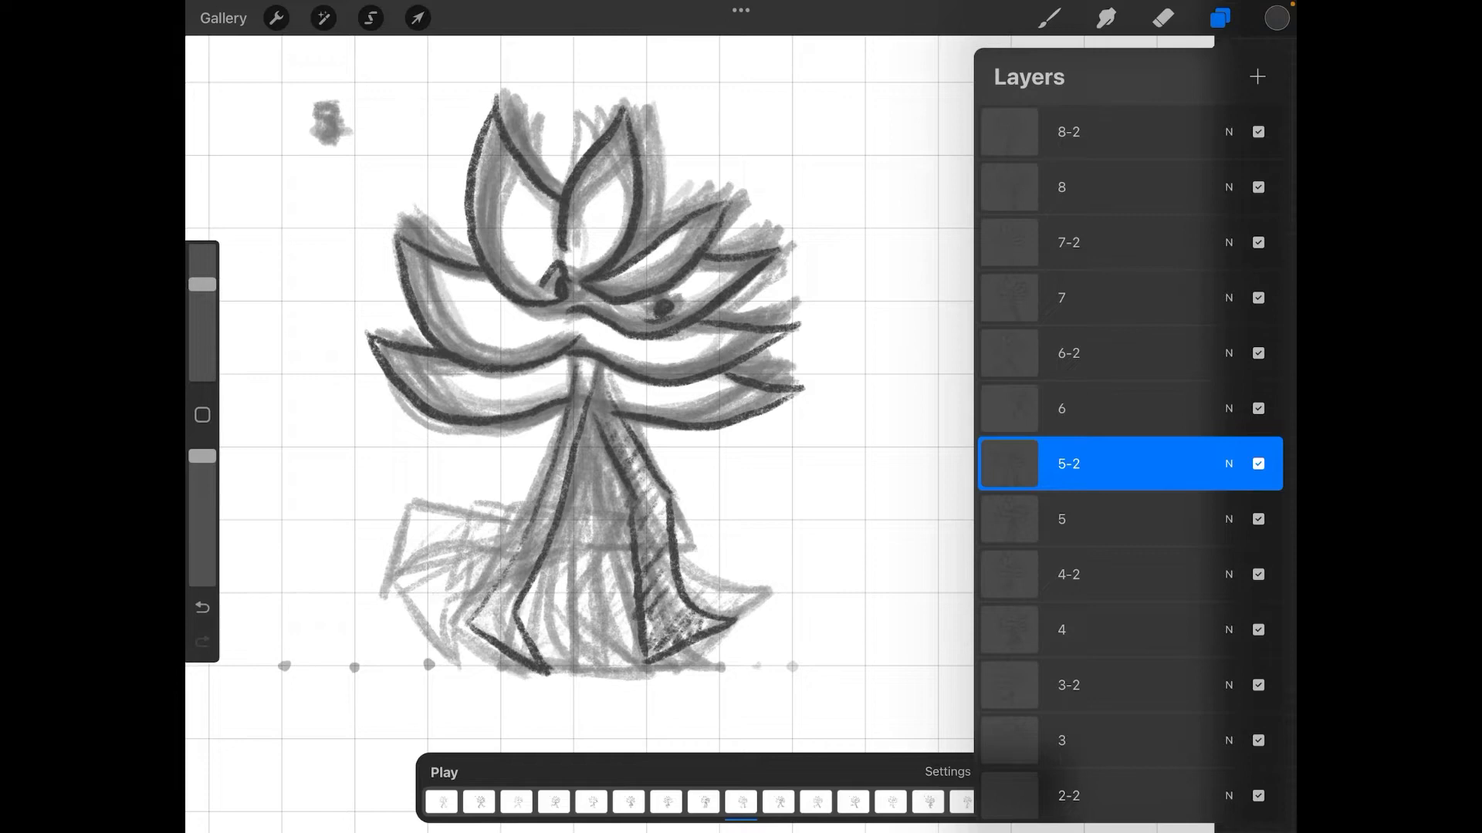
Step: Play back the flower walk cycle and scrub through its frames in the animation timeline
drag(532, 803, 734, 803)
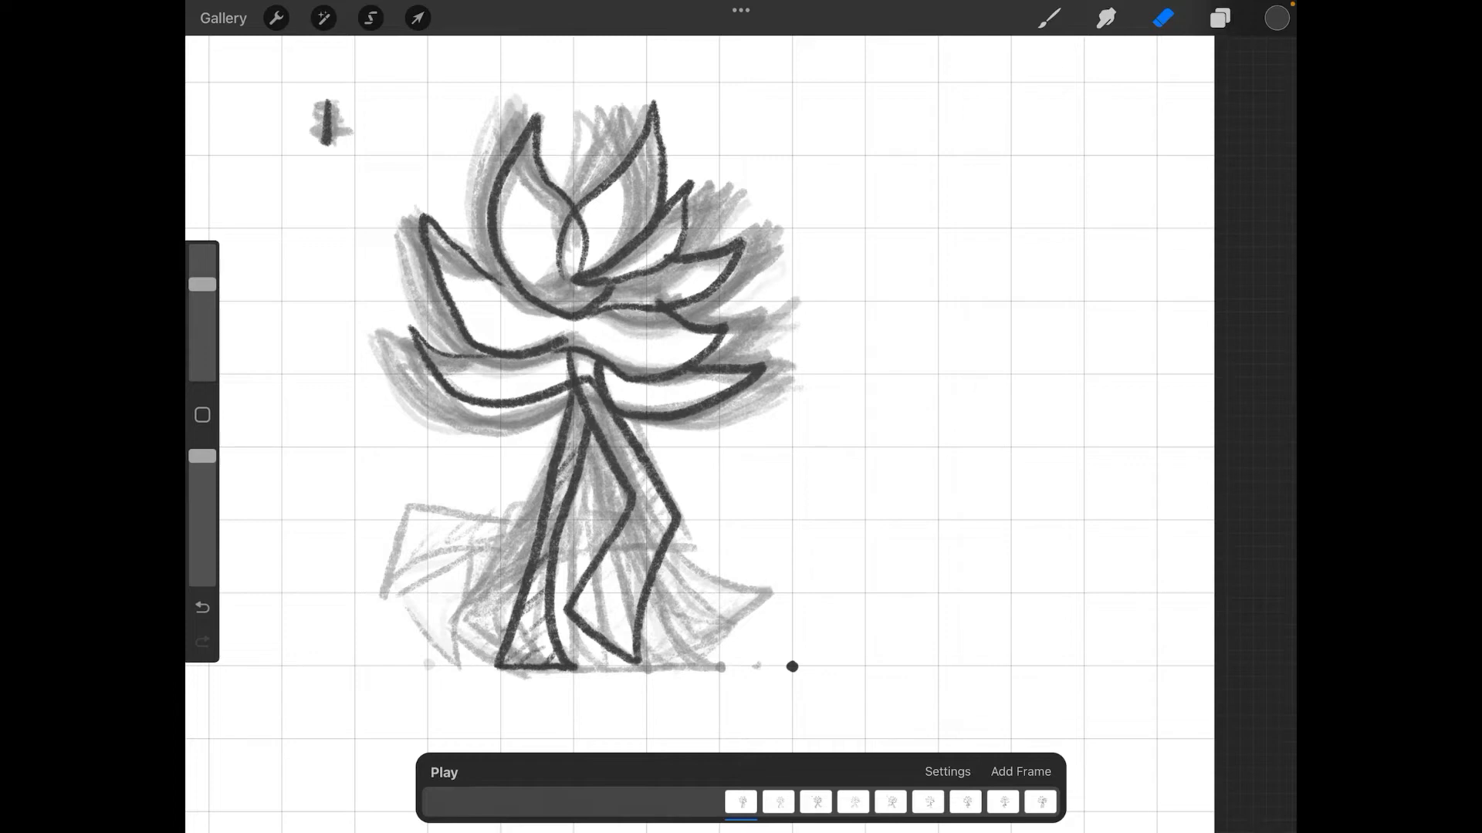
click(277, 17)
click(311, 116)
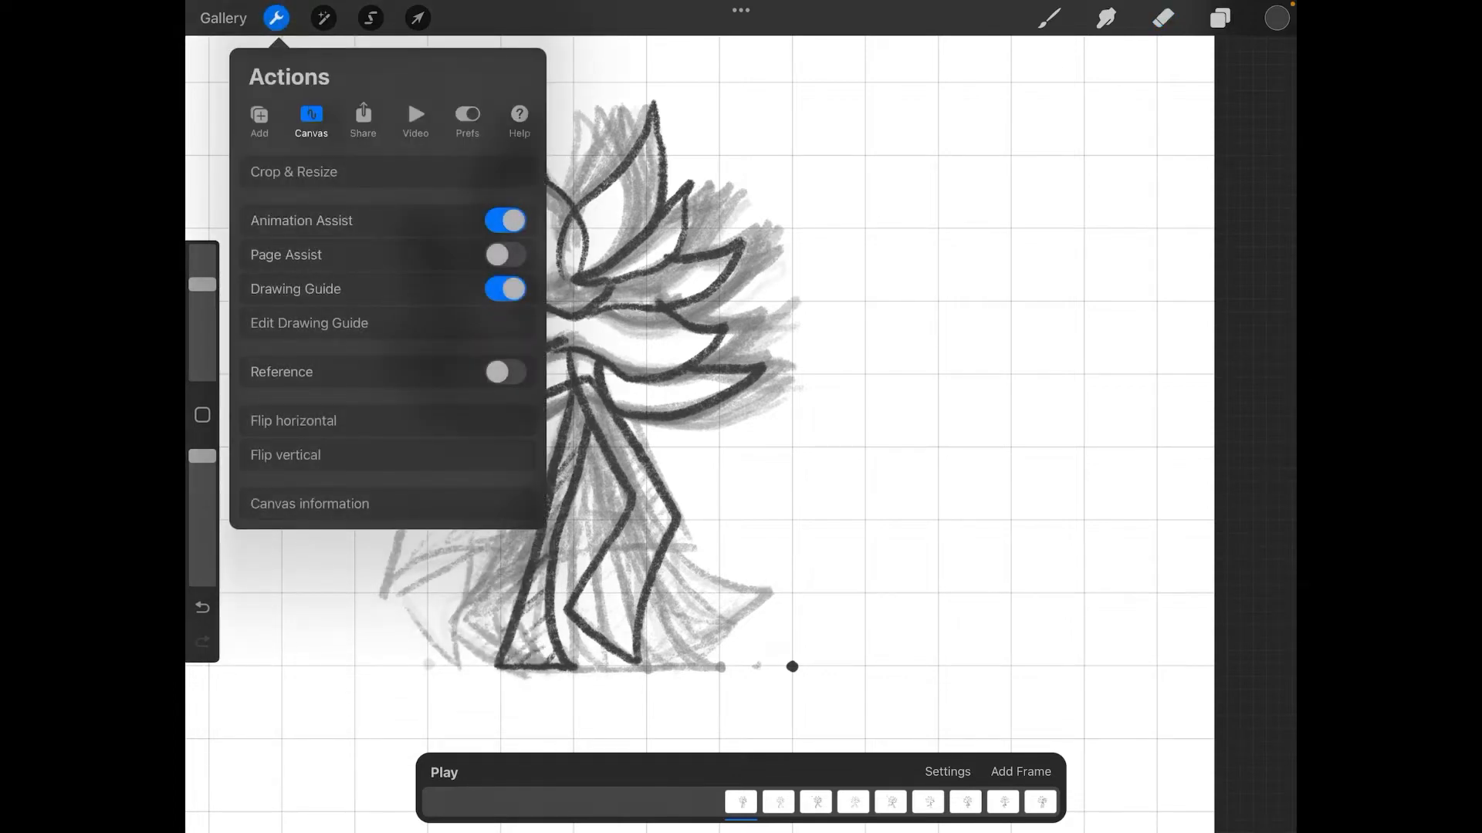
click(277, 17)
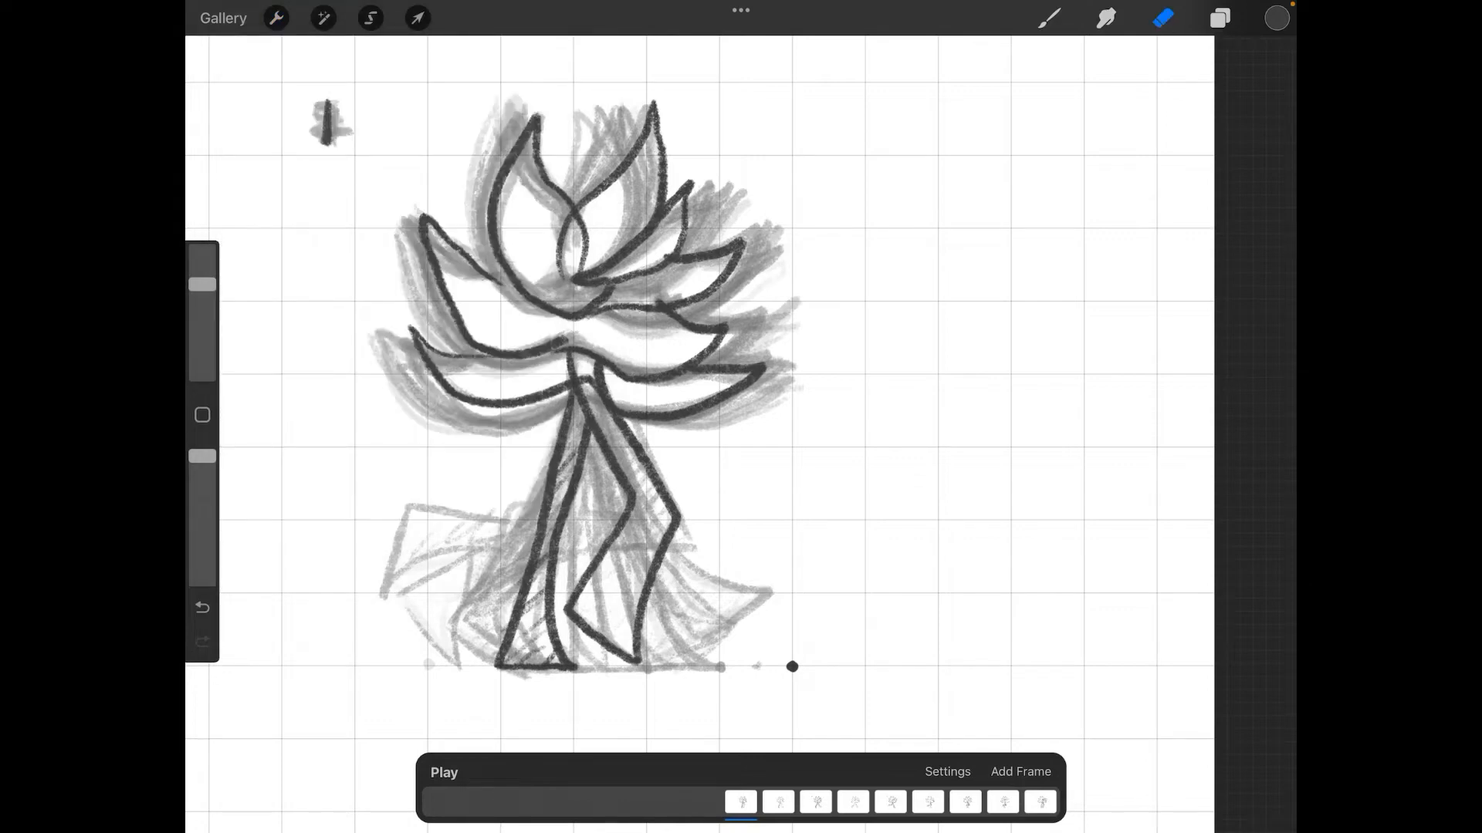
click(443, 772)
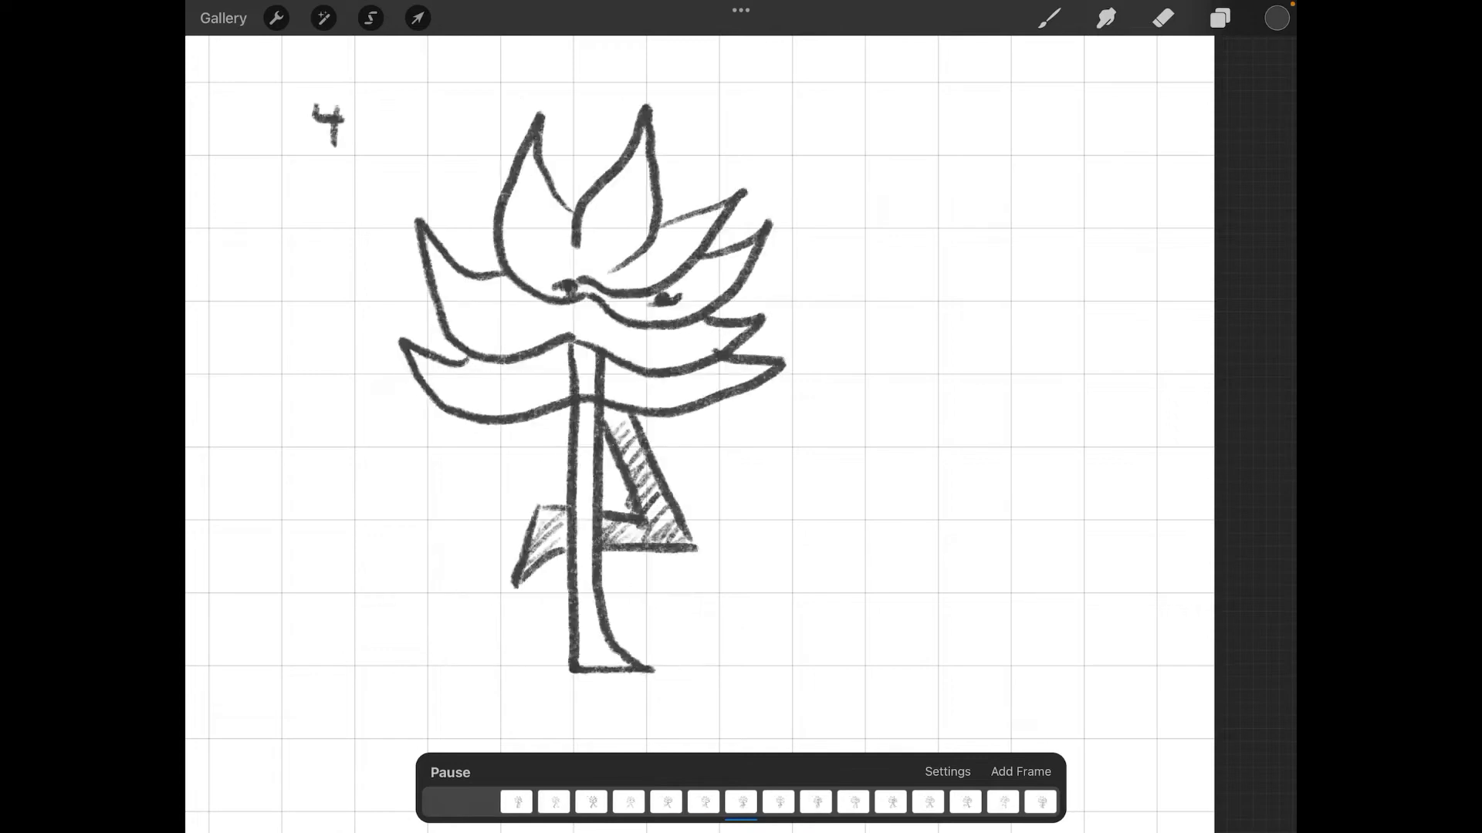
click(450, 772)
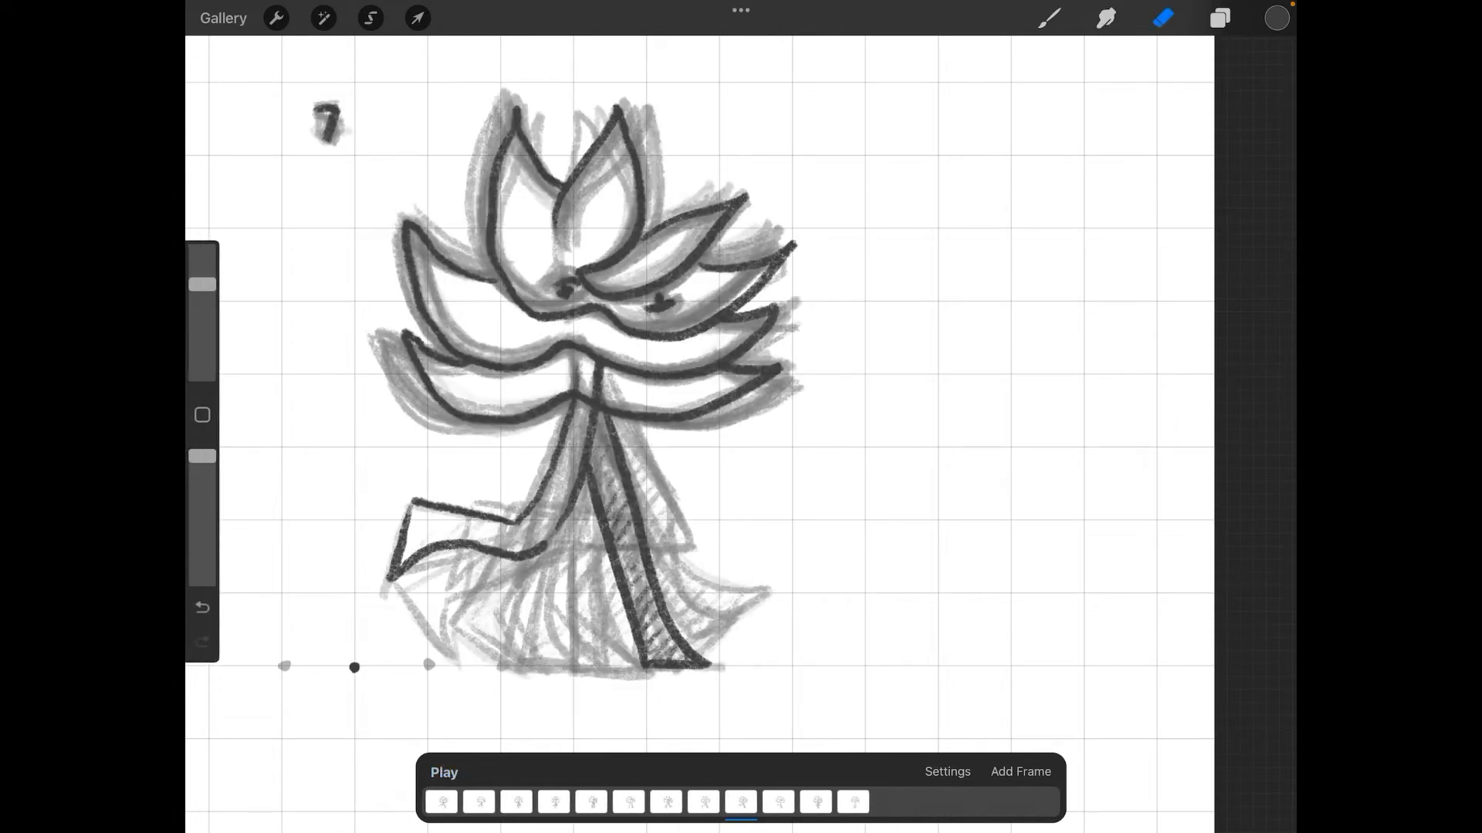
scroll(741, 803, right, 1)
scroll(741, 803, left, 5)
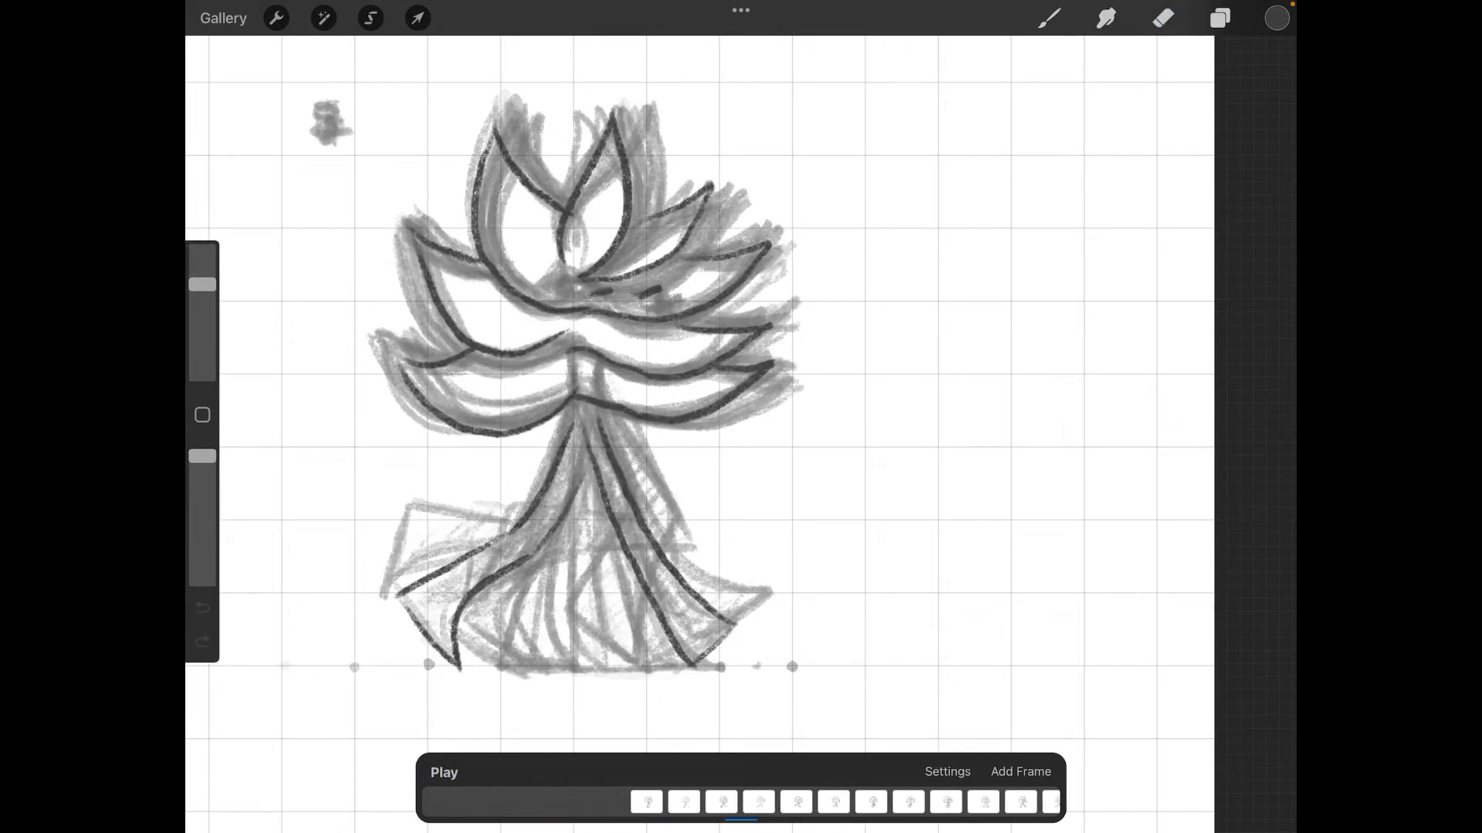
scroll(740, 803, left, 1)
scroll(741, 803, right, 4)
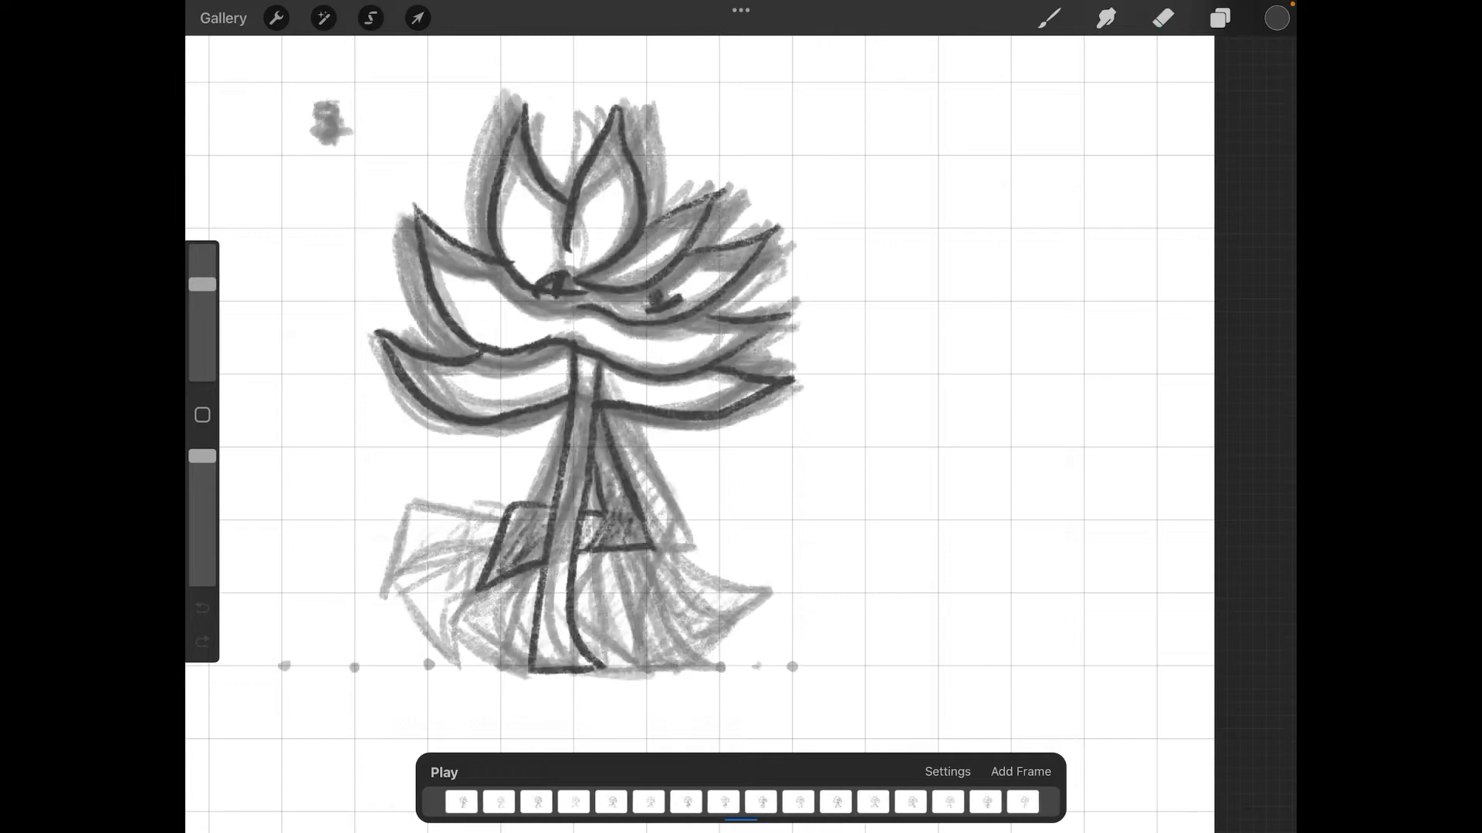
scroll(741, 803, right, 3)
scroll(741, 802, left, 3)
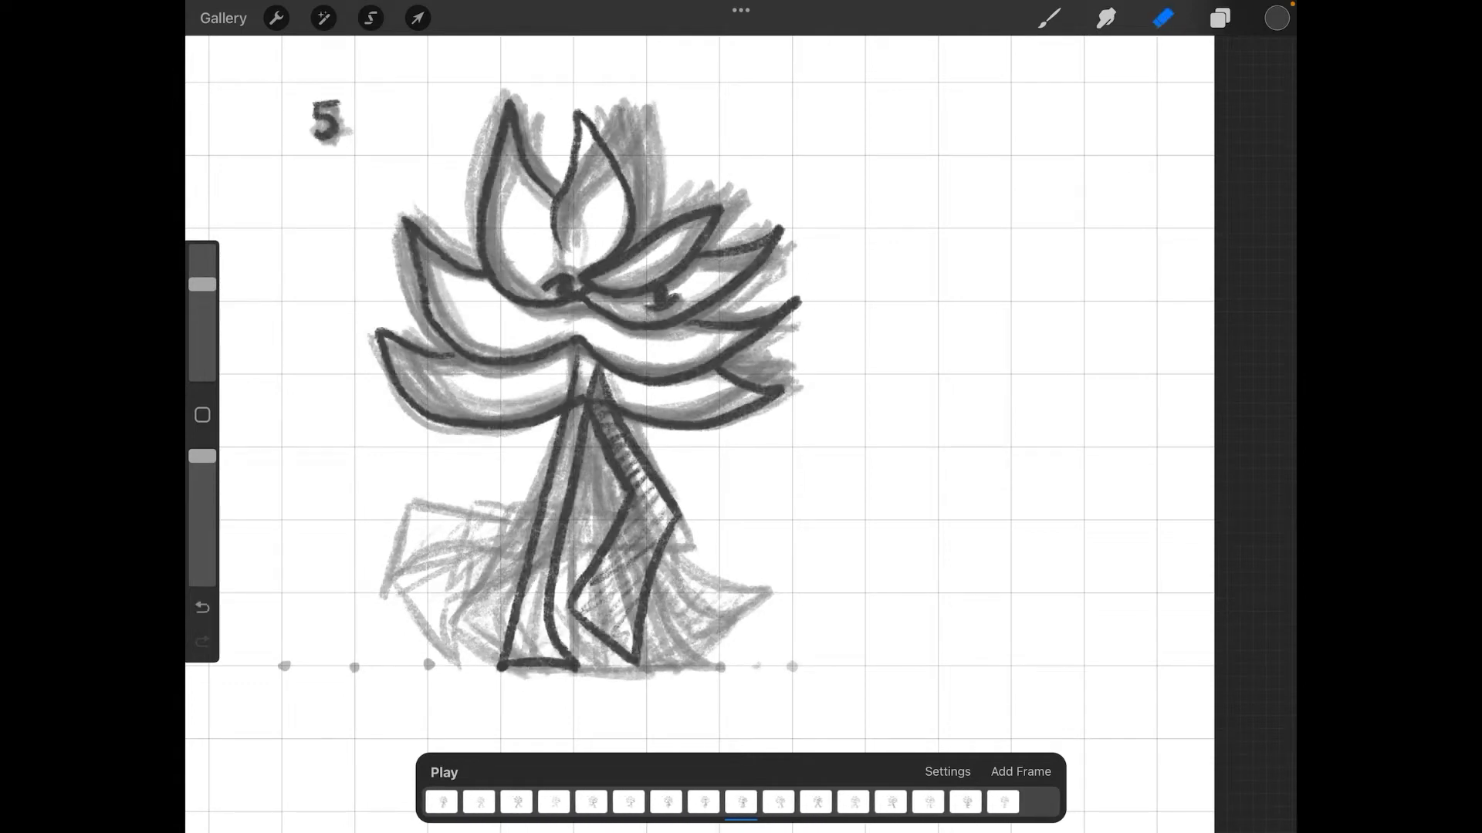
Step: Open the layers list and scroll through the frame layers
click(1220, 17)
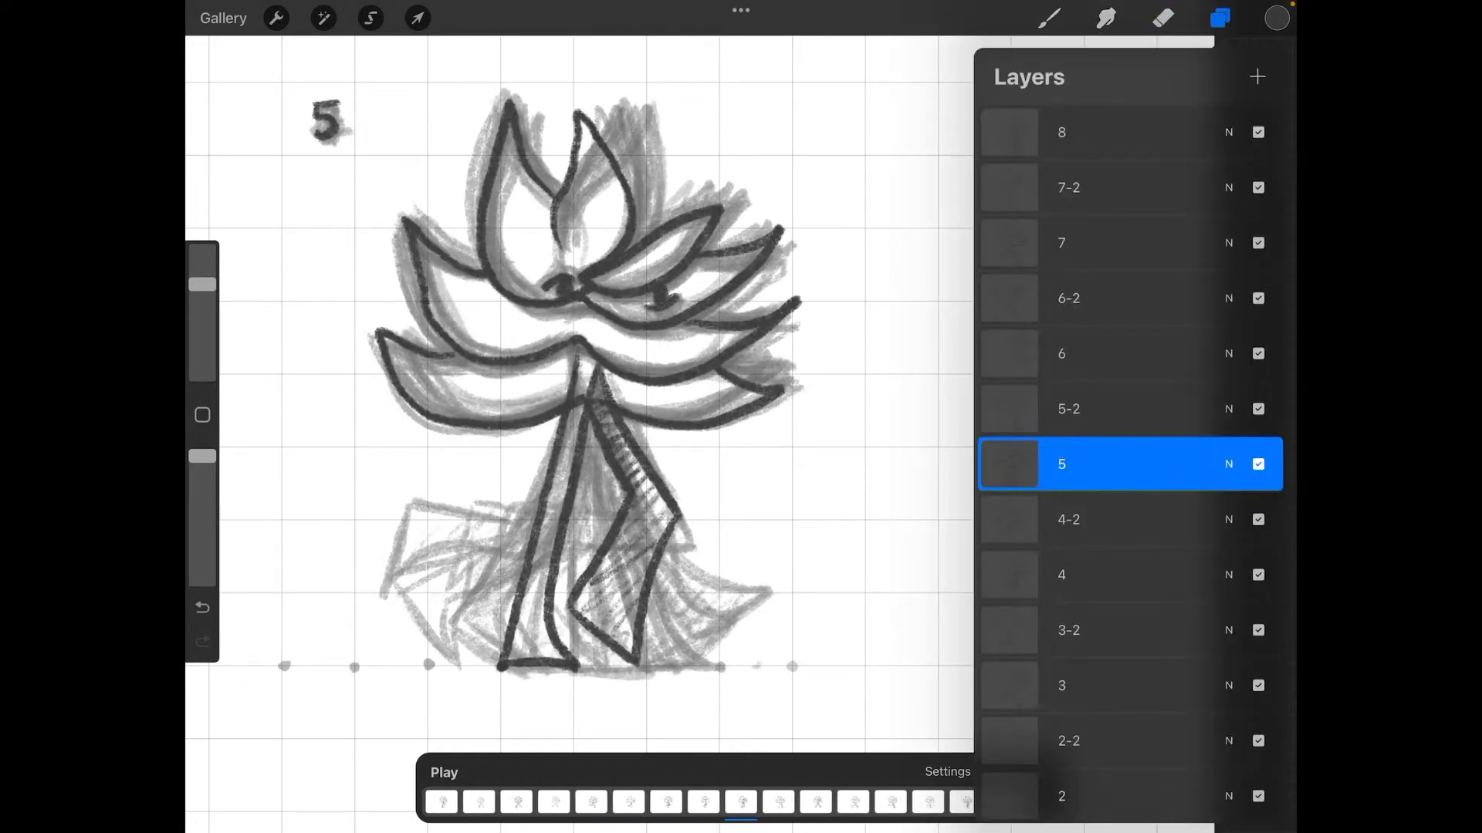
scroll(1131, 464, down, 3)
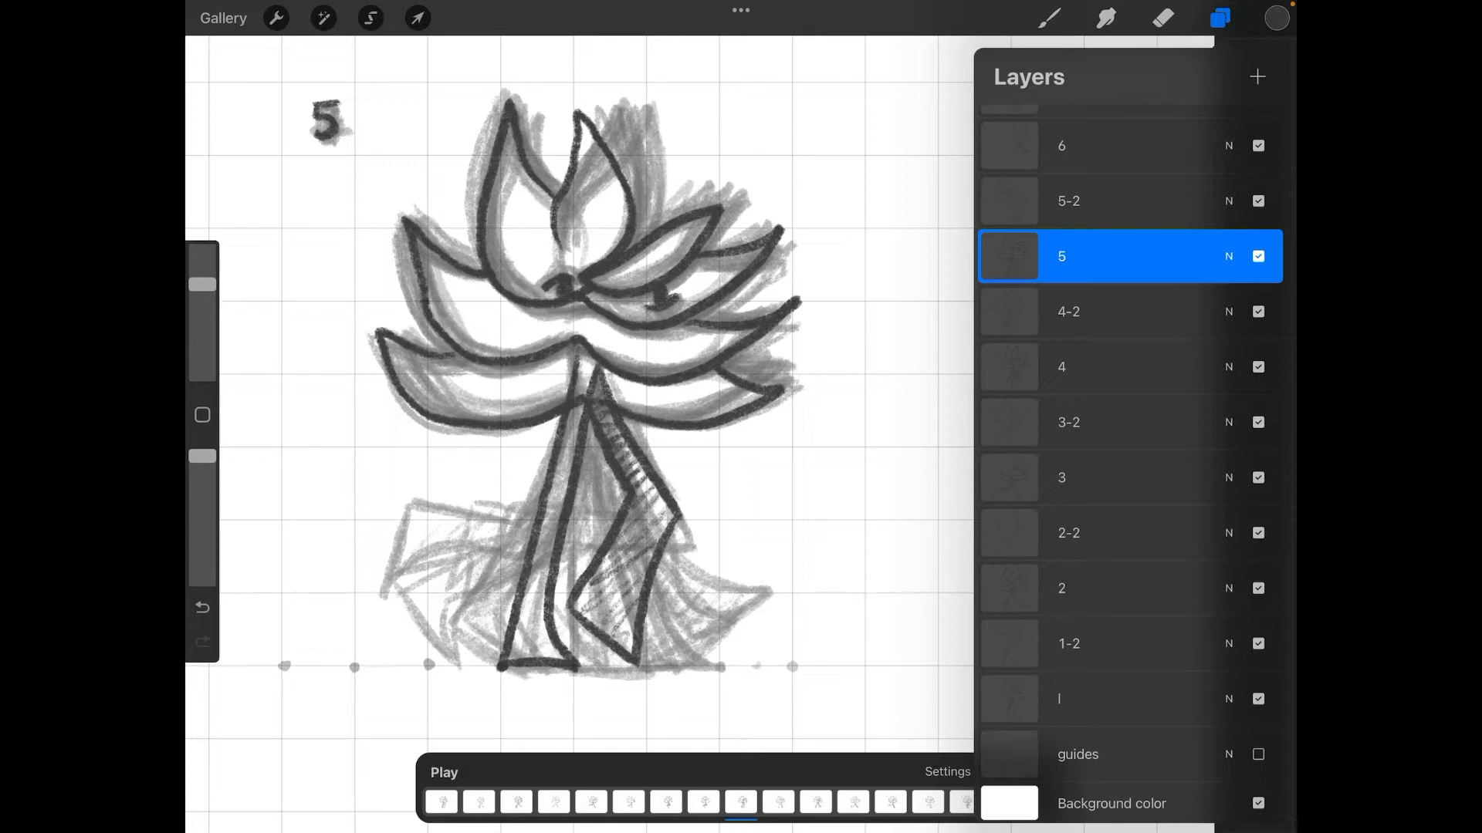
scroll(1131, 463, up, 4)
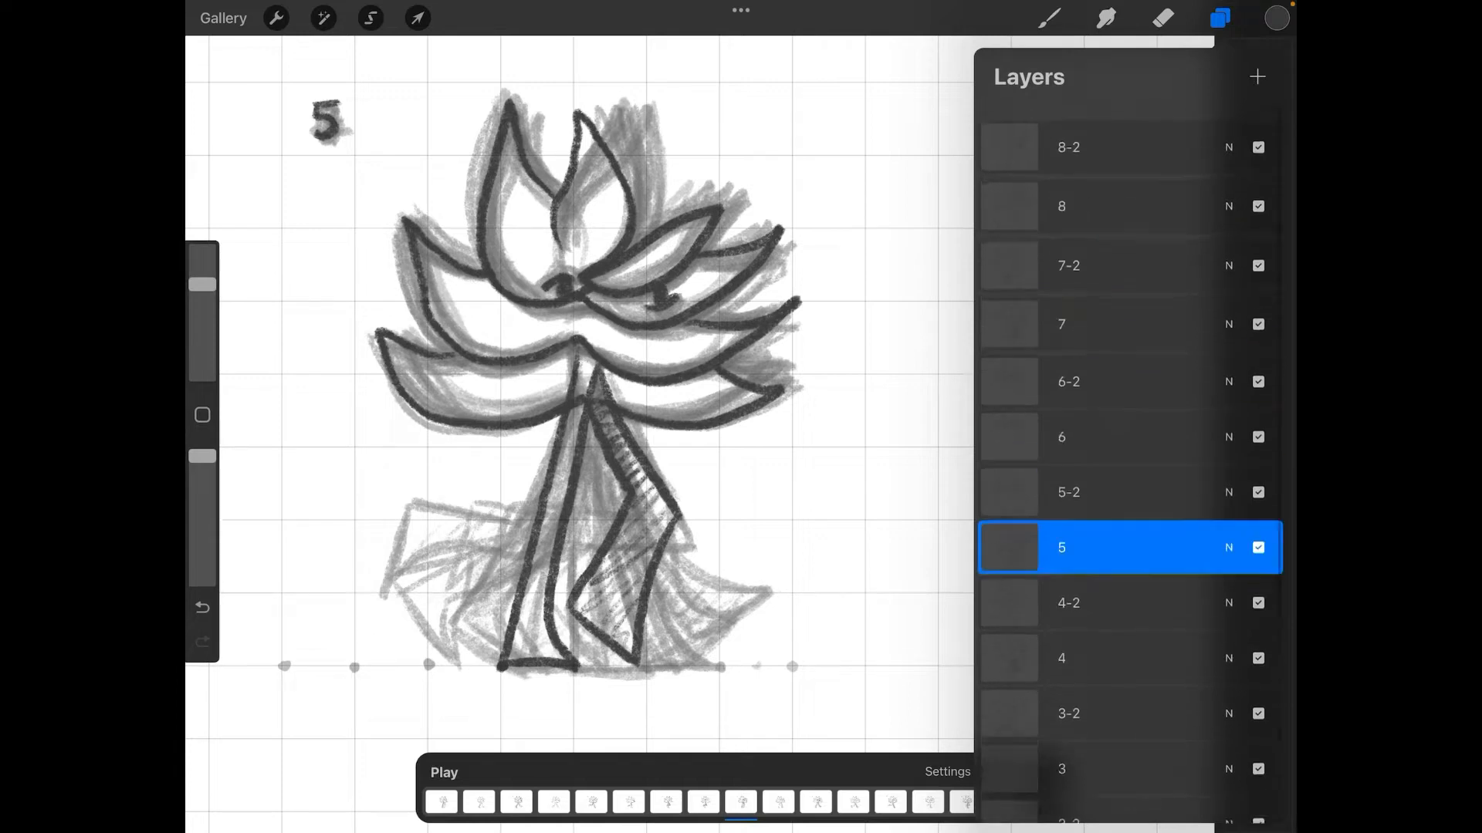
scroll(1130, 463, down, 4)
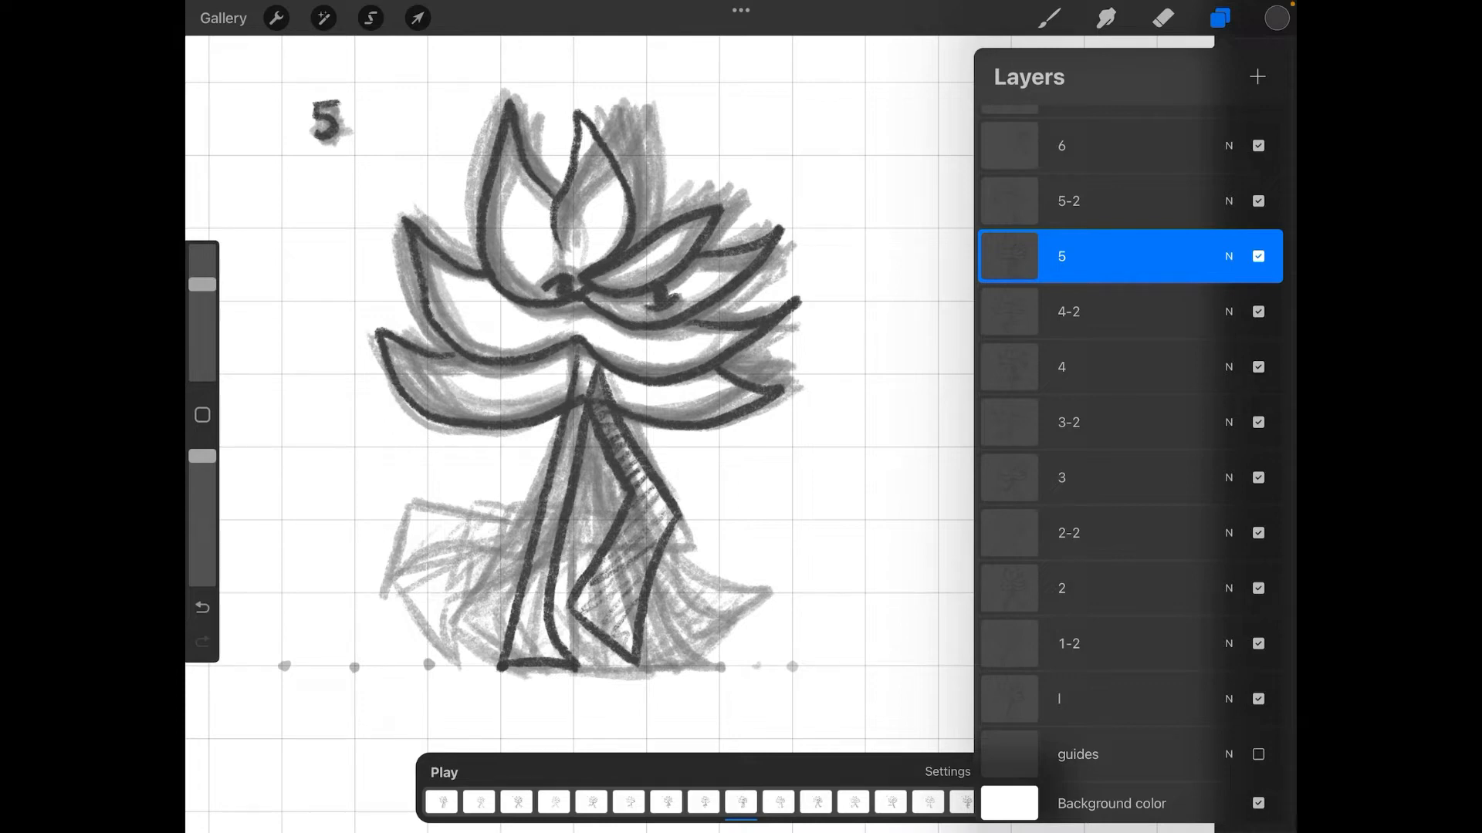
Step: Export the animation as an Animated MP4 and AirDrop it to the computer
click(276, 18)
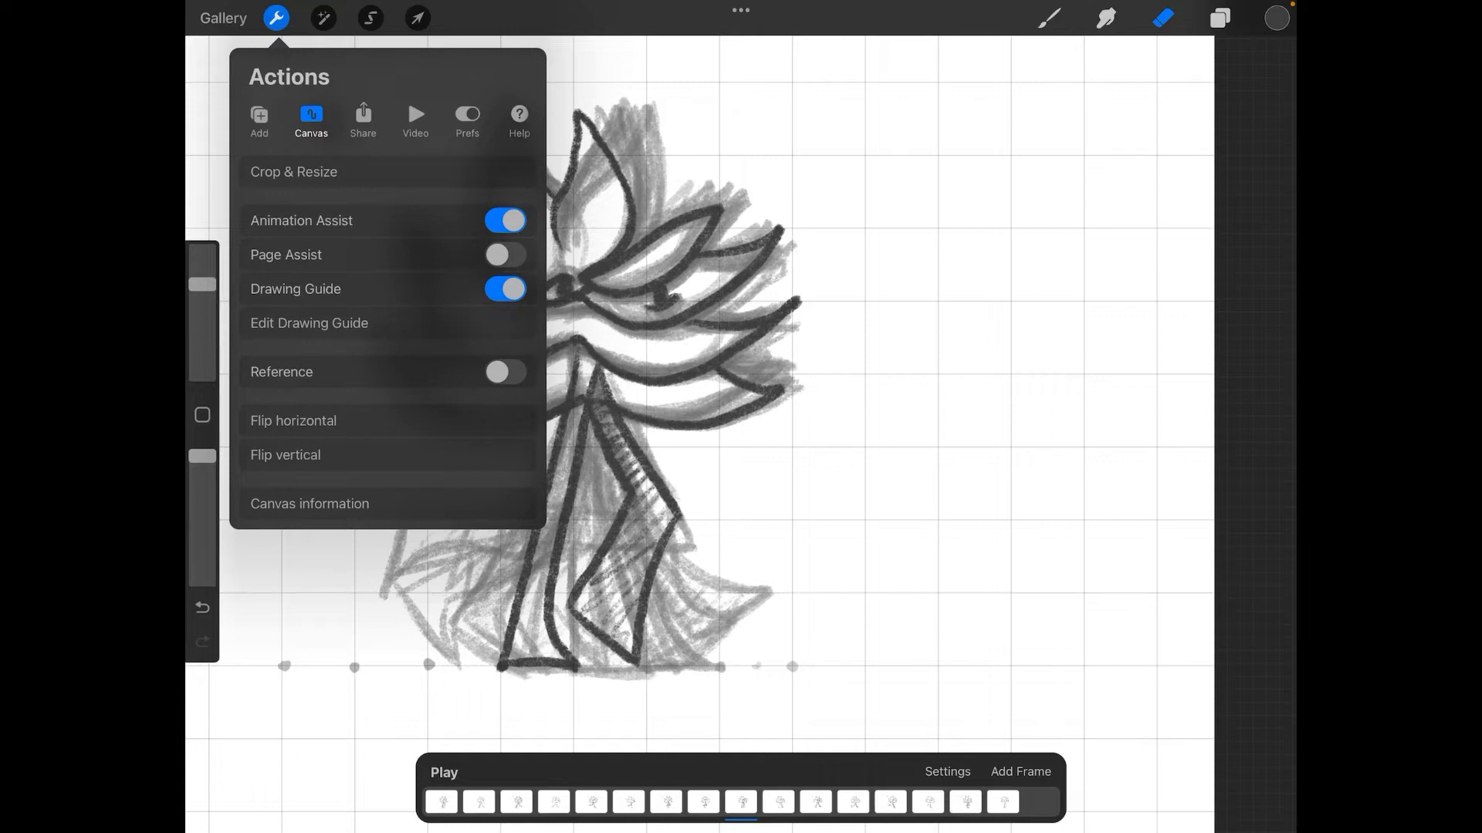
click(363, 116)
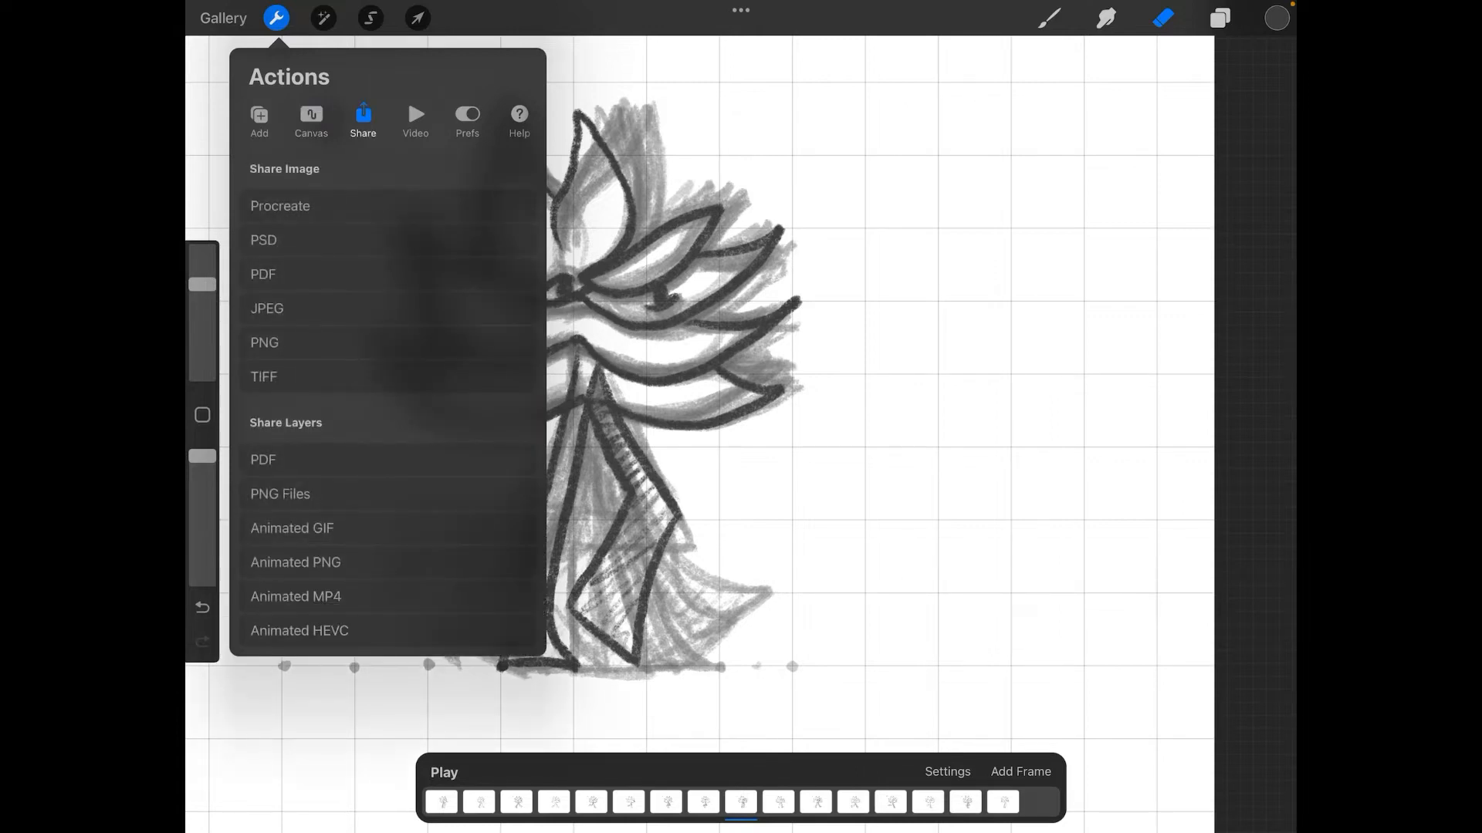
click(296, 596)
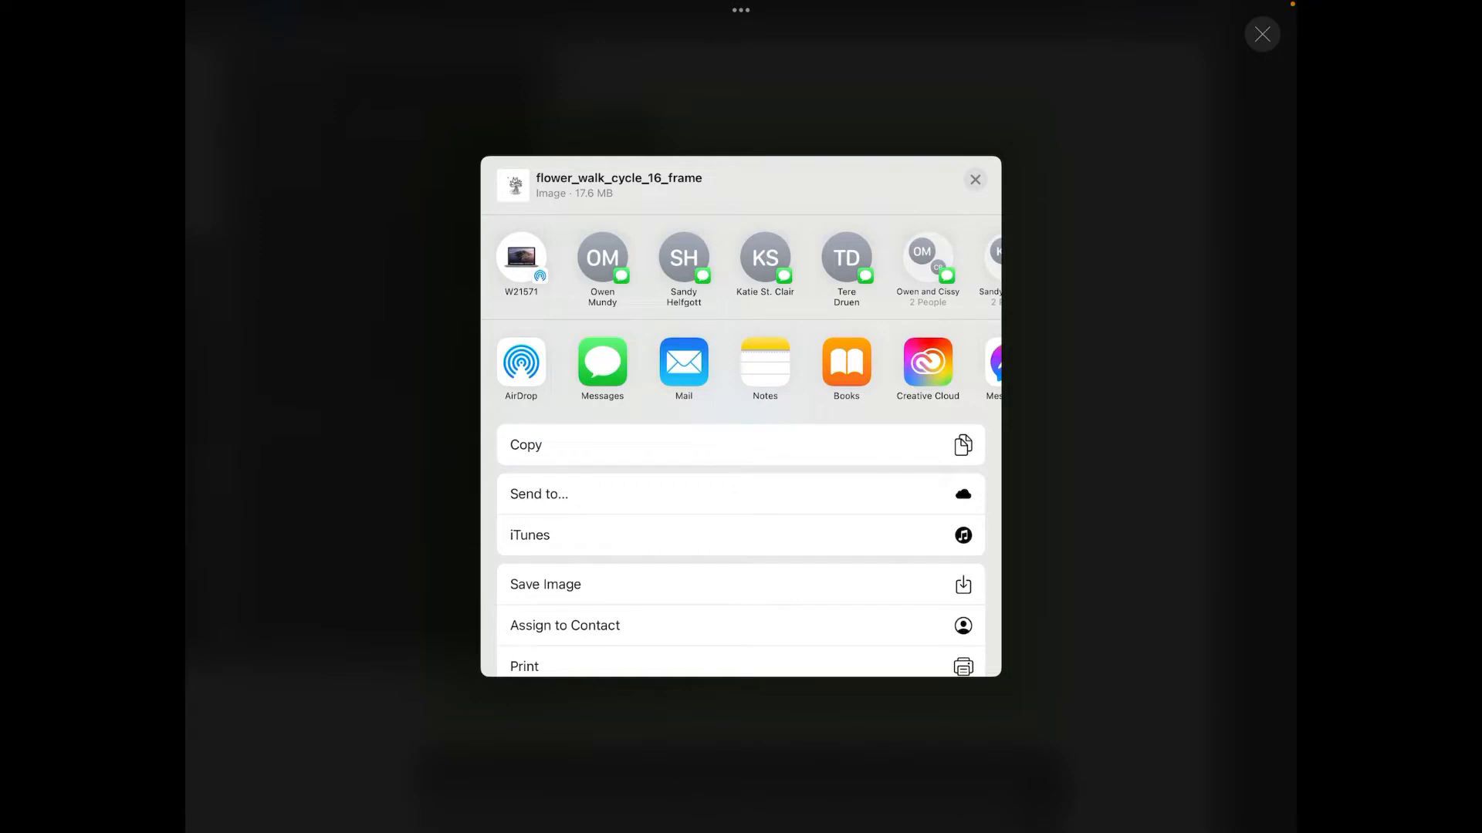
click(521, 257)
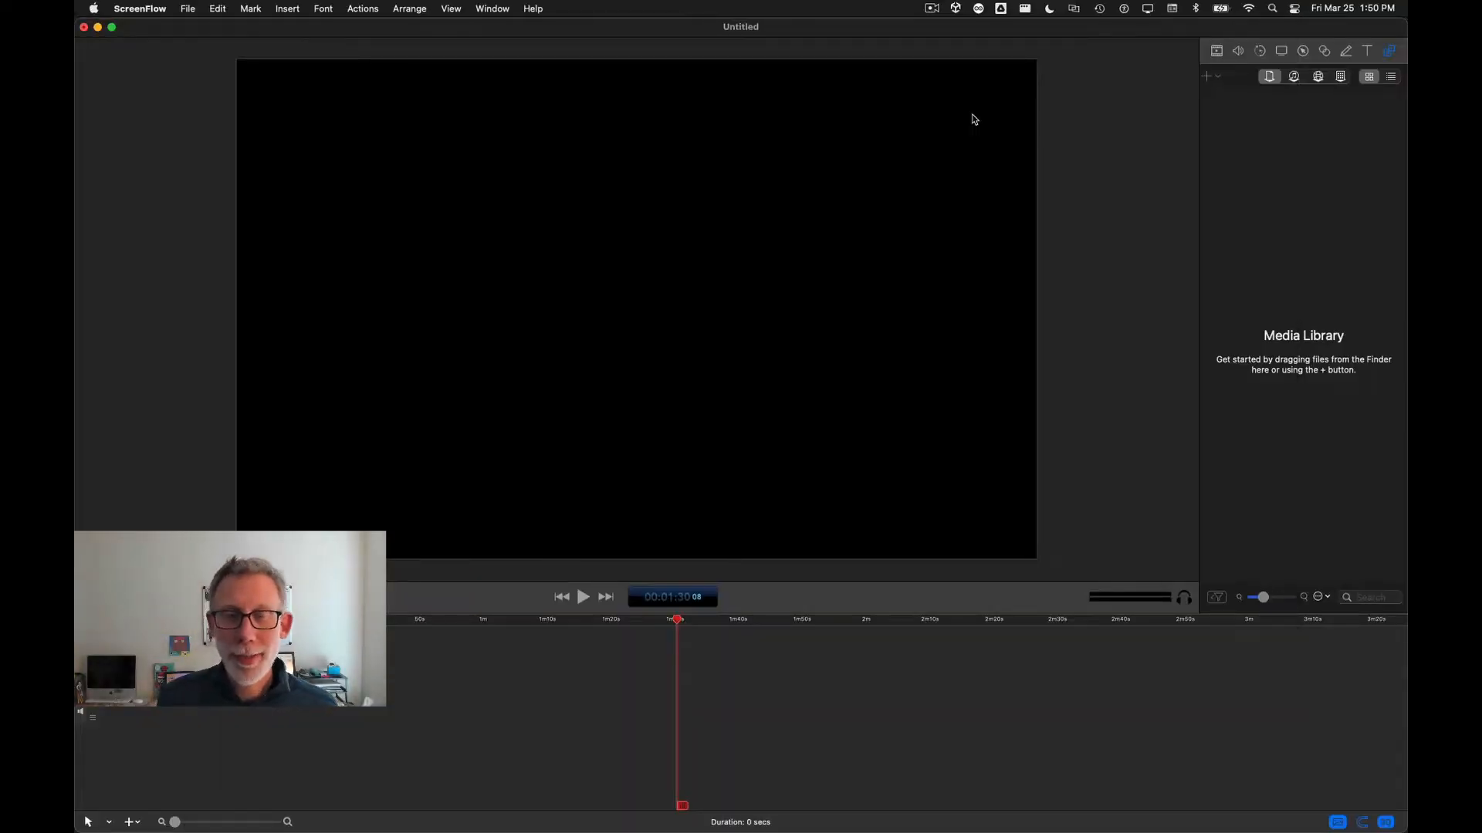
Step: Switch to Photoshop and create a frame animation with frames made from the layers
key(super+Tab)
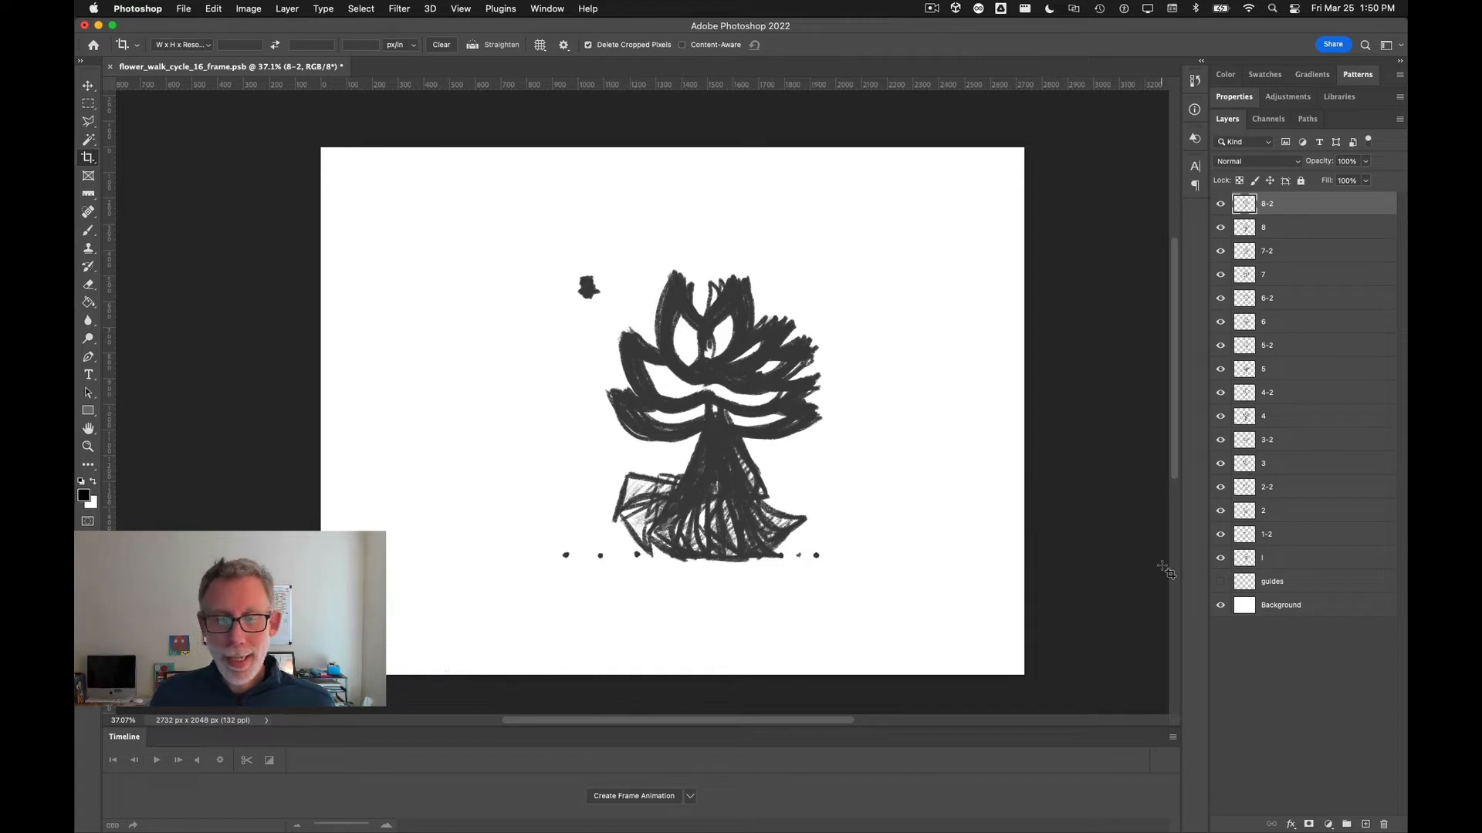
click(634, 797)
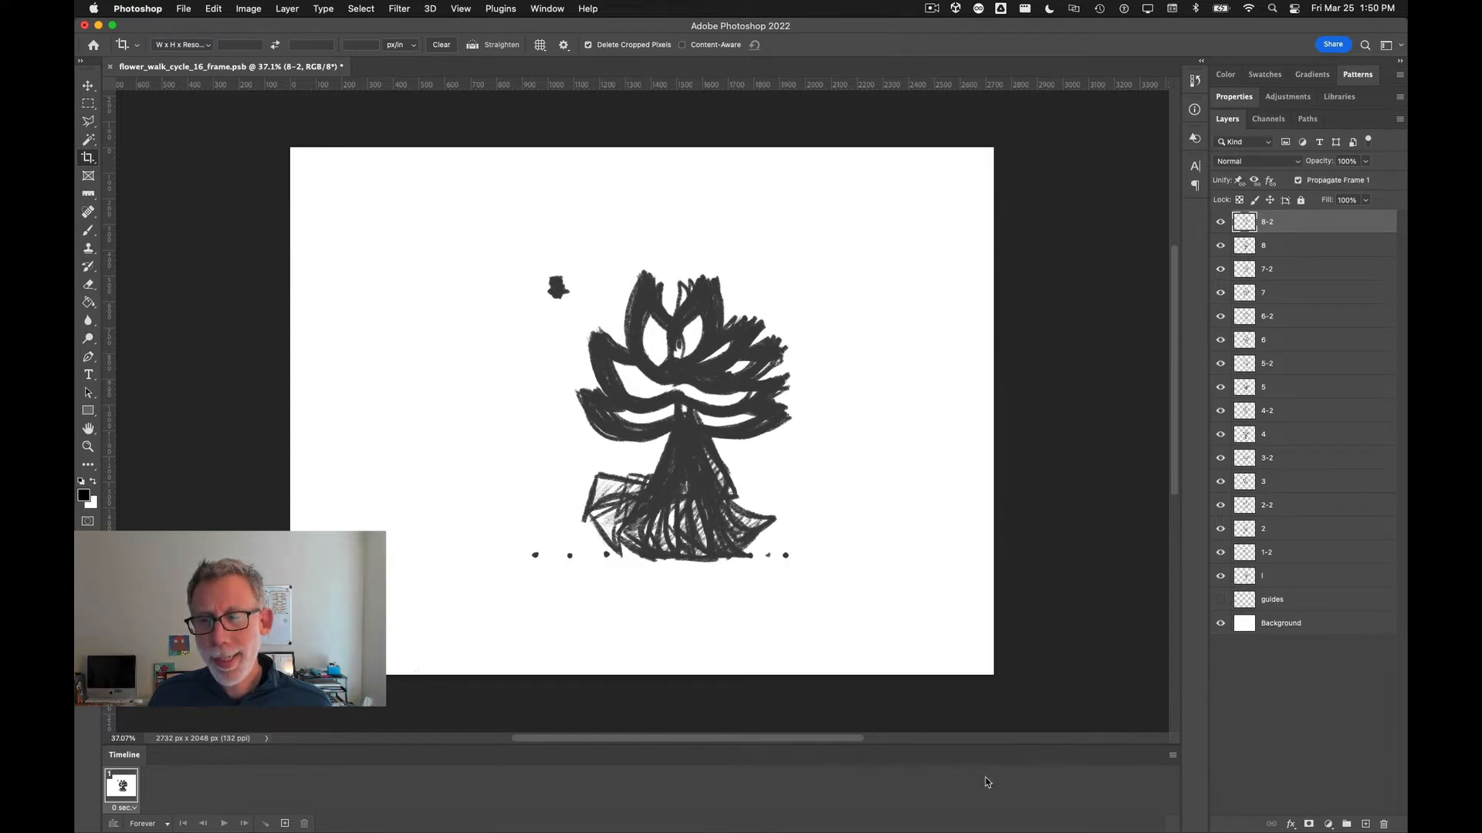
click(1173, 757)
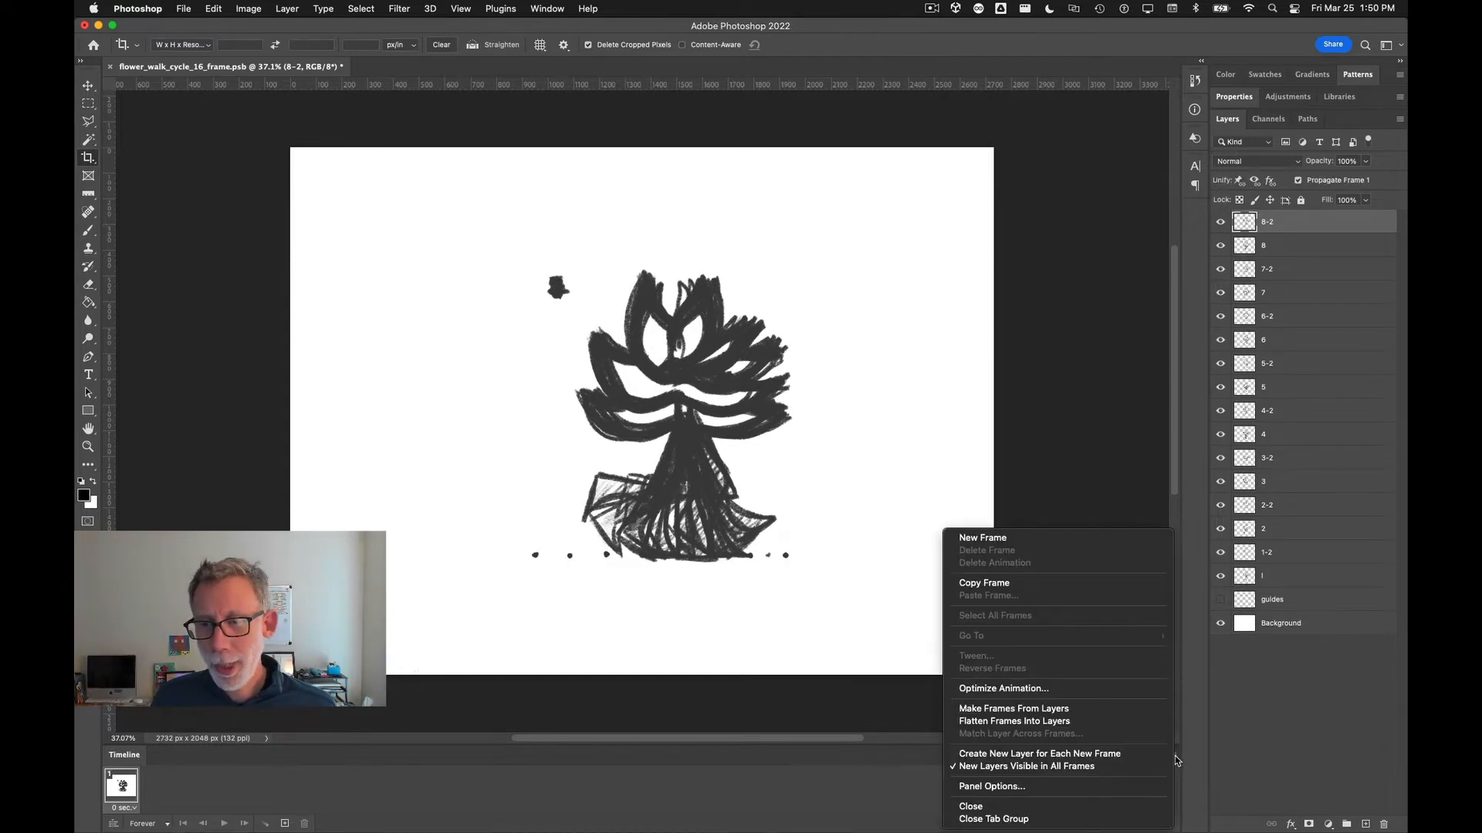
click(1099, 711)
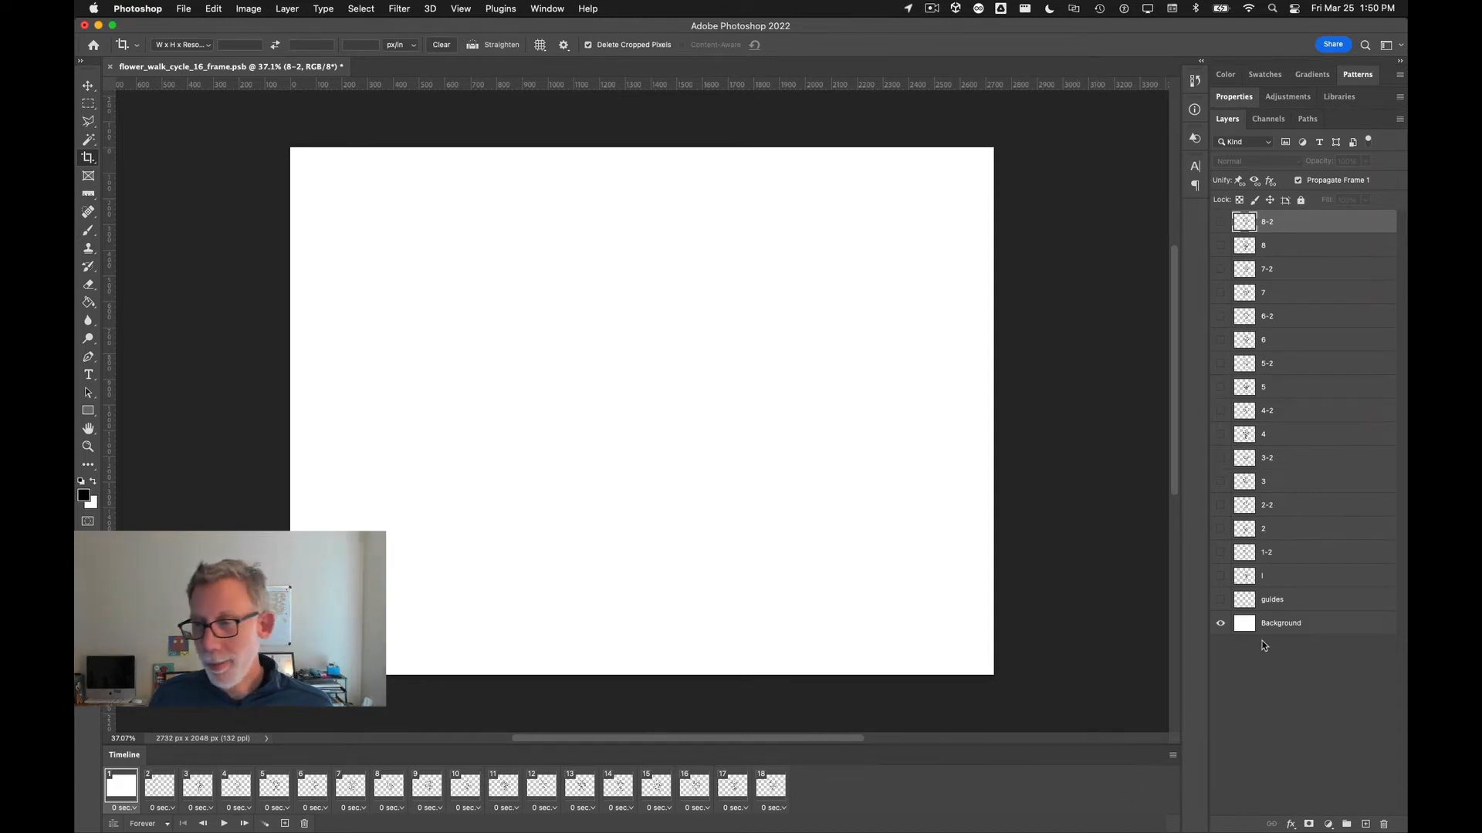
Step: Delete the first two frames, play the animation, and undo back to before the frame animation
click(306, 825)
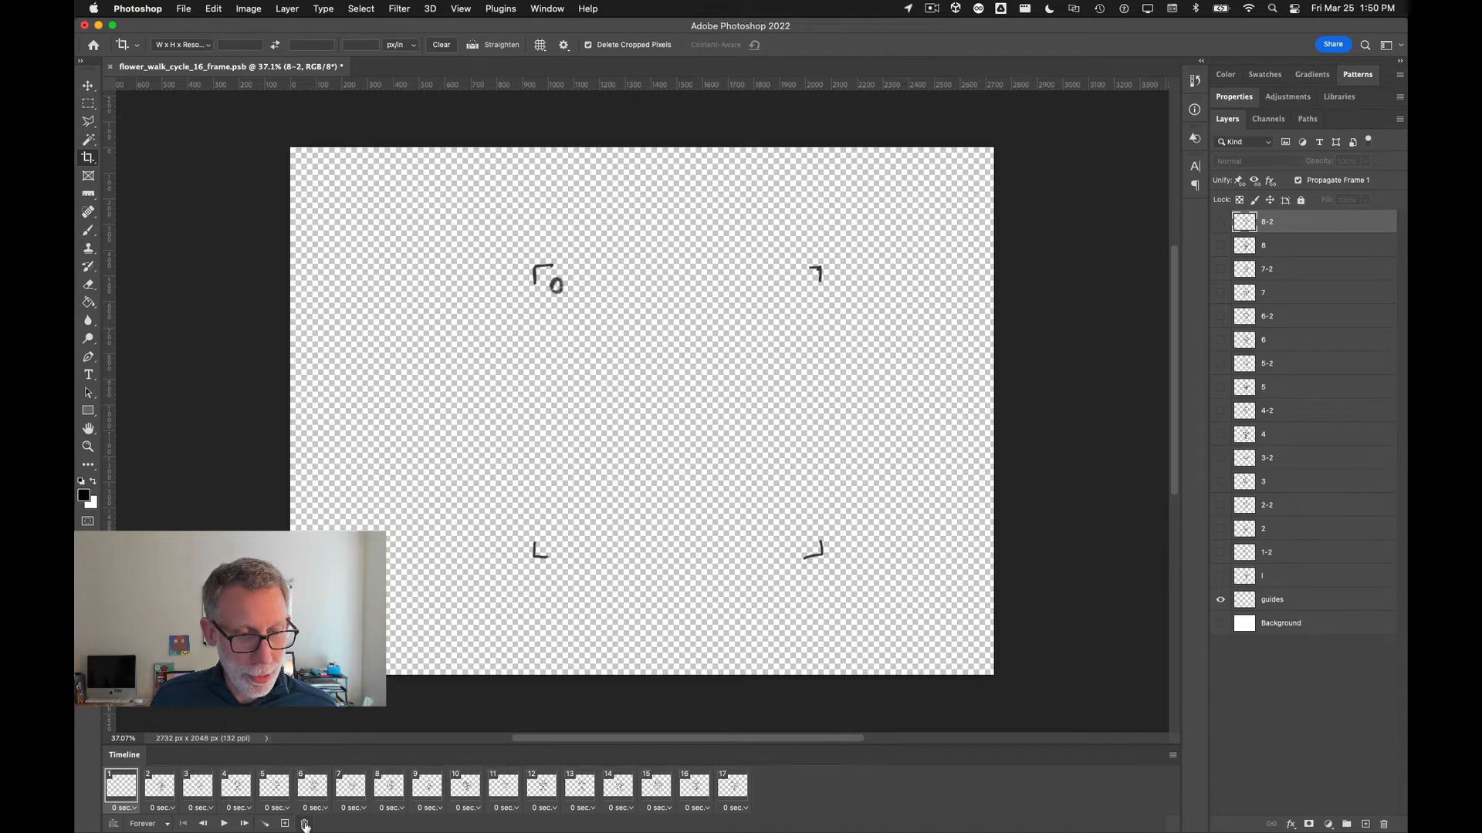
click(305, 825)
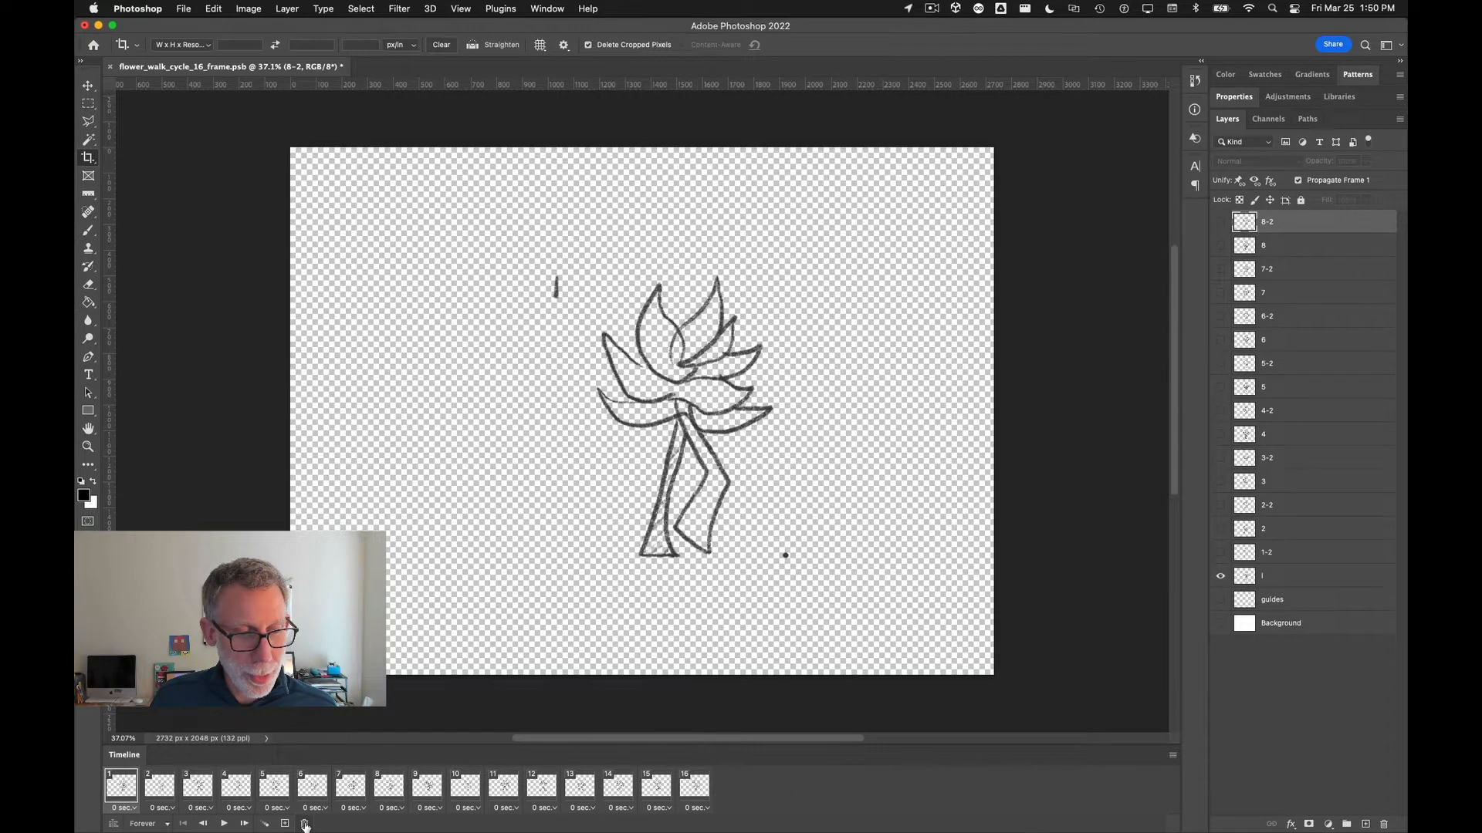
click(224, 825)
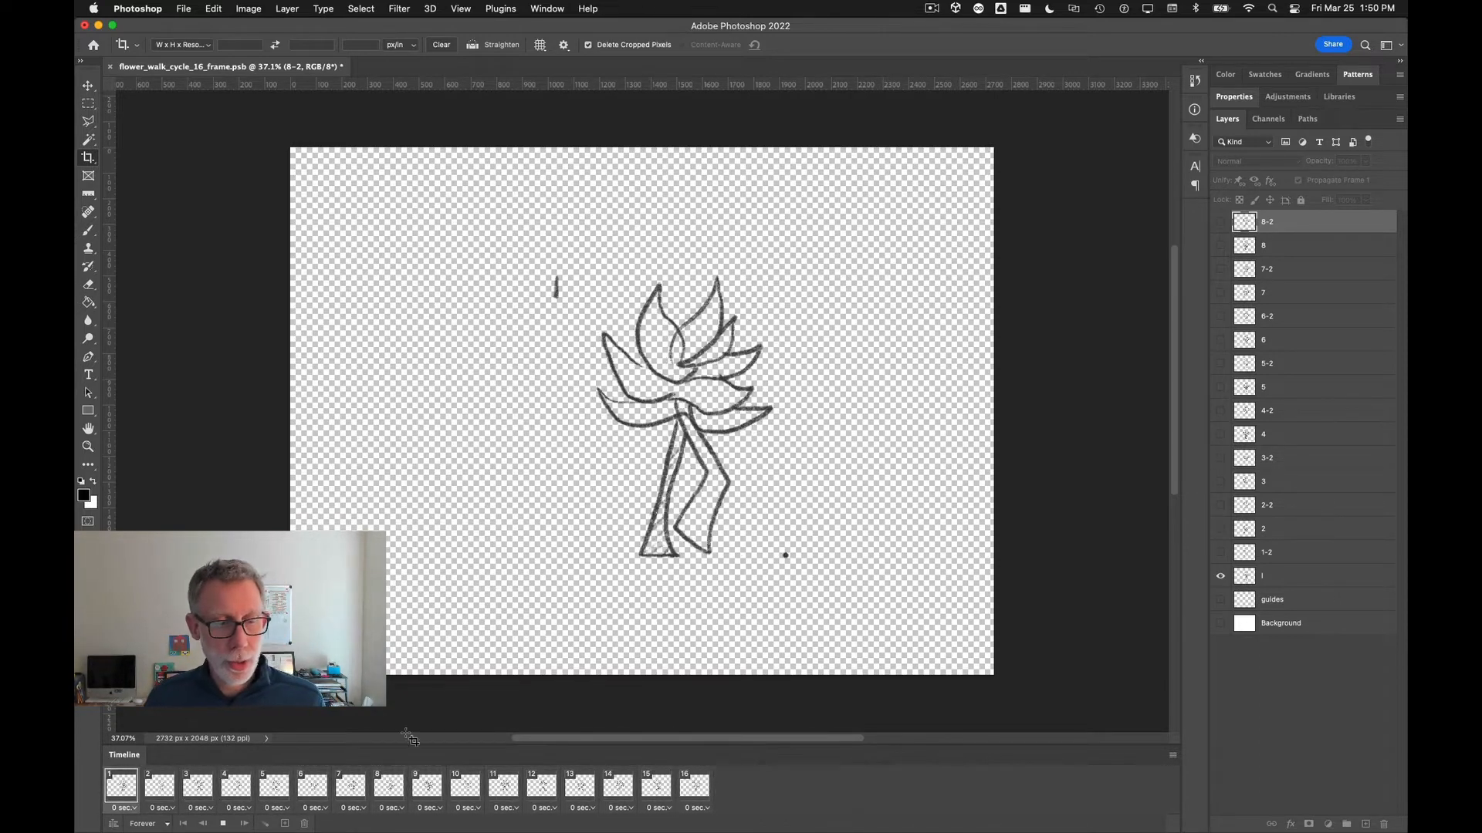
click(223, 823)
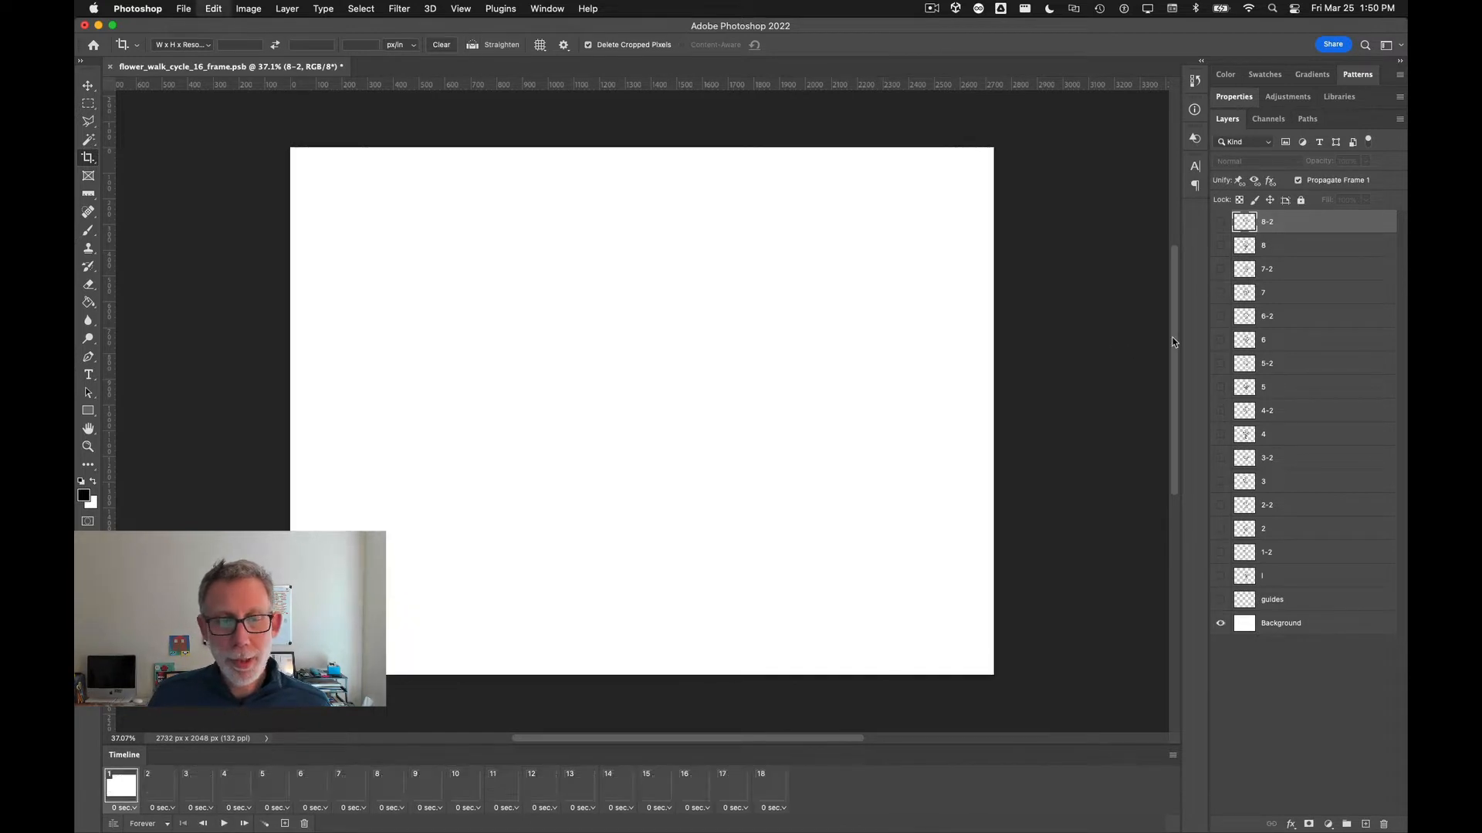
key(super+z)
key(super+z)
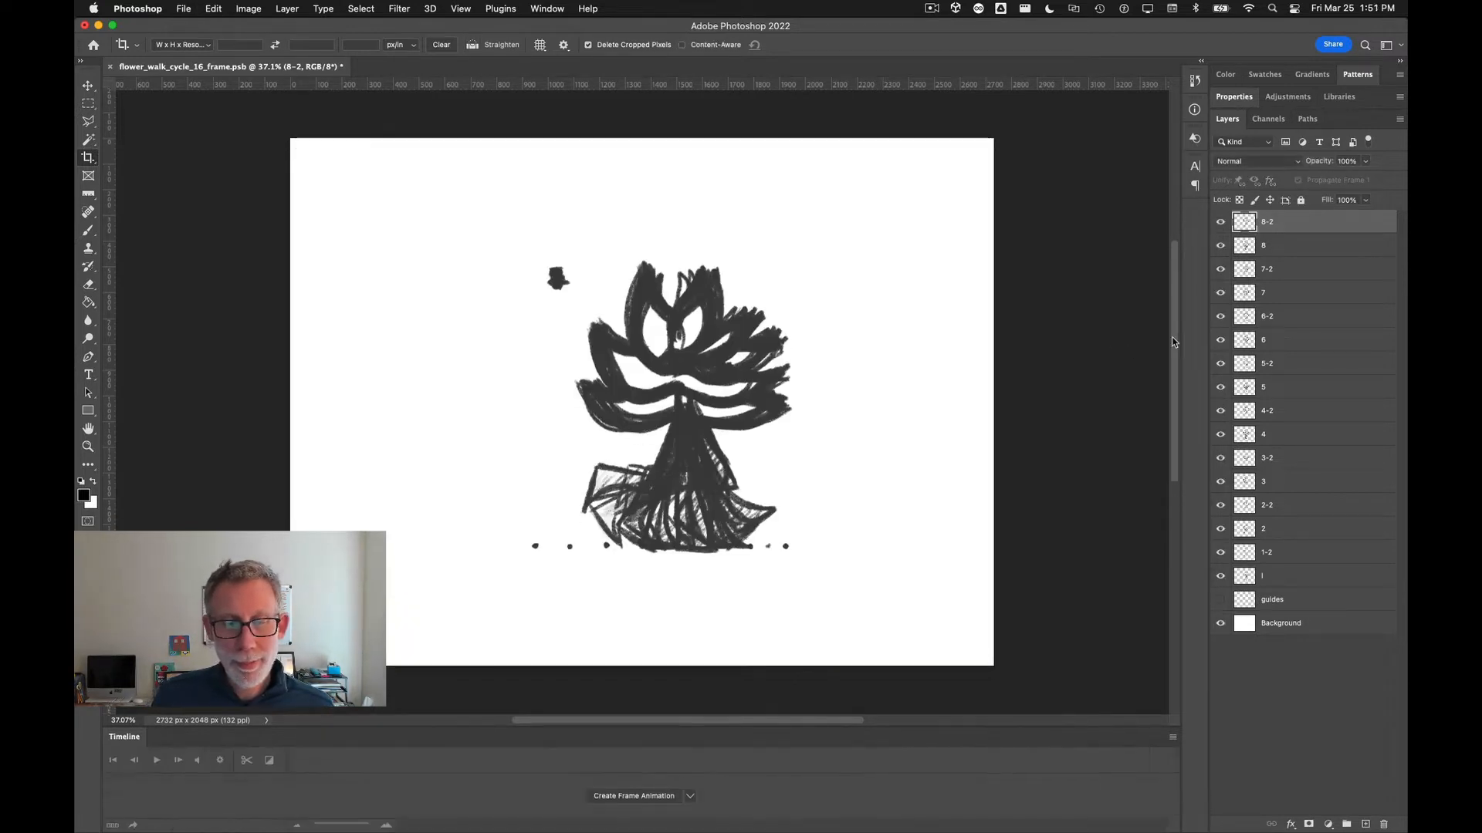
Step: Close the timeline and crop the canvas to the square marked by the guide corners
double_click(1042, 739)
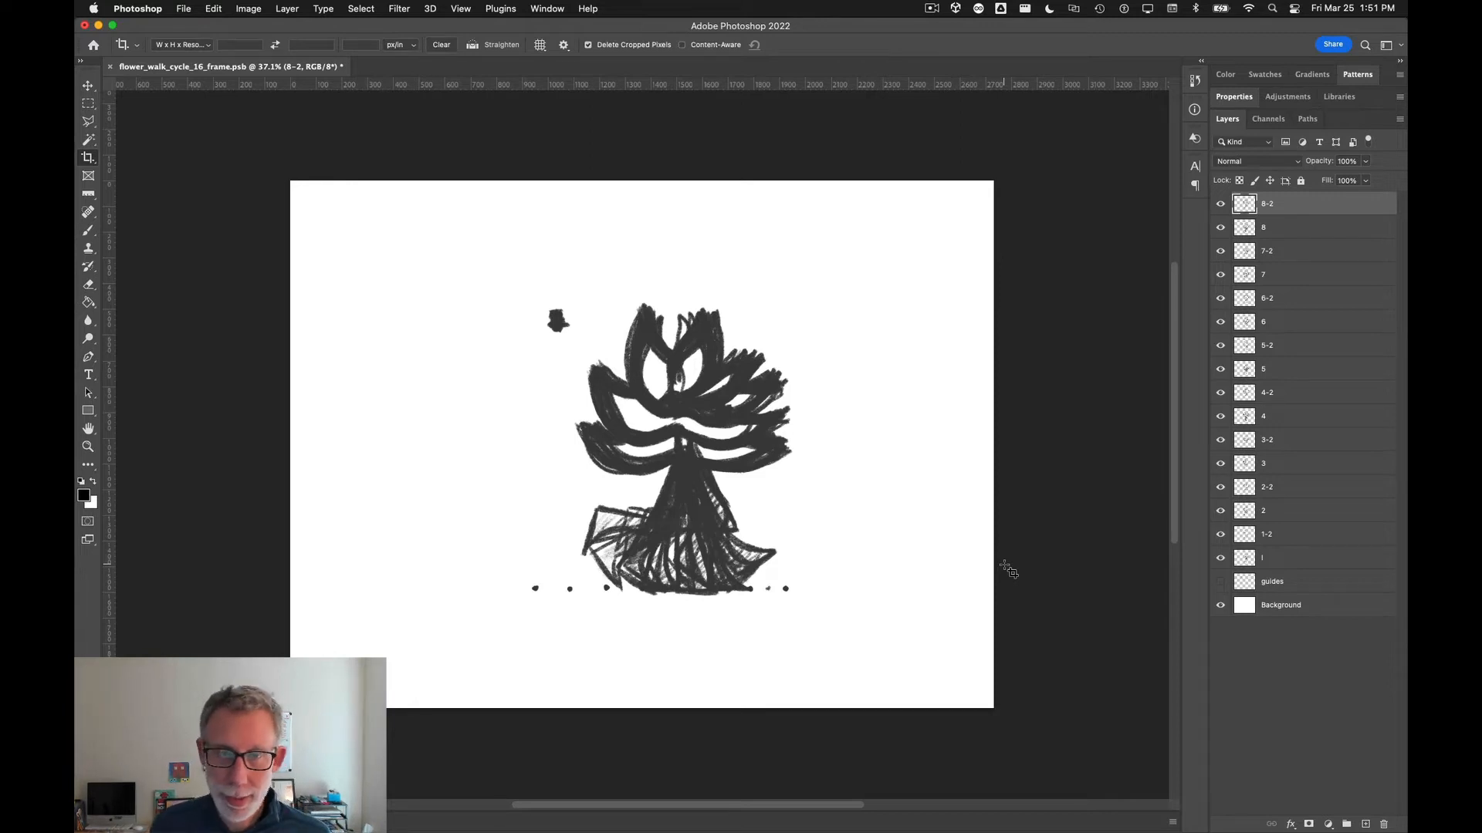
drag(529, 295, 834, 677)
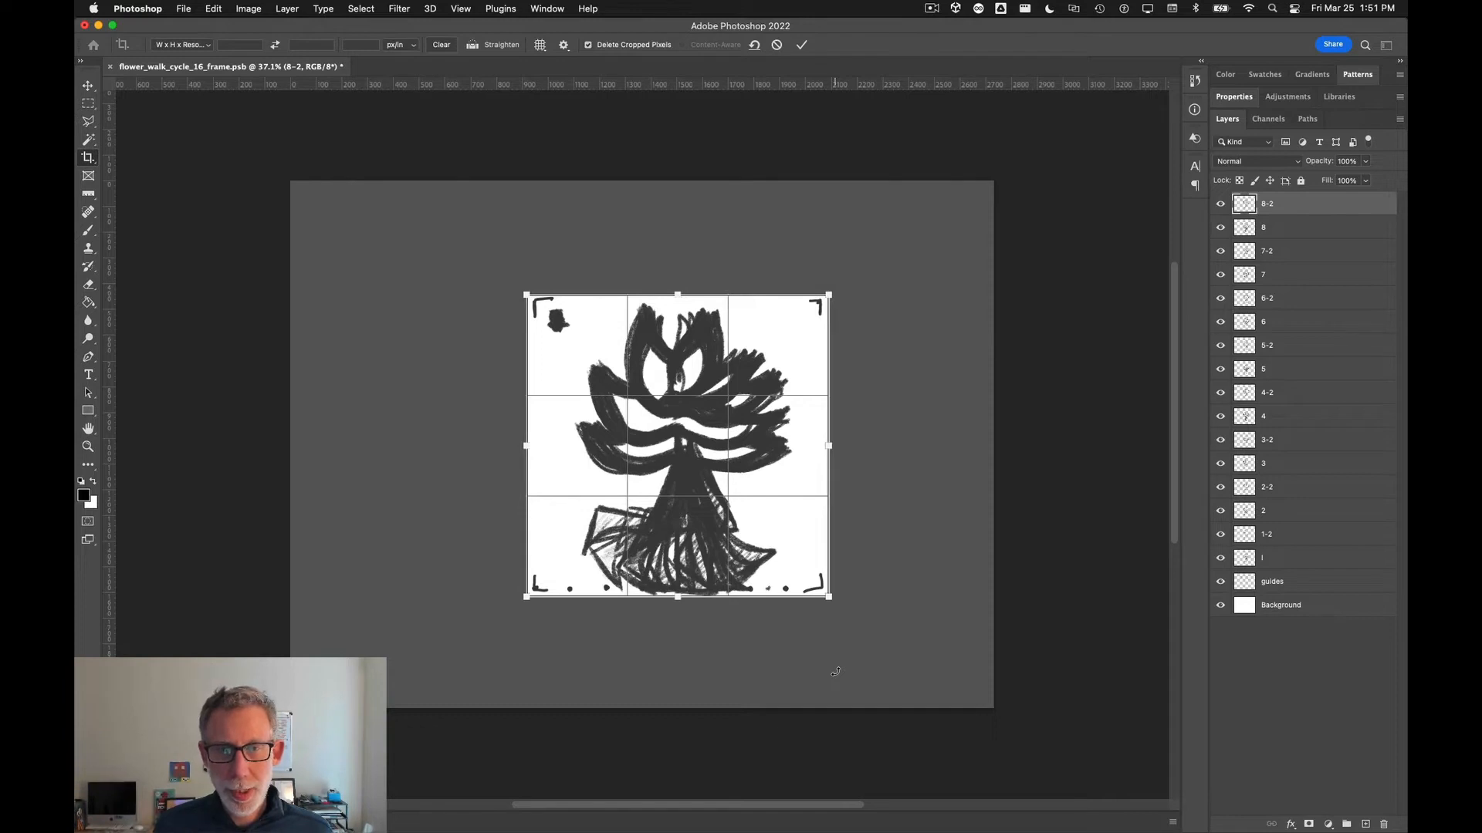
key(Return)
key(super+0)
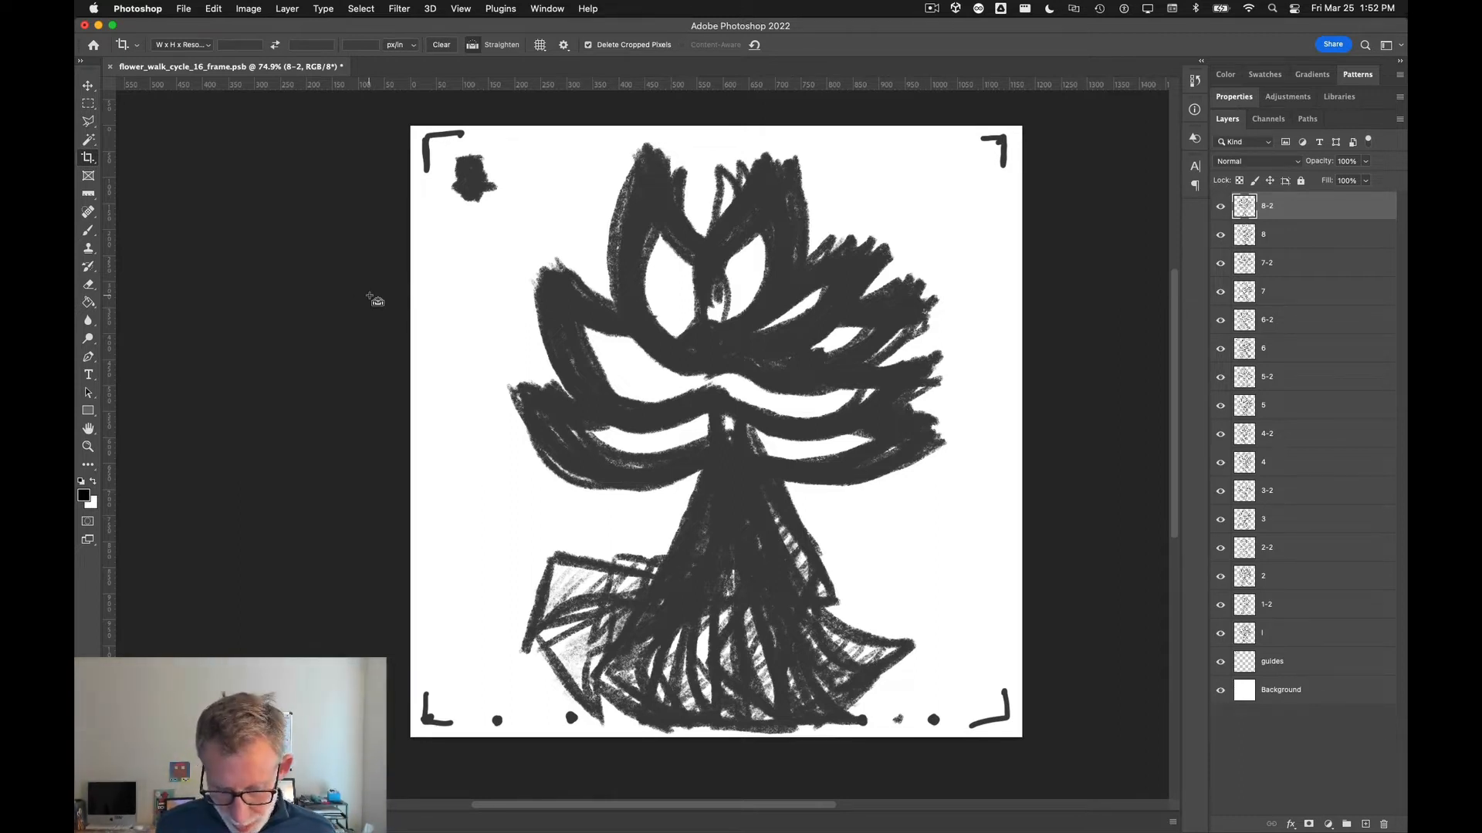
Step: Resize the image to 512 × 512 pixels and view it at actual size
key(super+alt+i)
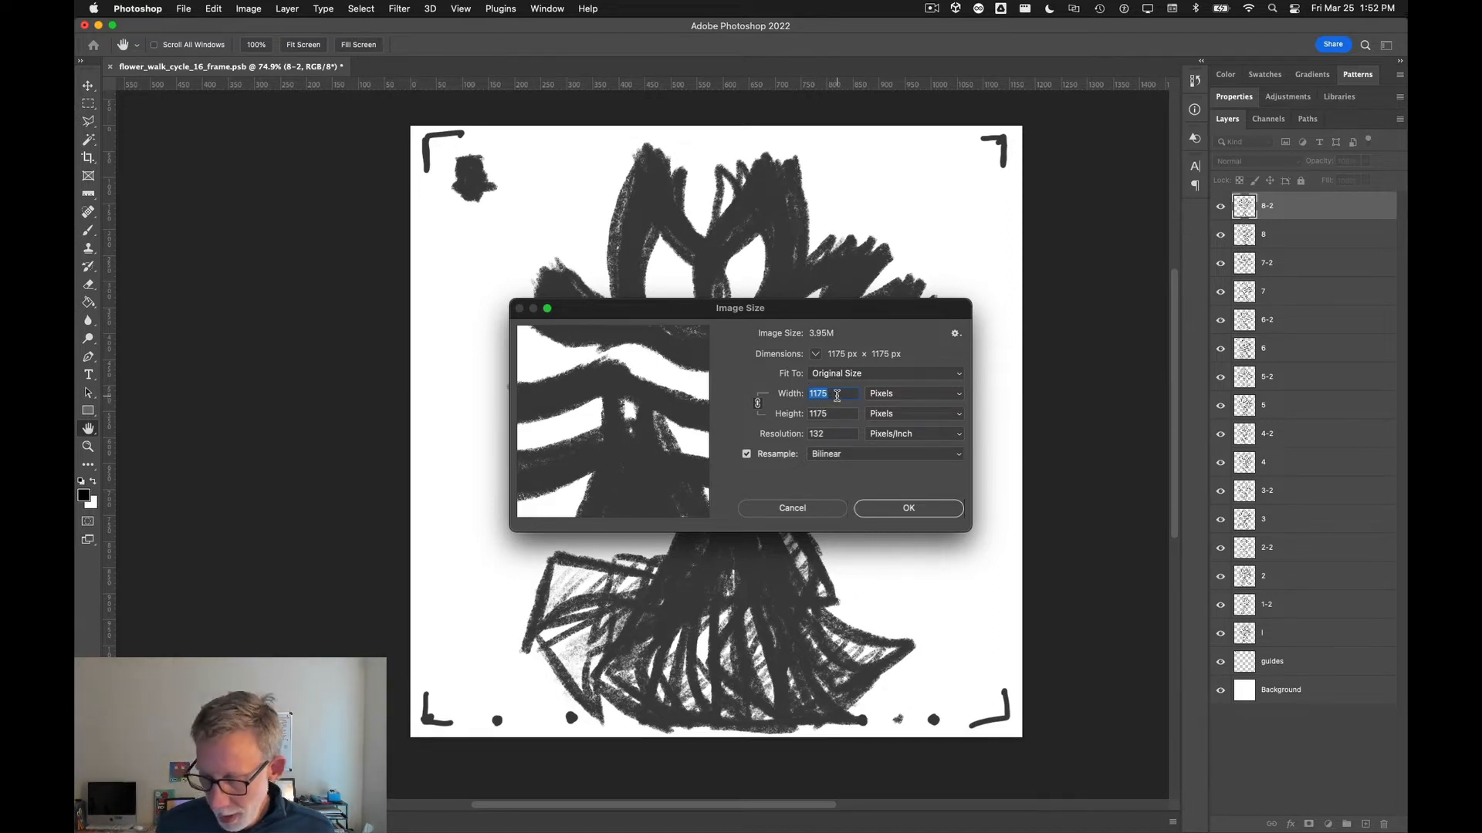
text(120)
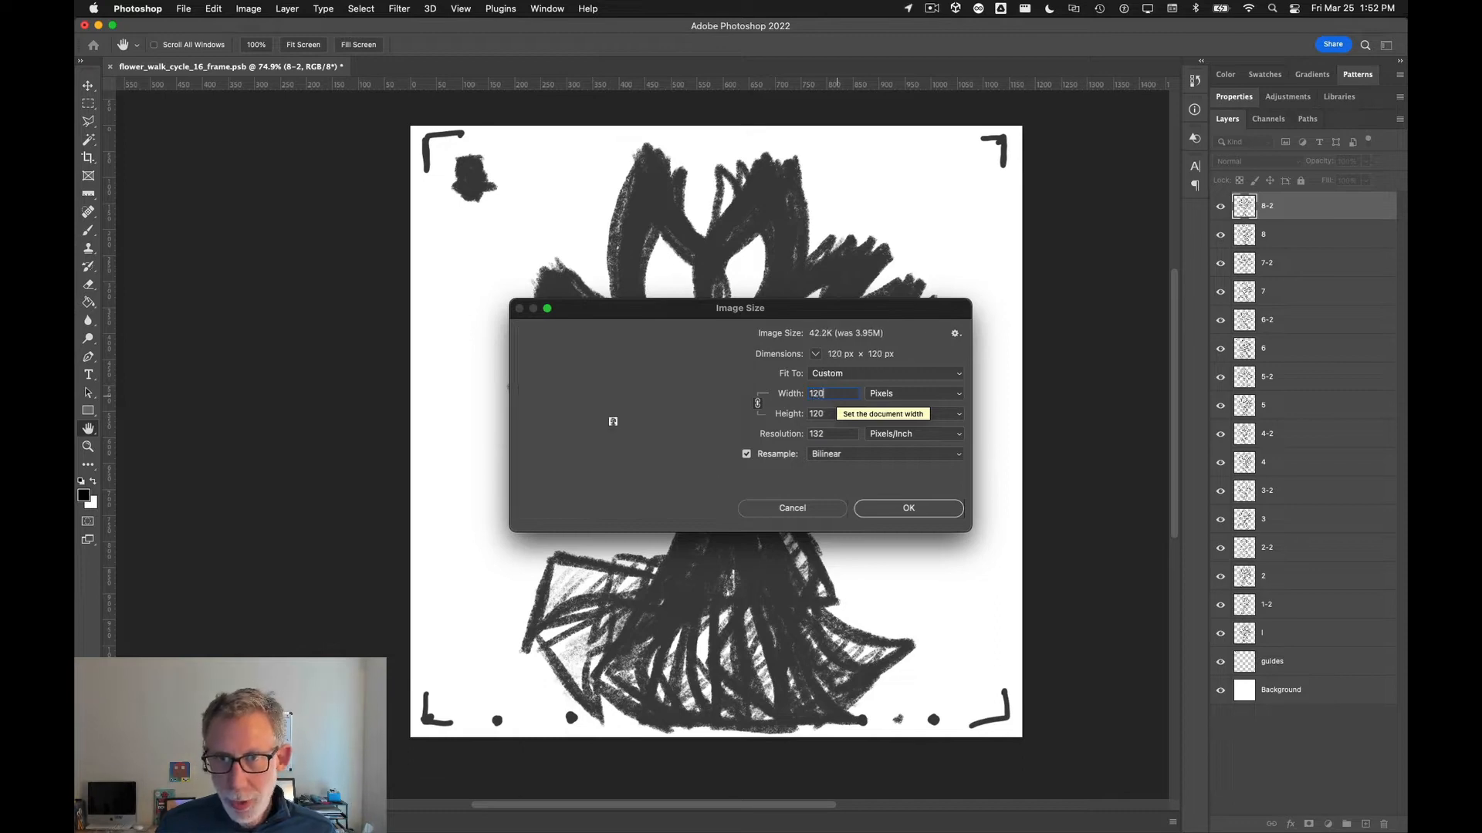
text(1024)
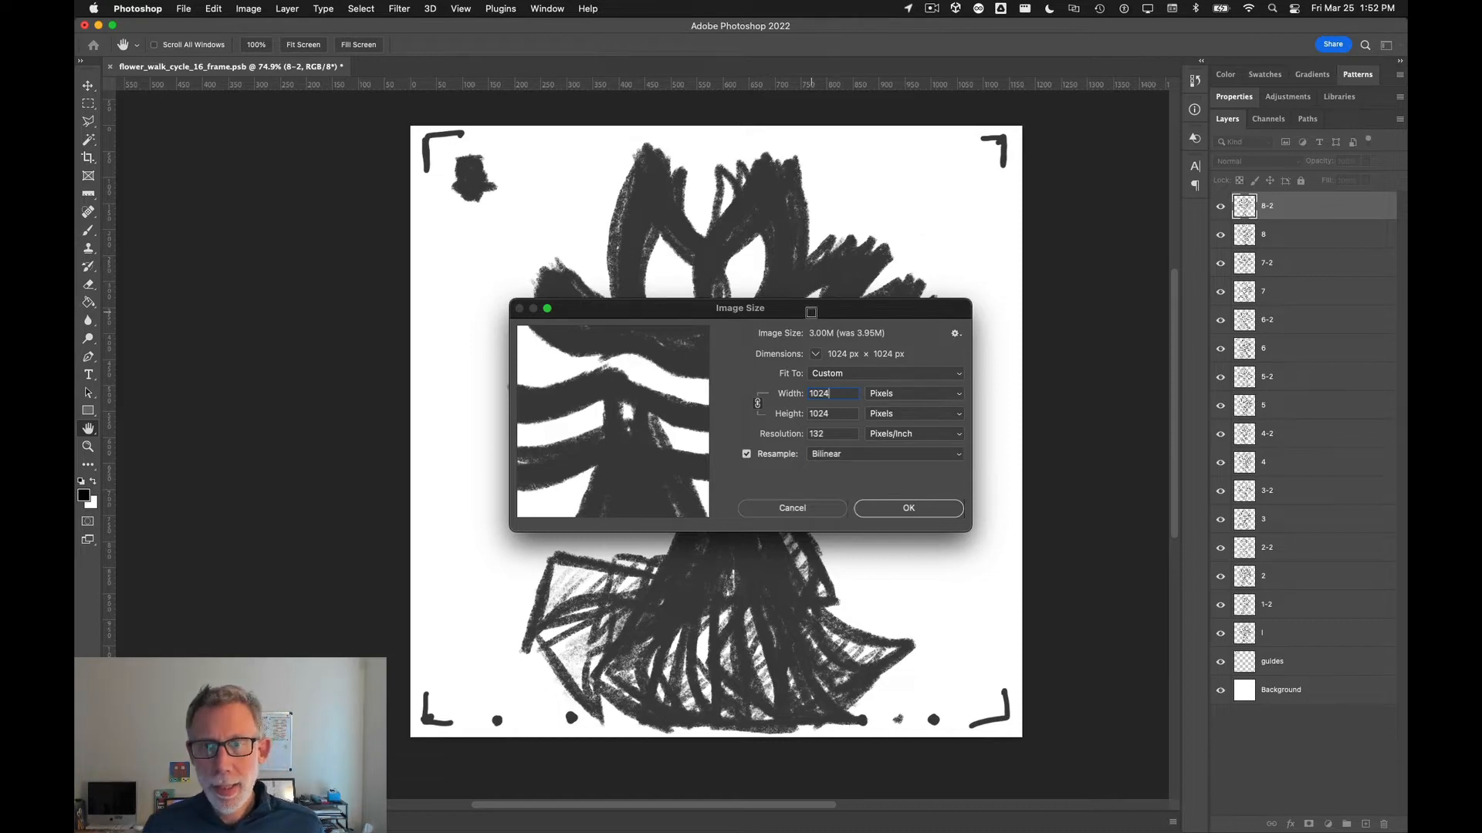
double_click(838, 393)
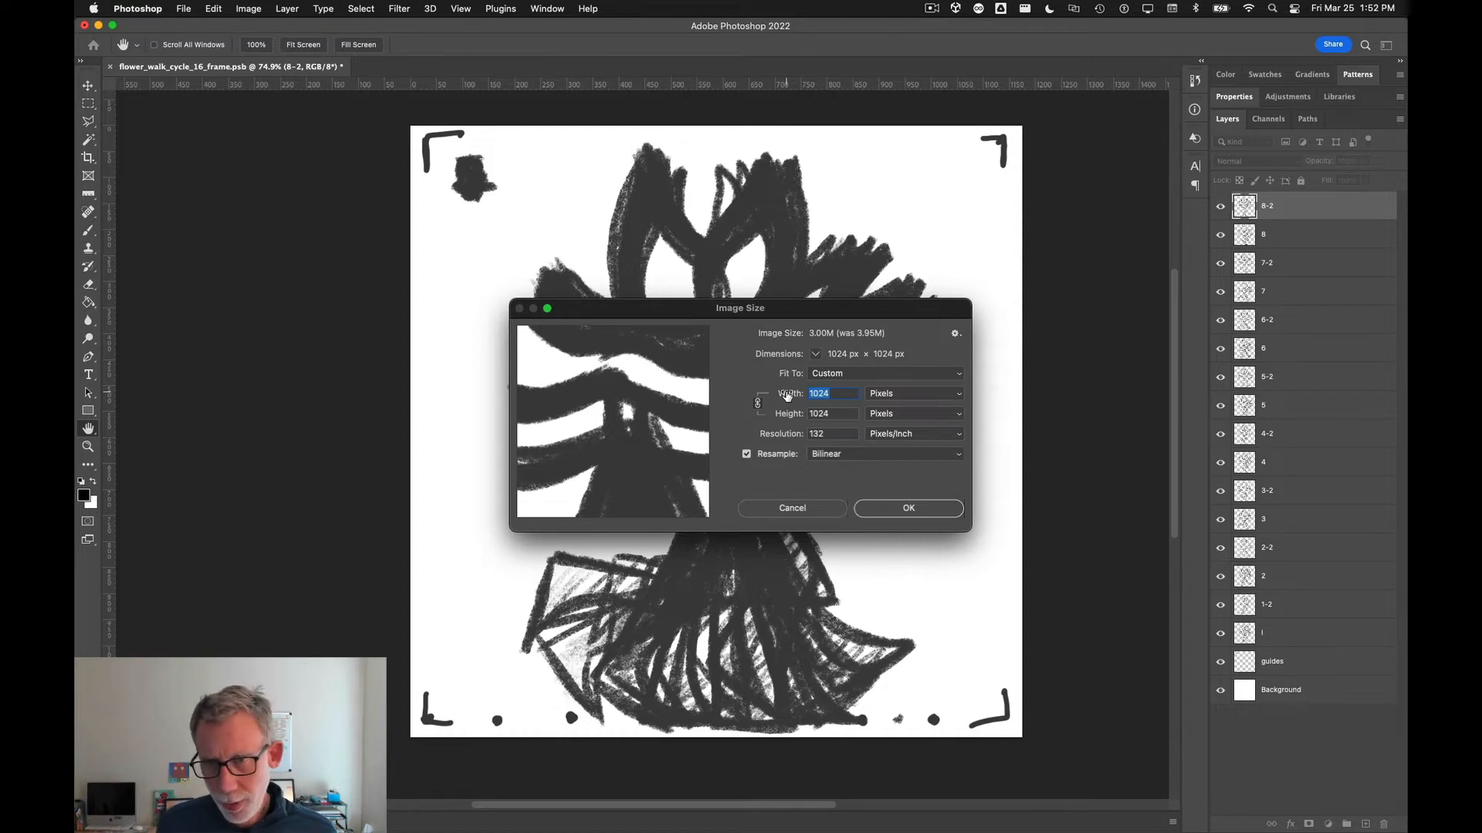
text(512)
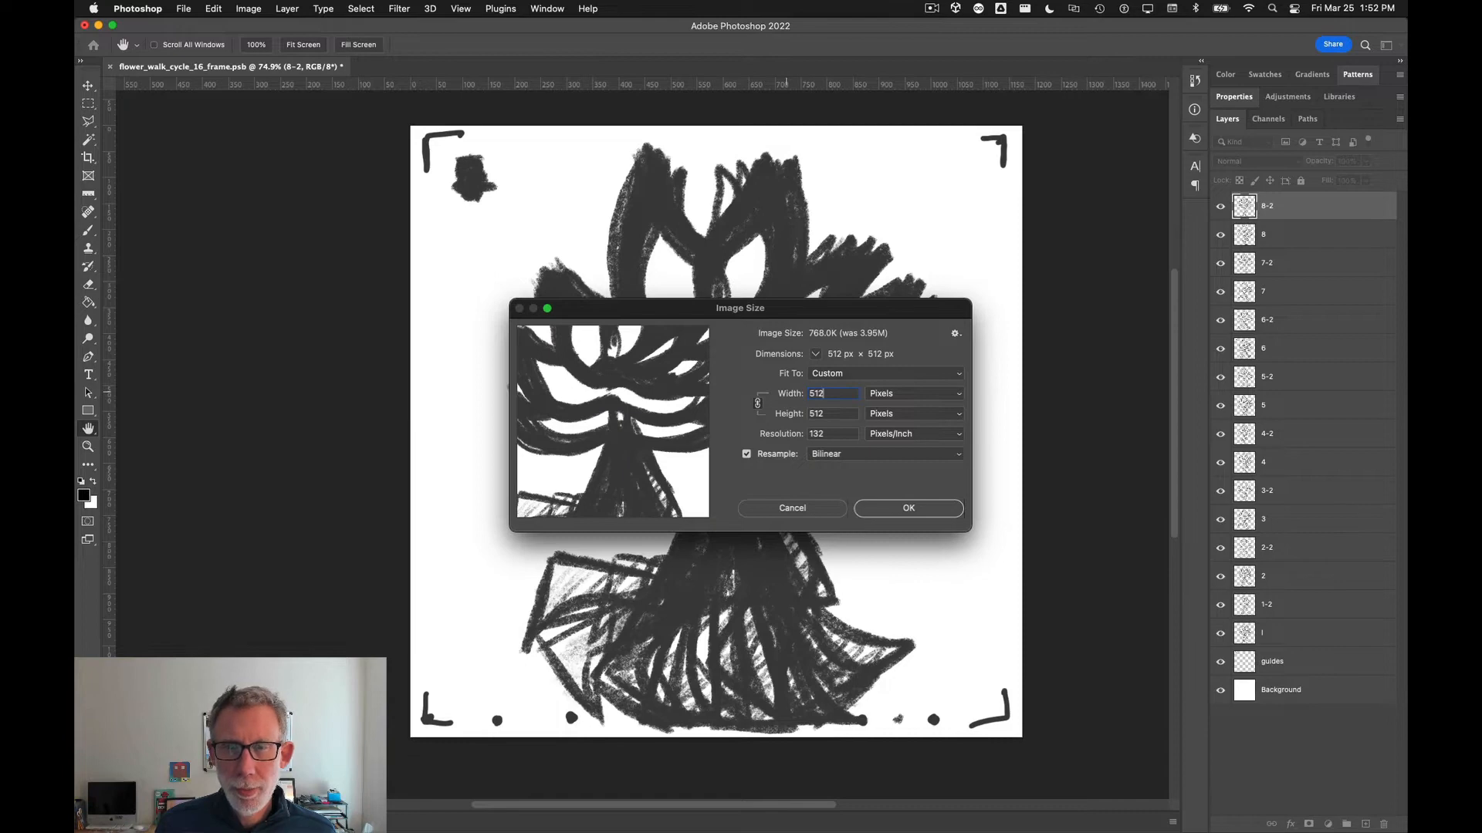
key(Return)
key(c)
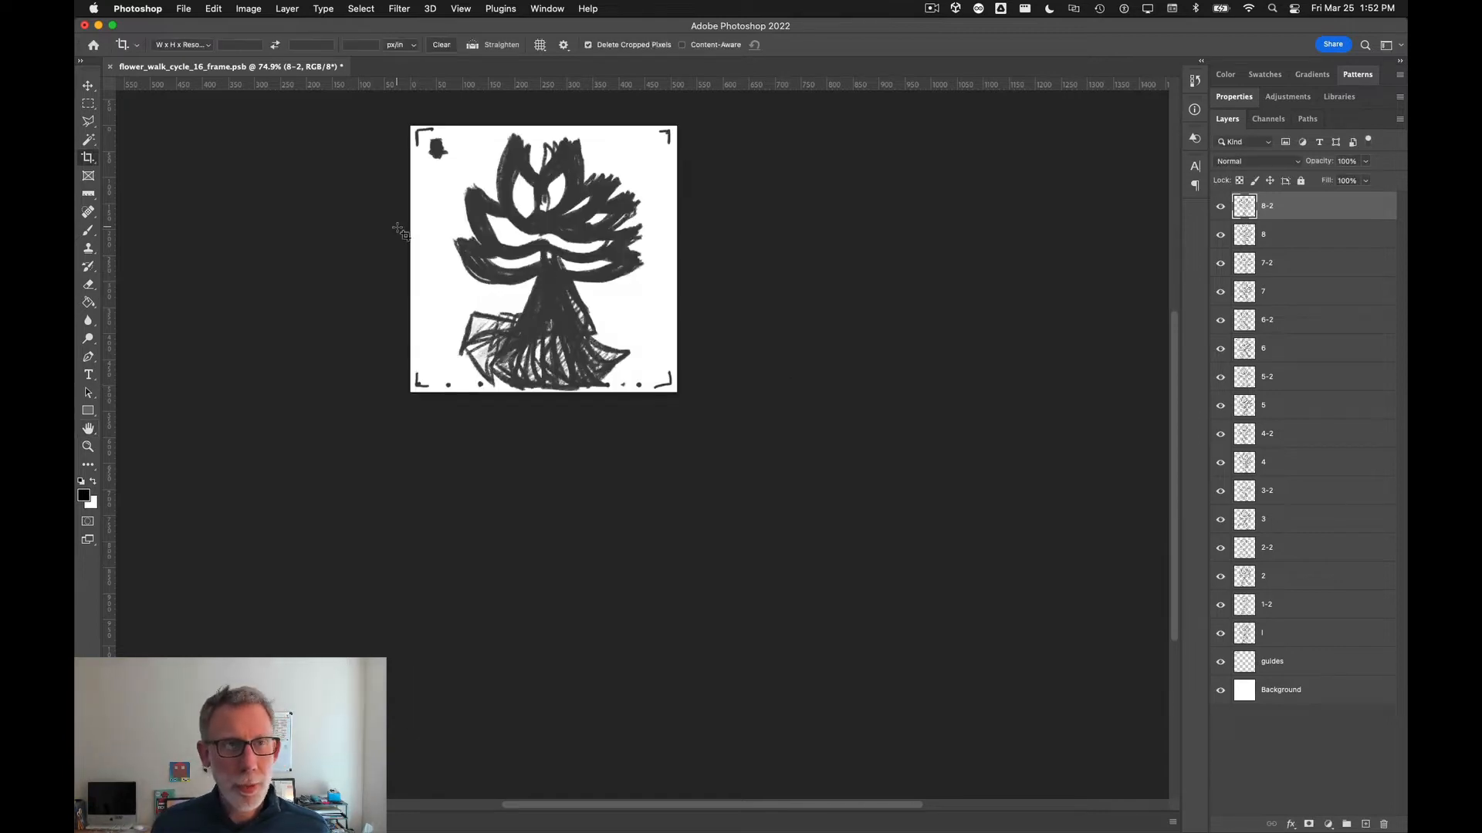
key(super+1)
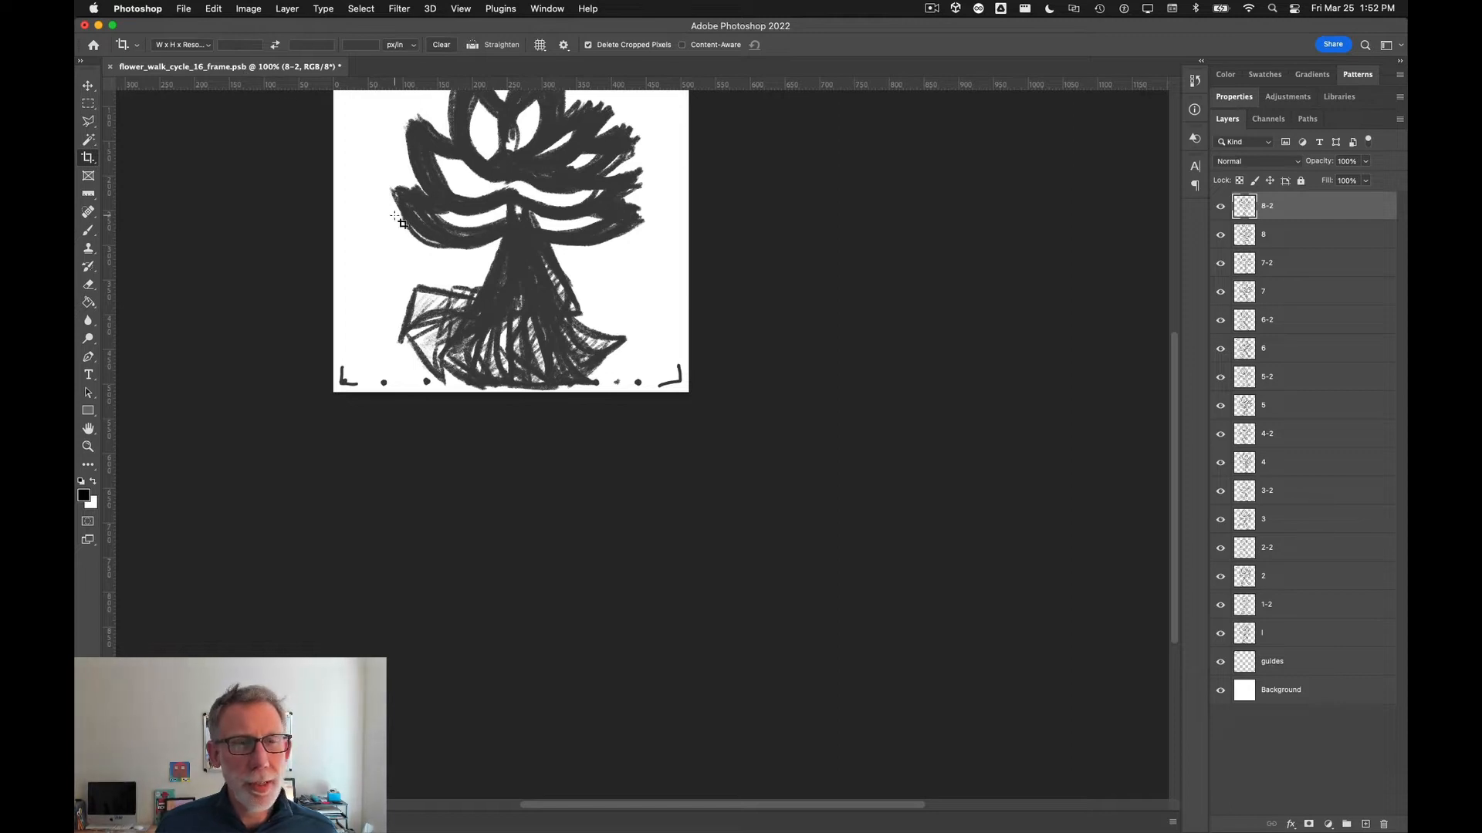
Step: Hide the guides layer and the Background layer so the frames show on transparency
drag(348, 201, 497, 414)
drag(498, 408, 463, 461)
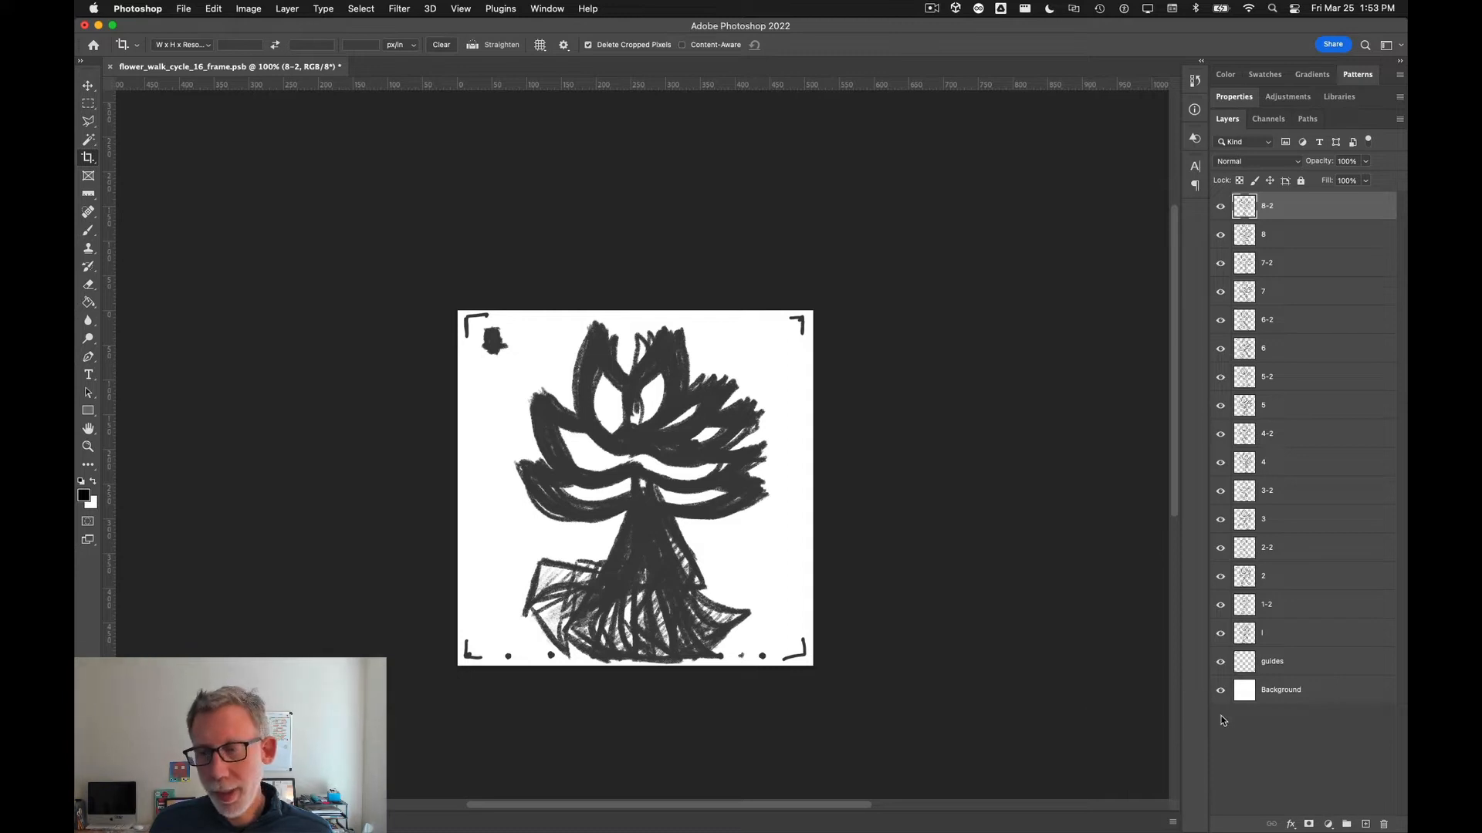
click(1221, 662)
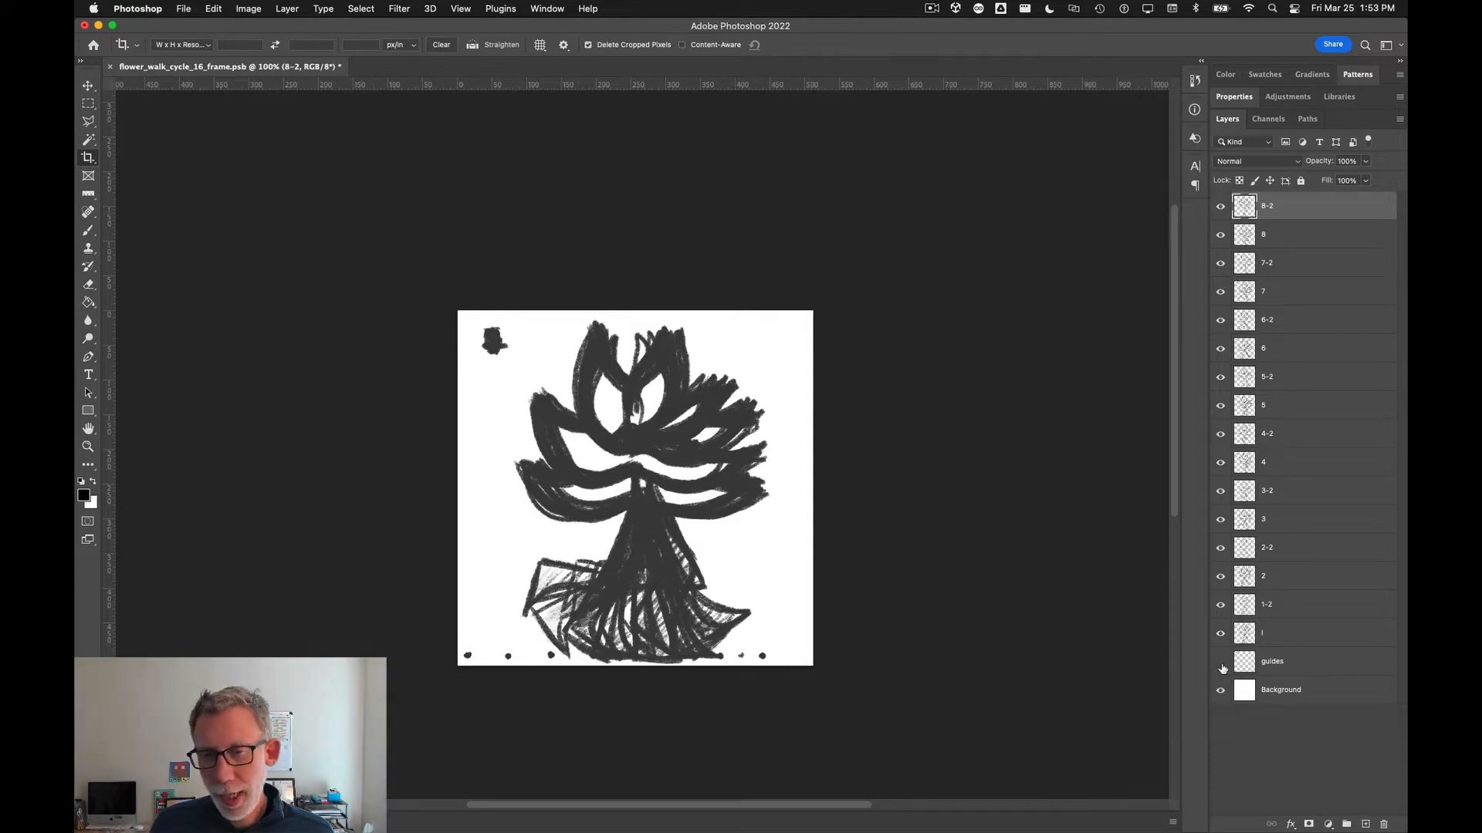
click(1221, 691)
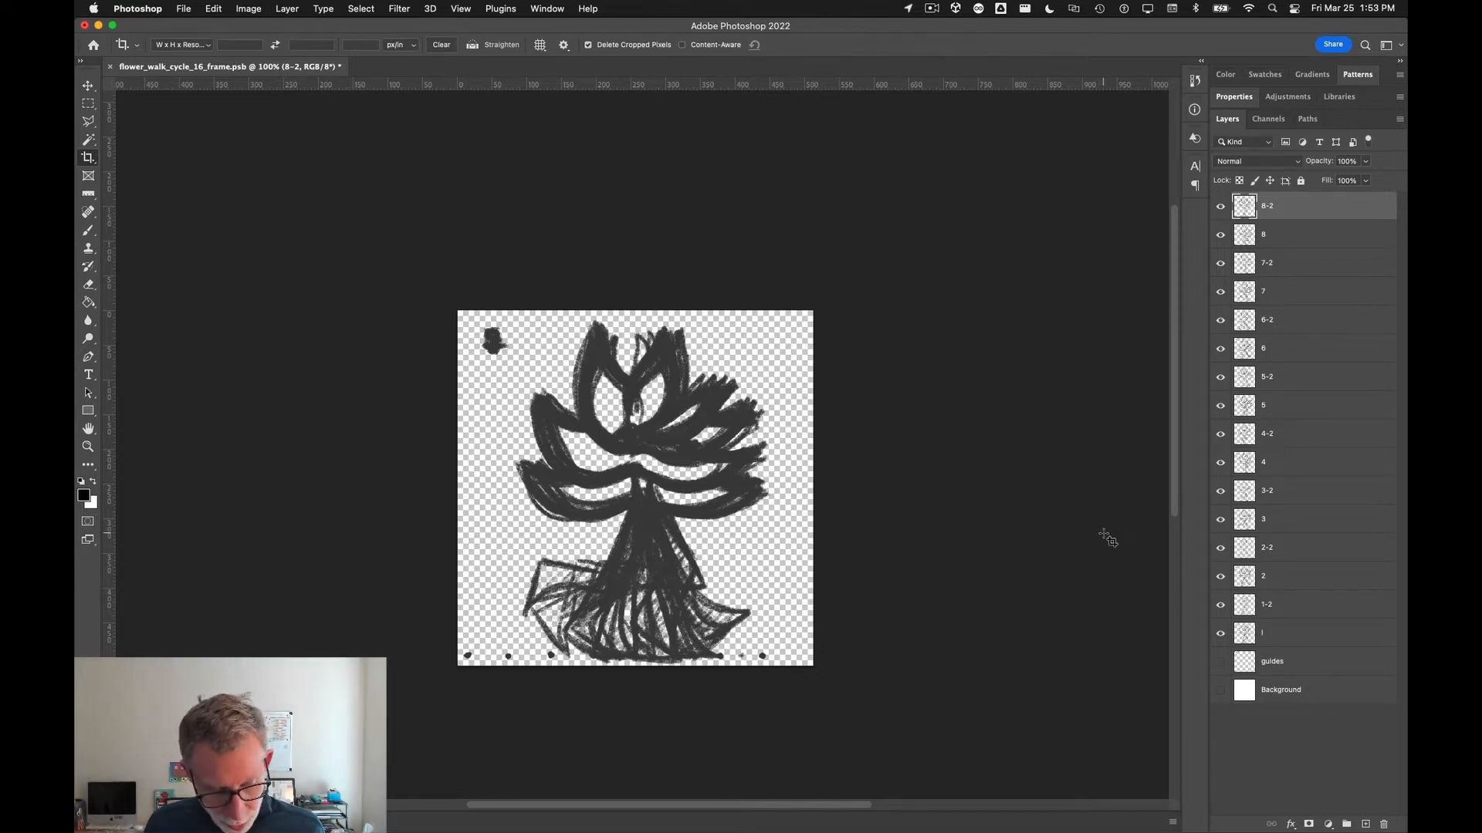
Step: Save the document as flower_walk_cycle_16_frame.psb in Large Document Format
key(super+shift+s)
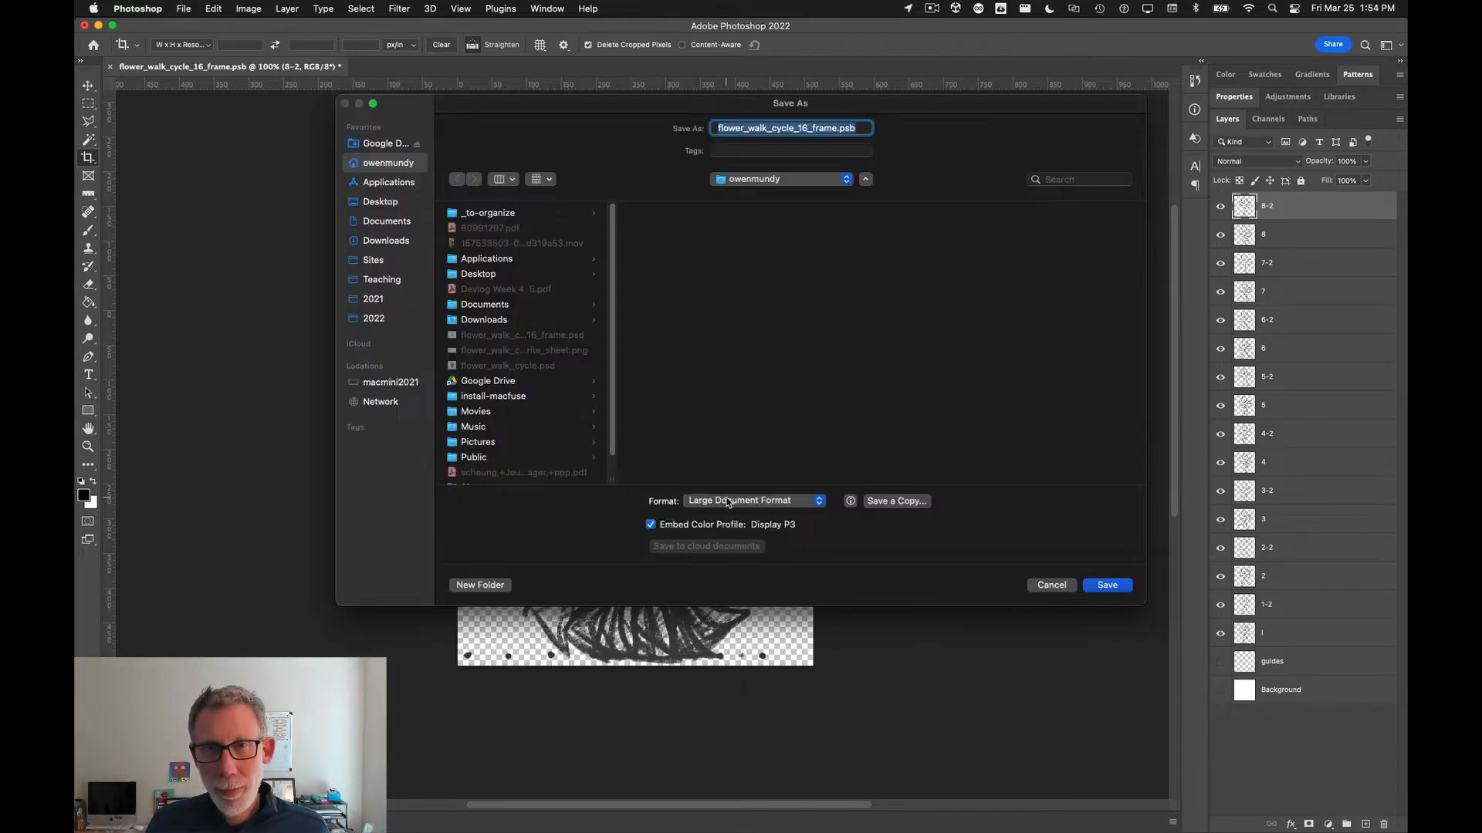
click(712, 507)
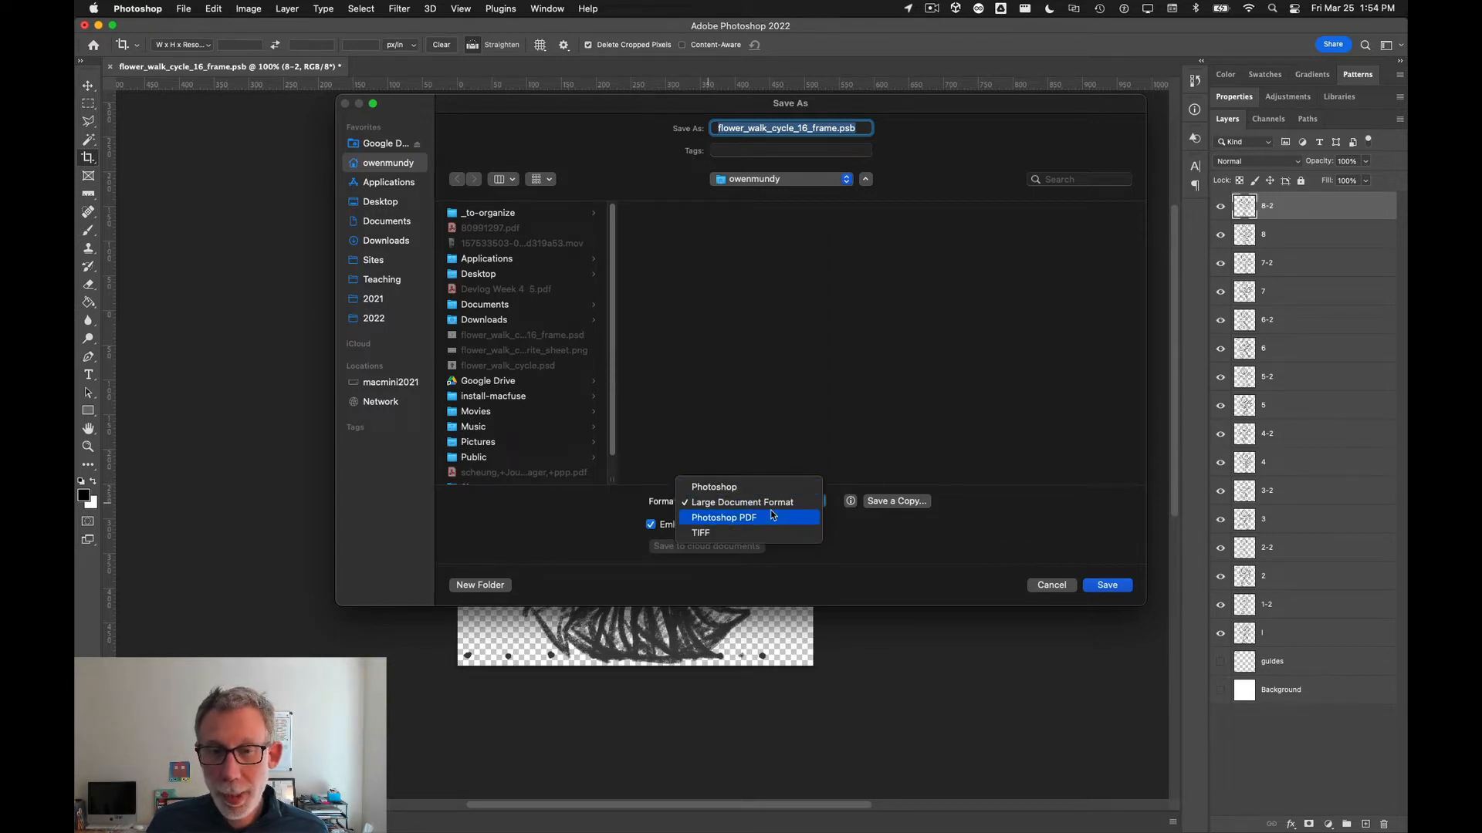
click(840, 510)
click(1096, 585)
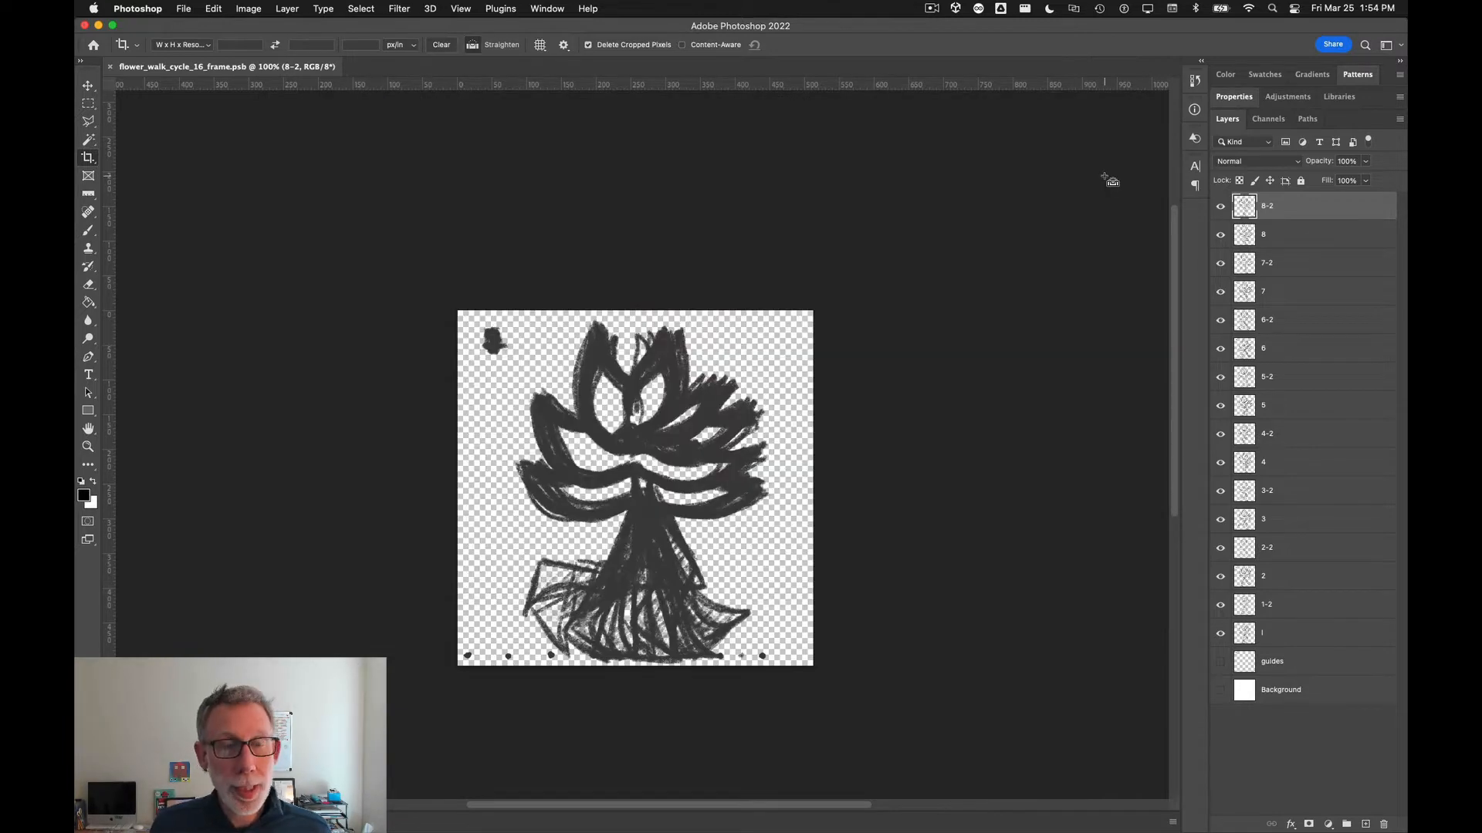
Step: Switch to Unity Hub and start a new project using editor version 2021.2.10f1 and the 2D template
key(super+Tab)
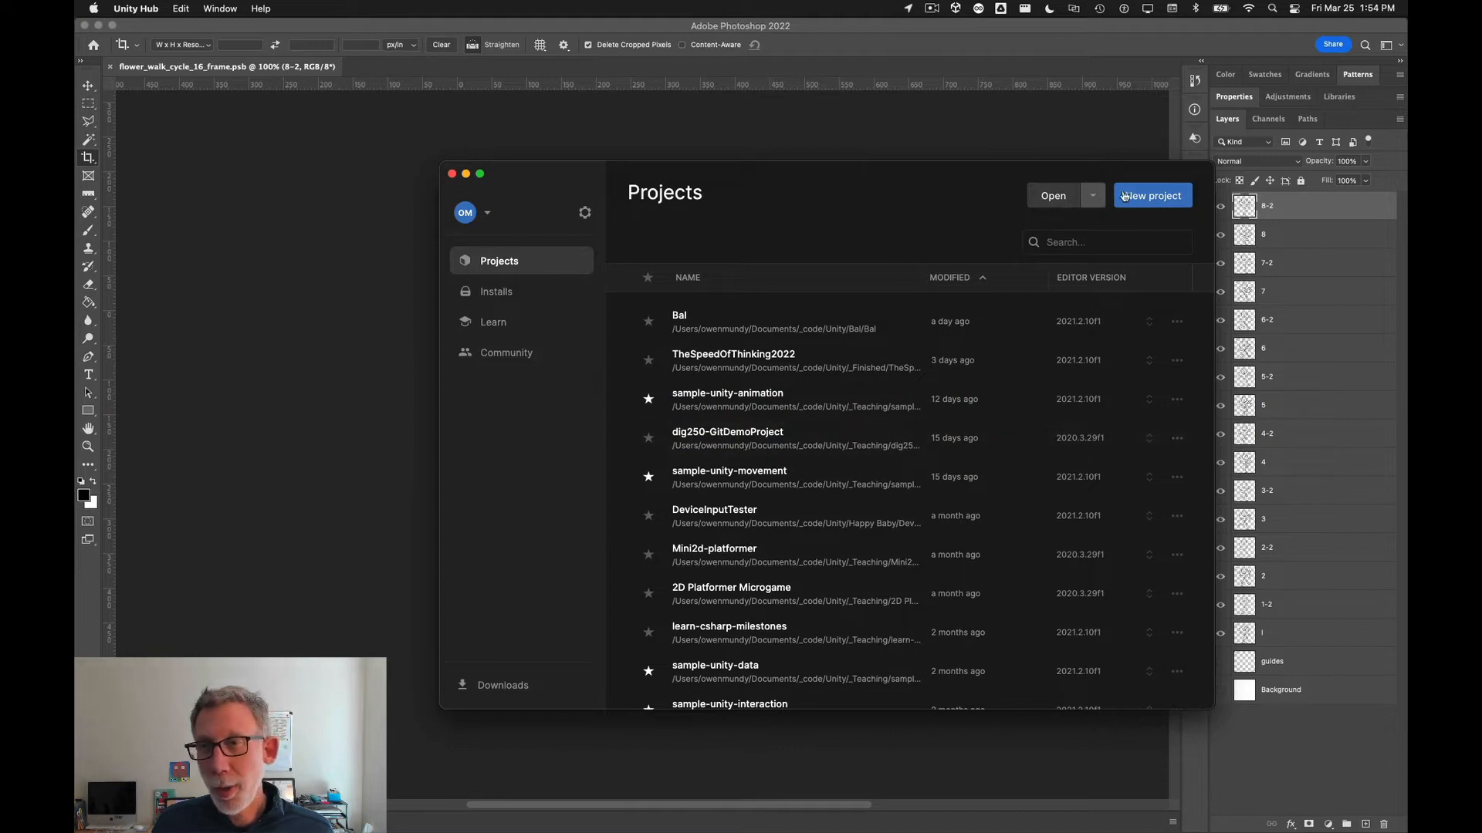
click(1148, 197)
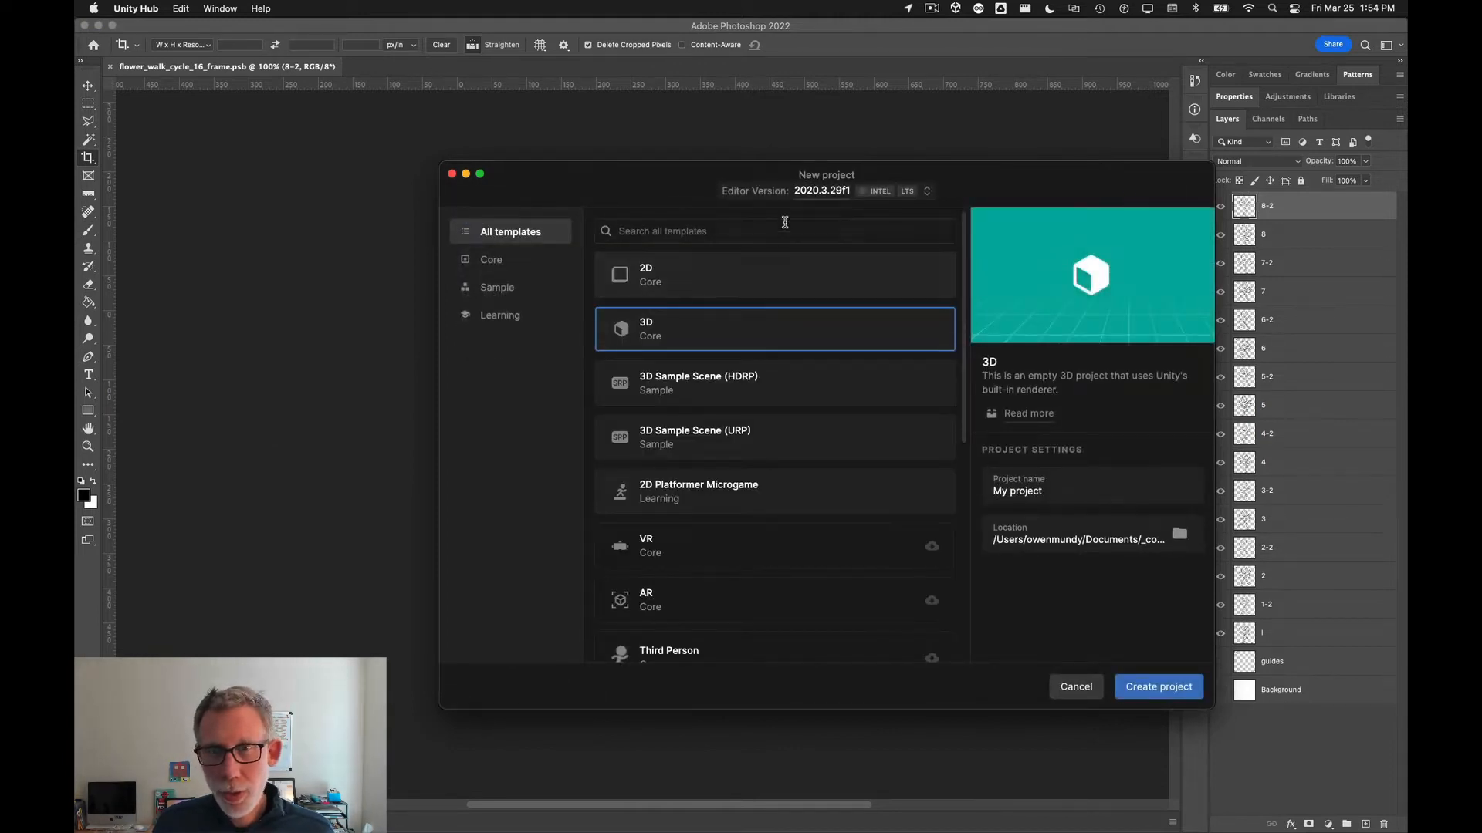
click(928, 192)
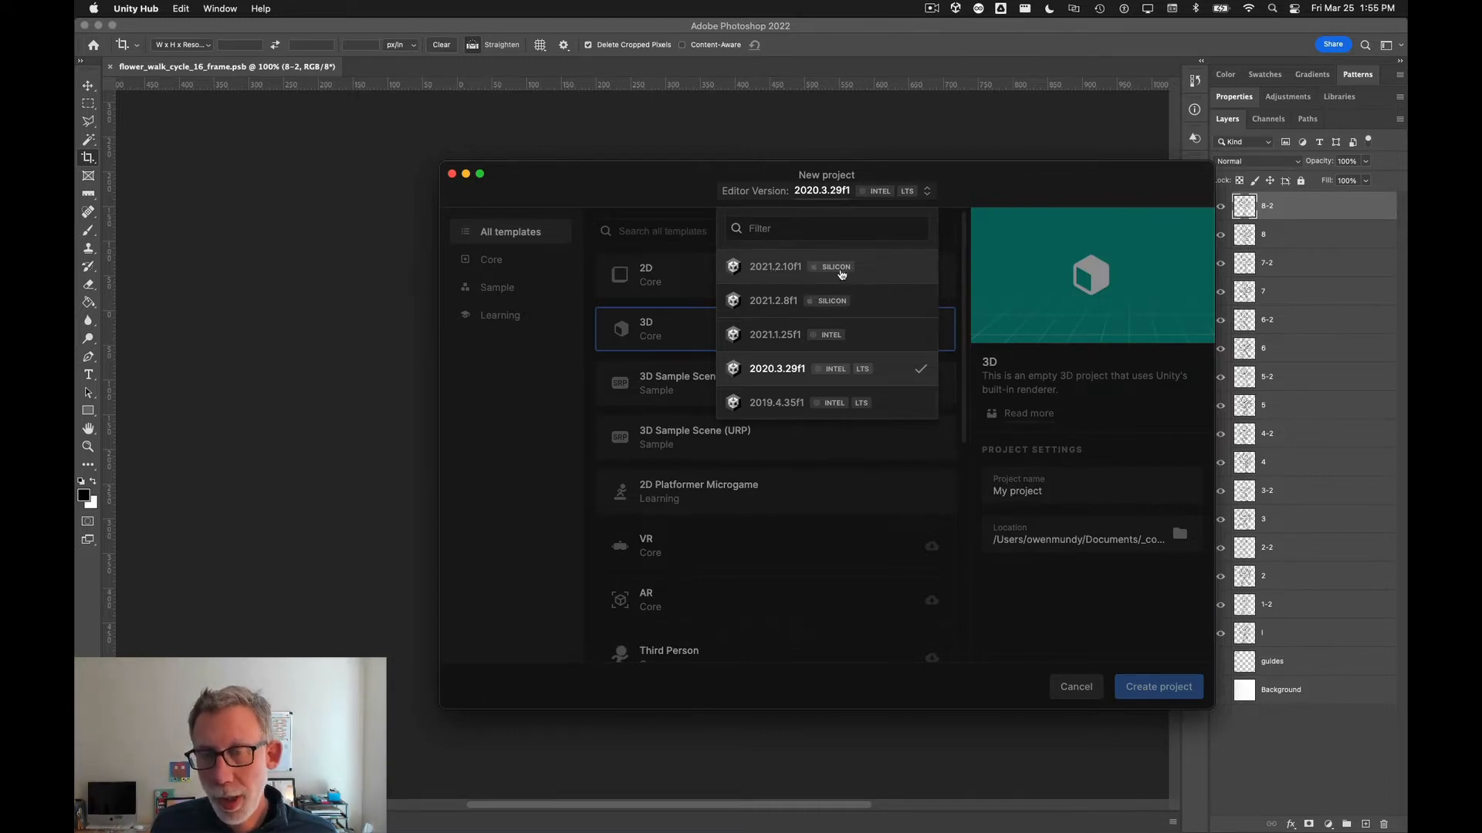
click(878, 269)
click(717, 284)
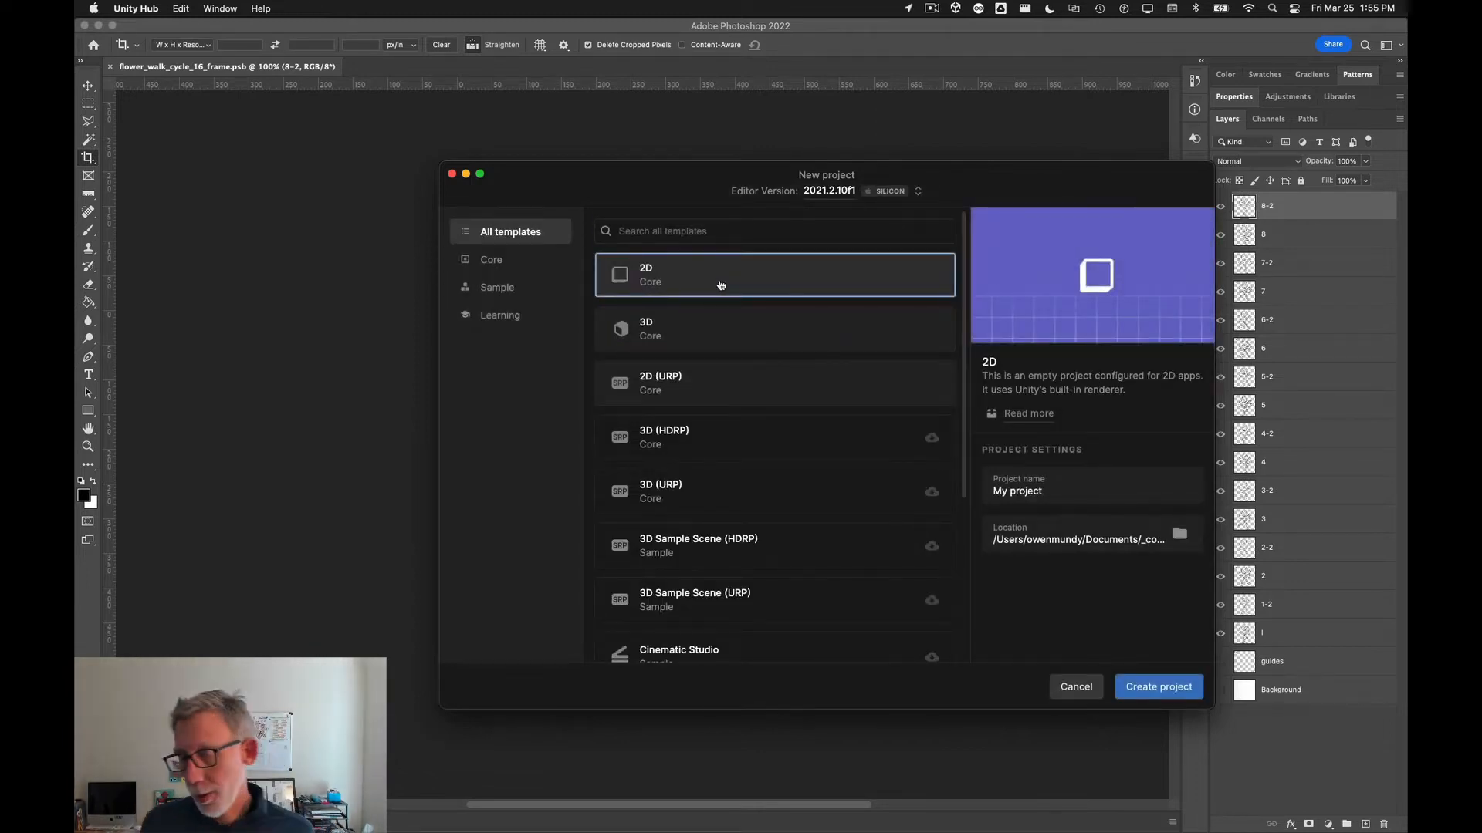
Step: Name the new project WalkCycleDemo and create it
triple_click(1017, 490)
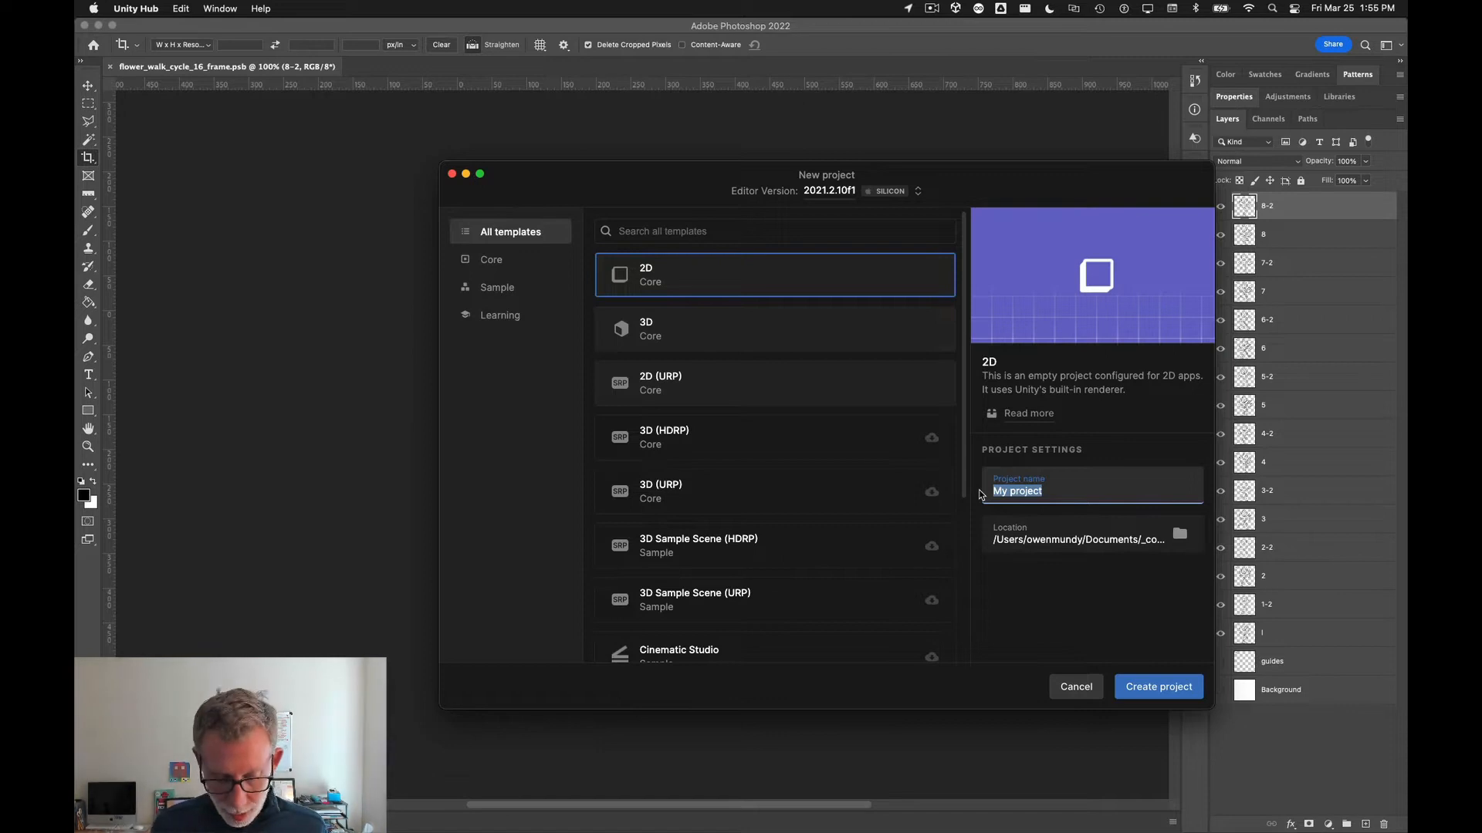
text(WalkCy)
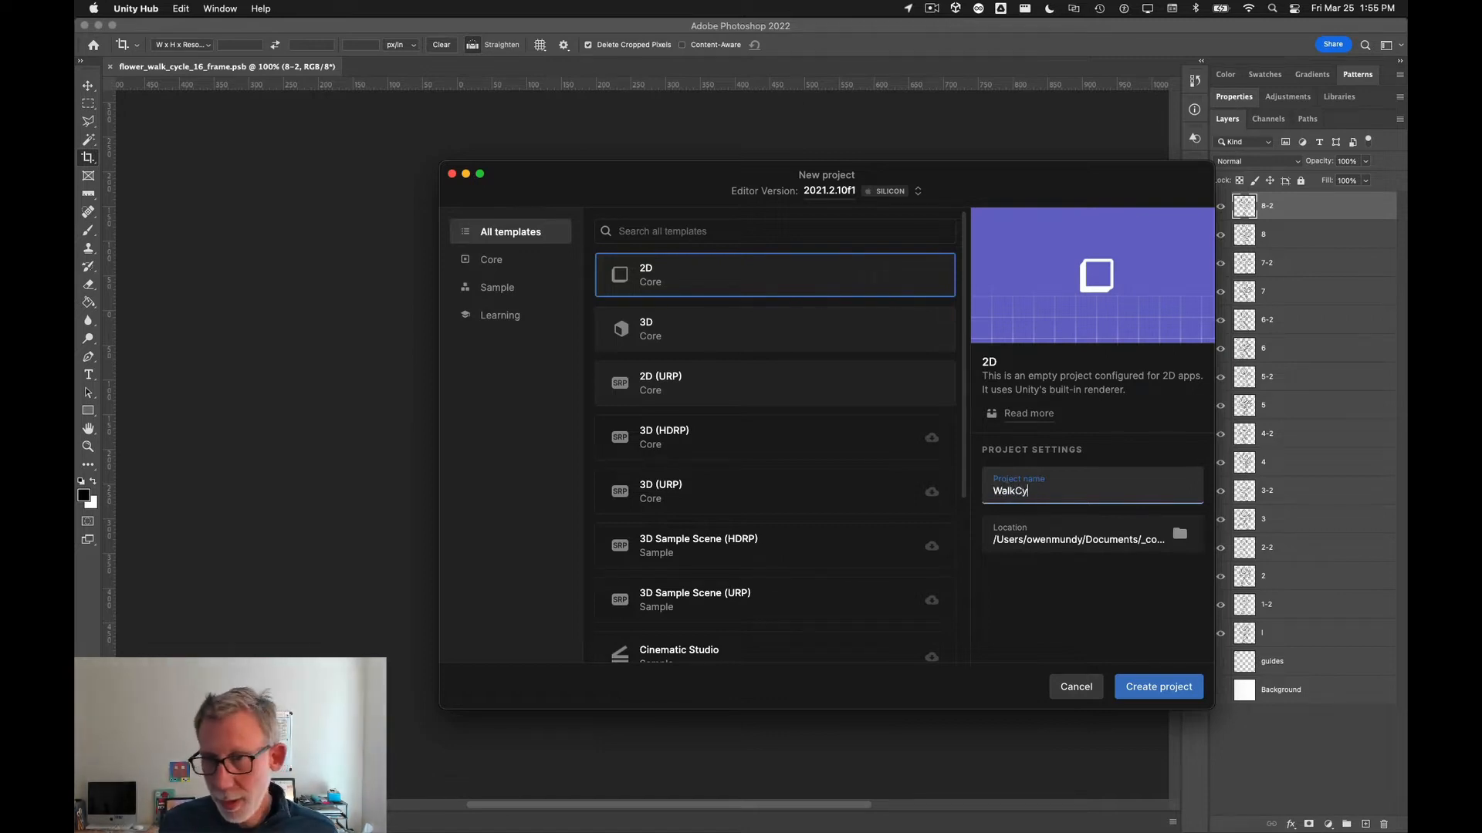
text(cleDemo)
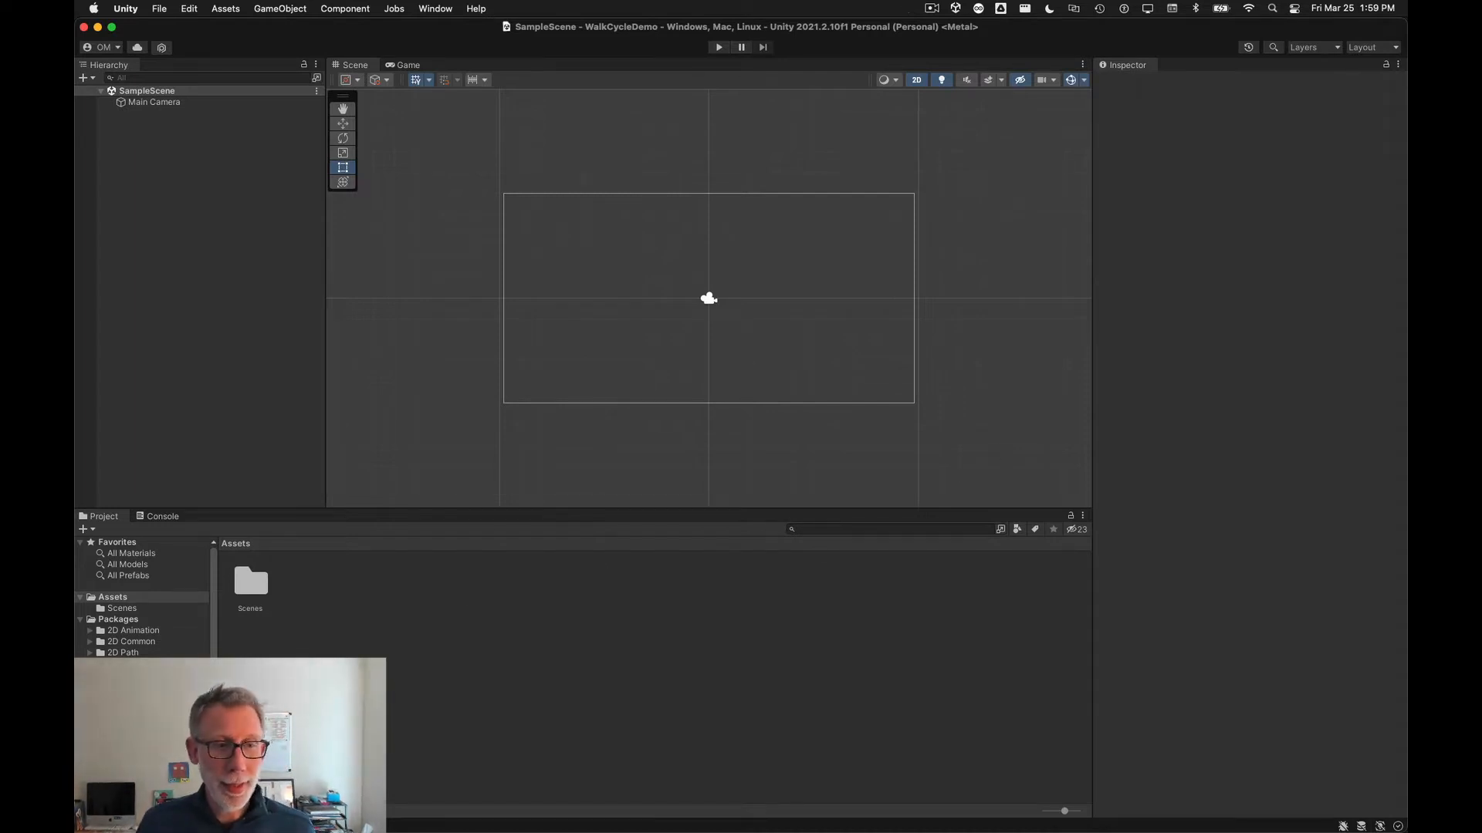
Step: Collapse the Packages folder and dock the Hierarchy panel beside the Inspector, narrowing it slightly
click(116, 608)
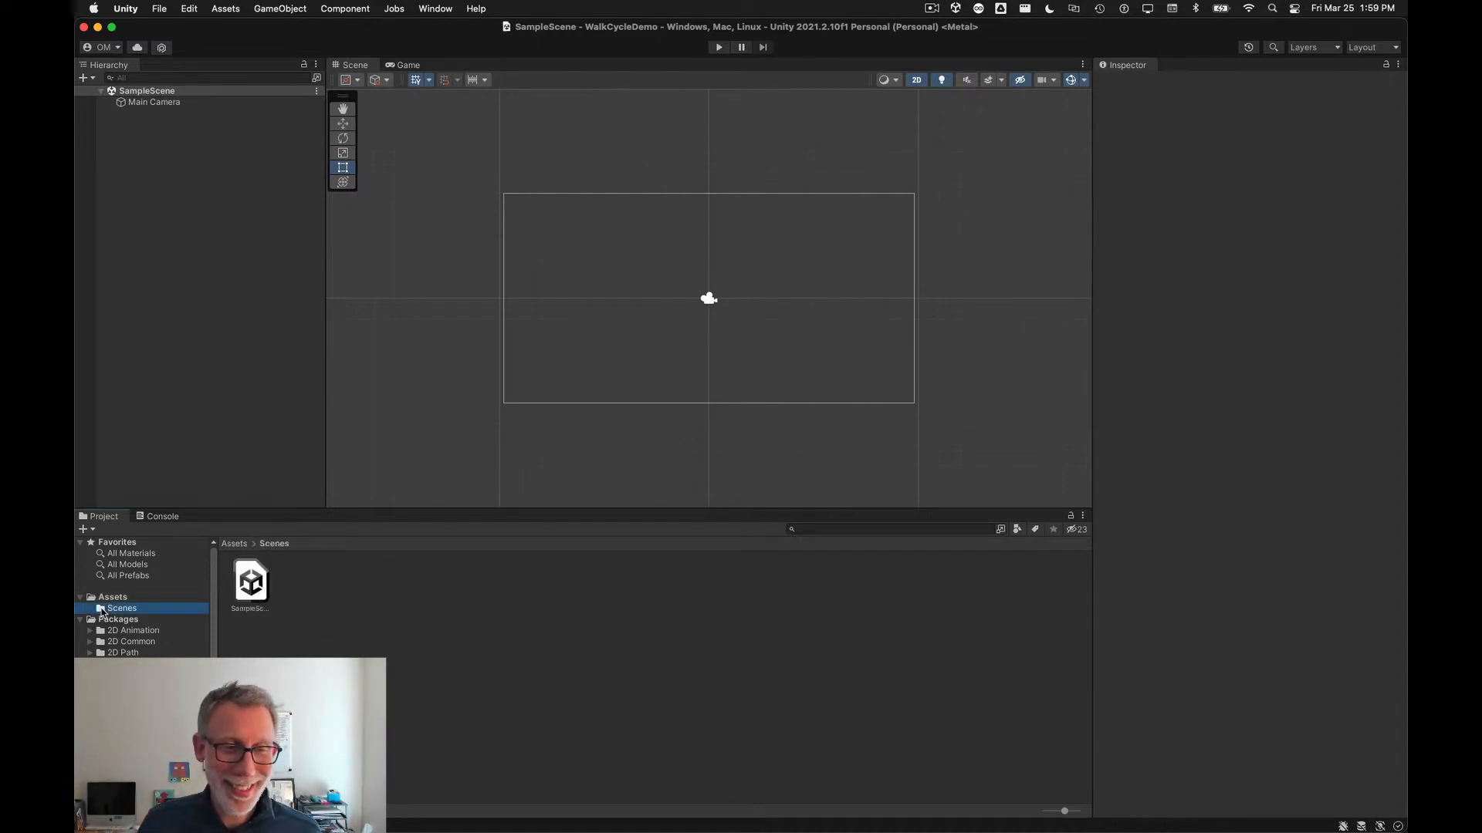
click(93, 598)
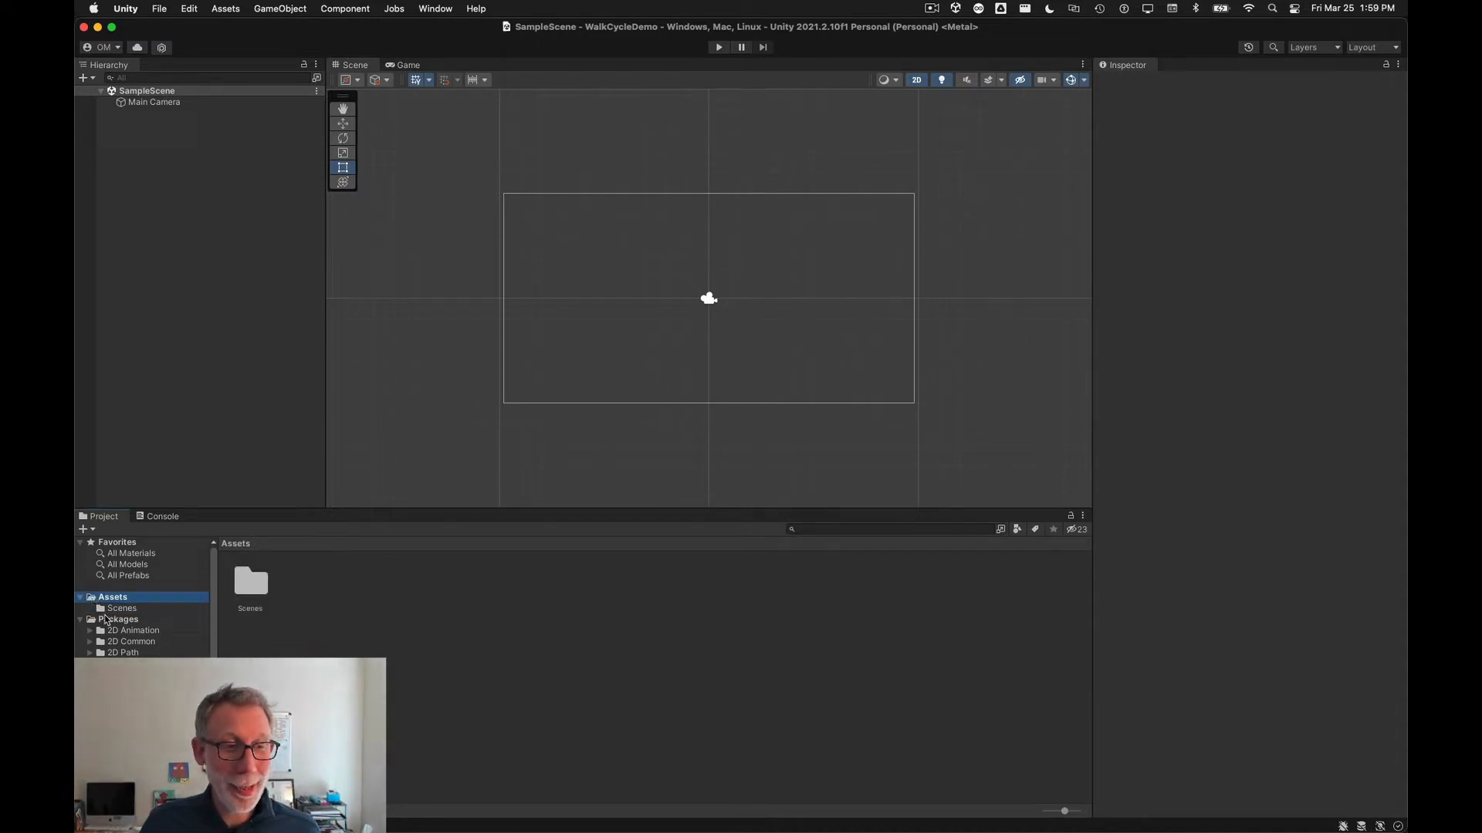
click(81, 620)
click(109, 608)
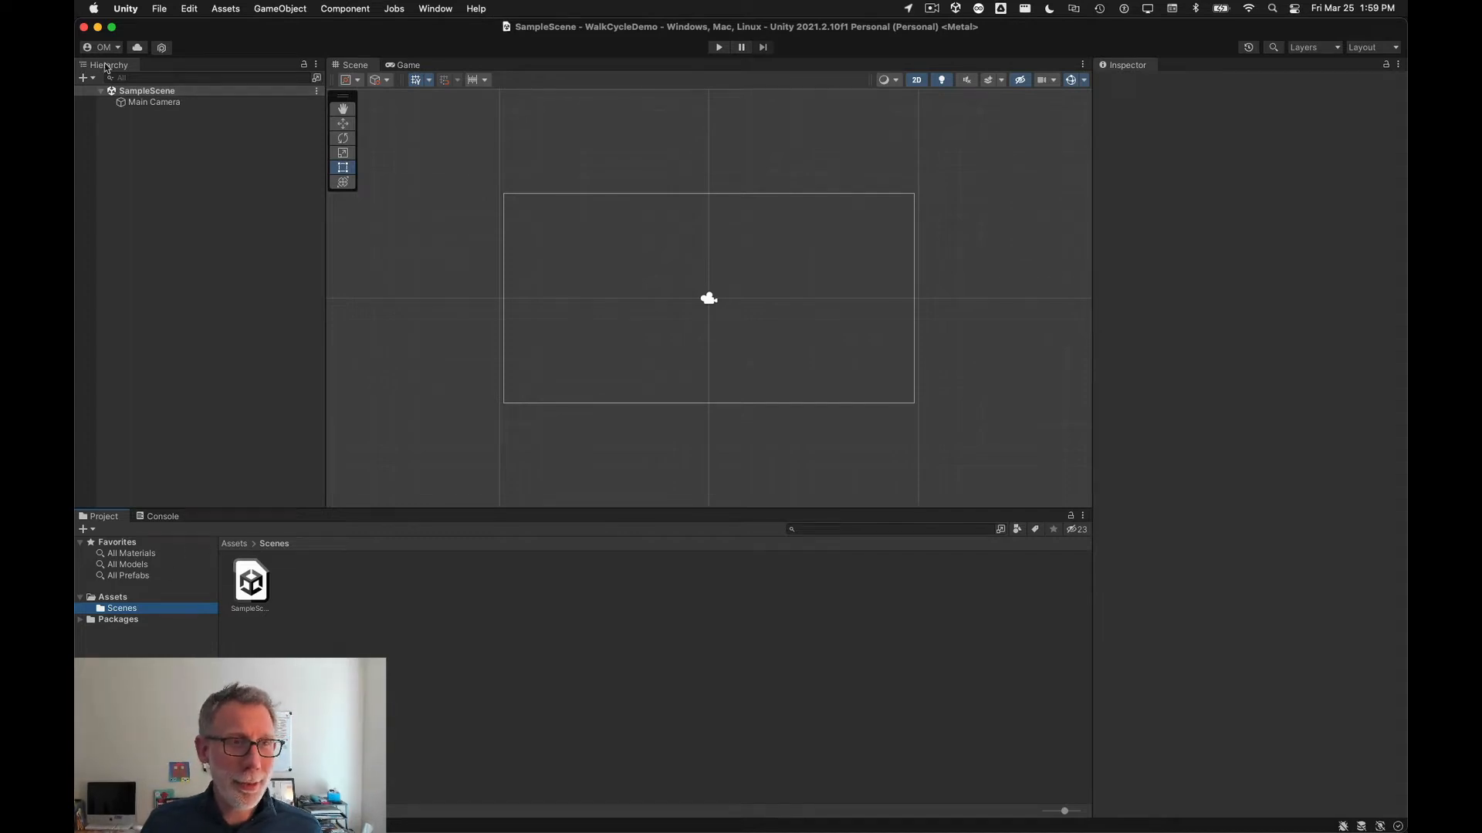
drag(108, 68, 1114, 225)
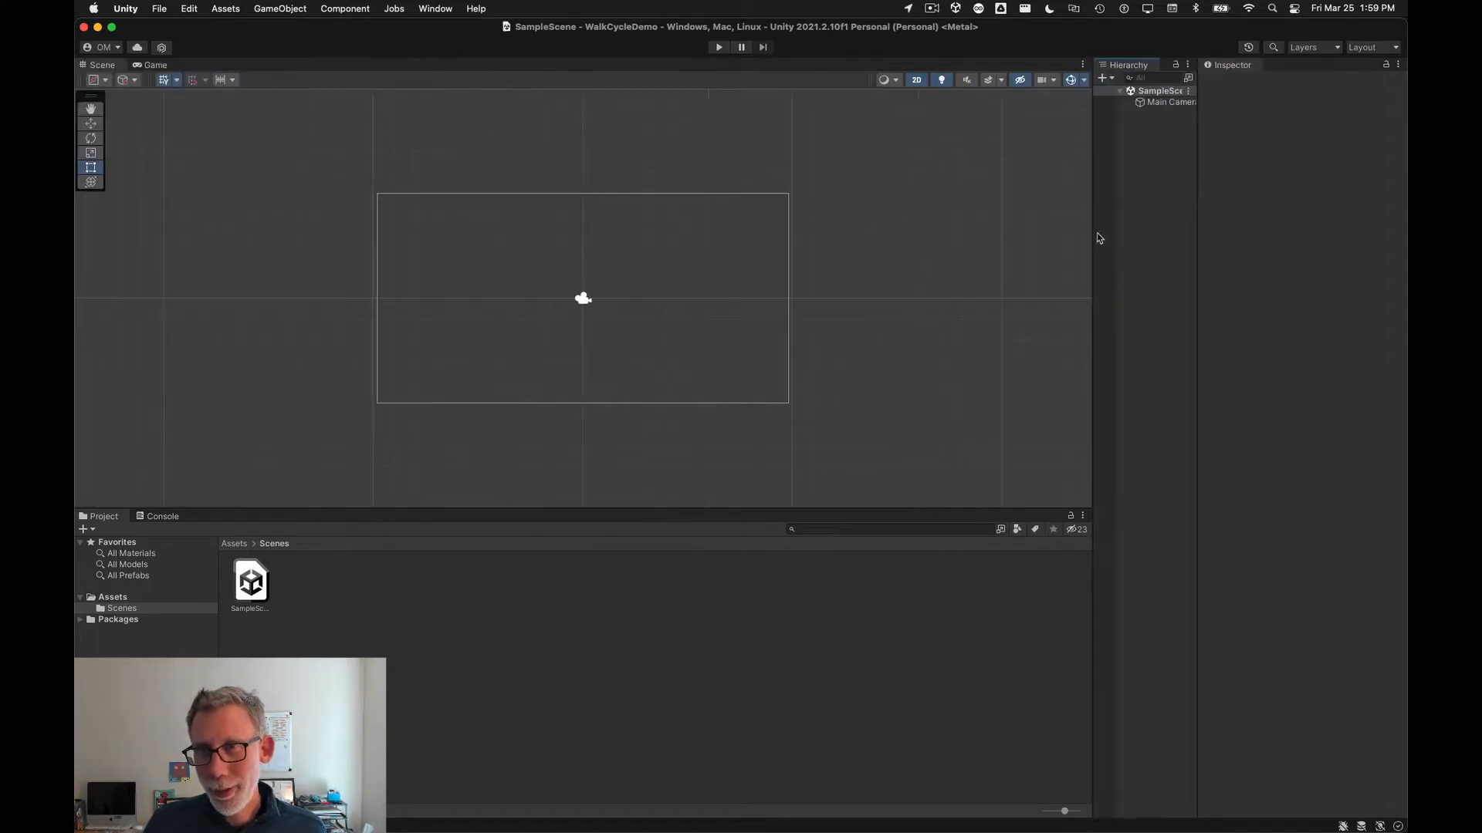
drag(1093, 231, 970, 237)
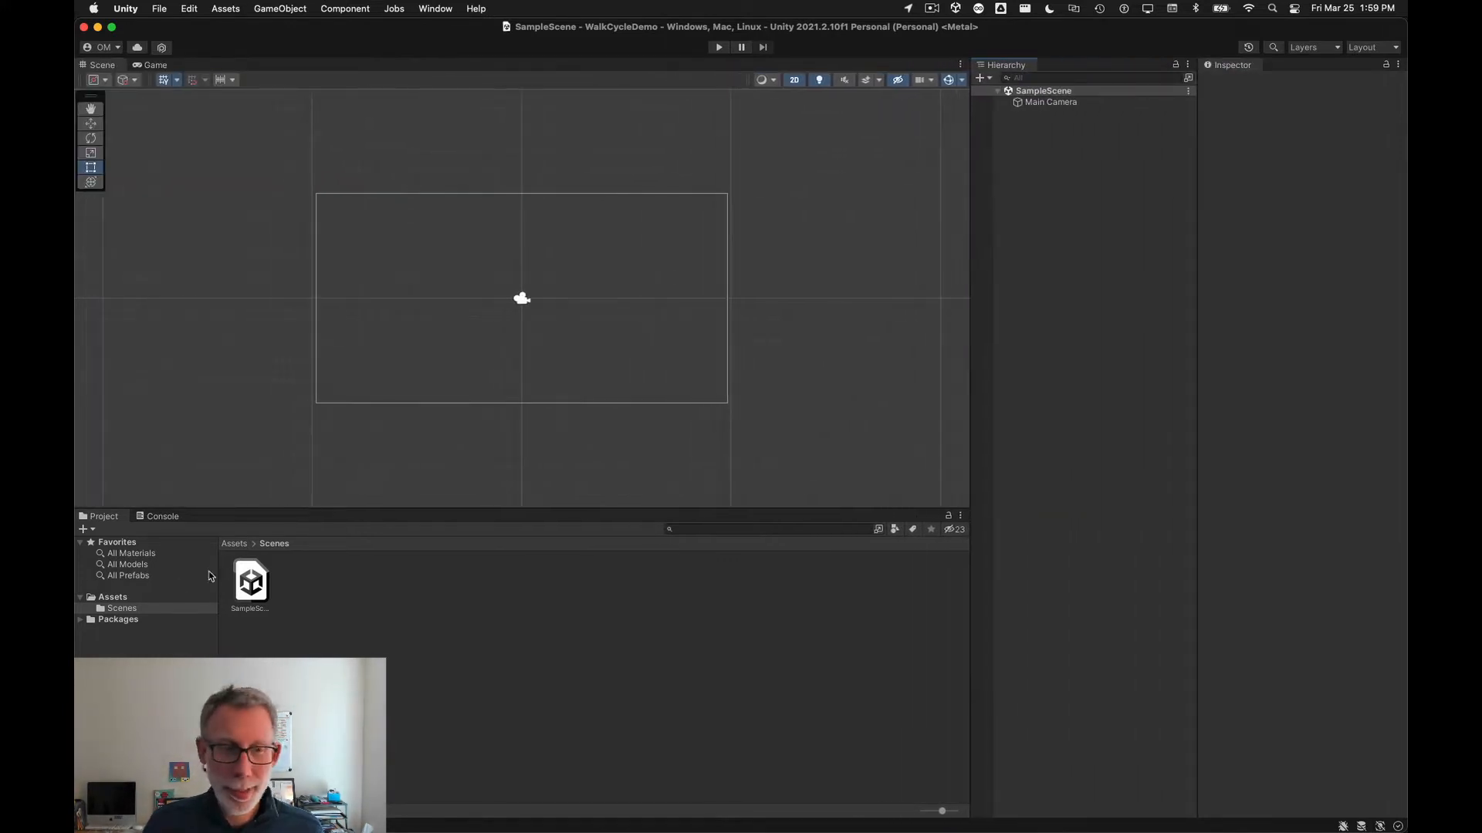
Step: Switch the Project panel to One Column Layout and expand the Scenes folder
click(114, 522)
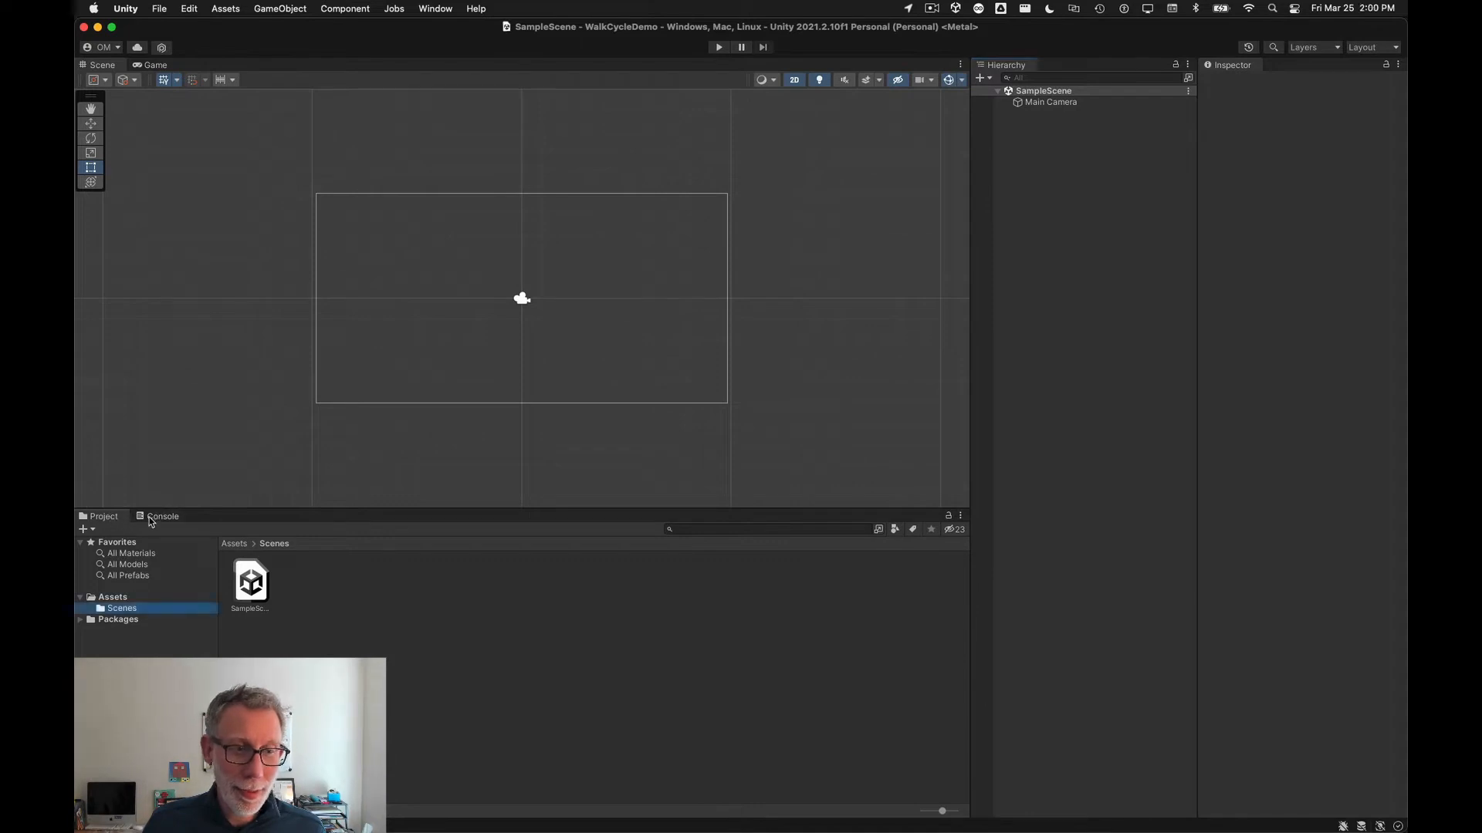
click(960, 515)
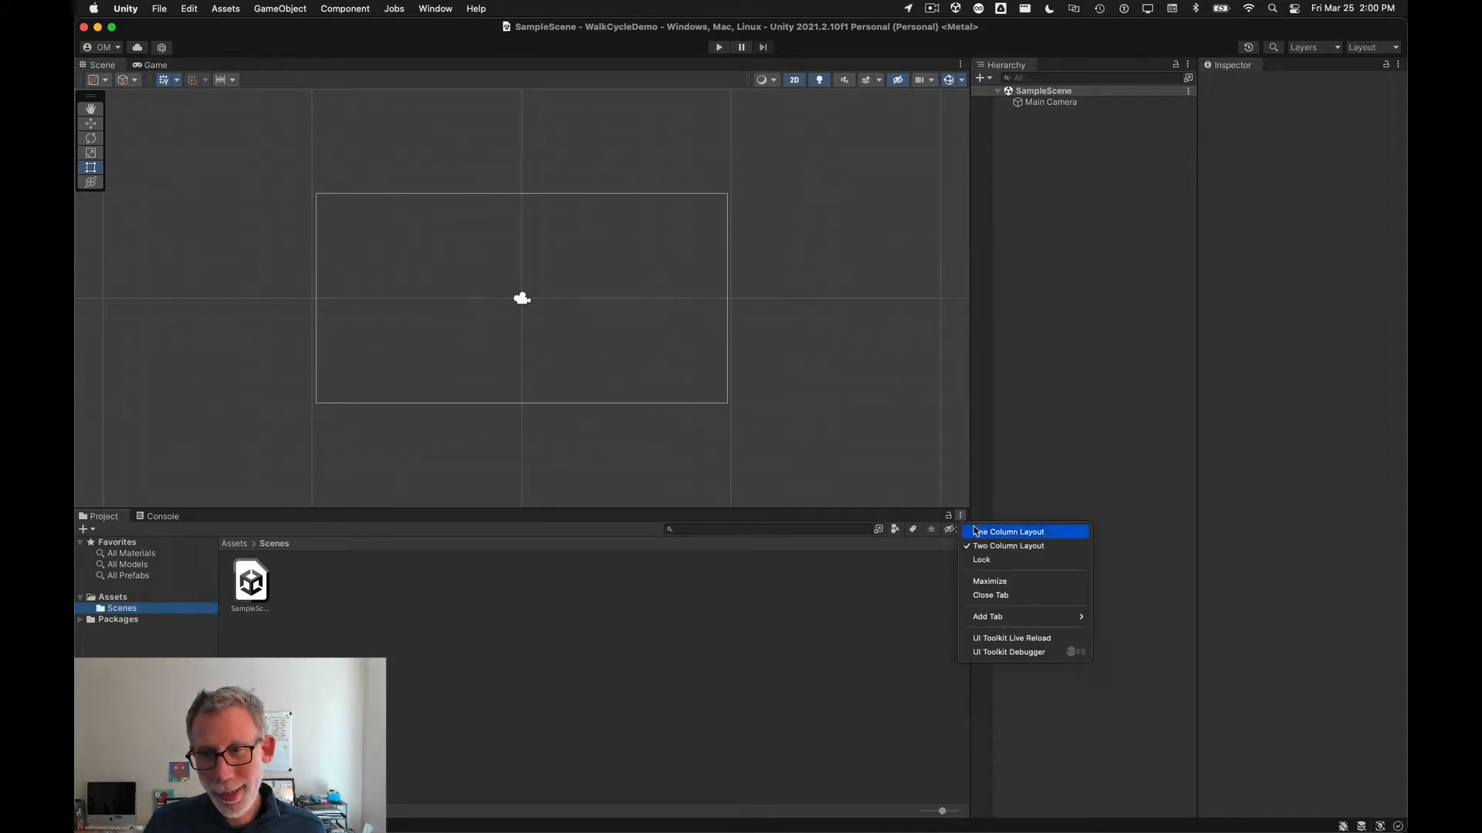
click(979, 532)
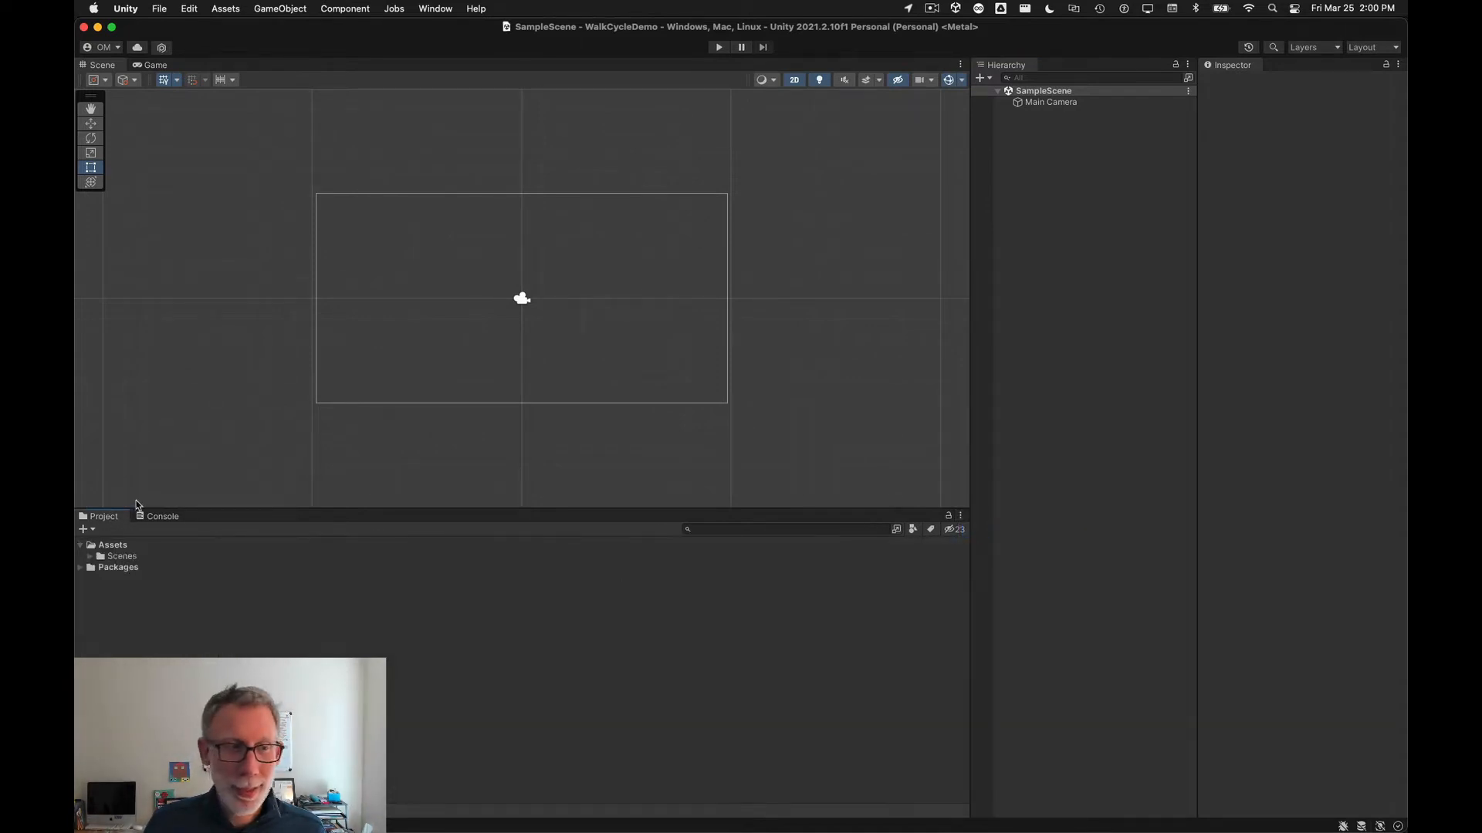
click(90, 557)
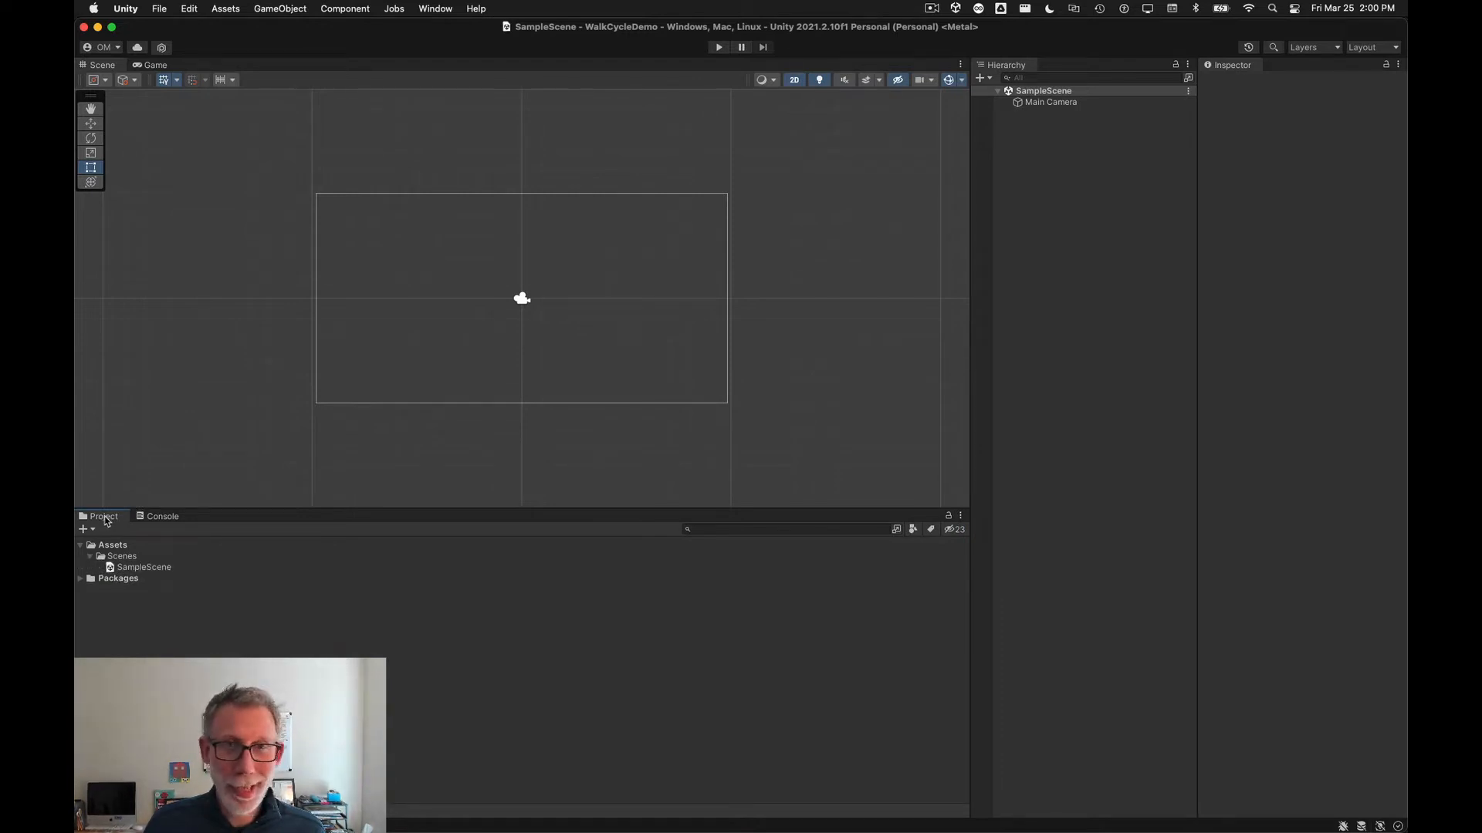
Step: Dock the Project panel below the Hierarchy and enlarge it upward
drag(106, 517, 197, 517)
drag(323, 494, 1095, 757)
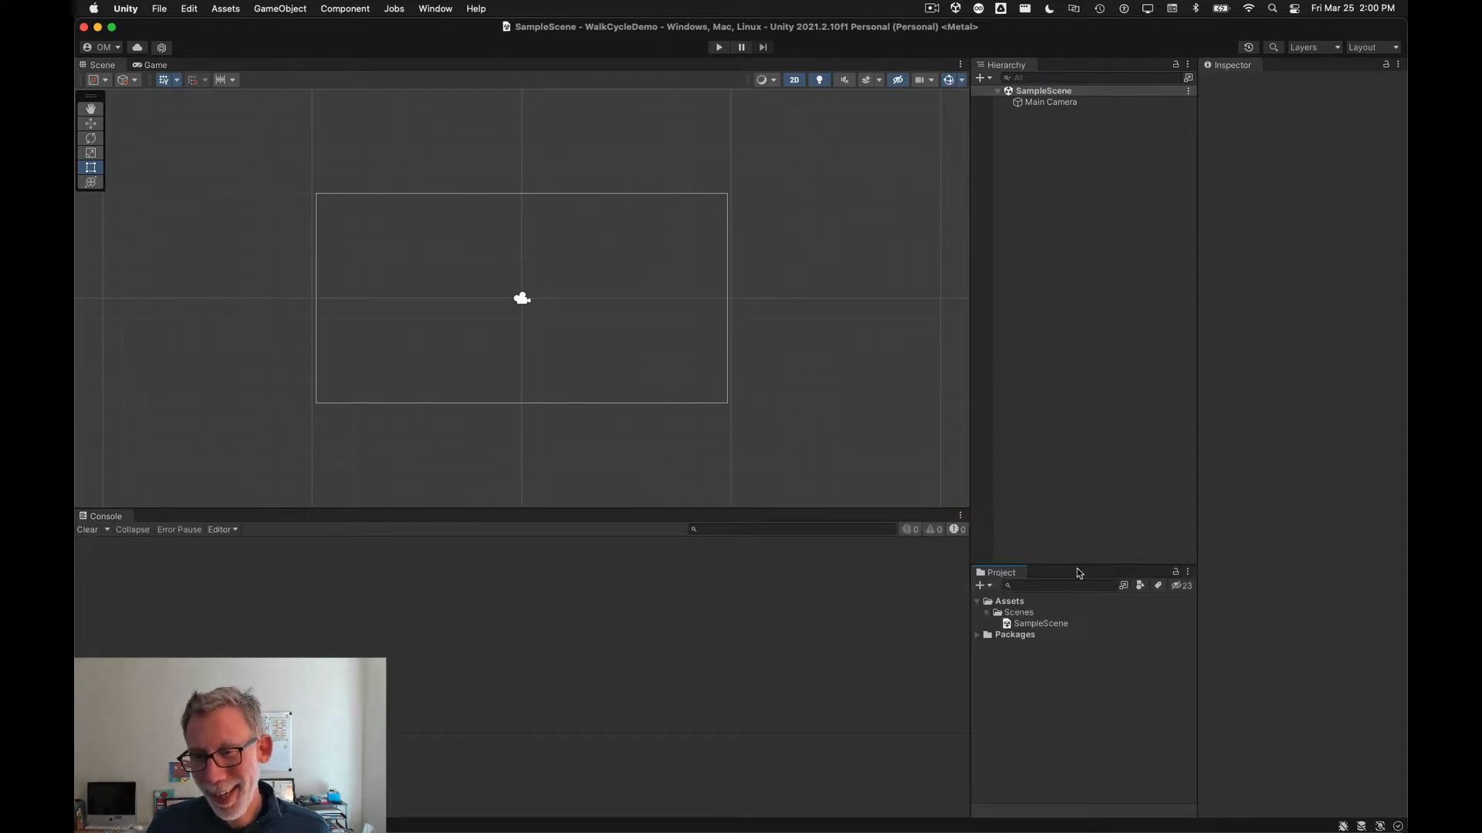
drag(1078, 570, 1066, 433)
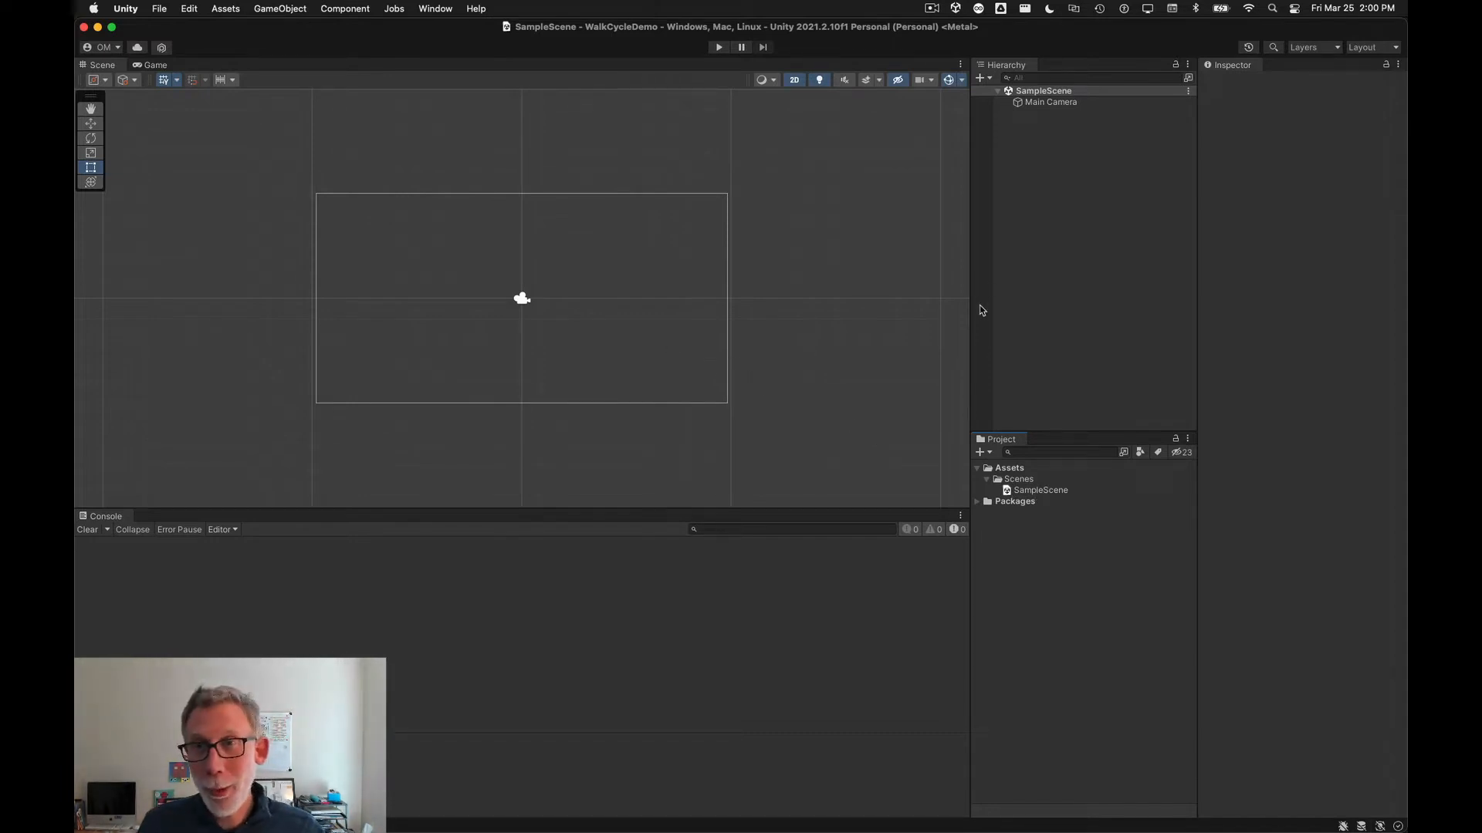
Step: Switch to the browser slide and highlight the instructions for bringing the artwork into Unity
key(super+Tab)
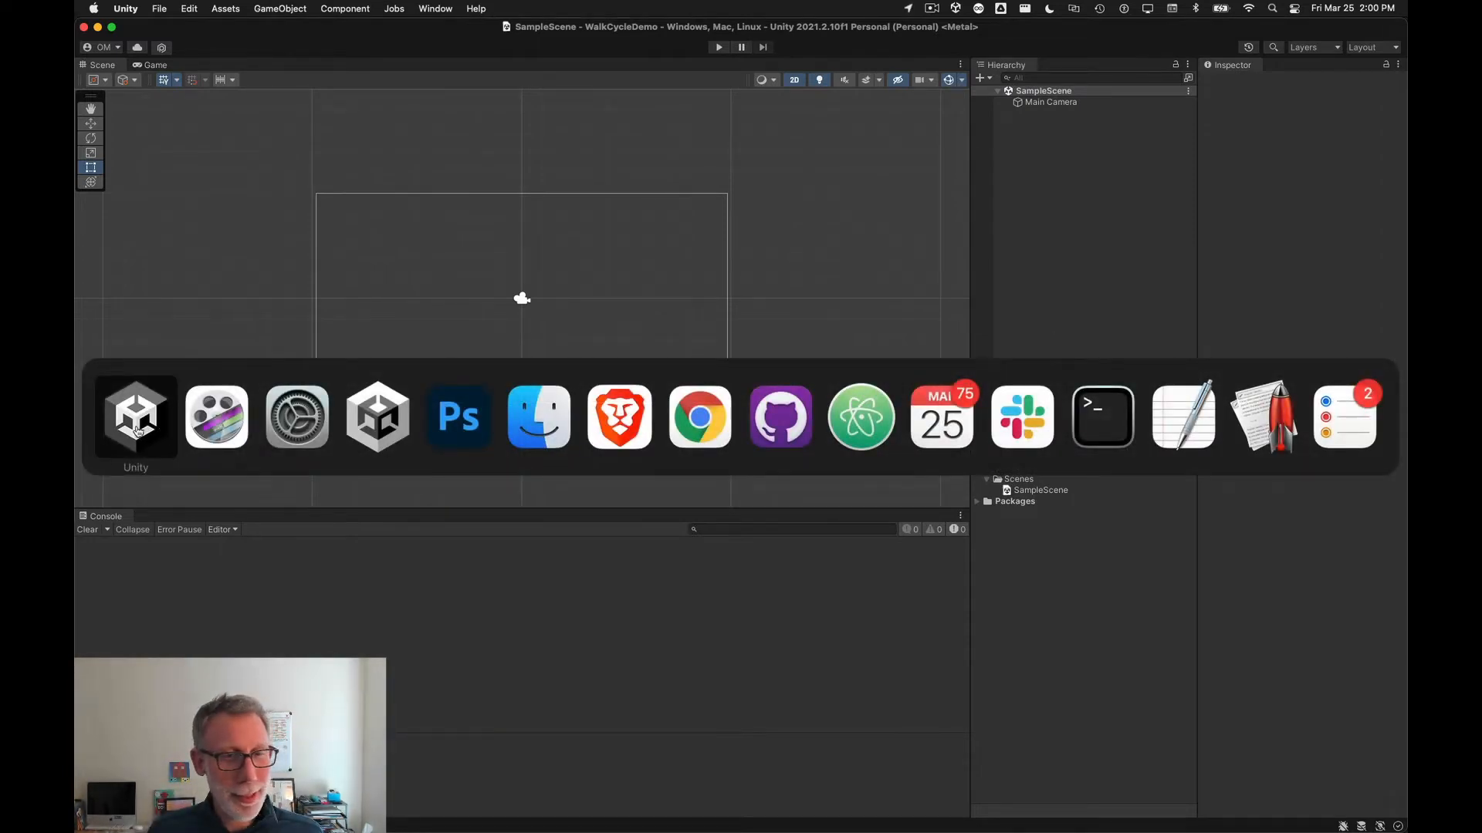
click(712, 423)
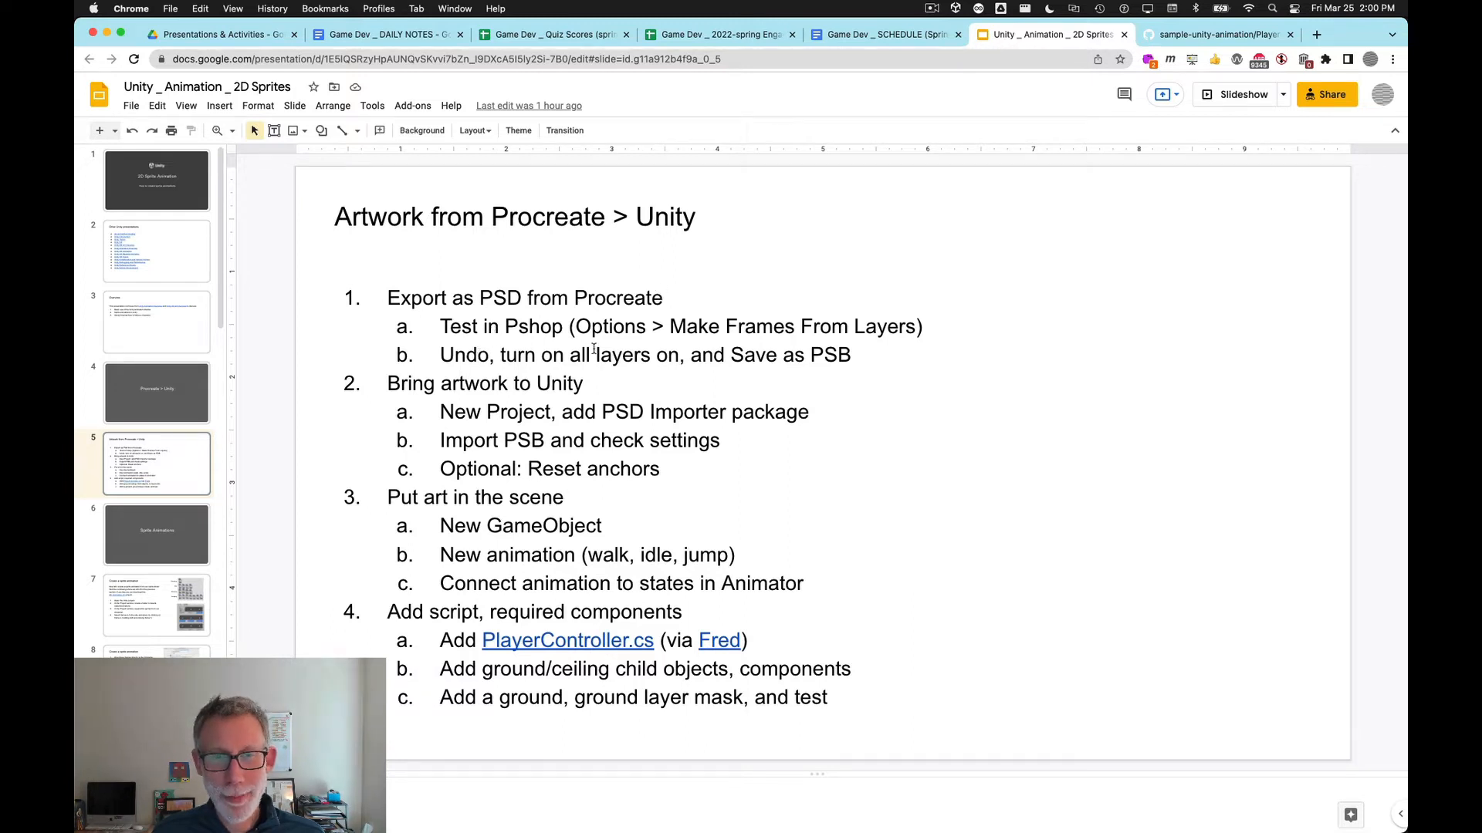
double_click(830, 355)
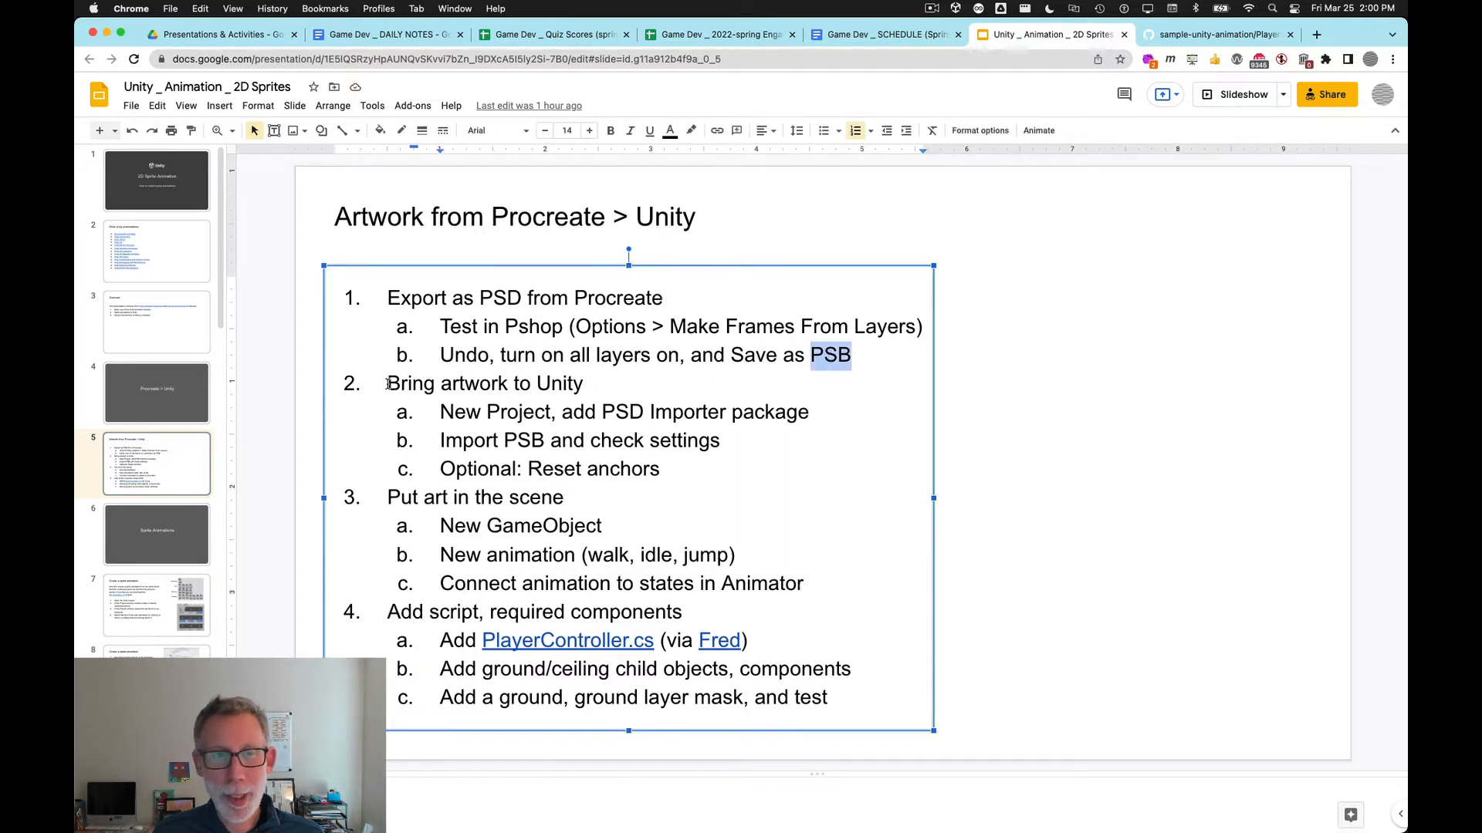
drag(388, 384, 817, 410)
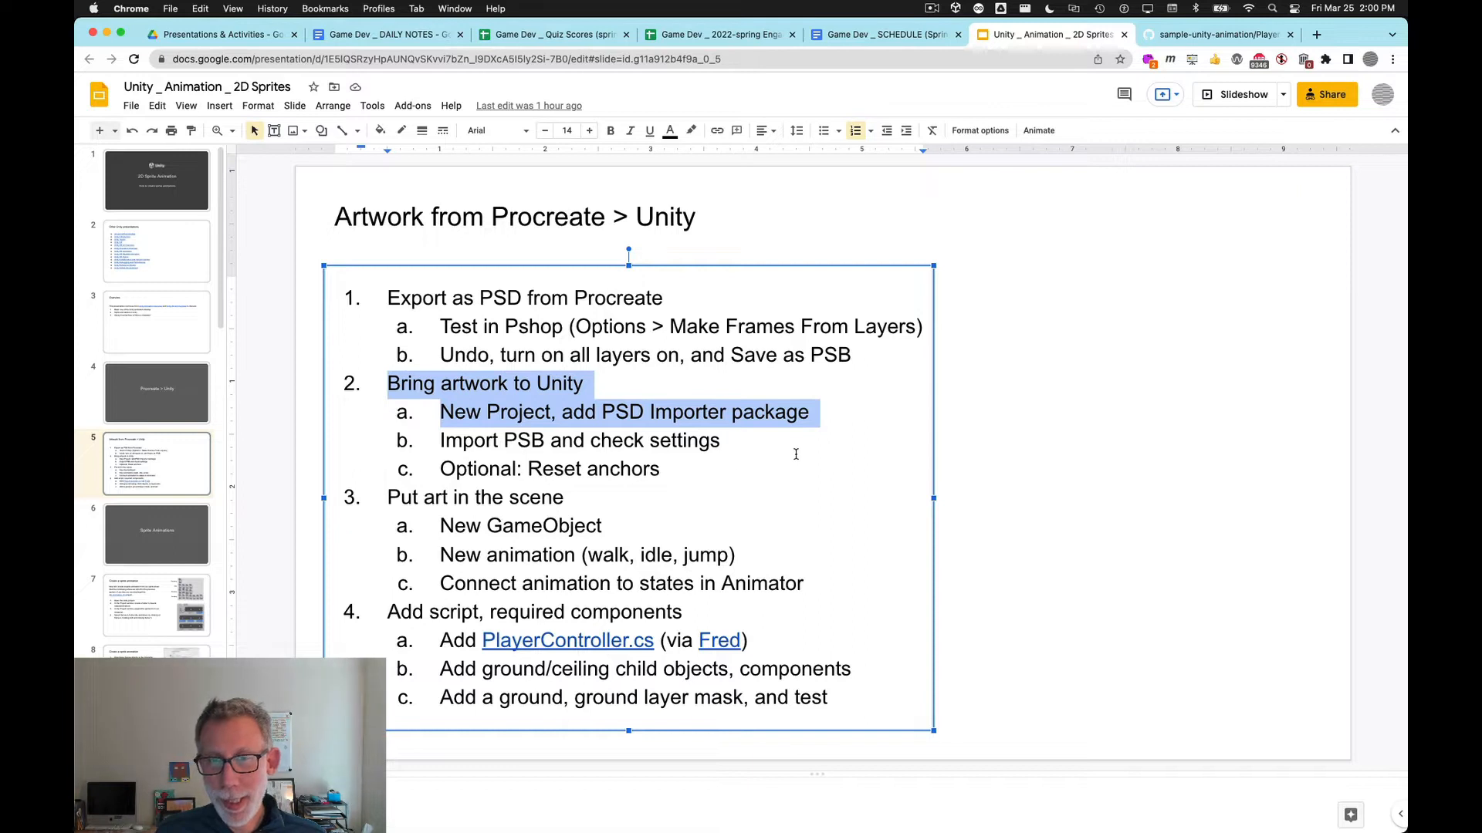
Step: Back in Unity, open the Package Manager and review the 2D feature's included packages, such as 2D PSD Importer
key(super+Tab)
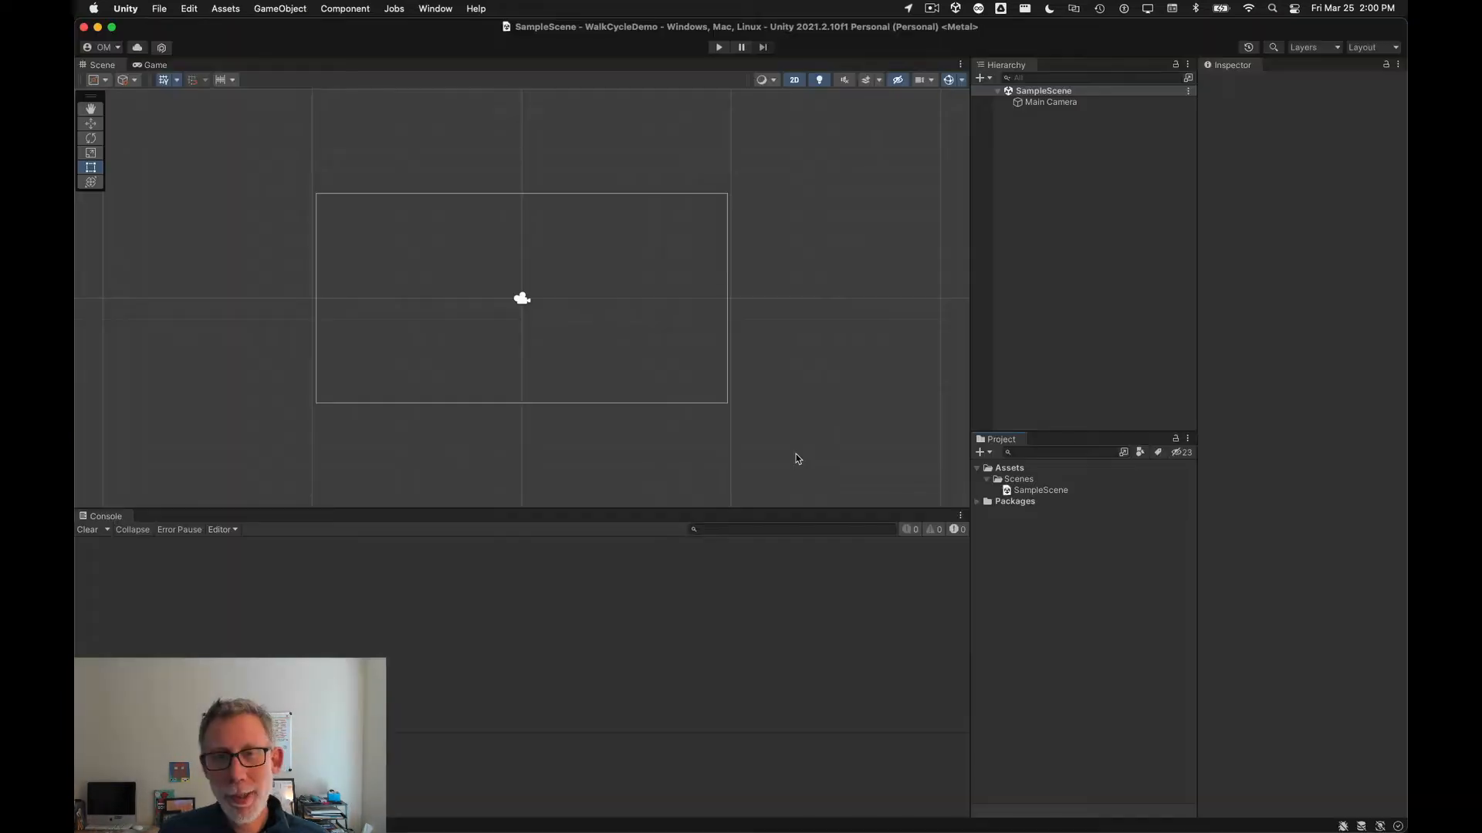
click(436, 9)
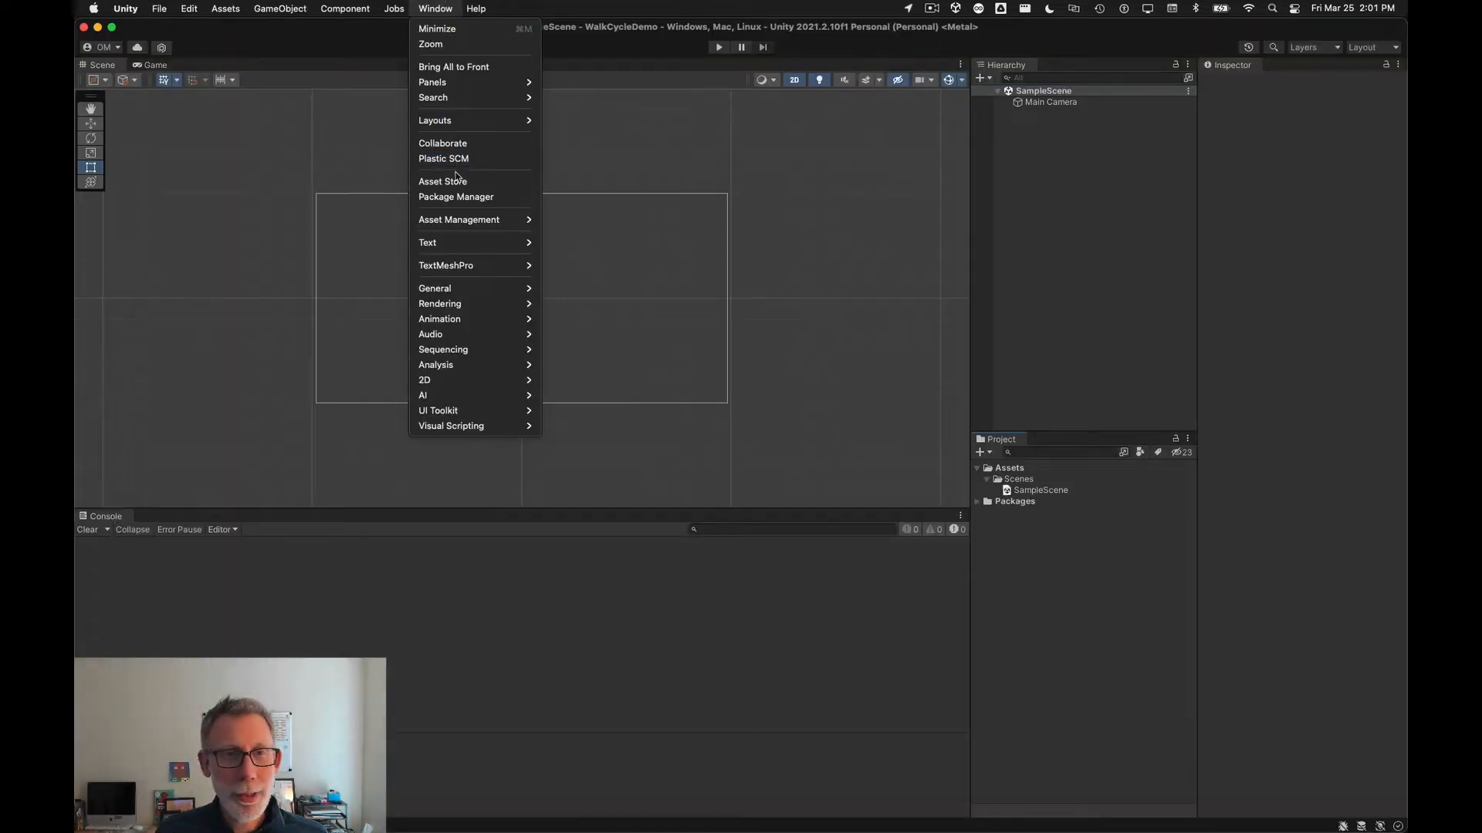
click(457, 197)
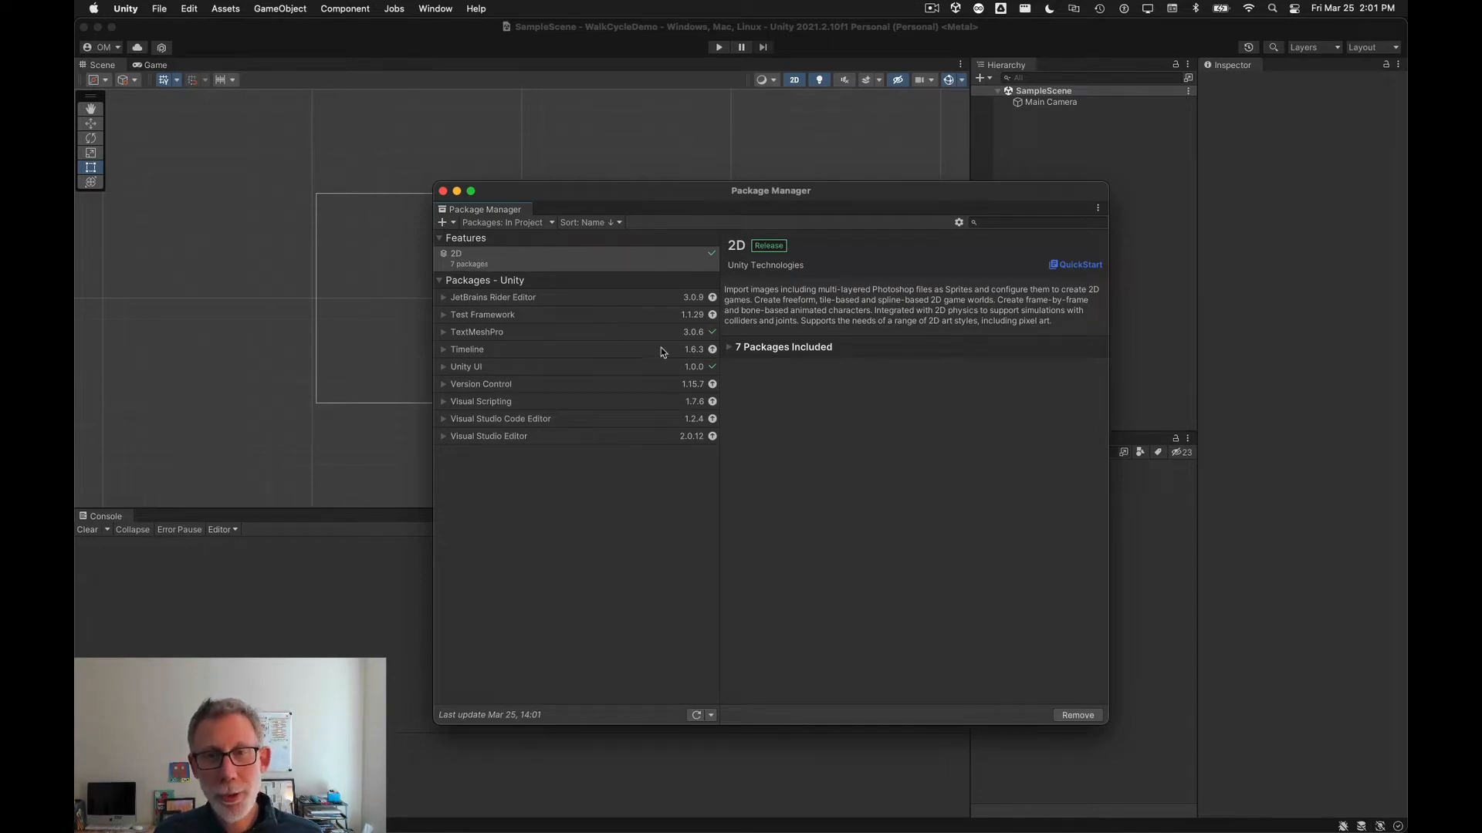
click(730, 349)
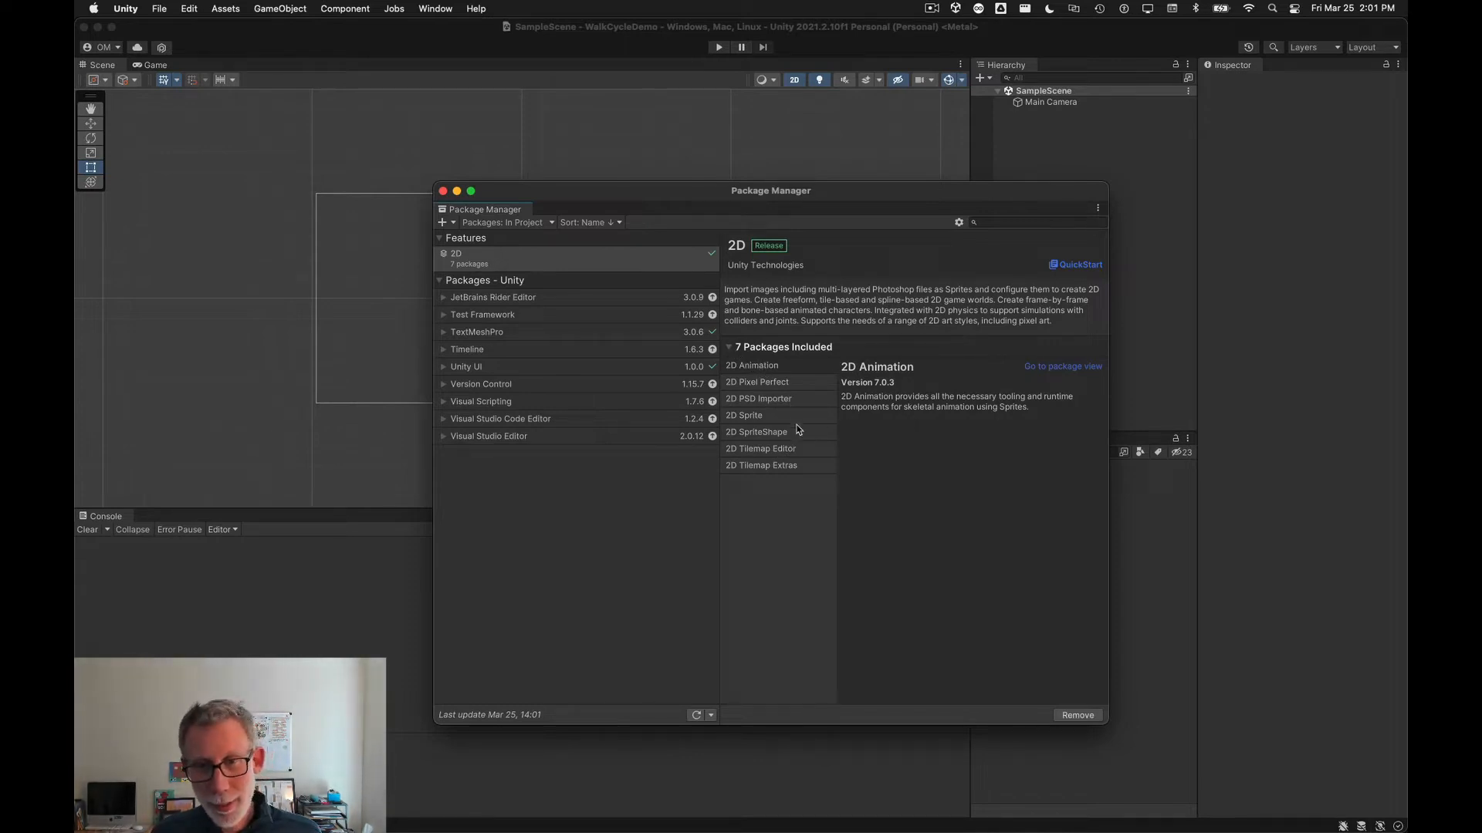
click(773, 416)
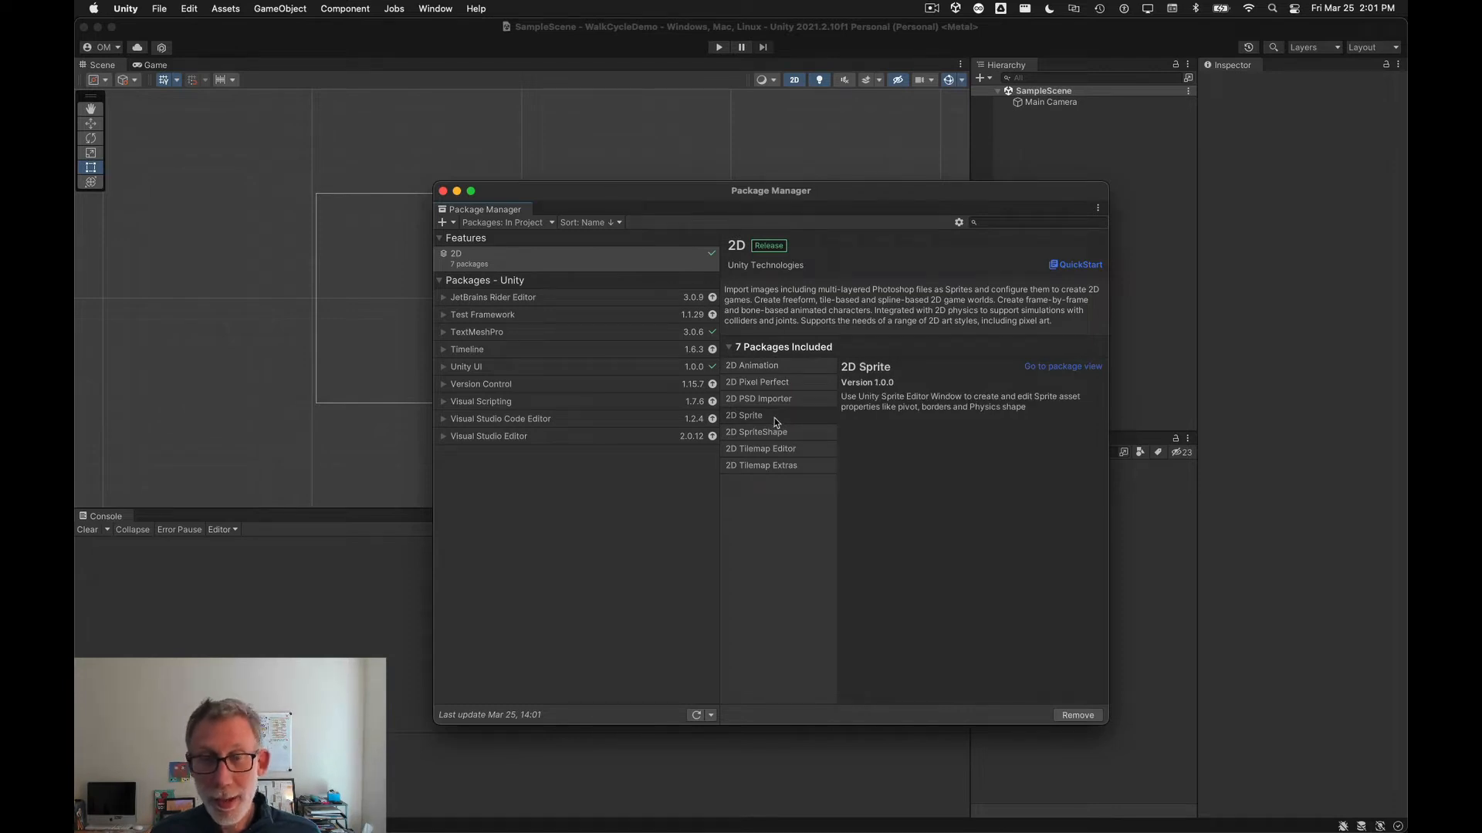
click(782, 401)
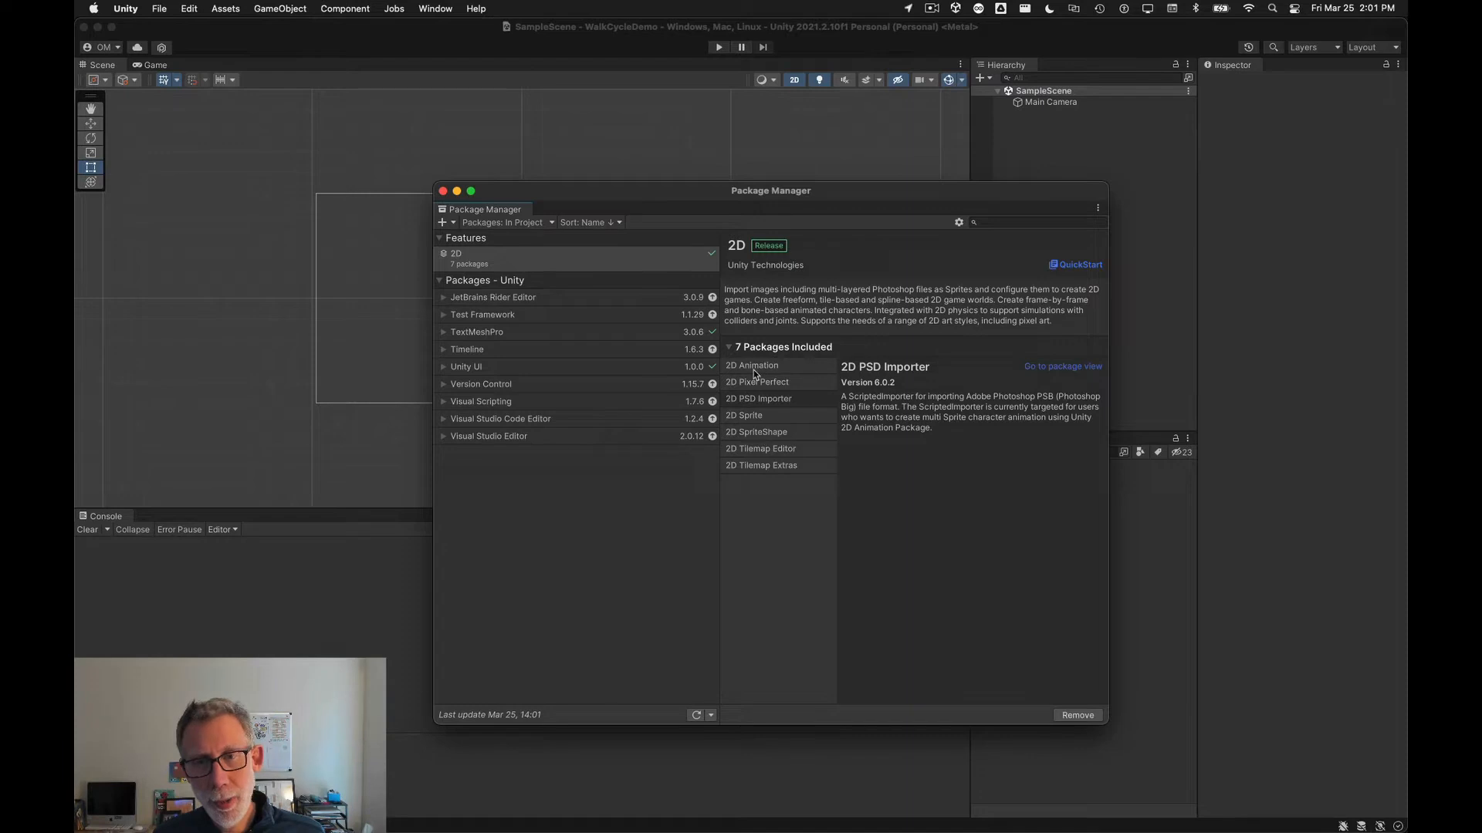
Step: Switch the Package Manager's package list to the Unity Registry, then close the Package Manager
click(514, 223)
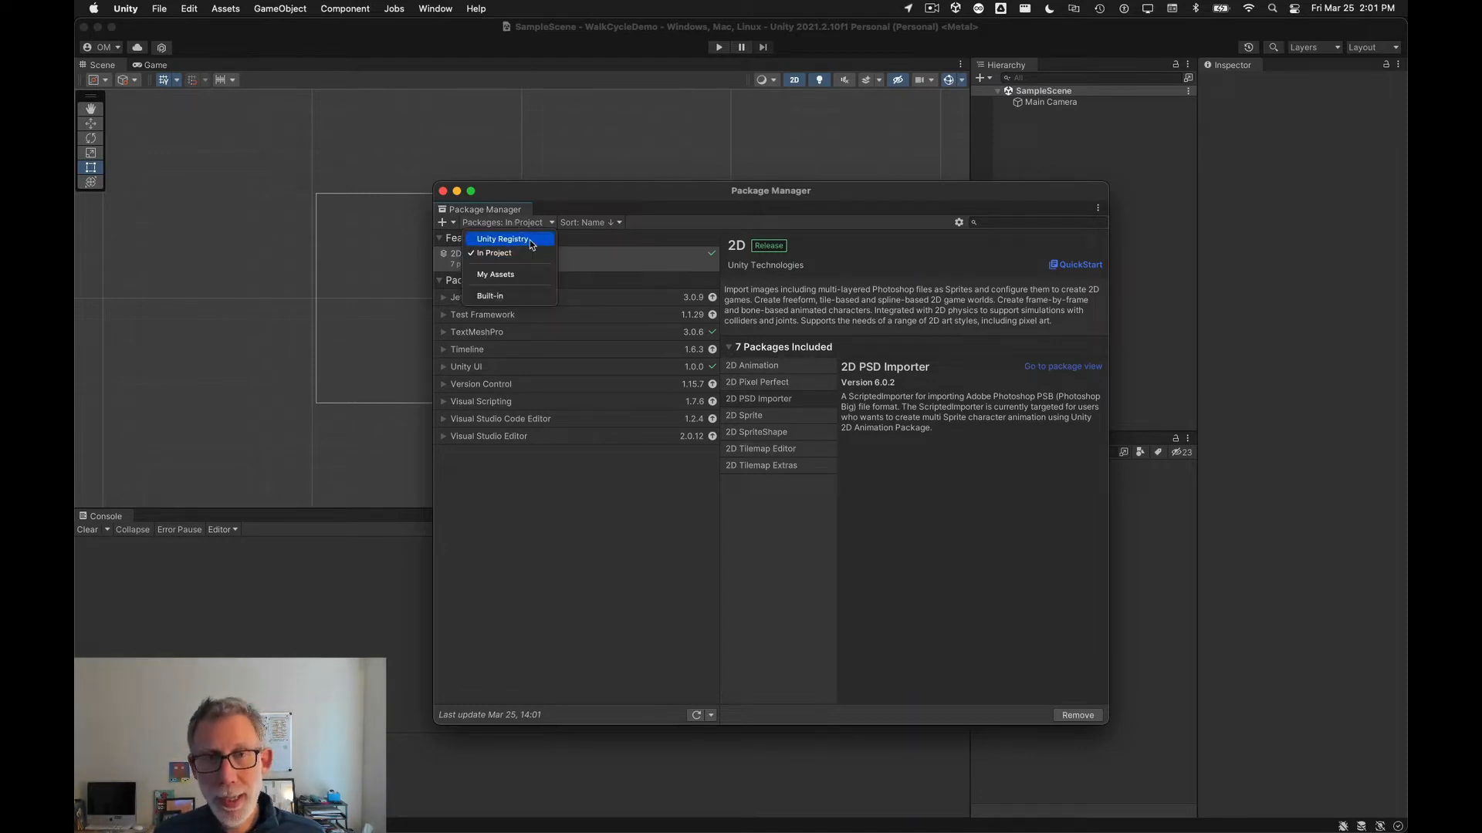
click(532, 244)
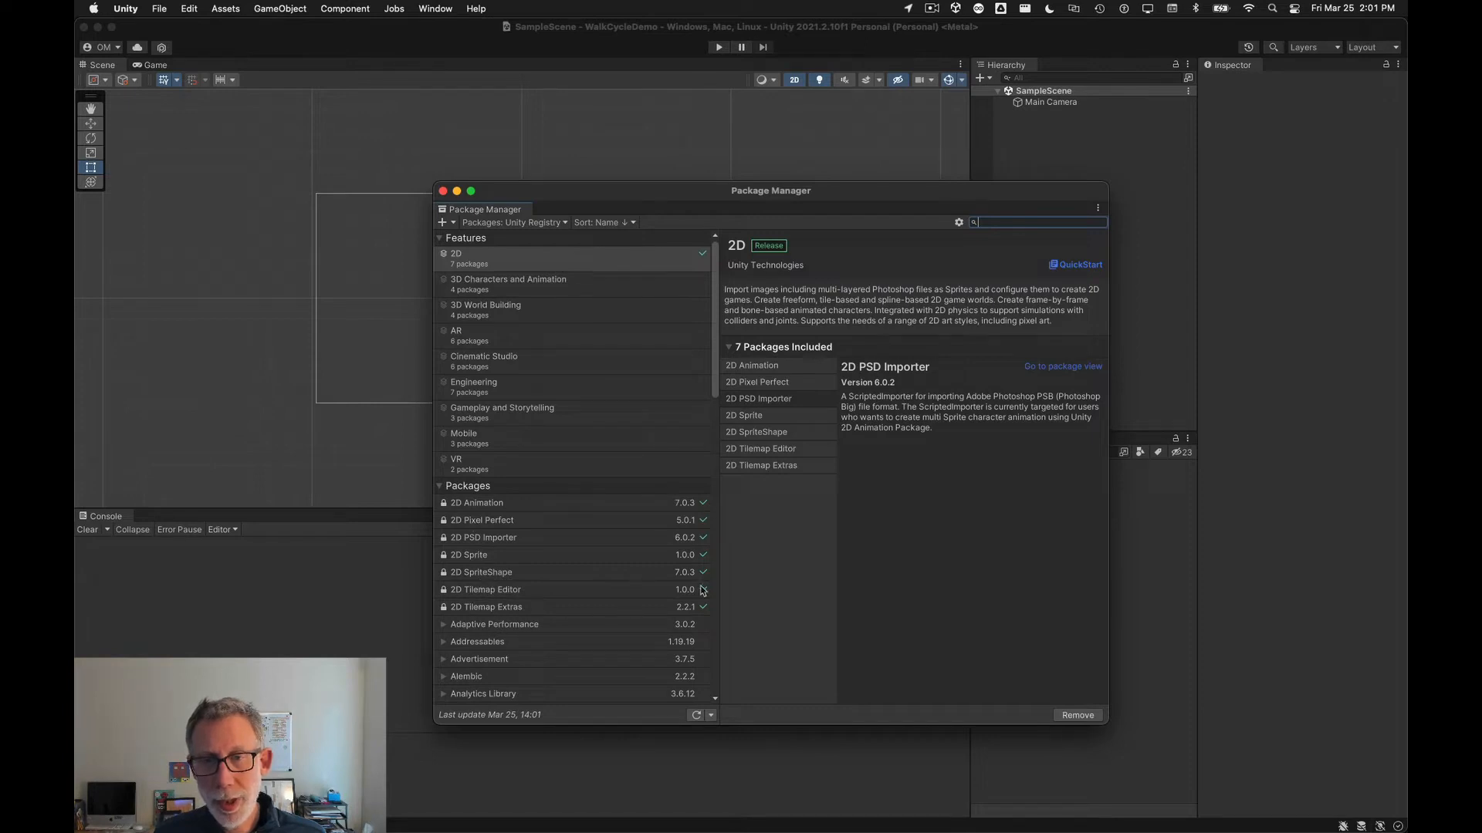
click(442, 191)
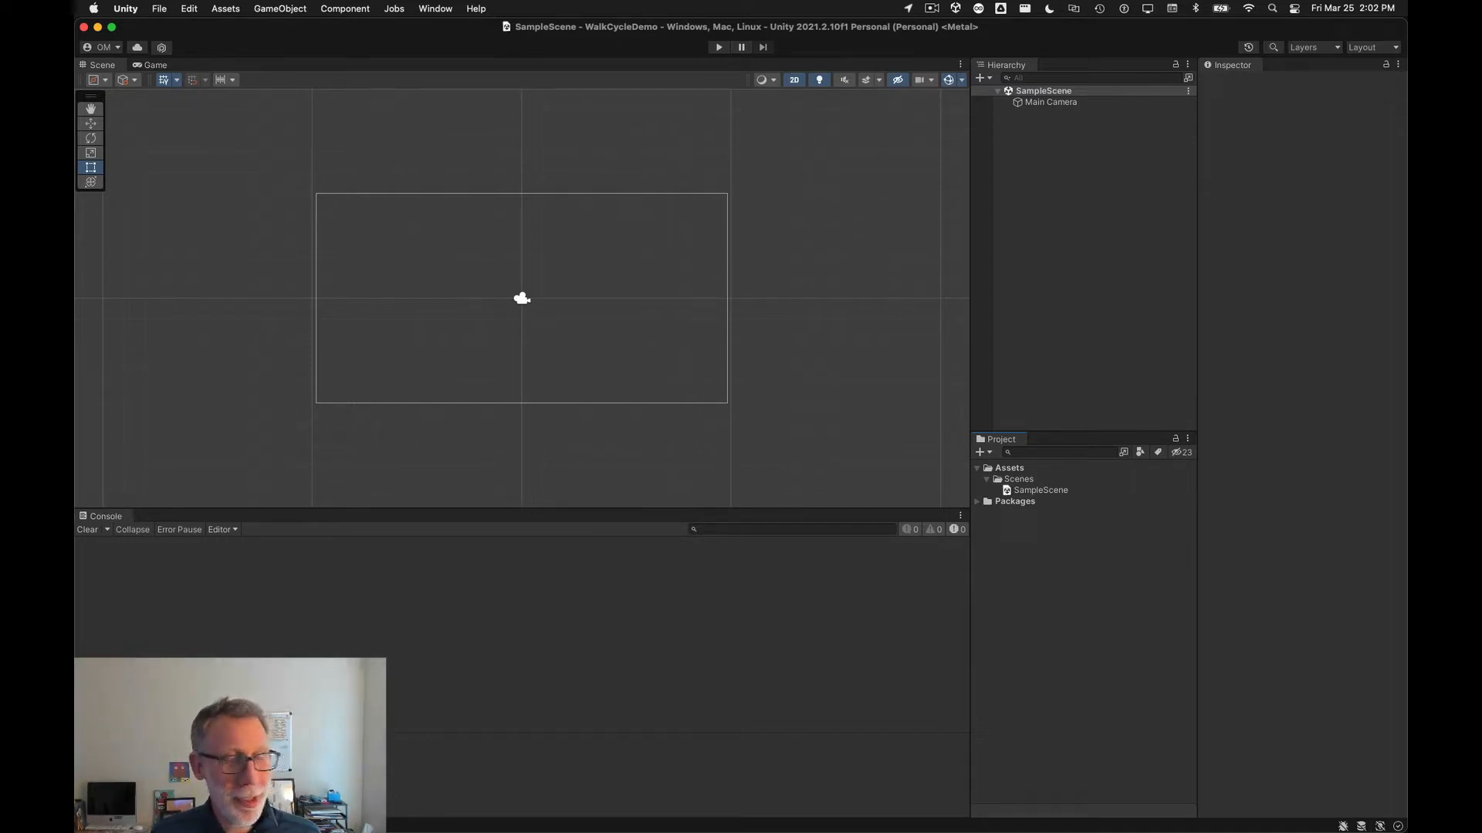
Step: Import the flower_walk_cycle_16_frame PSB into the Assets folder and briefly expand it to see its layers
drag(868, 382, 1016, 470)
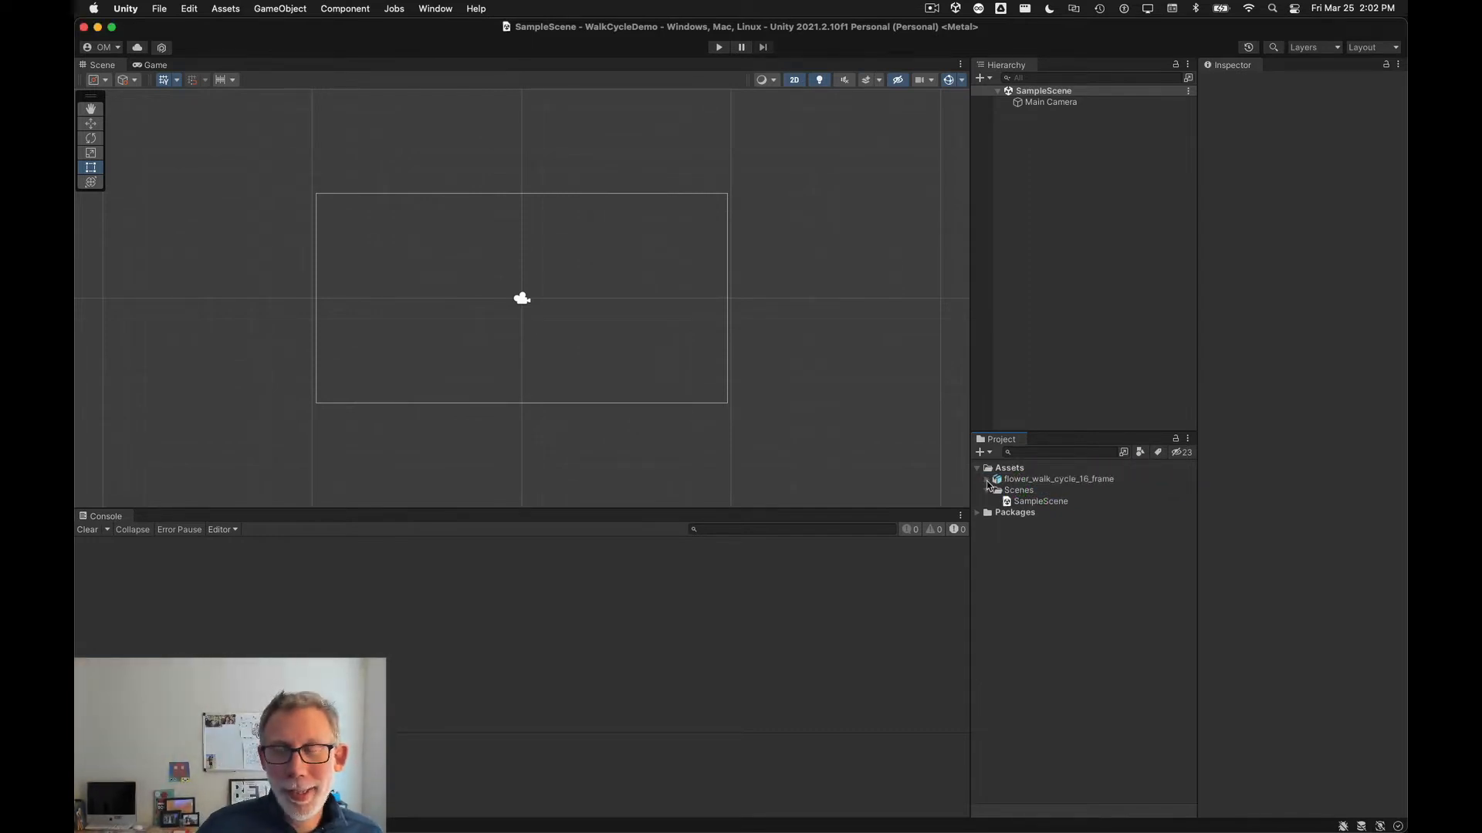
click(988, 481)
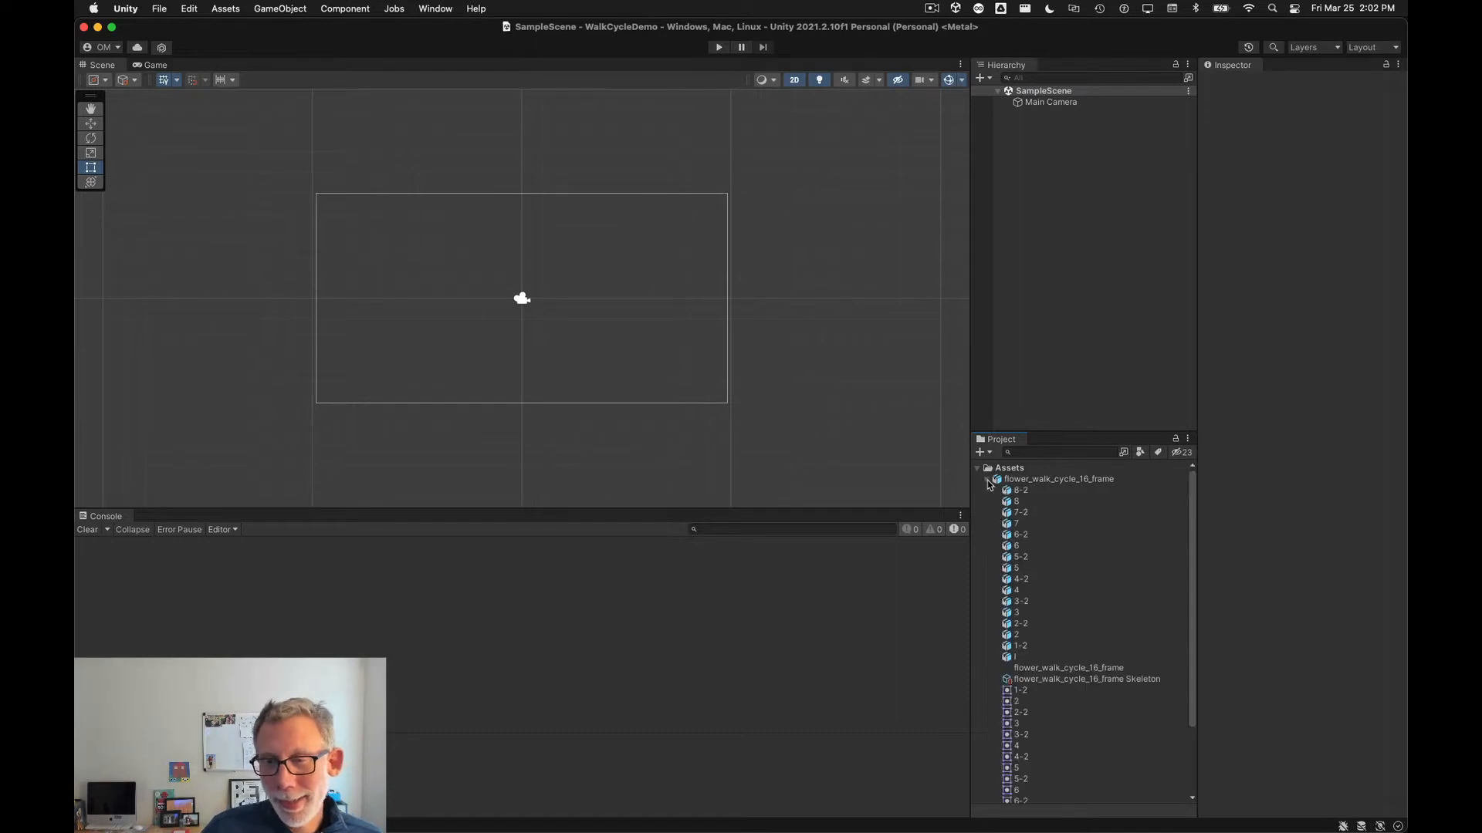
drag(1076, 429, 1080, 264)
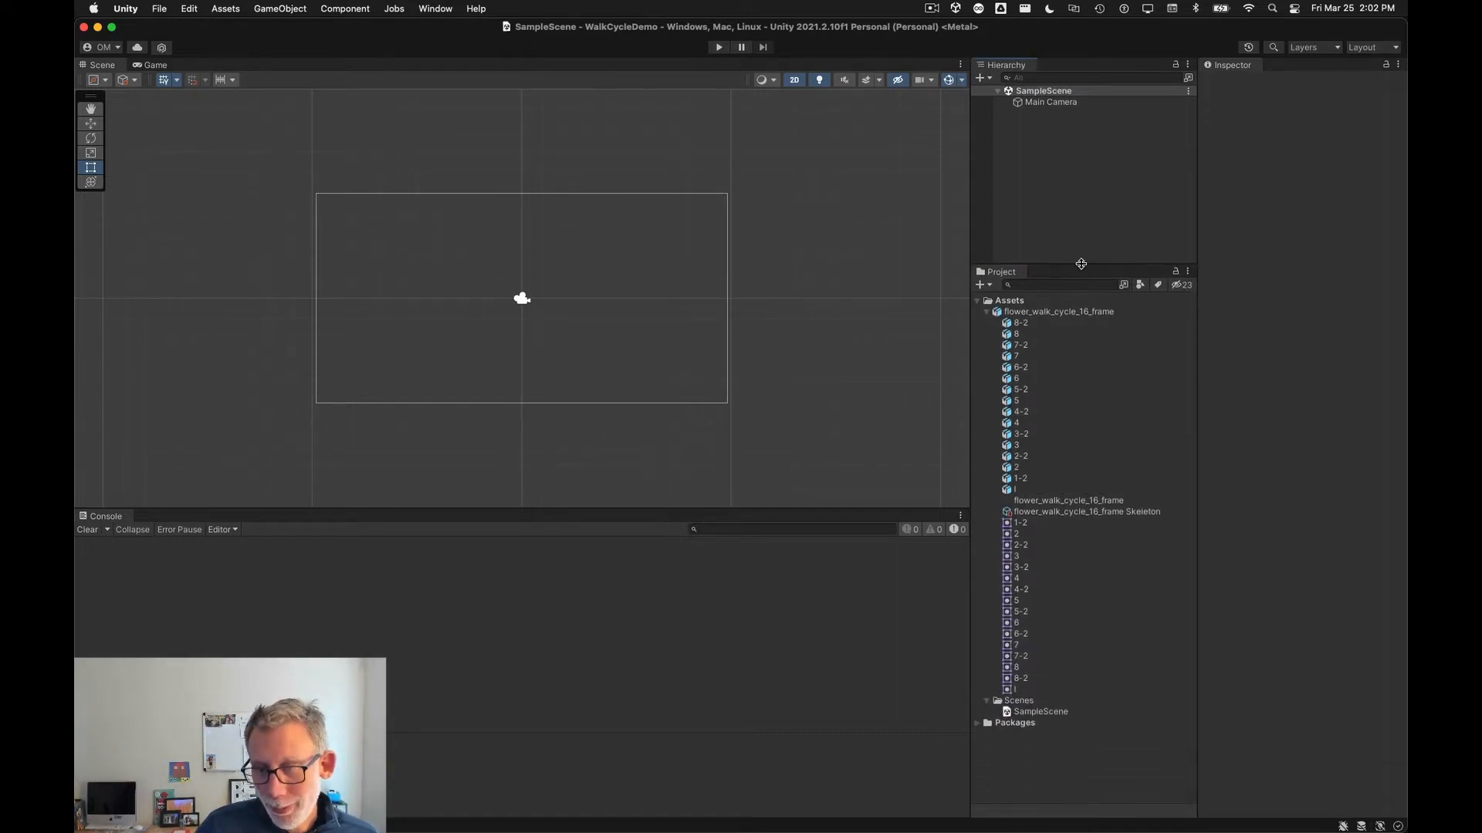
click(988, 312)
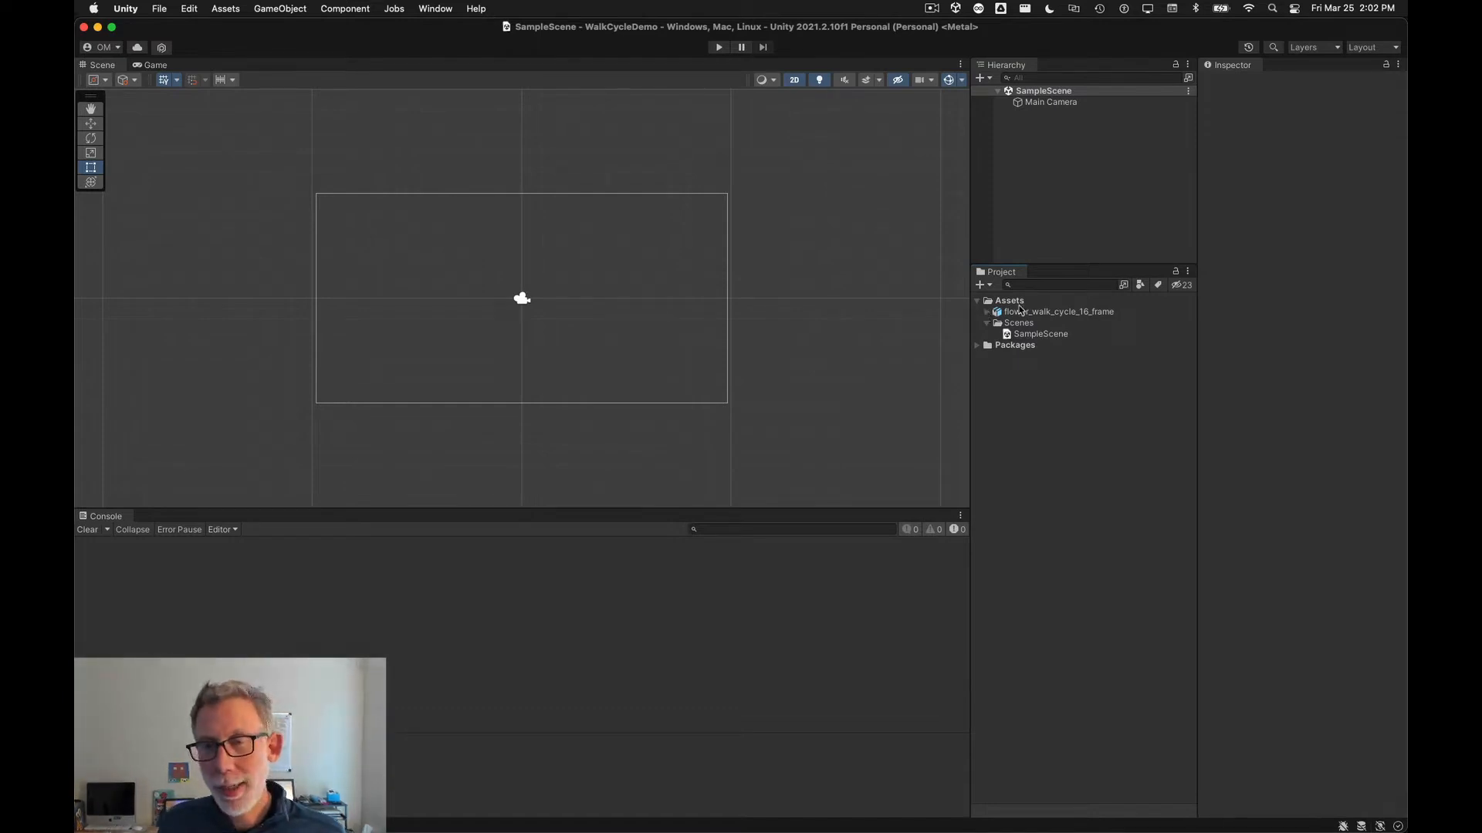
Step: Select the flower_walk_cycle_16_frame asset, widen the Inspector, disable Use as Rig under Character Rig, and apply the import settings
click(1023, 313)
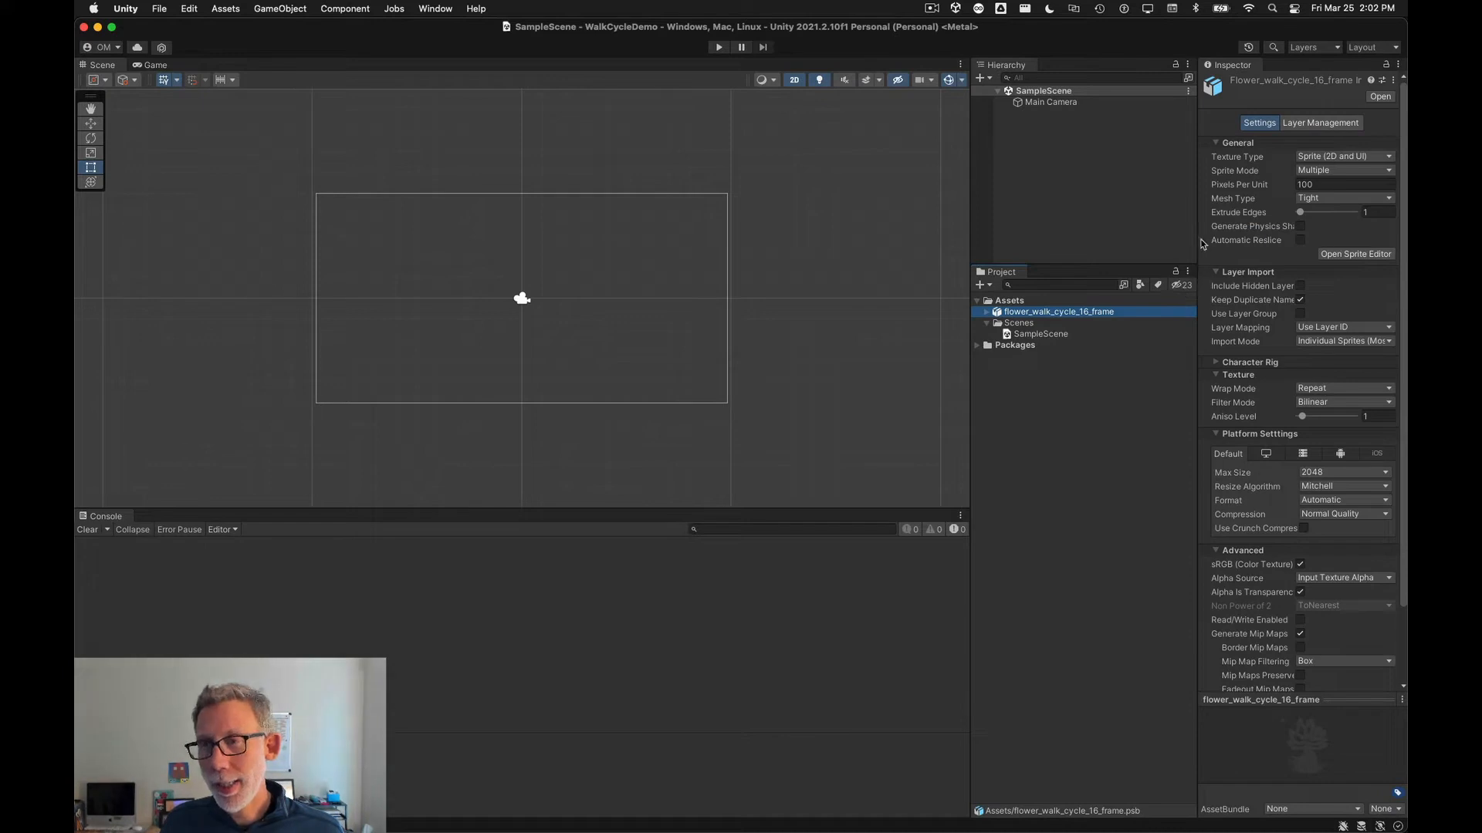
drag(1198, 241, 1142, 238)
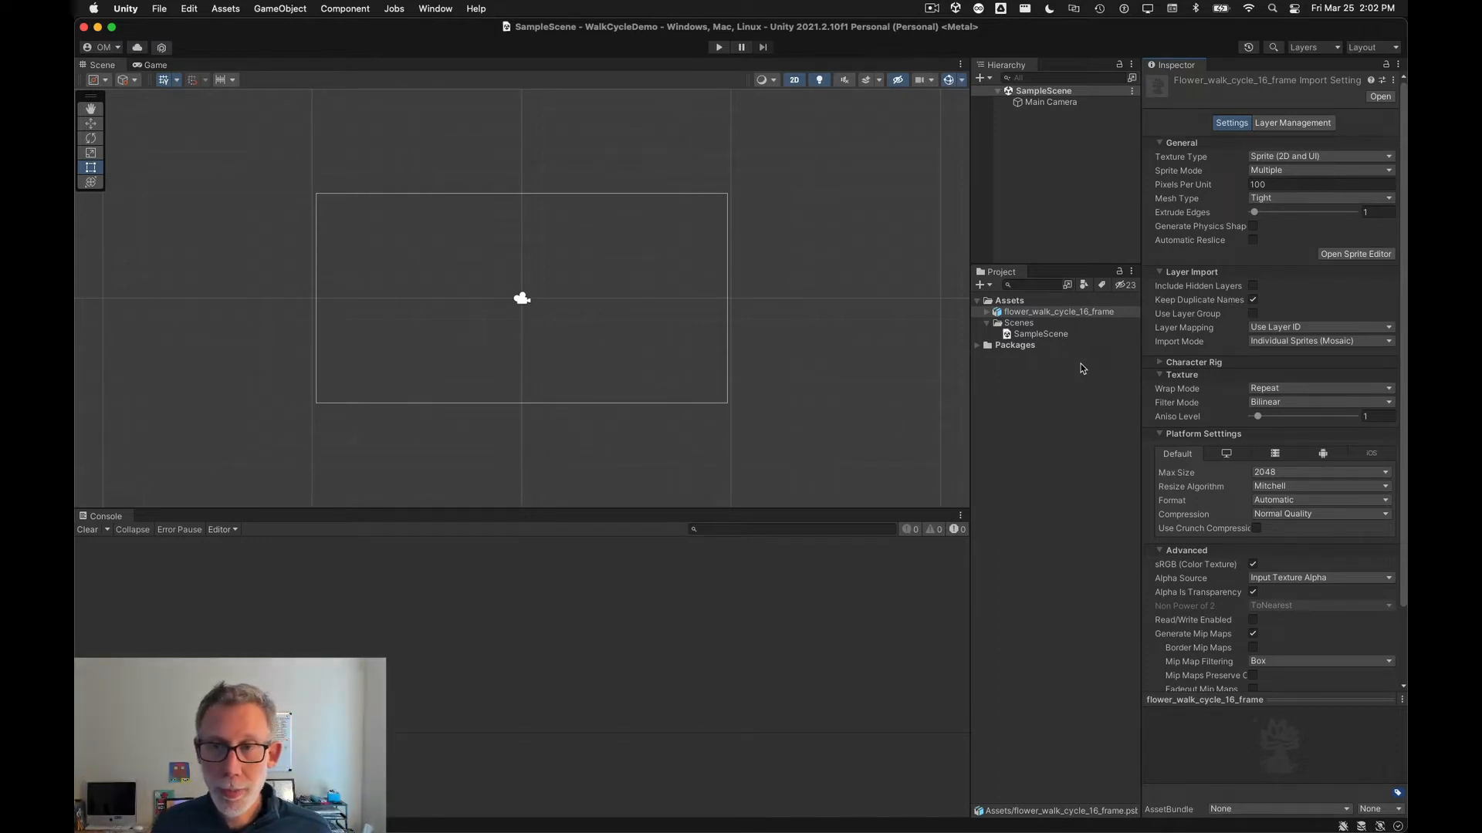
click(987, 314)
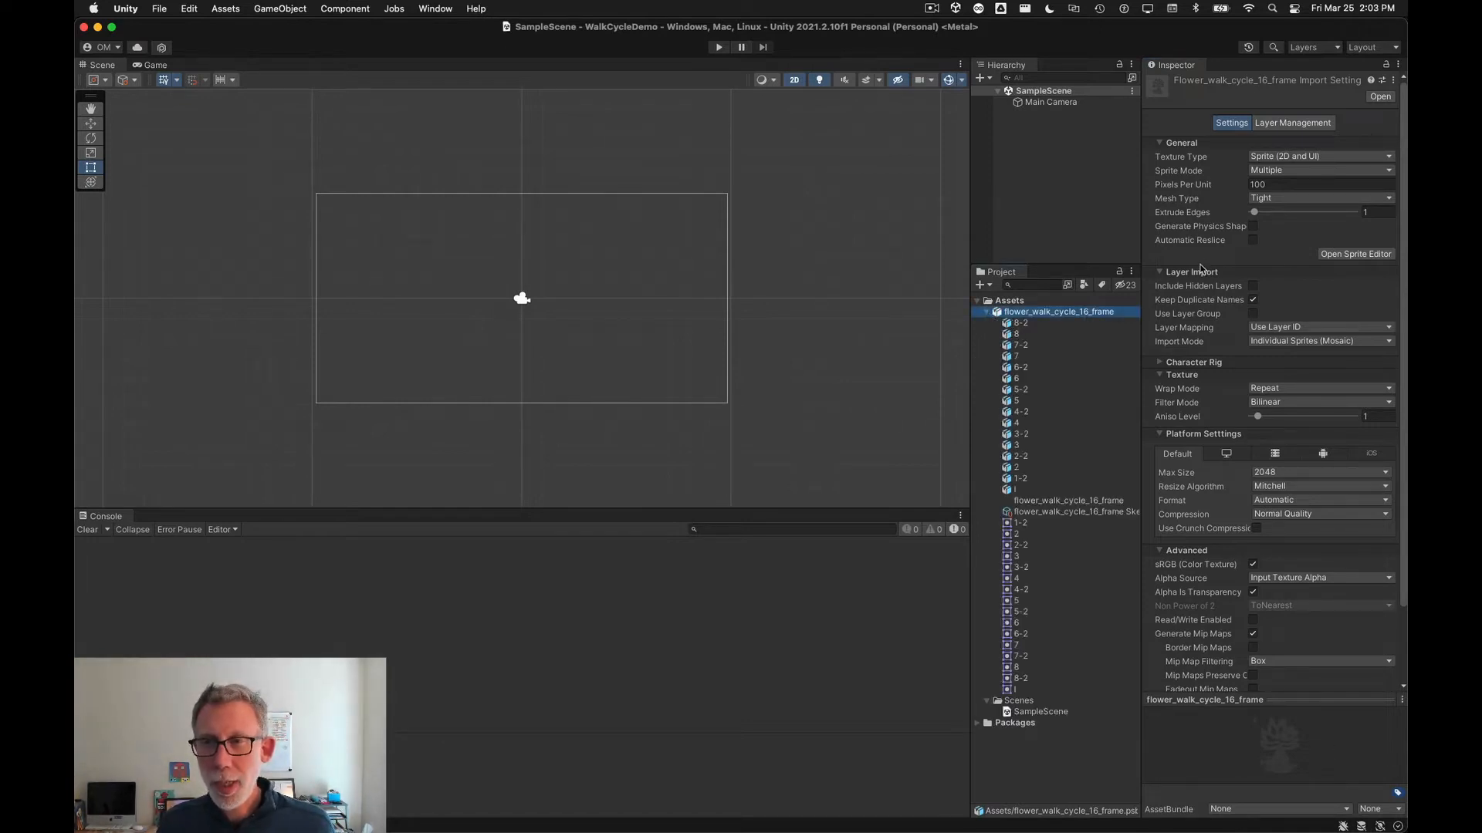
click(1162, 363)
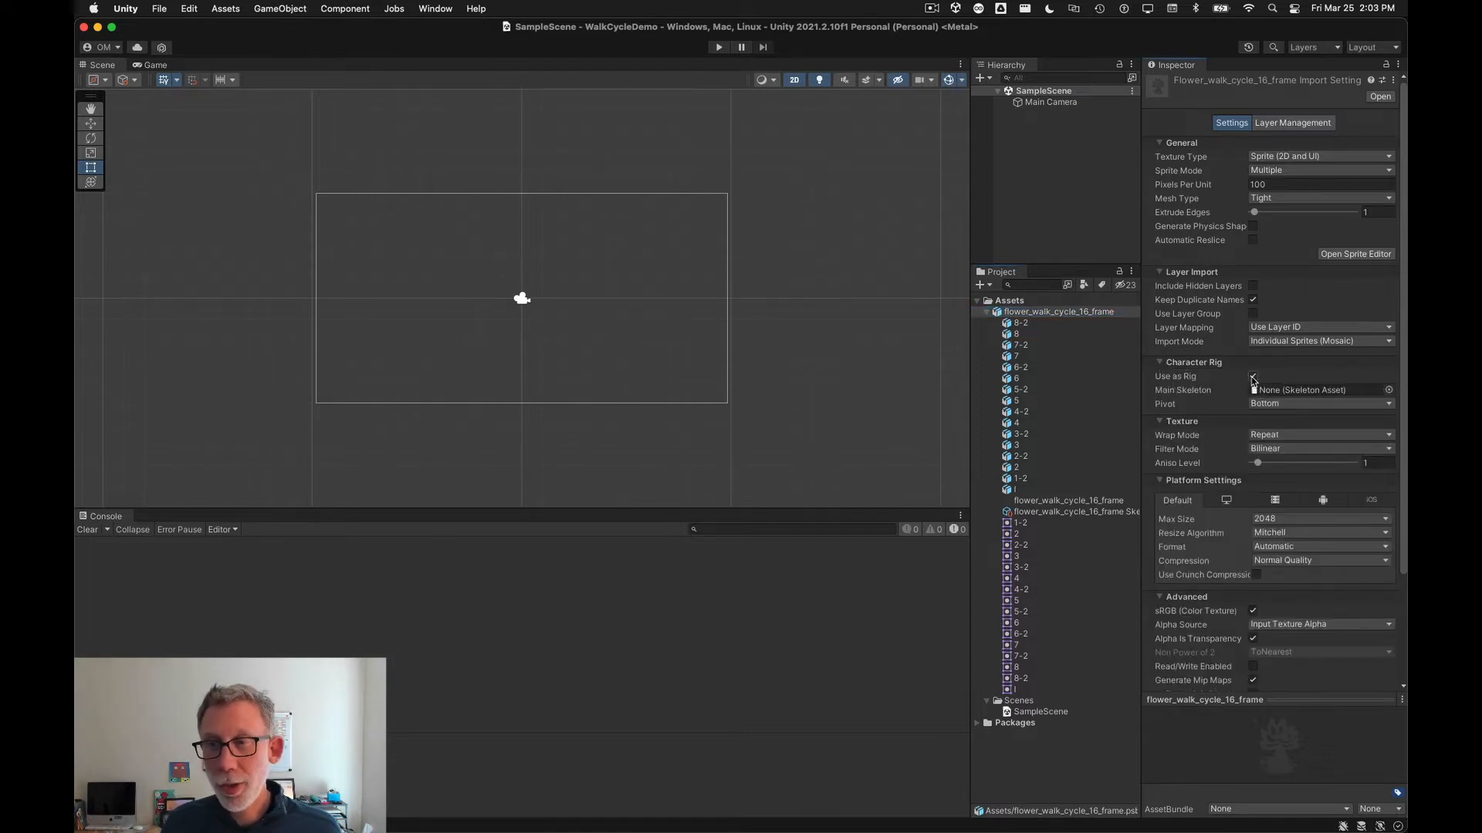
click(1252, 375)
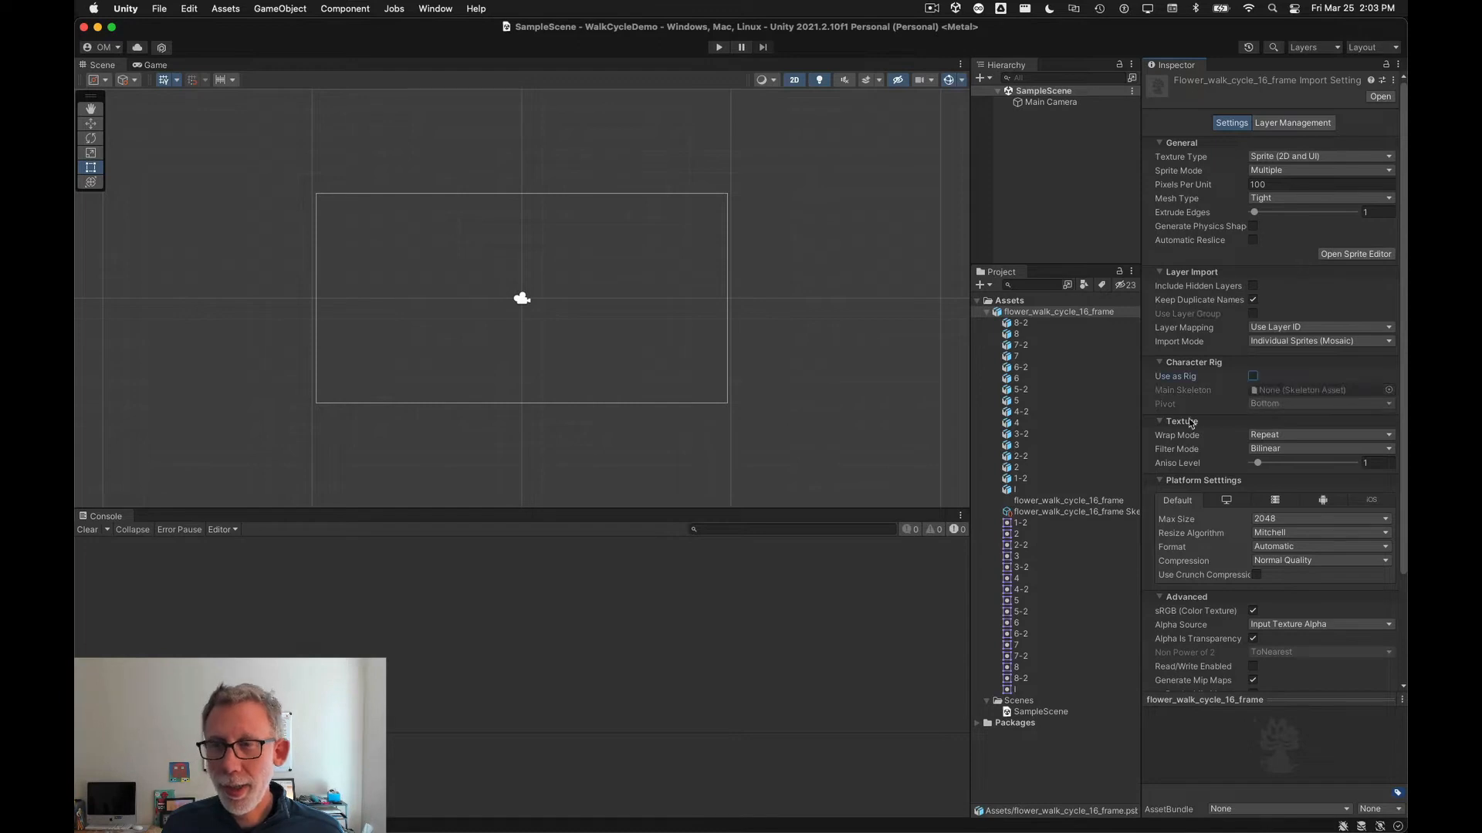
scroll(1204, 494, down, 5)
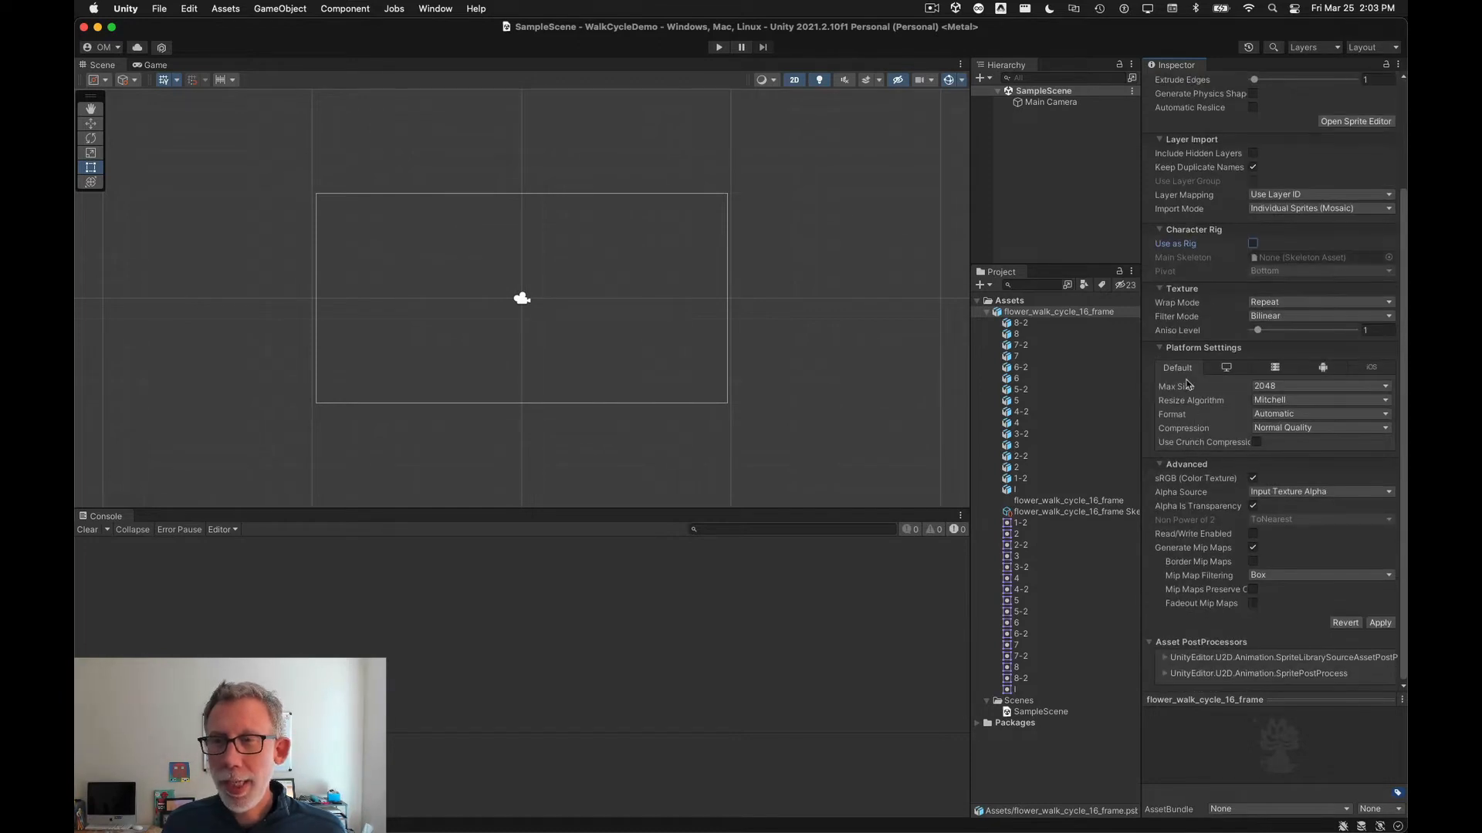
click(1385, 625)
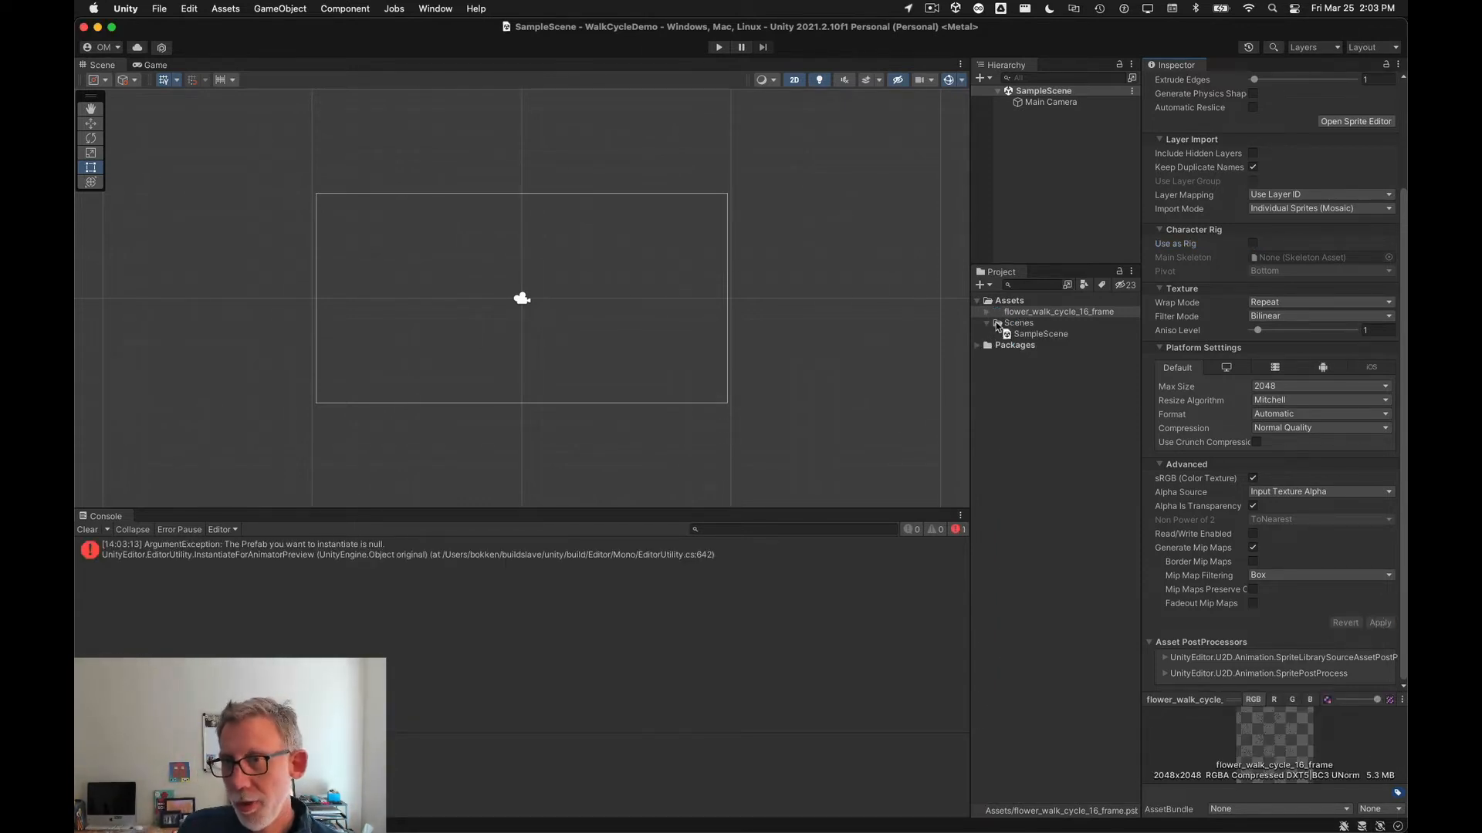
click(986, 312)
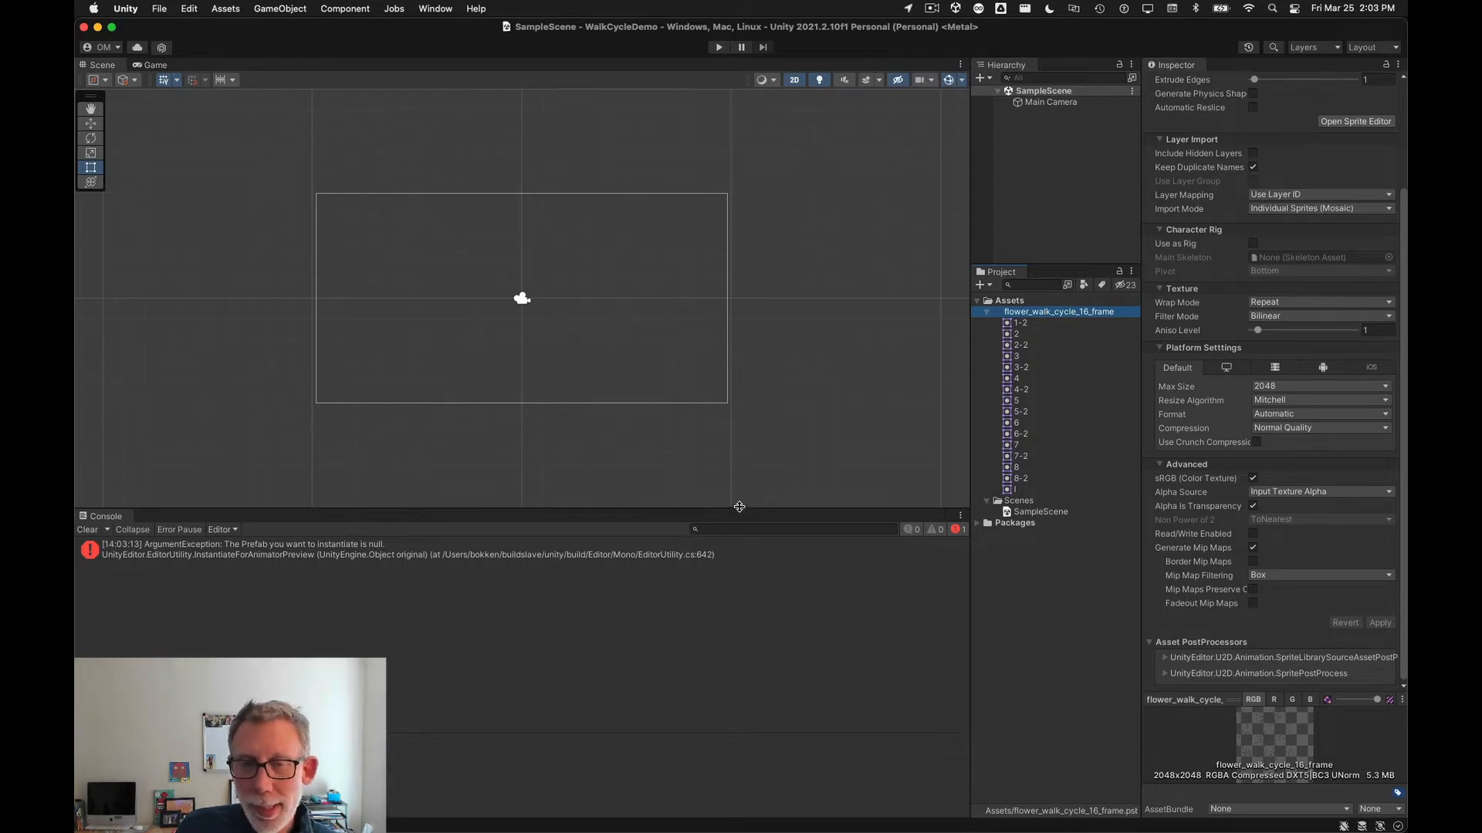
Step: Resize the Scene view, Hierarchy and Inspector preview areas by adjusting the panel dividers
drag(739, 511, 741, 582)
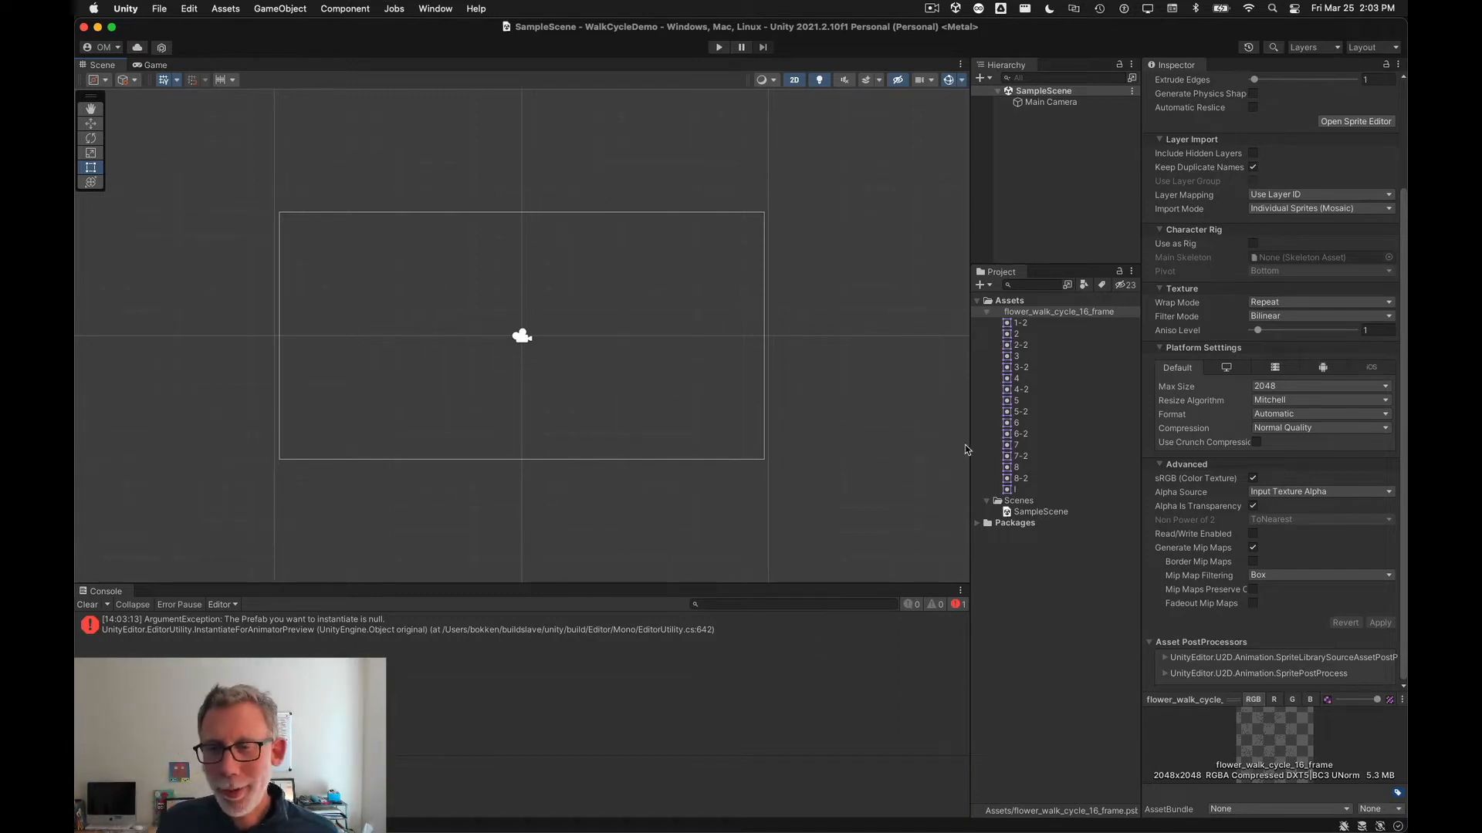
drag(969, 447, 934, 441)
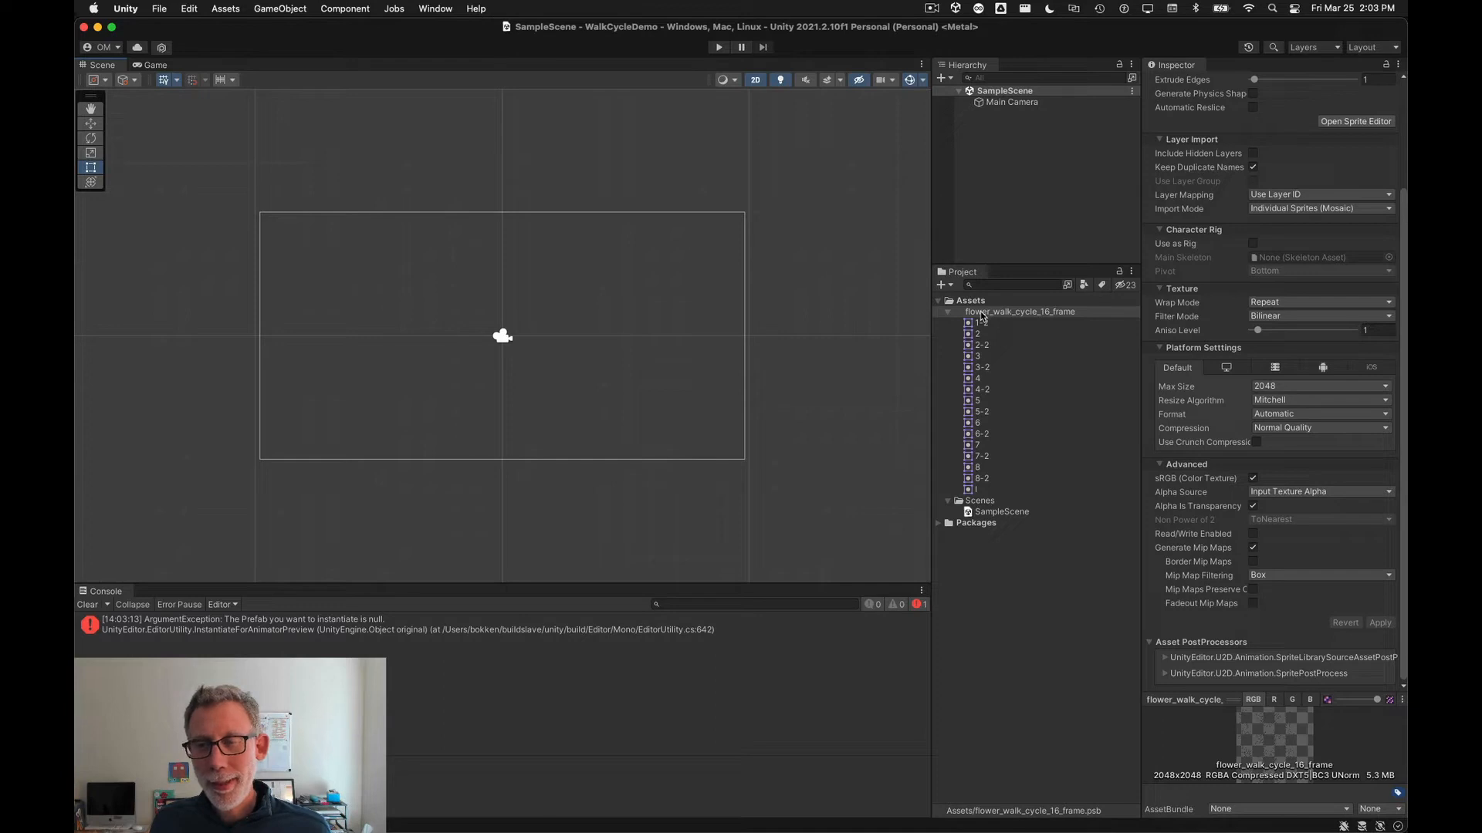
drag(1230, 700, 1210, 592)
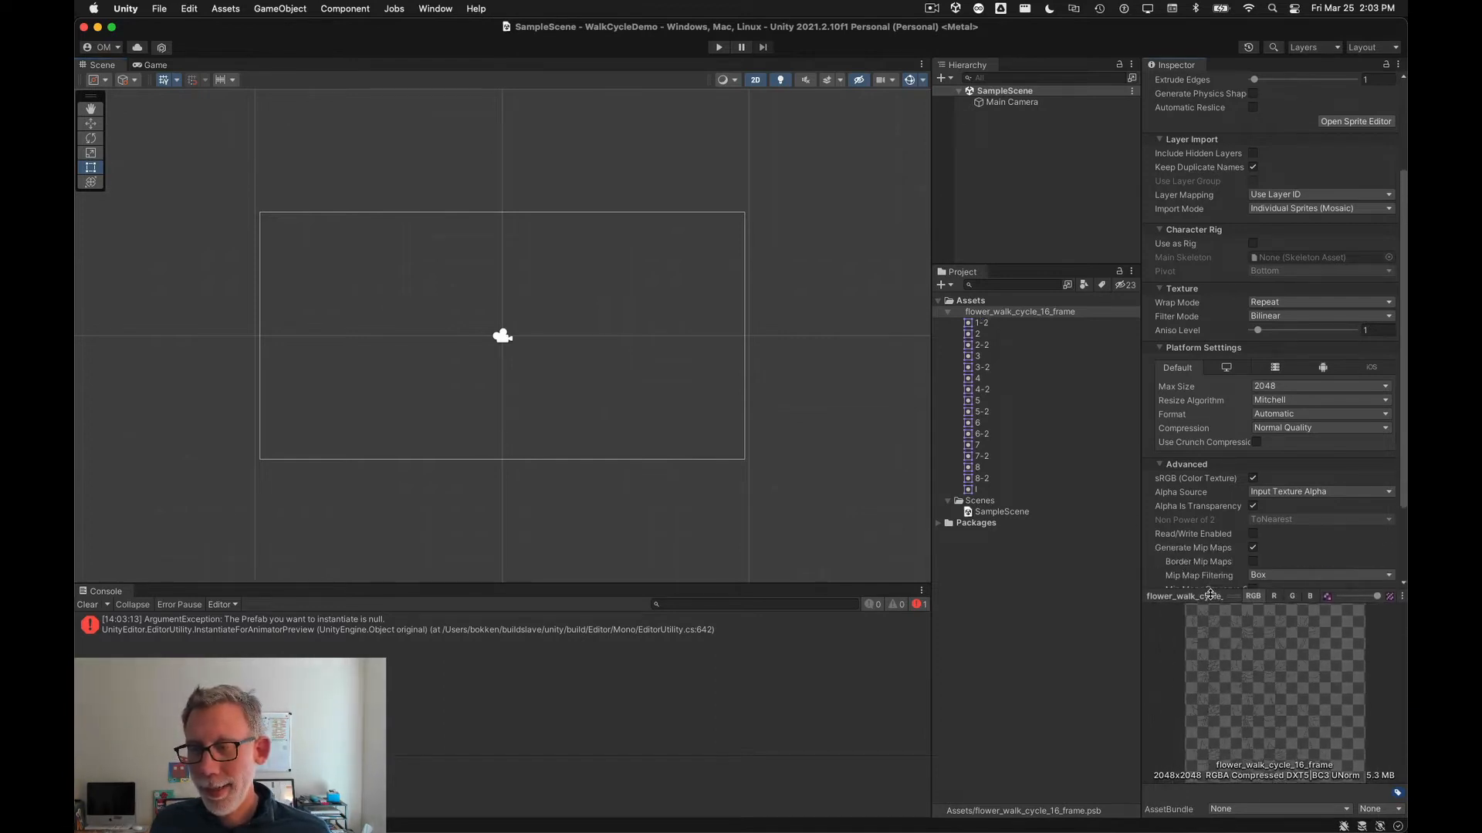
Step: Step through the imported frame sprites one by one, starting from 1-2, to preview each frame
click(967, 325)
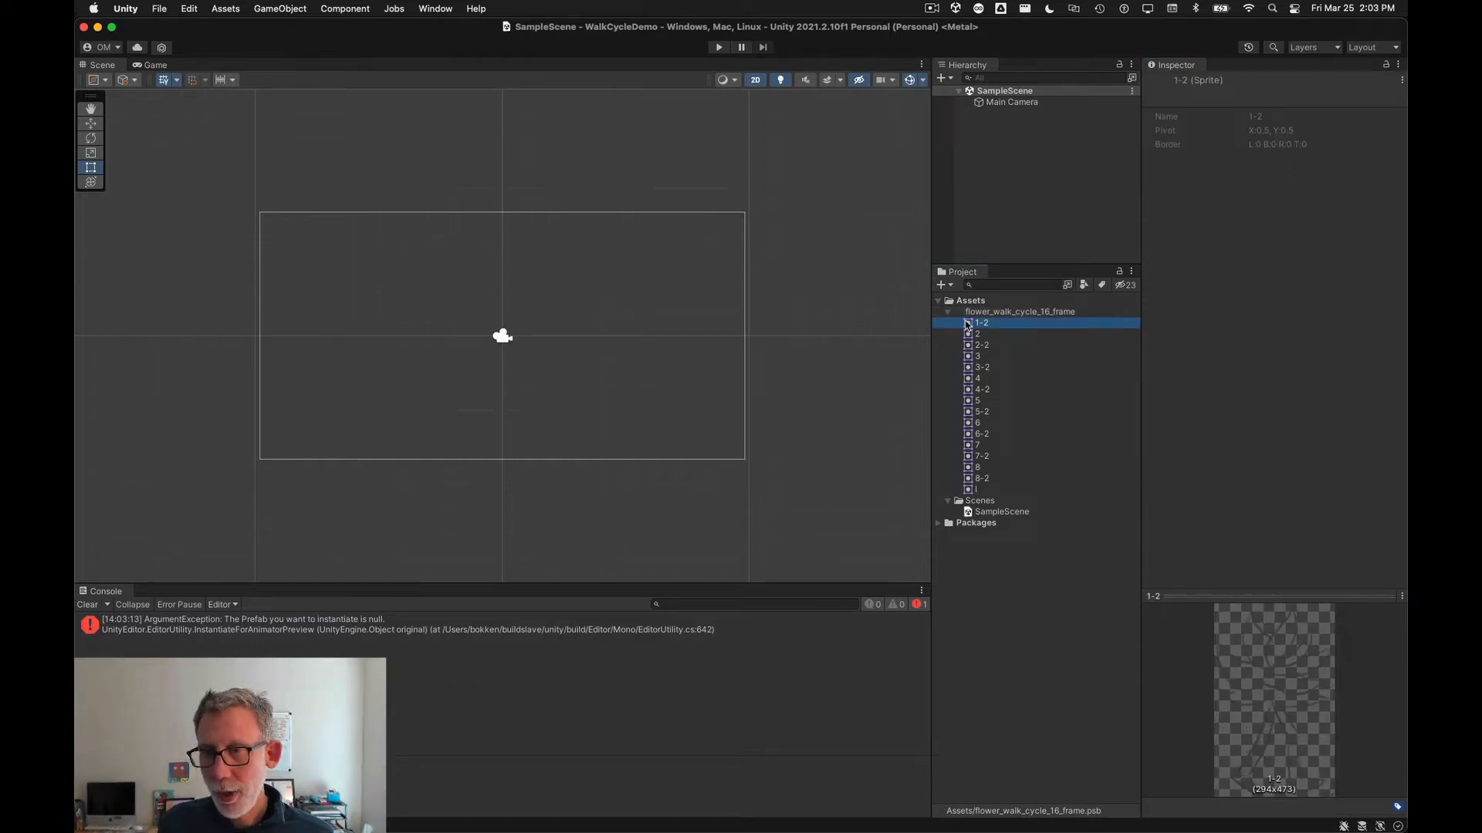
key(Down)
key(Down)
key(Down)
key(Down)
key(Down)
key(Down)
key(Down)
key(Down)
key(Down)
key(Down)
key(Down)
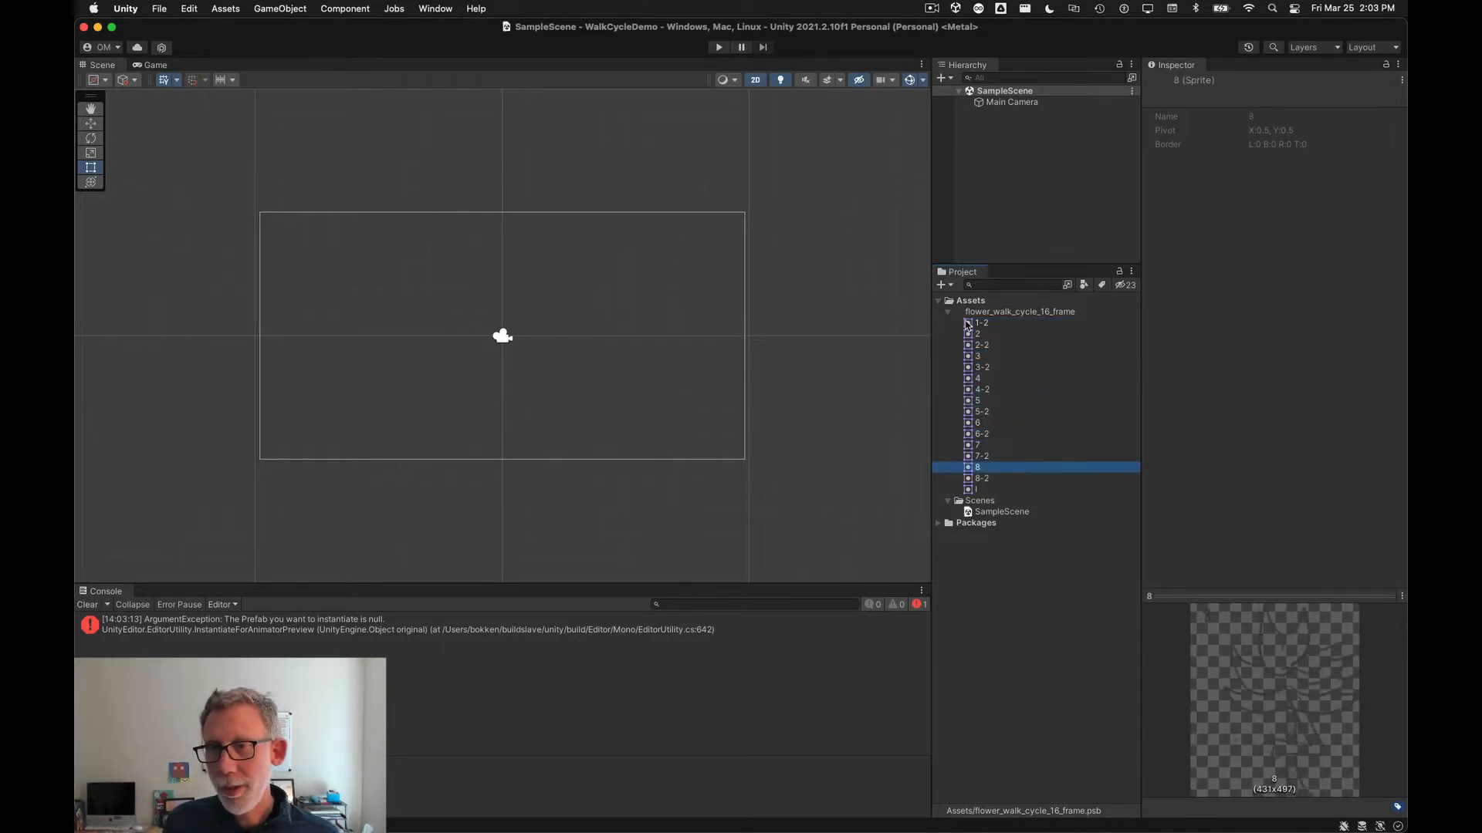
Step: Review the PSB's import settings, collapsing Character Rig and Layer Import and comparing the Settings and Layer Management tabs
click(1040, 313)
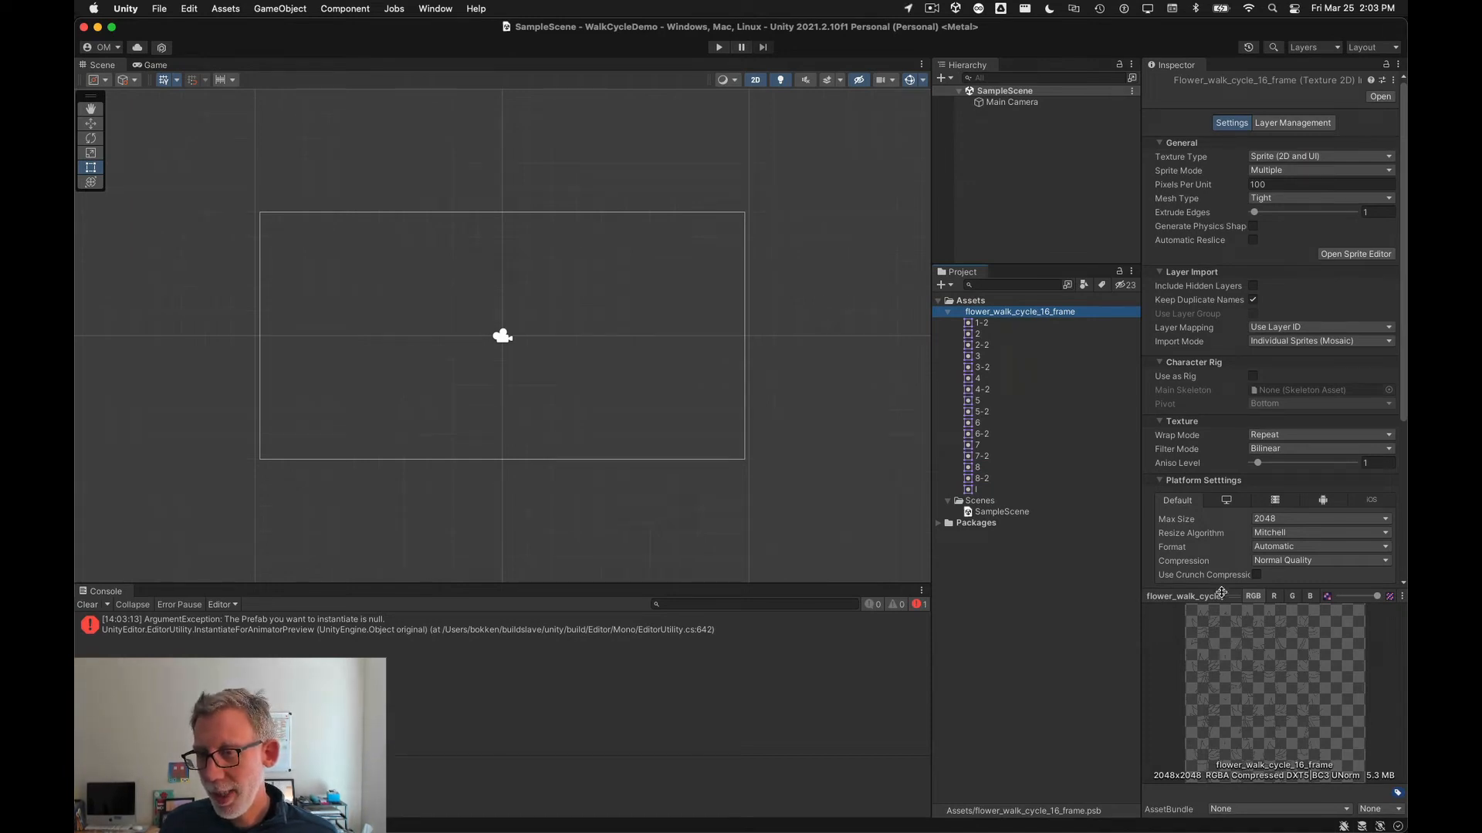
drag(1219, 598, 1221, 404)
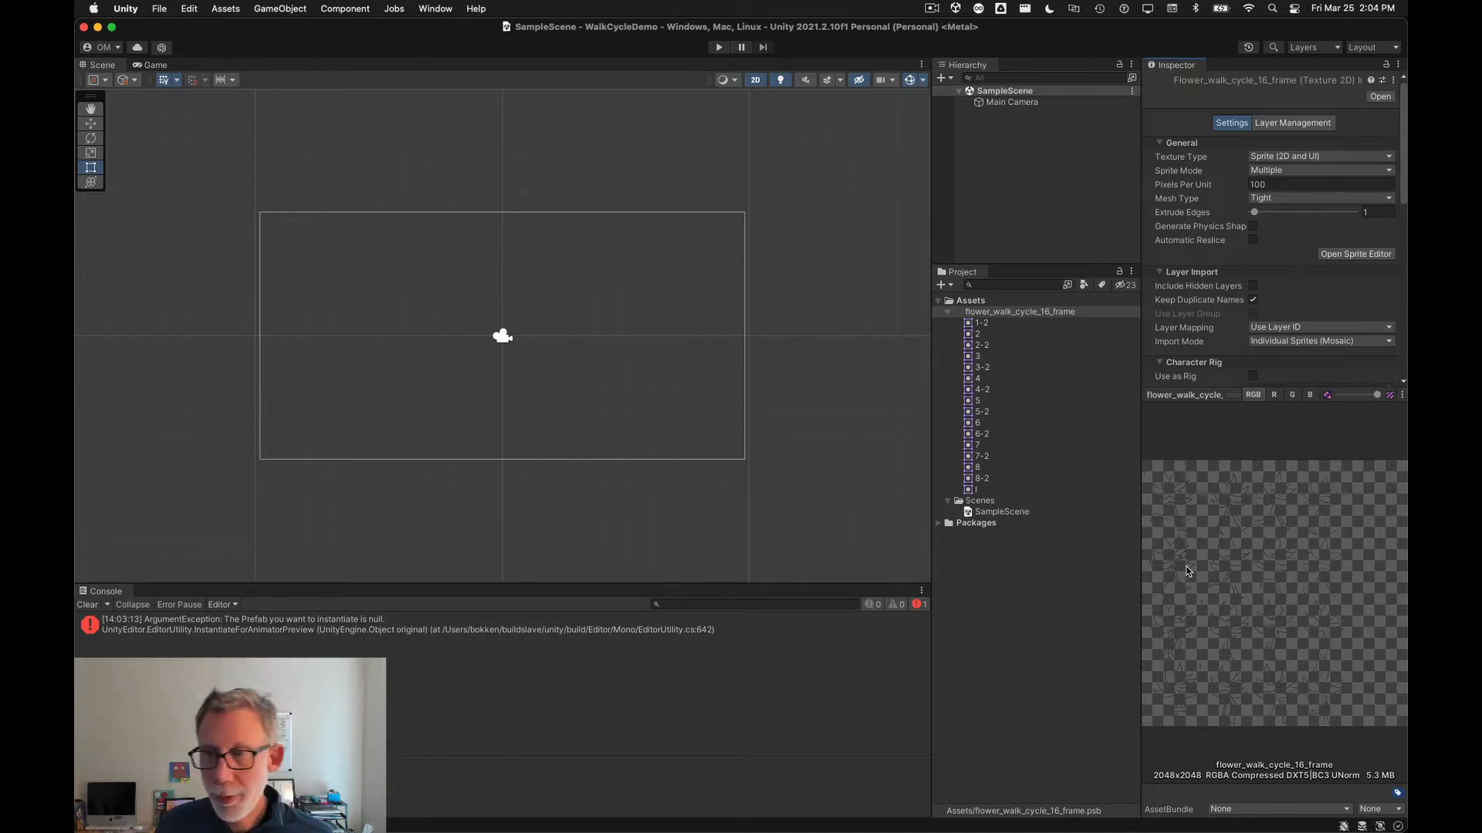
drag(1234, 395, 1247, 572)
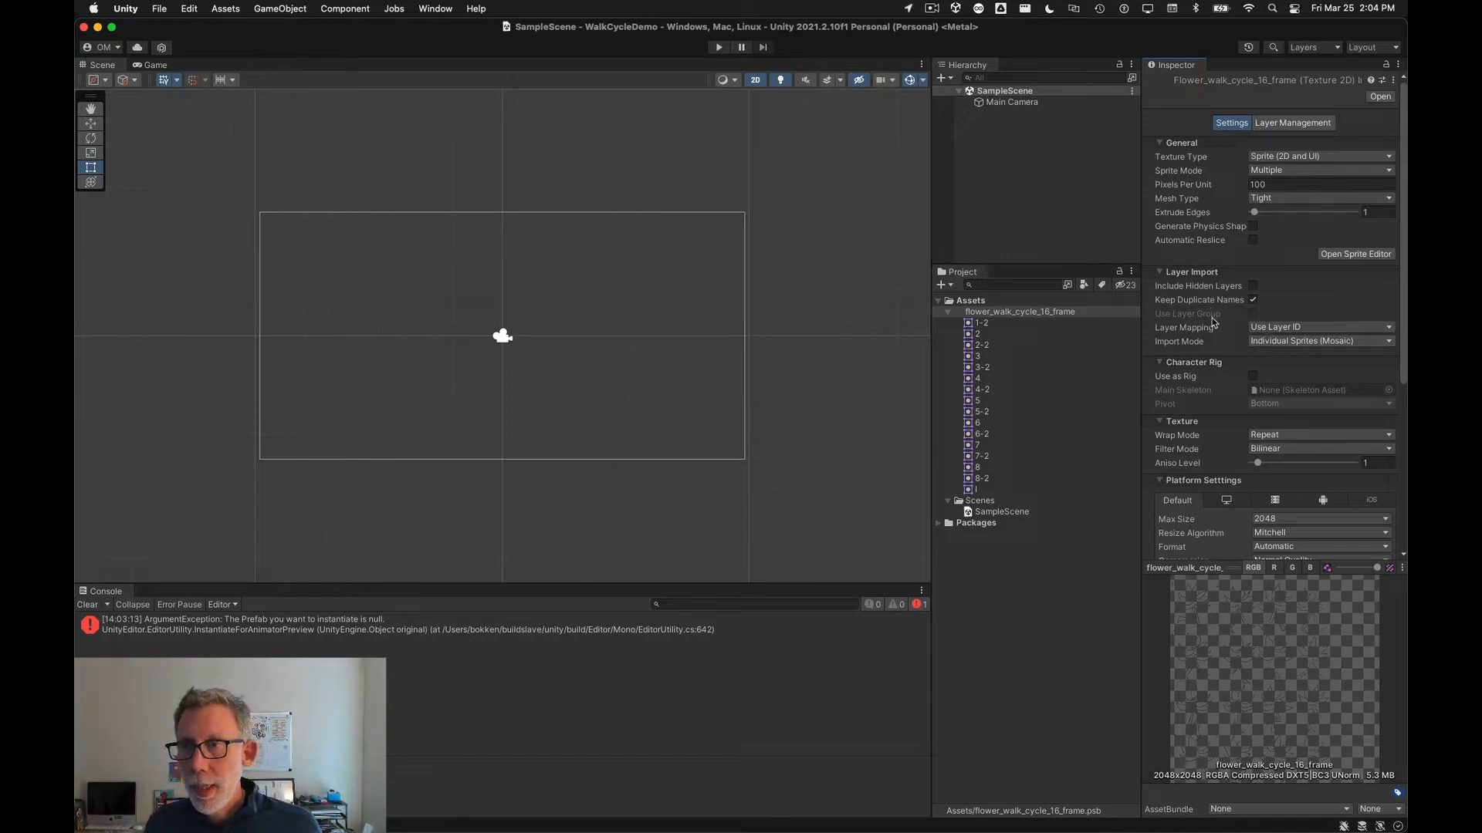
click(1160, 356)
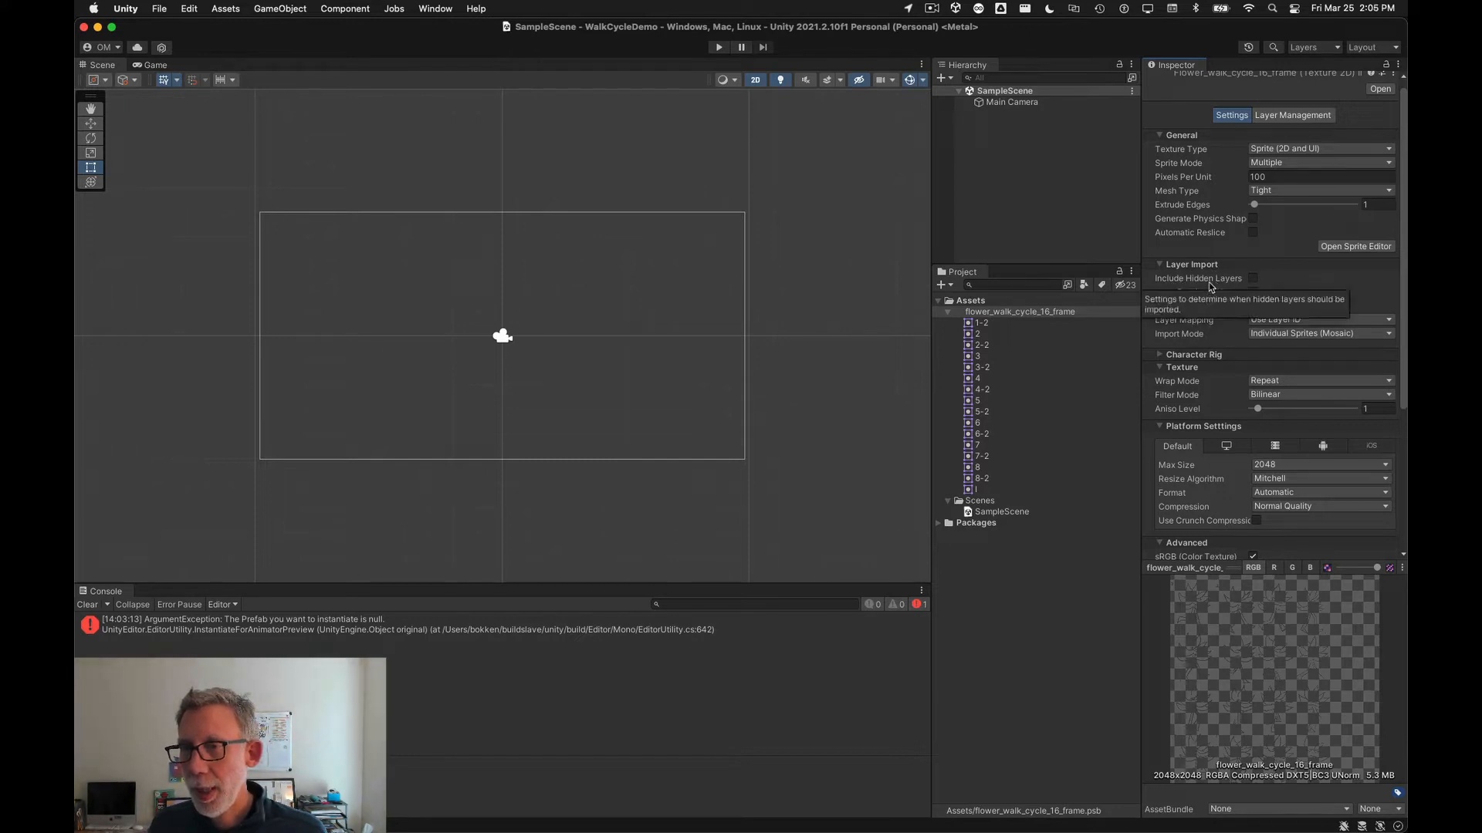
click(1160, 266)
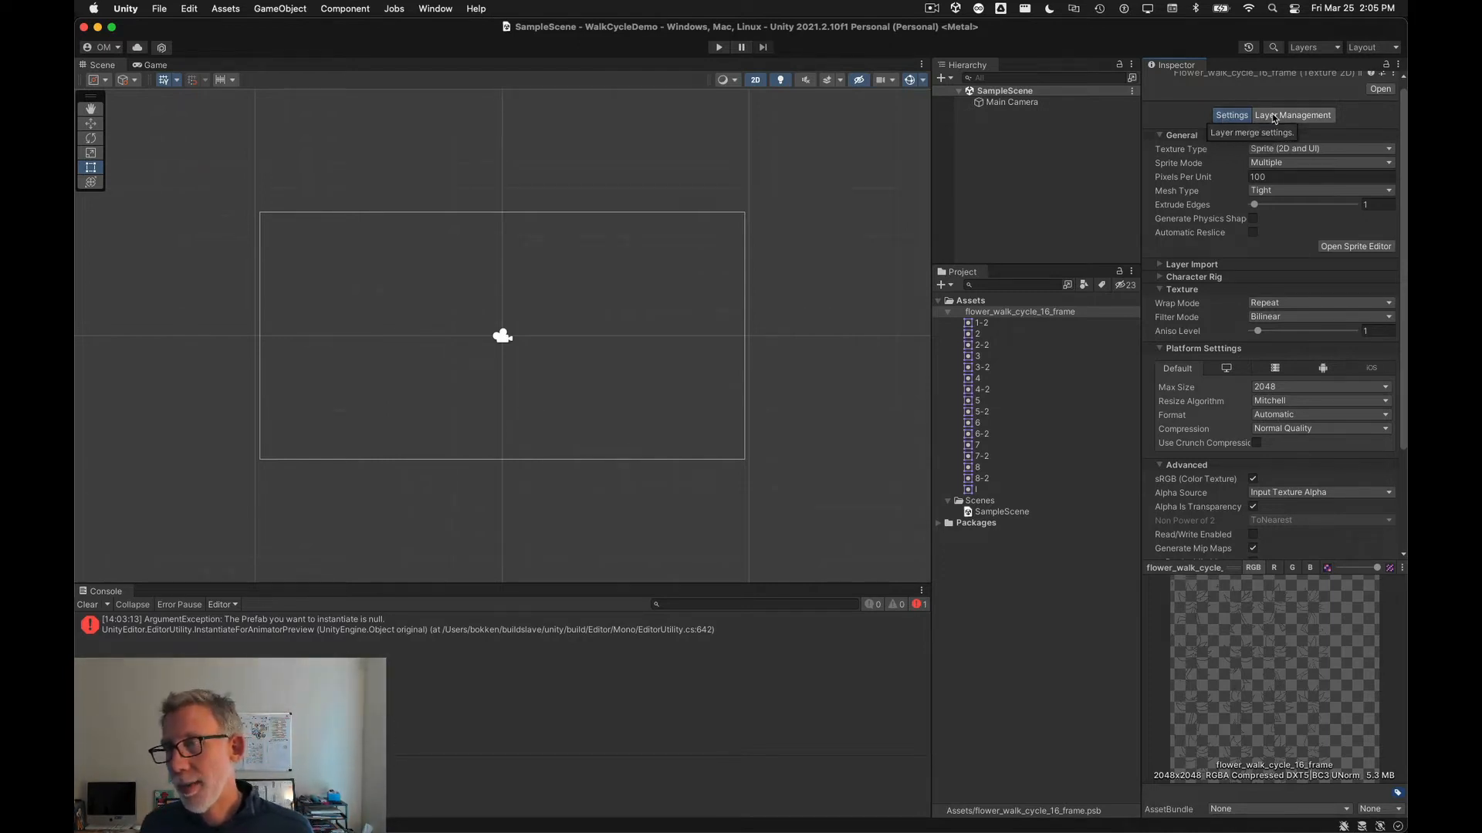
click(1273, 118)
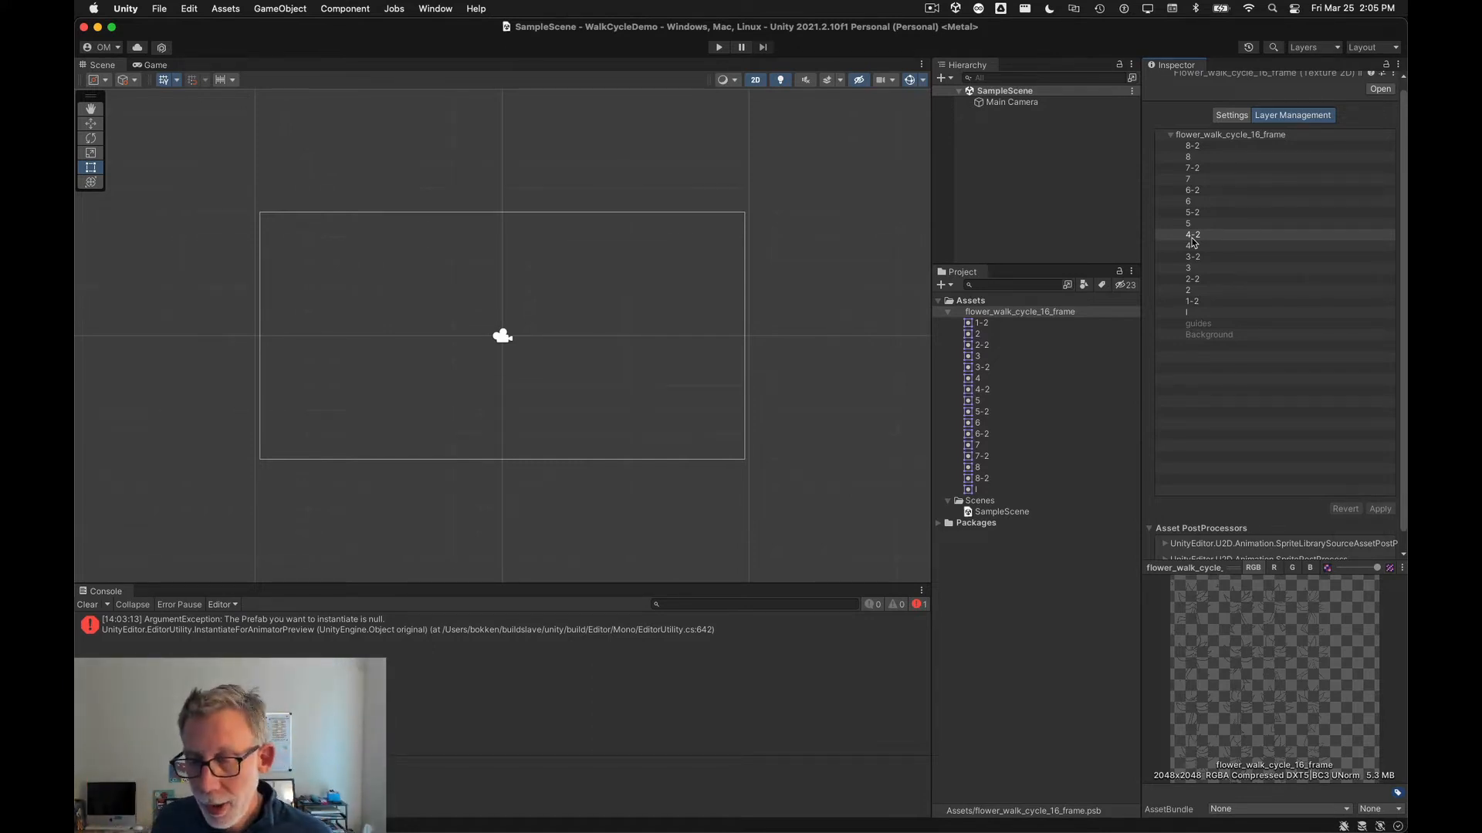
click(1231, 115)
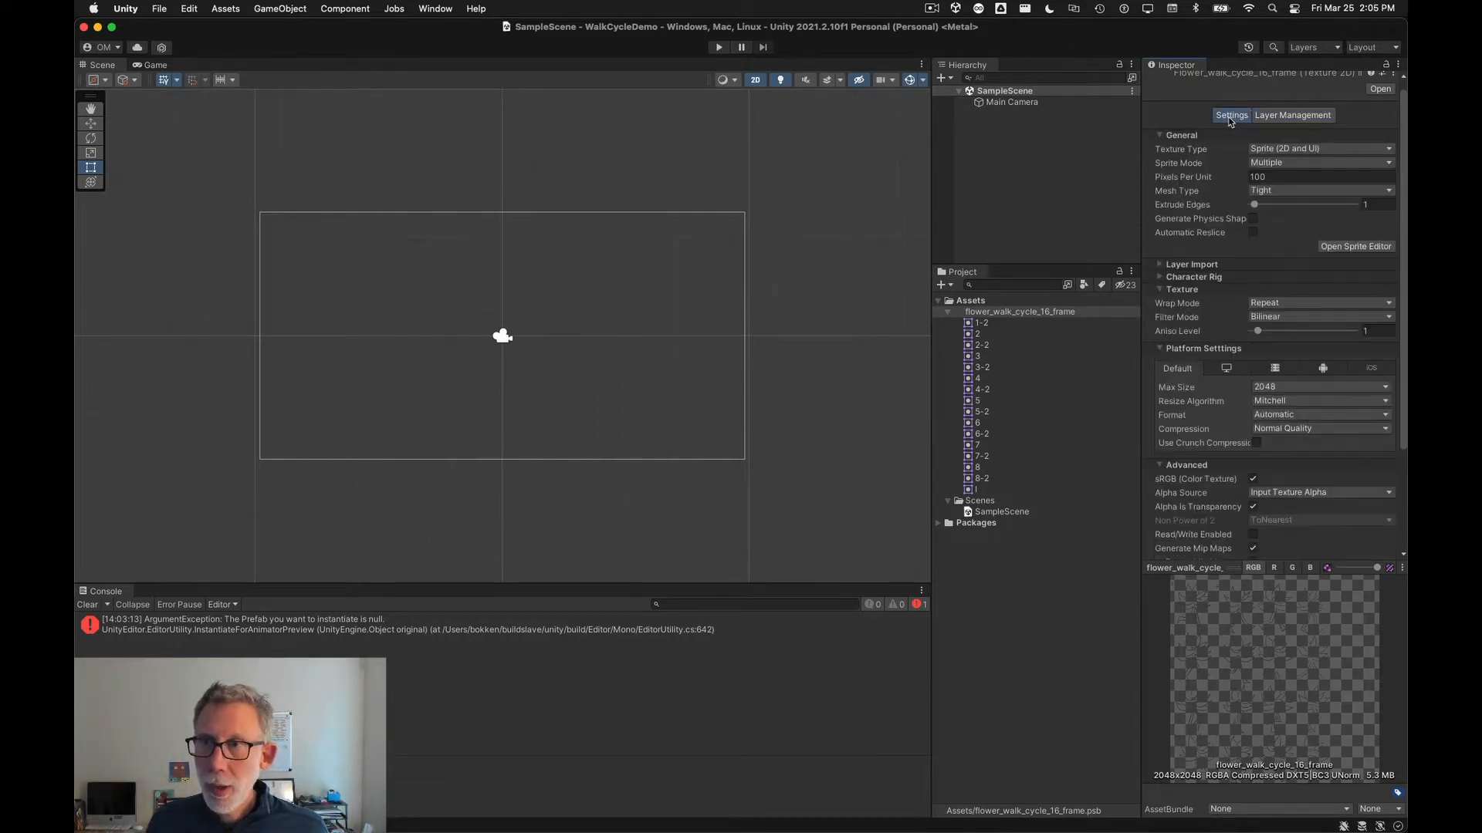
click(1288, 116)
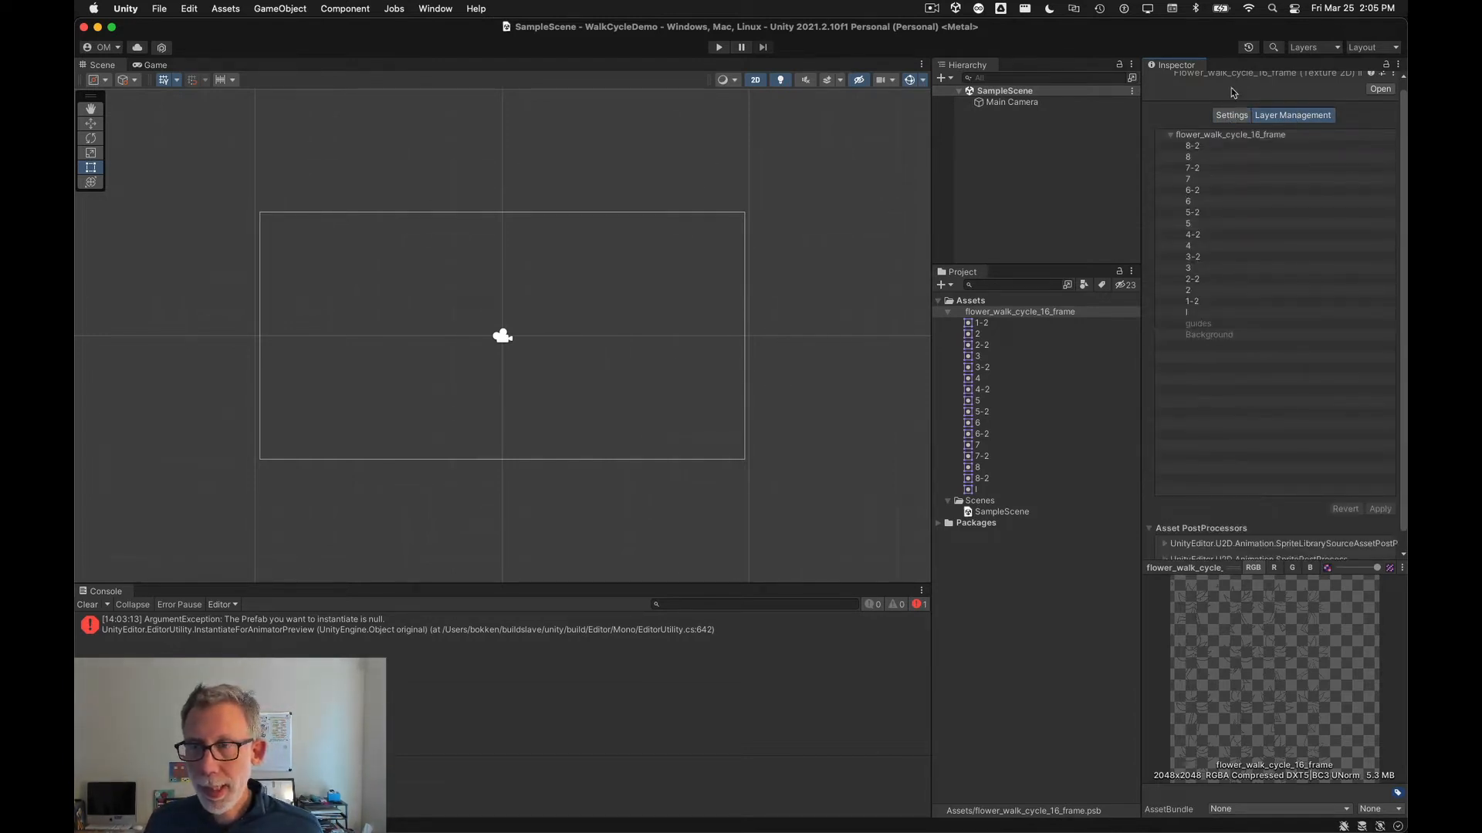
click(1232, 115)
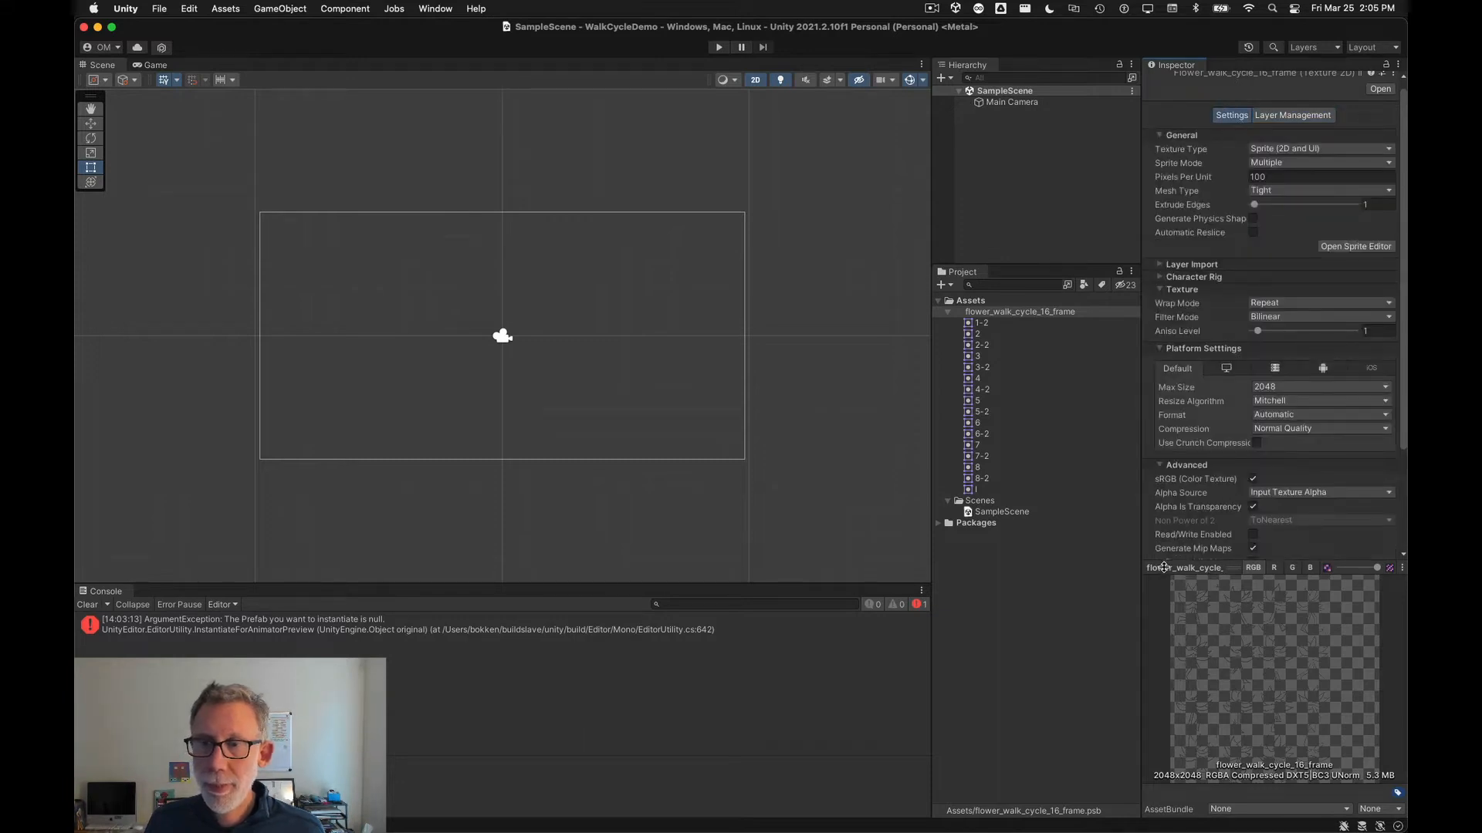
scroll(1211, 417, down, 3)
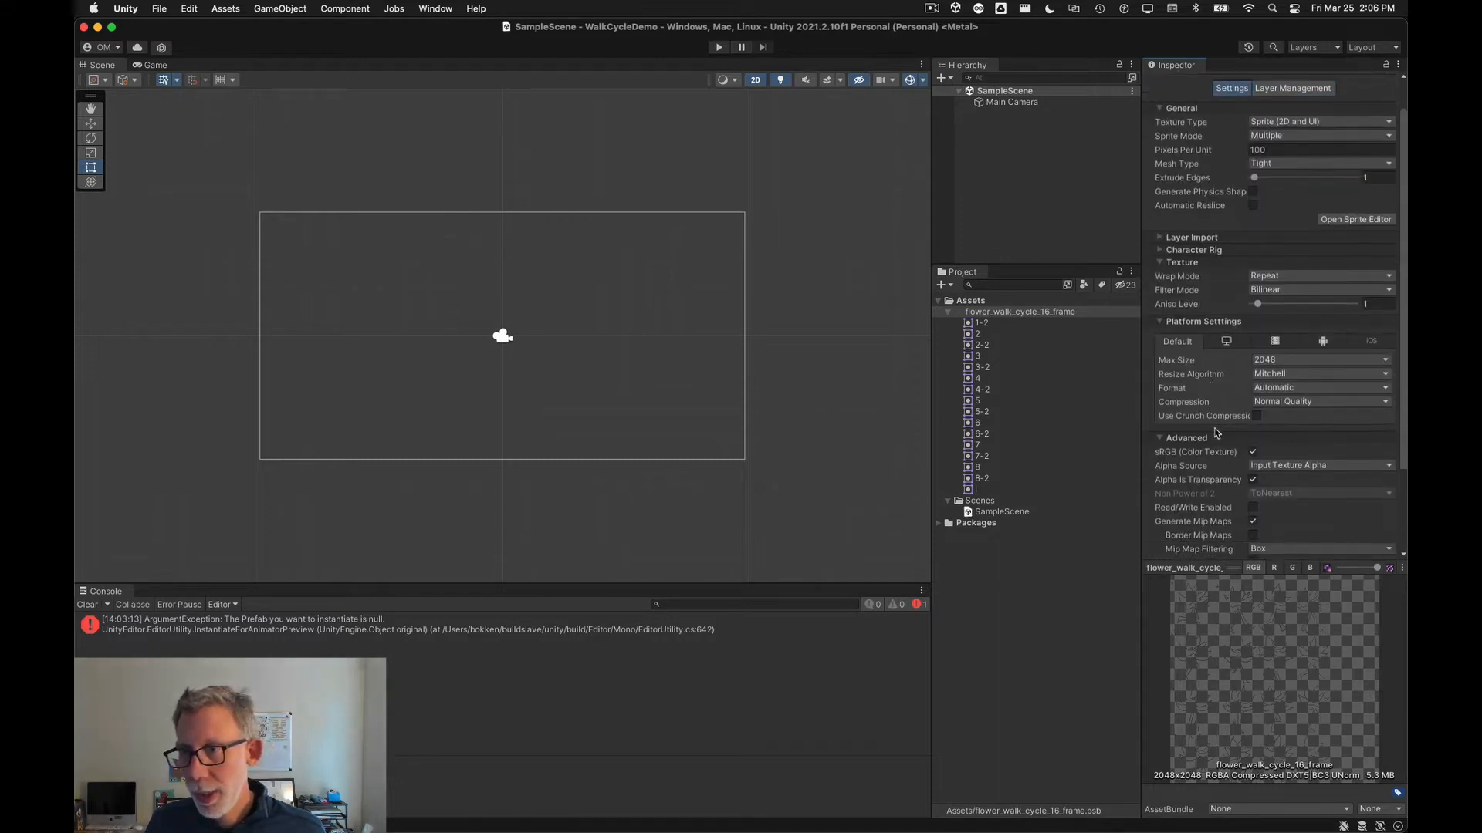
scroll(1211, 451, down, 1)
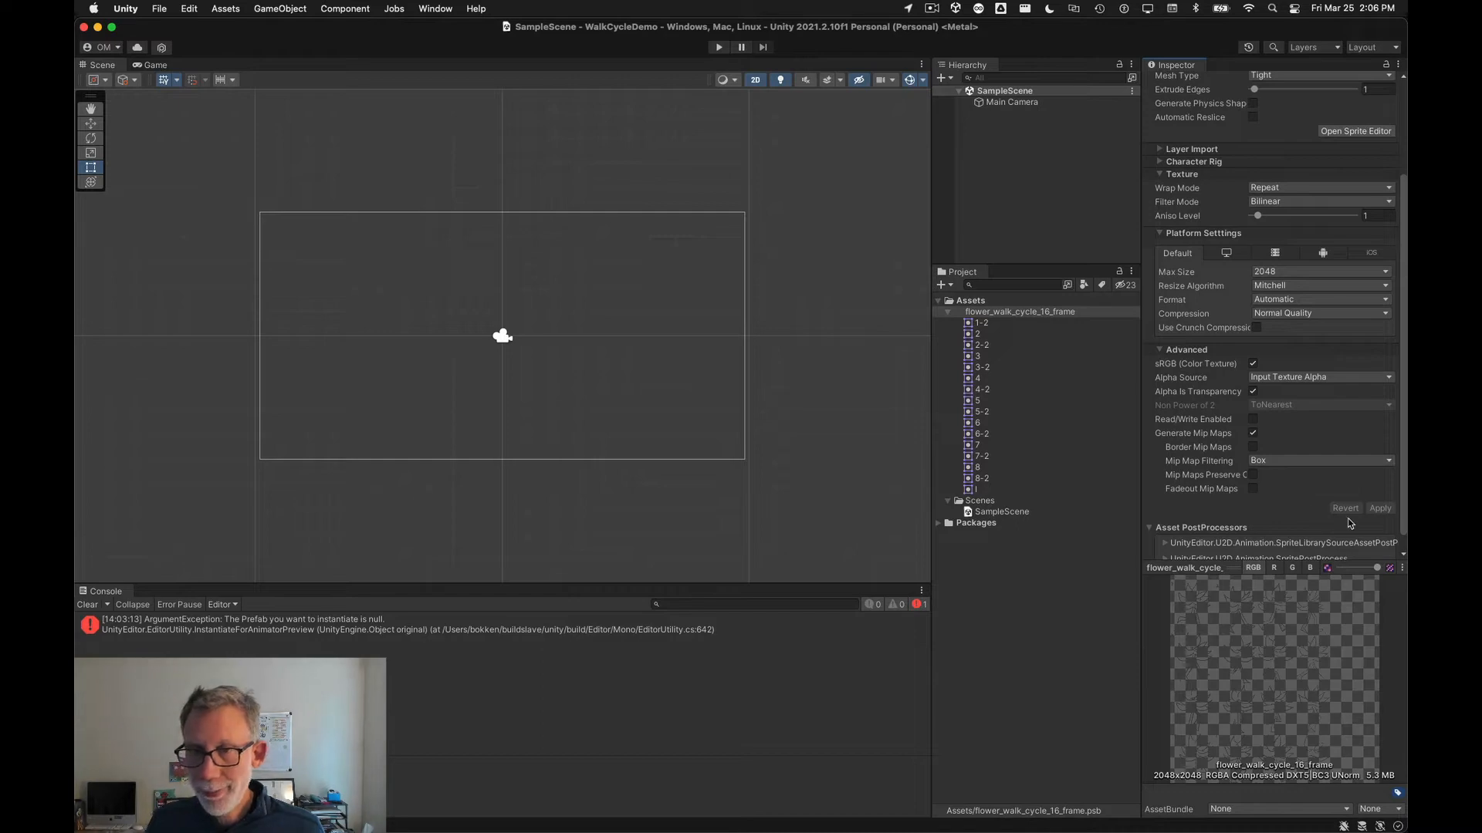
Step: Switch to the browser slide and highlight the steps for importing the PSB, resetting anchors, and creating a GameObject and animation
key(super+Tab)
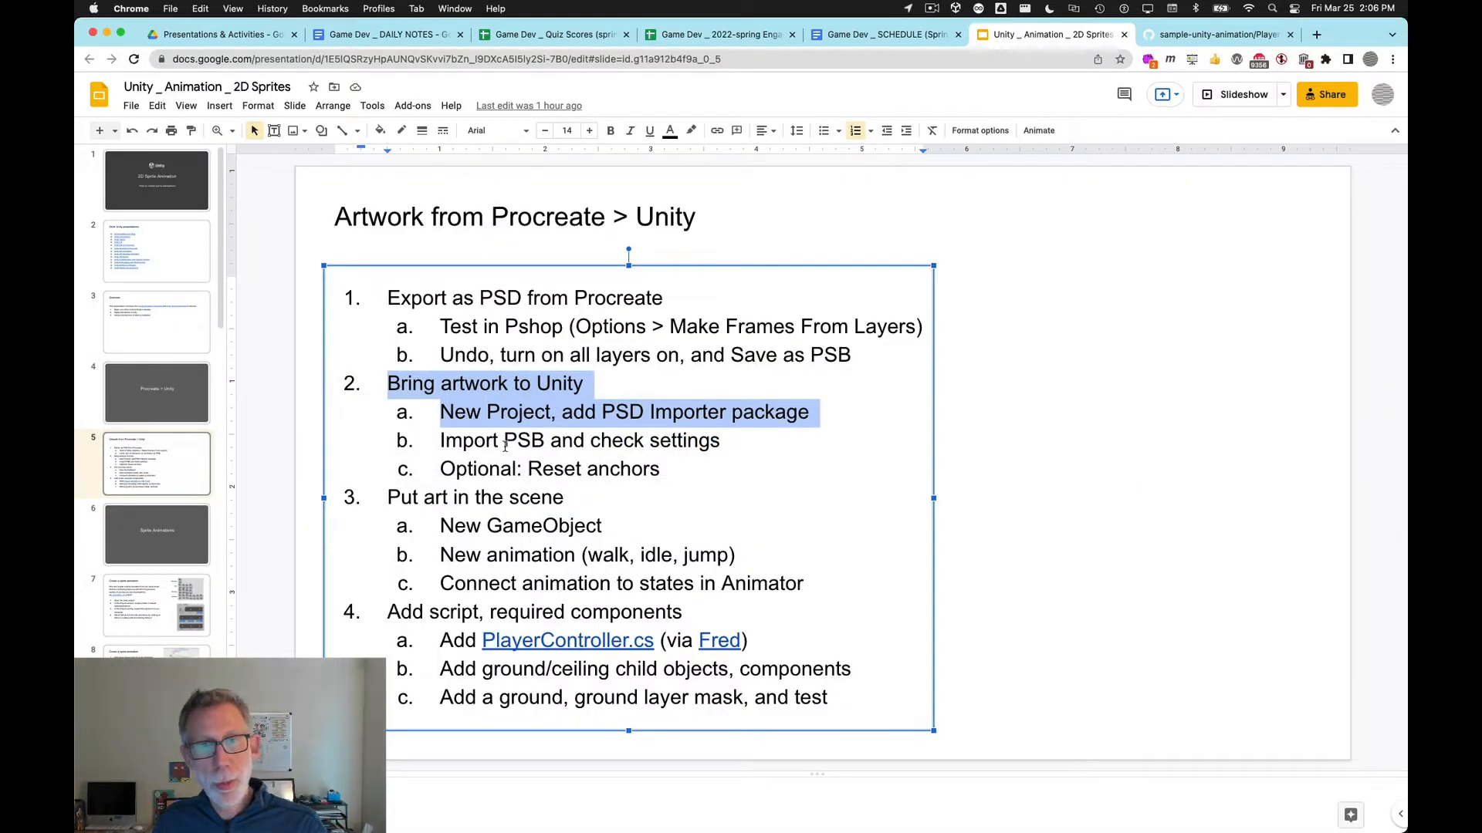
drag(475, 441, 732, 440)
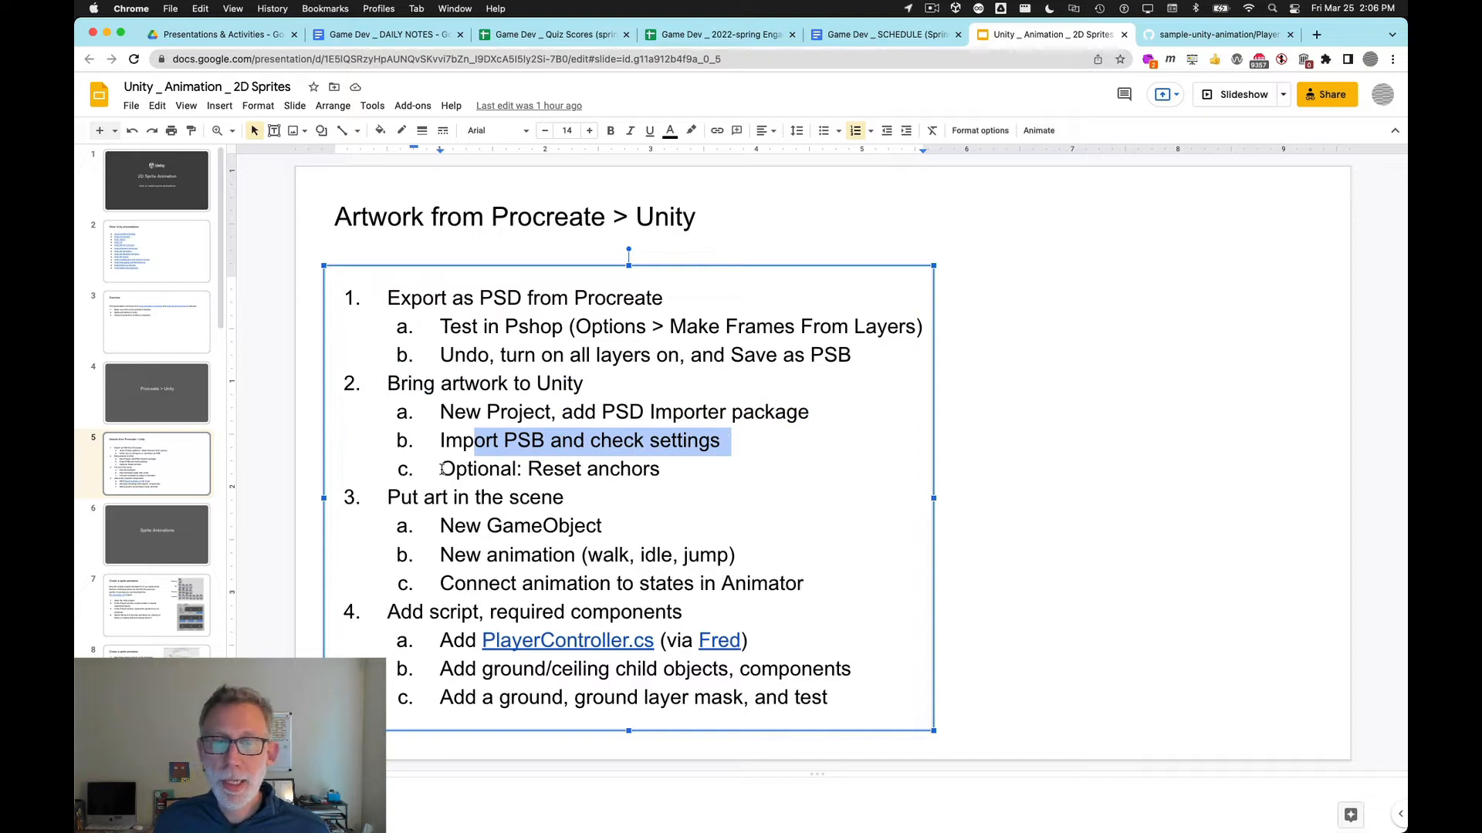
drag(441, 470, 661, 472)
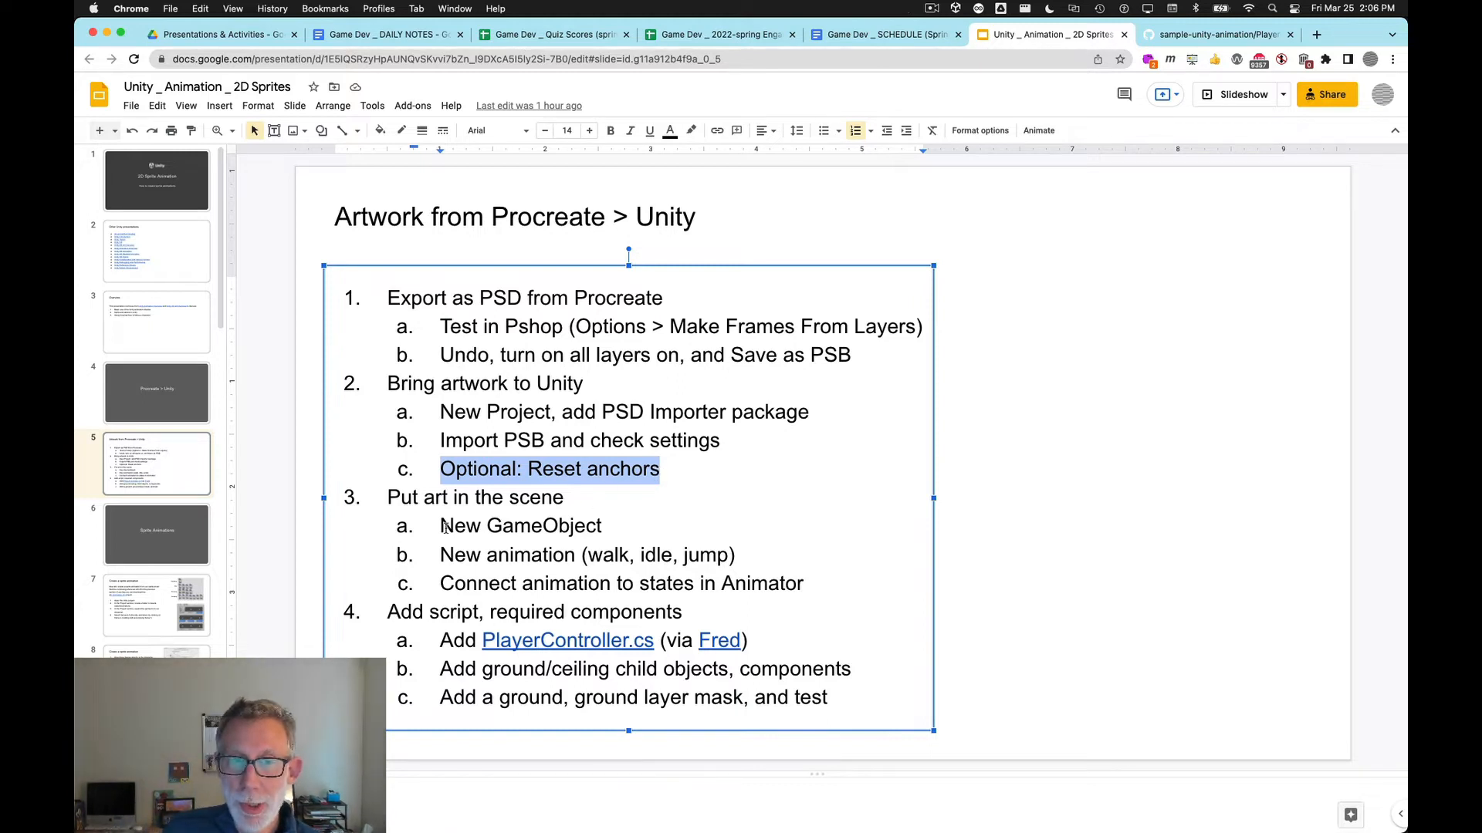
drag(442, 528, 602, 544)
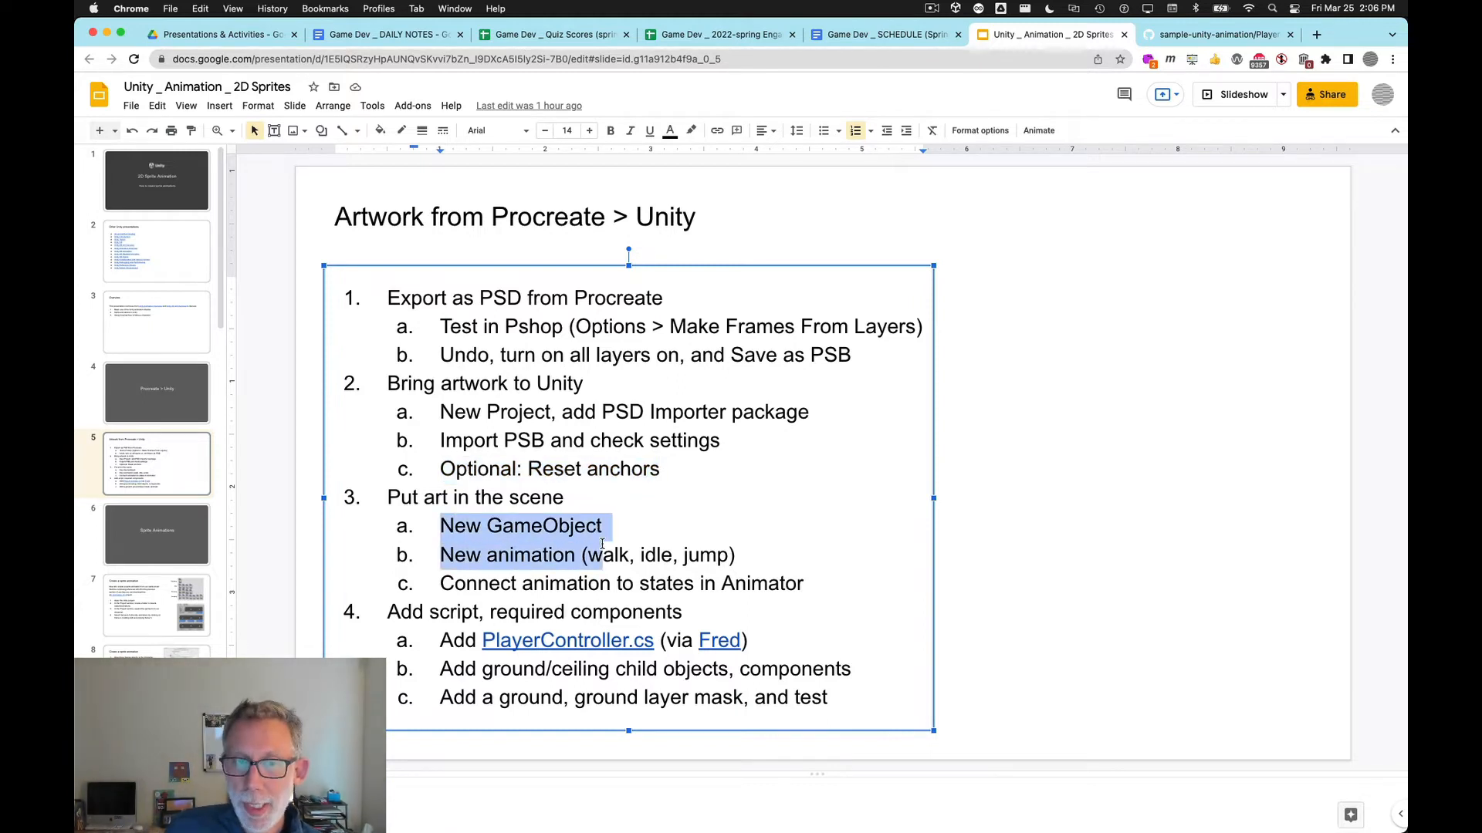
Step: Back in Unity, select all 16 frame sprites of the imported PSB and add them to the Hierarchy to create an animated GameObject
key(super+Tab)
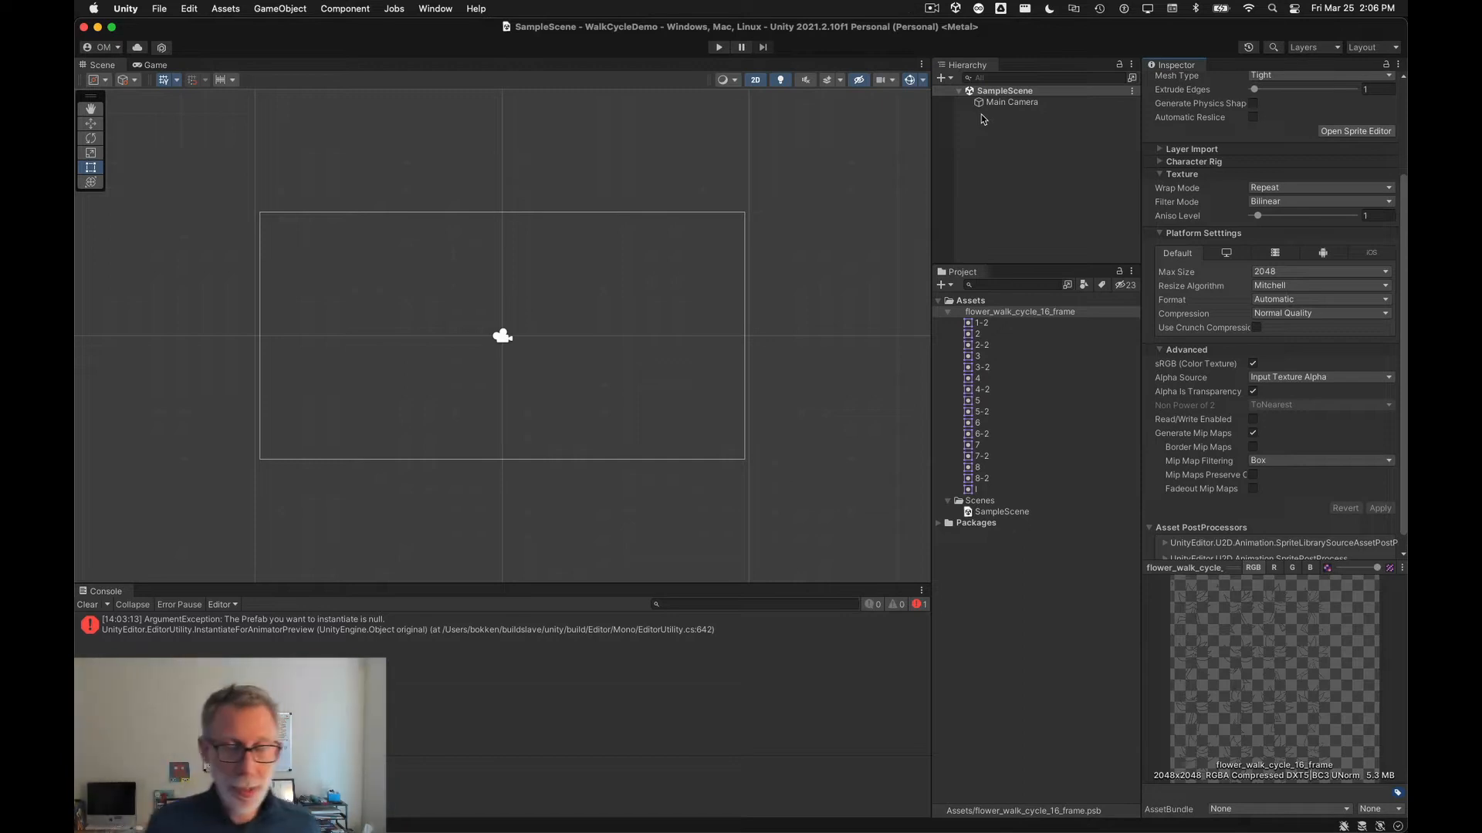
click(974, 324)
shift+click(968, 491)
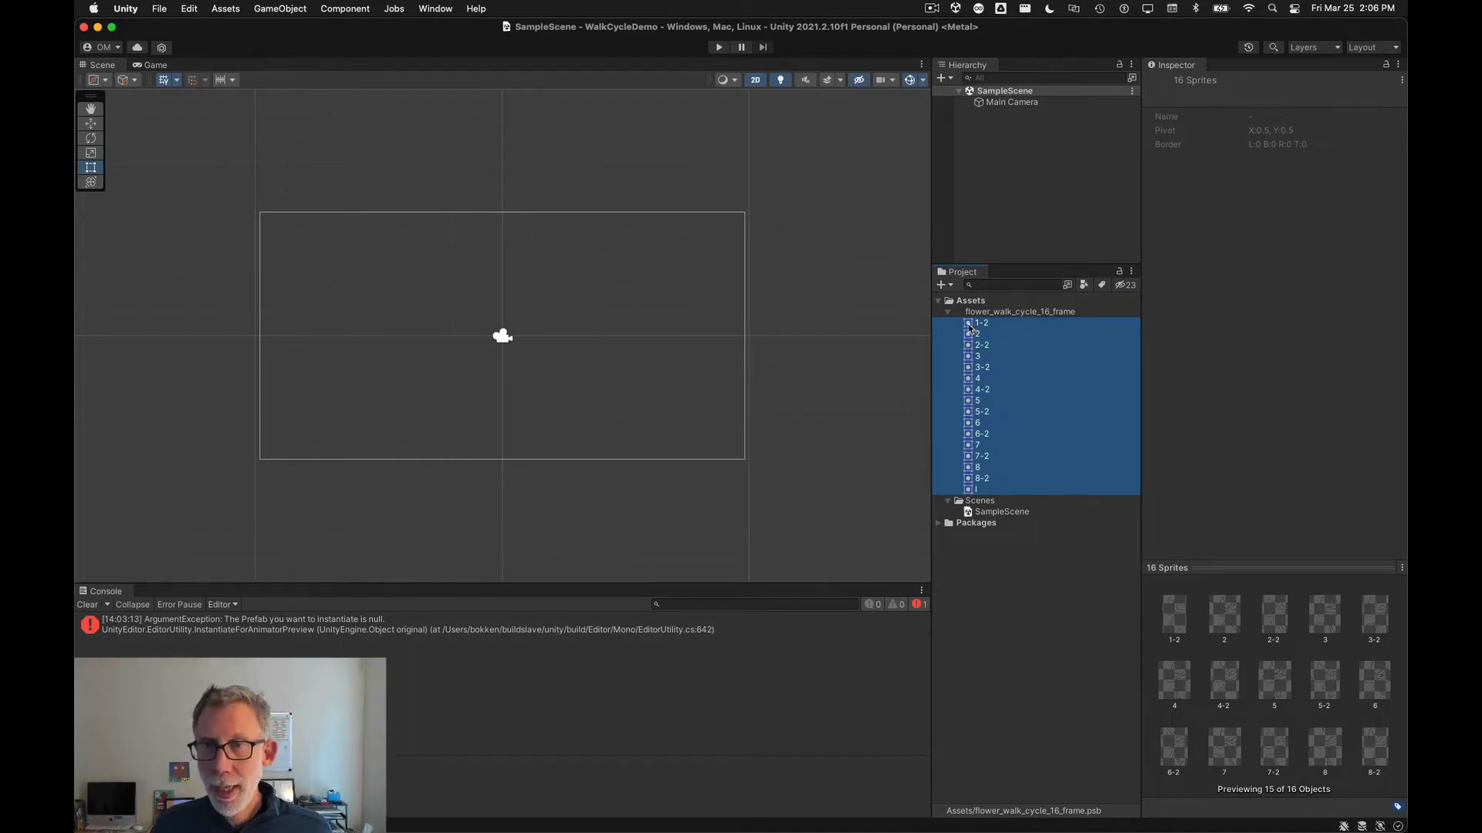
drag(972, 330, 1006, 154)
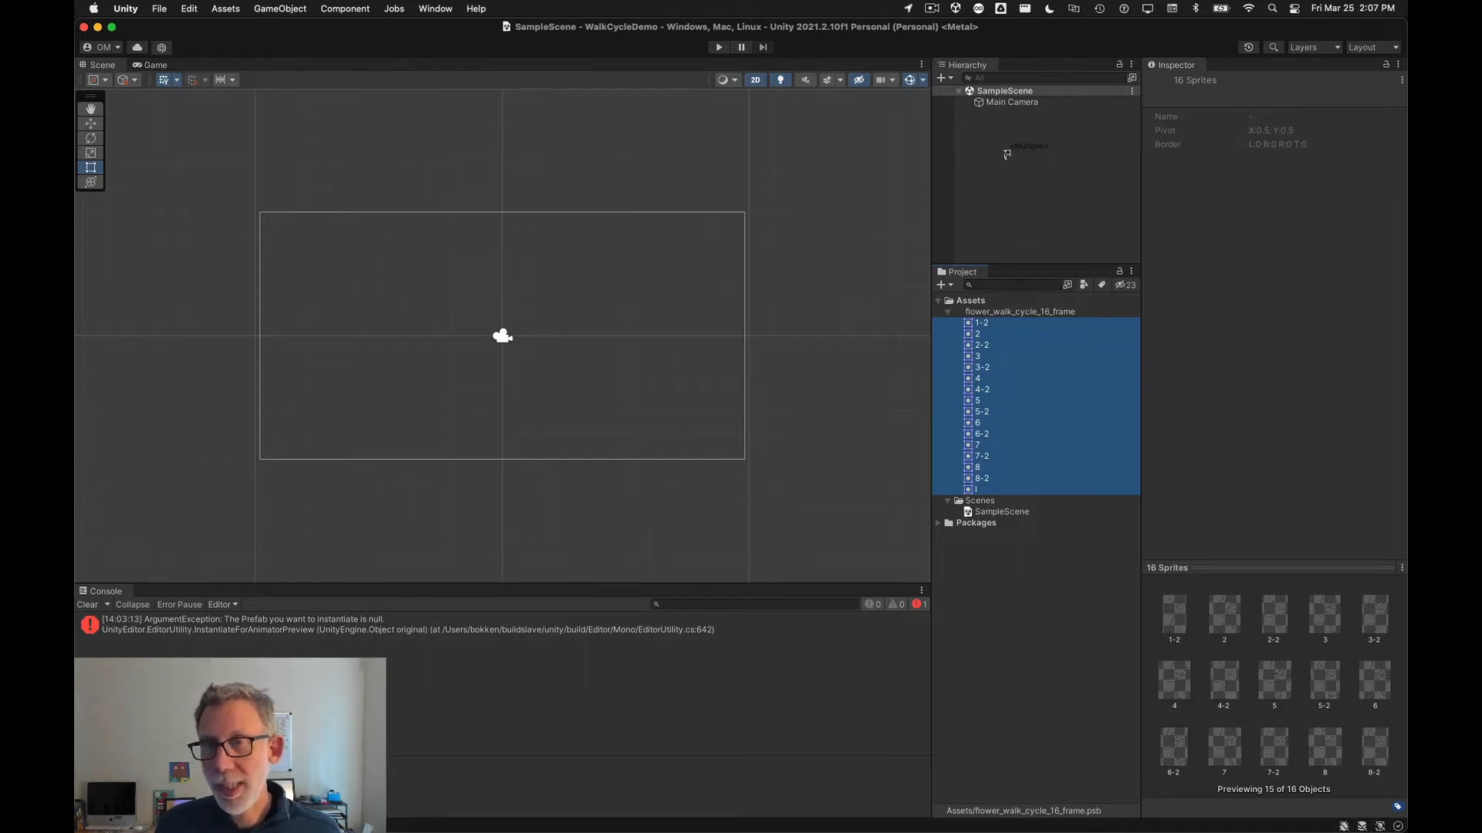
mouse_move(1006, 154)
mouse_down()
mouse_move(1050, 366)
mouse_move(1038, 258)
mouse_move(1042, 376)
mouse_move(995, 220)
mouse_move(996, 186)
mouse_move(1030, 315)
mouse_move(1009, 173)
mouse_up()
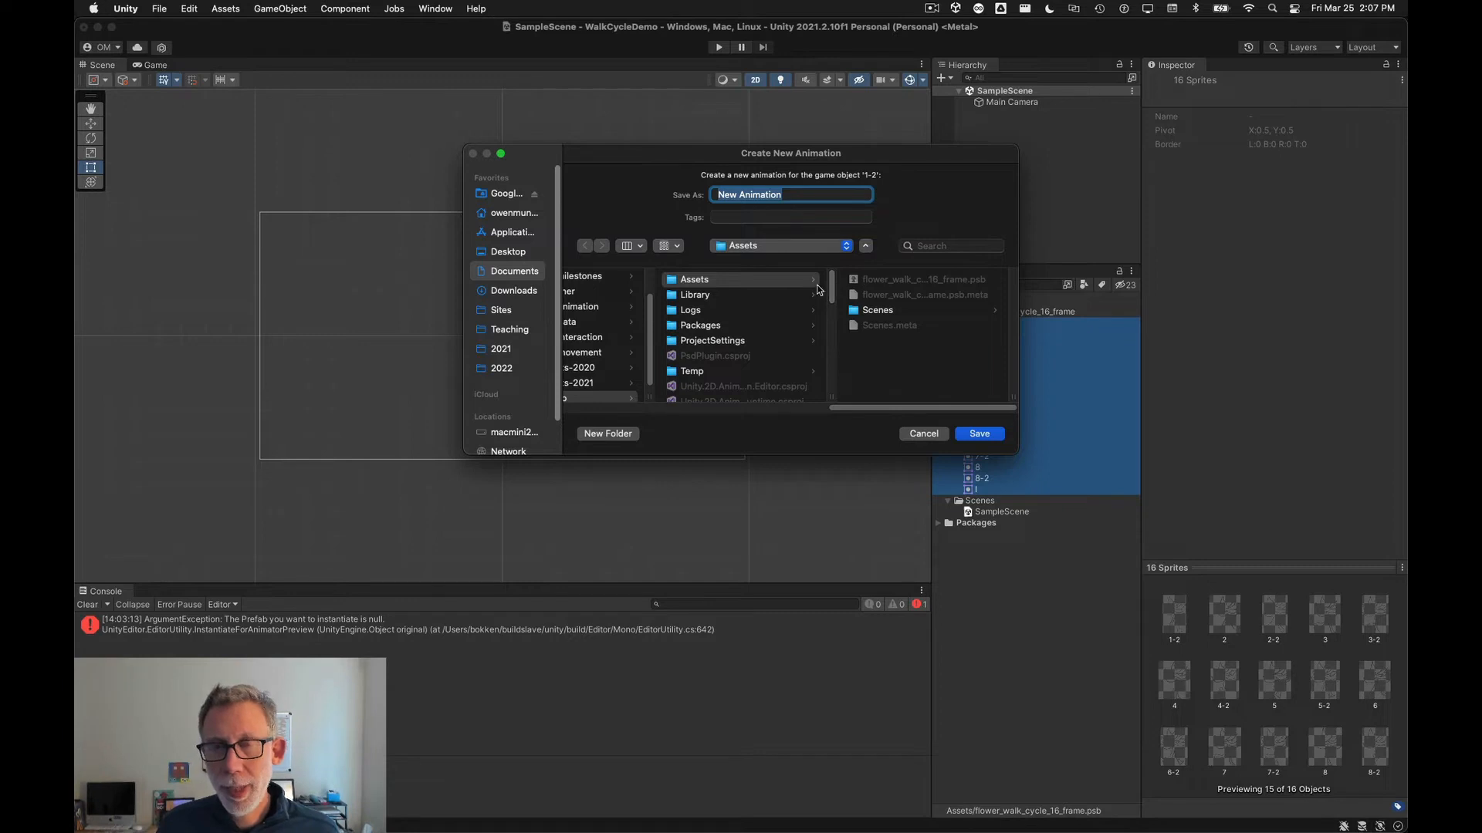
Step: Save the new animation as Flower_Walk inside a new Animations folder created in Assets
click(607, 434)
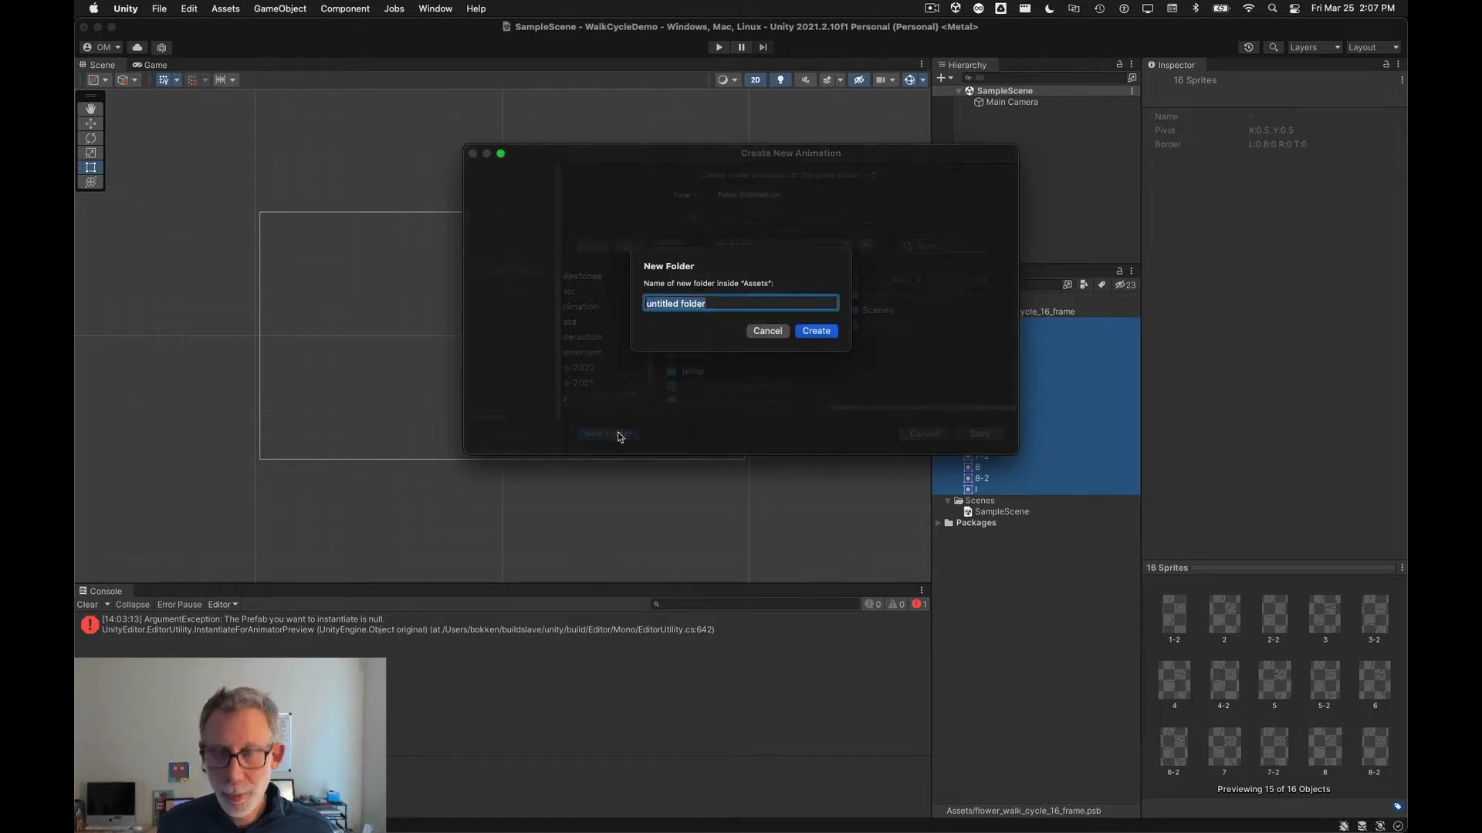
text(Animations)
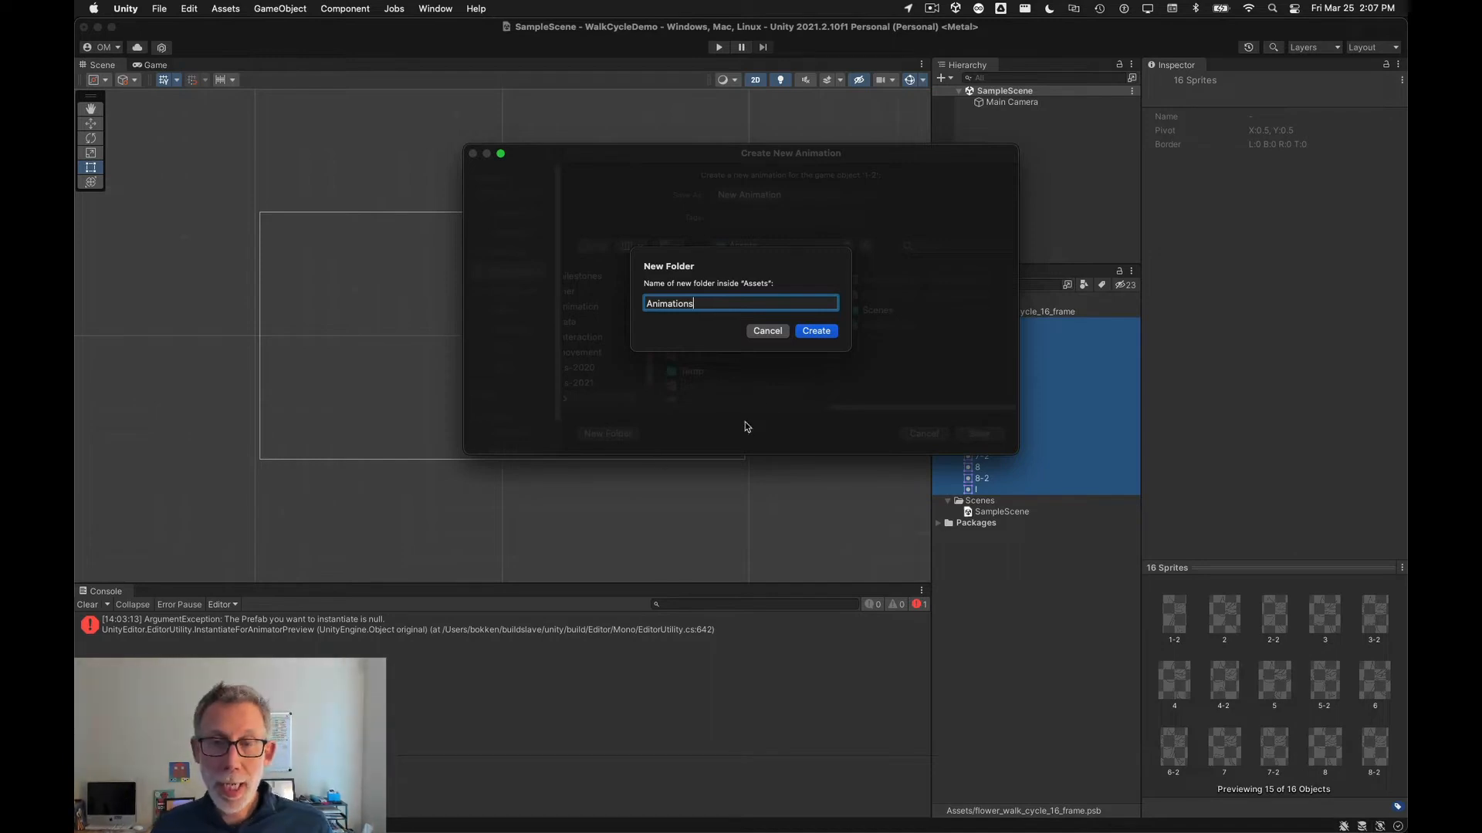
click(810, 333)
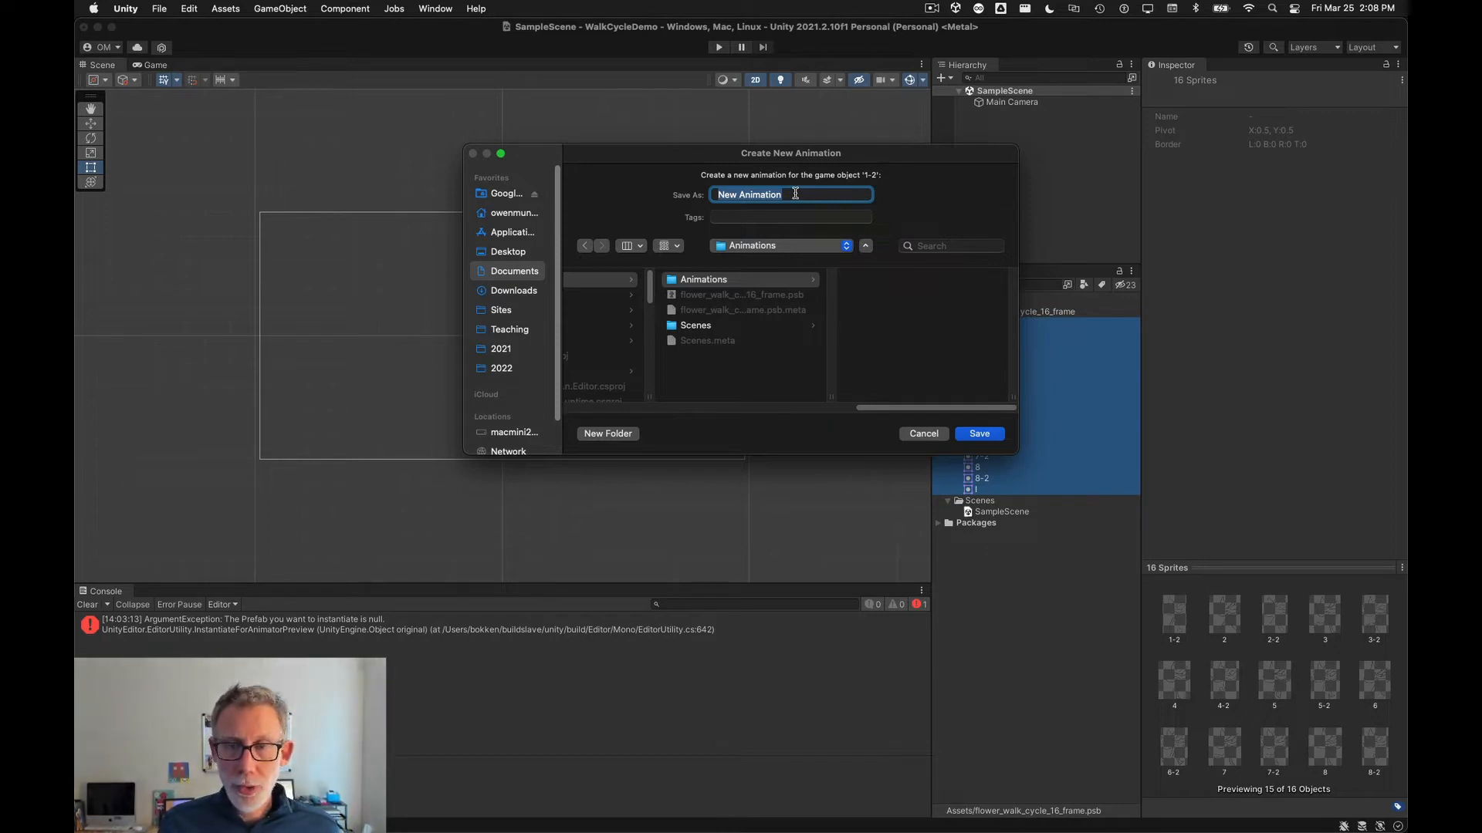
text(Fl)
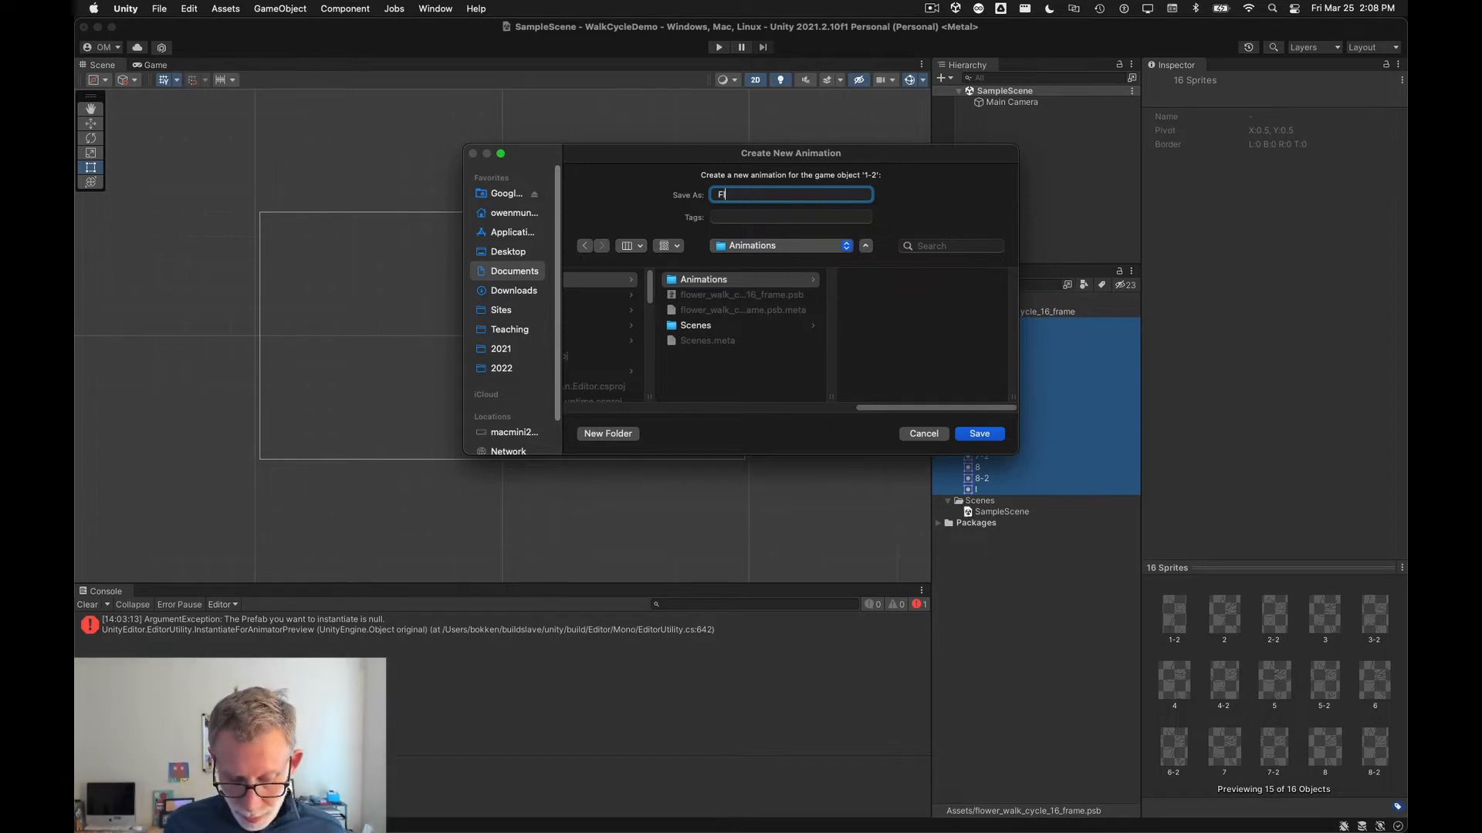
text(ower_Walk)
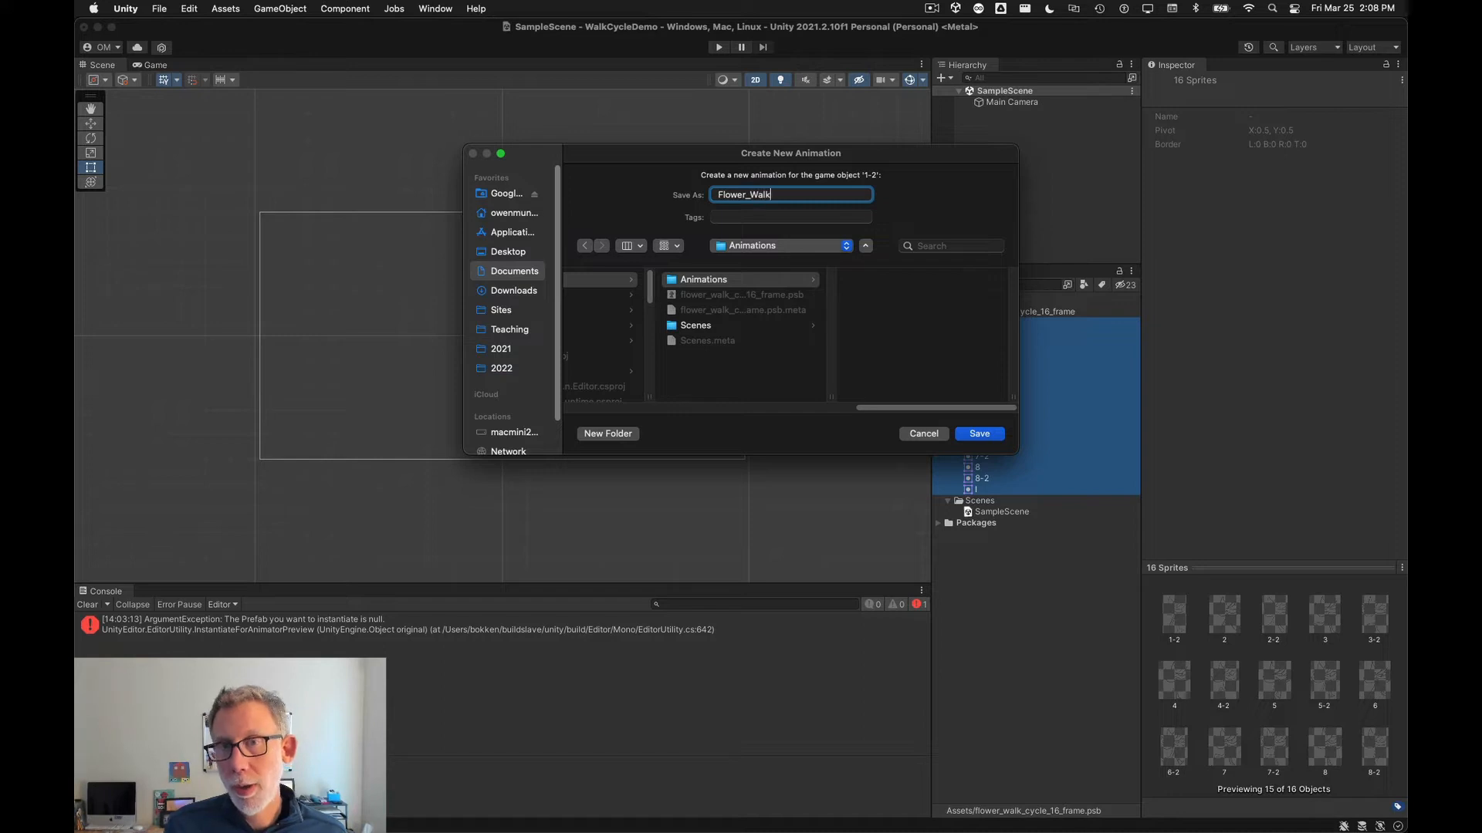
key(Return)
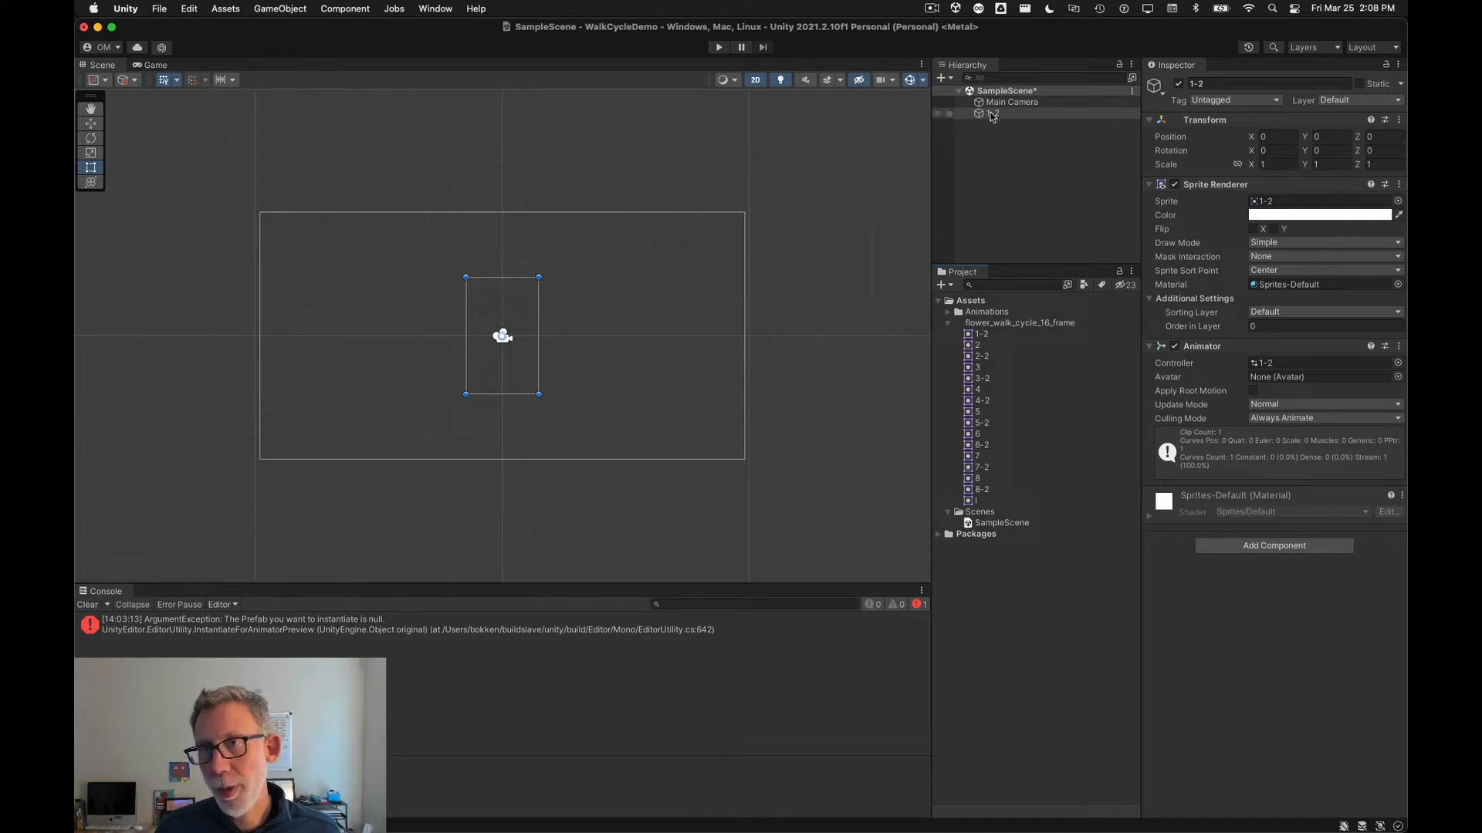
Step: Rename the new sprite GameObject to Flower
click(1192, 83)
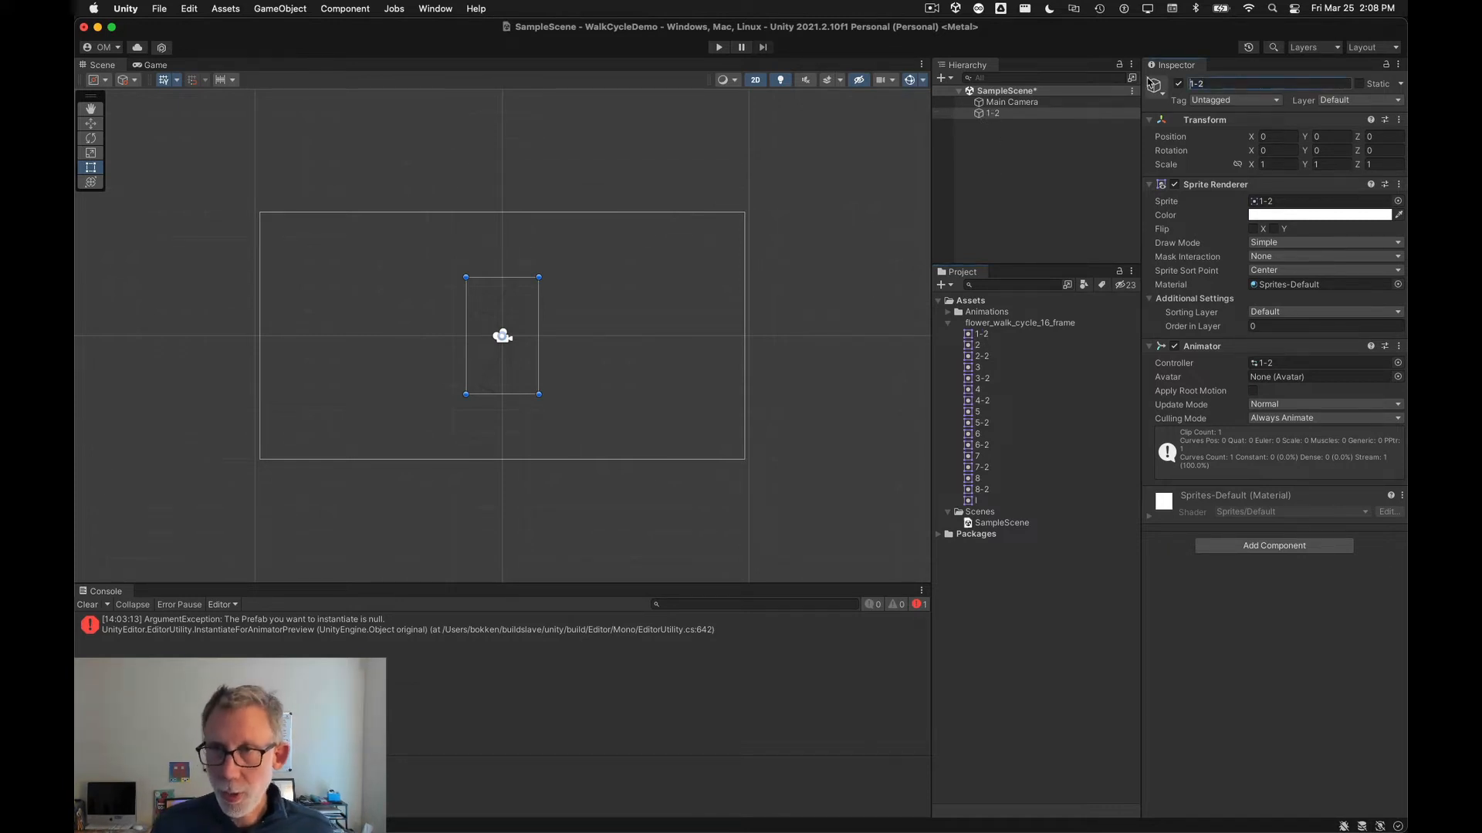
text(Flow)
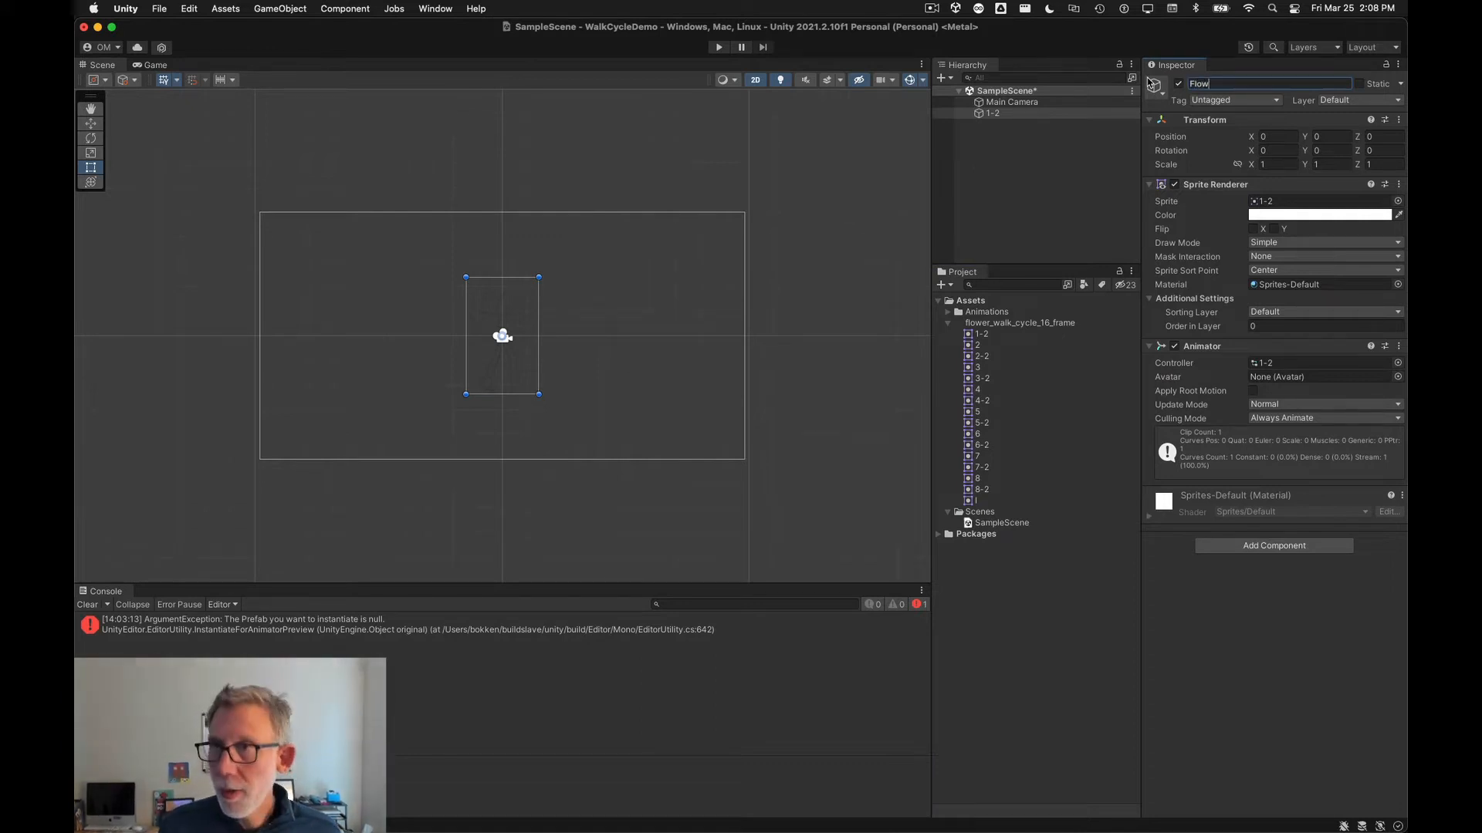
text(er)
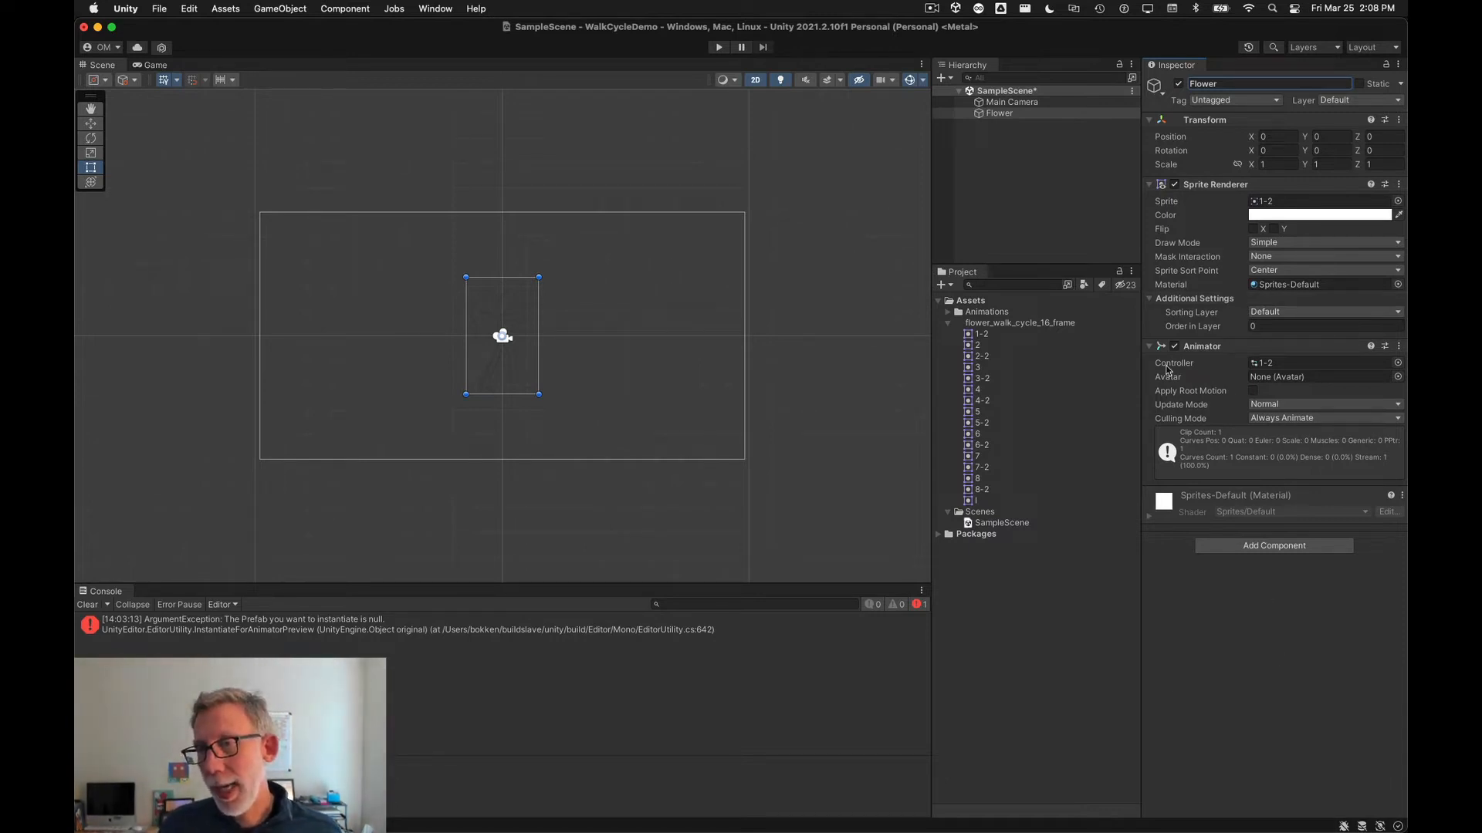
Step: Expand the Animations folder and rename the 1-2 animator controller to Flower_Controller
click(948, 312)
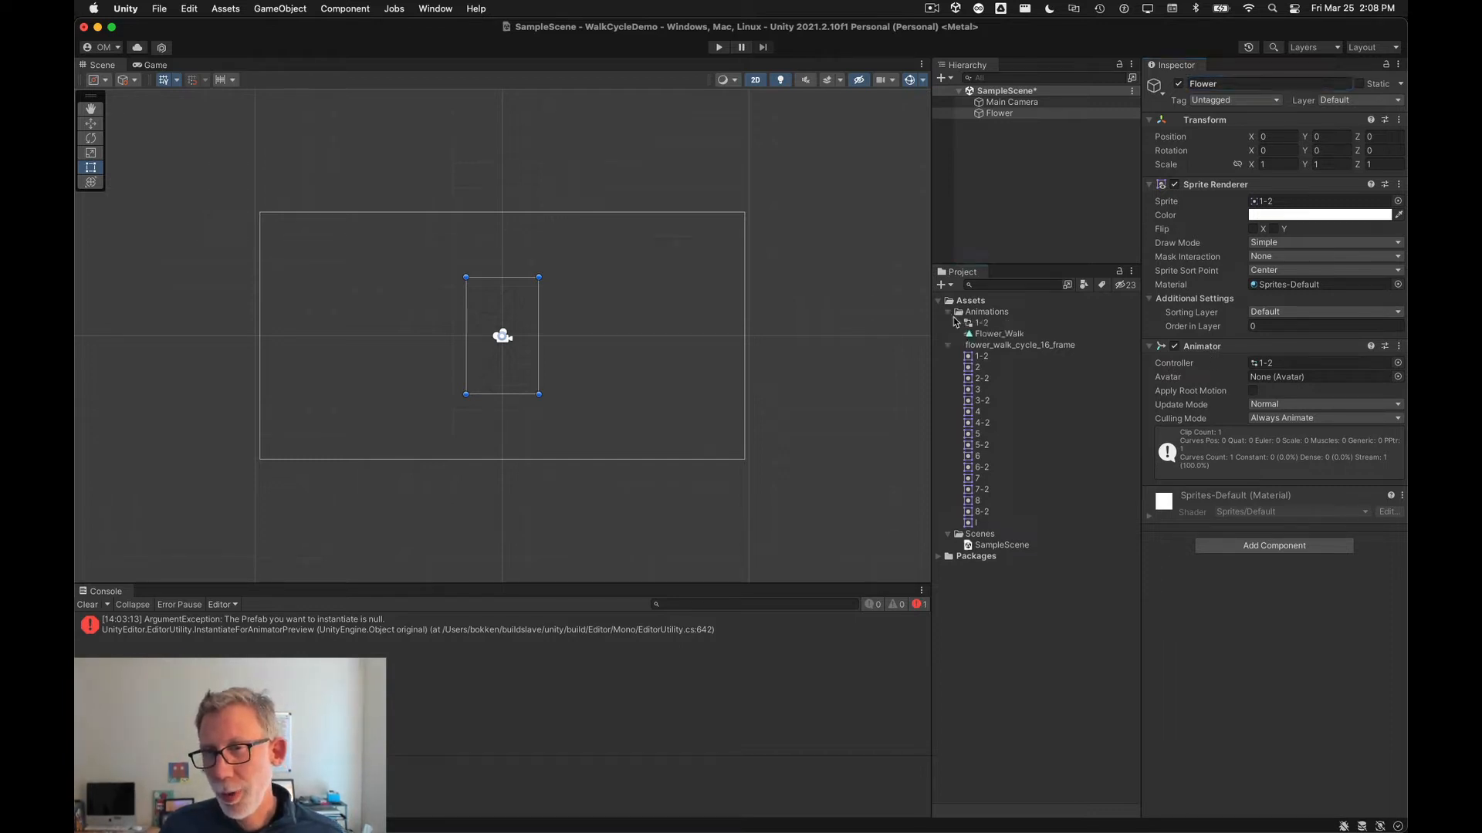
click(999, 334)
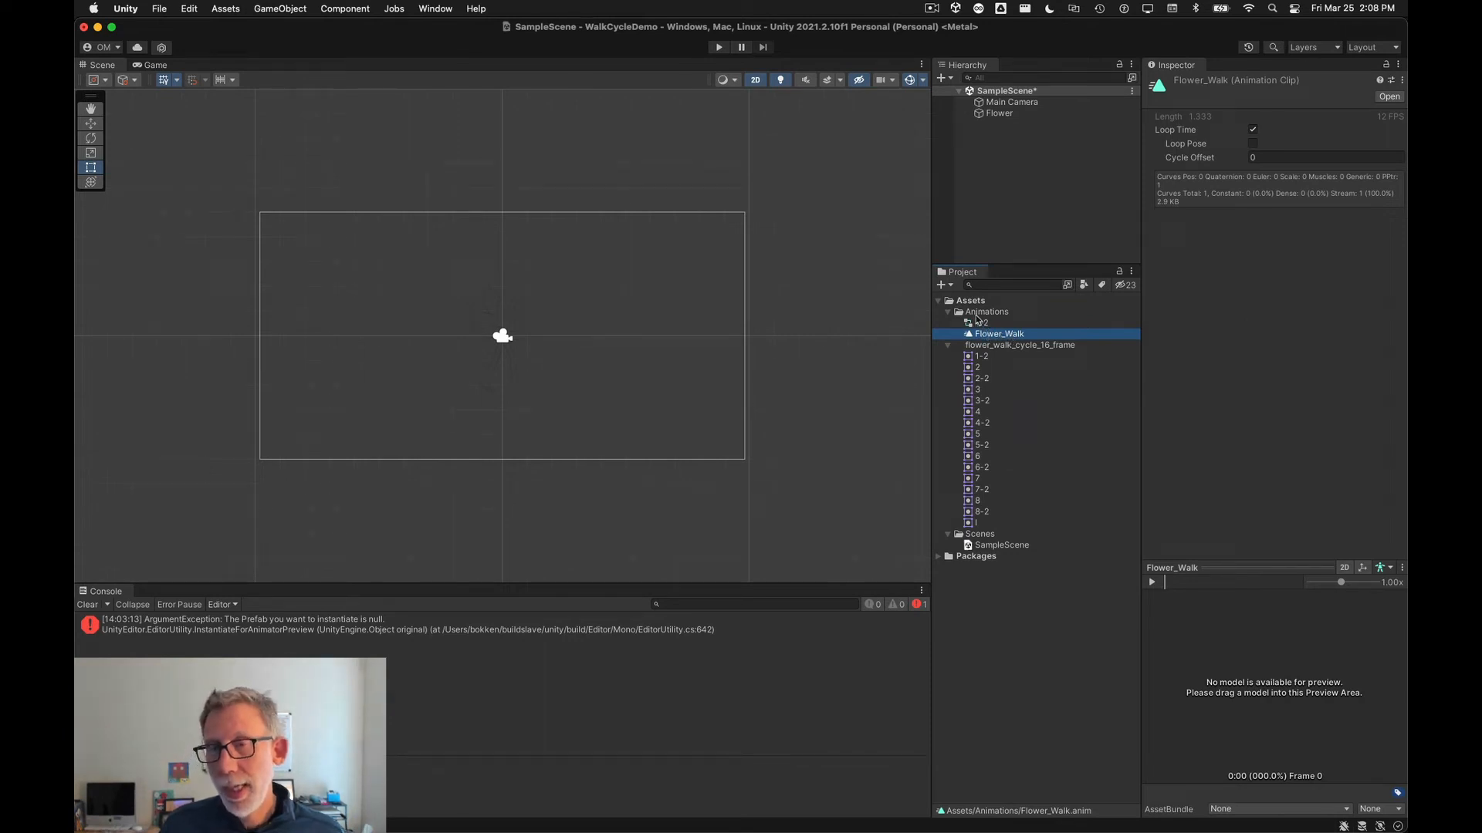
click(982, 324)
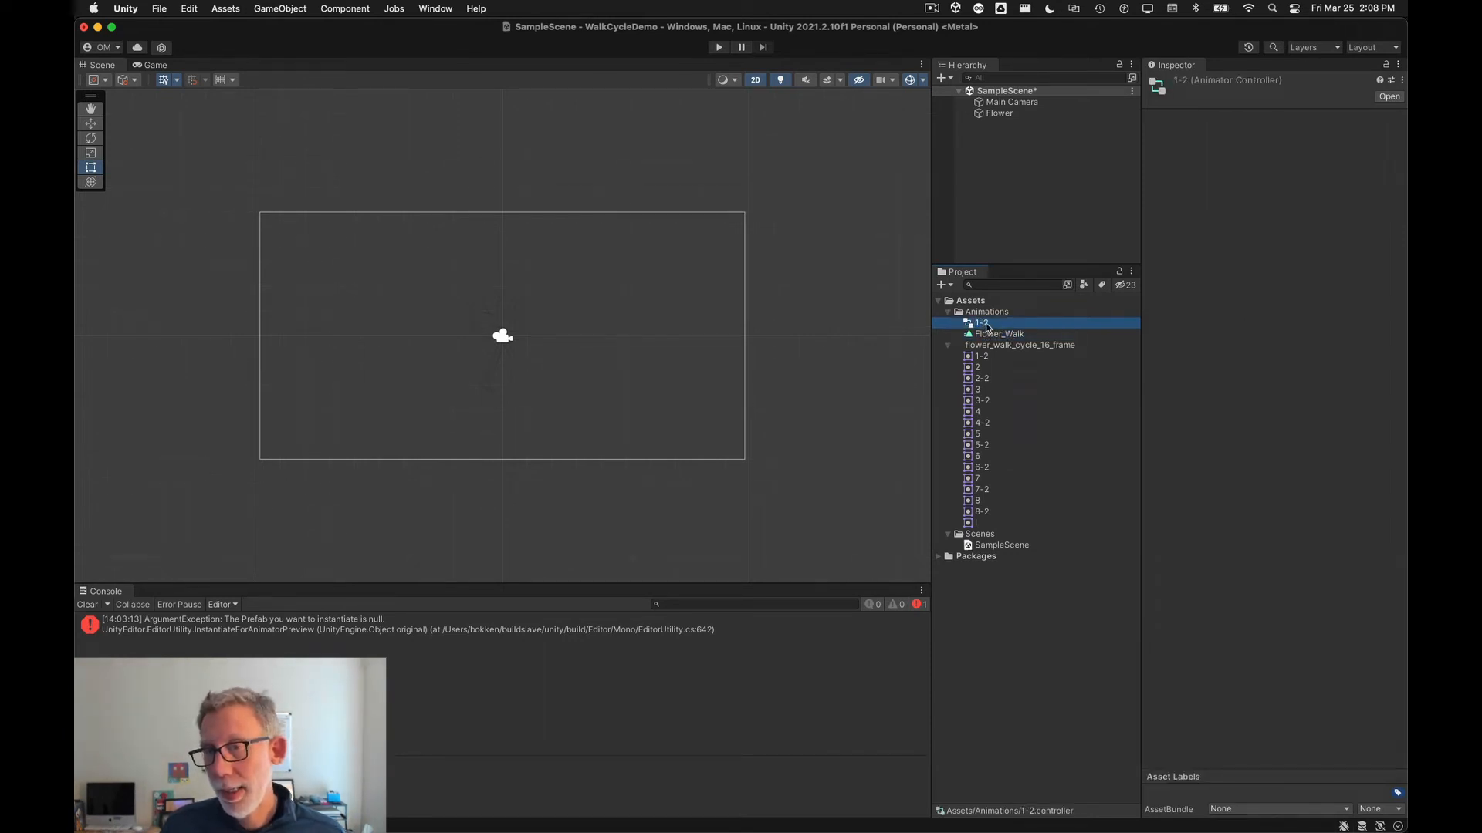
click(986, 324)
text(Fl)
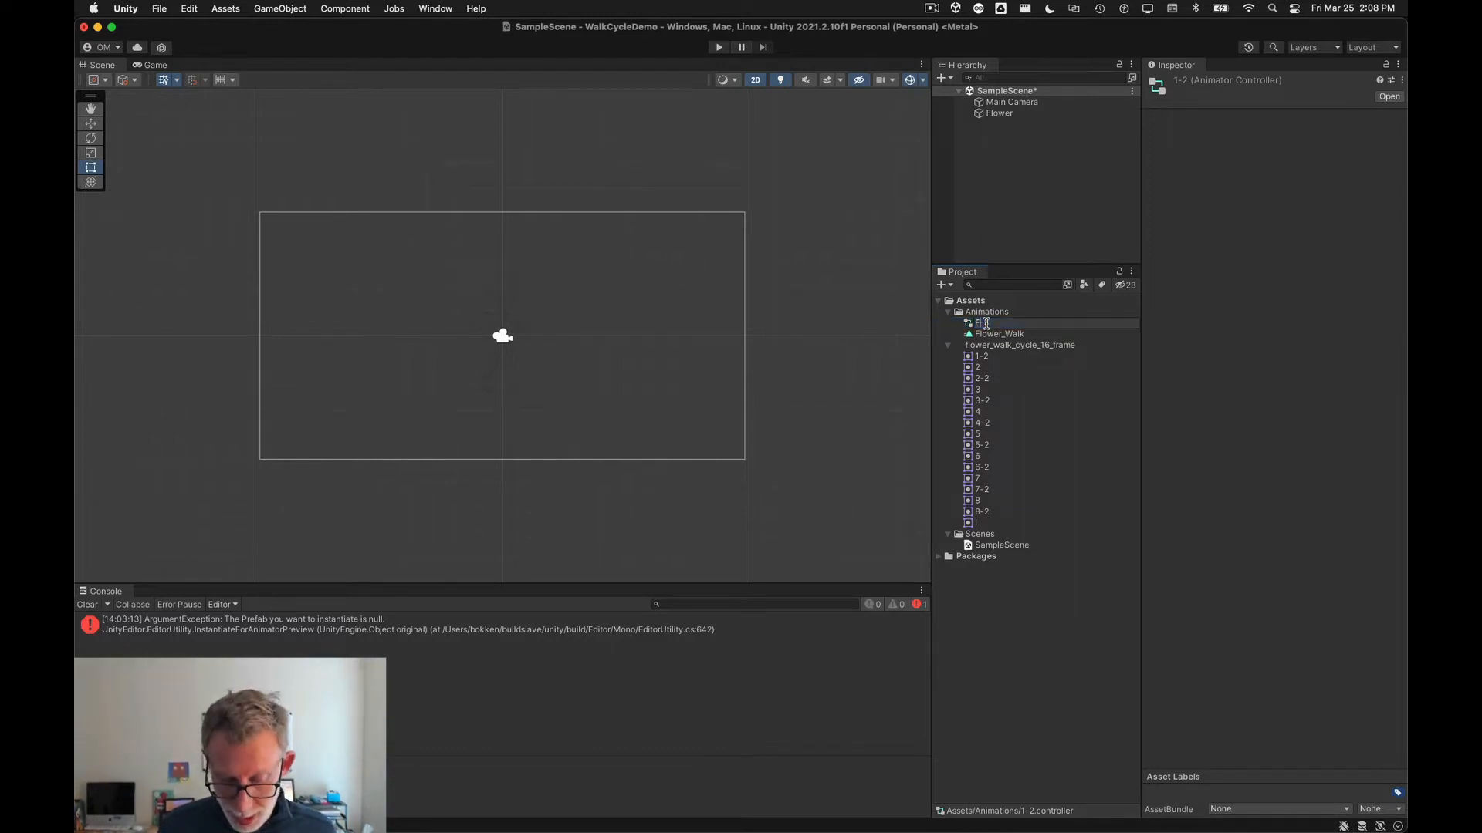
text(ower_Controller)
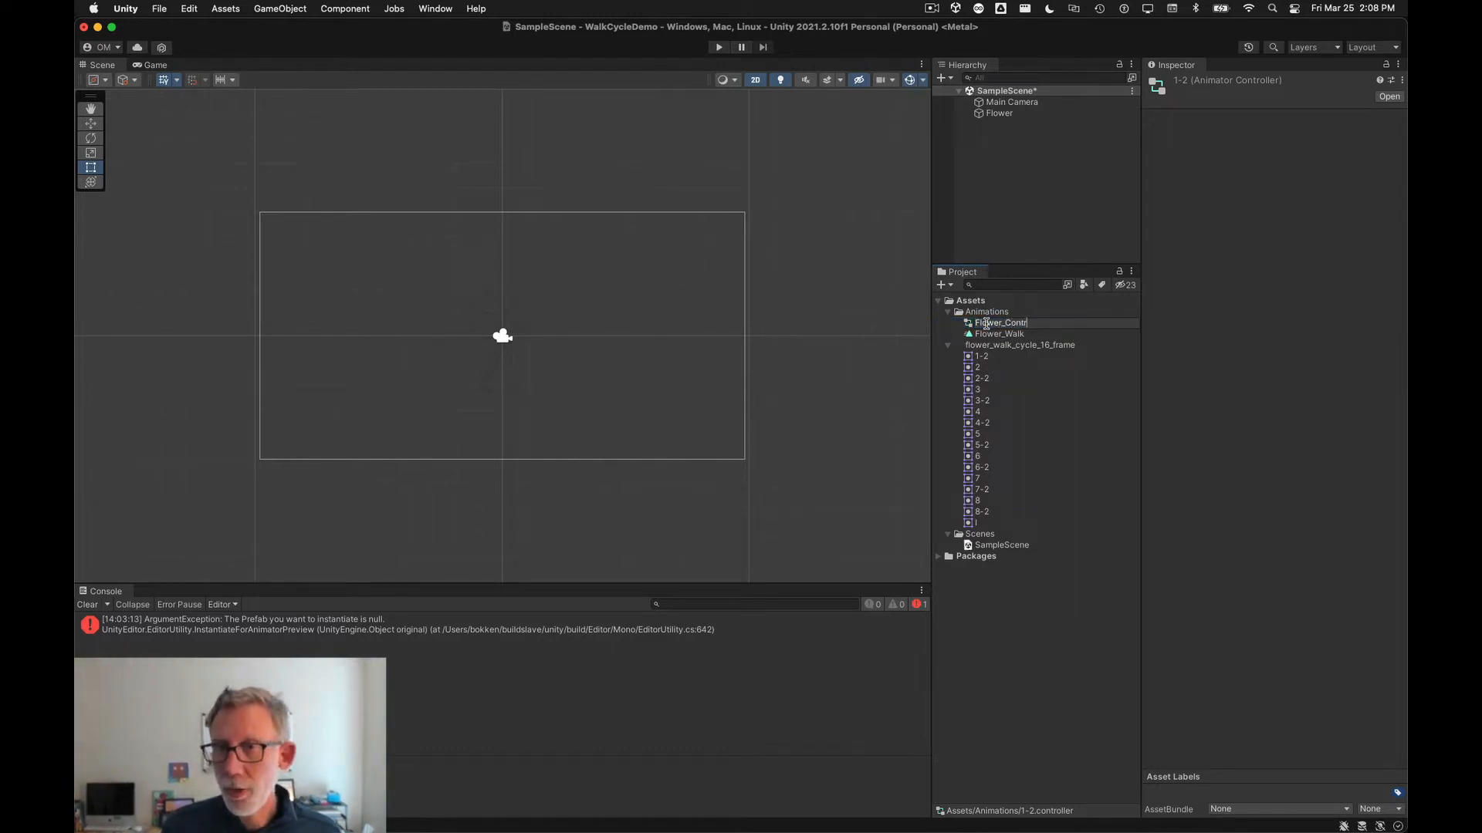
key(Return)
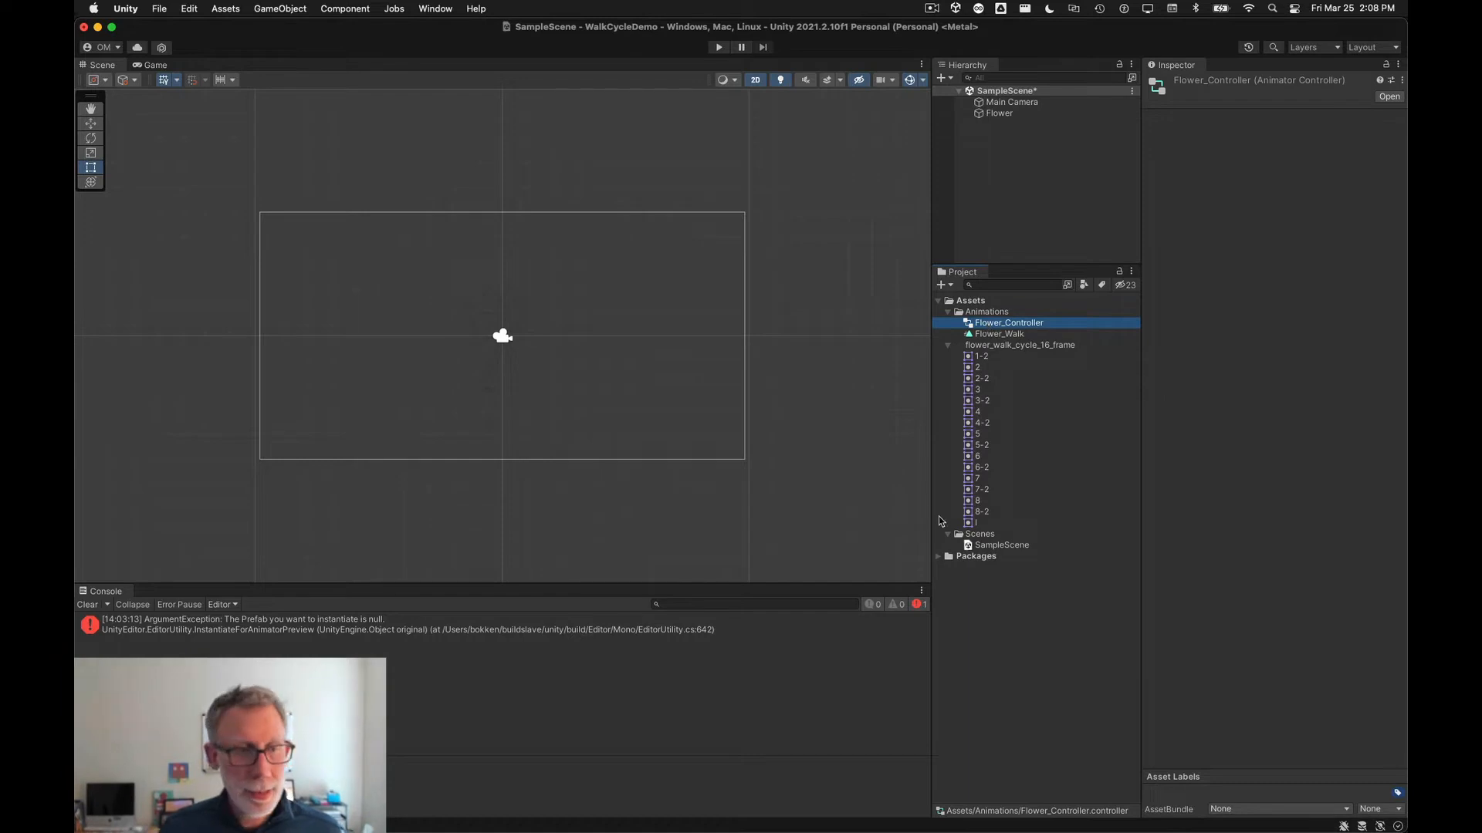
Step: Open the Animation and Animator windows and dock them in the lower panel beside the Console
click(437, 9)
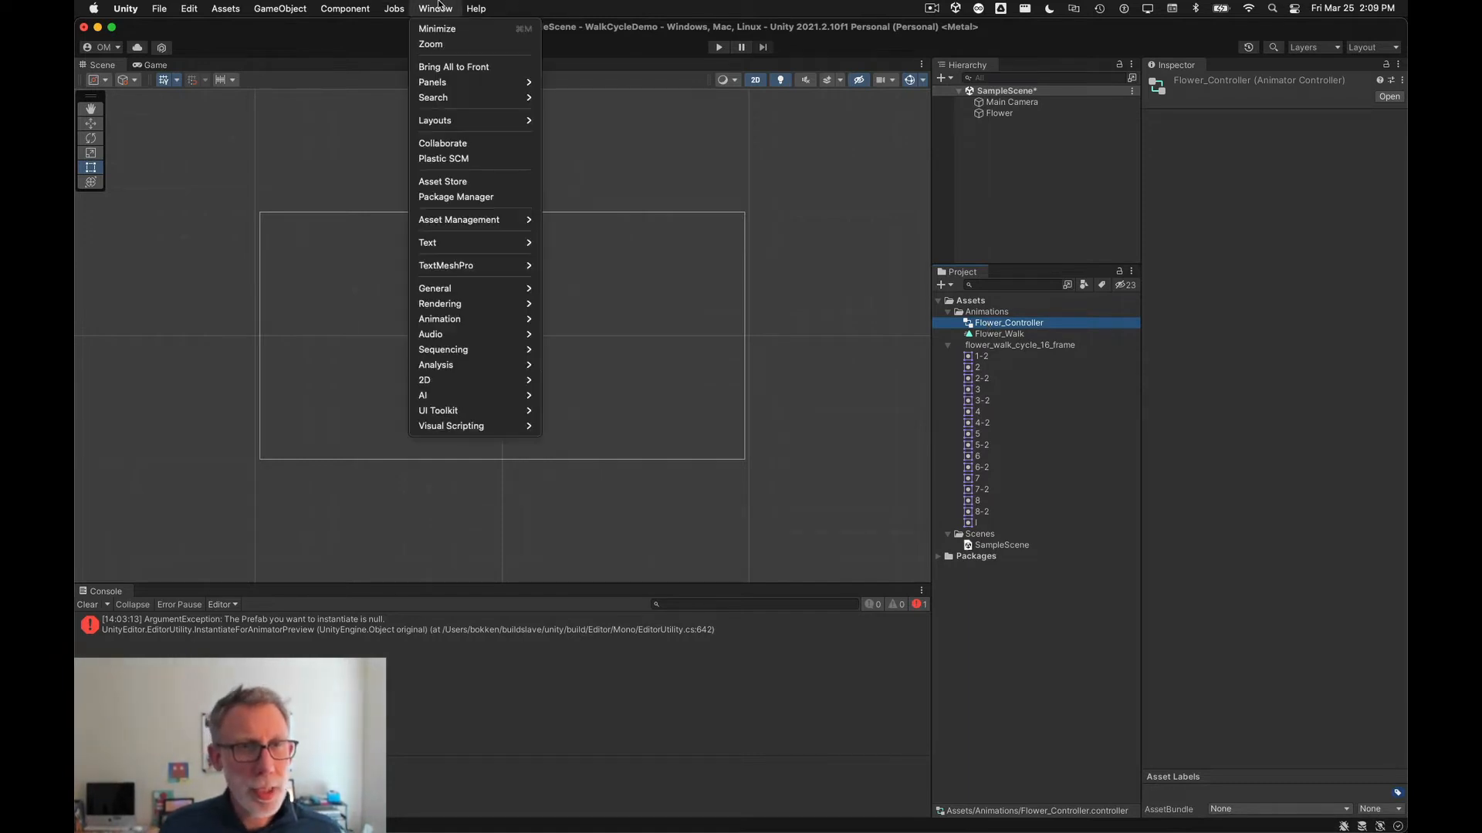
mouse_move(496, 319)
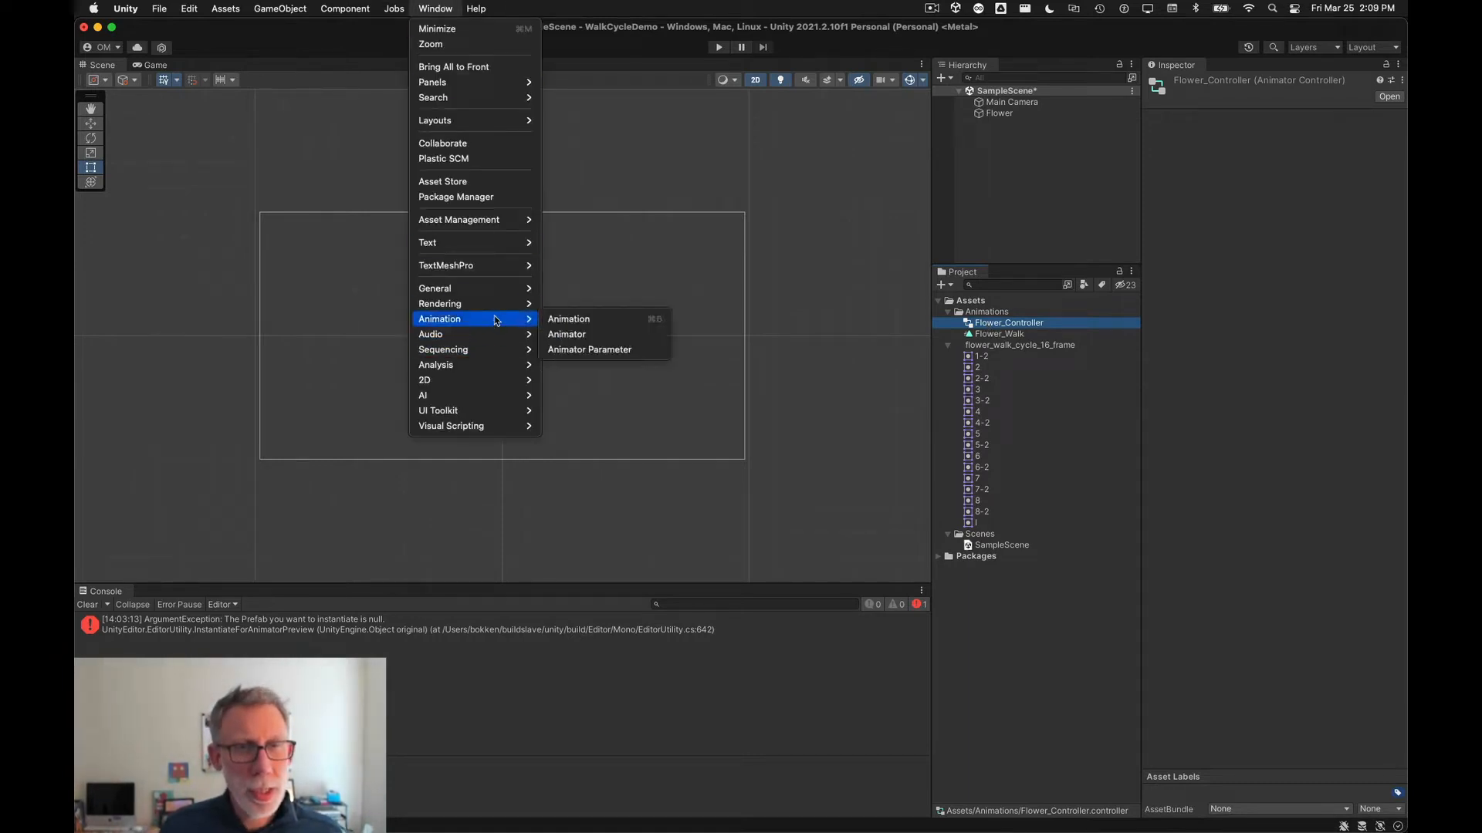
click(570, 321)
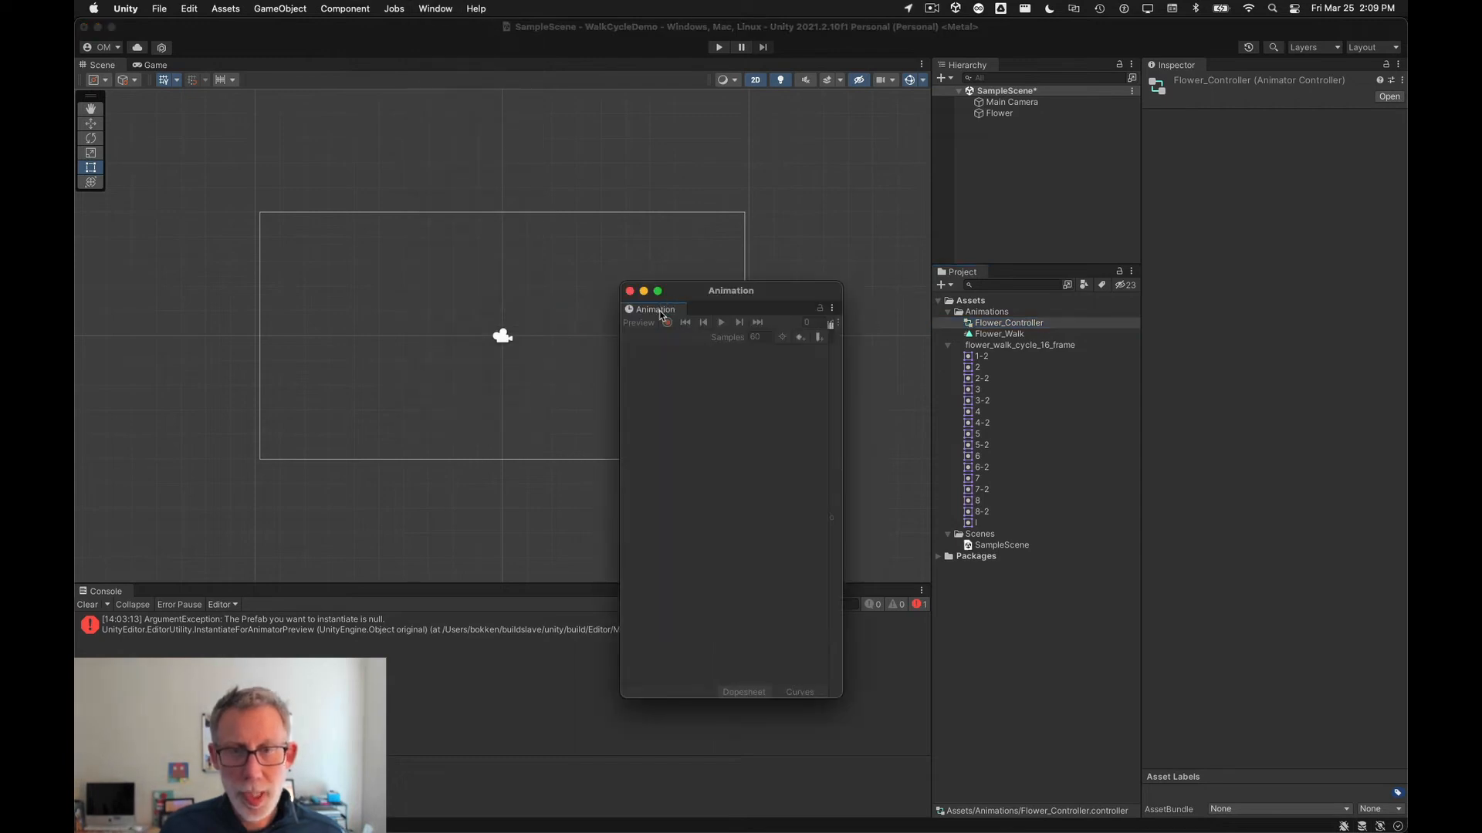
drag(660, 310, 255, 455)
click(436, 9)
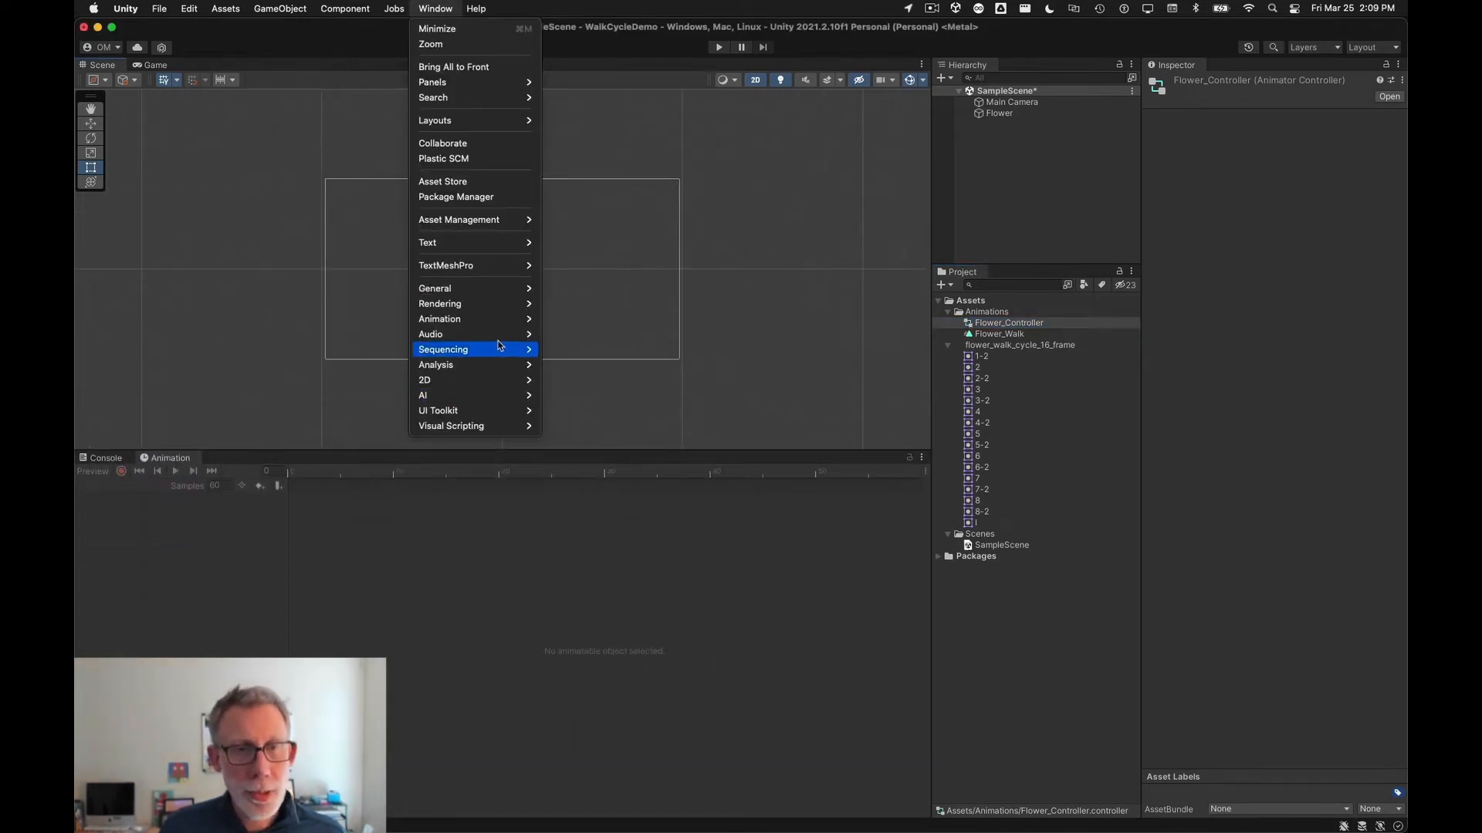
mouse_move(501, 327)
click(571, 334)
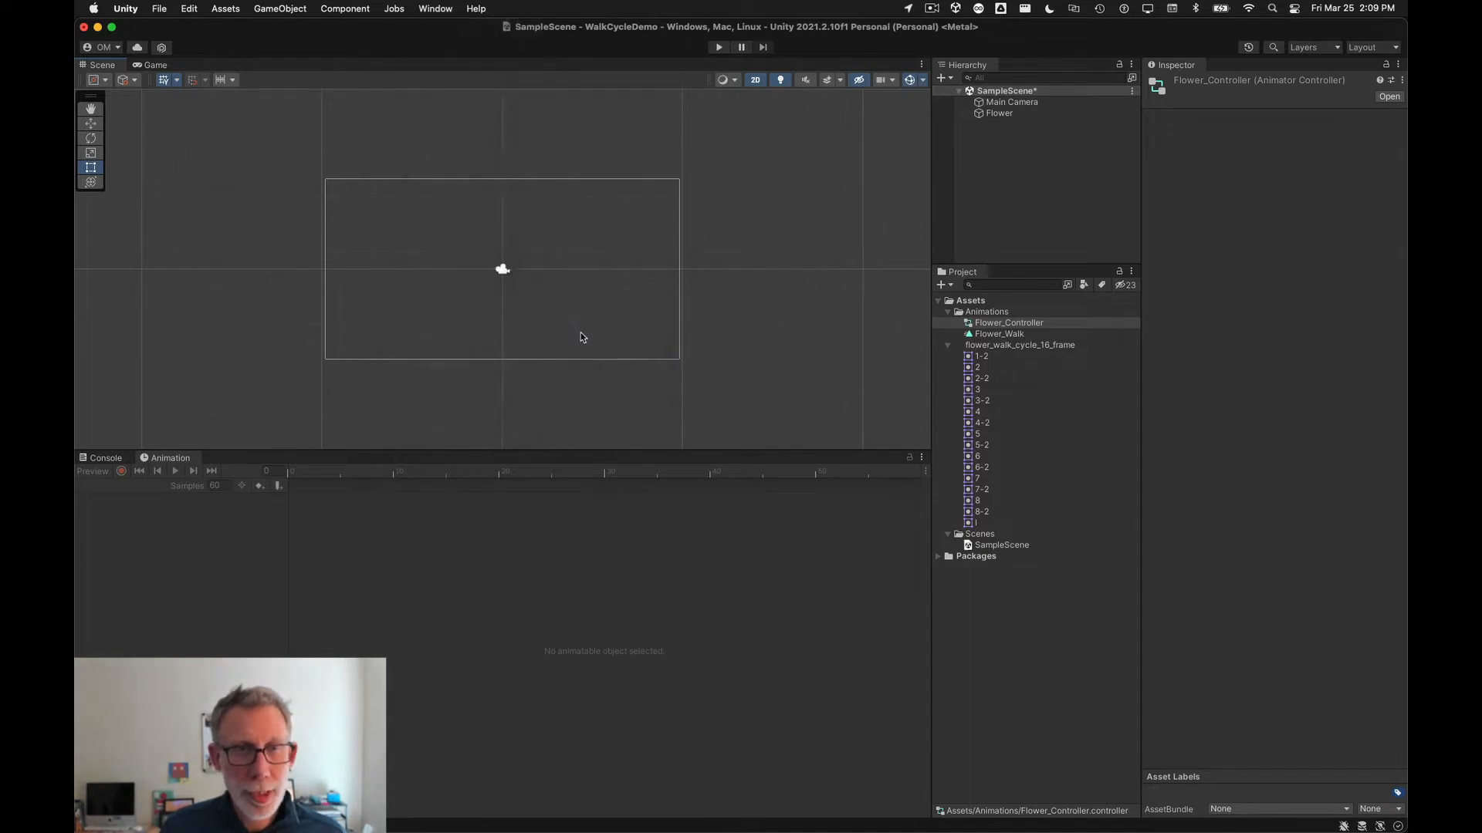
drag(210, 65, 328, 414)
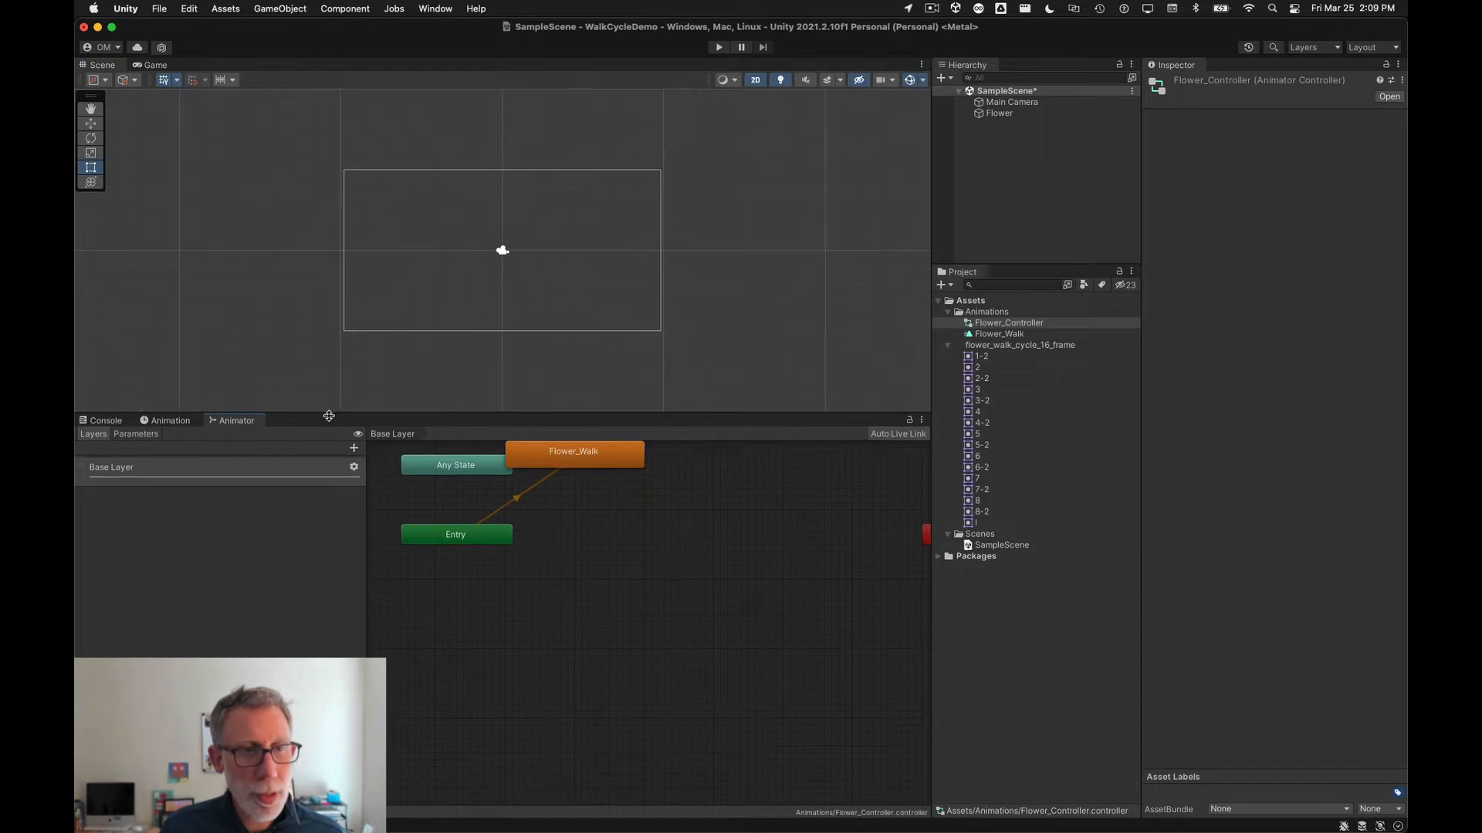
Step: Select the Flower object and check its Flower_Walk clip in the Animation window
click(1028, 116)
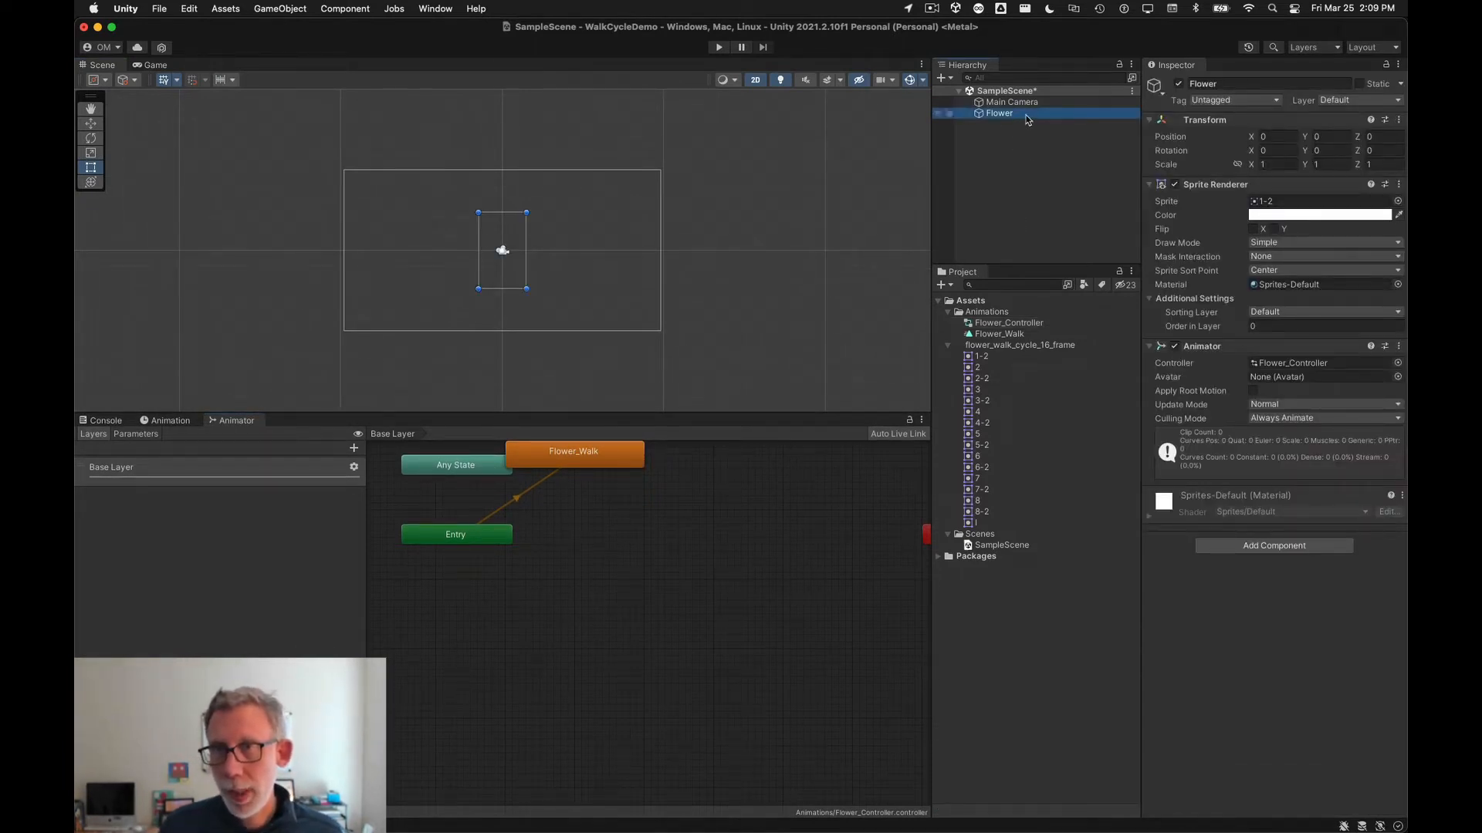
click(171, 421)
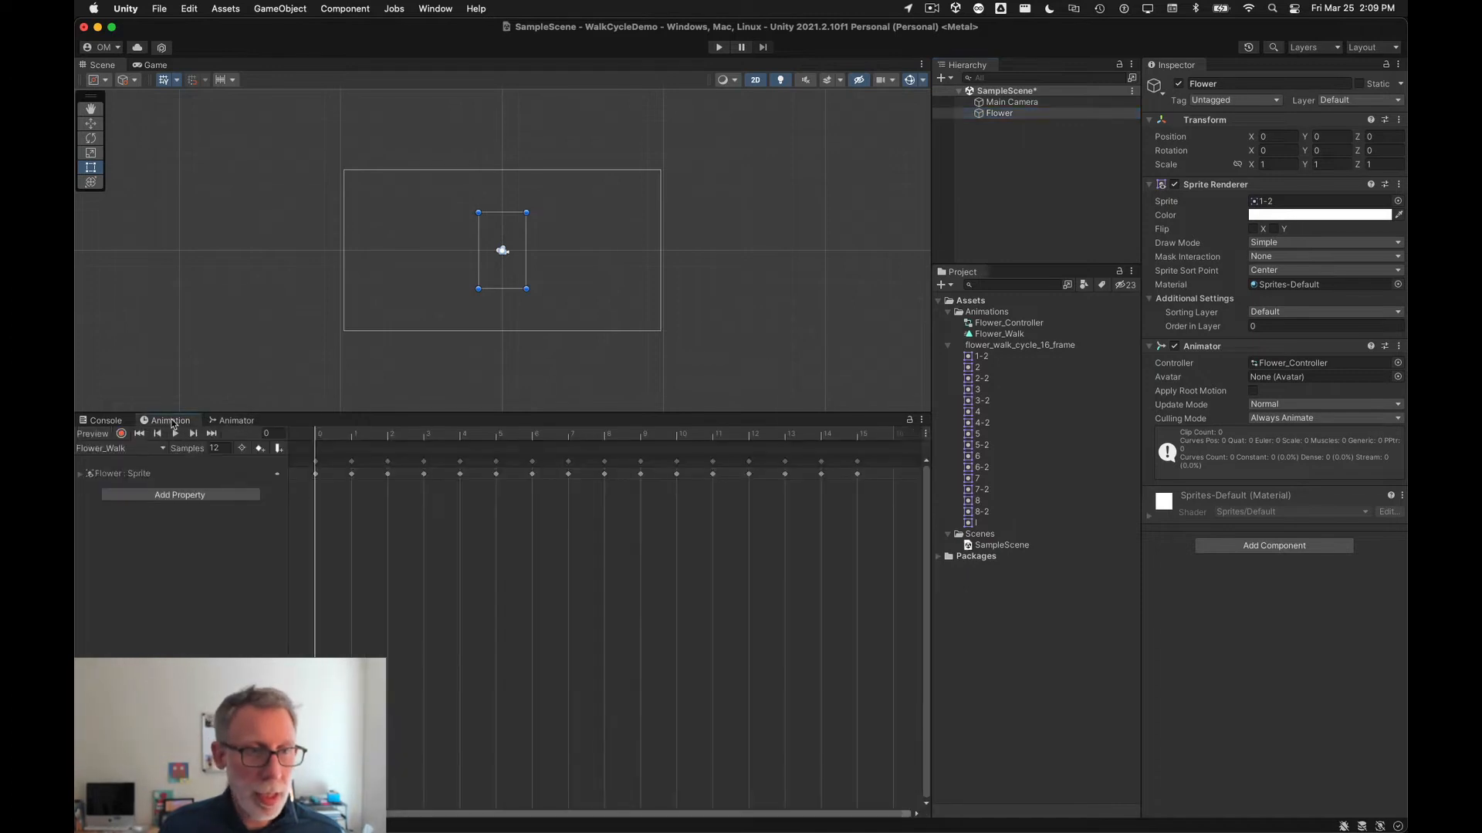
click(163, 450)
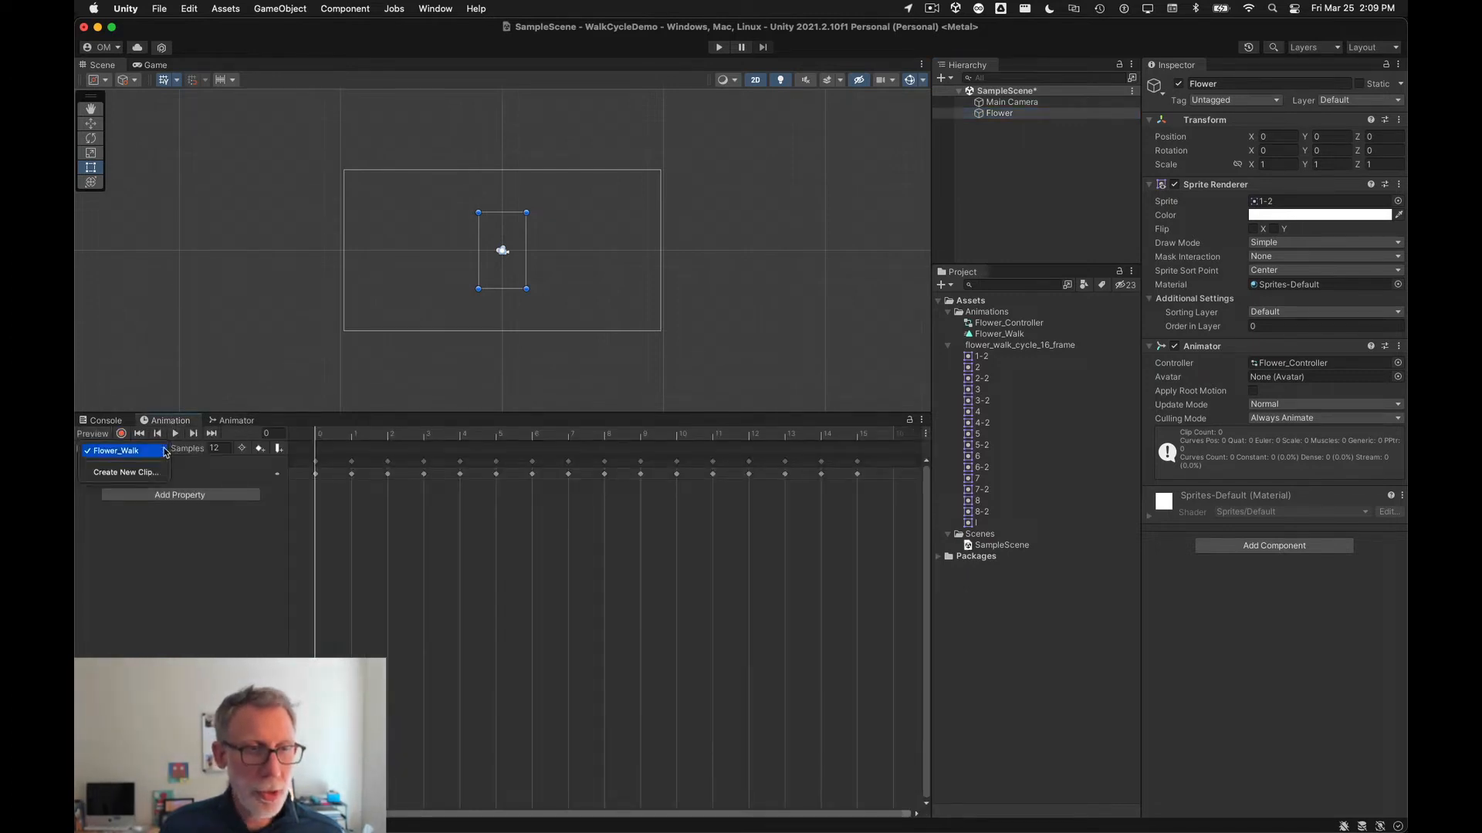
click(124, 452)
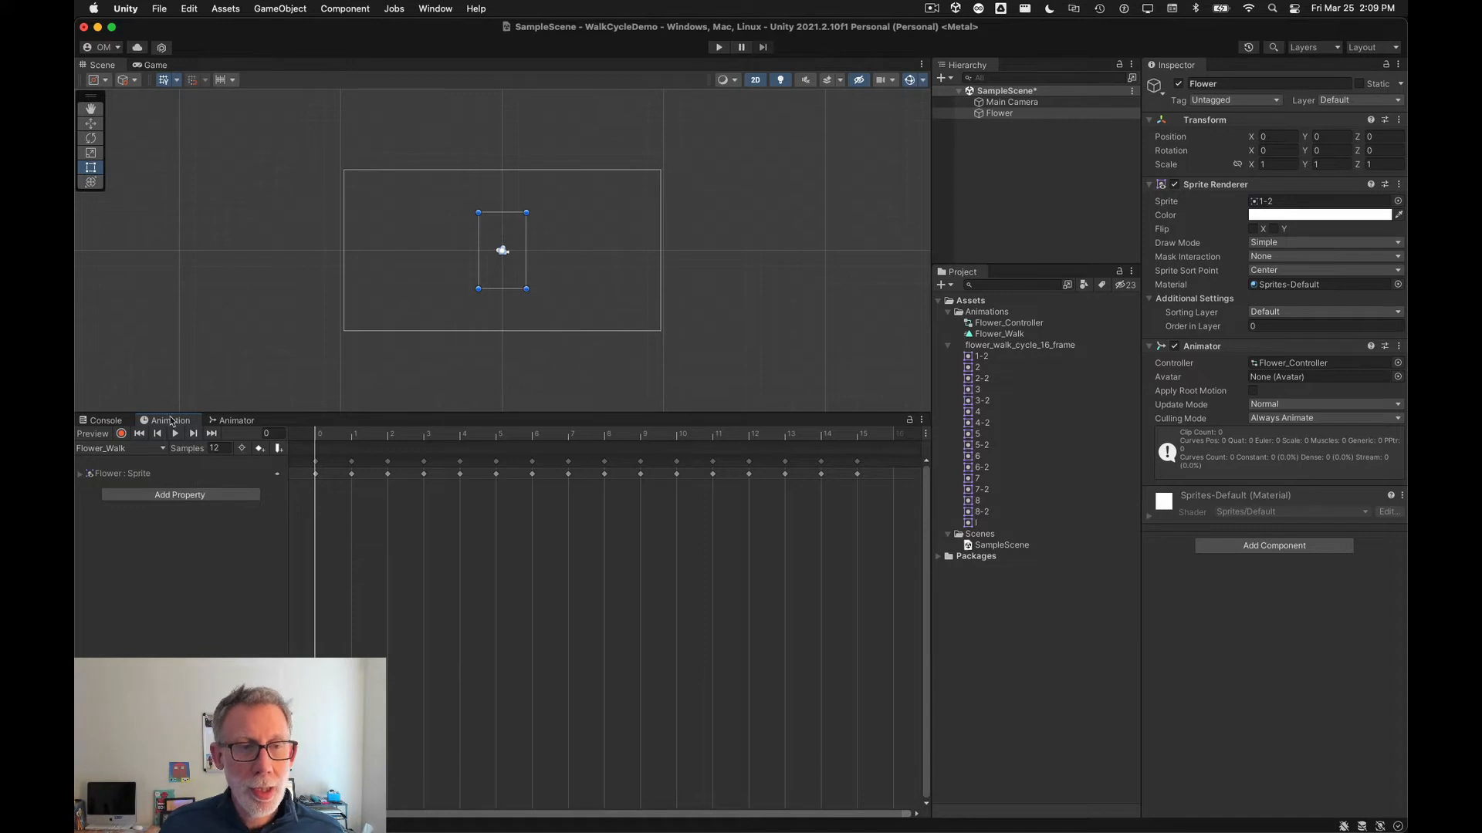
Step: In the Animator graph, reposition the Flower_Walk state node to the right of Entry
click(235, 422)
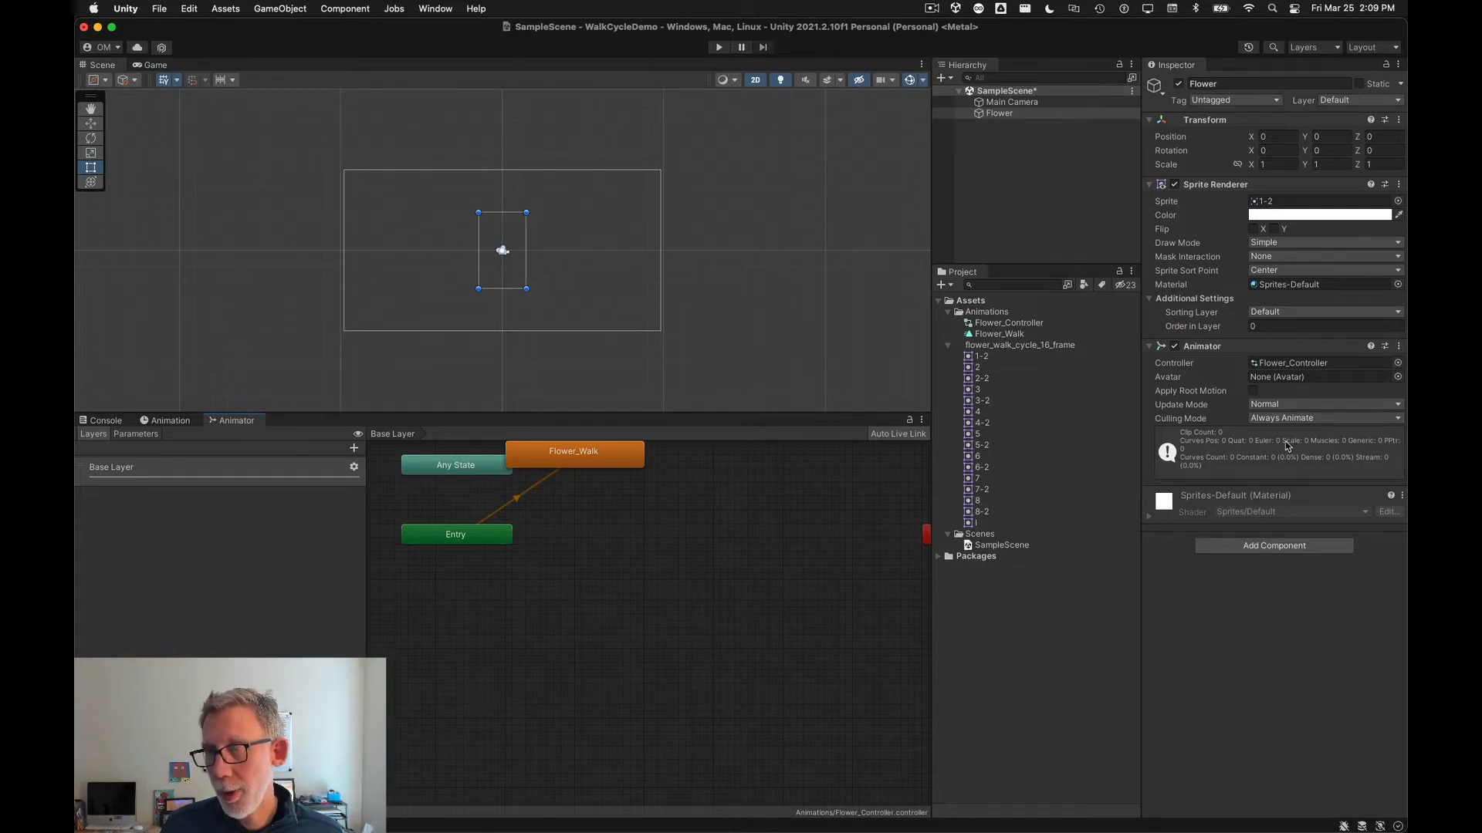
click(1327, 365)
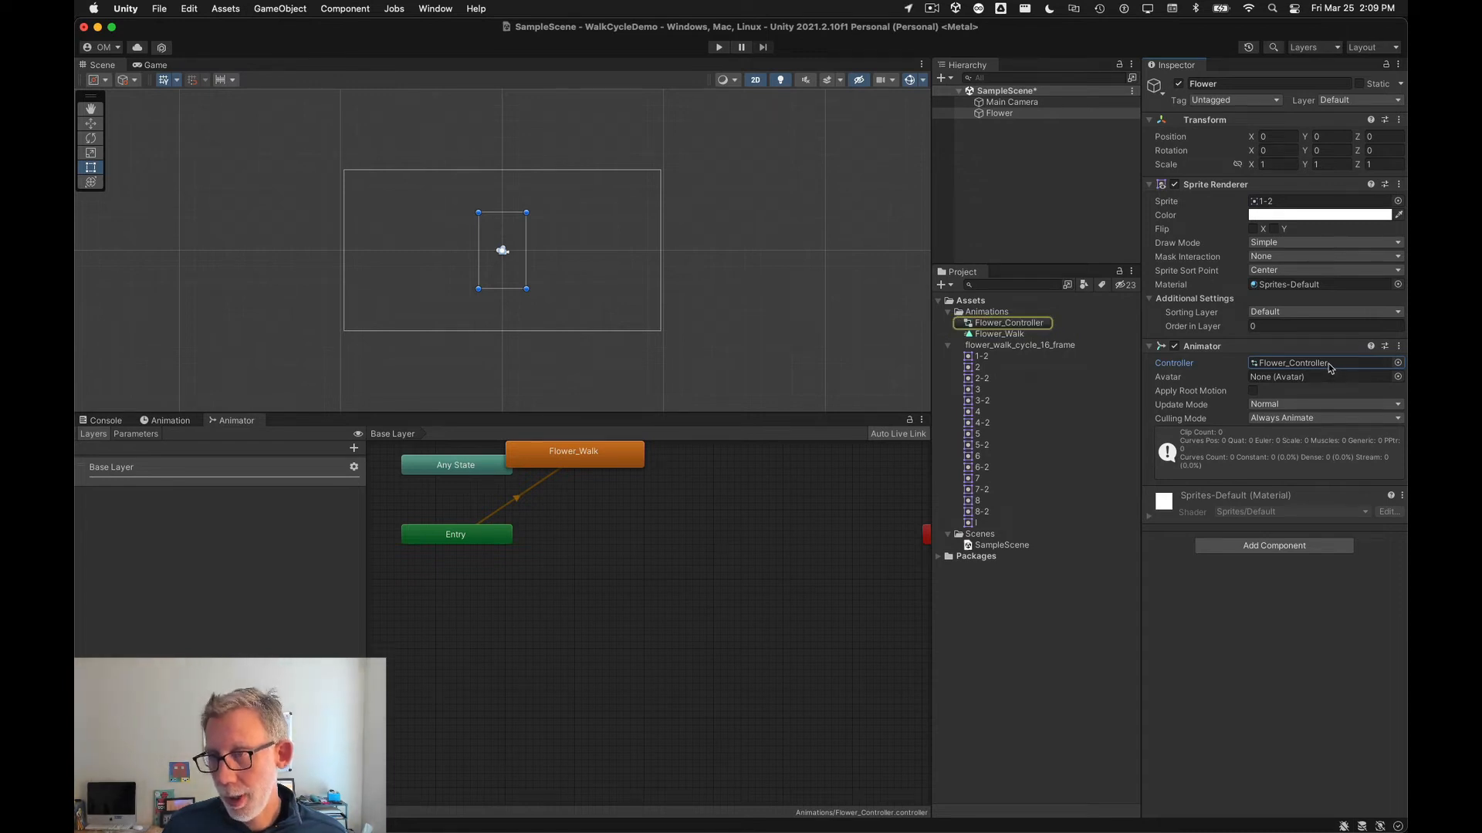
drag(575, 456, 676, 550)
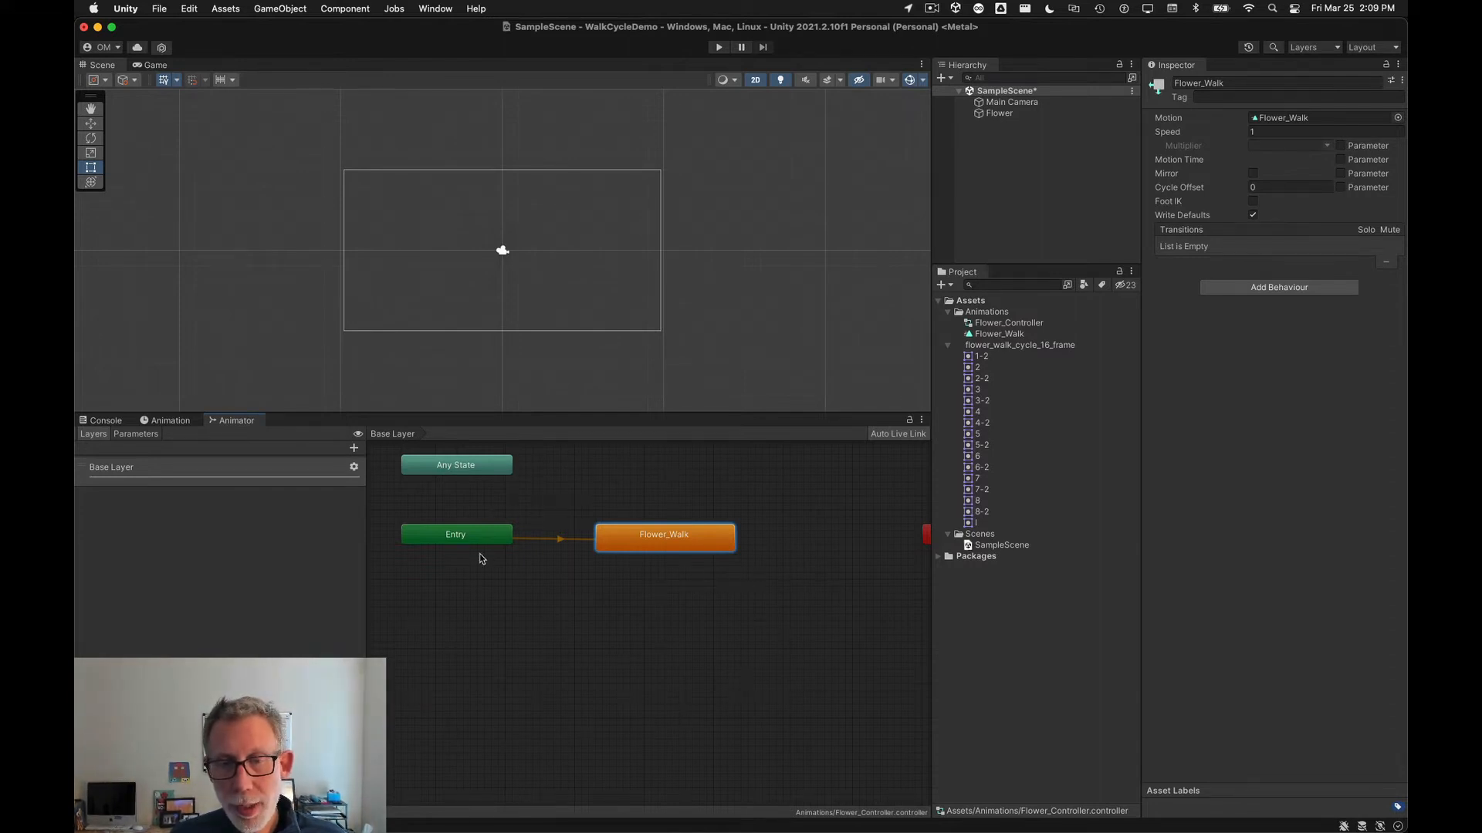
drag(690, 547, 696, 571)
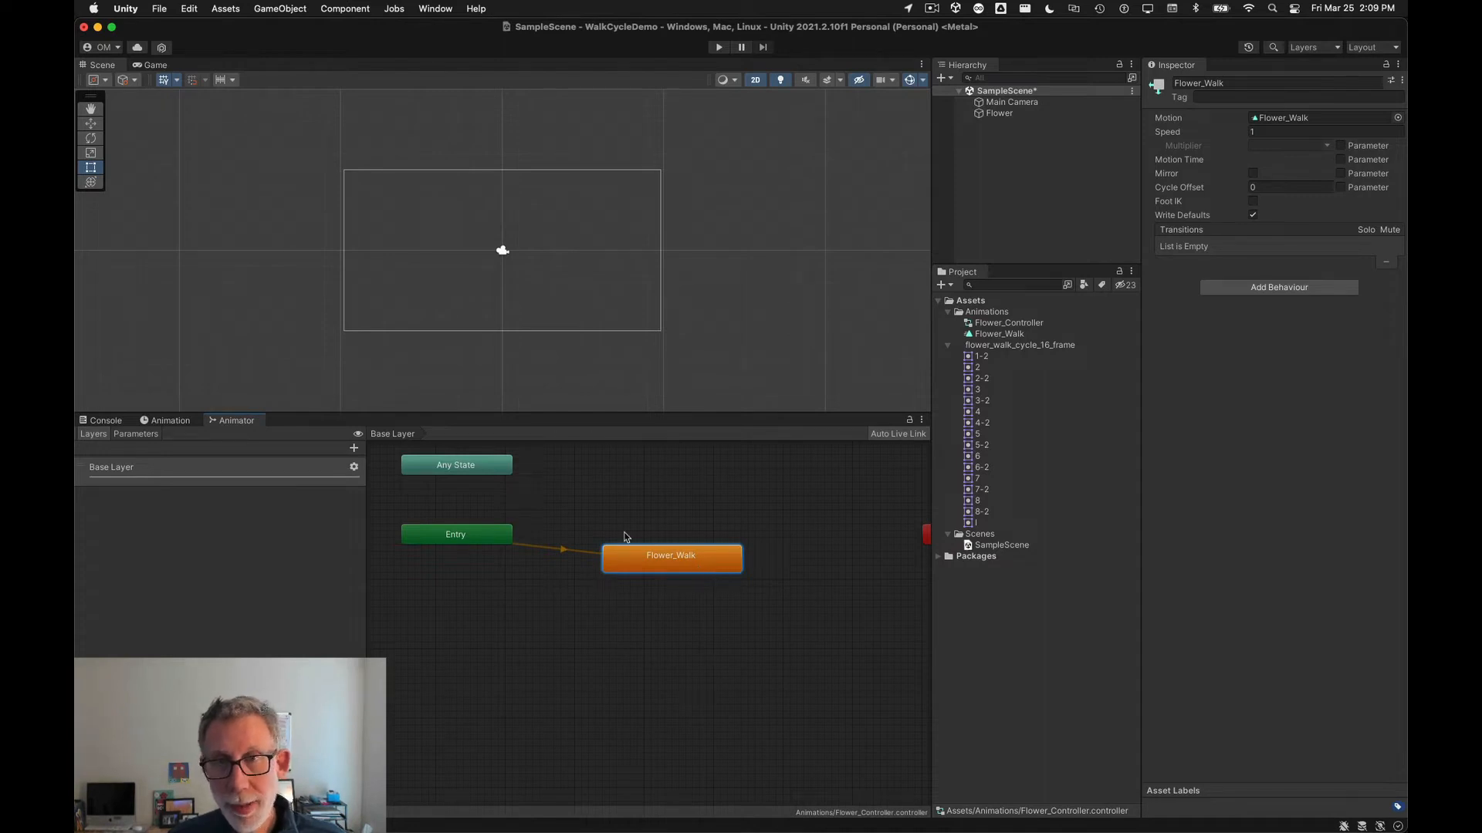
Step: Expand the Flower: Sprite property track in the Animation window
click(169, 421)
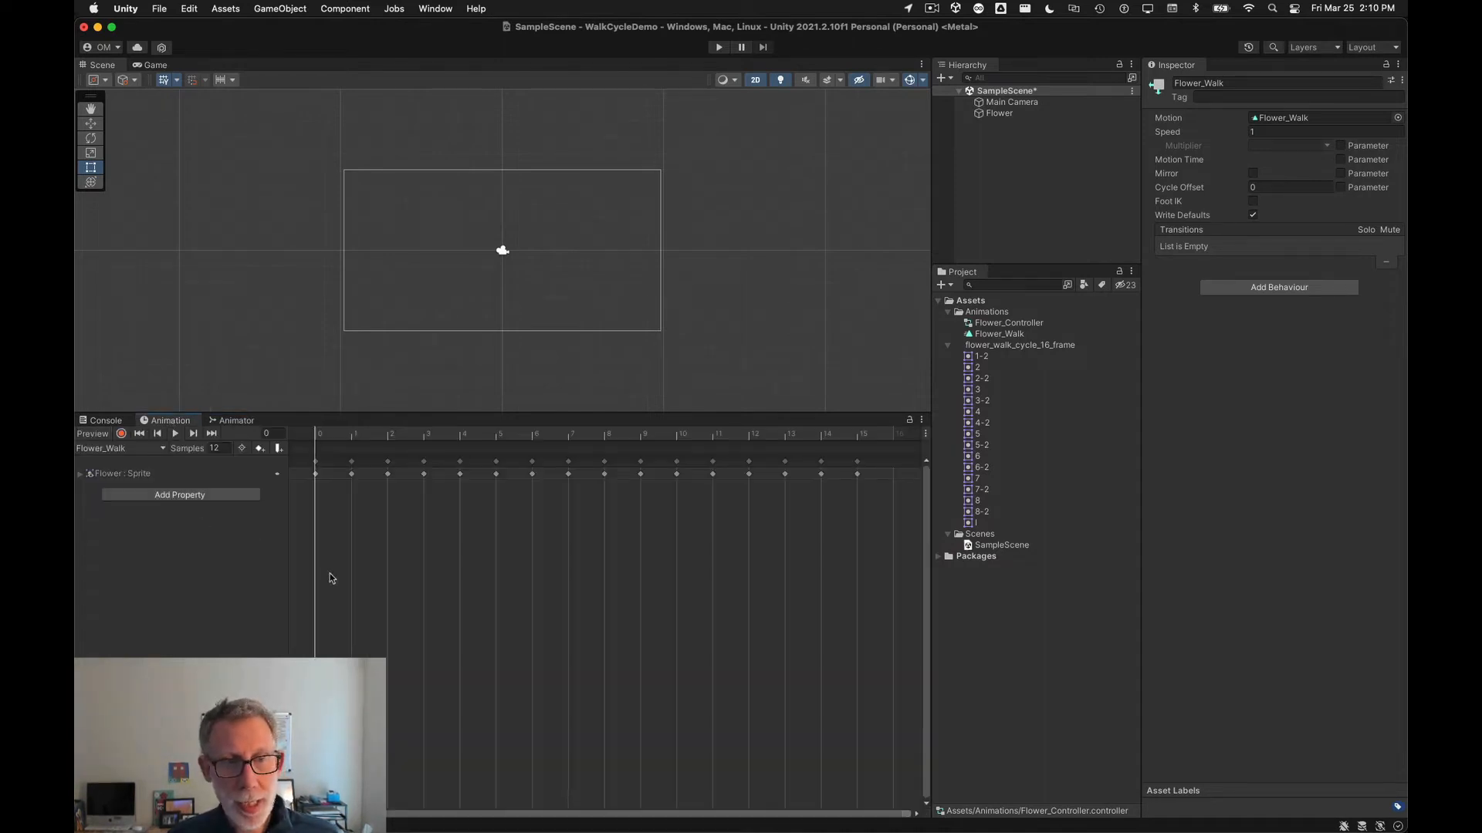
click(80, 474)
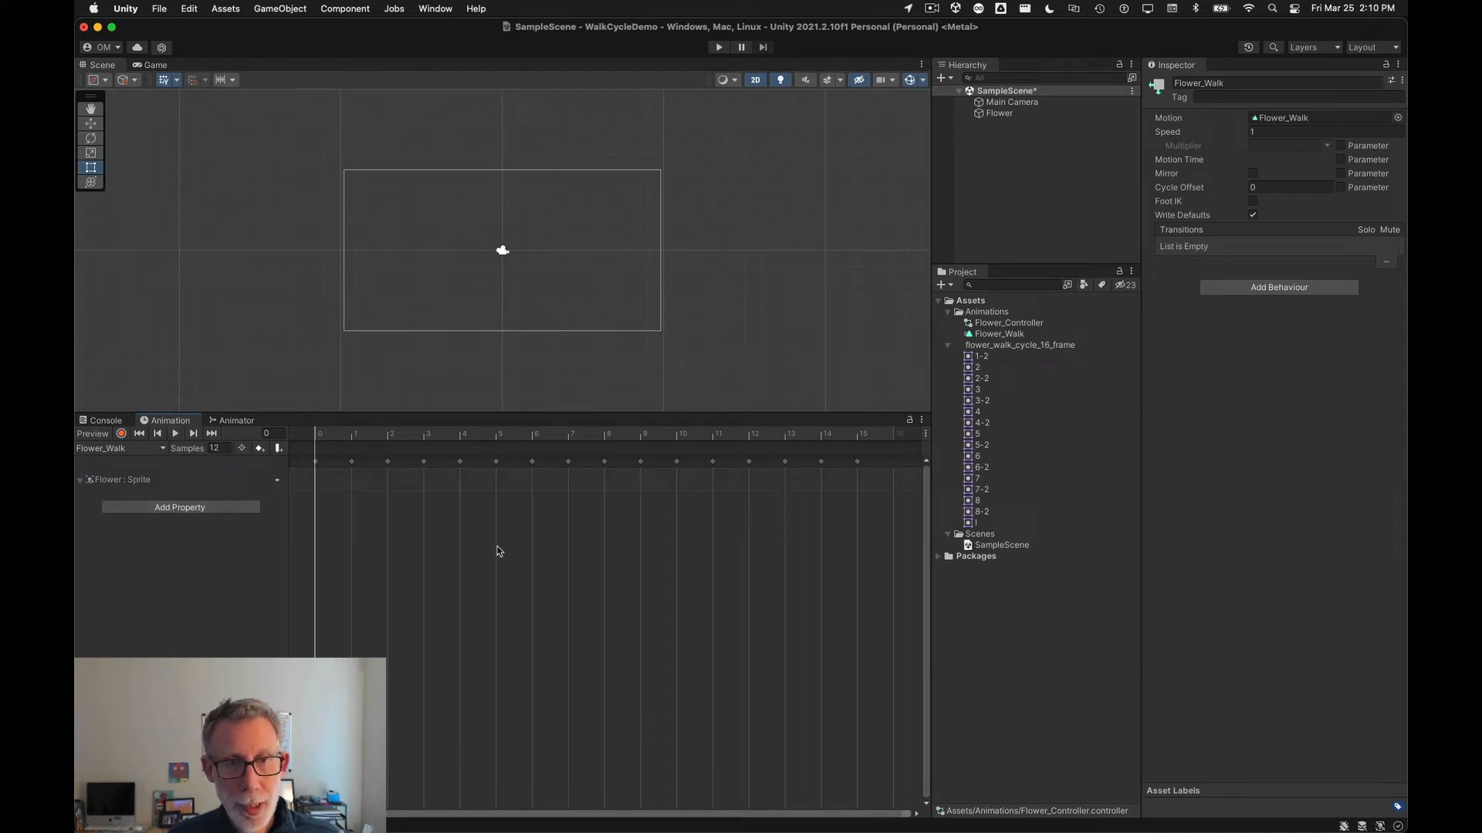
Step: Play and stop the Flower_Walk animation preview in the Scene view
scroll(497, 258, up, 6)
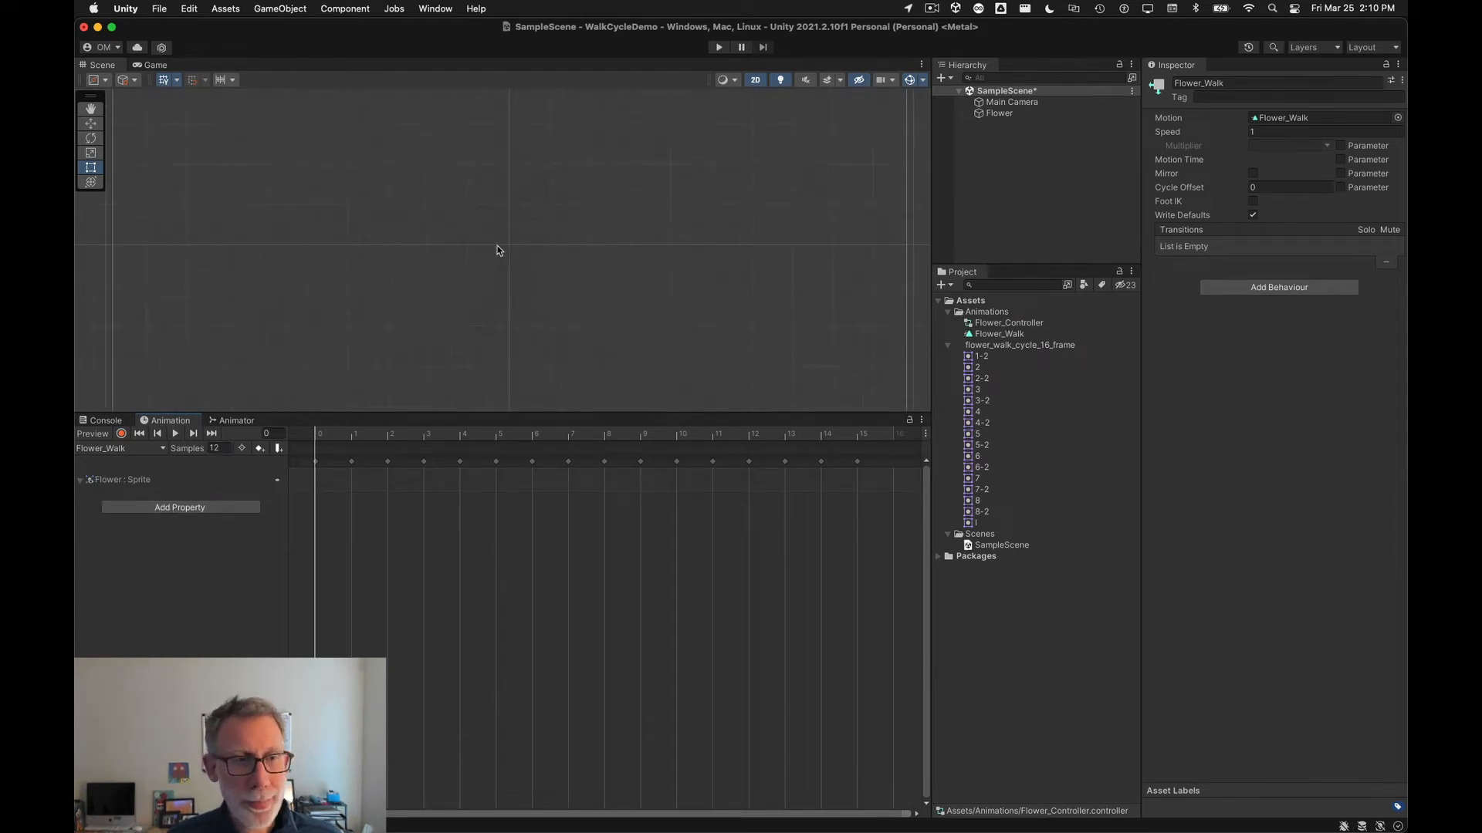
click(176, 434)
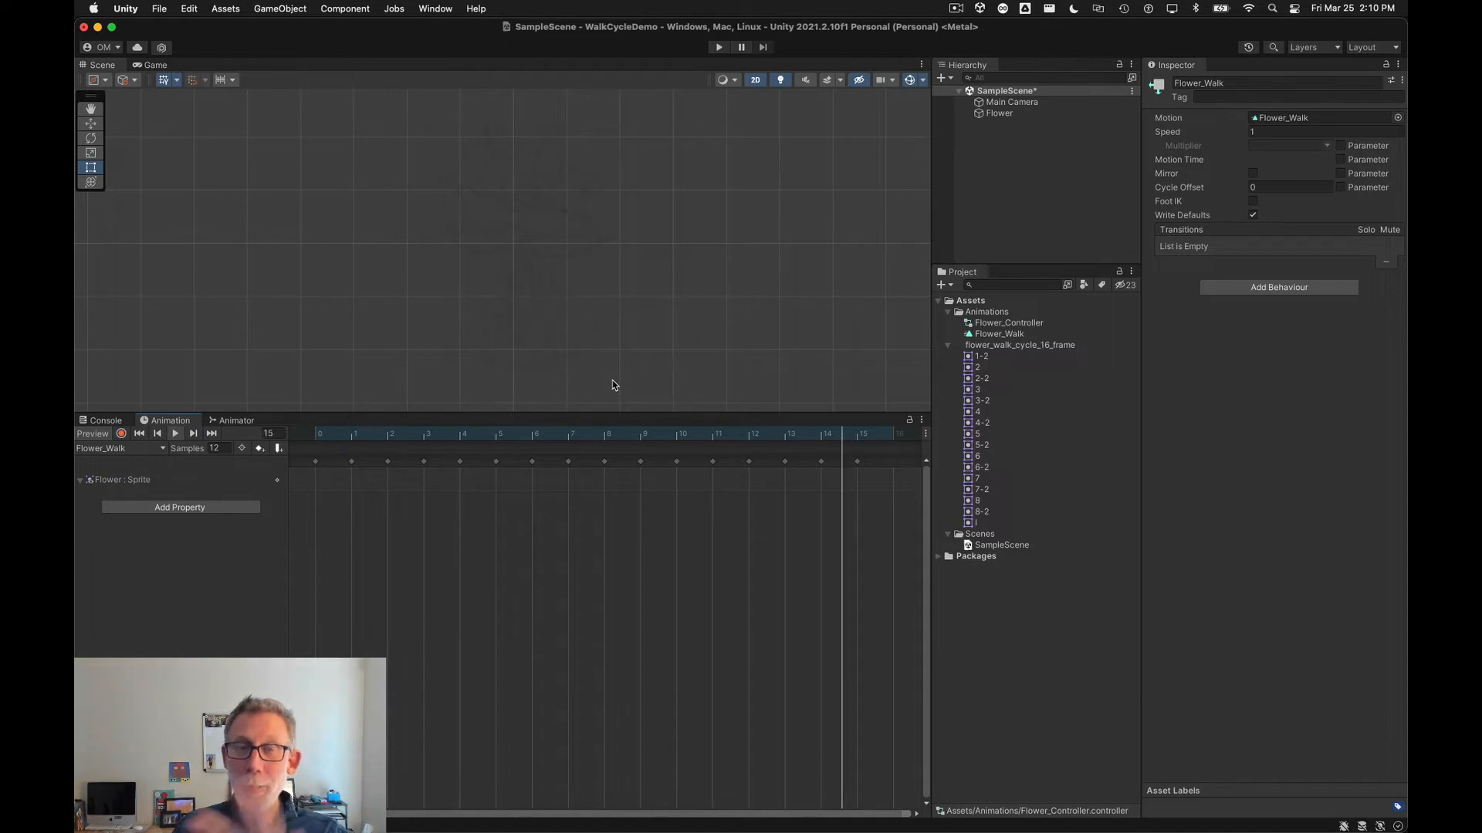
click(175, 436)
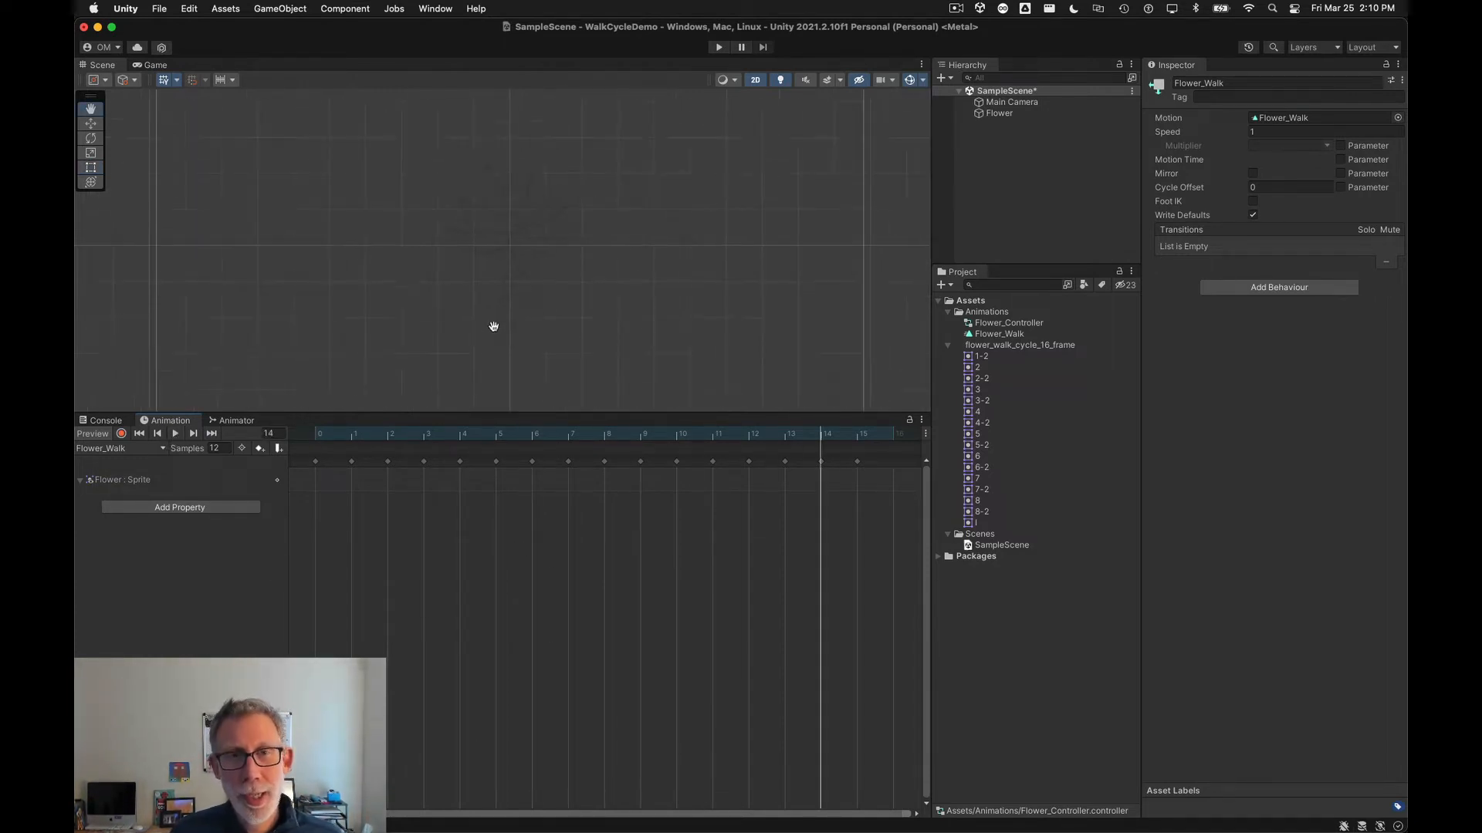
scroll(649, 321, down, 5)
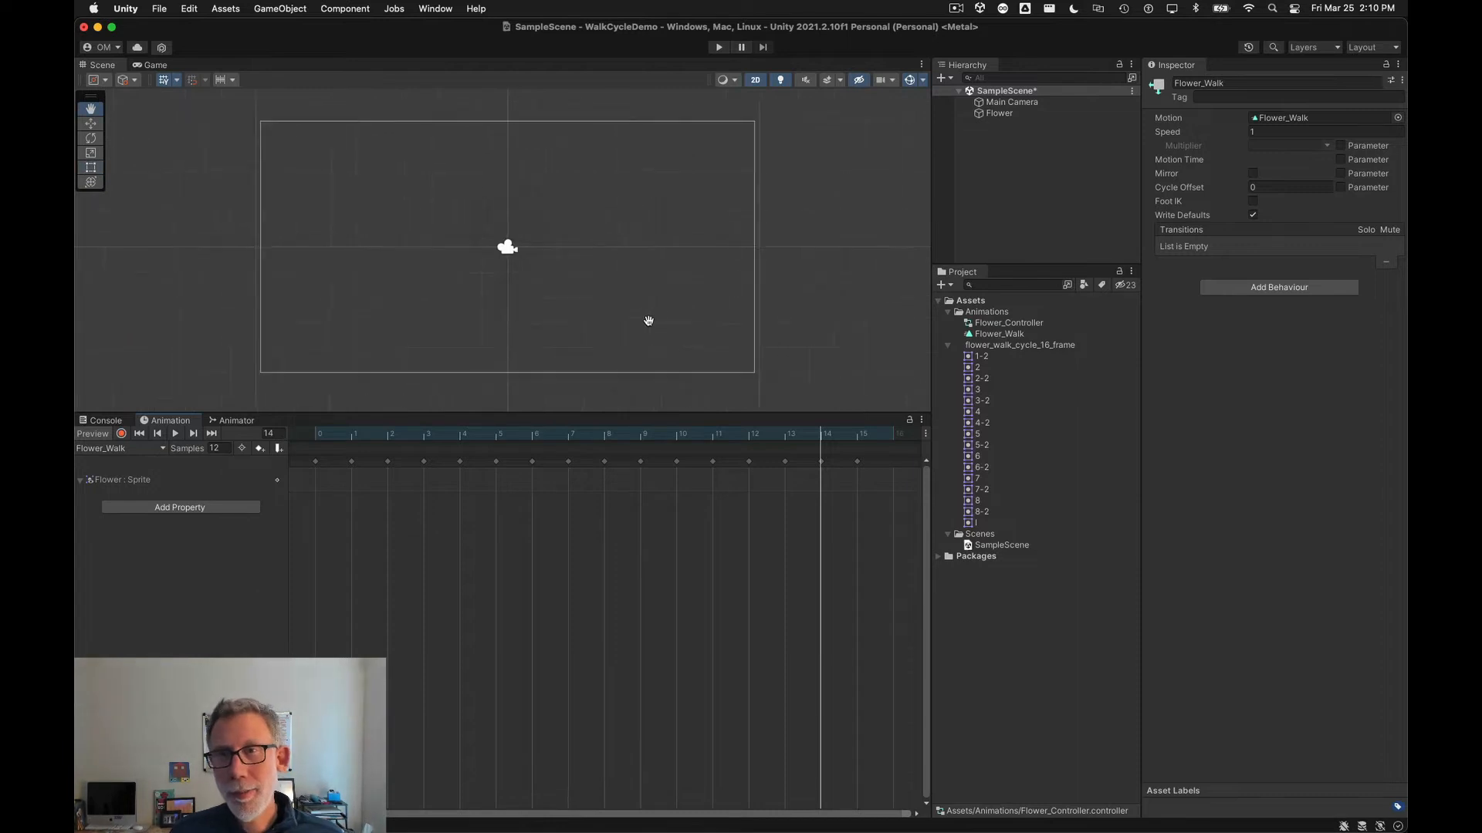
Step: Create a new 2D Square sprite object in the scene
click(951, 79)
mouse_move(981, 123)
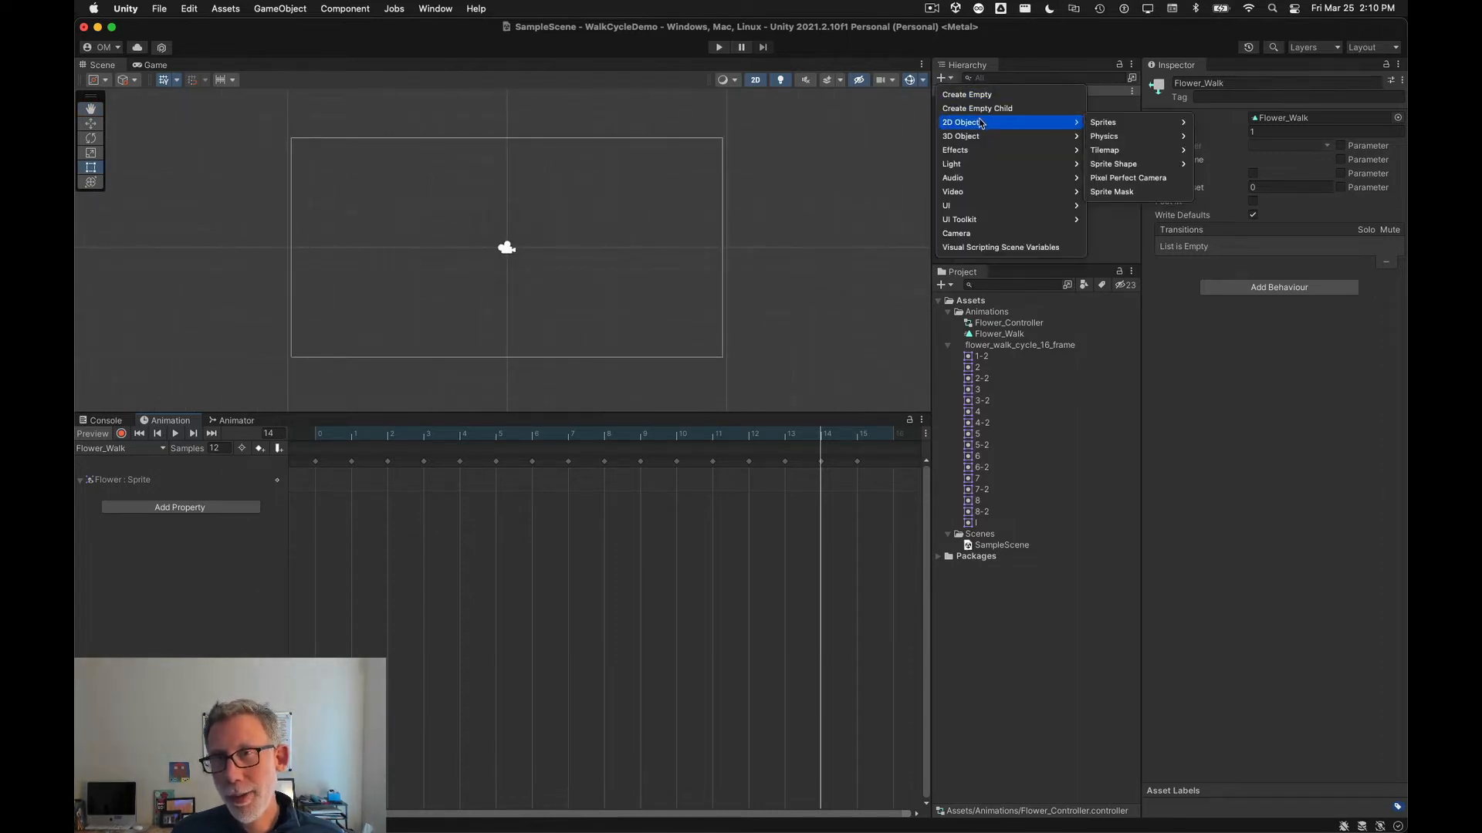
mouse_move(1141, 122)
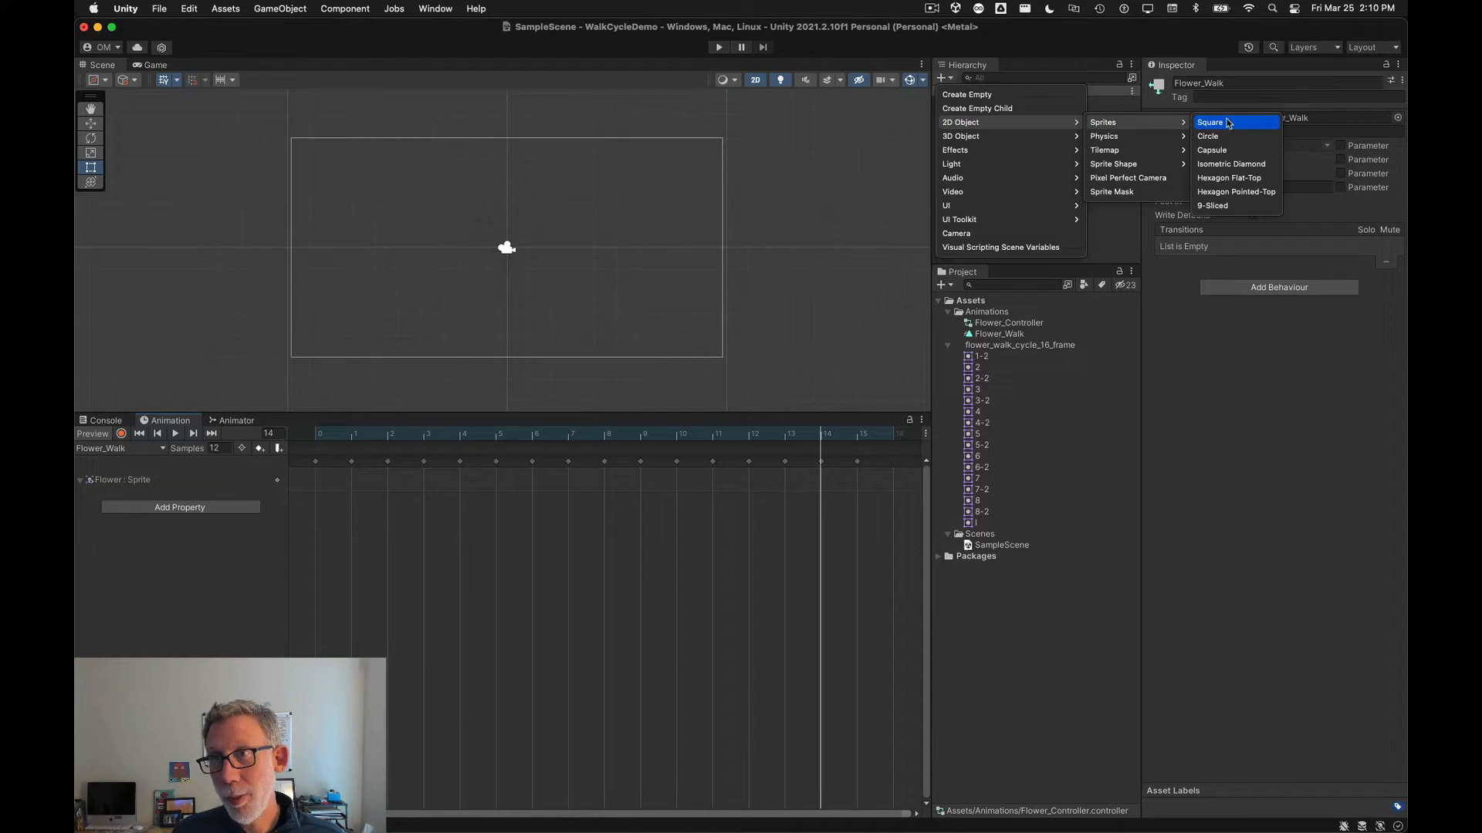
click(952, 79)
click(952, 78)
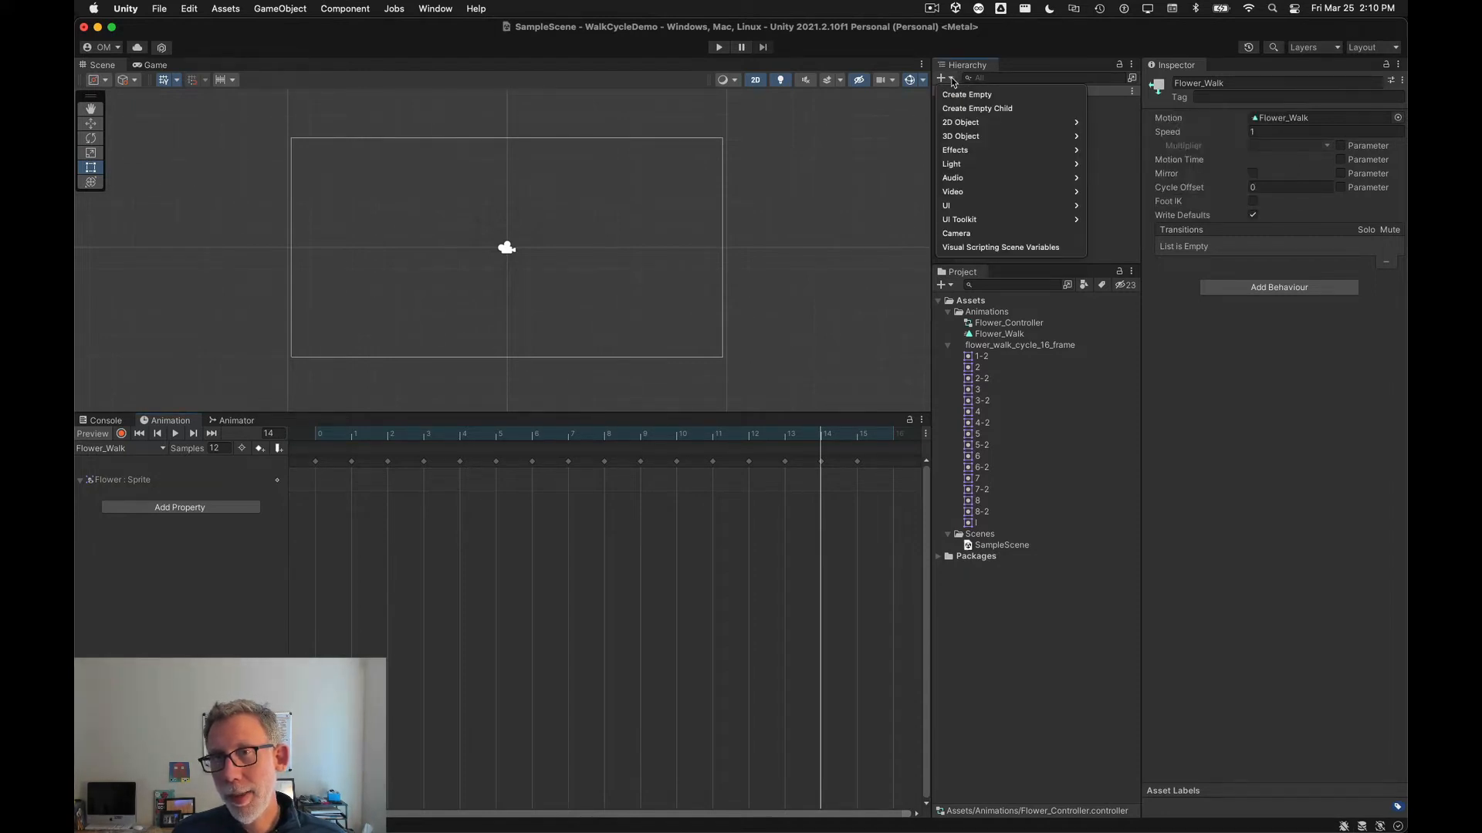
mouse_move(984, 126)
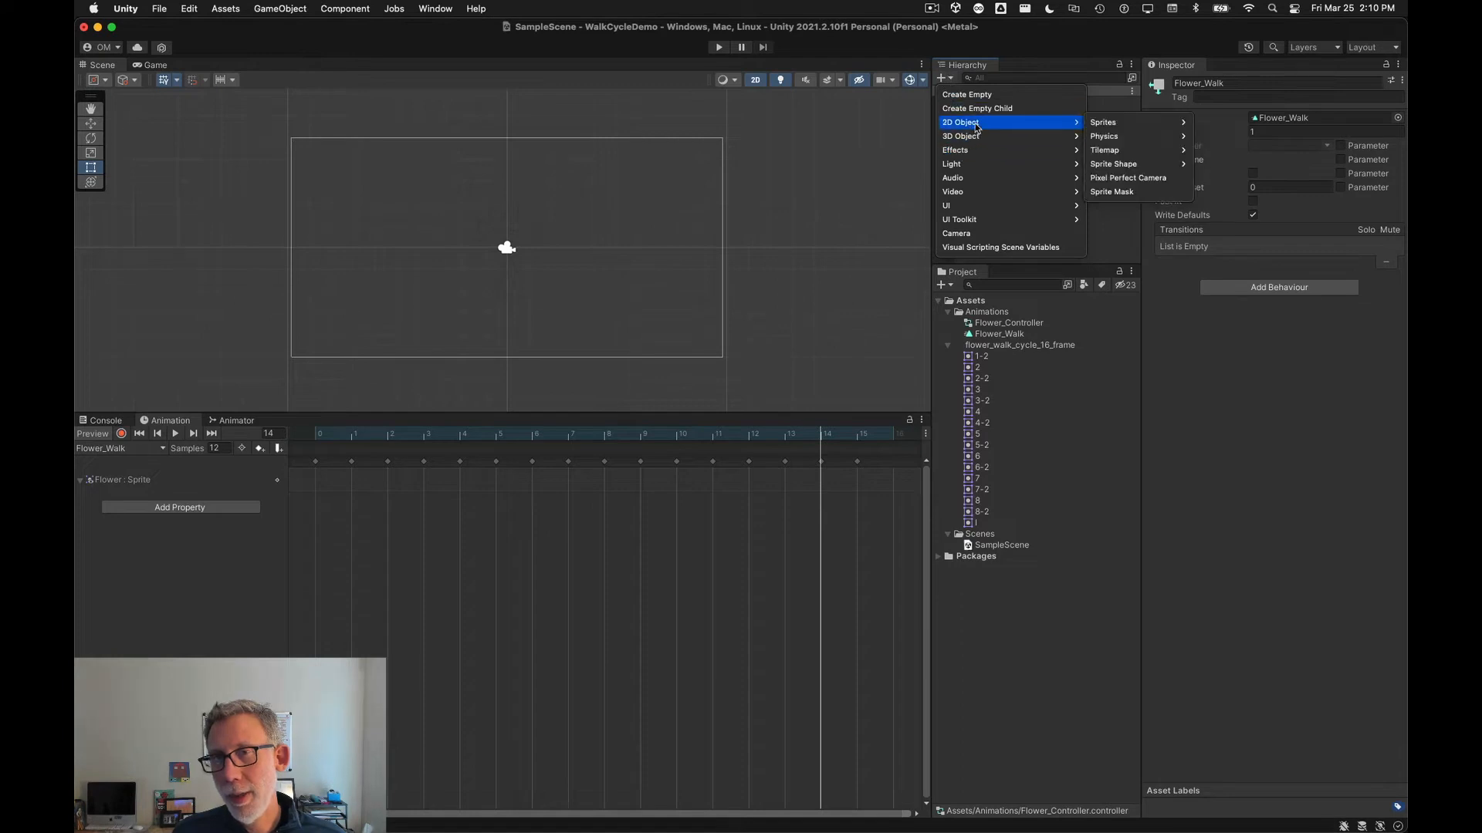
mouse_move(1153, 123)
click(1238, 123)
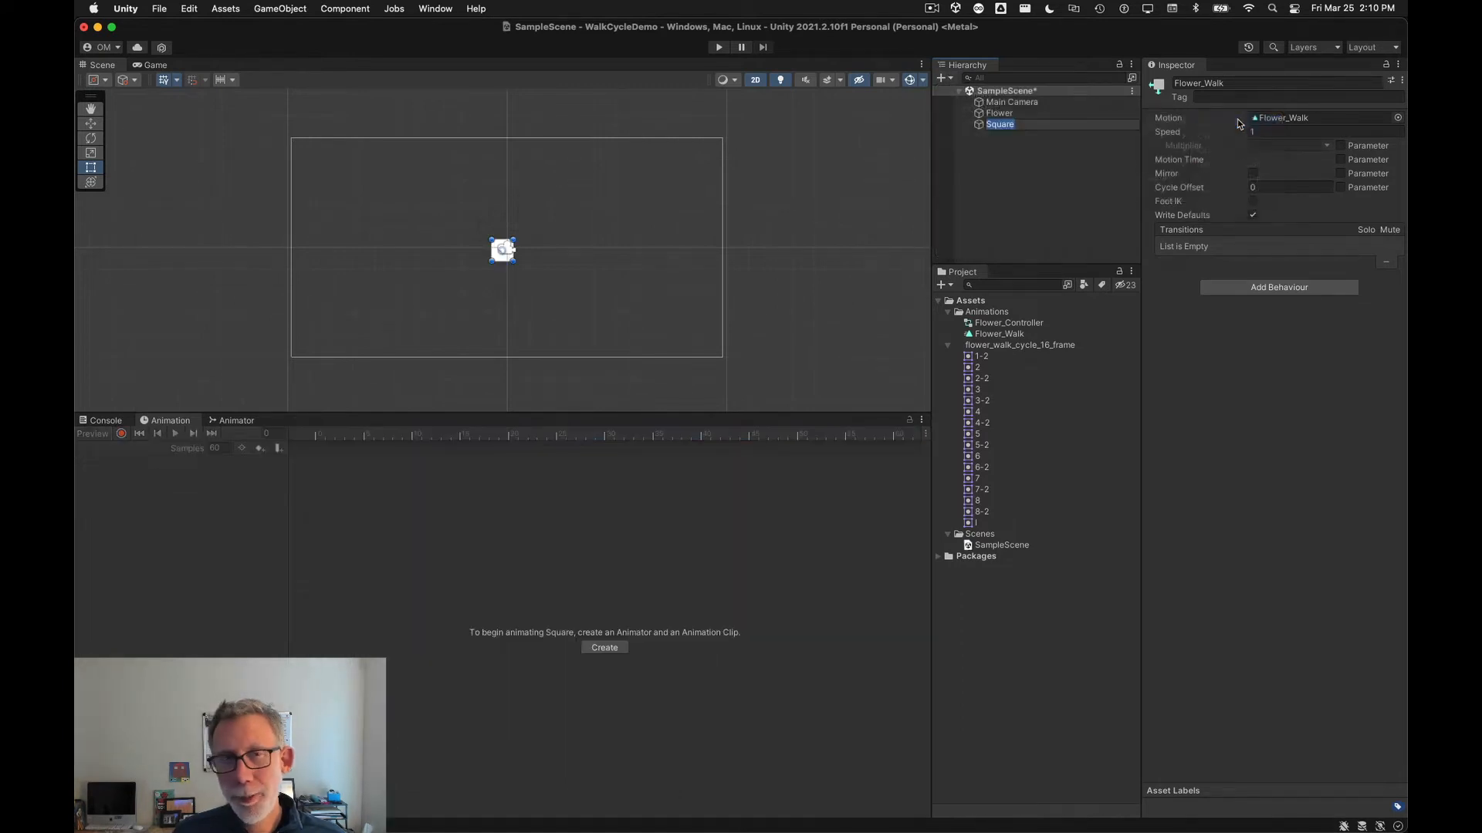
Step: Scale the Square to cover the camera frame, about 32.5 by 20 units
scroll(508, 308, down, 4)
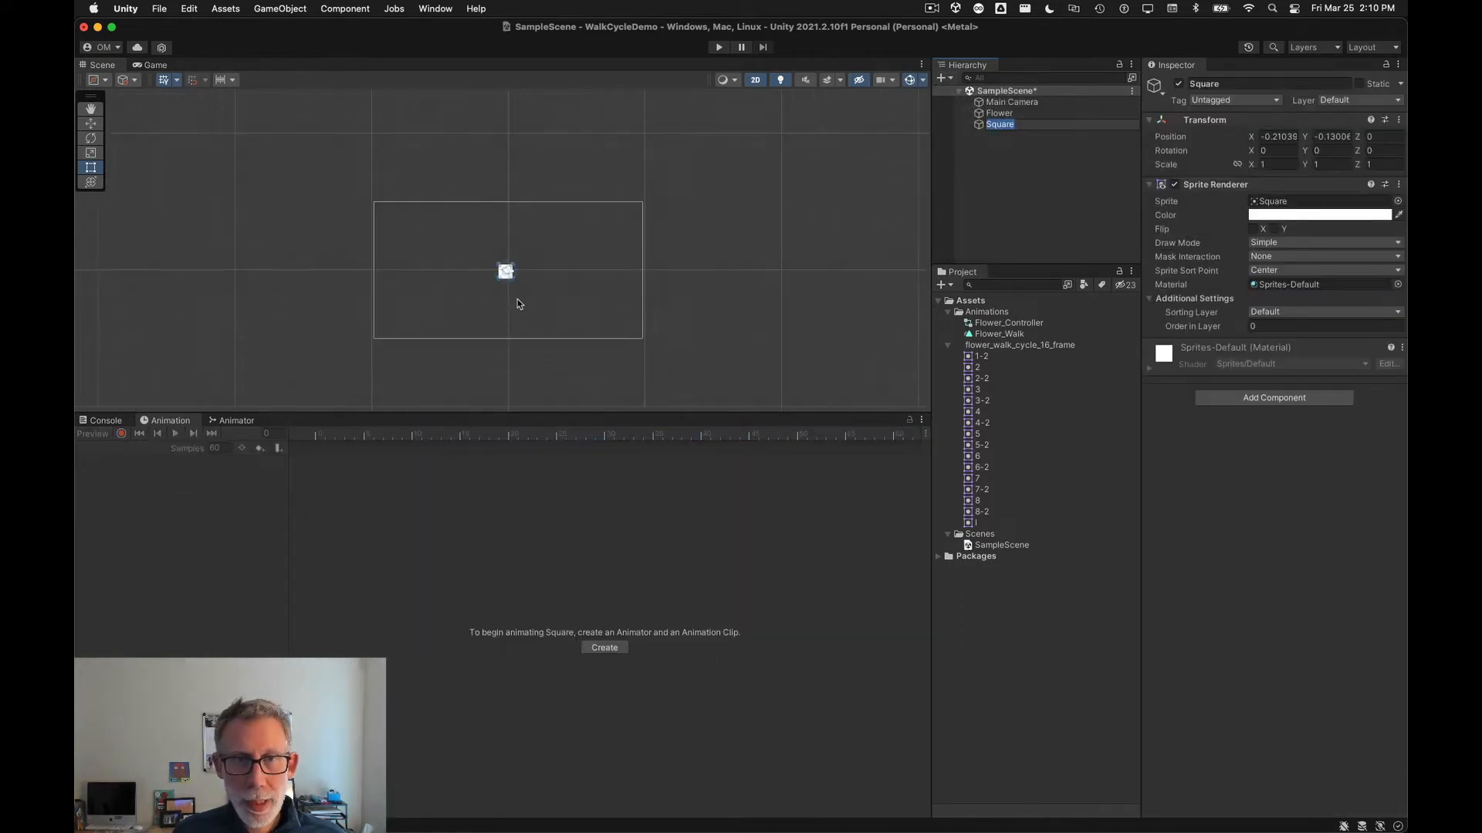
drag(511, 279, 732, 387)
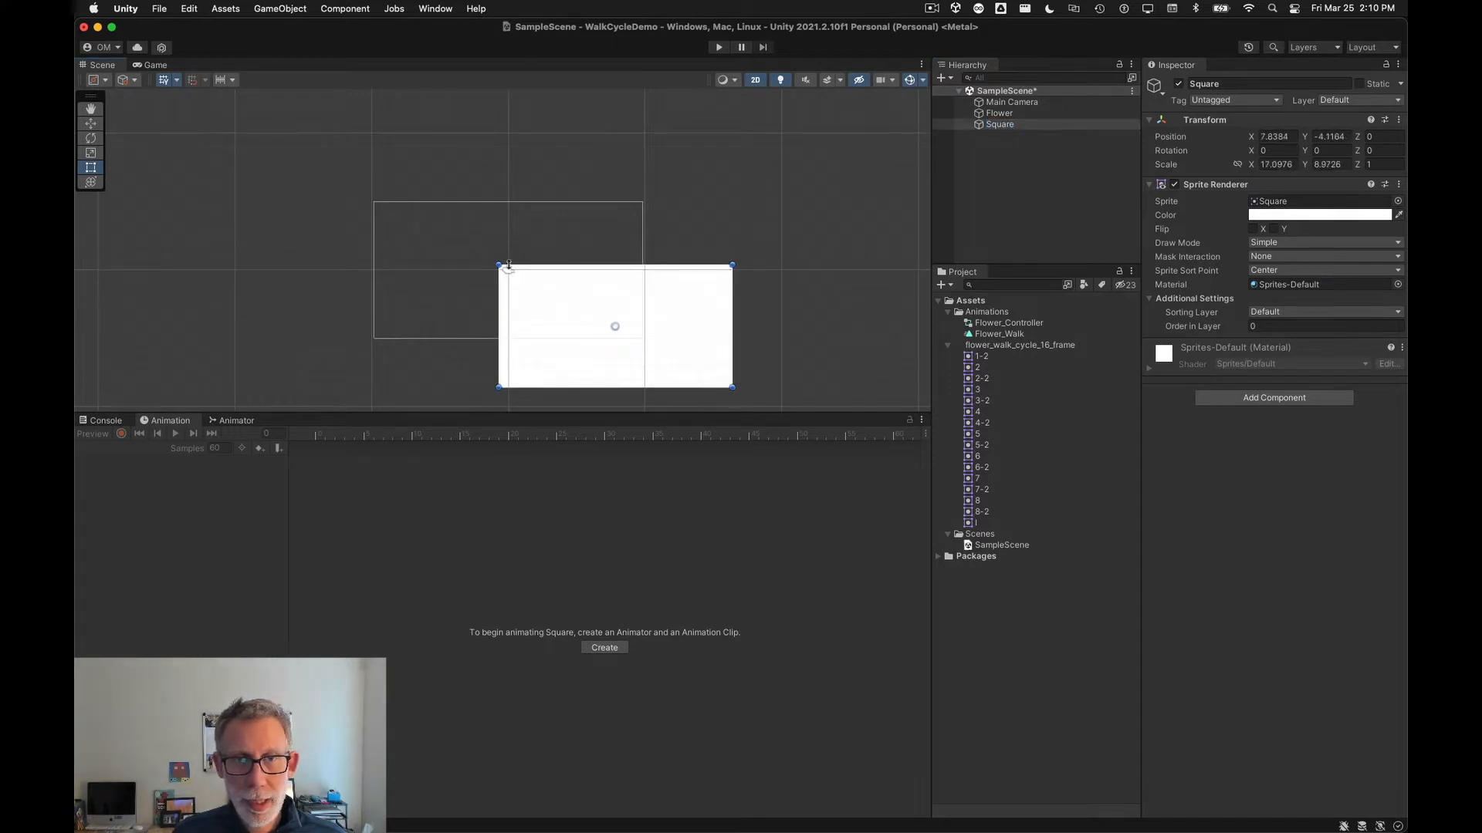
drag(498, 263, 288, 114)
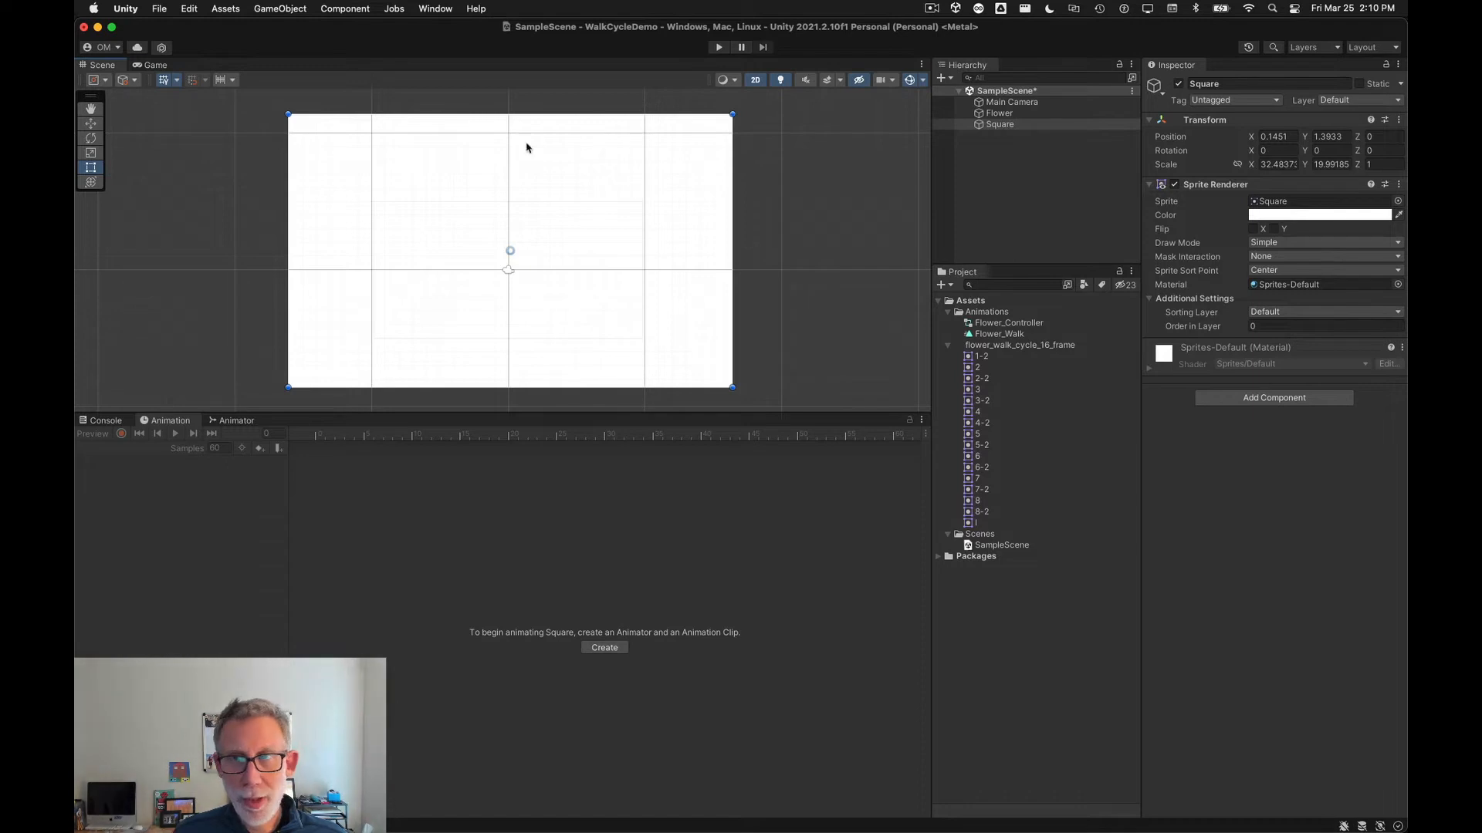
Step: Rename the Square object as Background
click(1274, 82)
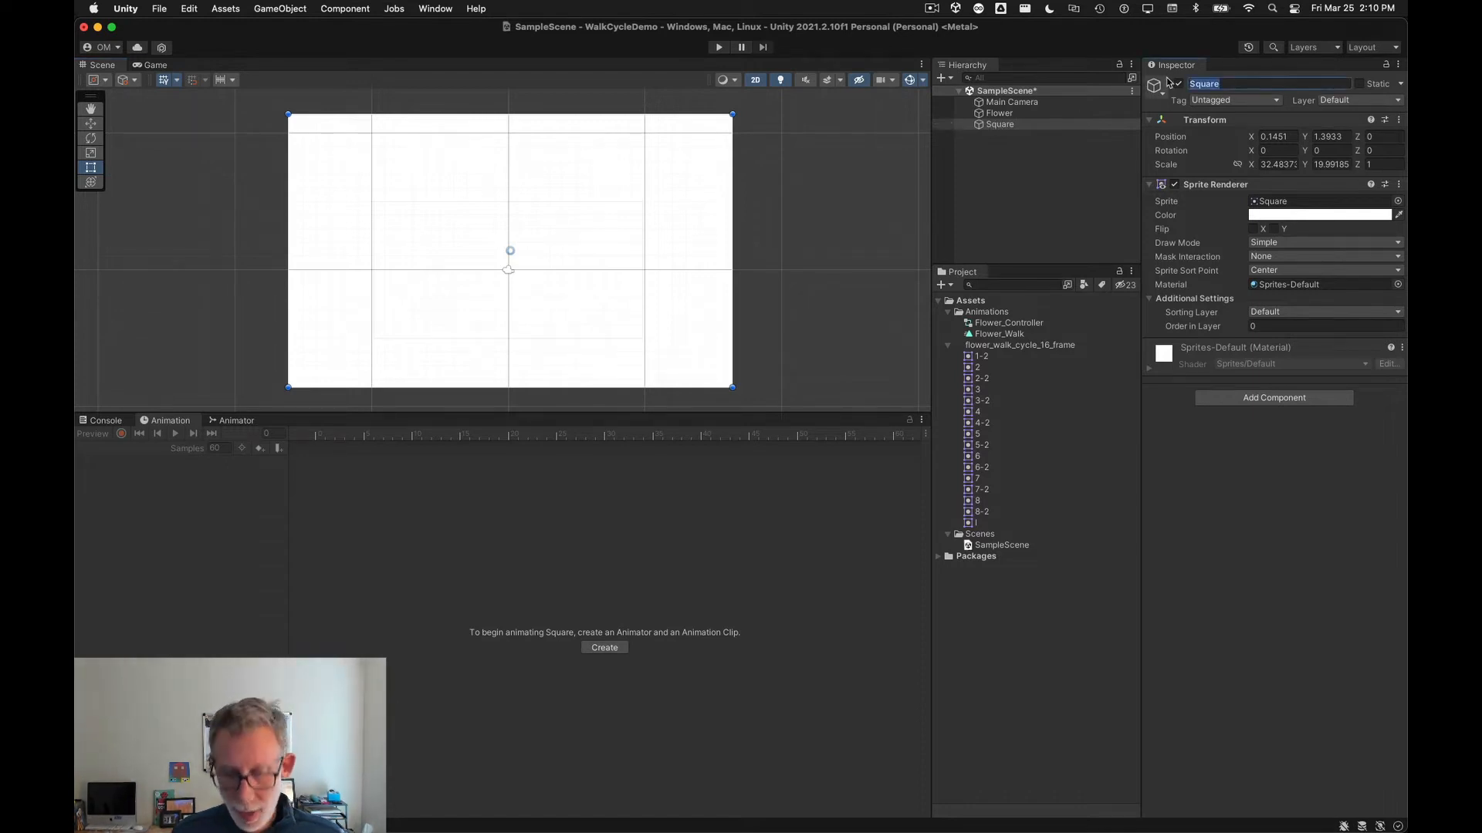
text(Background)
key(Return)
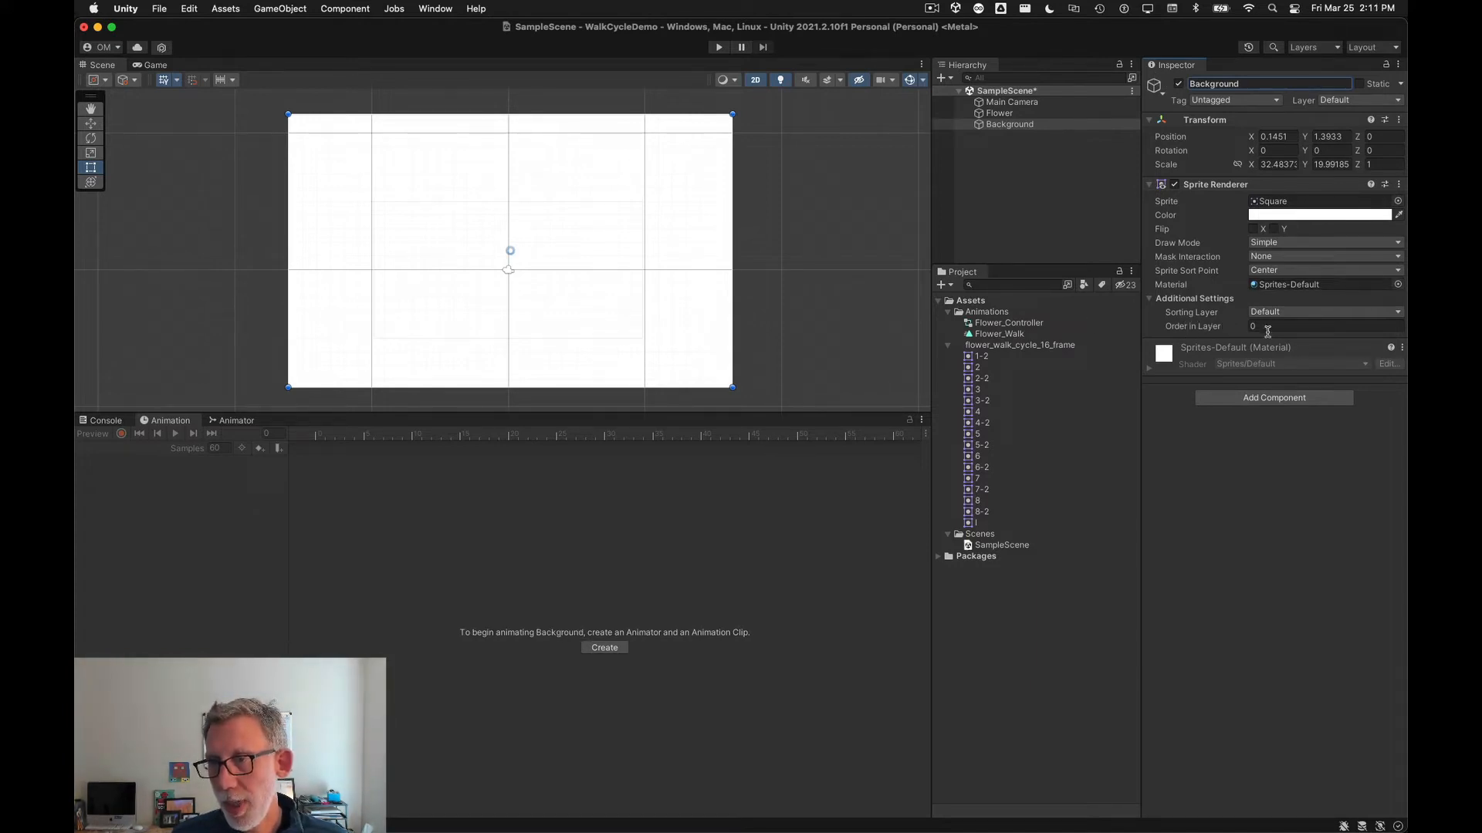
Step: Set the Background's Order in Layer to -57 so it sits behind the flower
click(1286, 313)
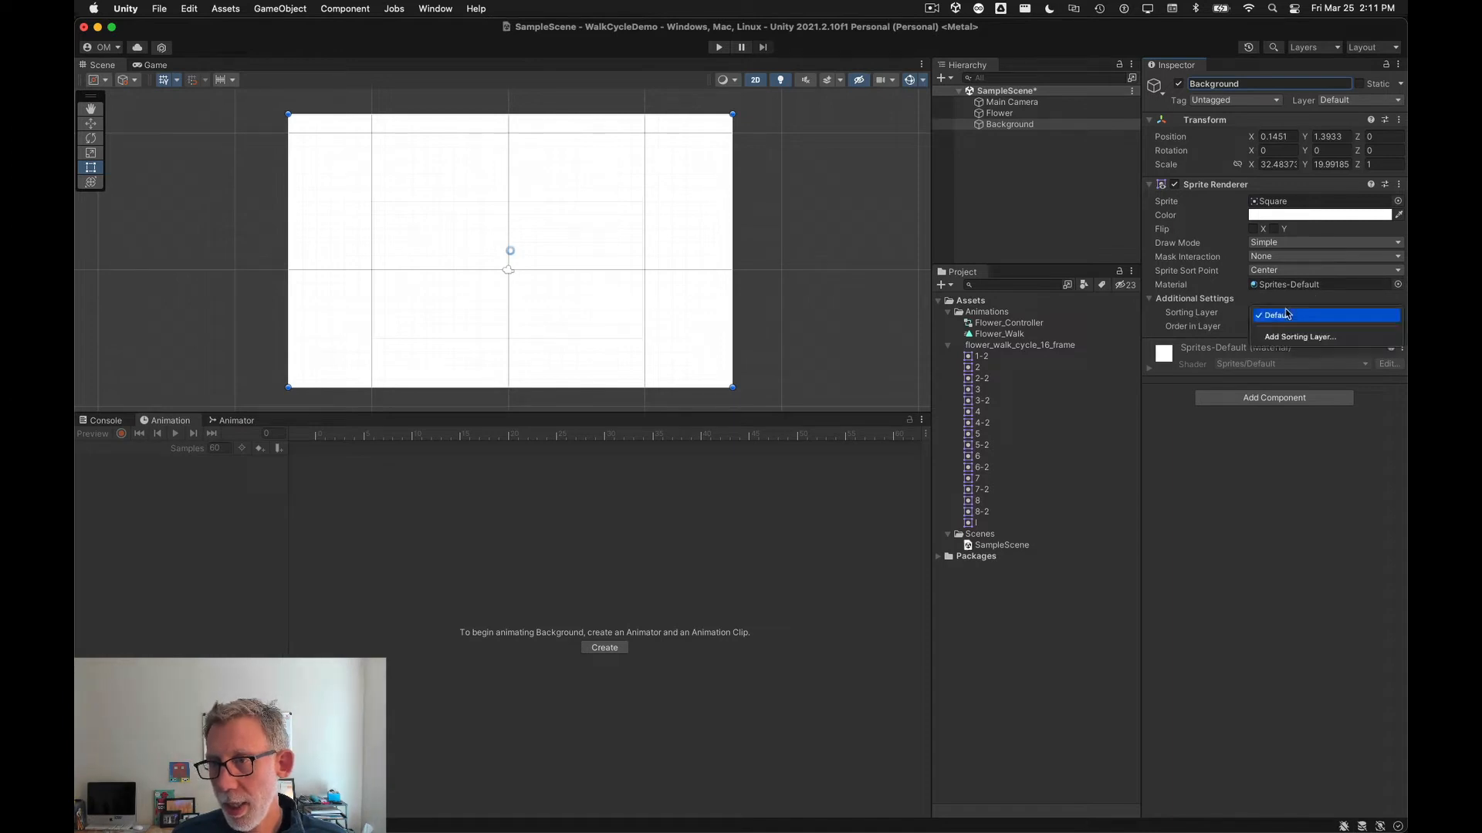
click(1285, 314)
drag(1205, 331, 1091, 409)
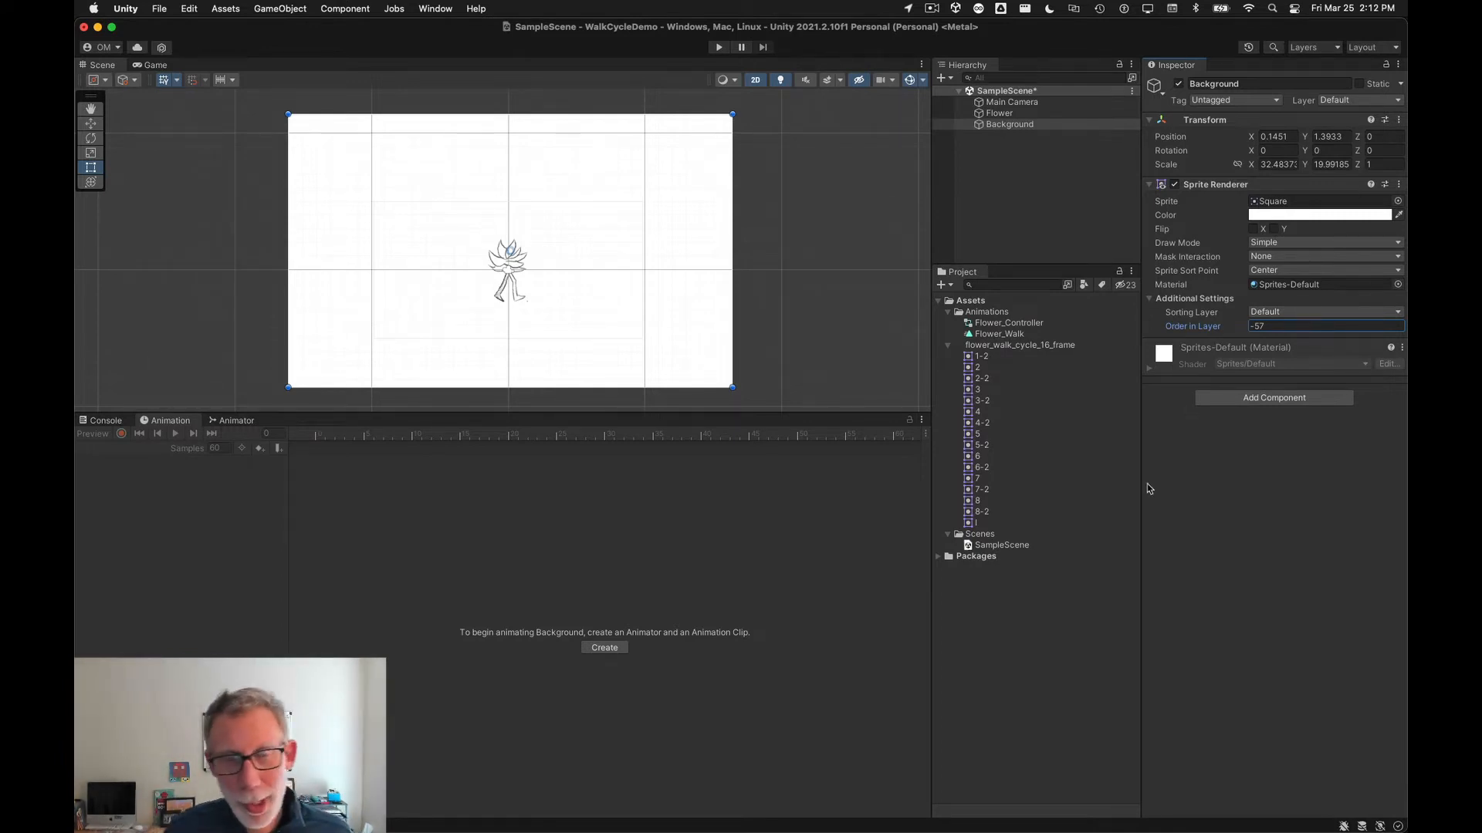
scroll(495, 277, up, 3)
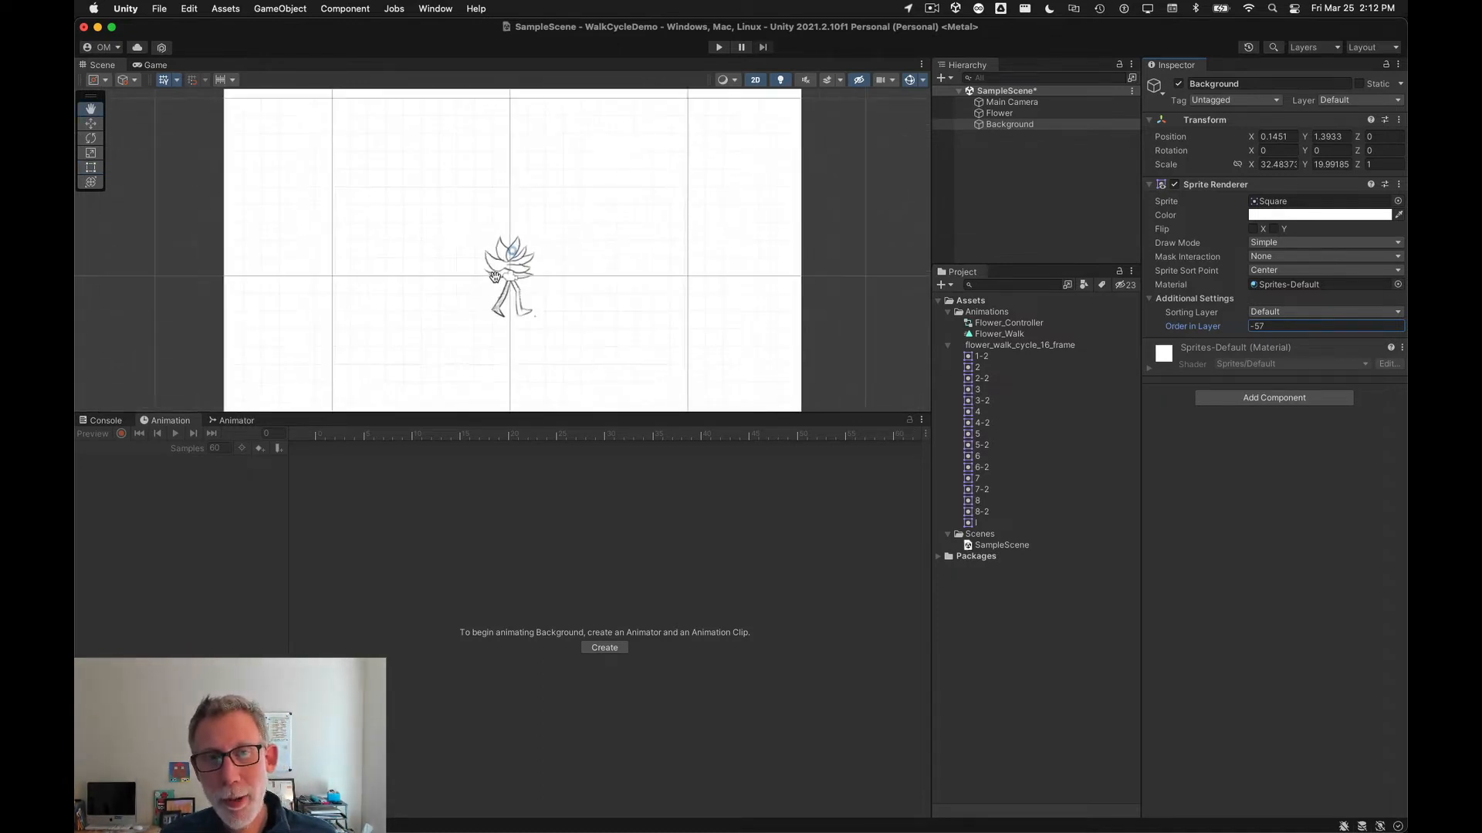
scroll(495, 277, up, 5)
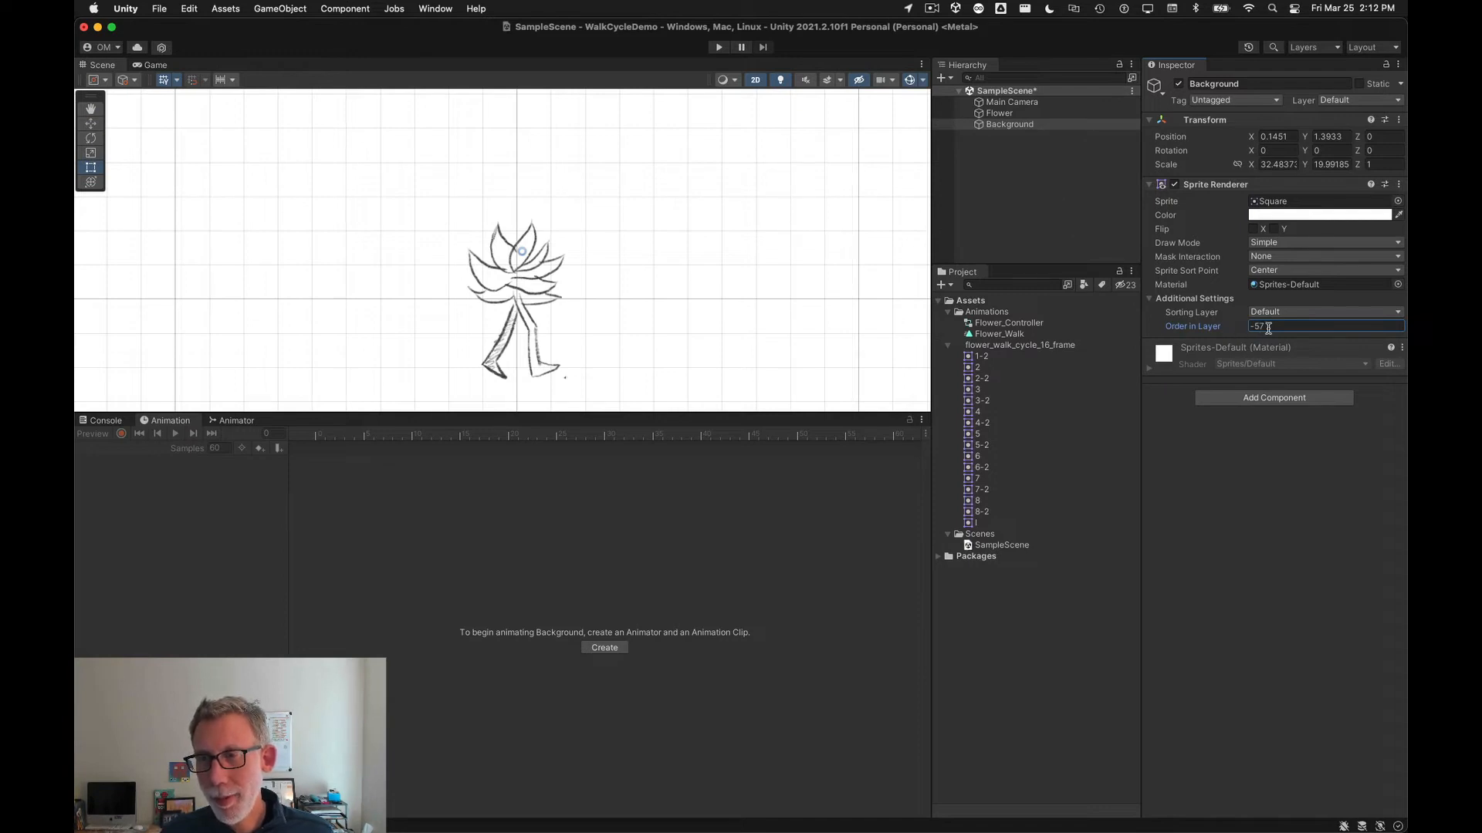
Step: Preview the Flower's walk animation in an enlarged Scene view and save the scene
click(997, 113)
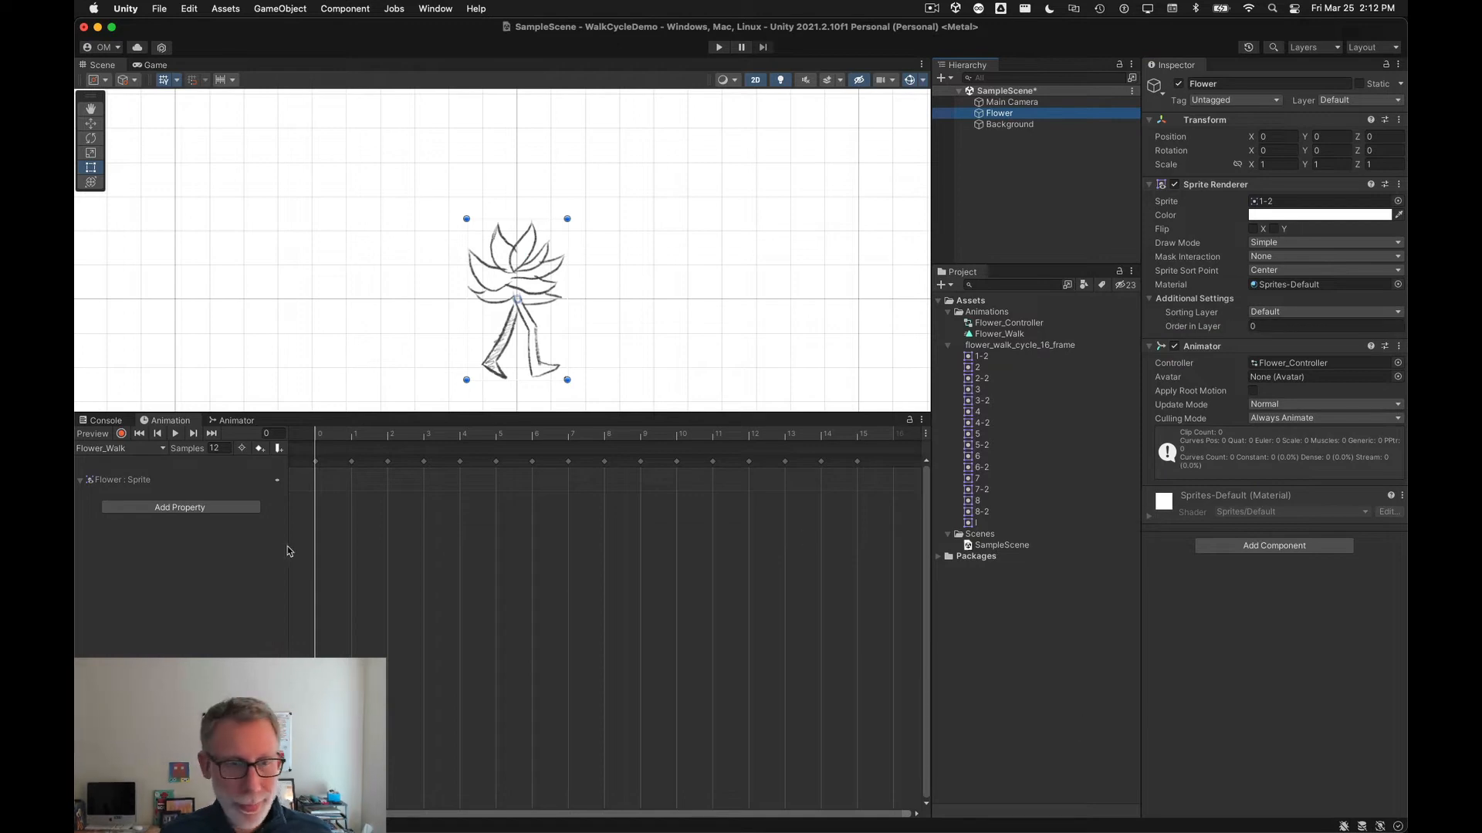
scroll(501, 382, up, 3)
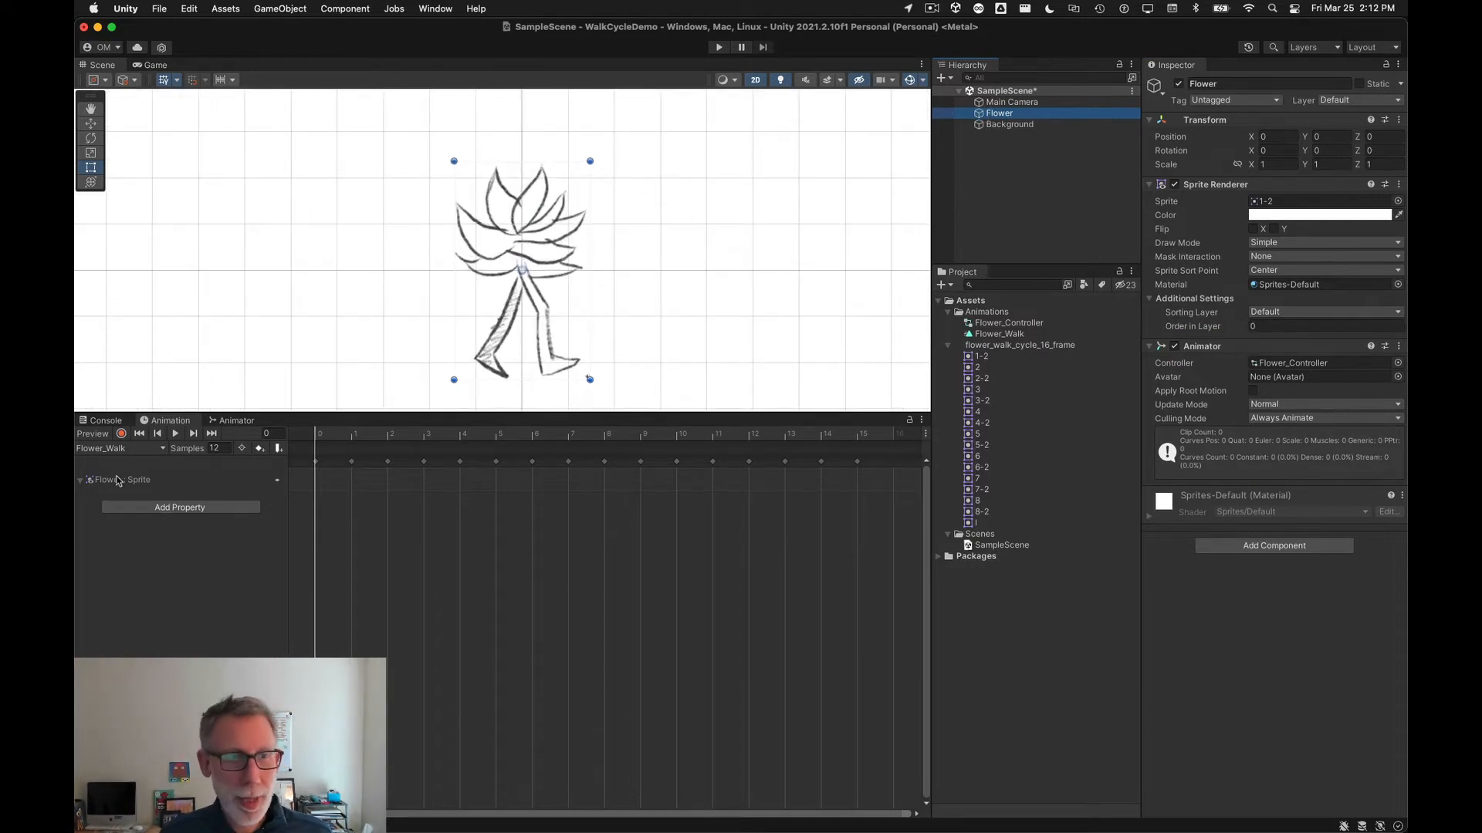
click(175, 434)
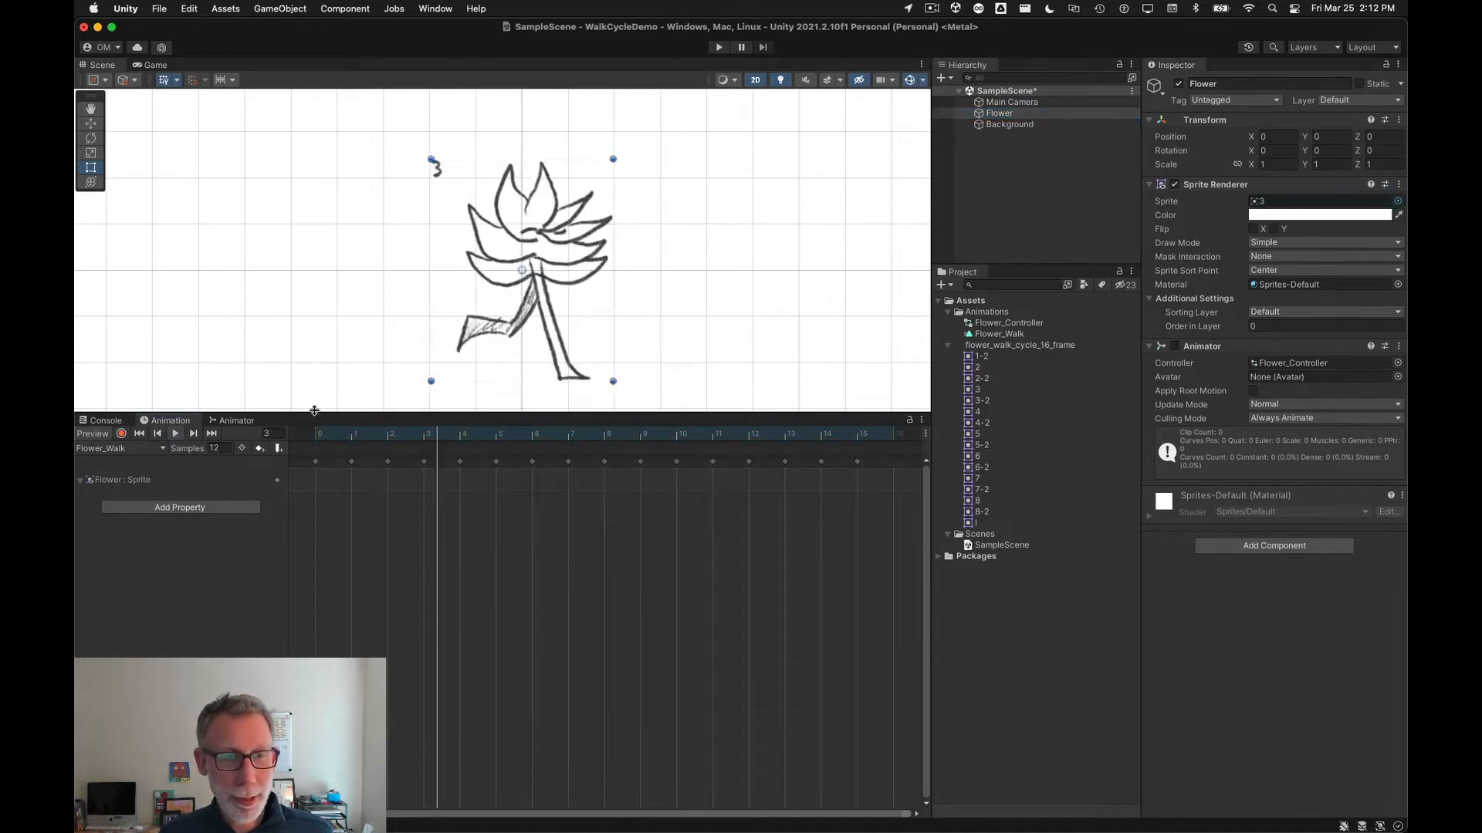
drag(314, 411, 324, 536)
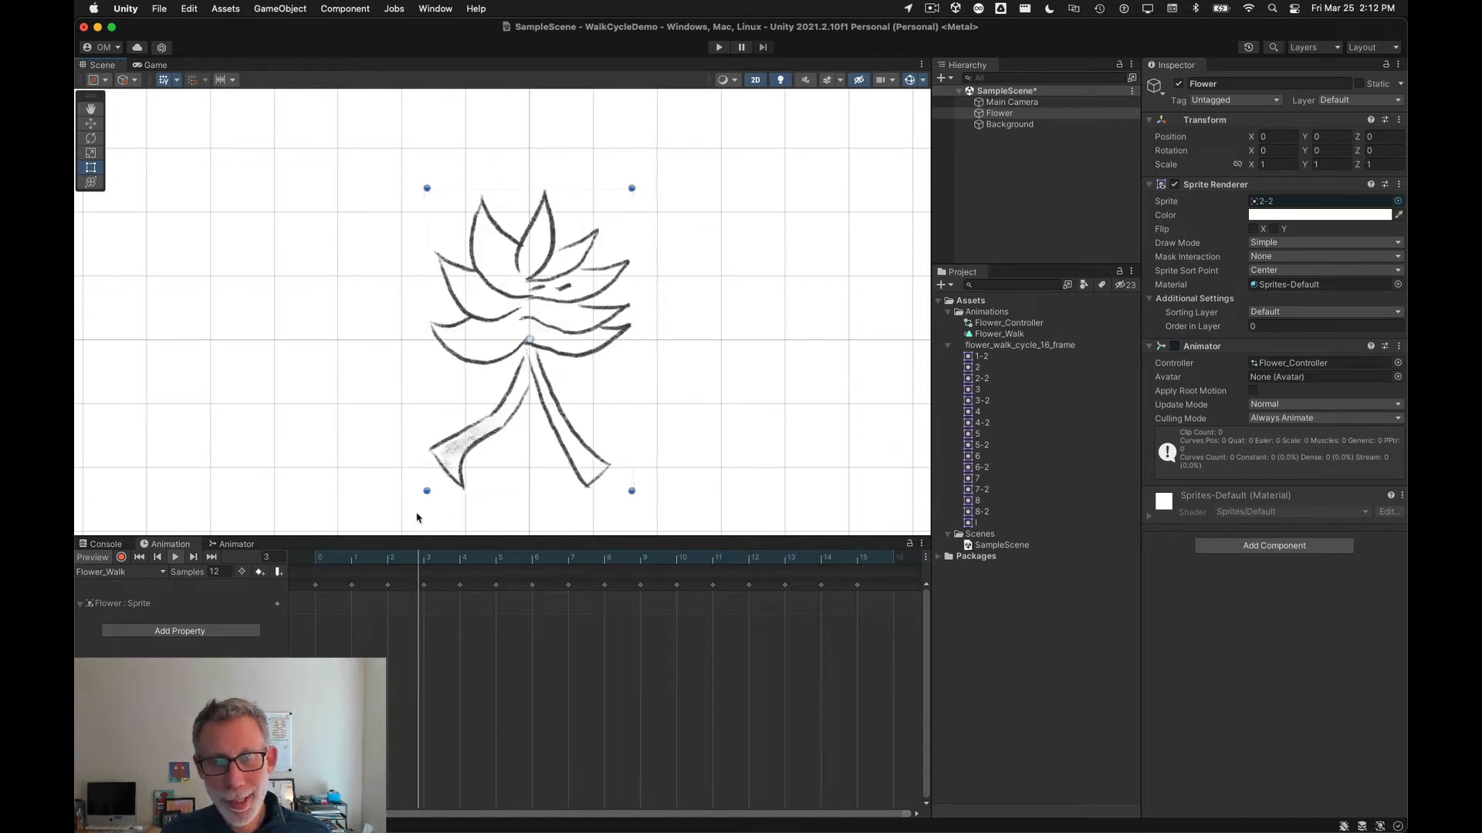
click(176, 558)
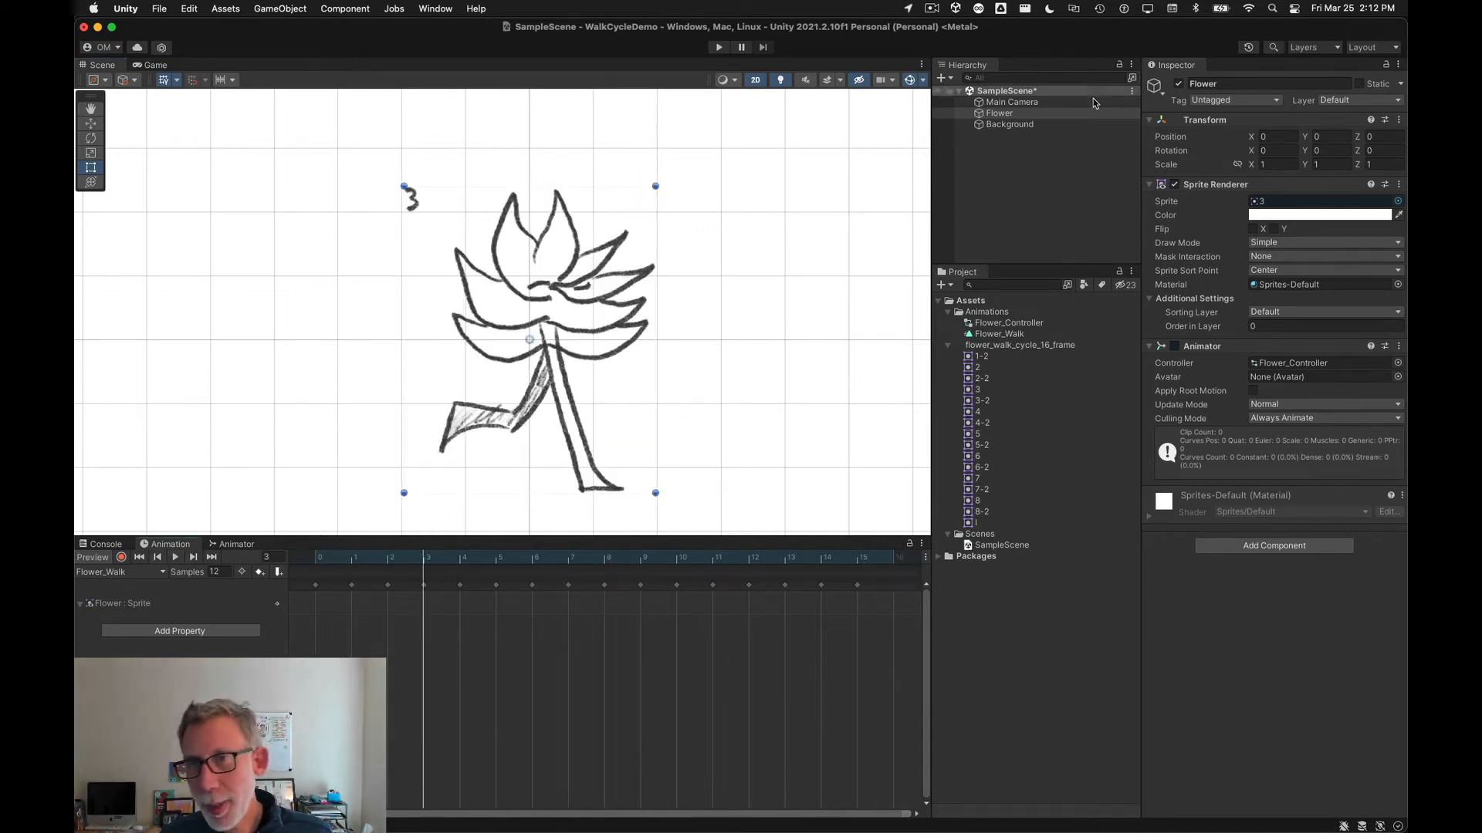
key(super+s)
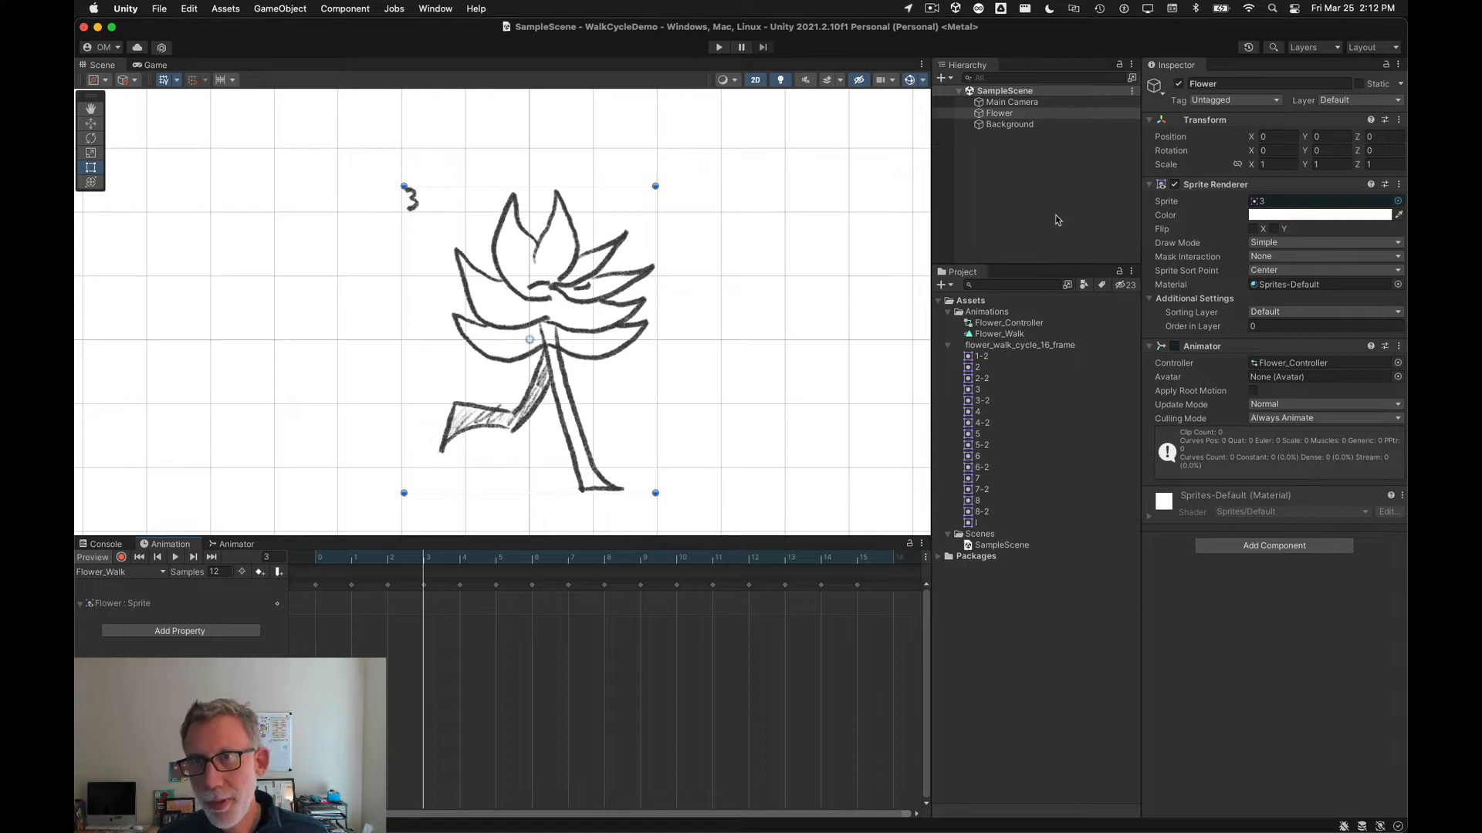
Step: Open the Sprite Editor for the flower_walk_cycle_16_frame asset and zoom into its frames
click(988, 347)
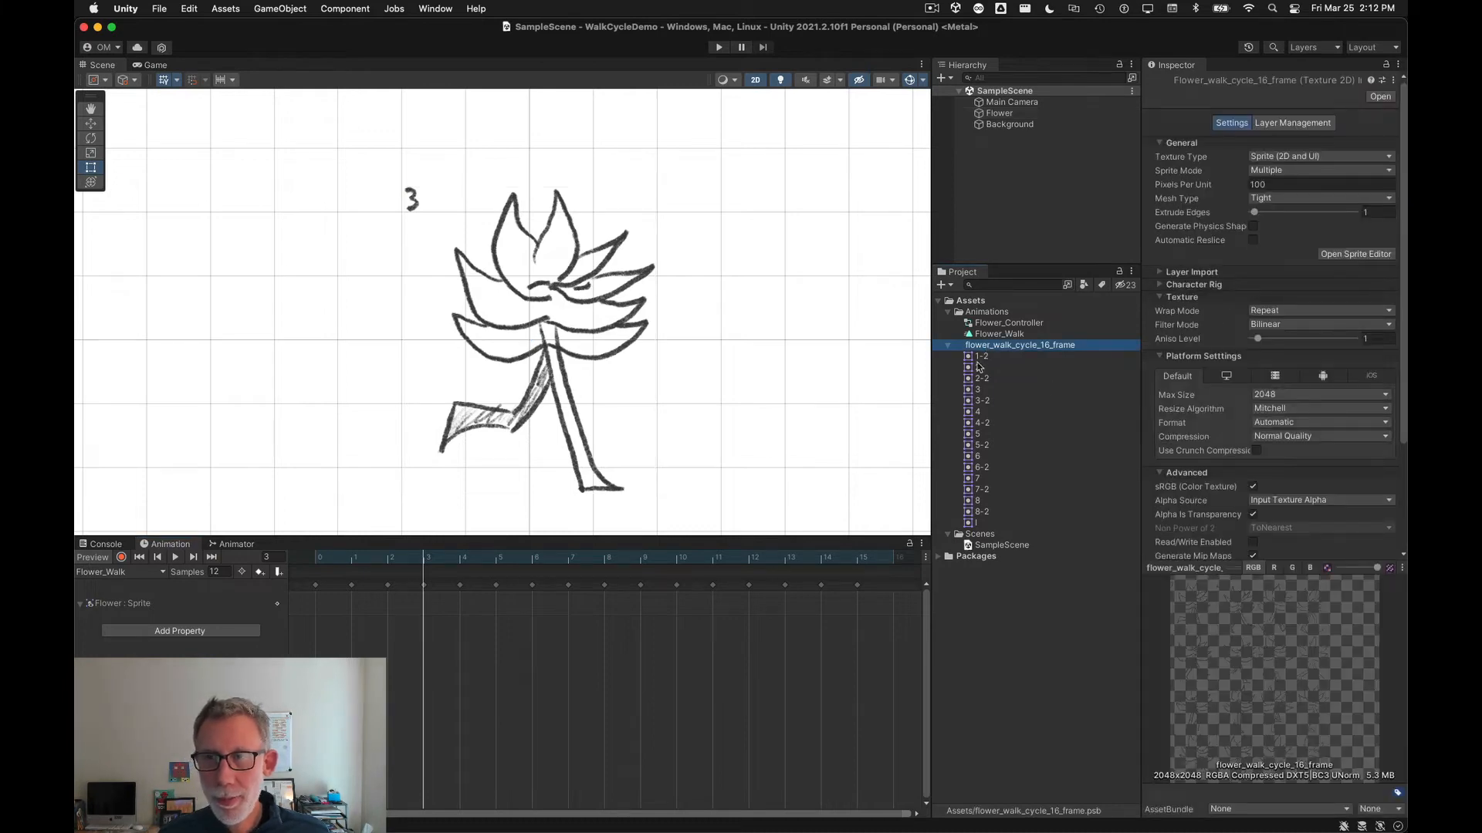
click(1360, 254)
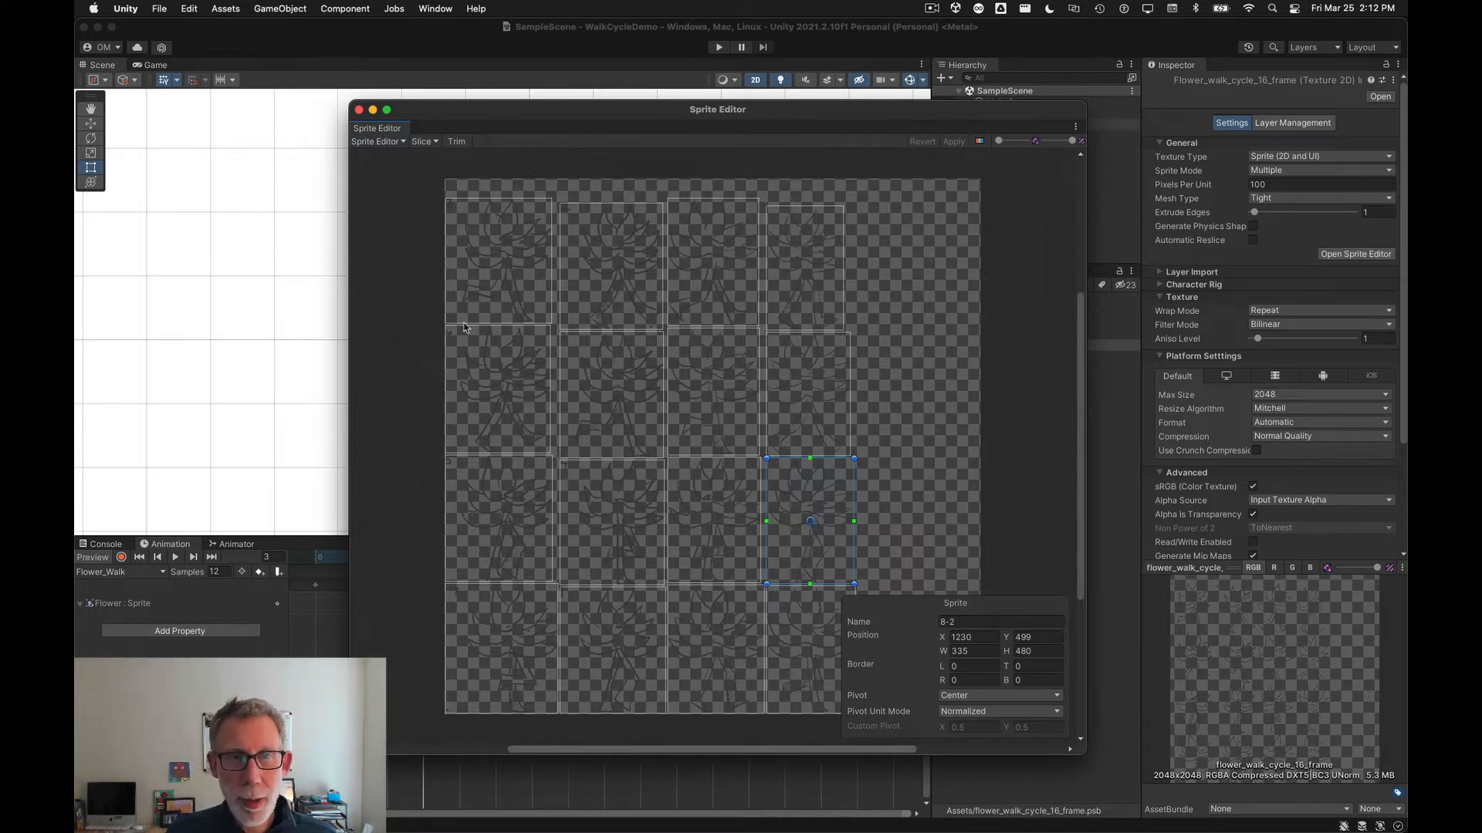
scroll(454, 344, up, 10)
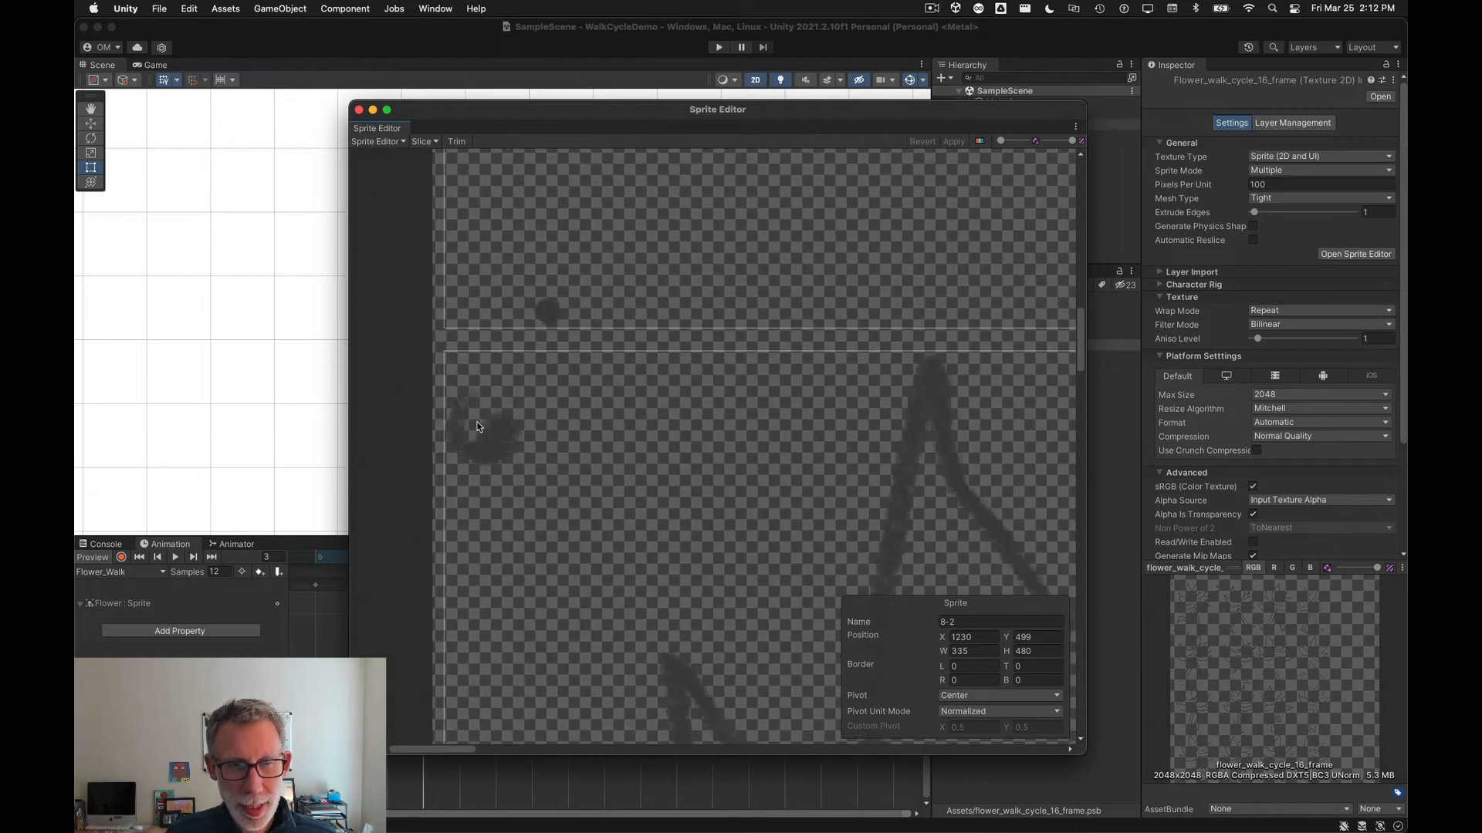
alt+drag(486, 219, 533, 758)
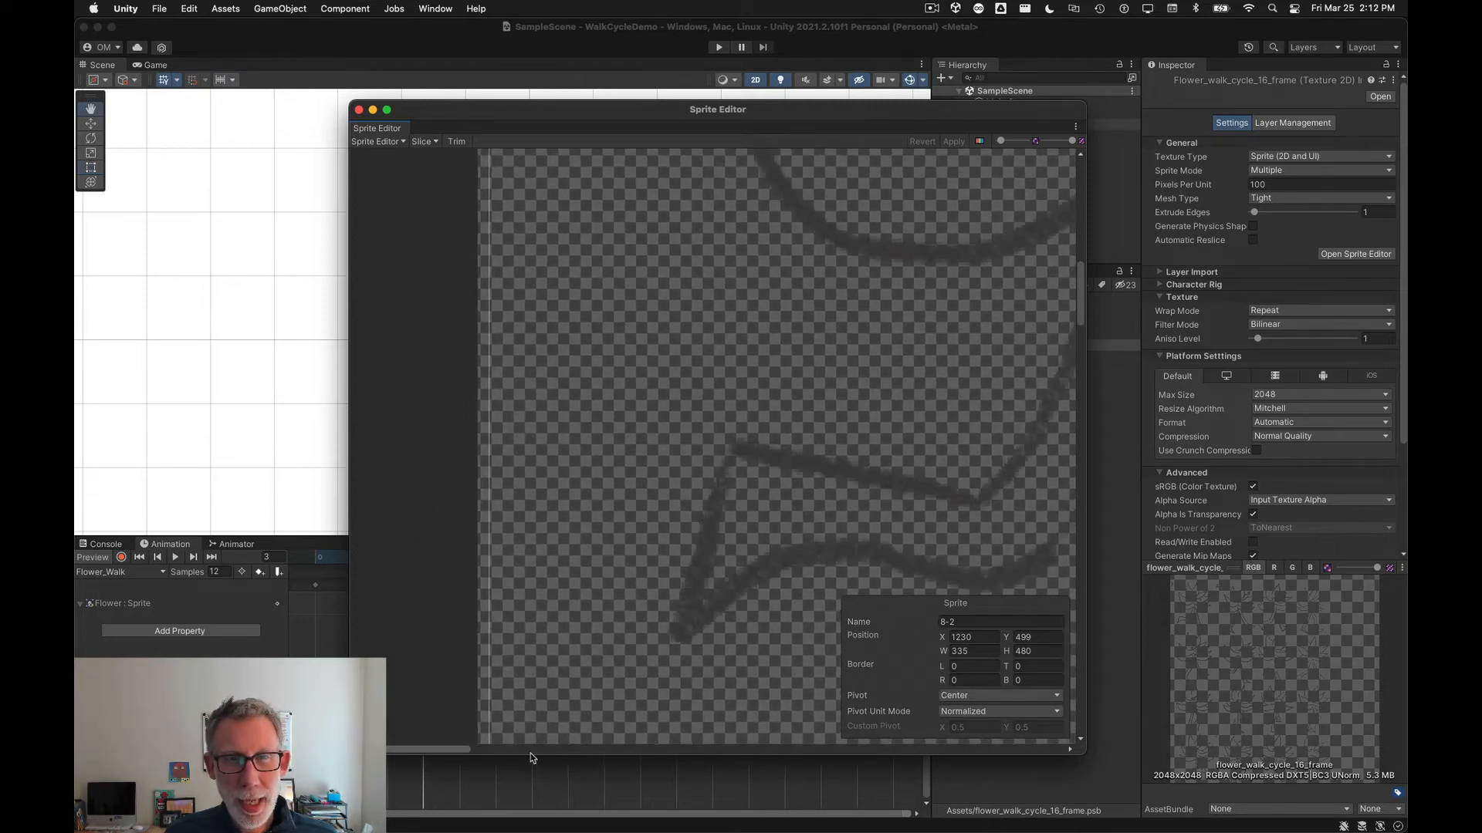
alt+drag(570, 269, 556, 620)
scroll(556, 620, down, 10)
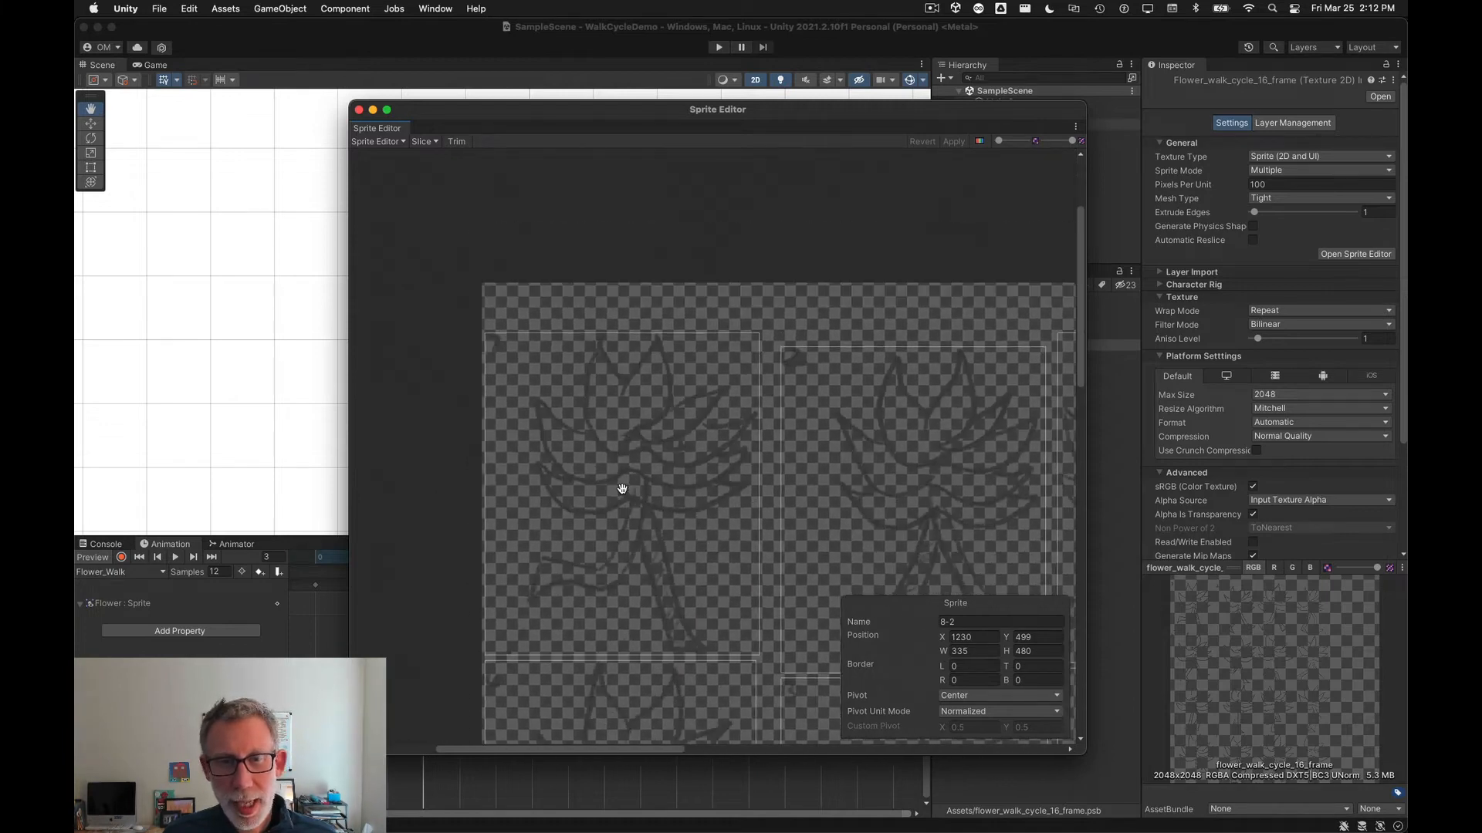
alt+drag(618, 490, 534, 375)
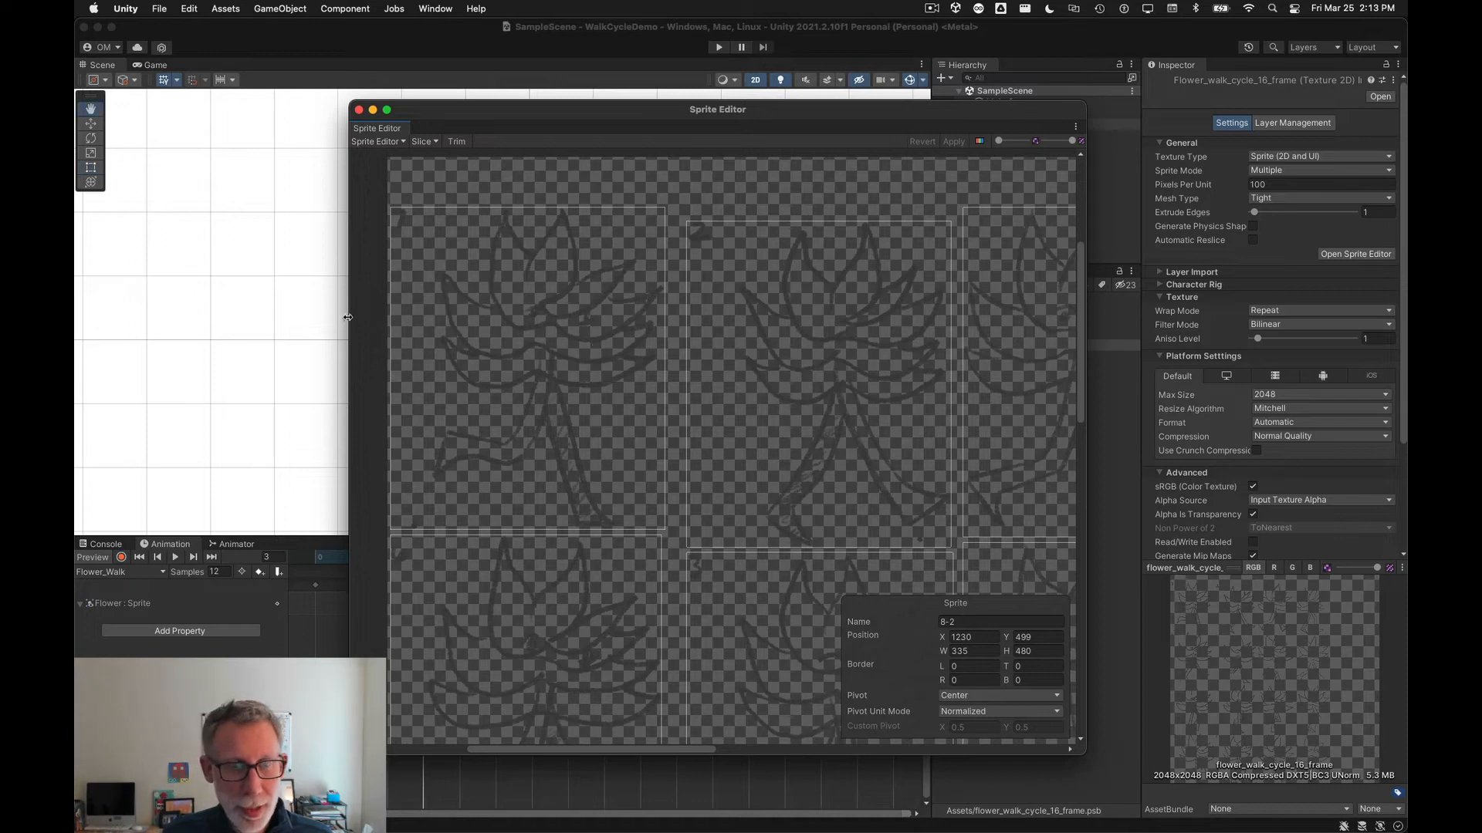
Step: Widen the Sprite Editor window and select individual sprite frames to inspect their rectangles
alt+drag(348, 318, 213, 317)
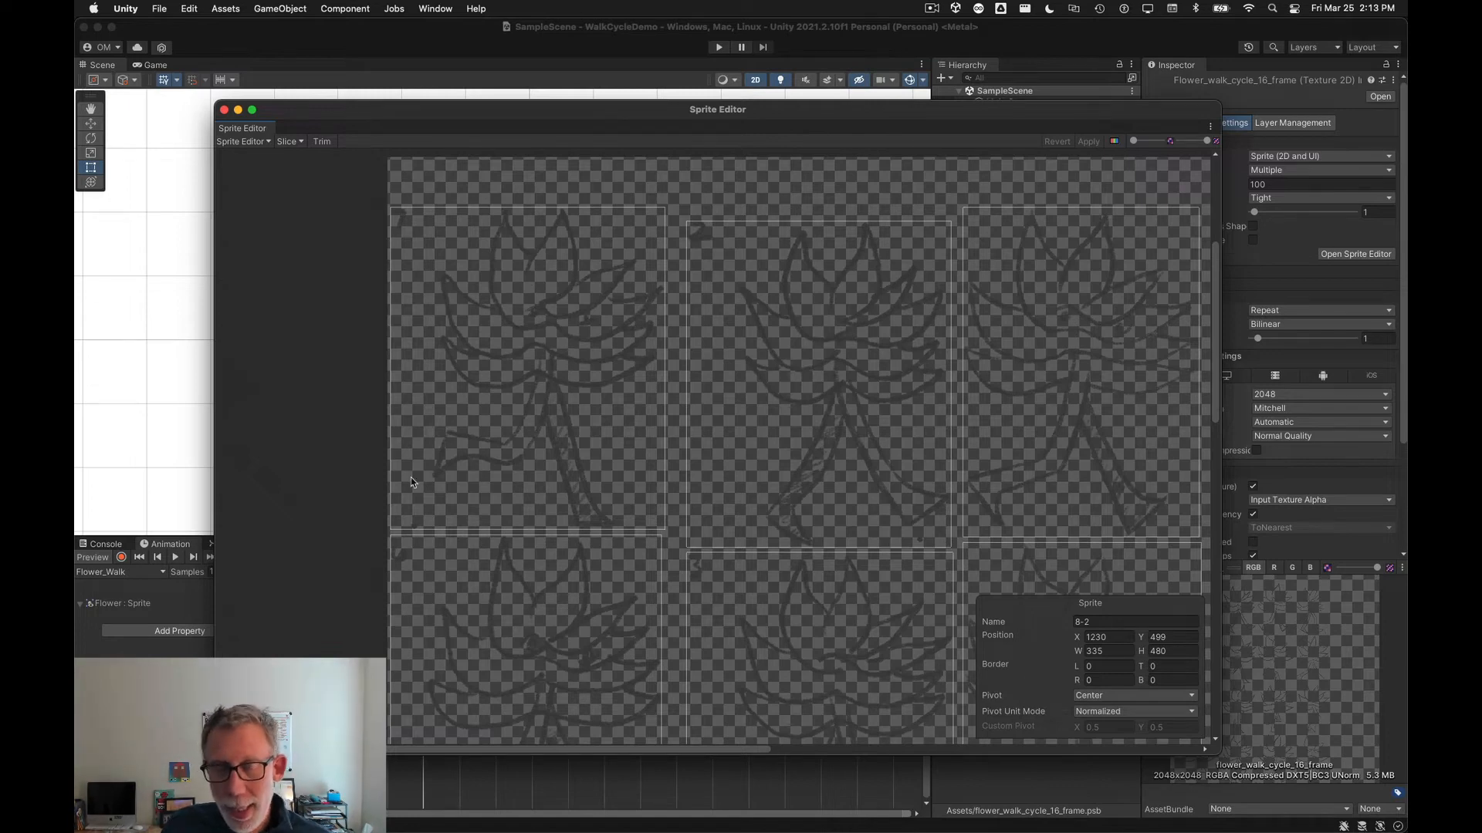
scroll(487, 458, up, 1)
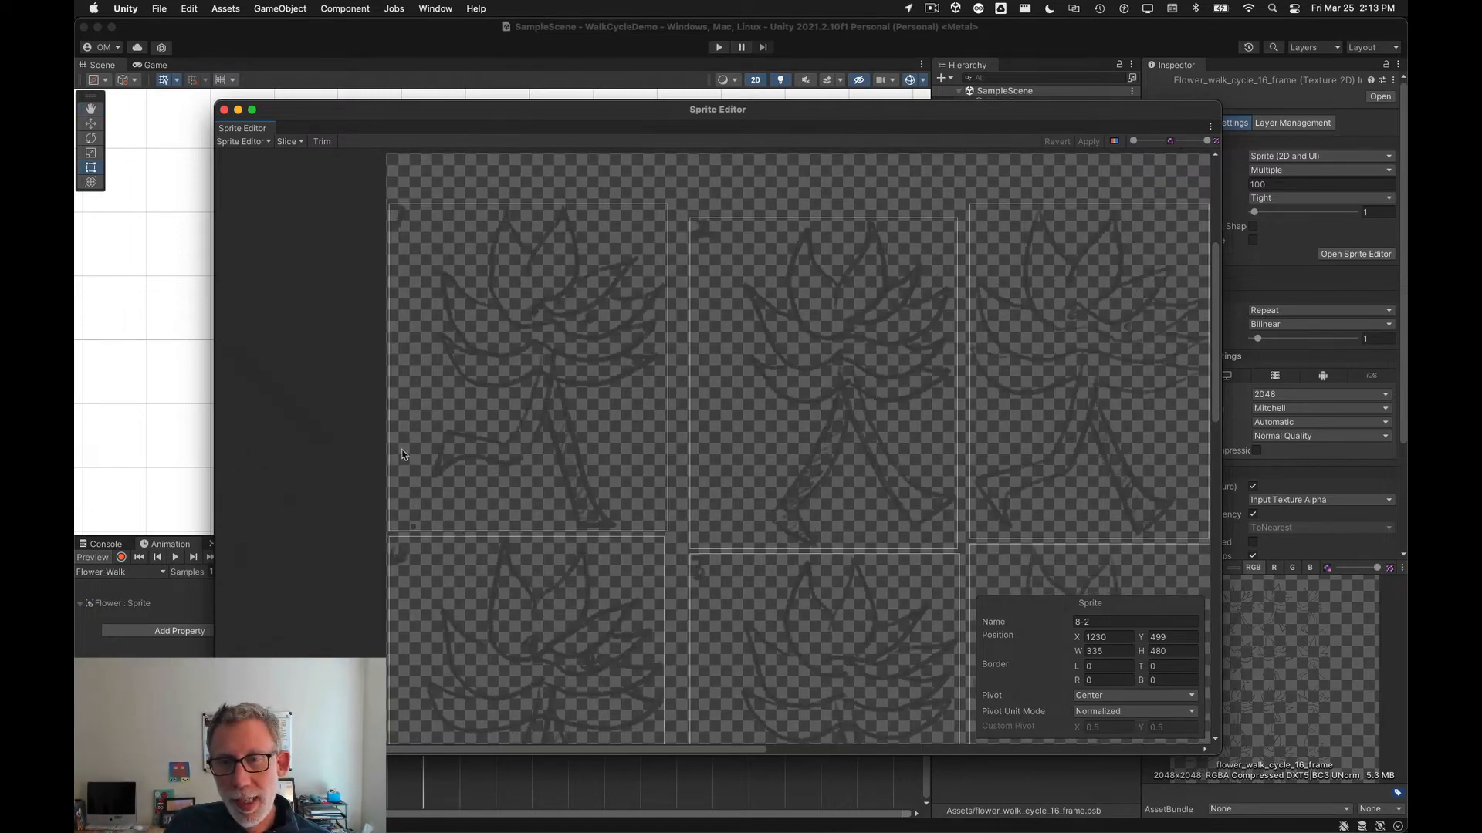
scroll(403, 463, down, 3)
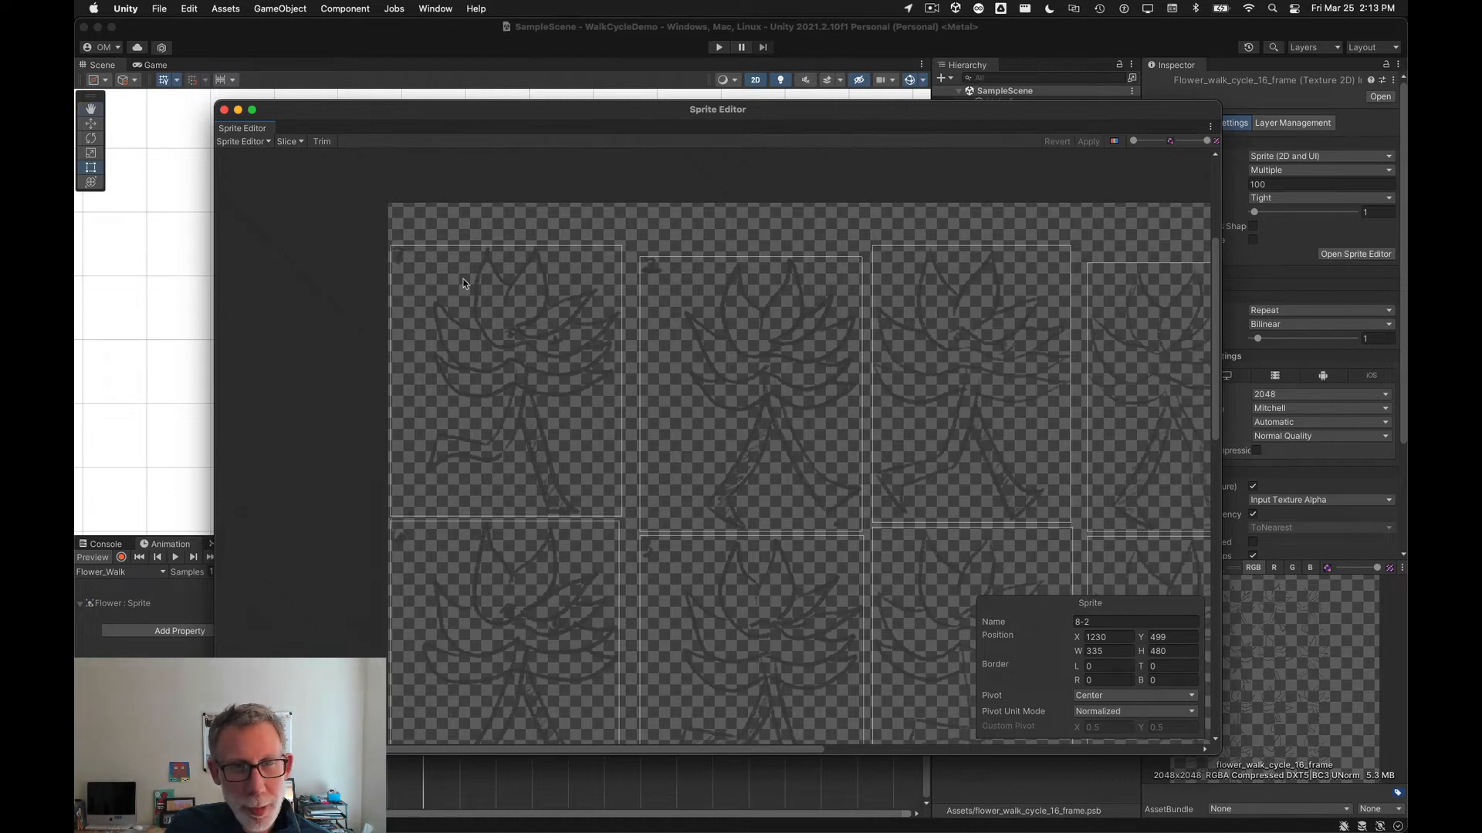
click(481, 413)
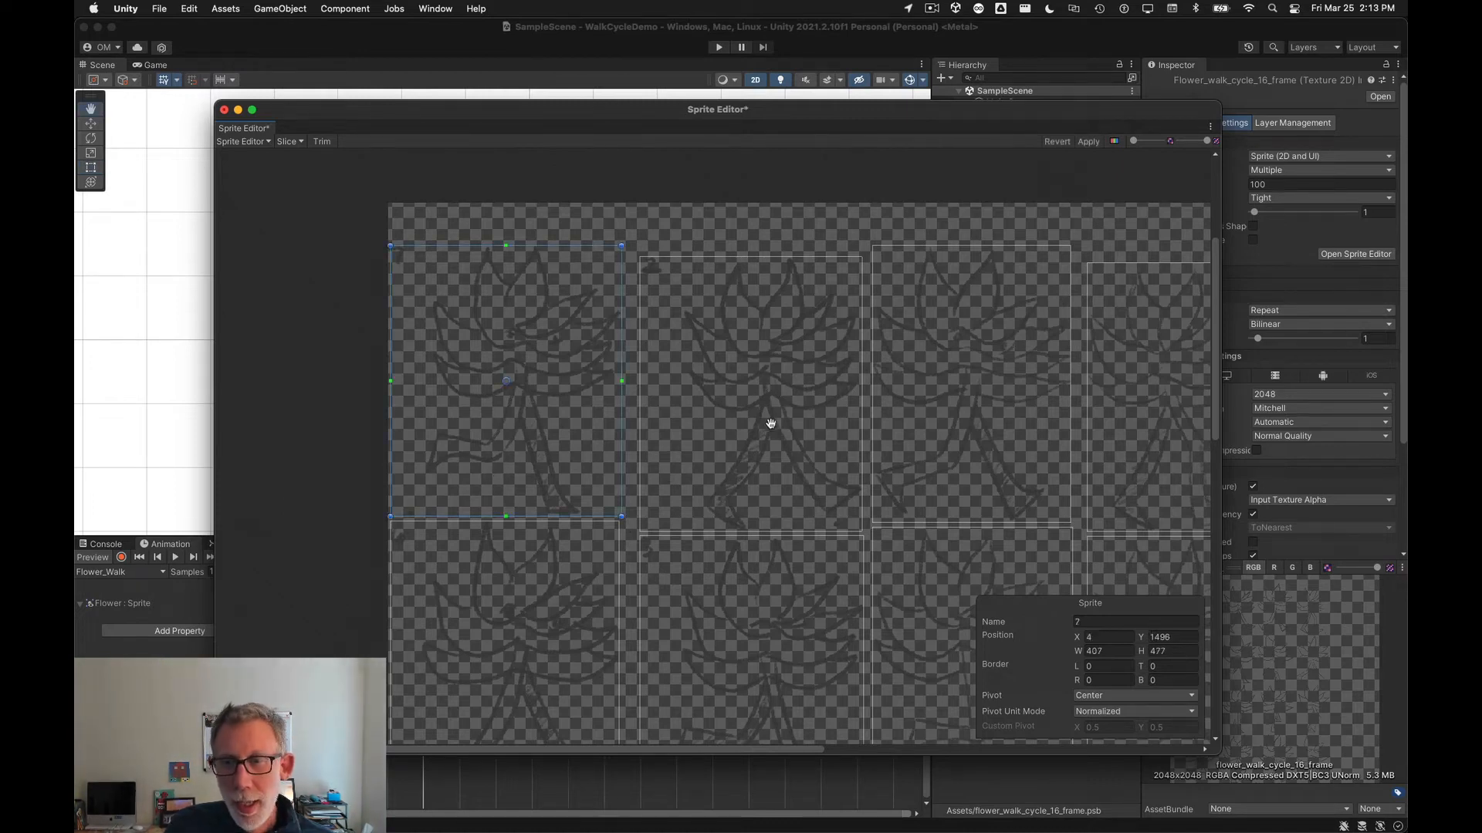
alt+drag(1048, 470, 755, 539)
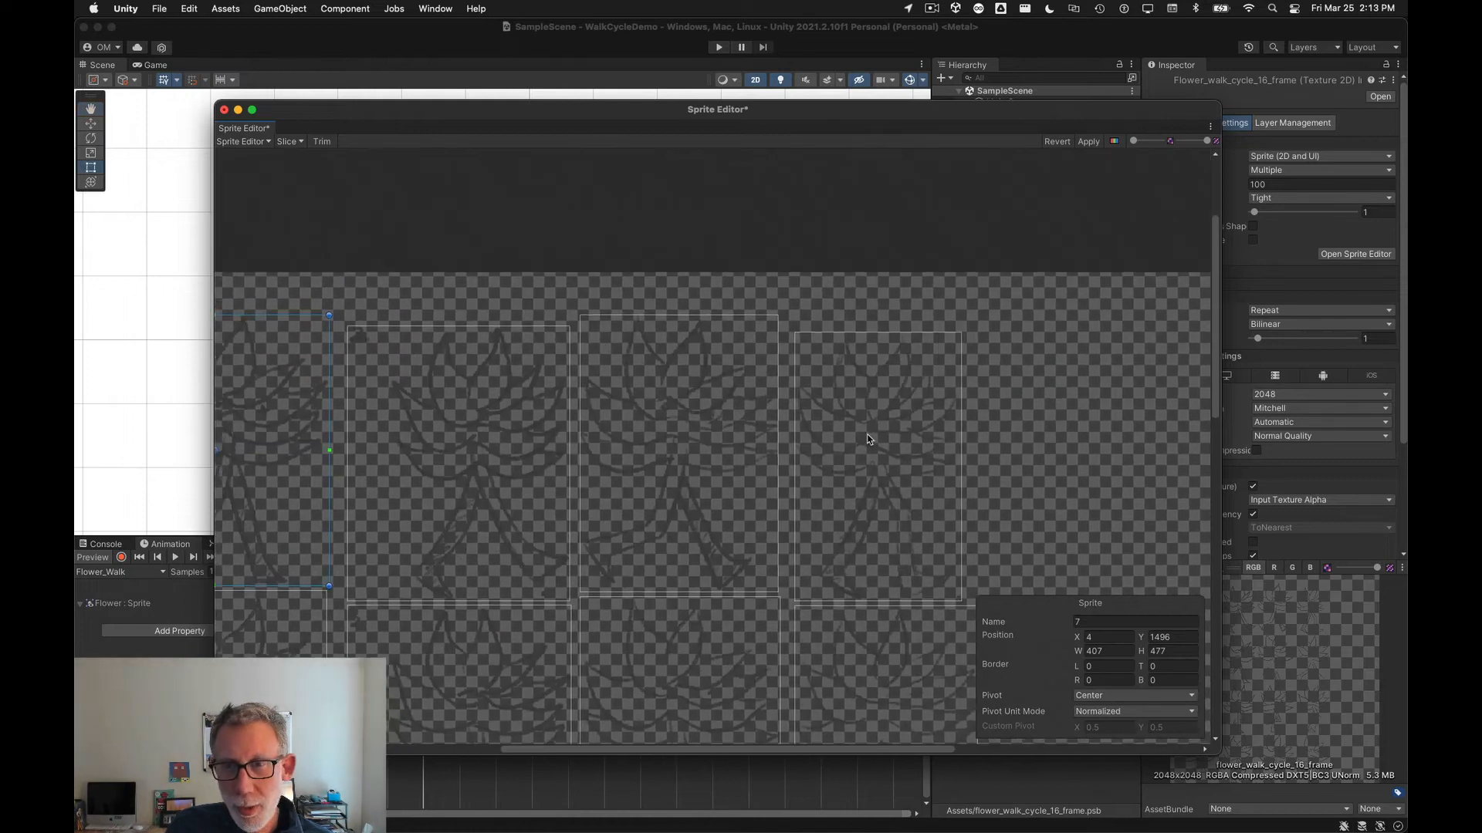
click(868, 436)
alt+drag(456, 507, 651, 450)
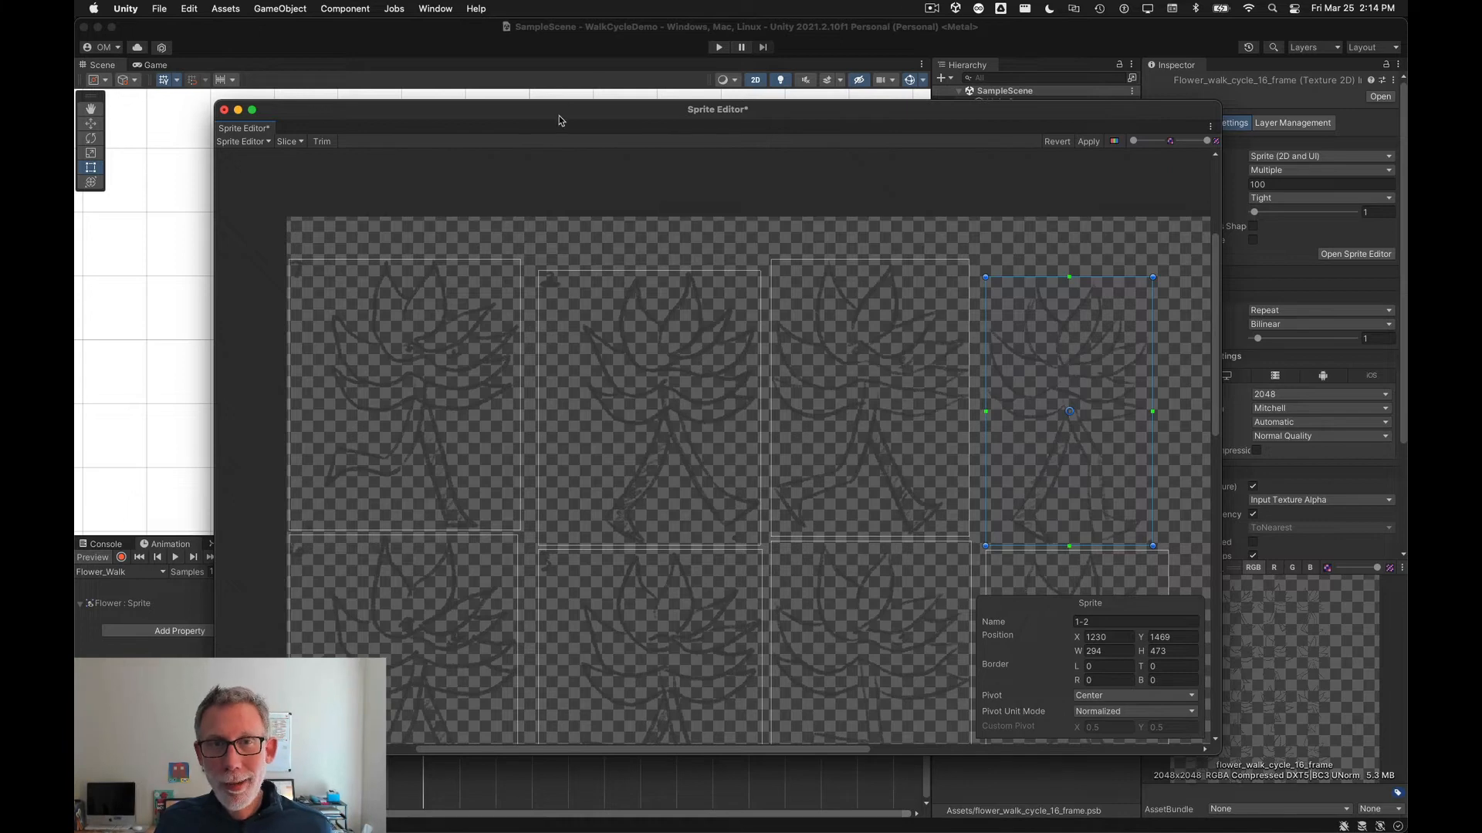
Step: In the Sprite Editor, move the pivots of frames 7 and 2 slightly up and right to about 0.59, 0.54
drag(560, 116, 498, 120)
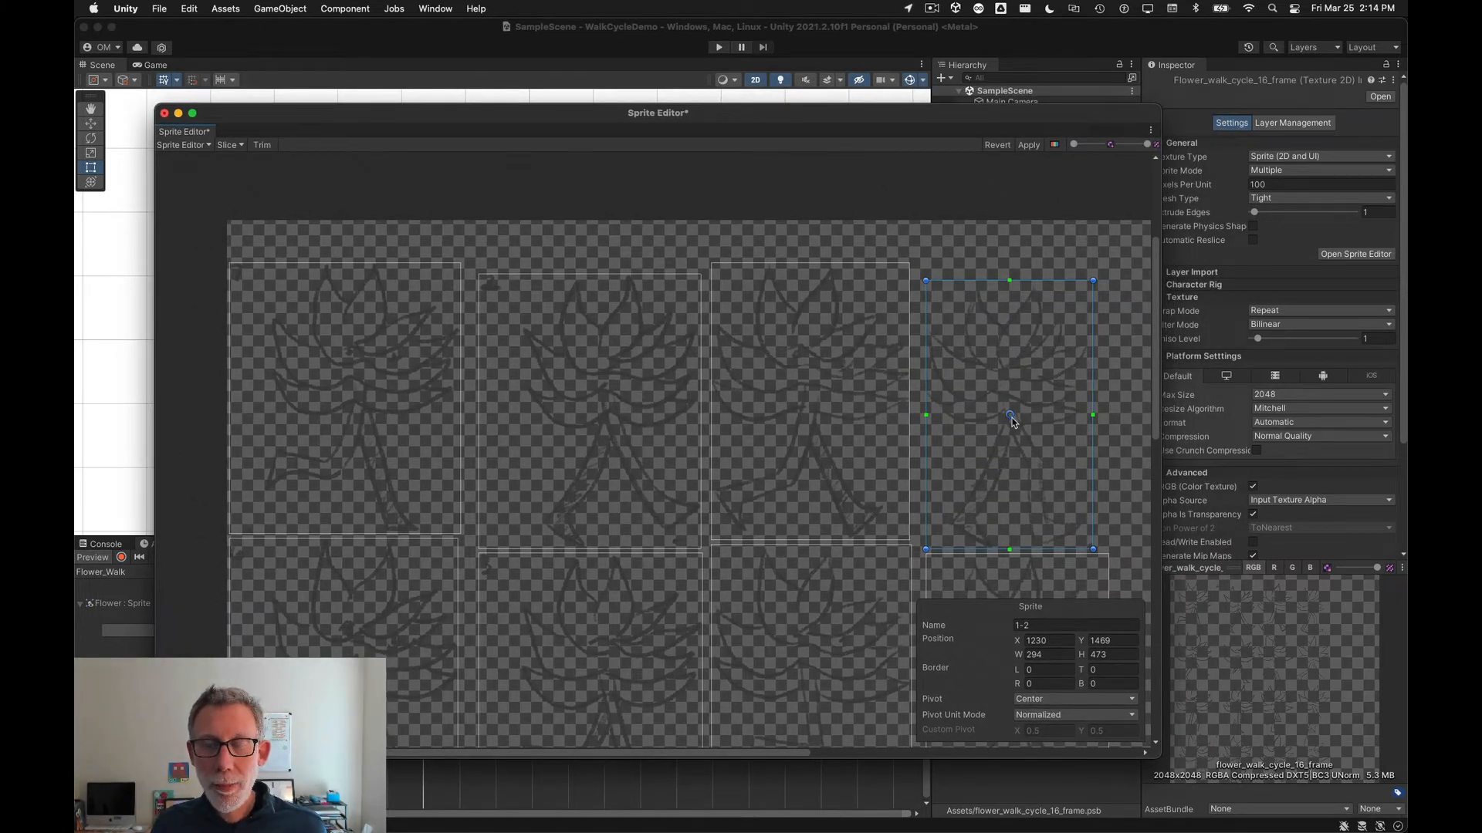
click(855, 434)
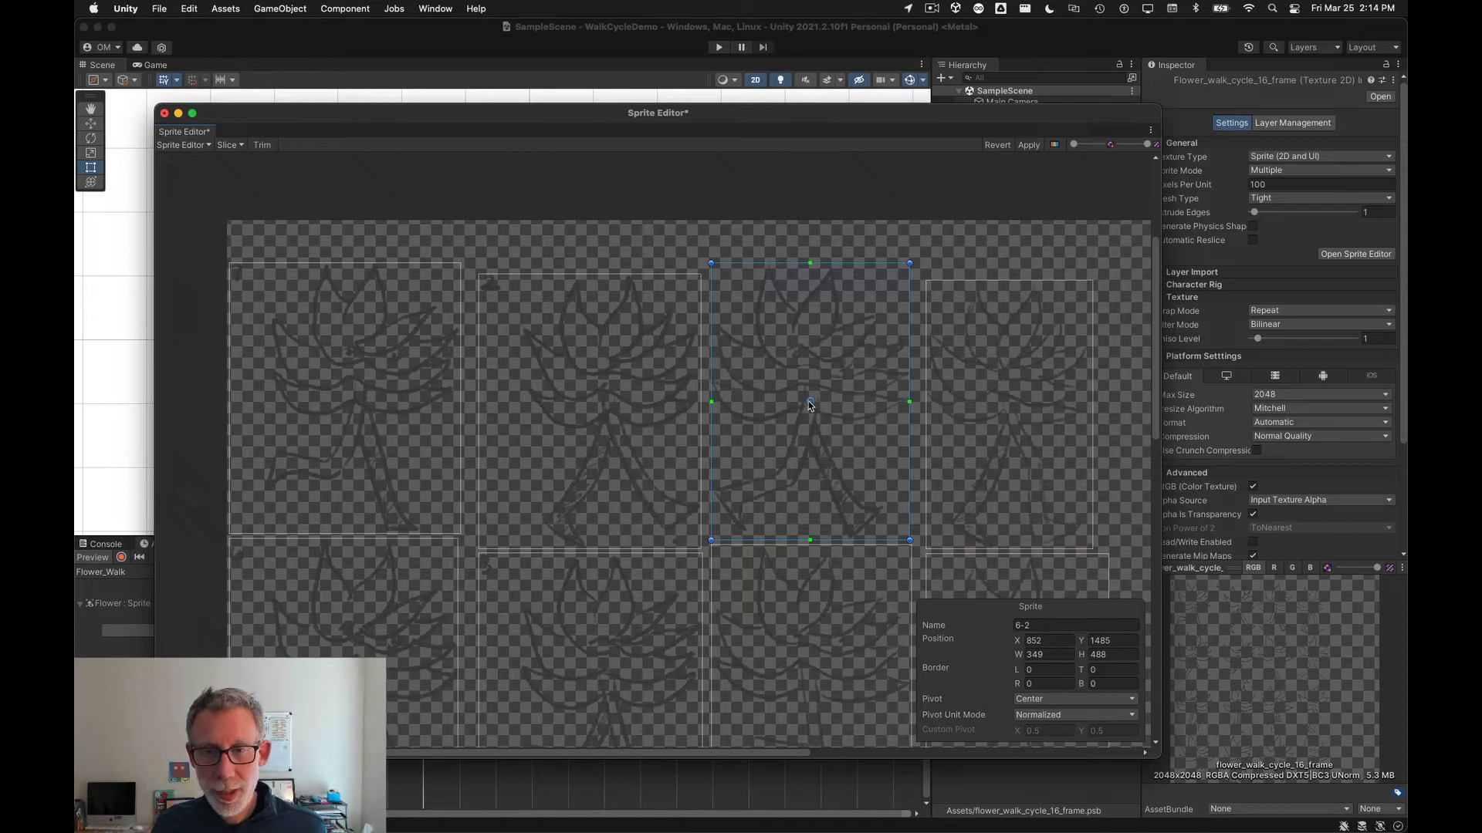
scroll(807, 401, up, 5)
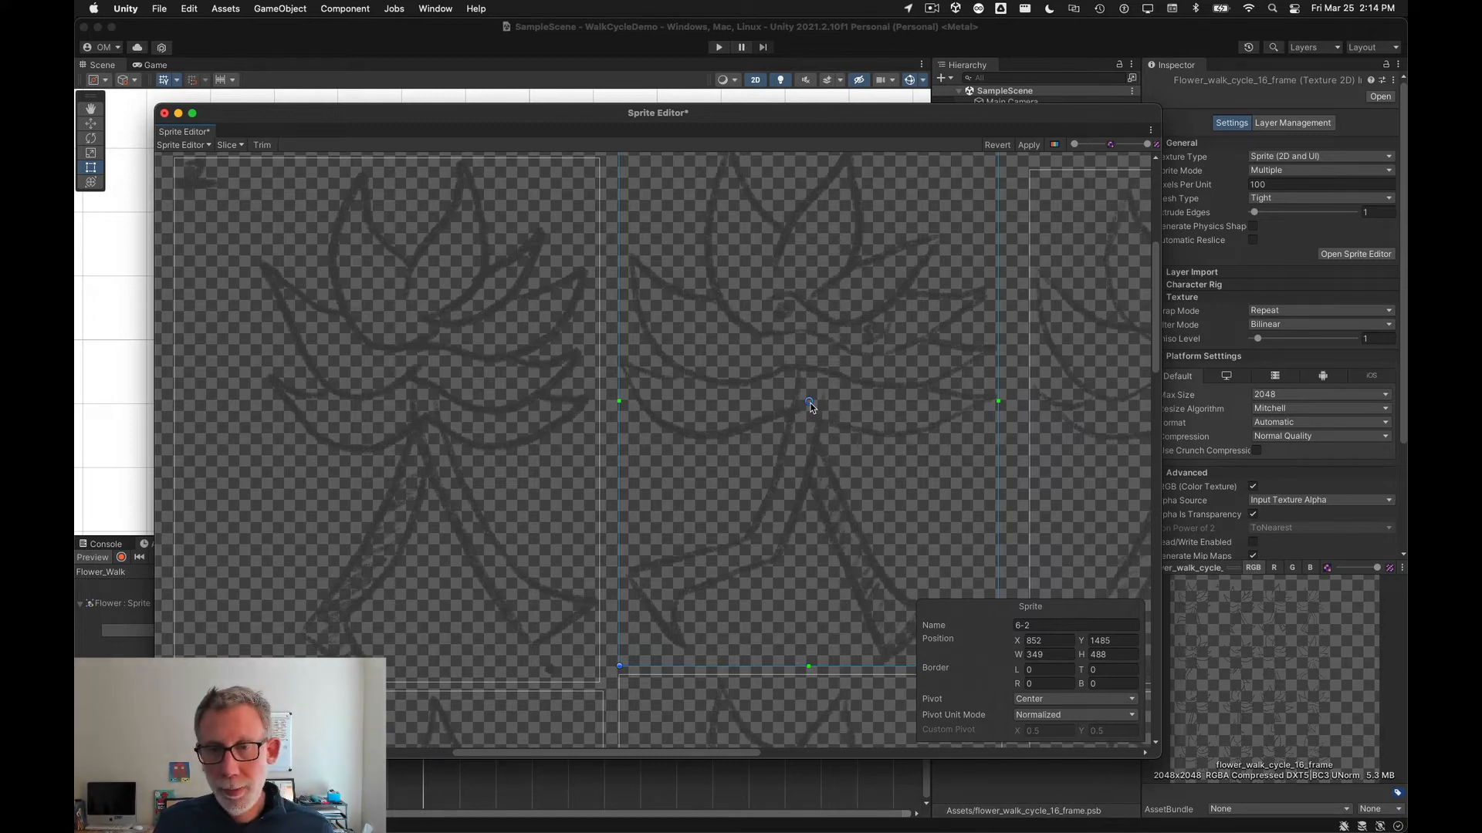
scroll(727, 439, down, 3)
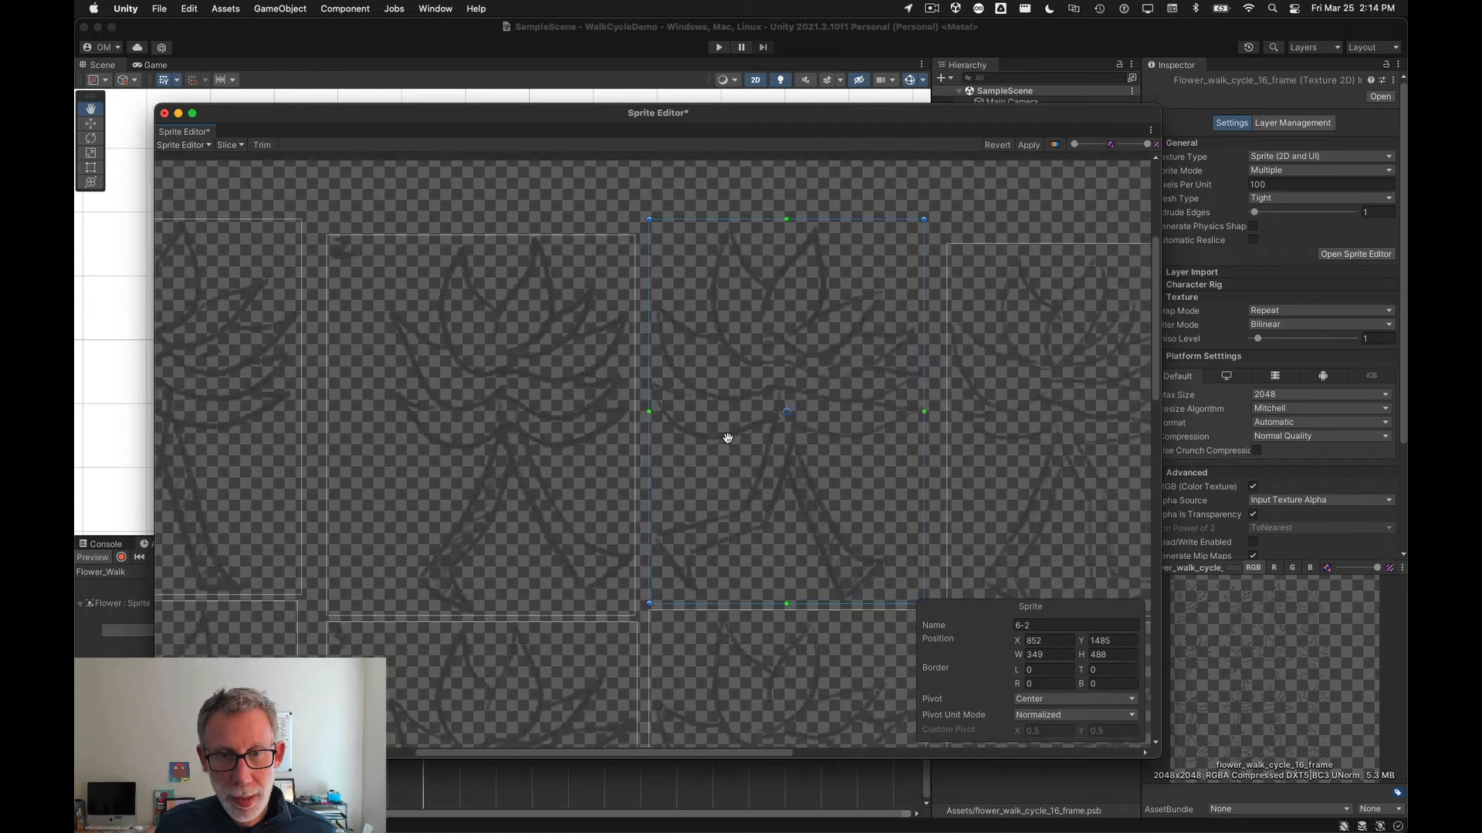
middle_drag(262, 483, 535, 439)
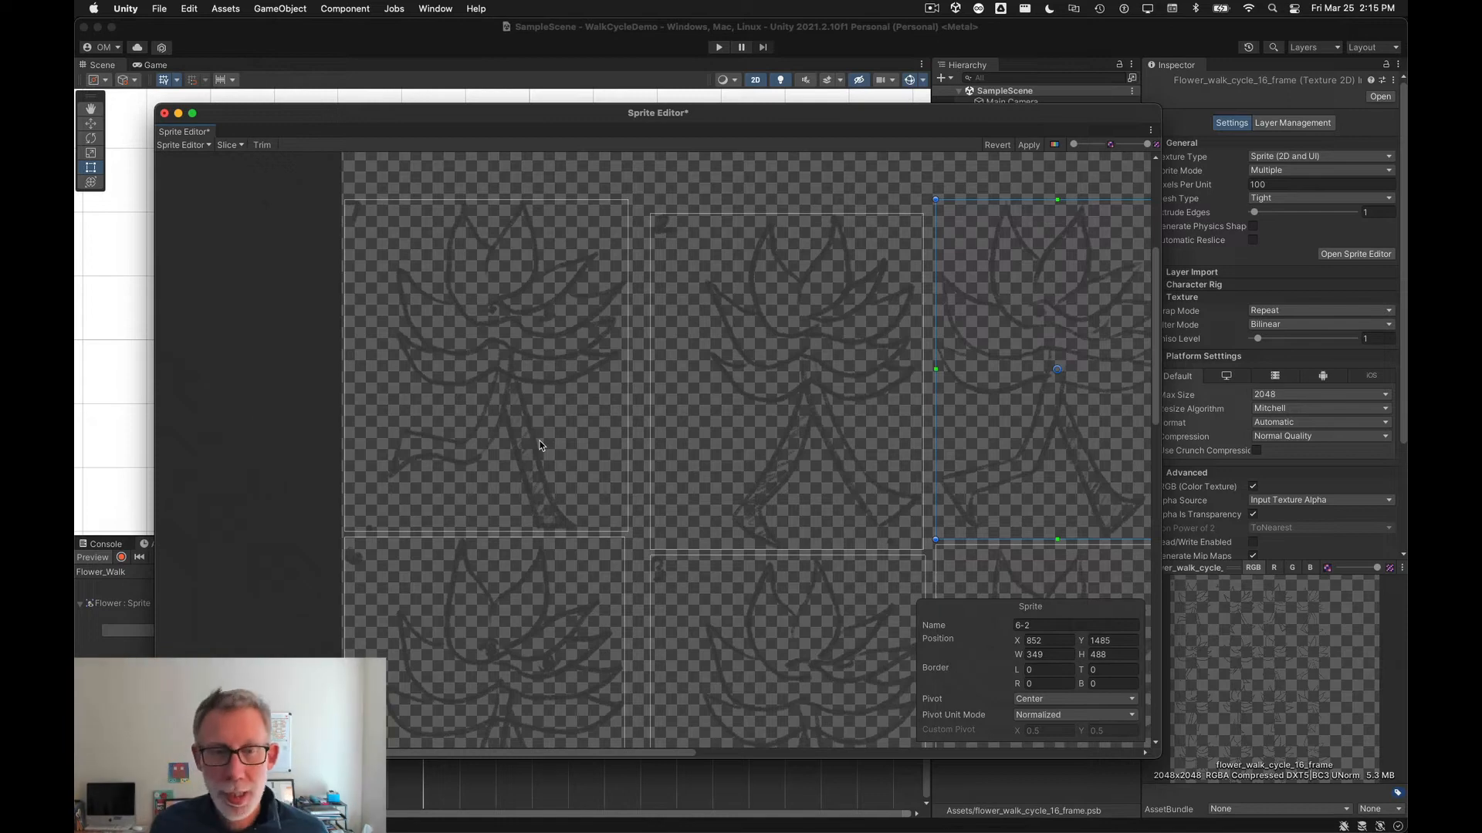
click(499, 446)
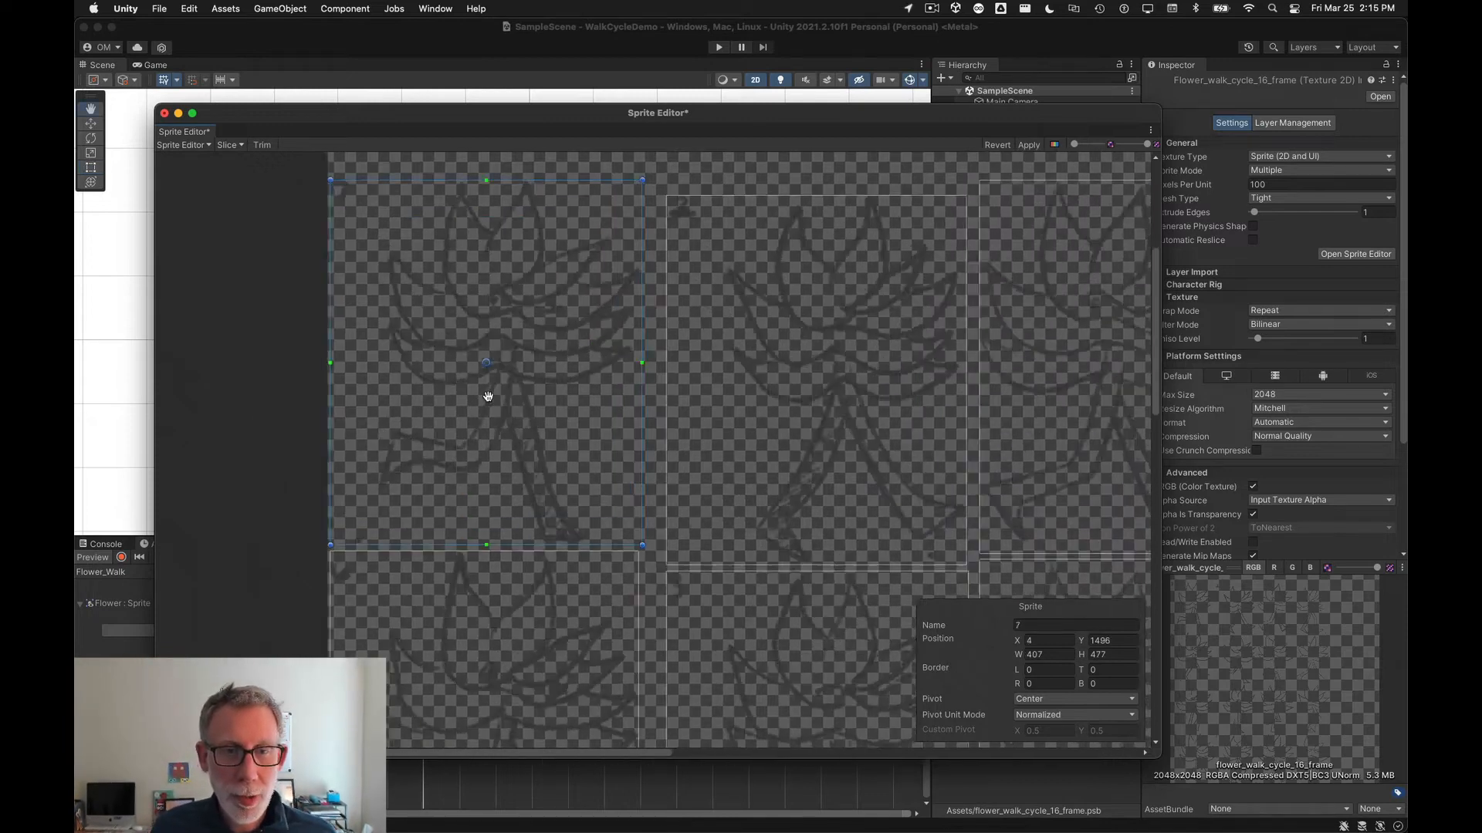
scroll(488, 398, up, 3)
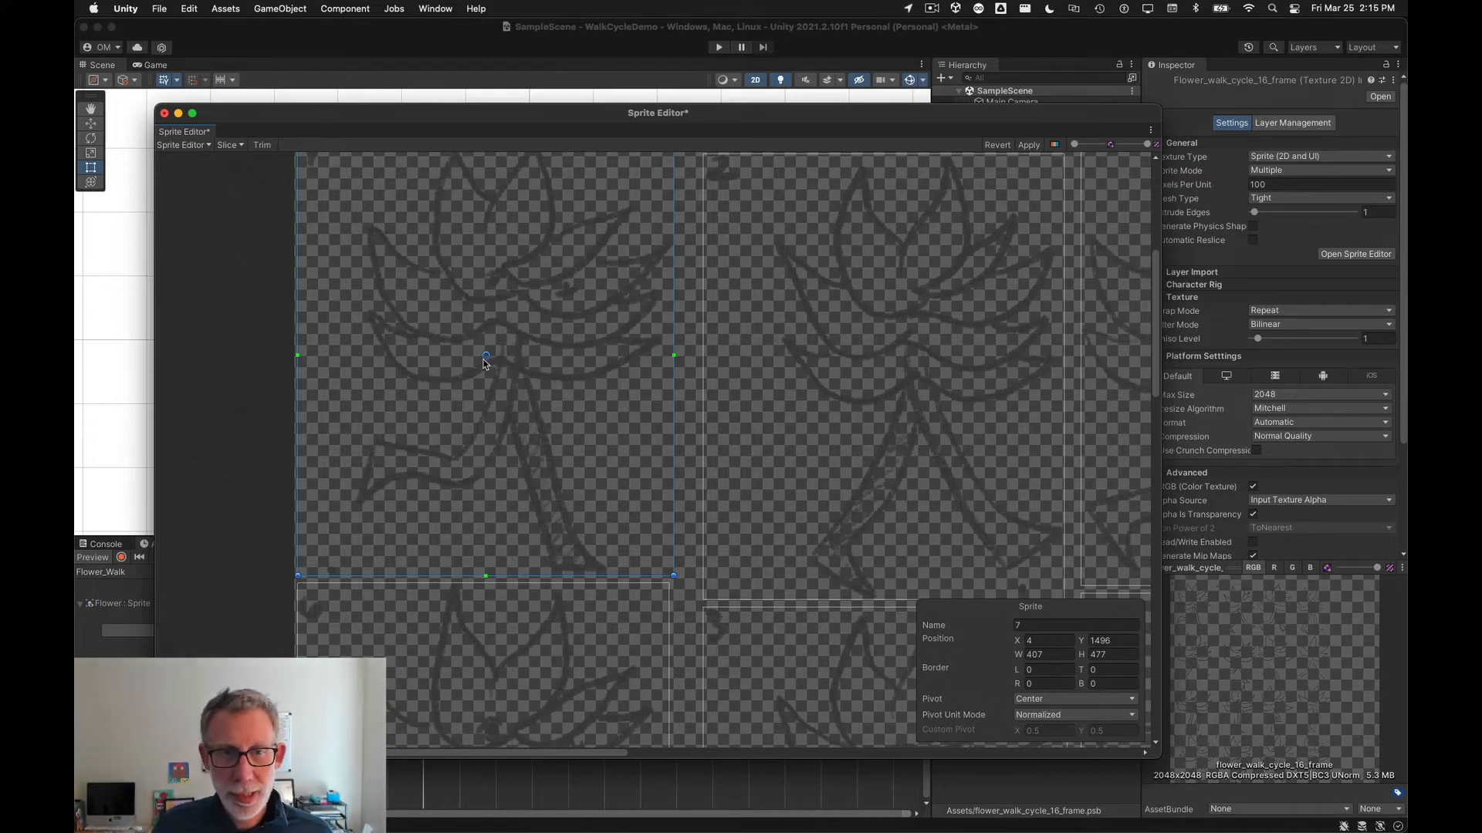
drag(485, 358, 510, 343)
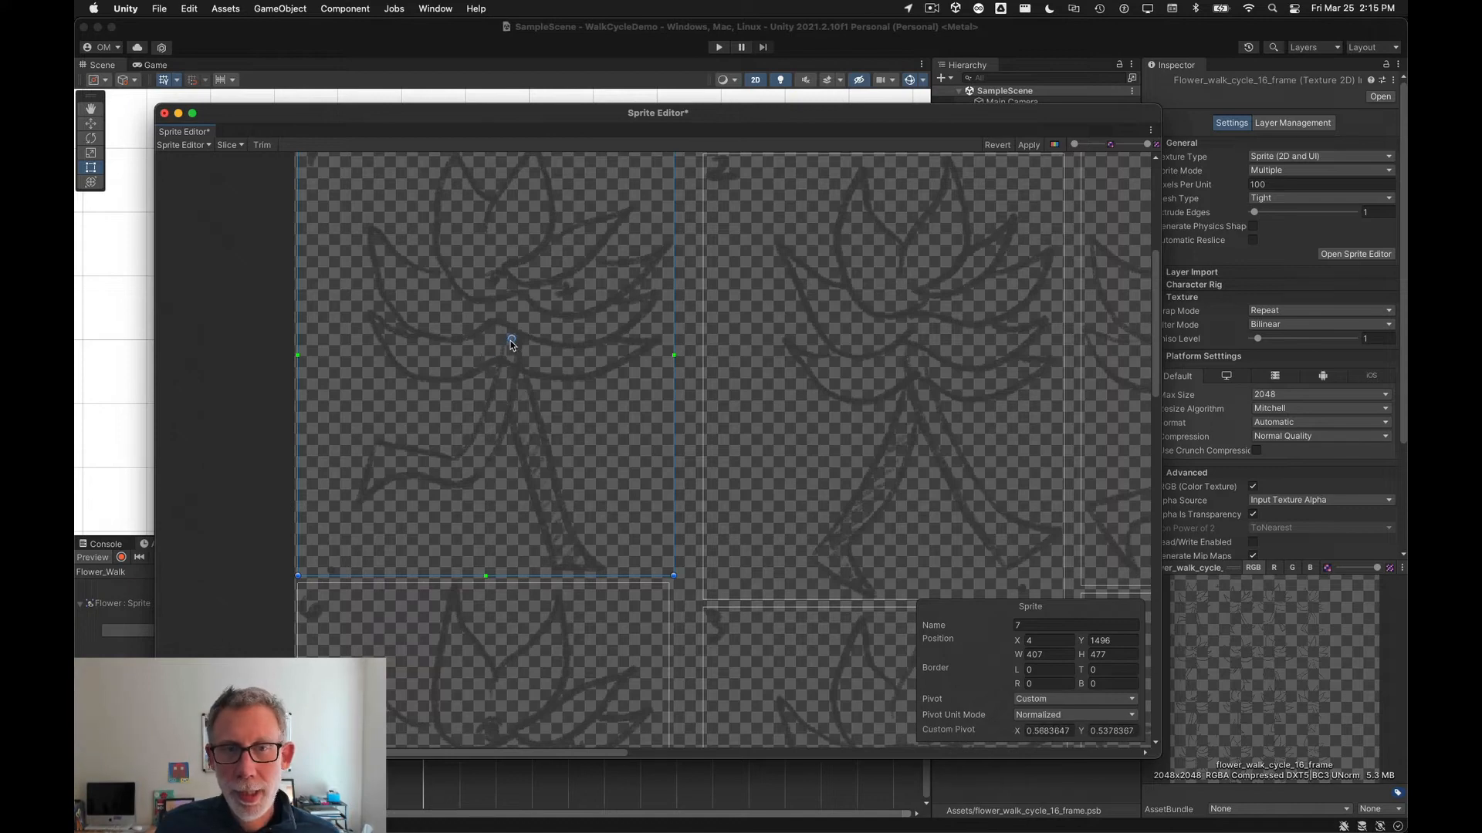
click(931, 389)
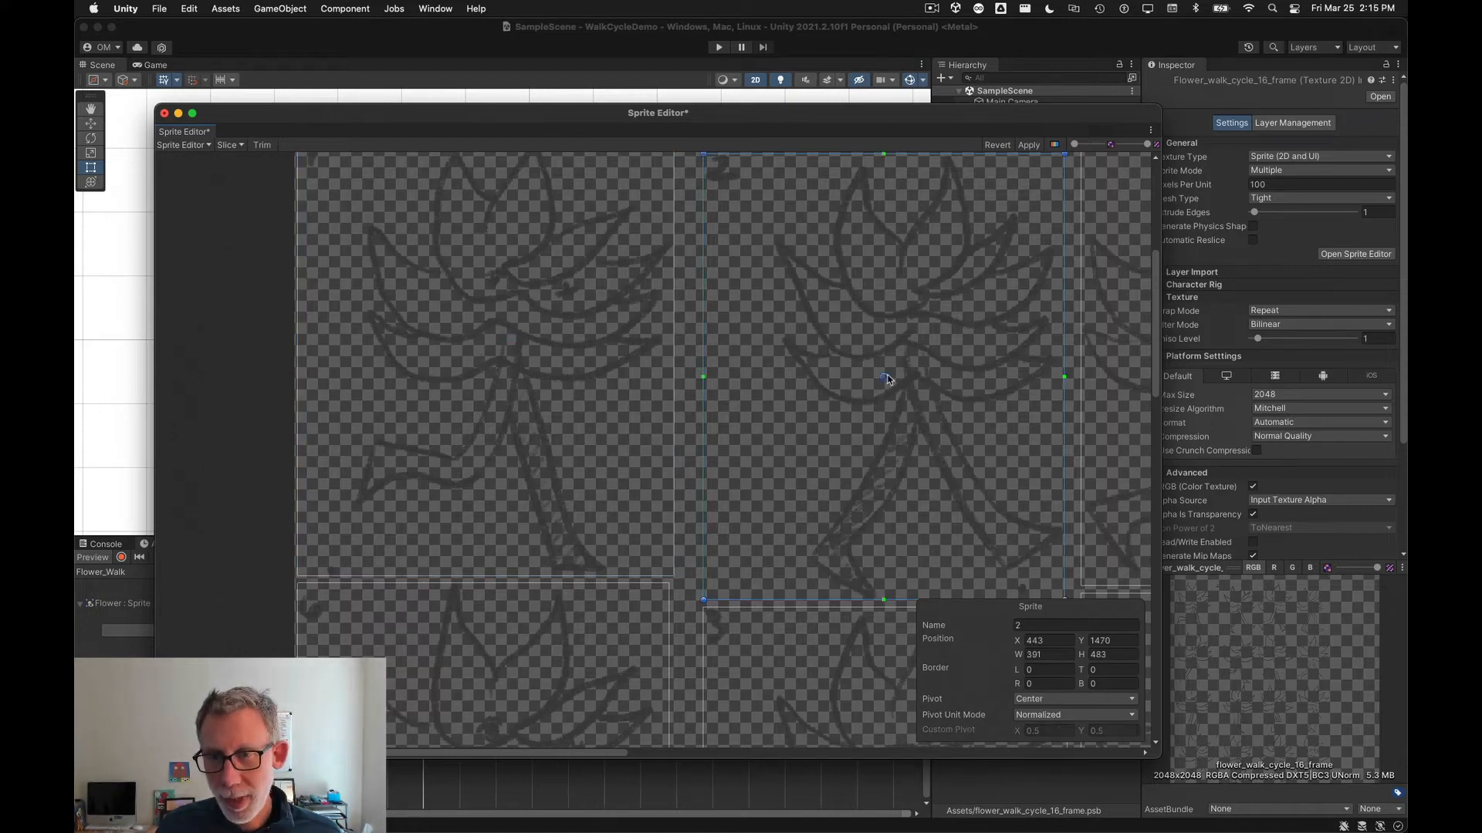
drag(885, 377, 916, 352)
Step: Nudge the pivots of frames 6-2 and 1-2 slightly upward to about 0.50, 0.52
scroll(978, 378, right, 2)
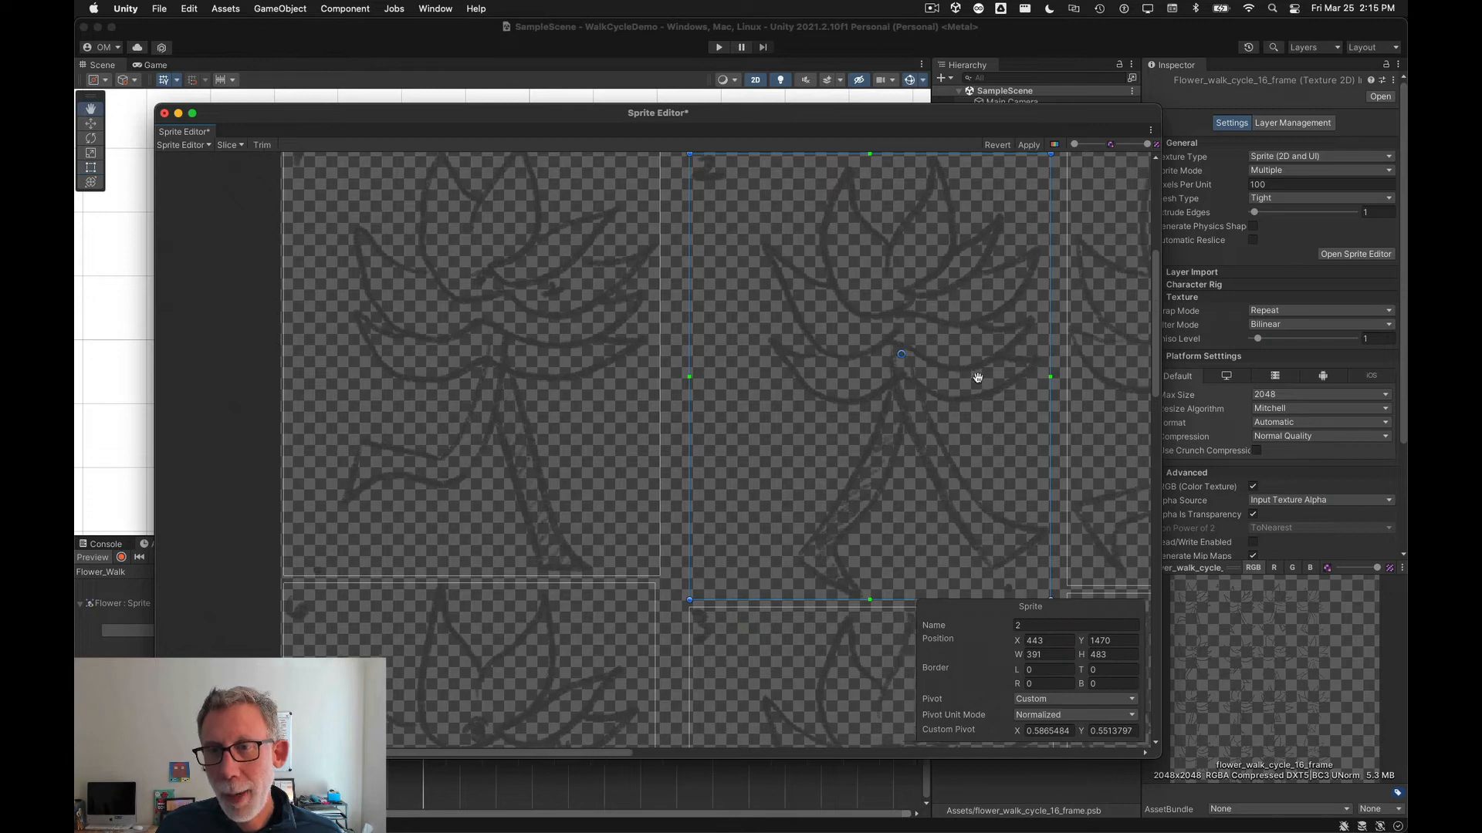
scroll(978, 378, right, 5)
click(766, 415)
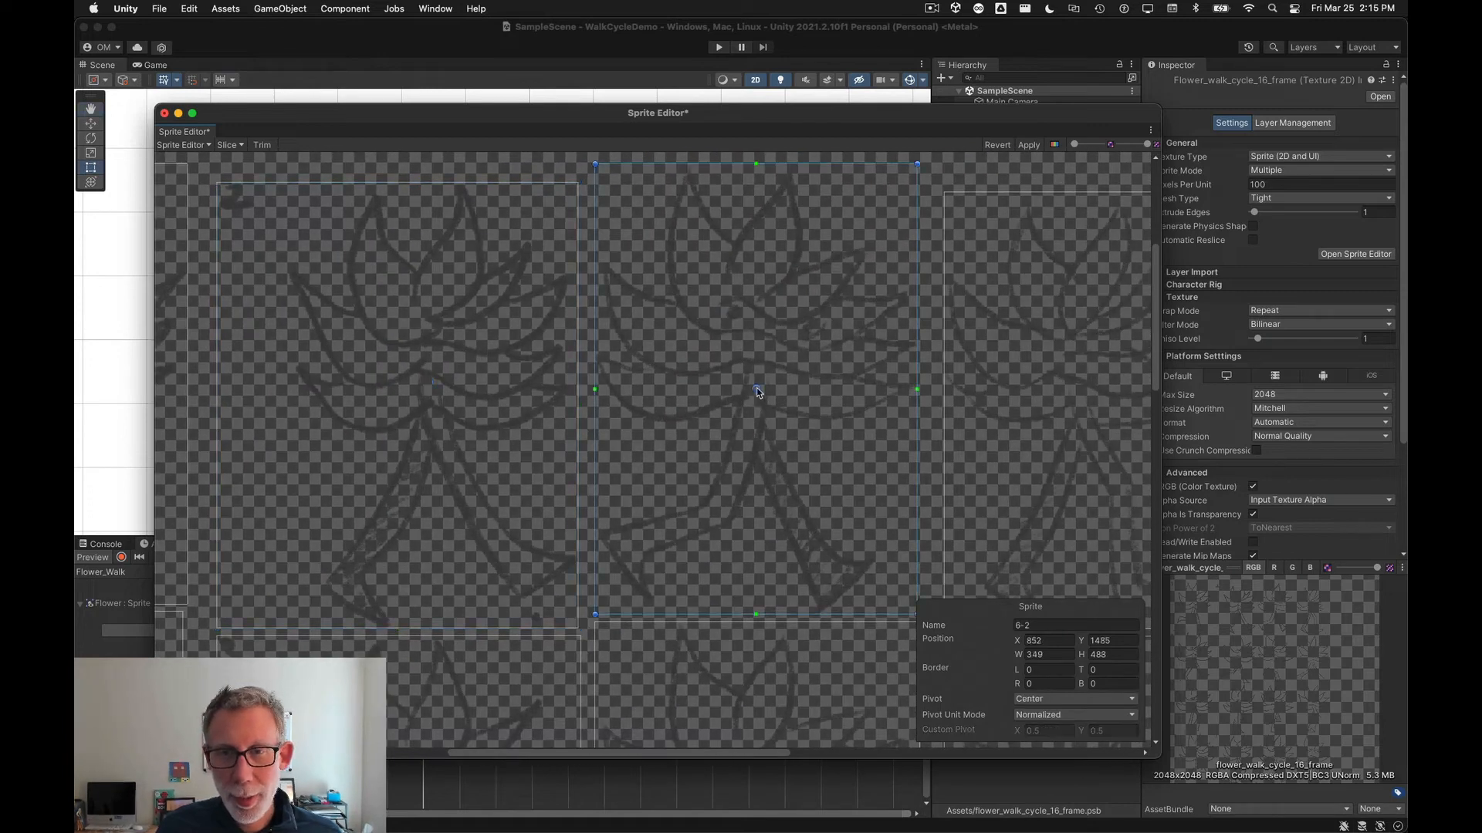
drag(757, 391, 757, 379)
middle_drag(985, 403, 602, 419)
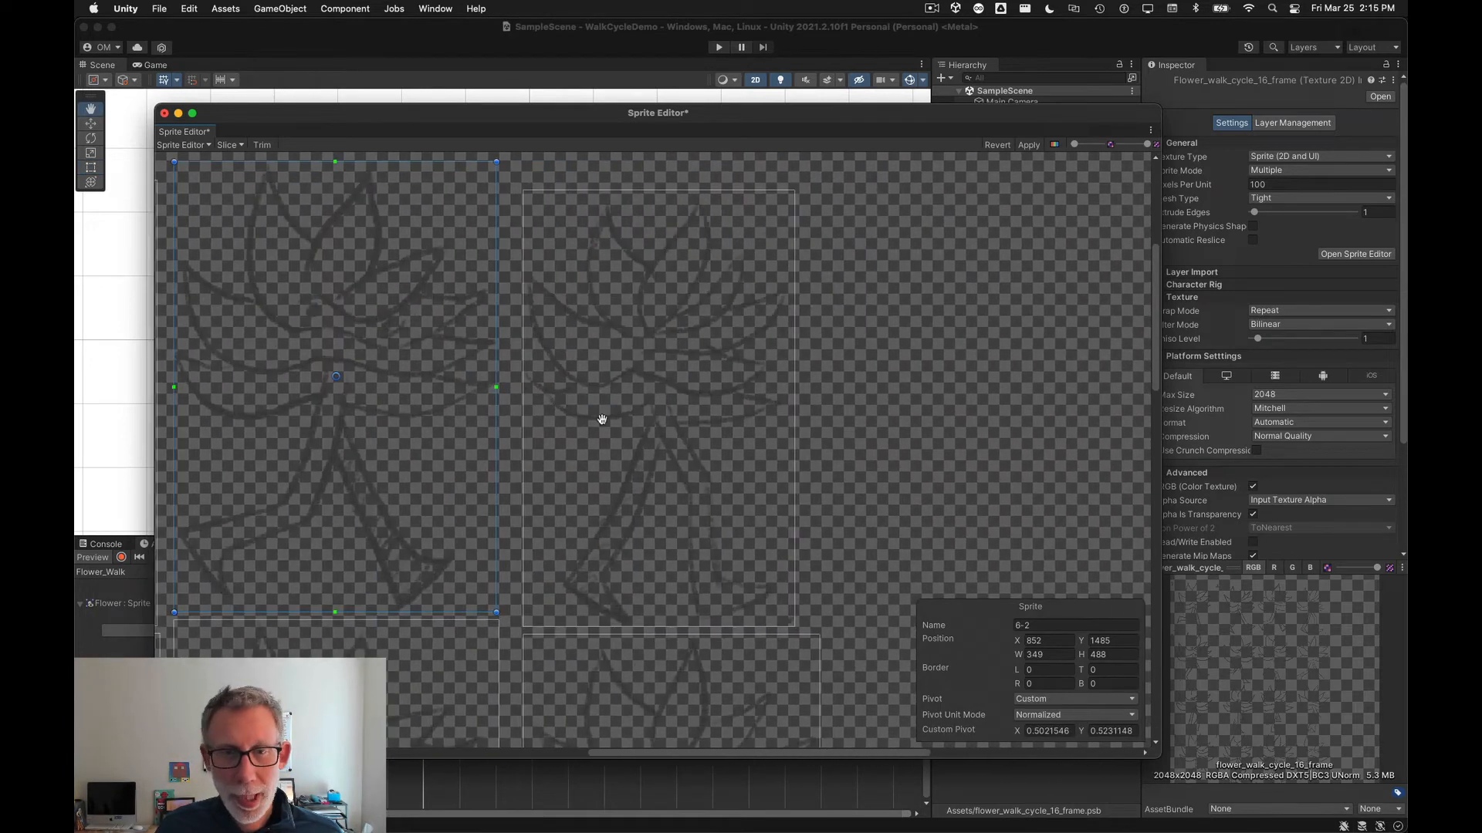
click(663, 417)
drag(655, 410, 656, 401)
scroll(662, 526, down, 5)
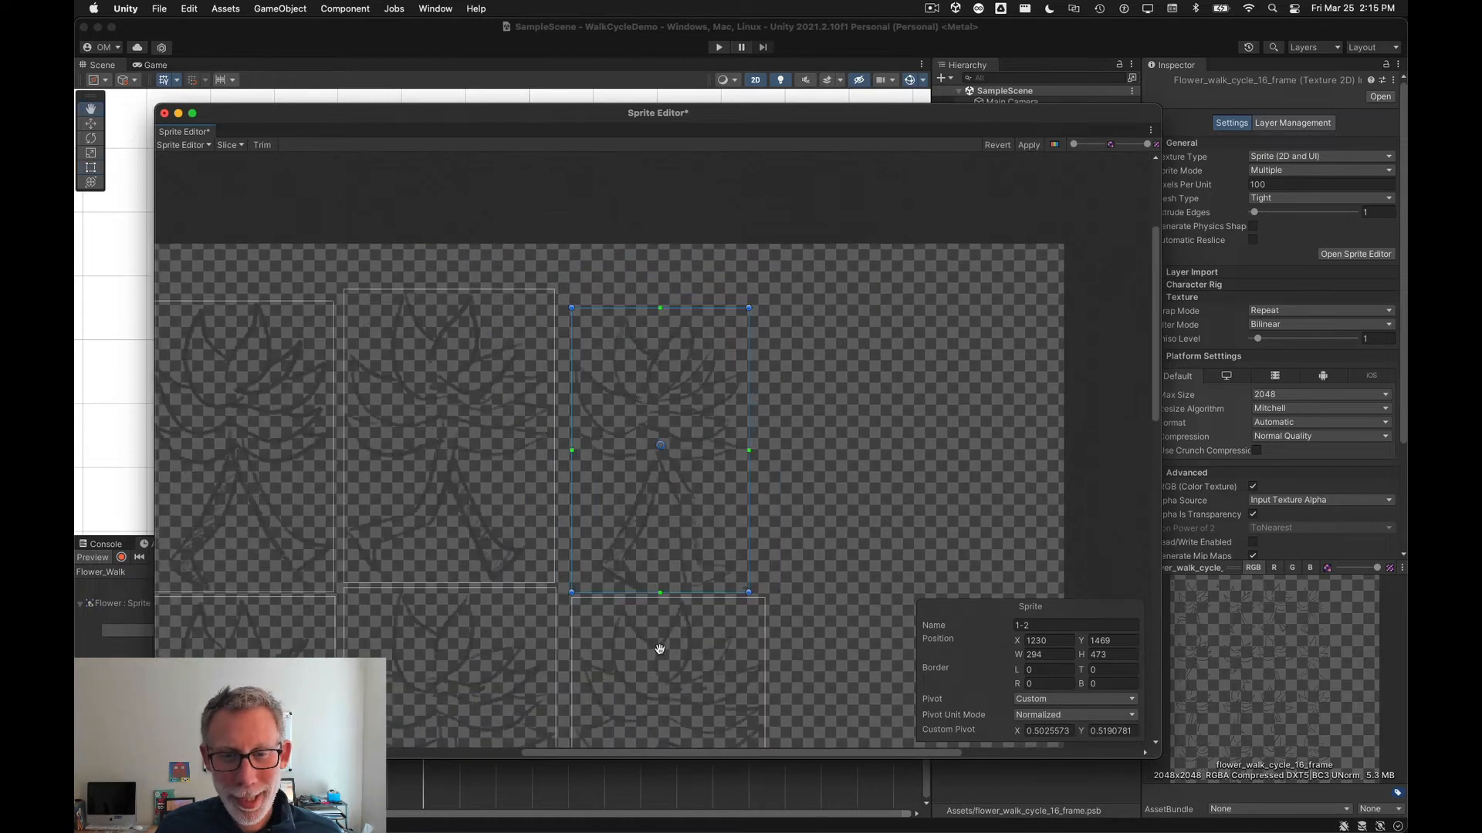
Step: Move the pivots of frames 7-2 and 6 slightly upward, frame 6 to about 0.58, 0.53
middle_drag(659, 649, 686, 391)
click(689, 468)
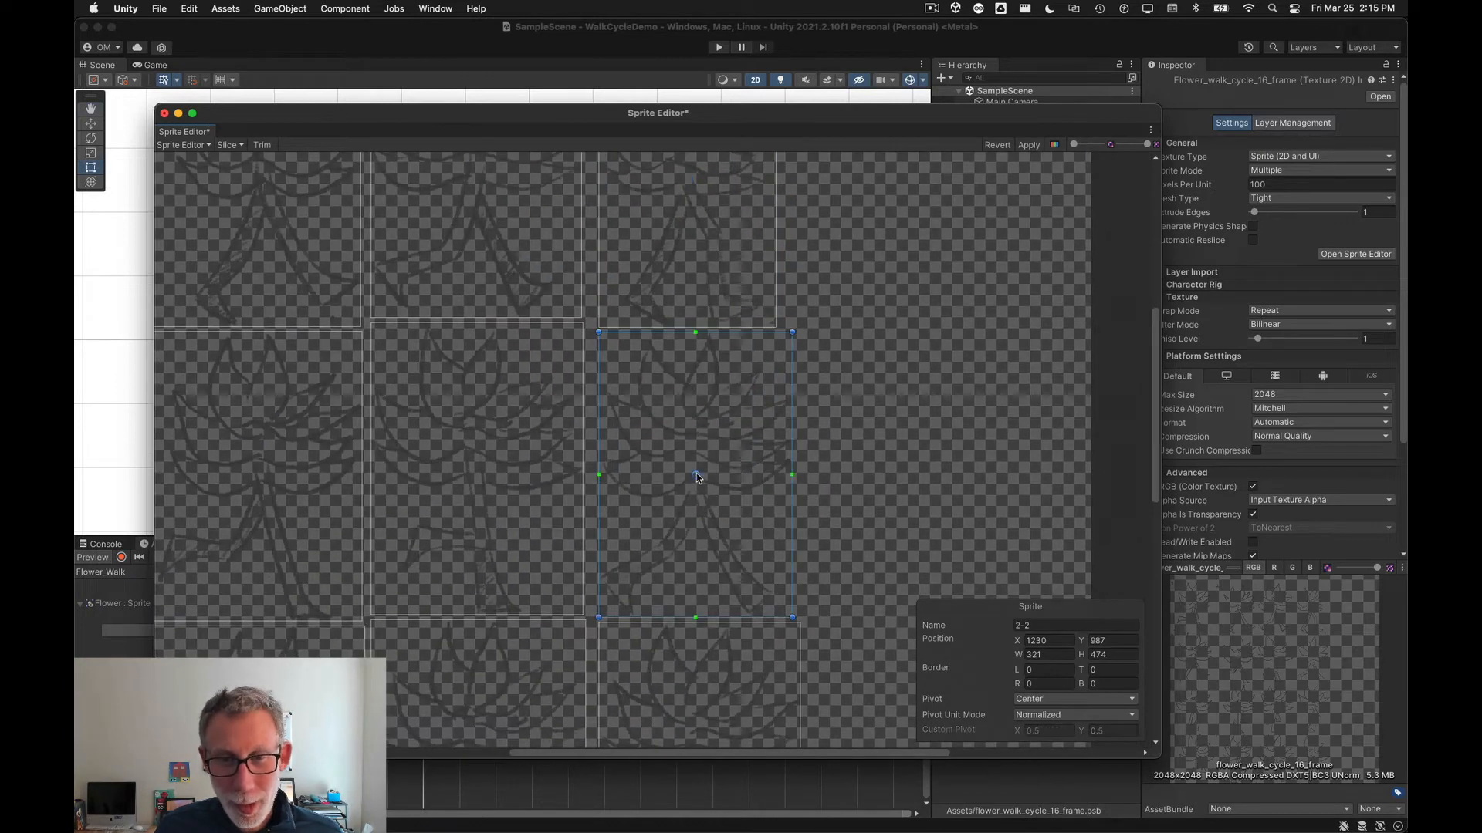
click(483, 472)
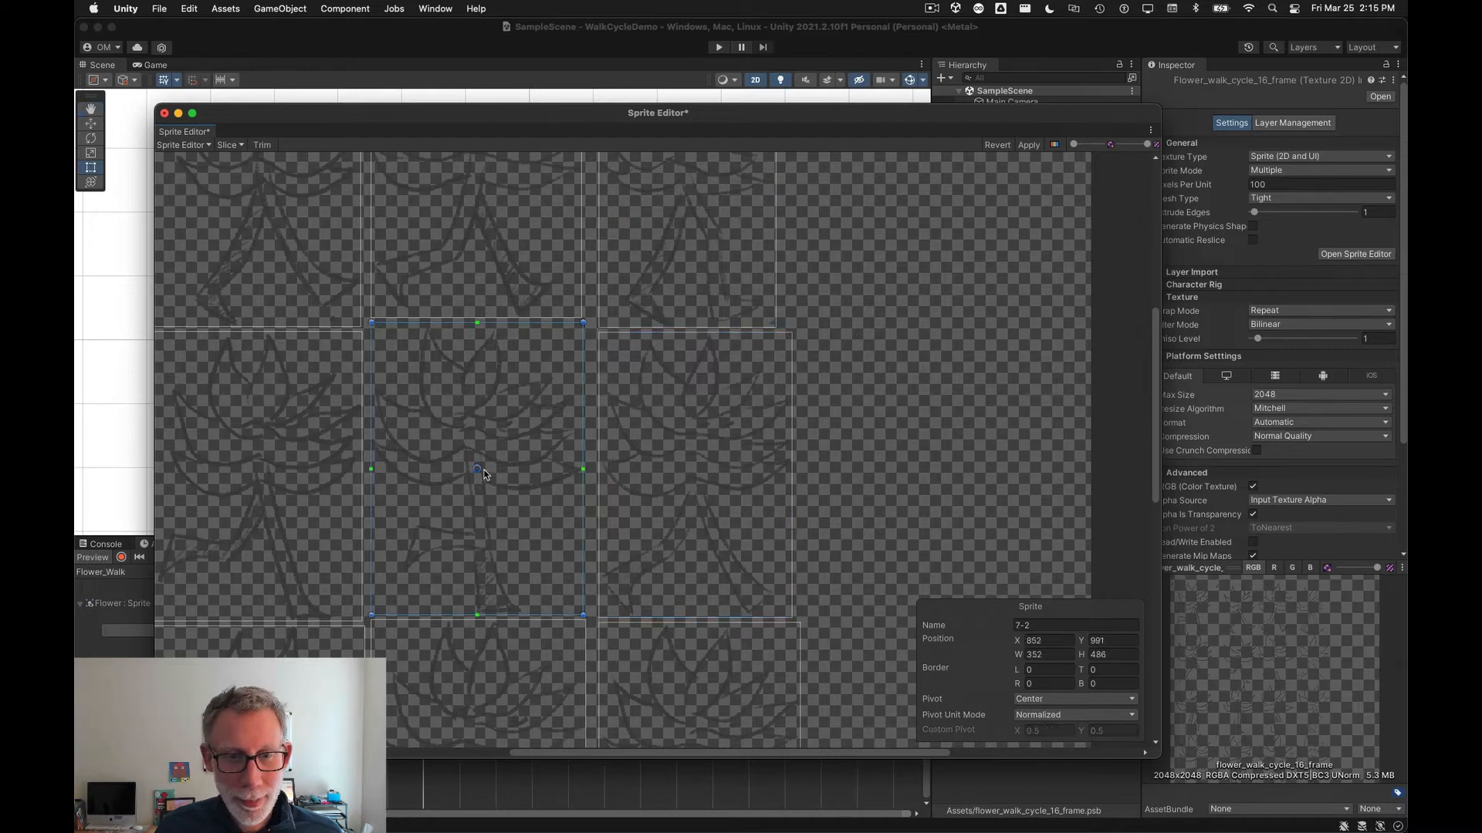
drag(484, 470, 478, 460)
middle_drag(443, 492, 791, 492)
click(592, 487)
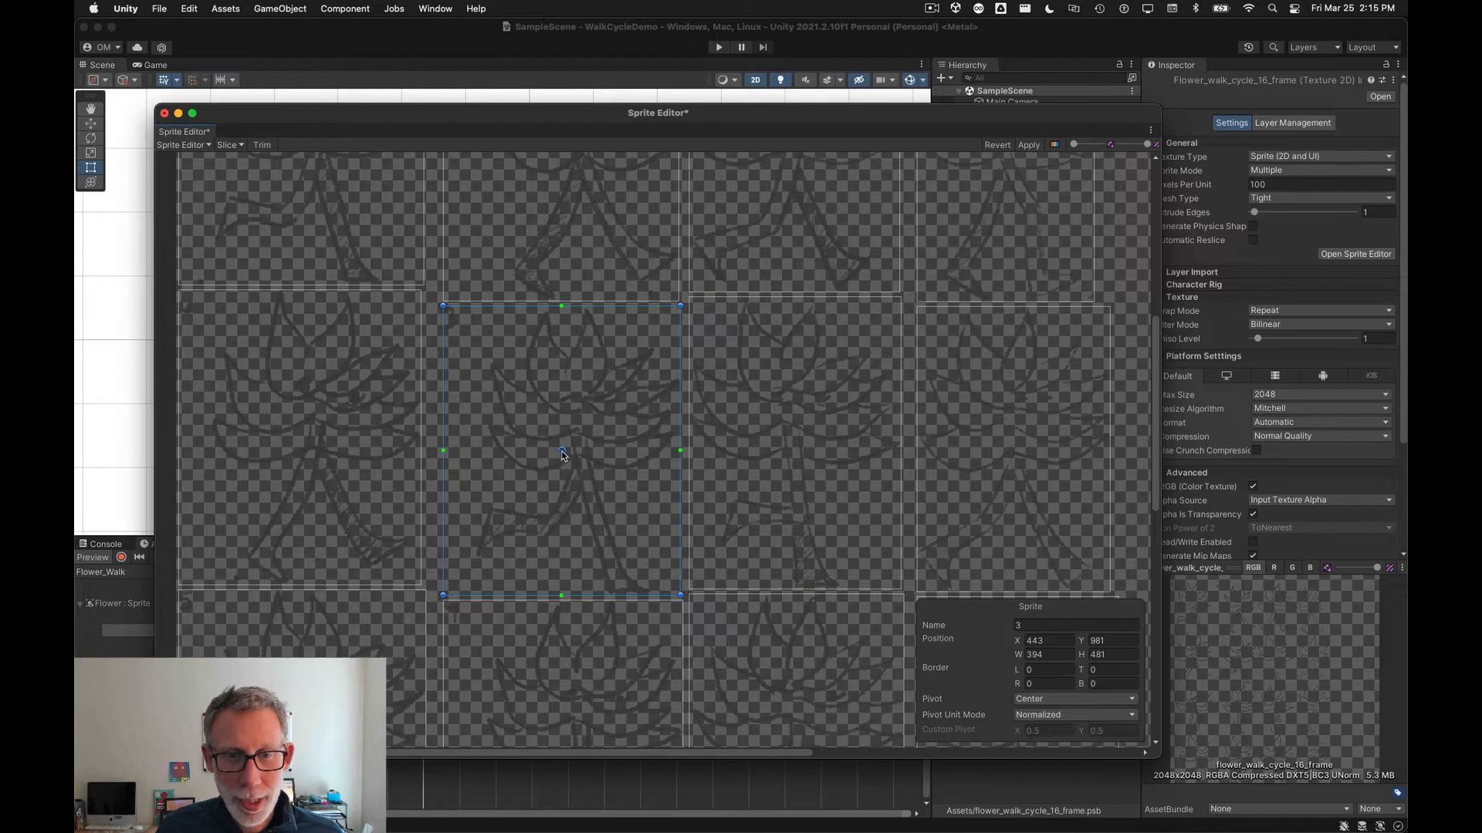
click(294, 461)
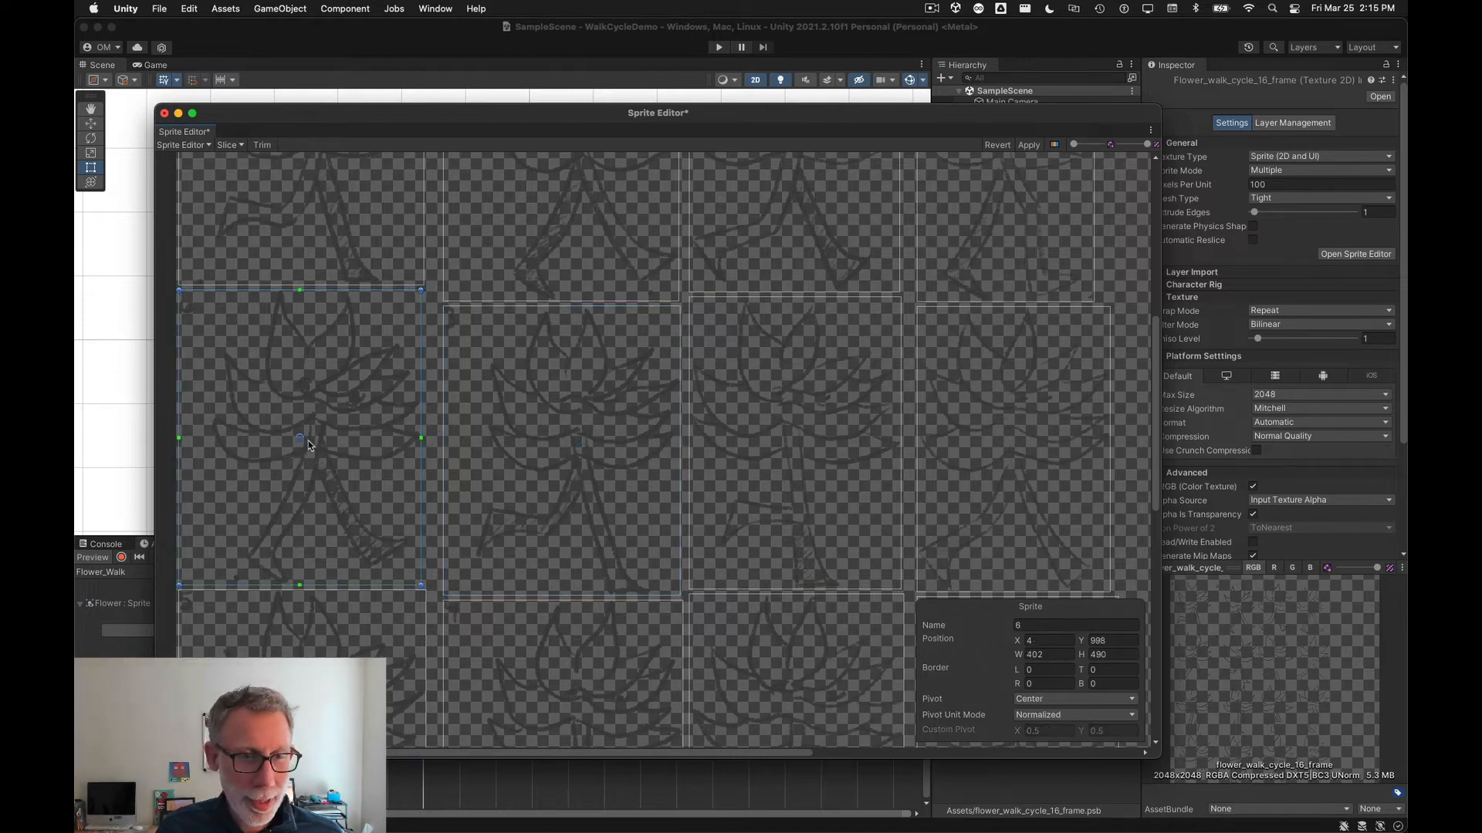
drag(300, 438, 315, 428)
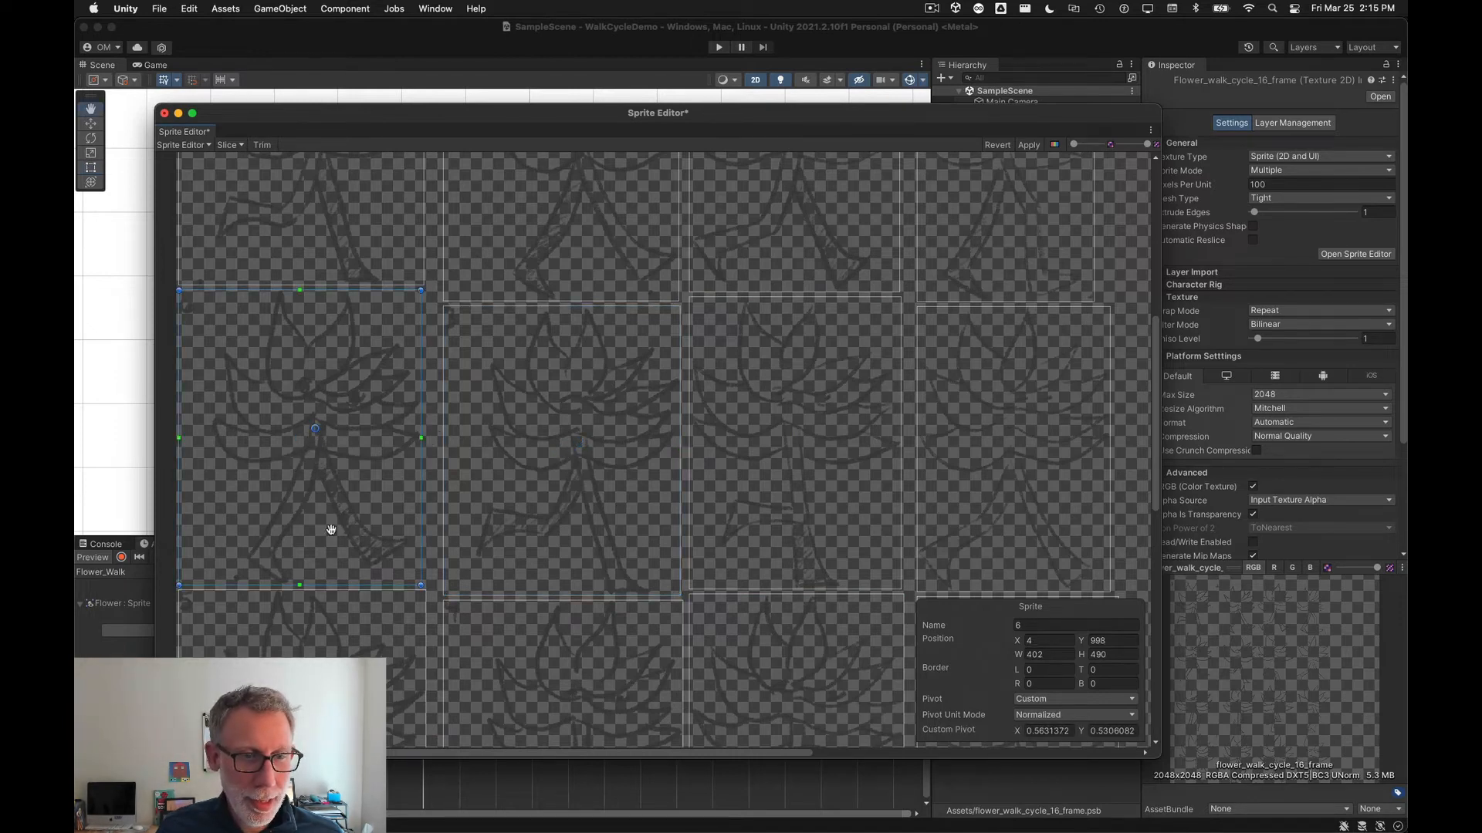
Step: Shift the pivots of frames 5 and 4 up and right to about 0.58, 0.53 and 0.58, 0.56
middle_drag(331, 529, 384, 384)
click(363, 491)
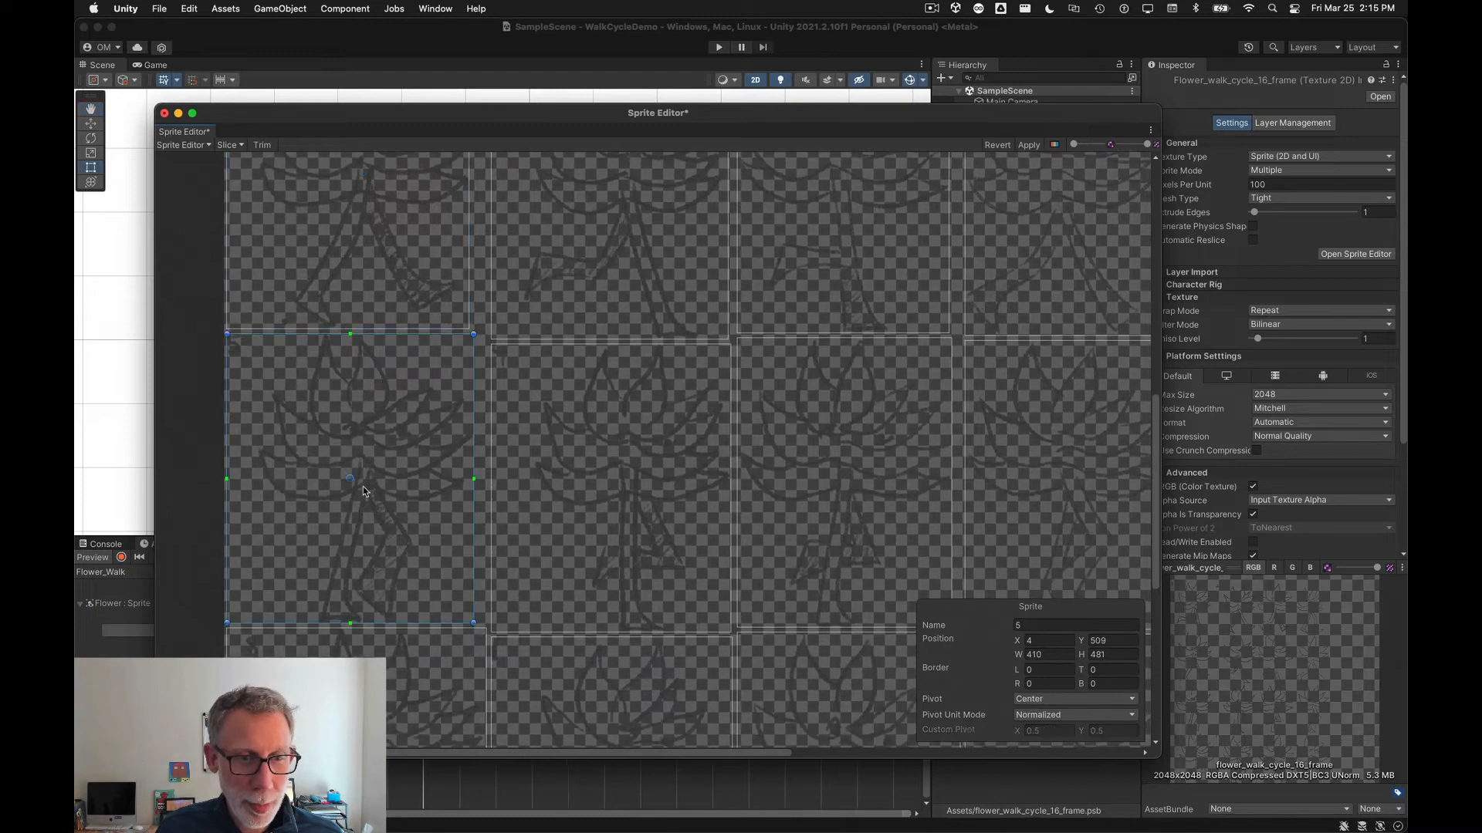
drag(352, 481, 365, 474)
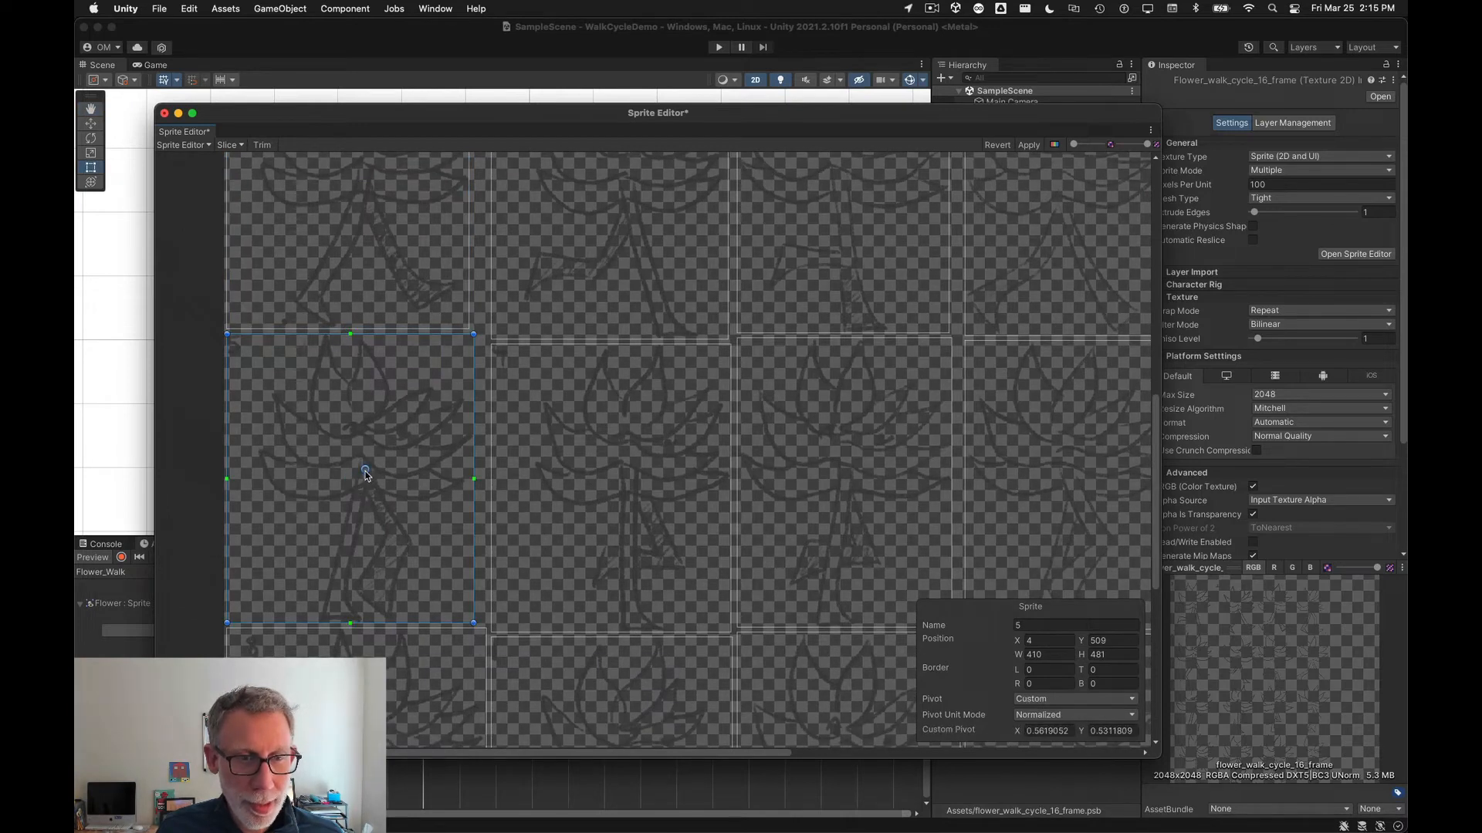
click(577, 494)
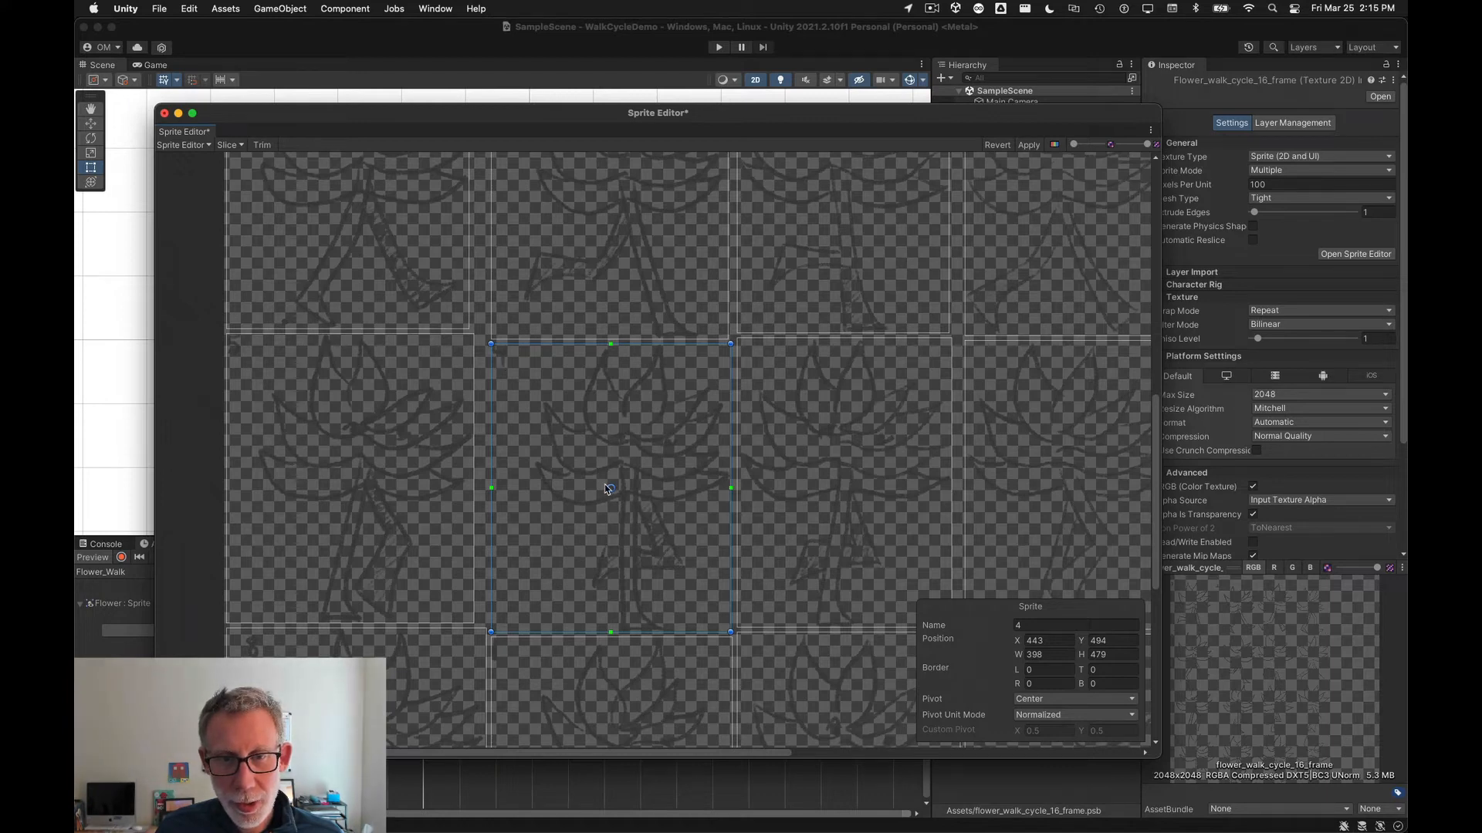
drag(611, 490, 629, 476)
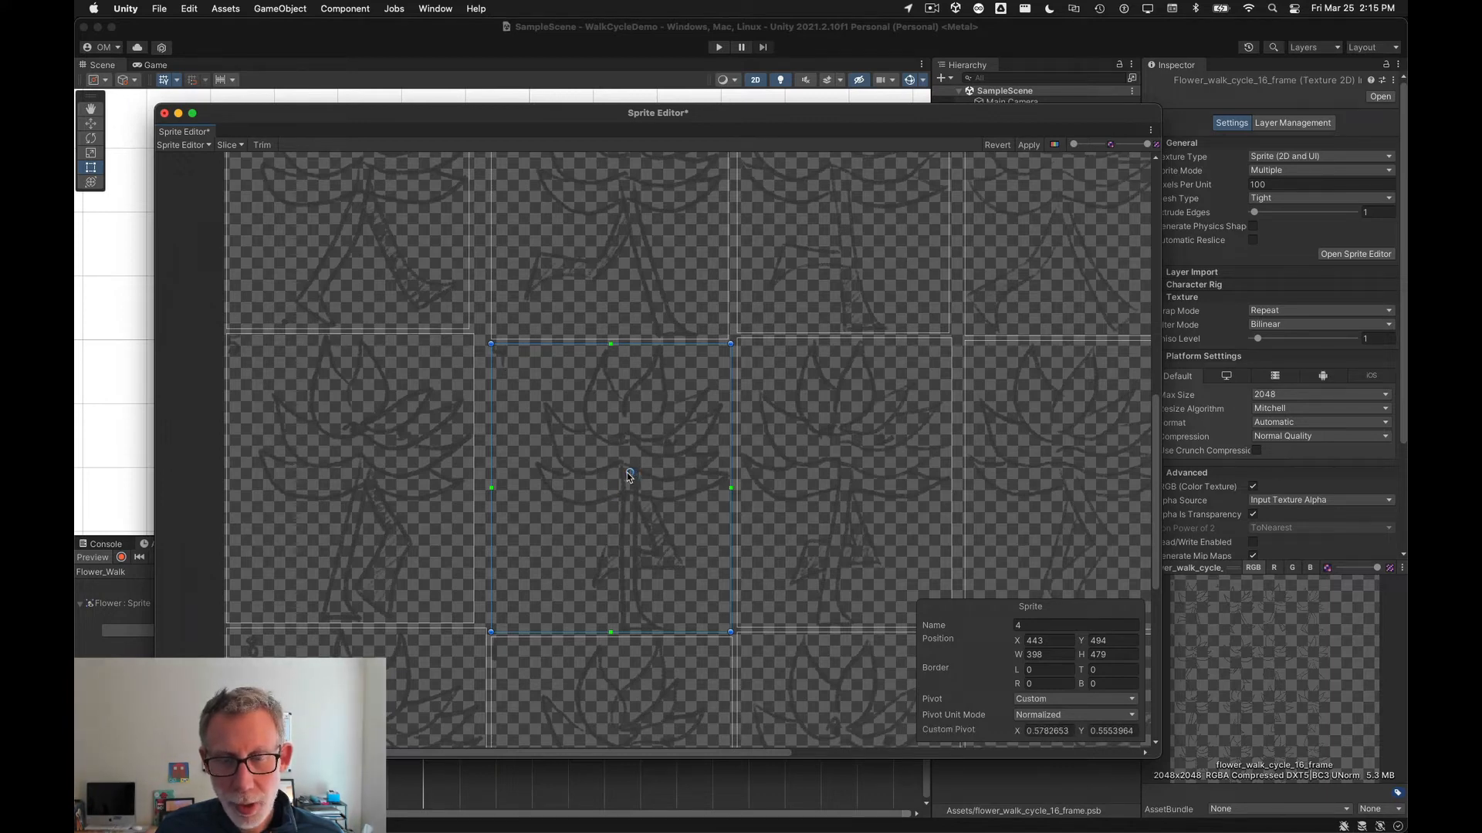
Step: Raise the pivots of frames 4-2 and 8-2 to about 0.51, 0.54 and 0.51, 0.55
click(801, 545)
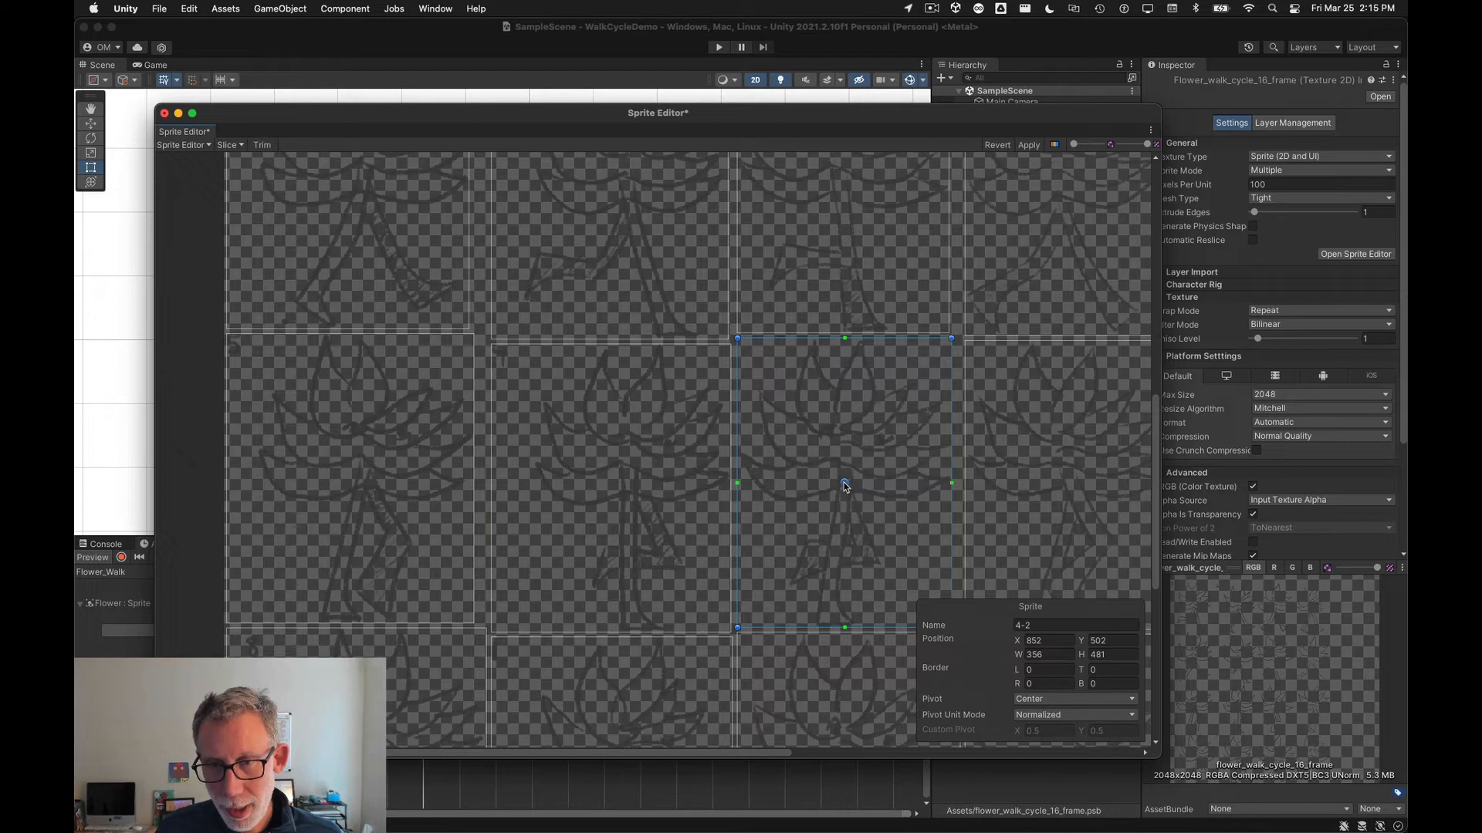
drag(844, 483, 846, 475)
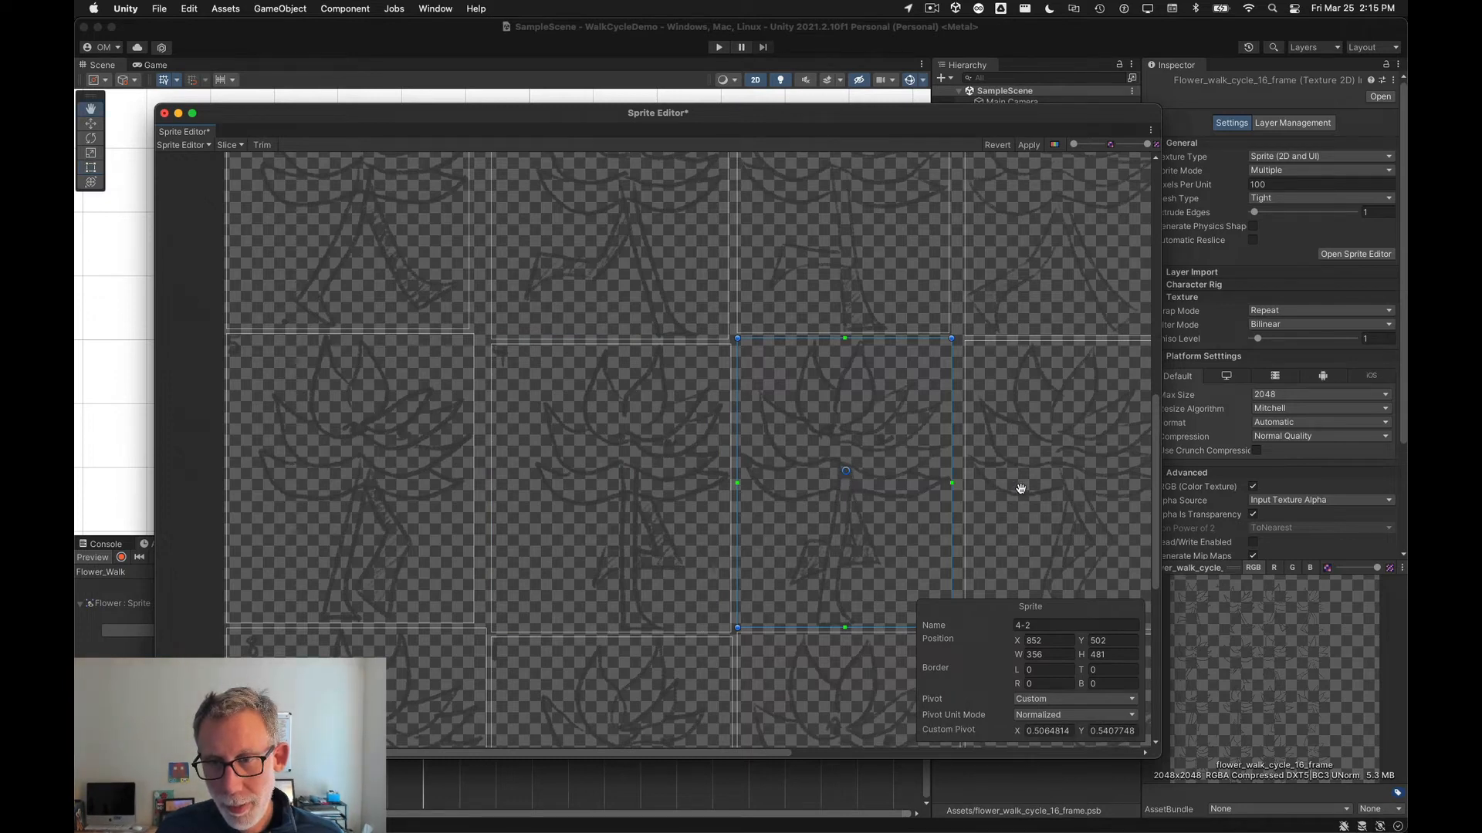
middle_drag(1021, 487, 679, 456)
click(683, 456)
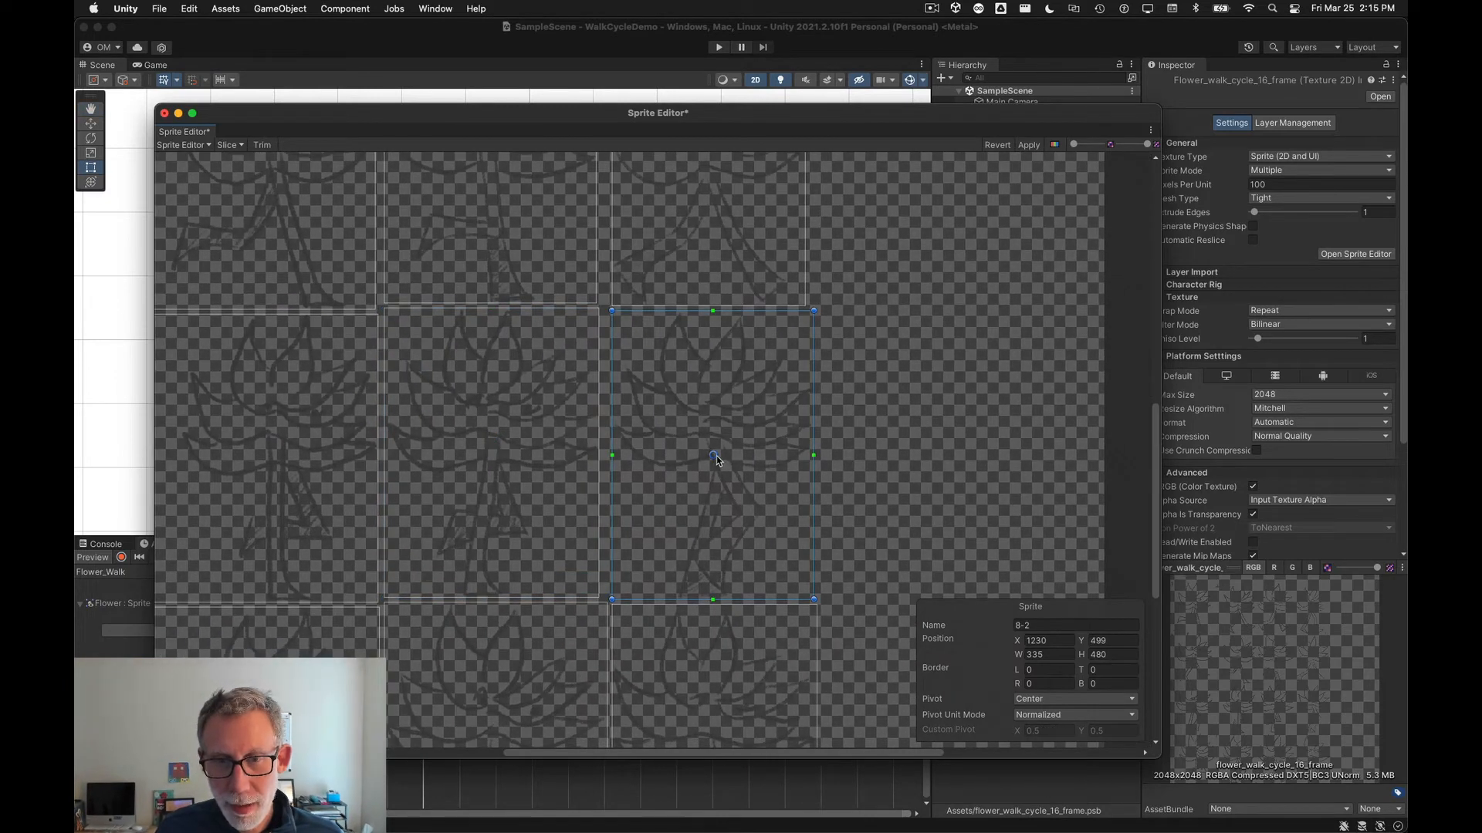
drag(715, 456, 716, 443)
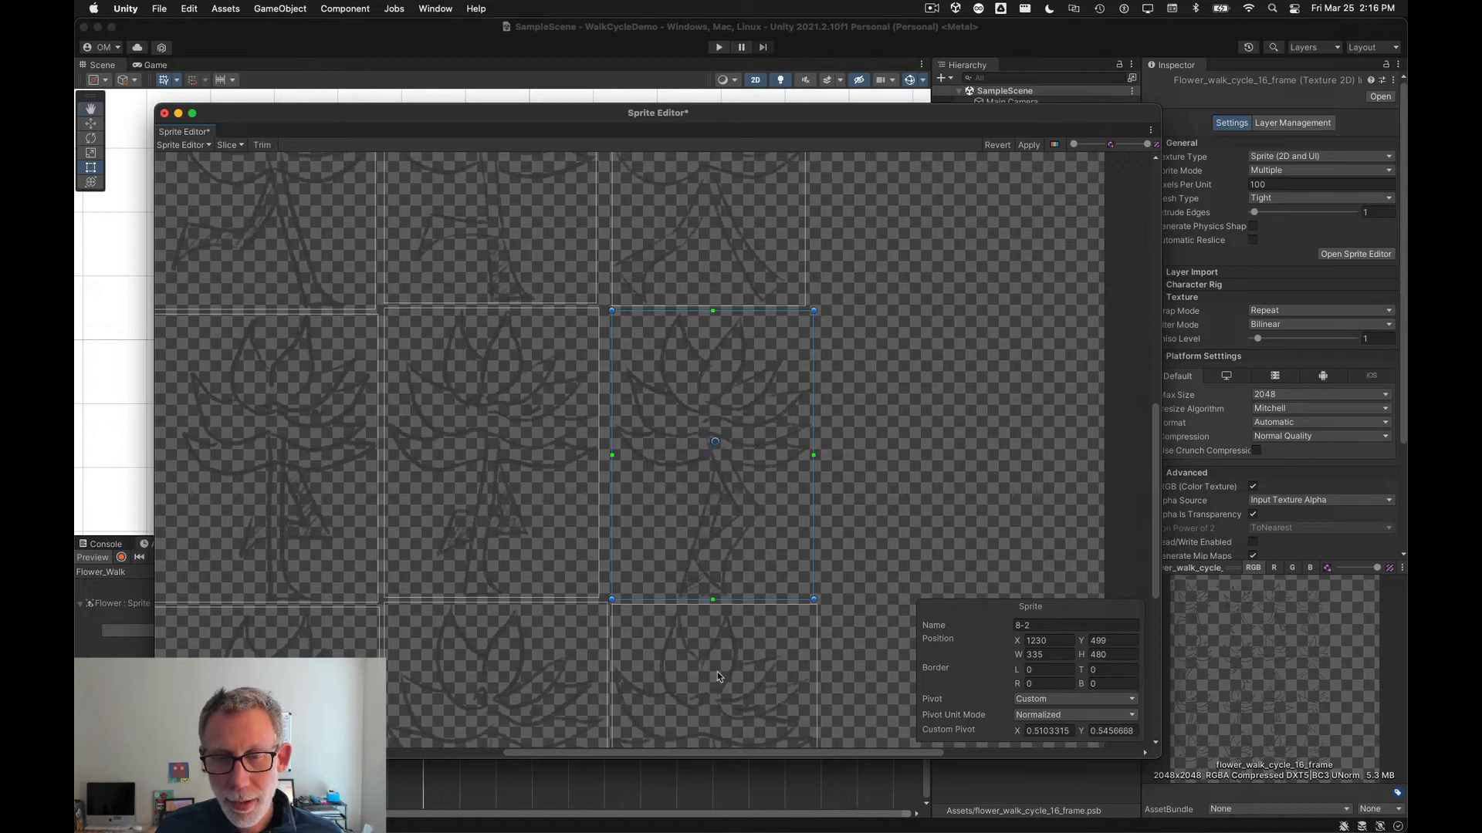
Step: Adjust the pivots of frames 3-2 and 5-2 to about 0.47, 0.53 and 0.50, 0.54
middle_drag(717, 674, 719, 461)
click(719, 461)
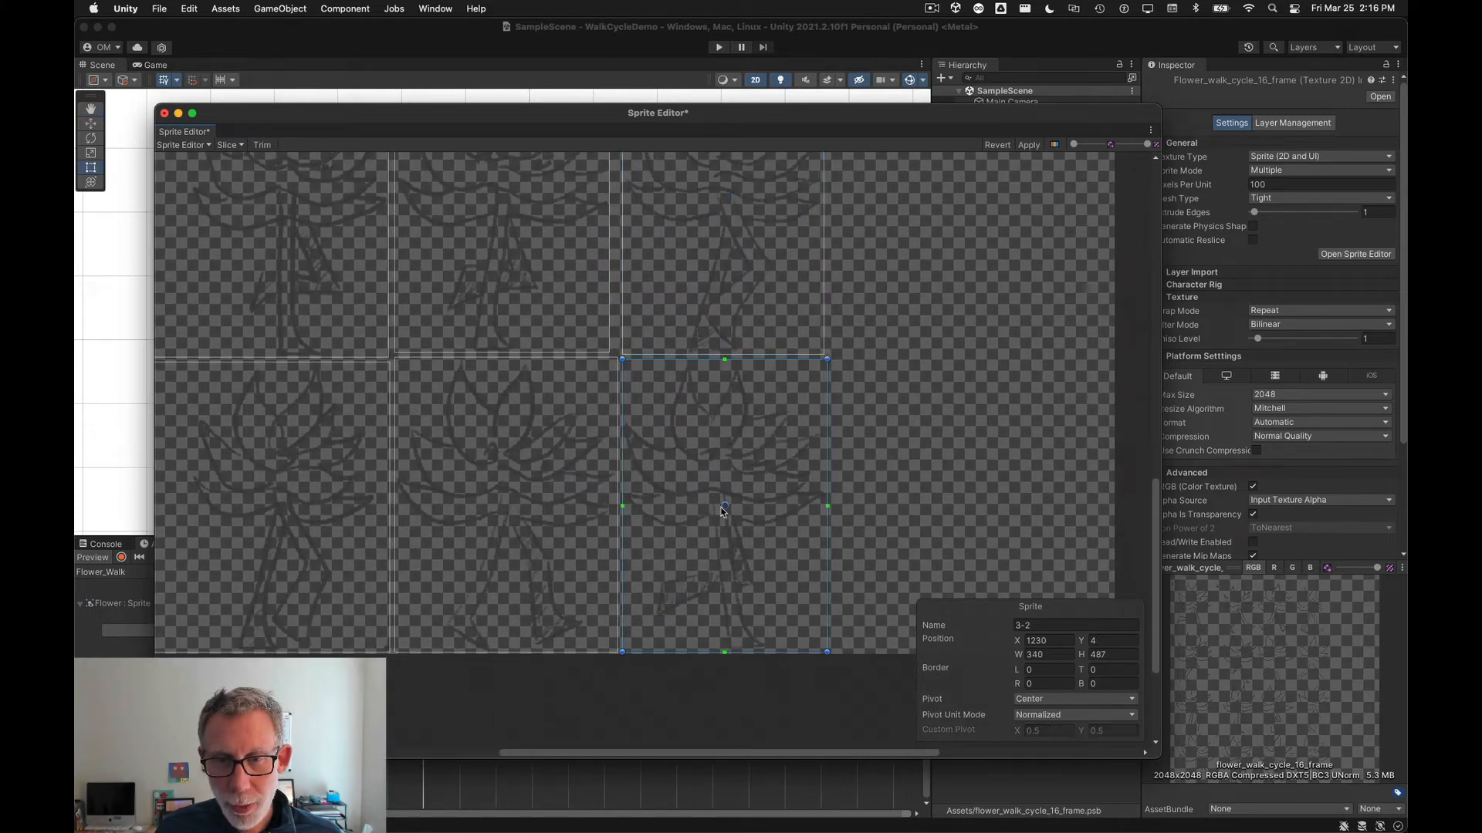
drag(724, 506, 716, 499)
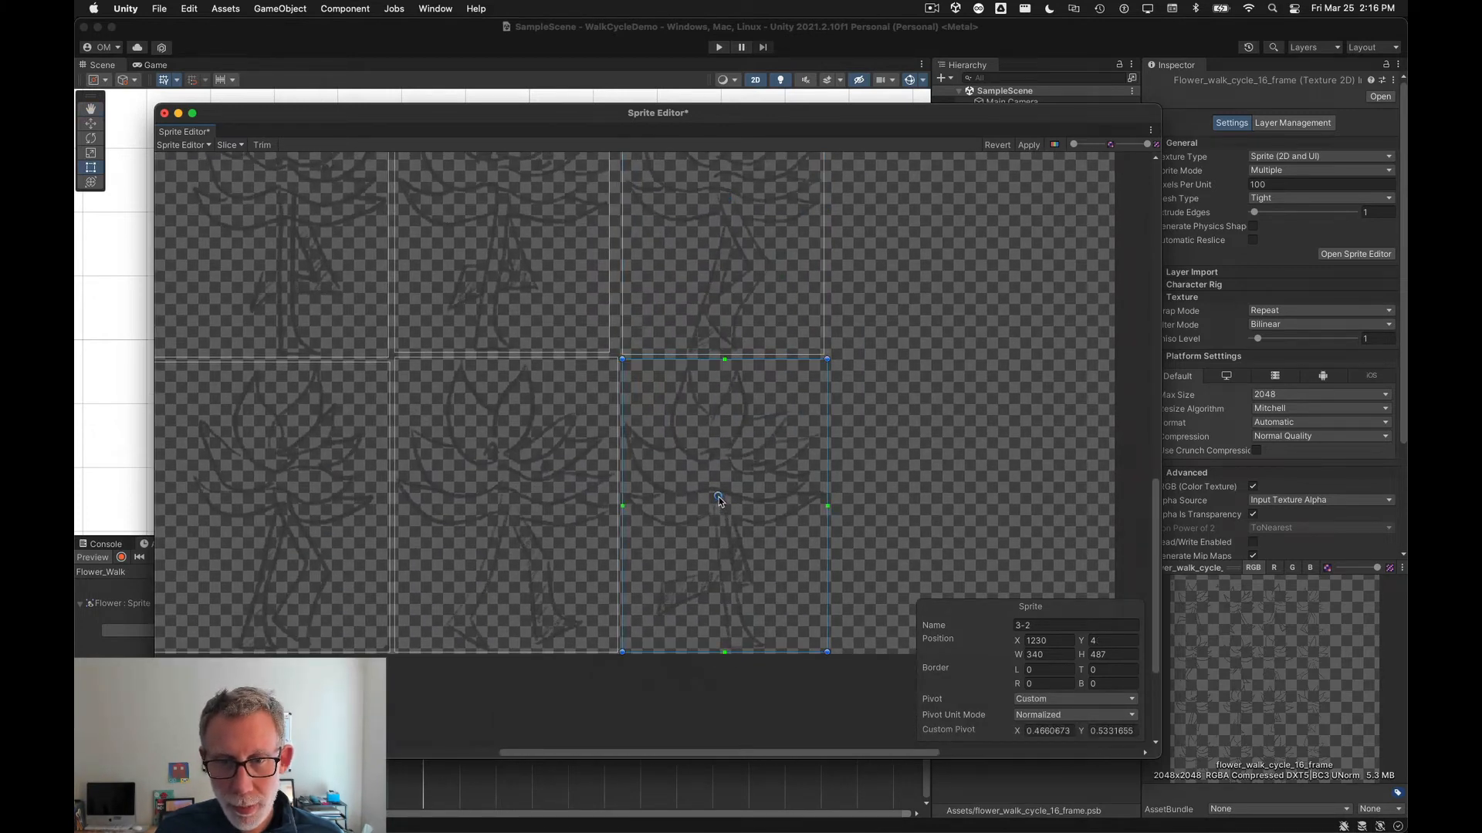
click(525, 516)
drag(506, 505, 507, 495)
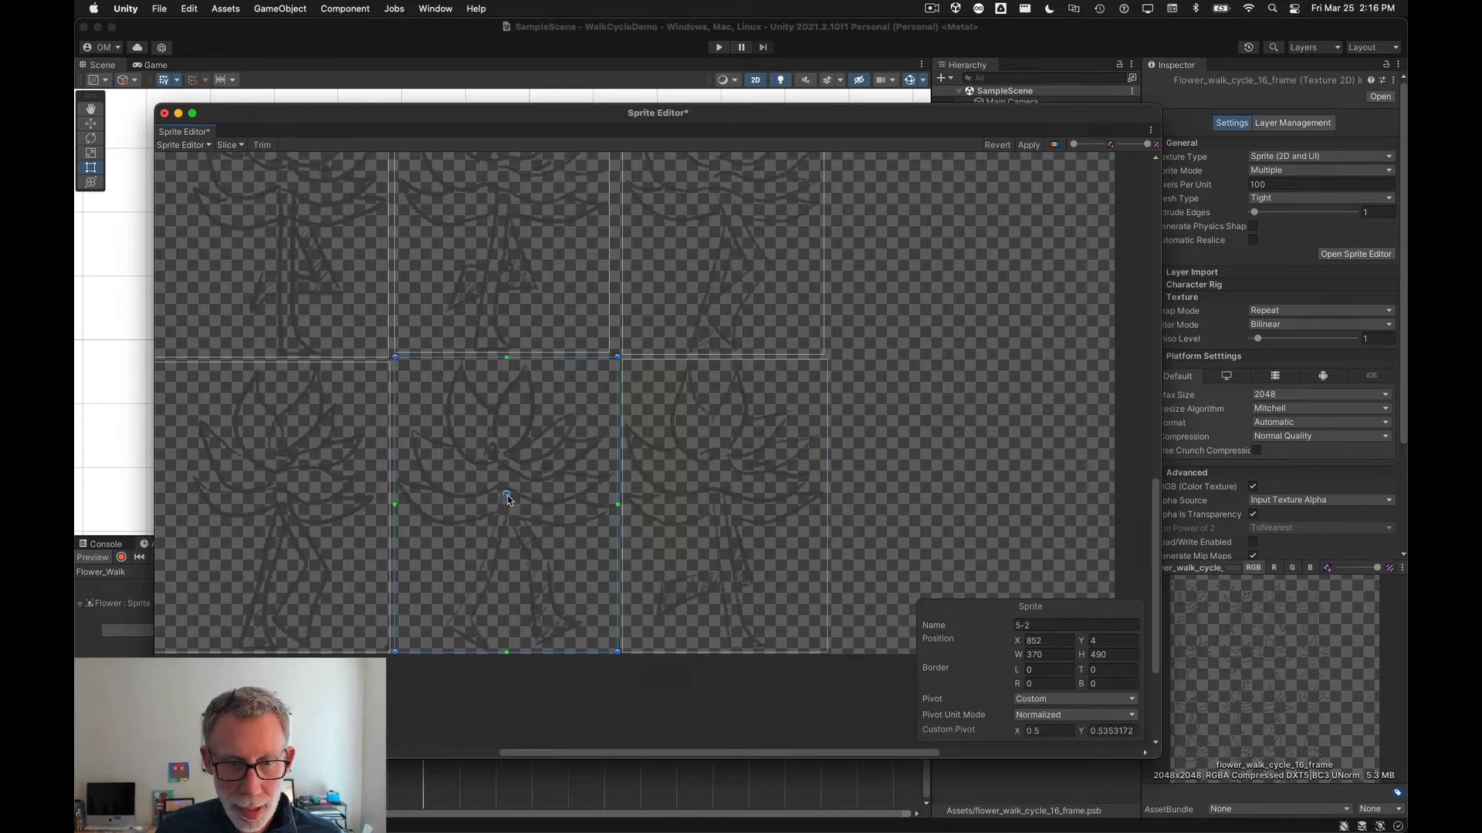
Step: Move the pivots of frames 1 and 8 up and right, then apply the sprite changes and close the Sprite Editor
click(302, 531)
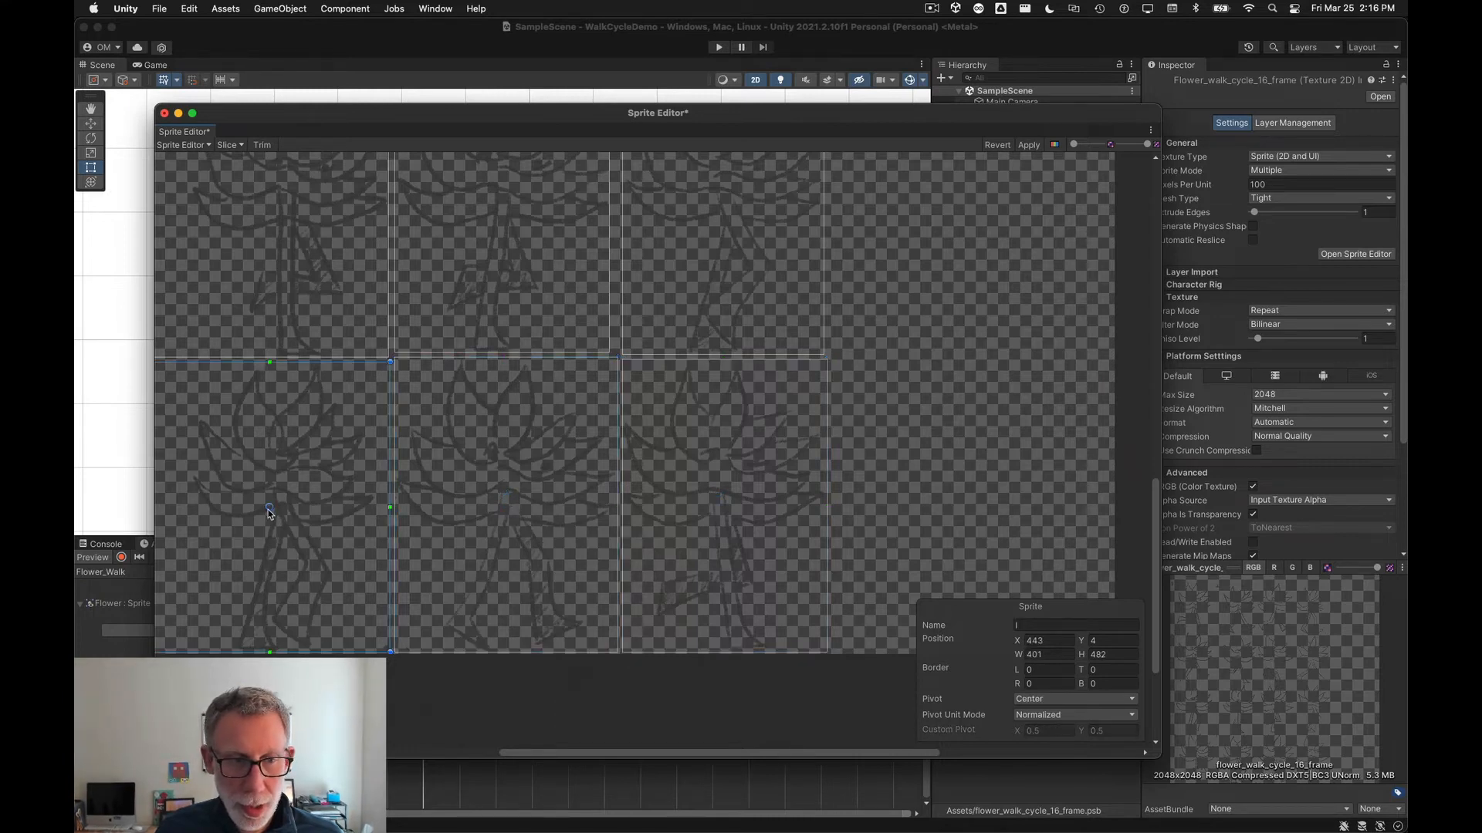
drag(270, 508, 281, 495)
alt+drag(245, 544, 589, 496)
click(396, 492)
drag(357, 455, 383, 438)
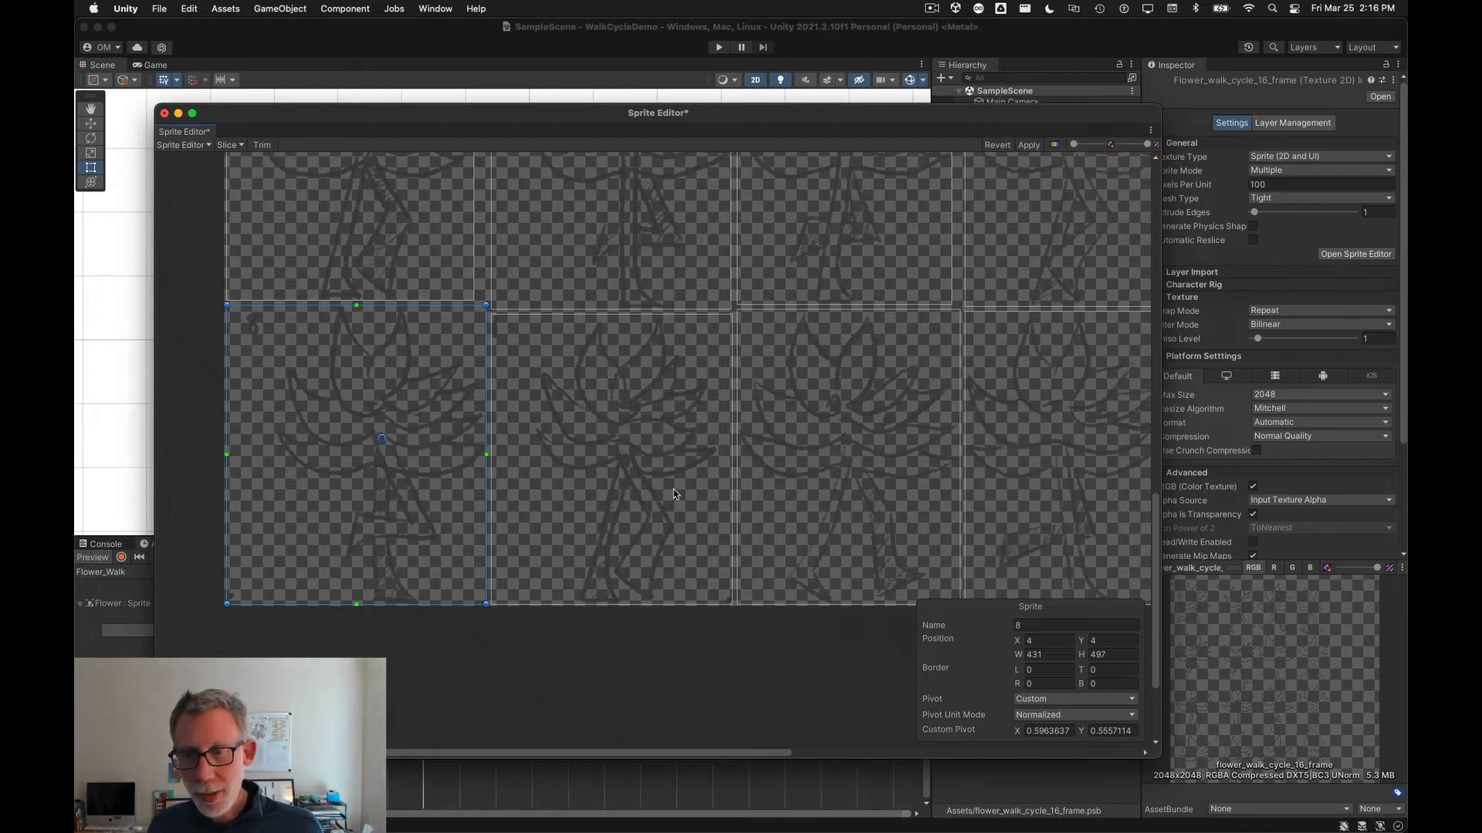
click(1029, 146)
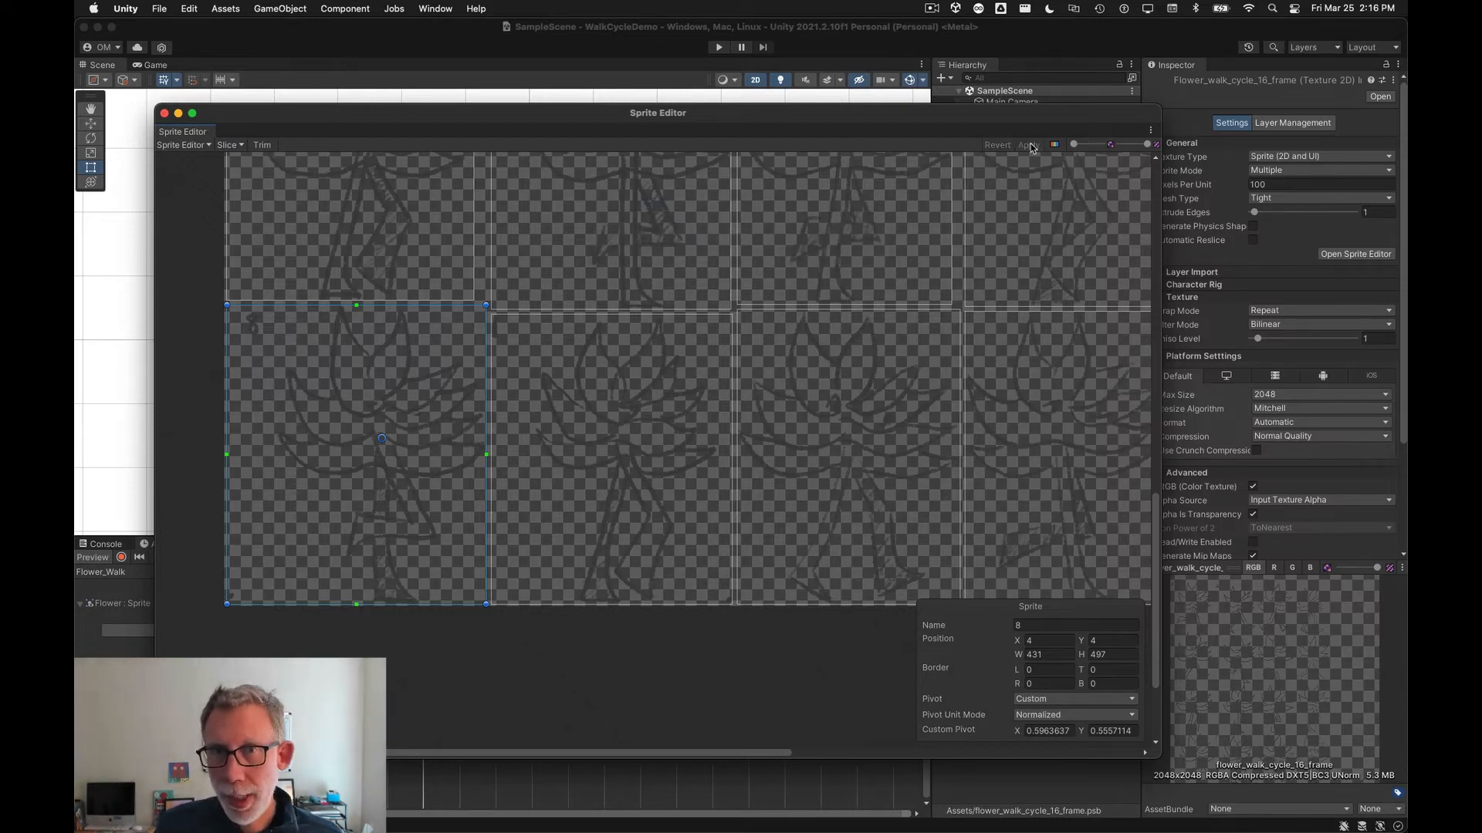
click(164, 114)
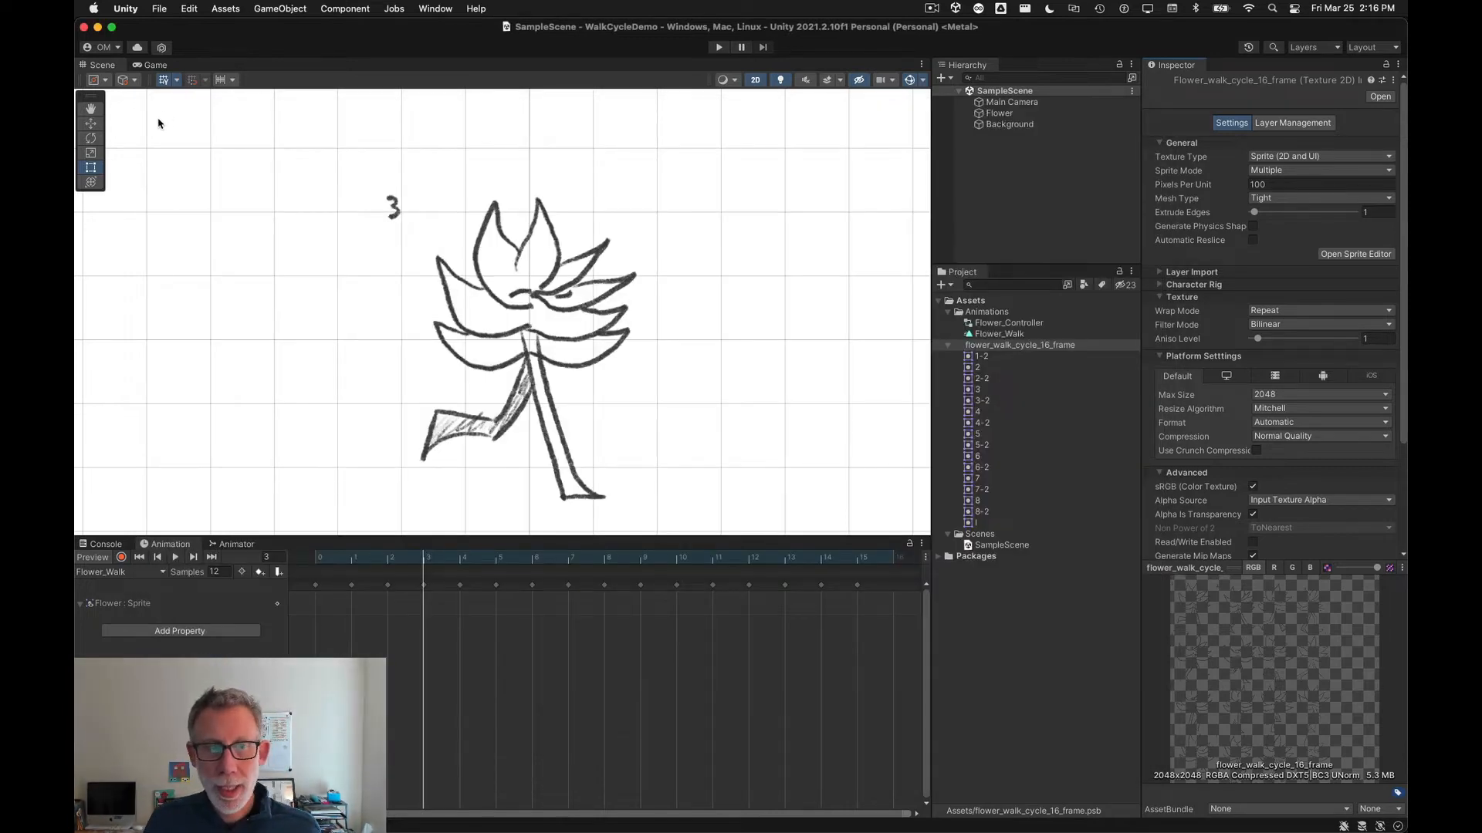
Step: Play the Flower_Walk animation preview to check the adjusted pivots
click(171, 559)
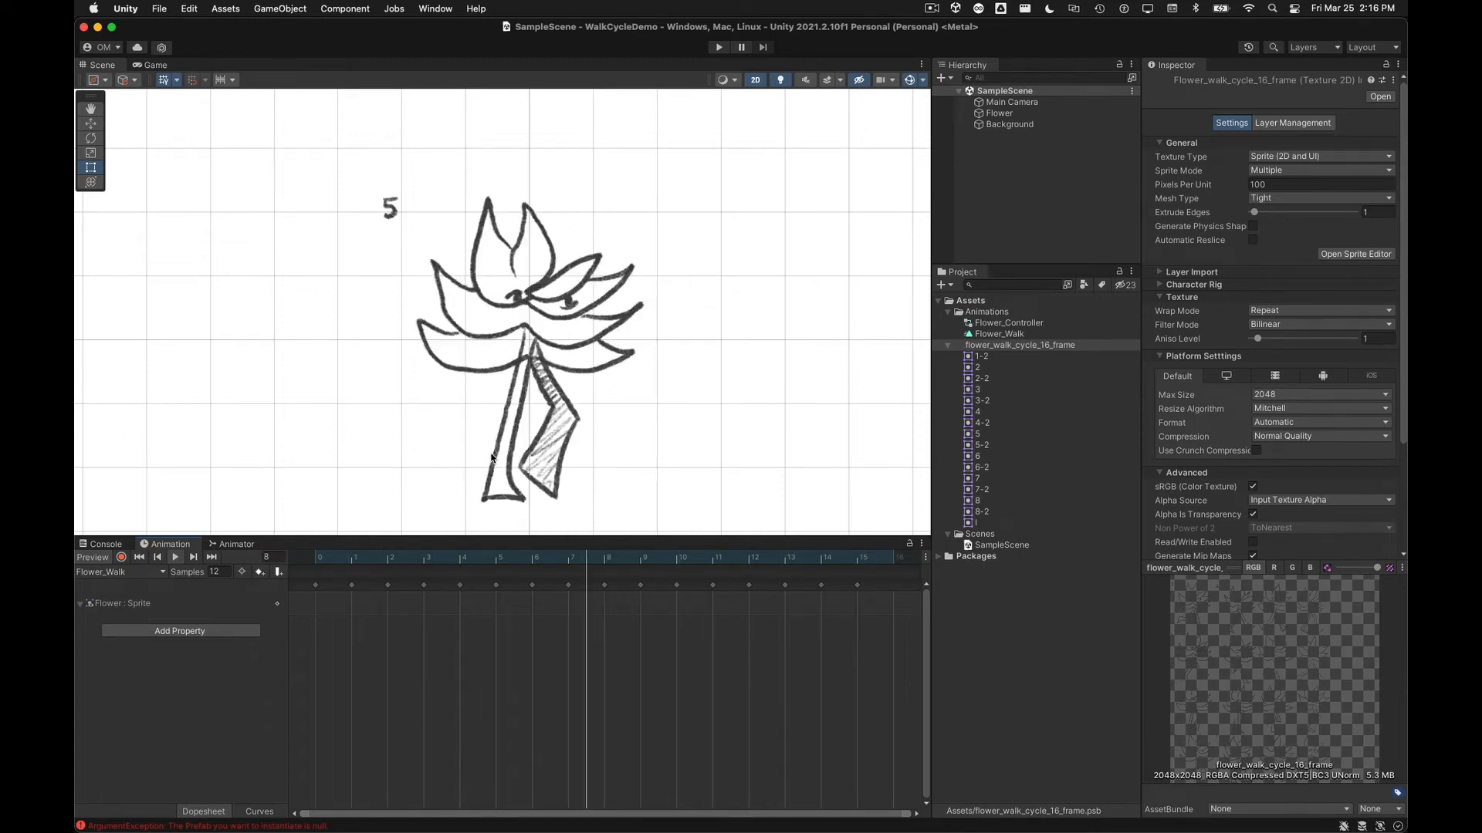
click(224, 571)
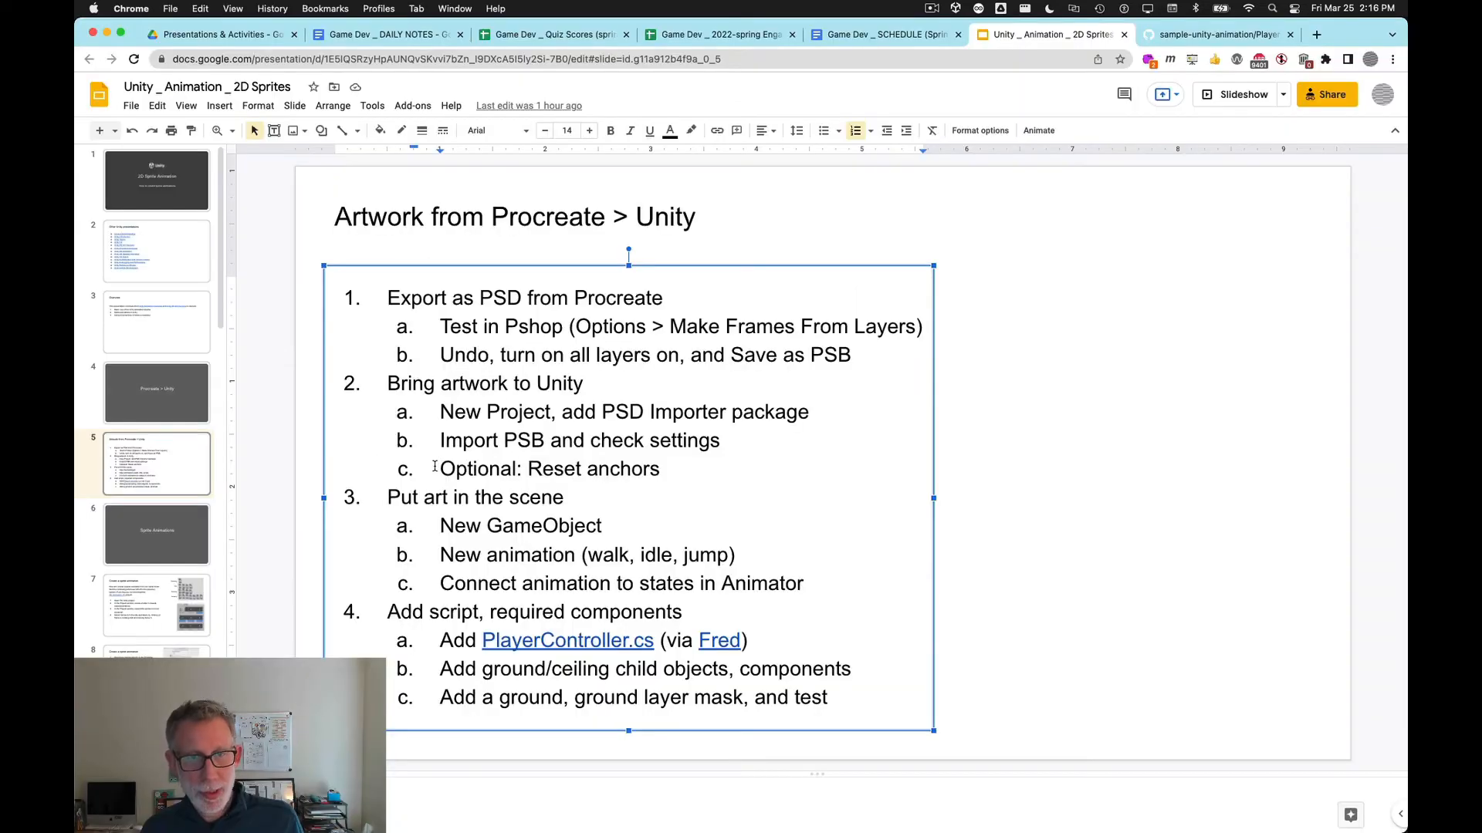
Step: Switch to the Google Slides outline and highlight the item 'Optional: Reset anchors'
drag(438, 467, 664, 467)
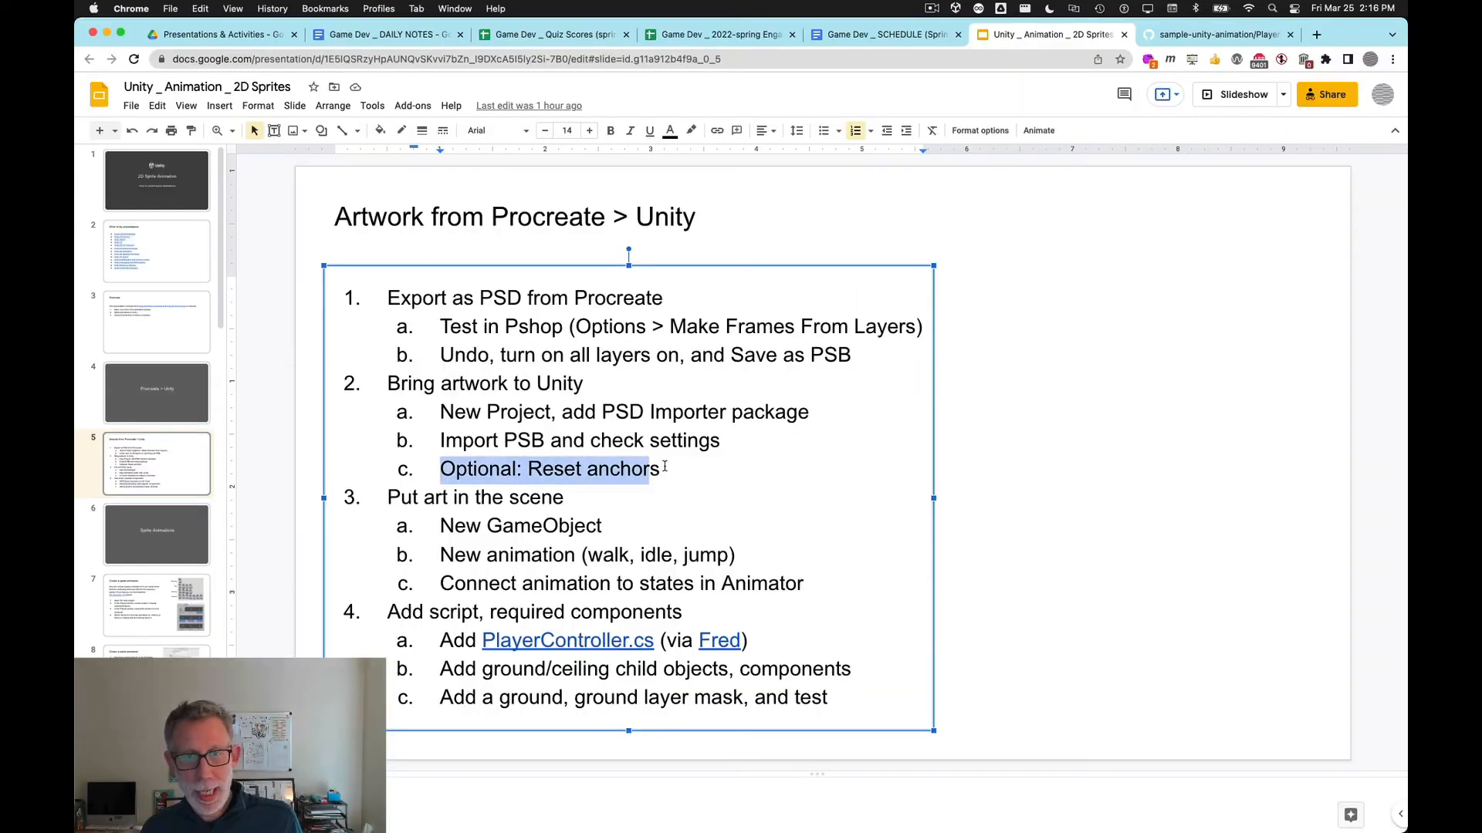
Step: Highlight the outline items about creating a new GameObject, new animations and connecting animation states in Animator
click(662, 467)
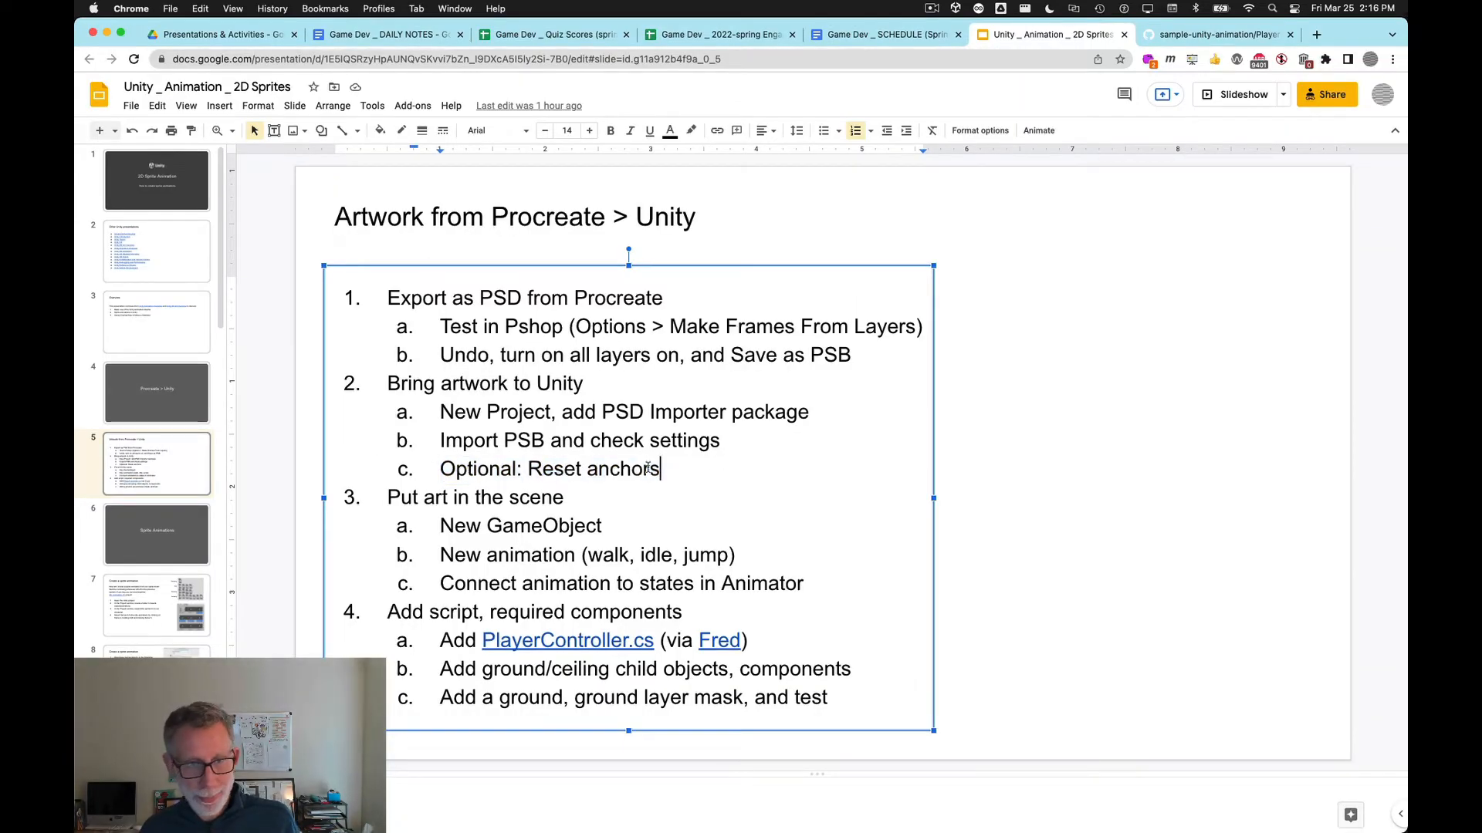
drag(441, 528, 631, 554)
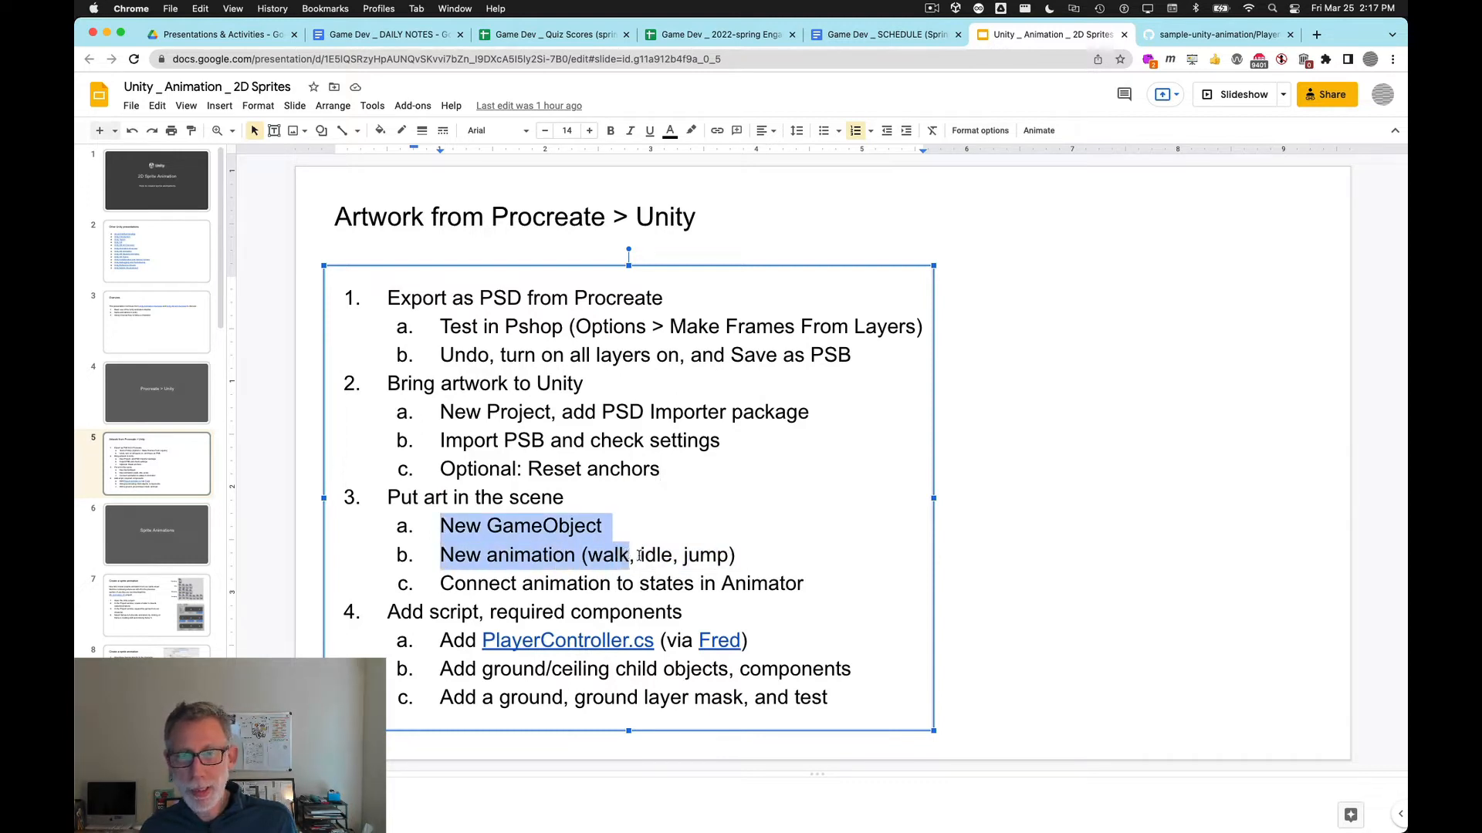
drag(749, 555, 637, 555)
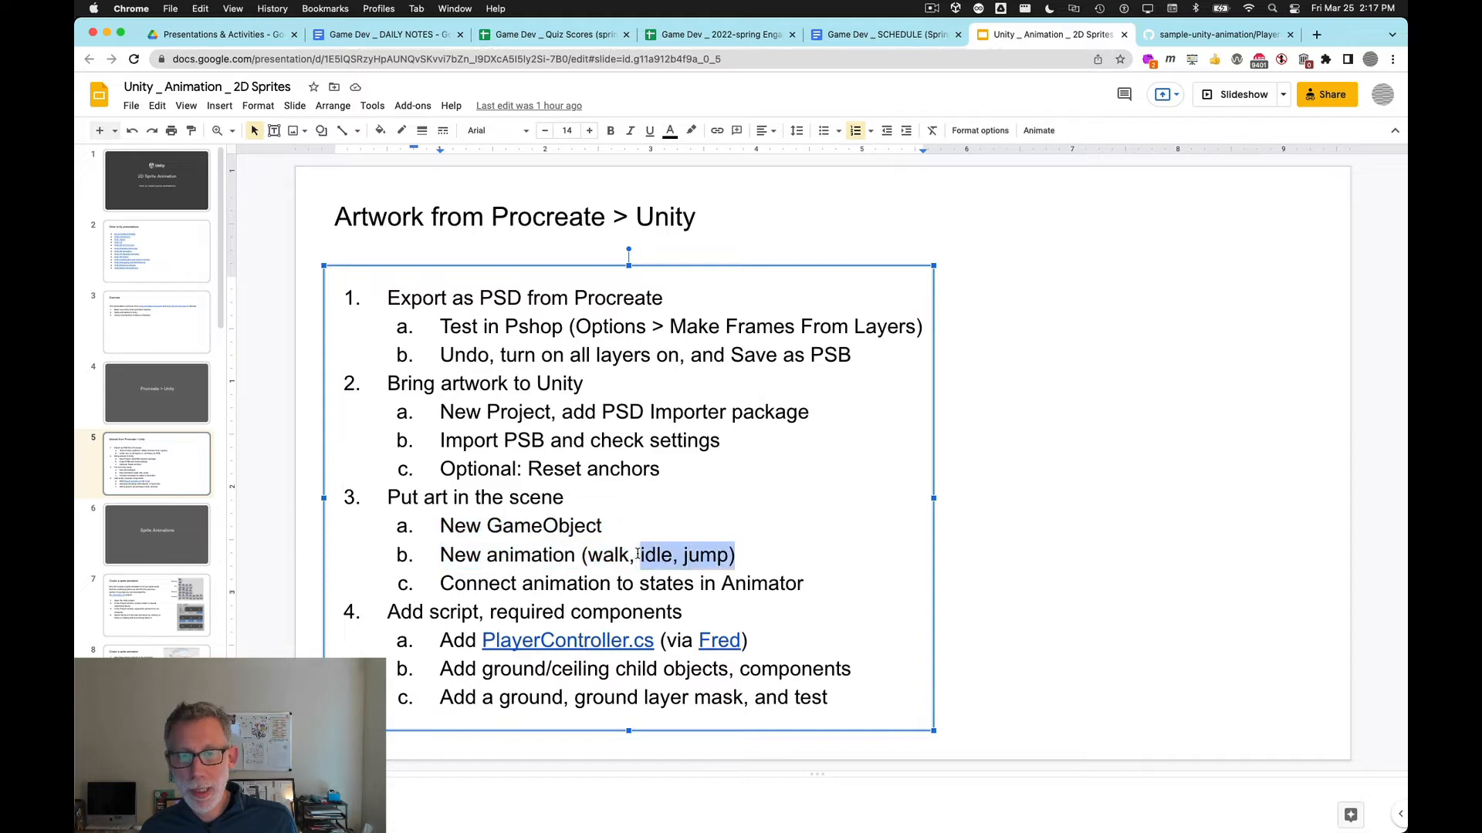
drag(810, 581, 406, 591)
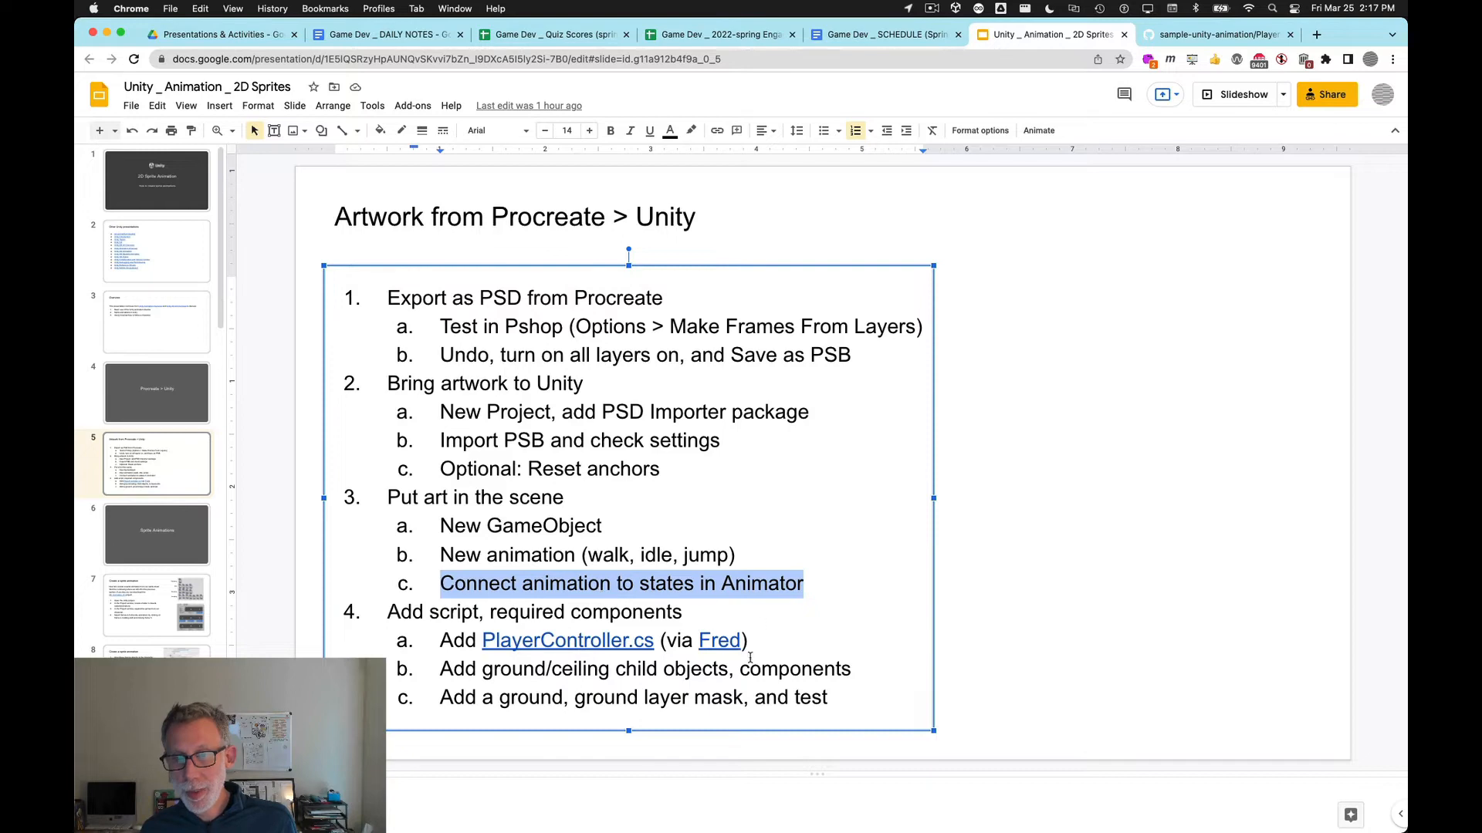
Step: Return to Unity and rearrange the Flower_Walk and Any State nodes in the Animator graph
key(super+Tab)
click(1000, 113)
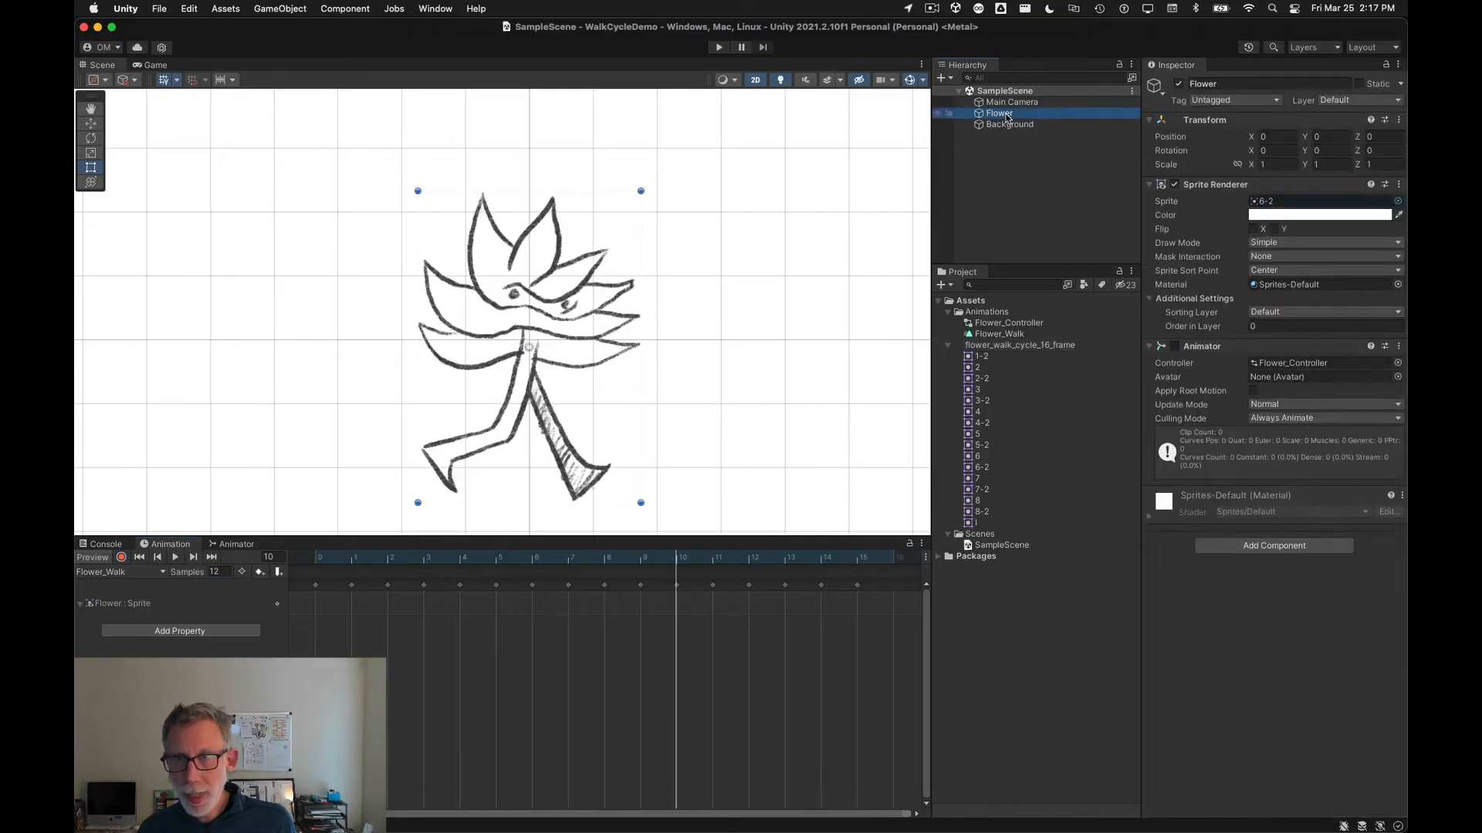
click(231, 545)
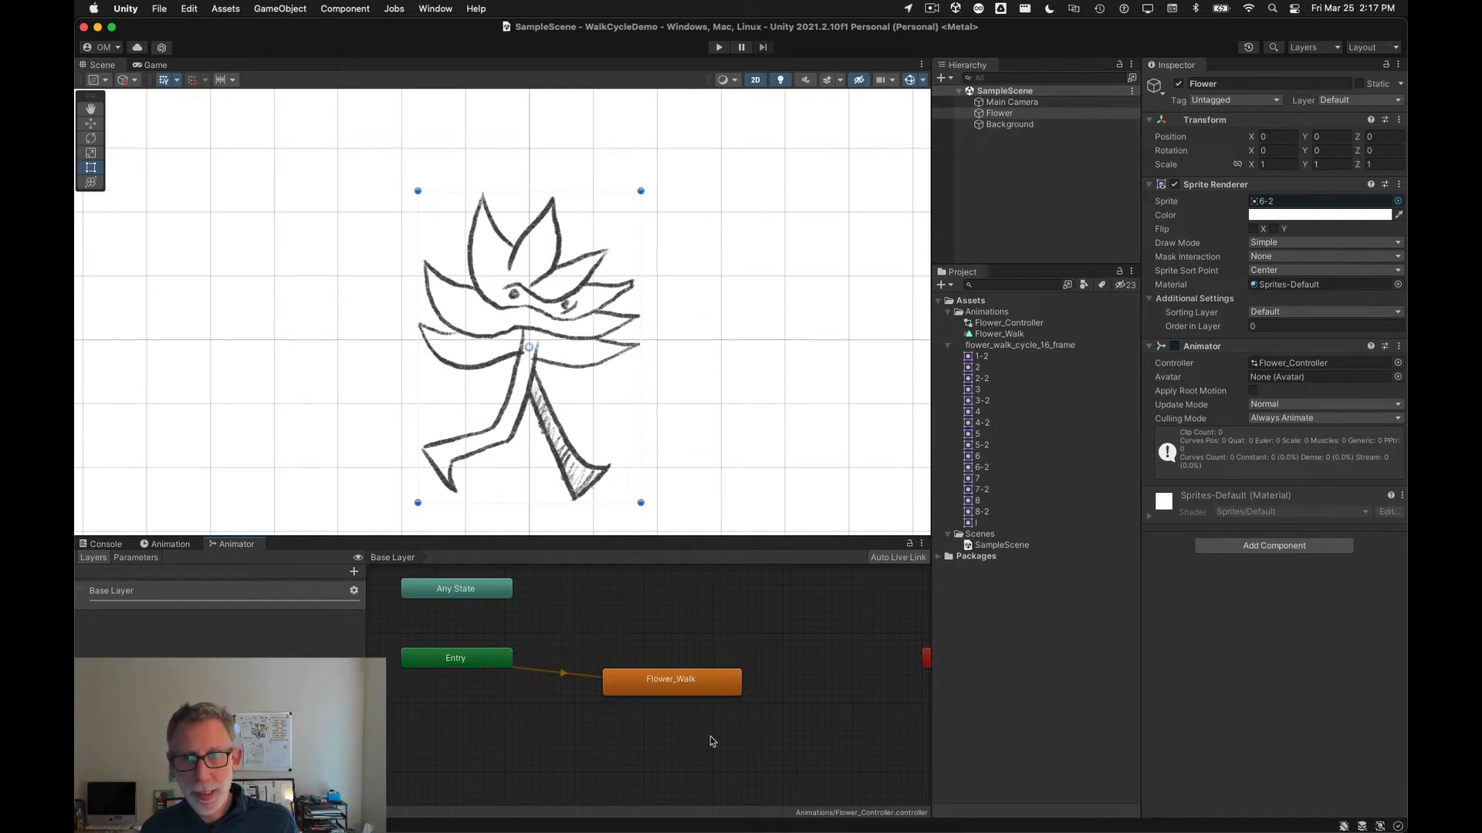
drag(703, 686, 722, 654)
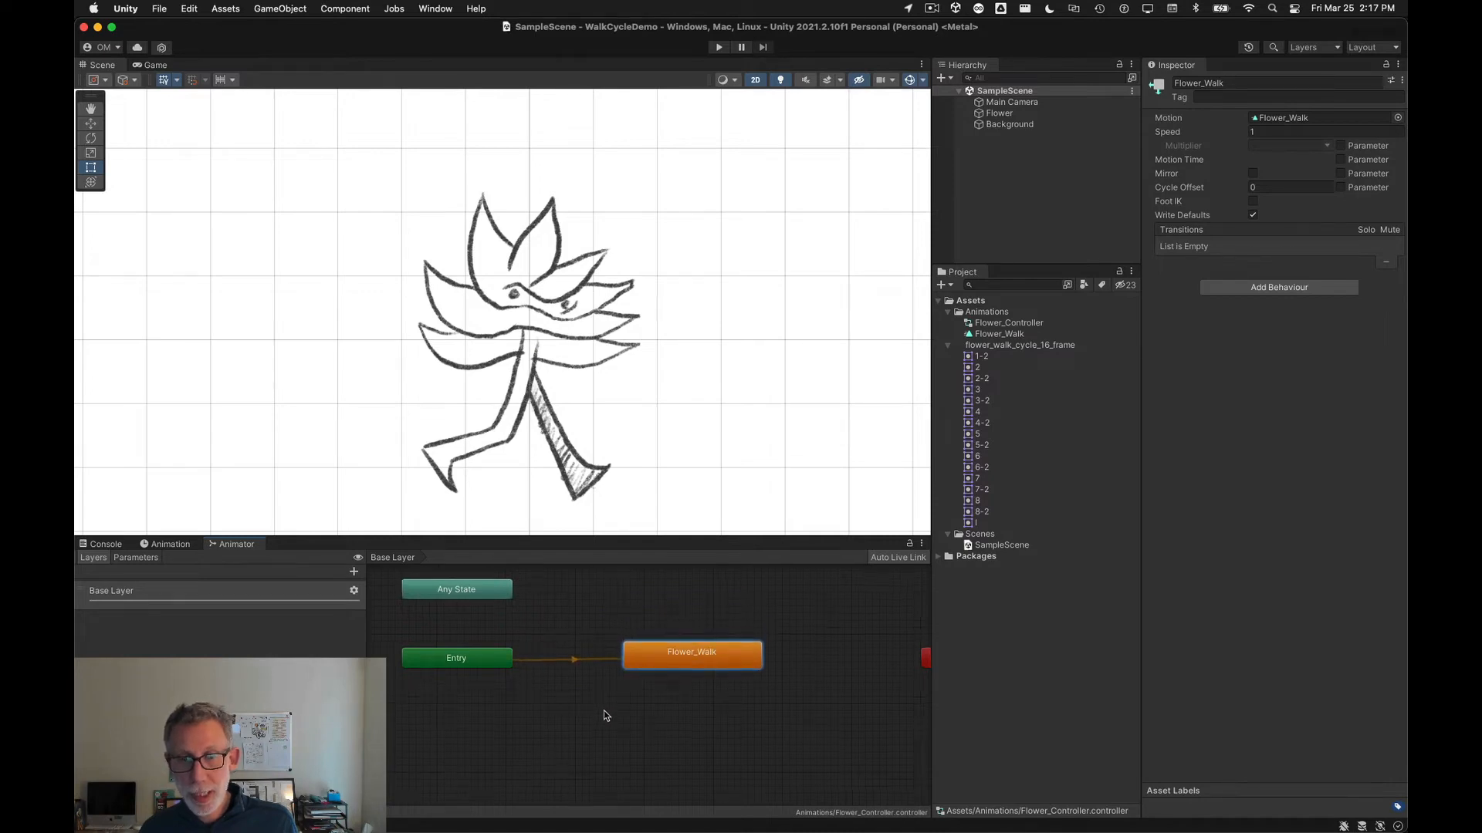
scroll(602, 710, down, 3)
drag(850, 674, 485, 712)
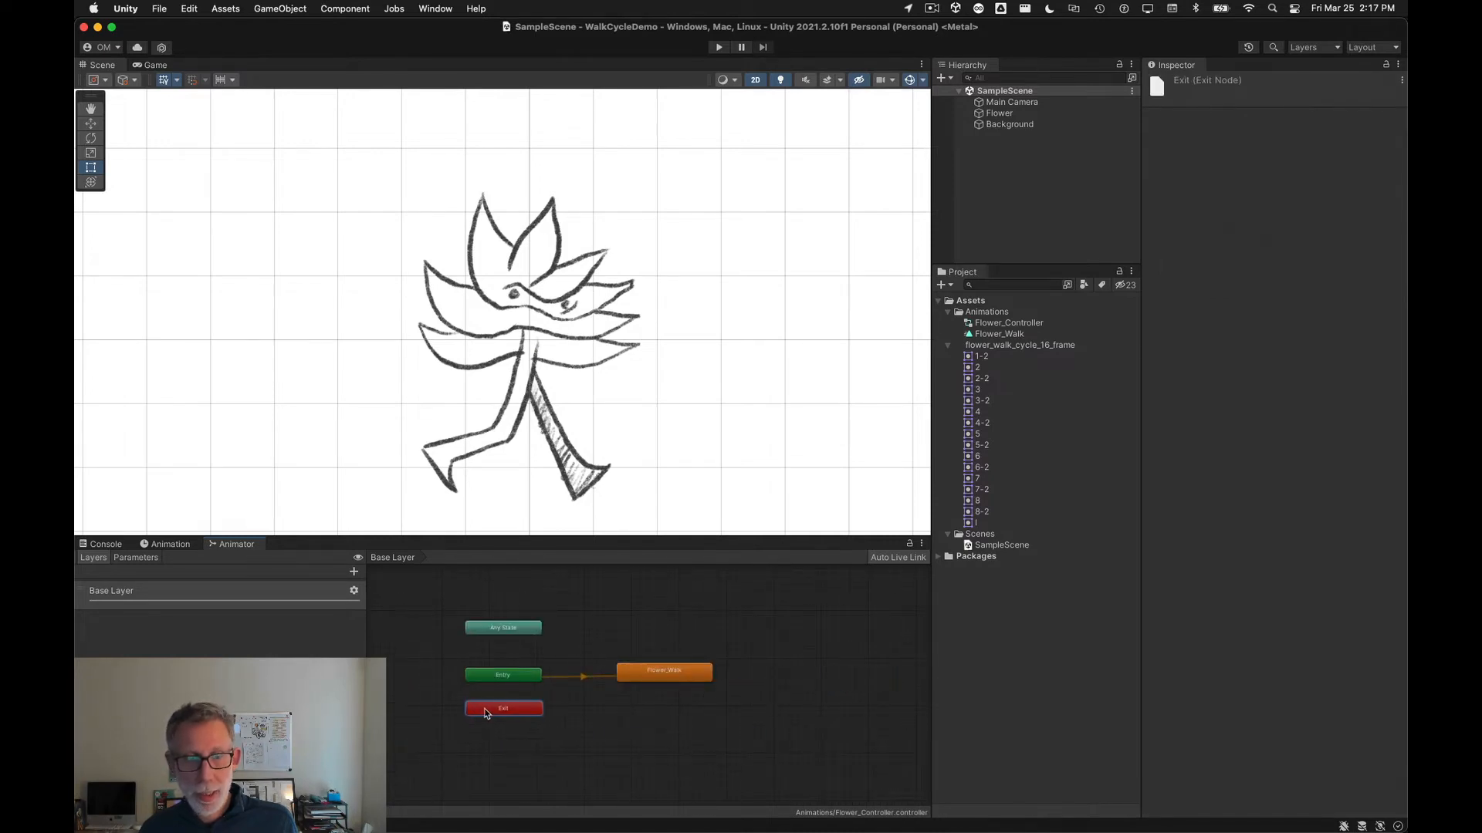
drag(508, 632, 510, 641)
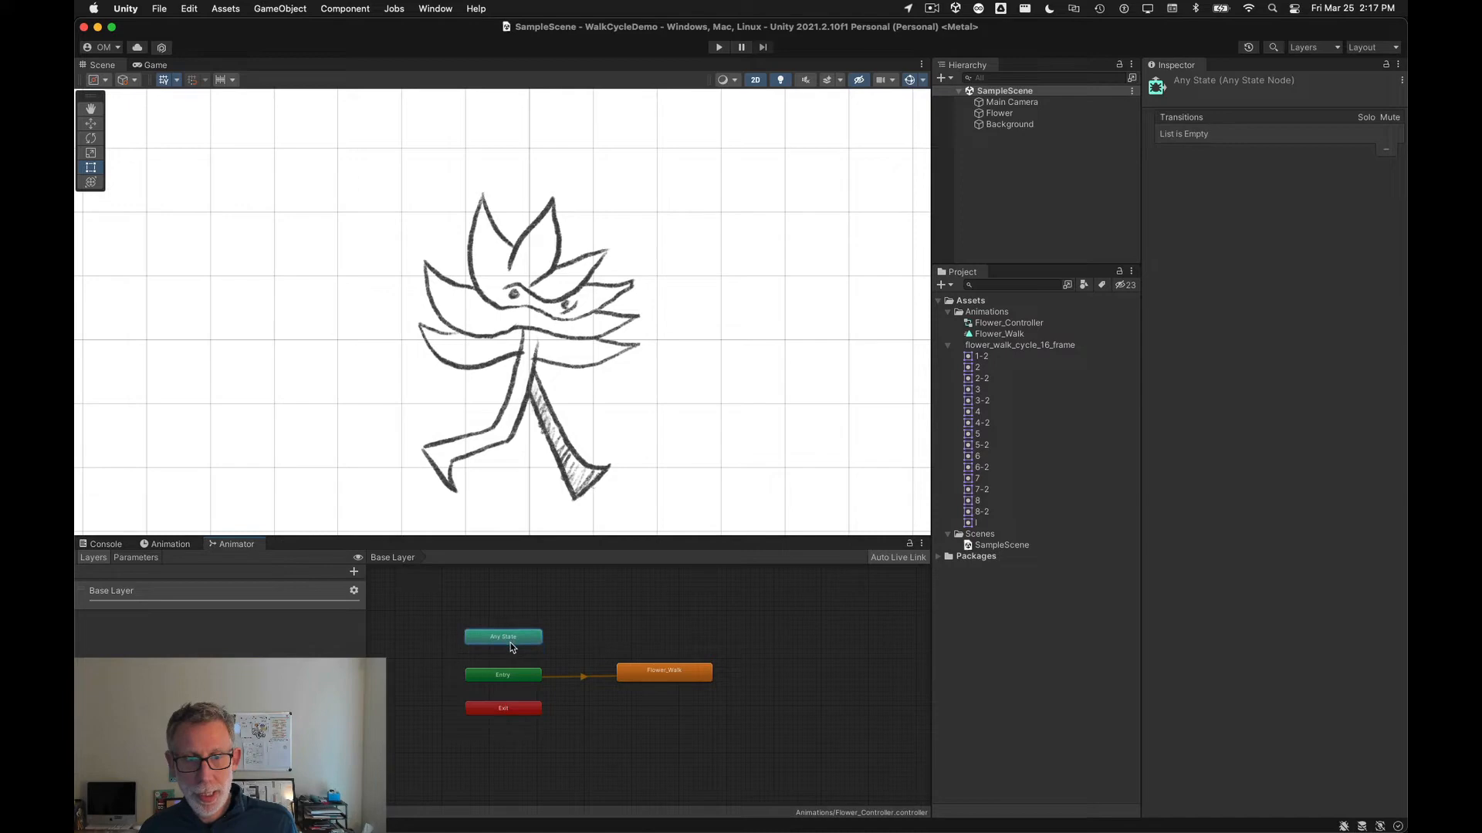
click(505, 693)
scroll(474, 701, up, 1)
Step: Create a new animation clip named Flower_Idle for the Flower object
click(174, 545)
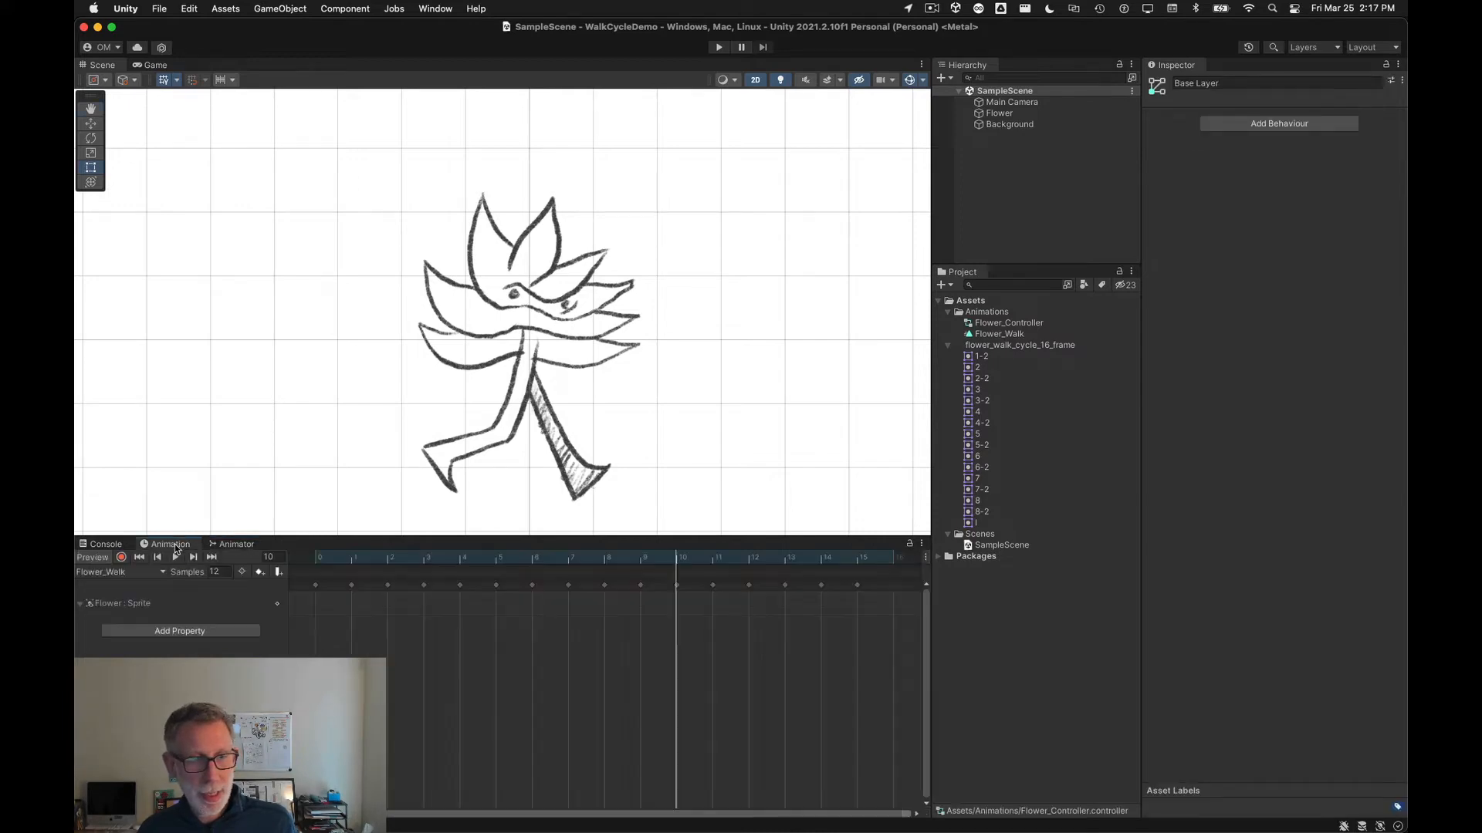
click(114, 575)
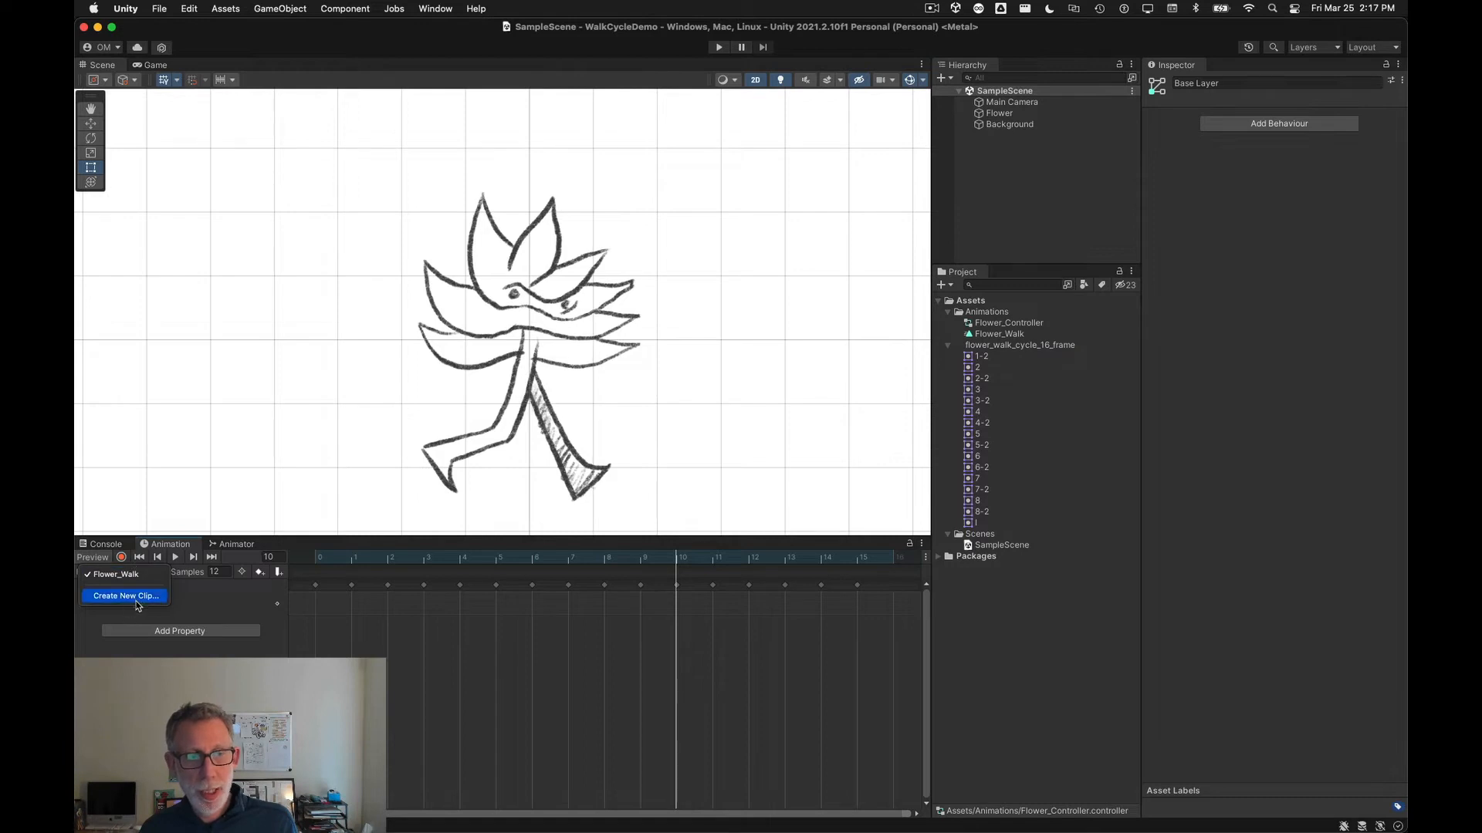
click(135, 597)
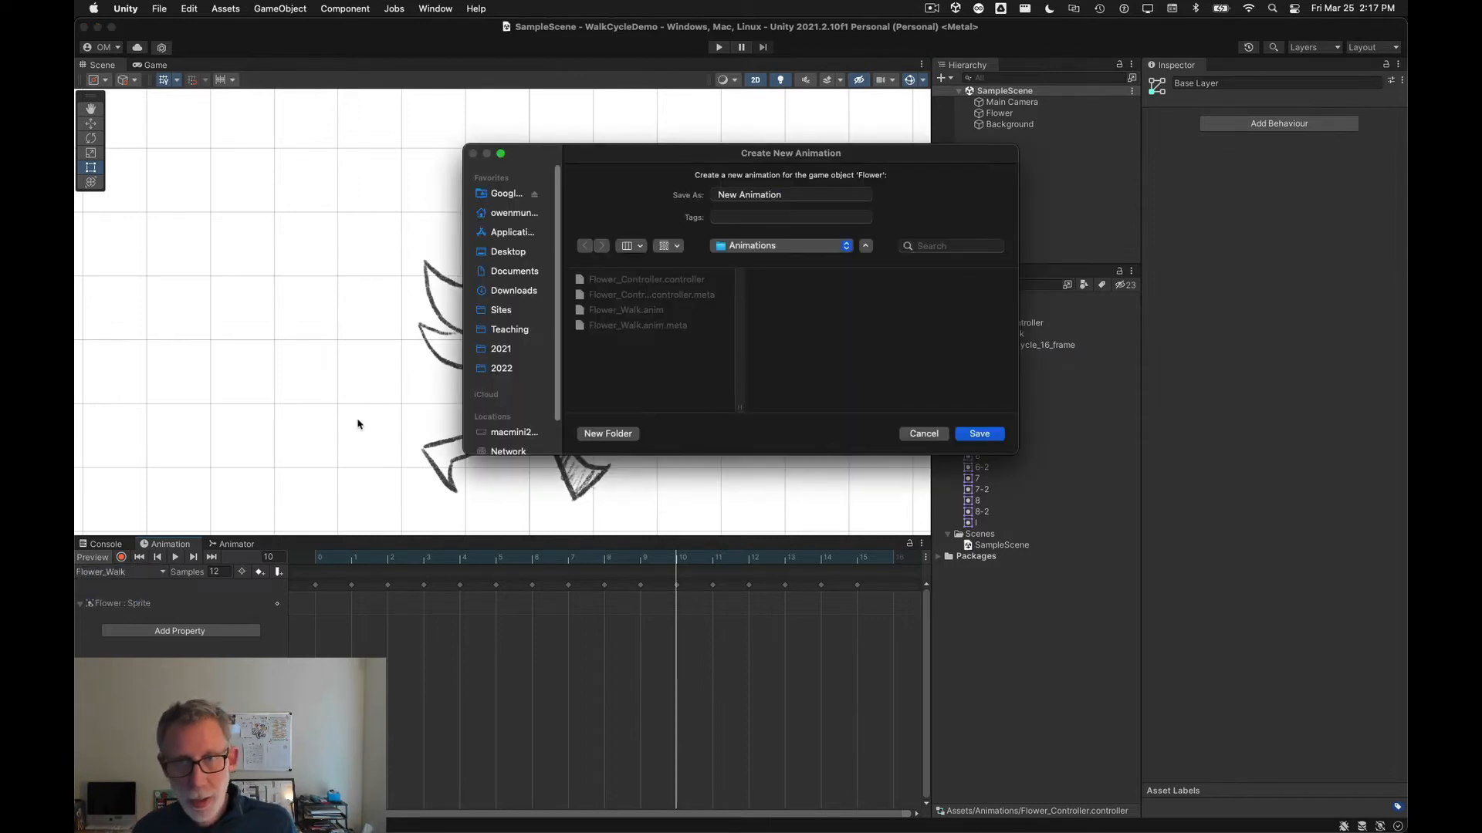
drag(785, 196, 701, 195)
text(F)
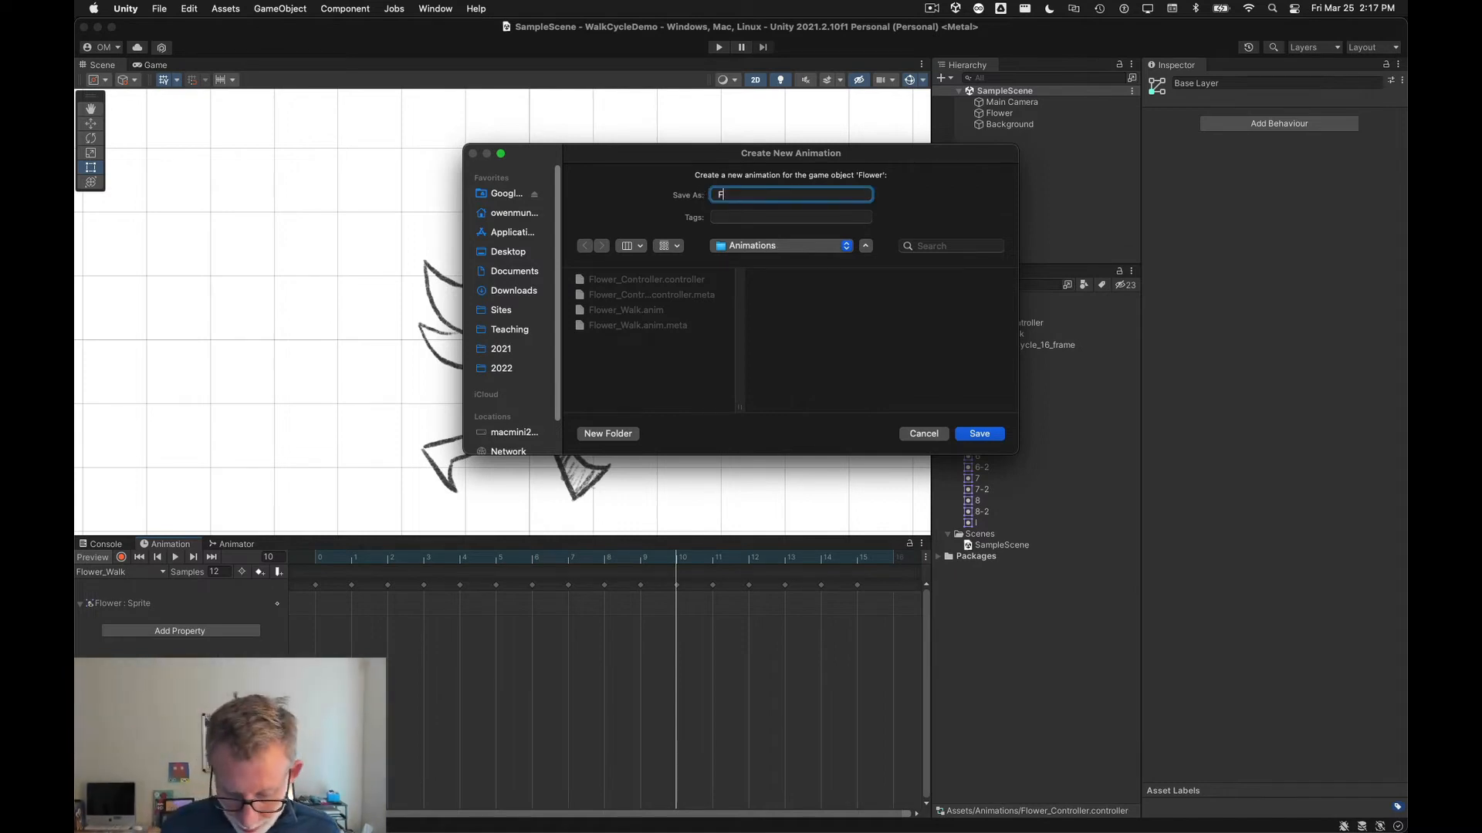
text(lower_ID)
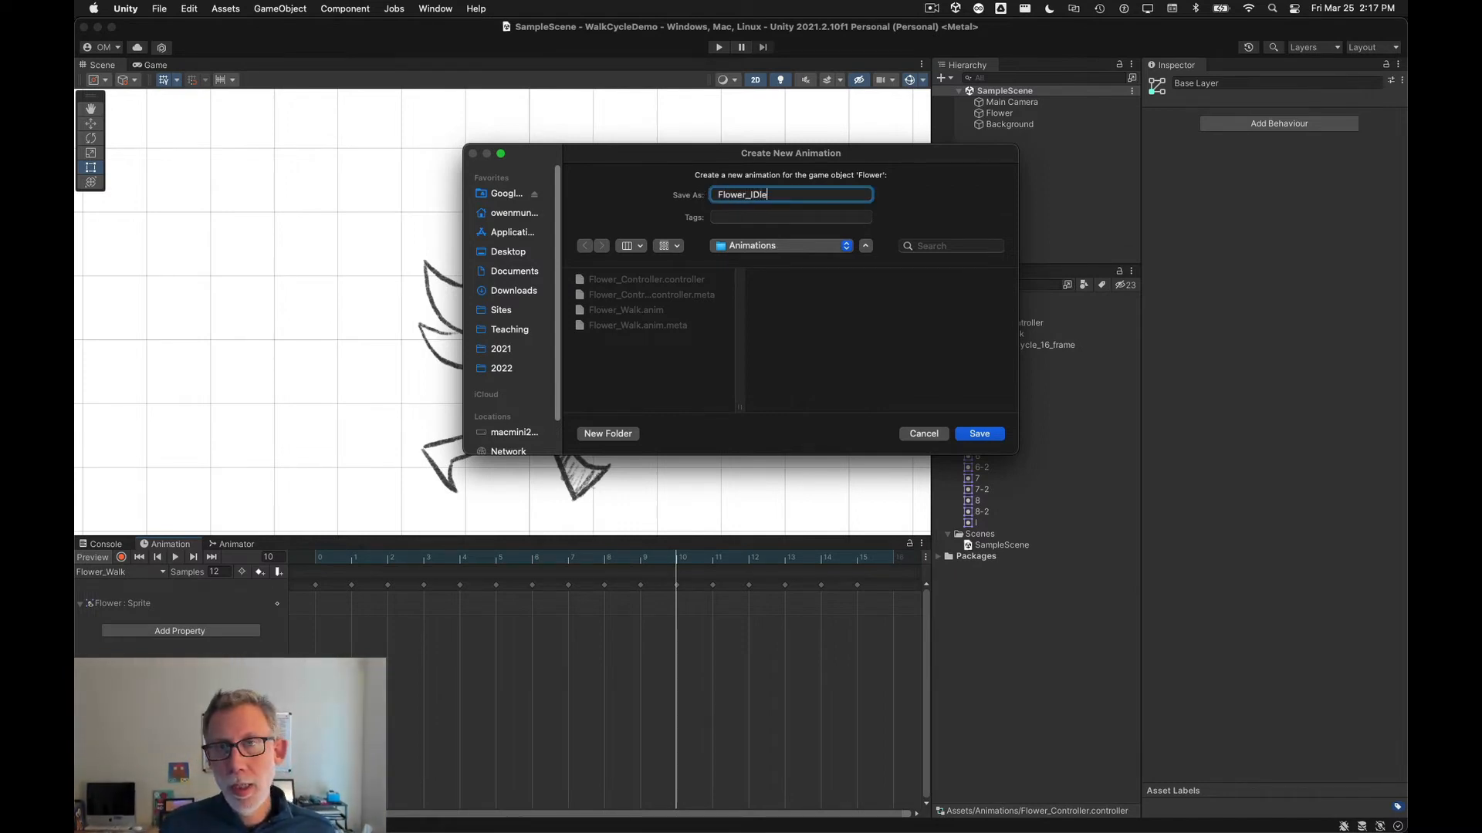
text(le)
key(Return)
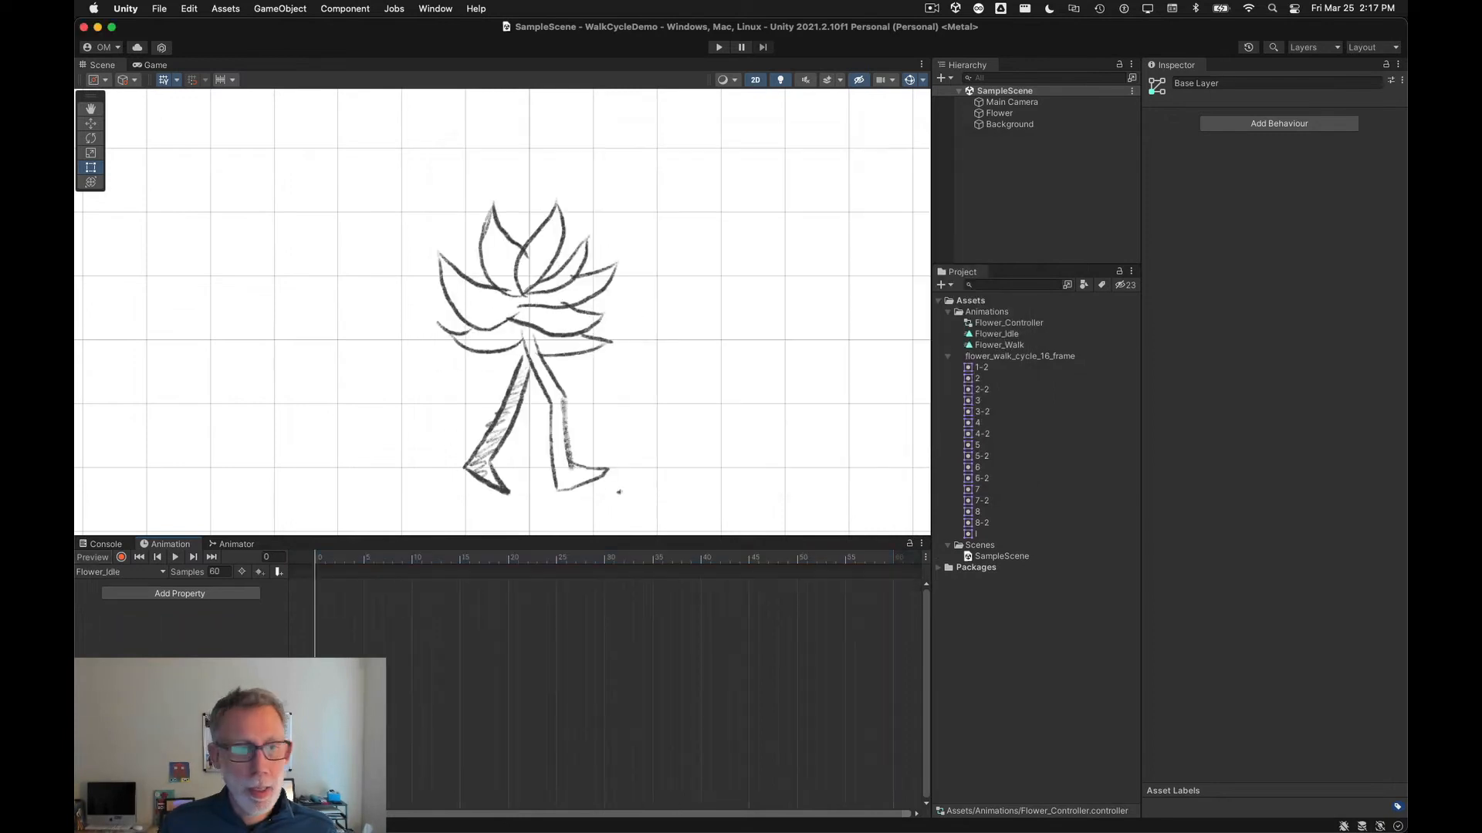
Step: Create another new animation clip named Flower_Jump for the Flower object
click(162, 572)
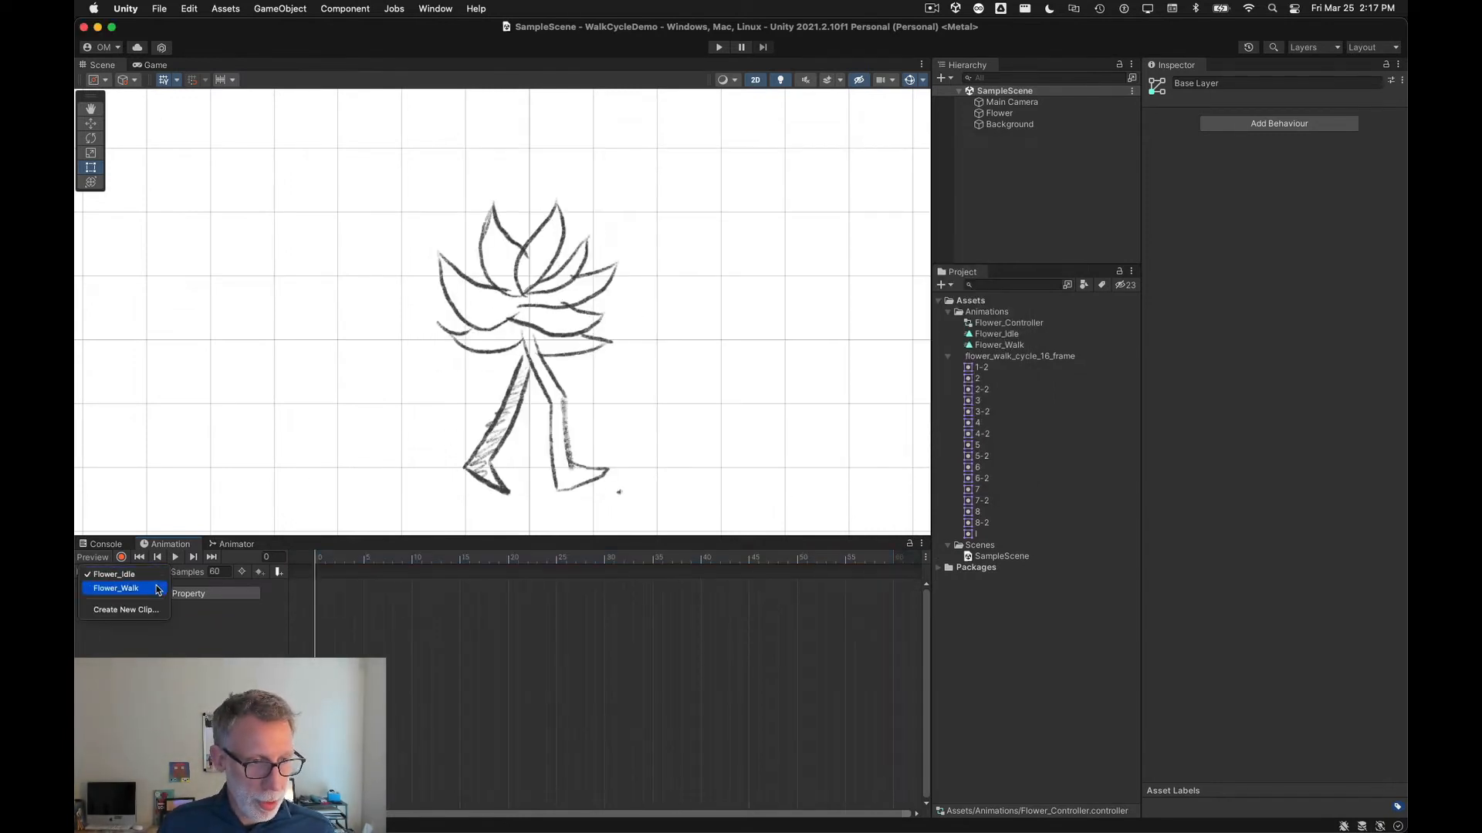
click(158, 590)
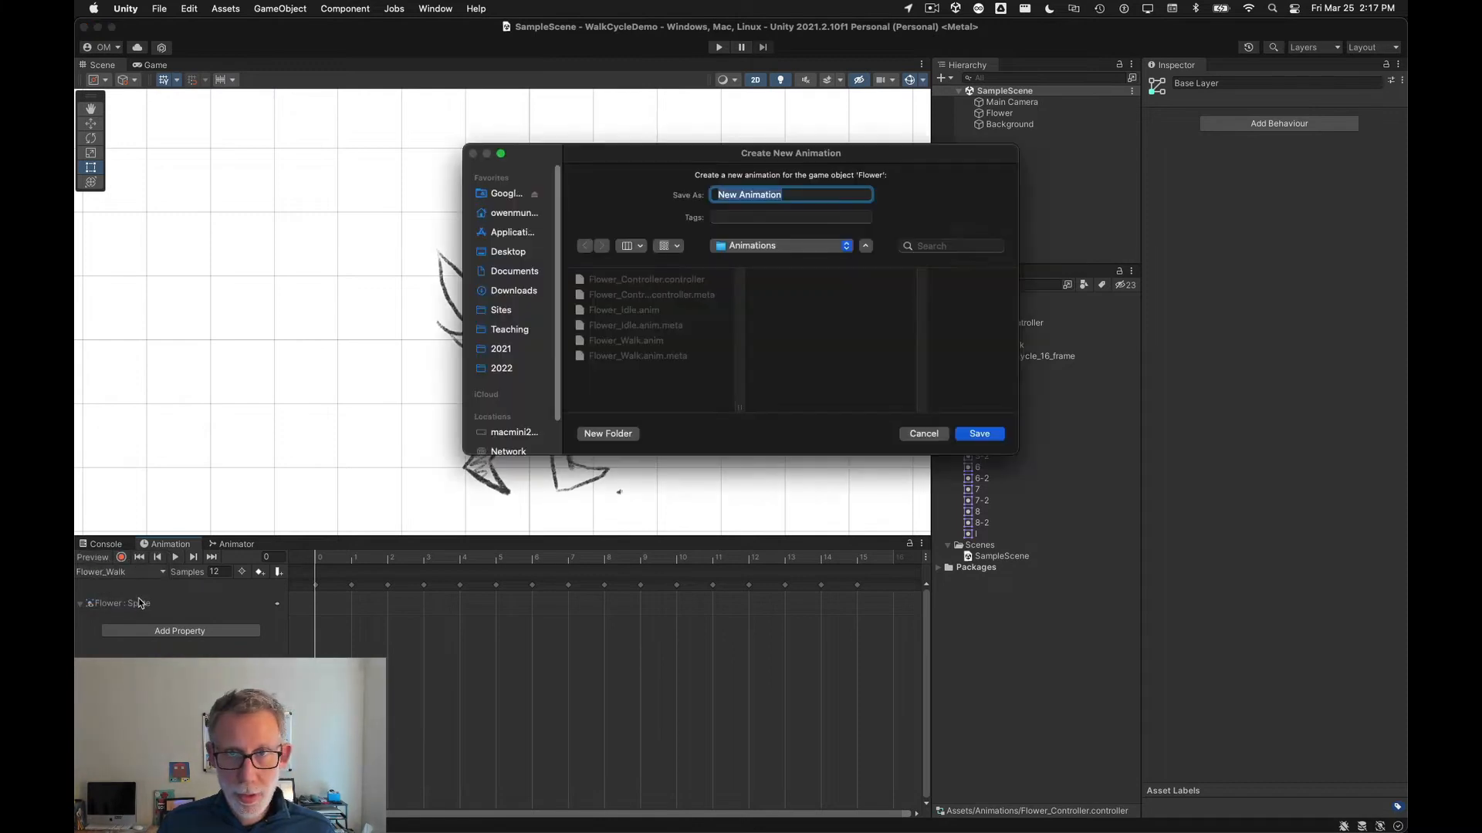
text(Flower_)
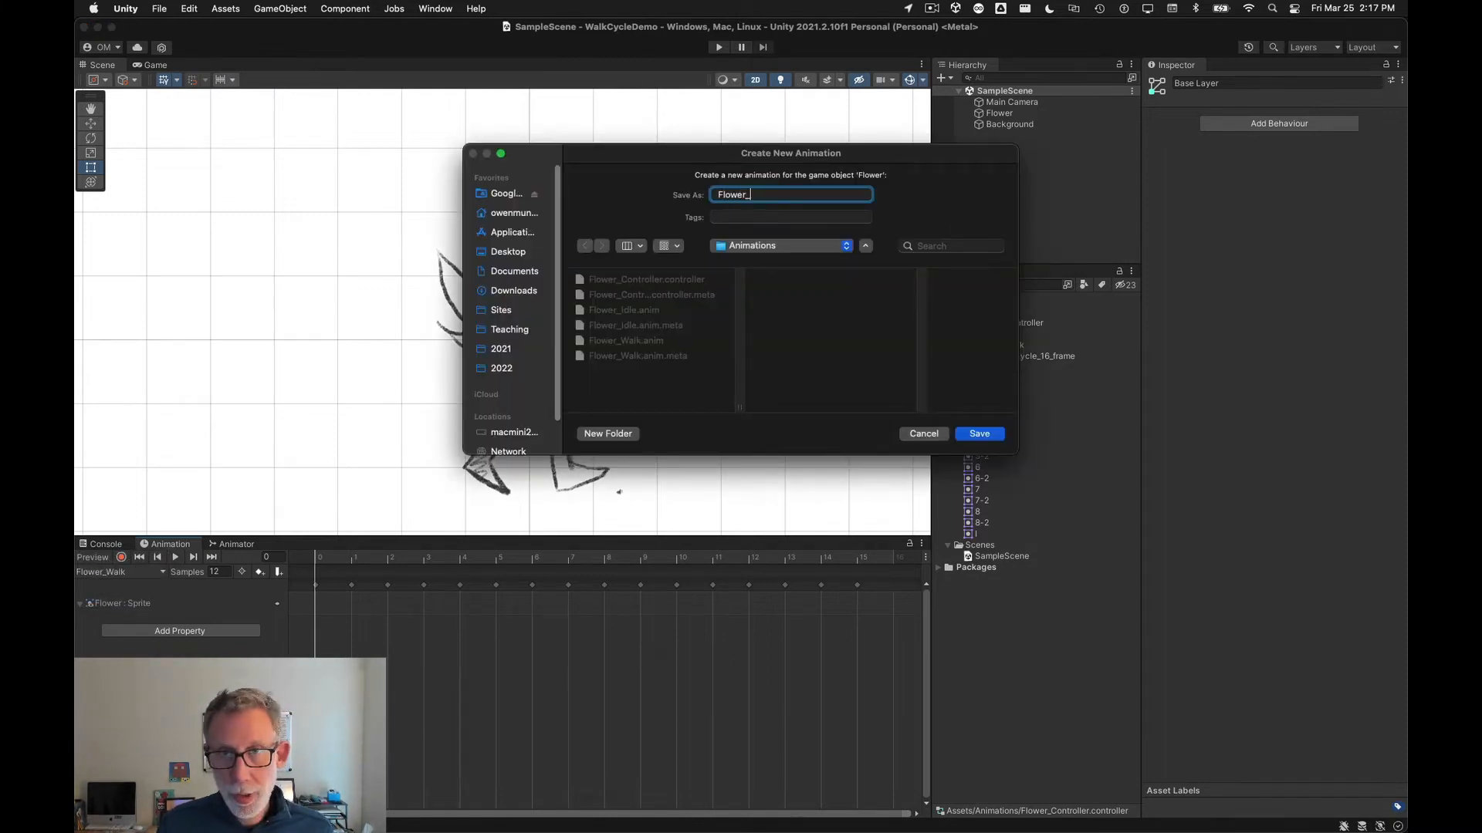
text(Jump)
key(Return)
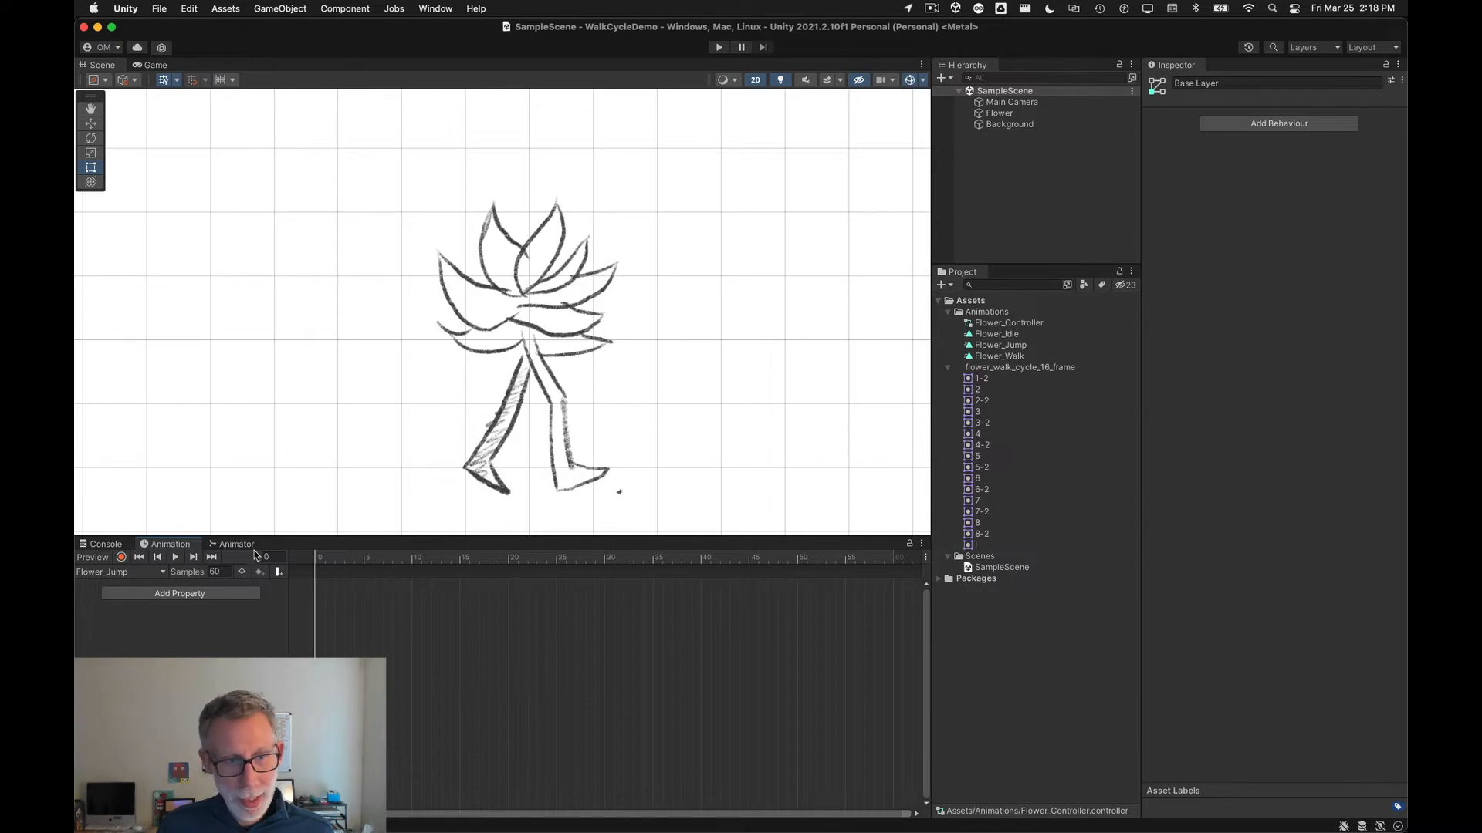
Step: Switch between the Flower_Walk, Flower_Jump and Flower_Idle clips and scrub their timelines to compare them
click(109, 577)
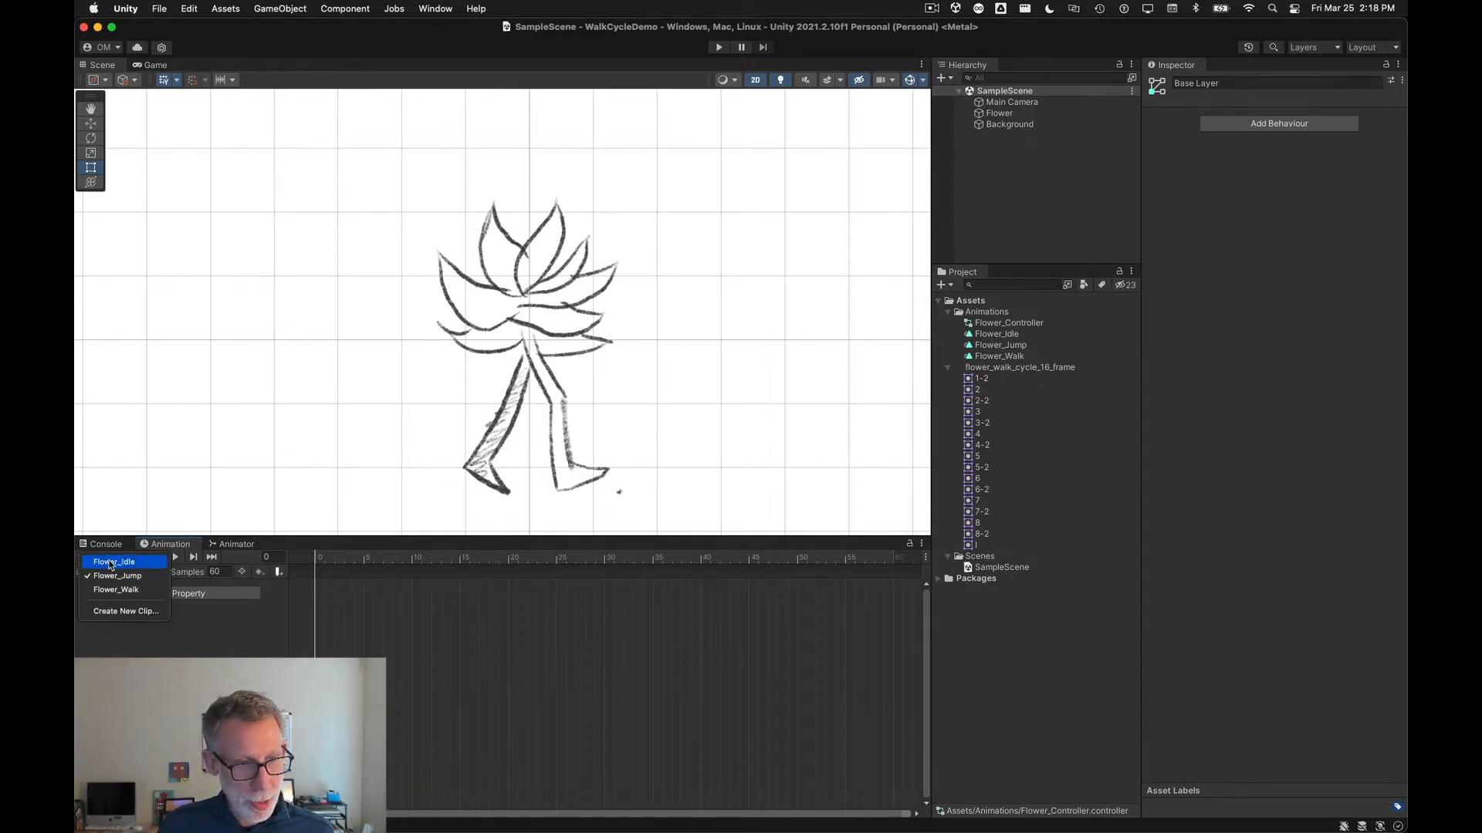
click(116, 590)
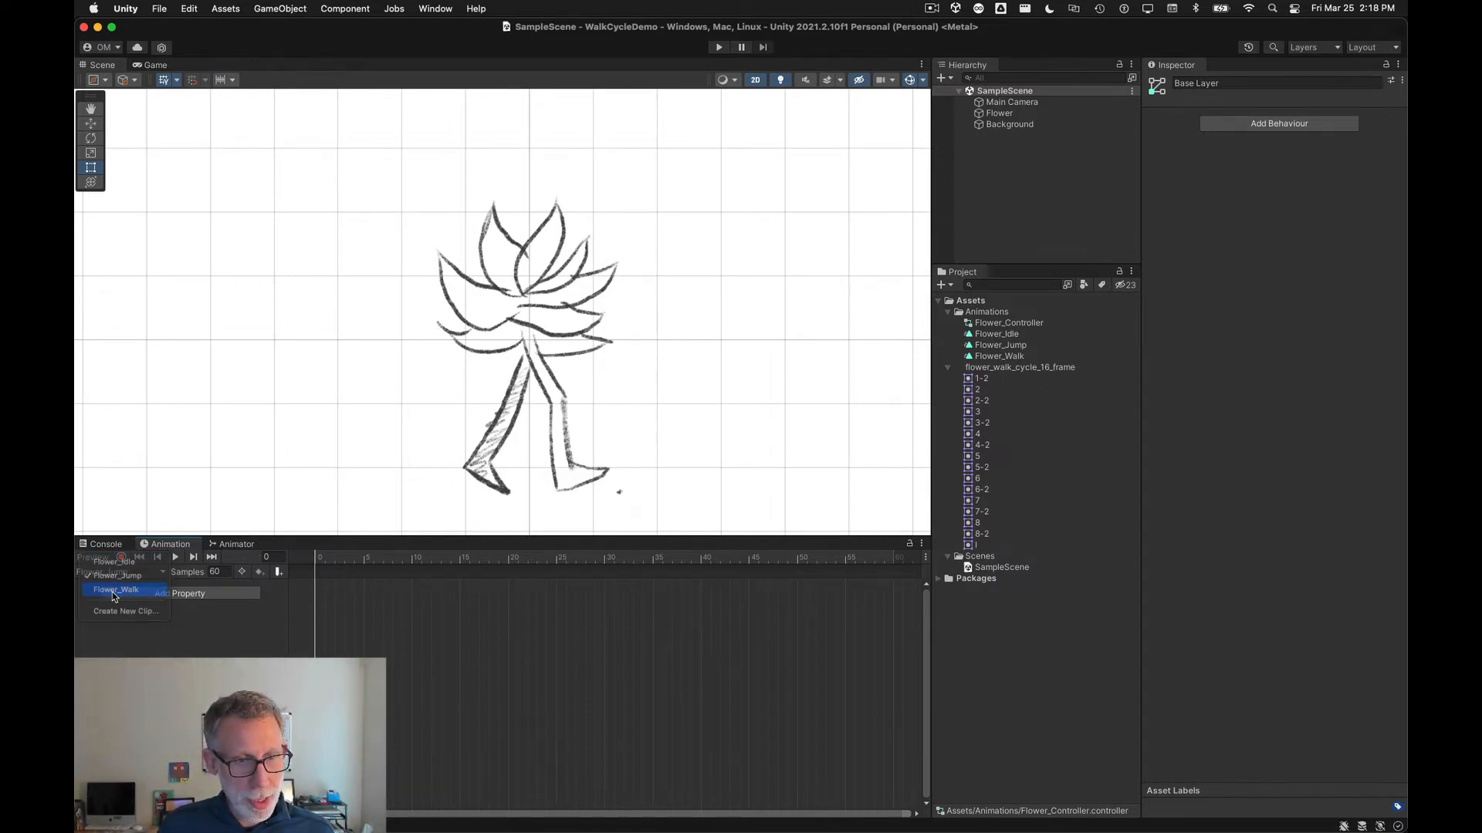
drag(338, 555, 669, 549)
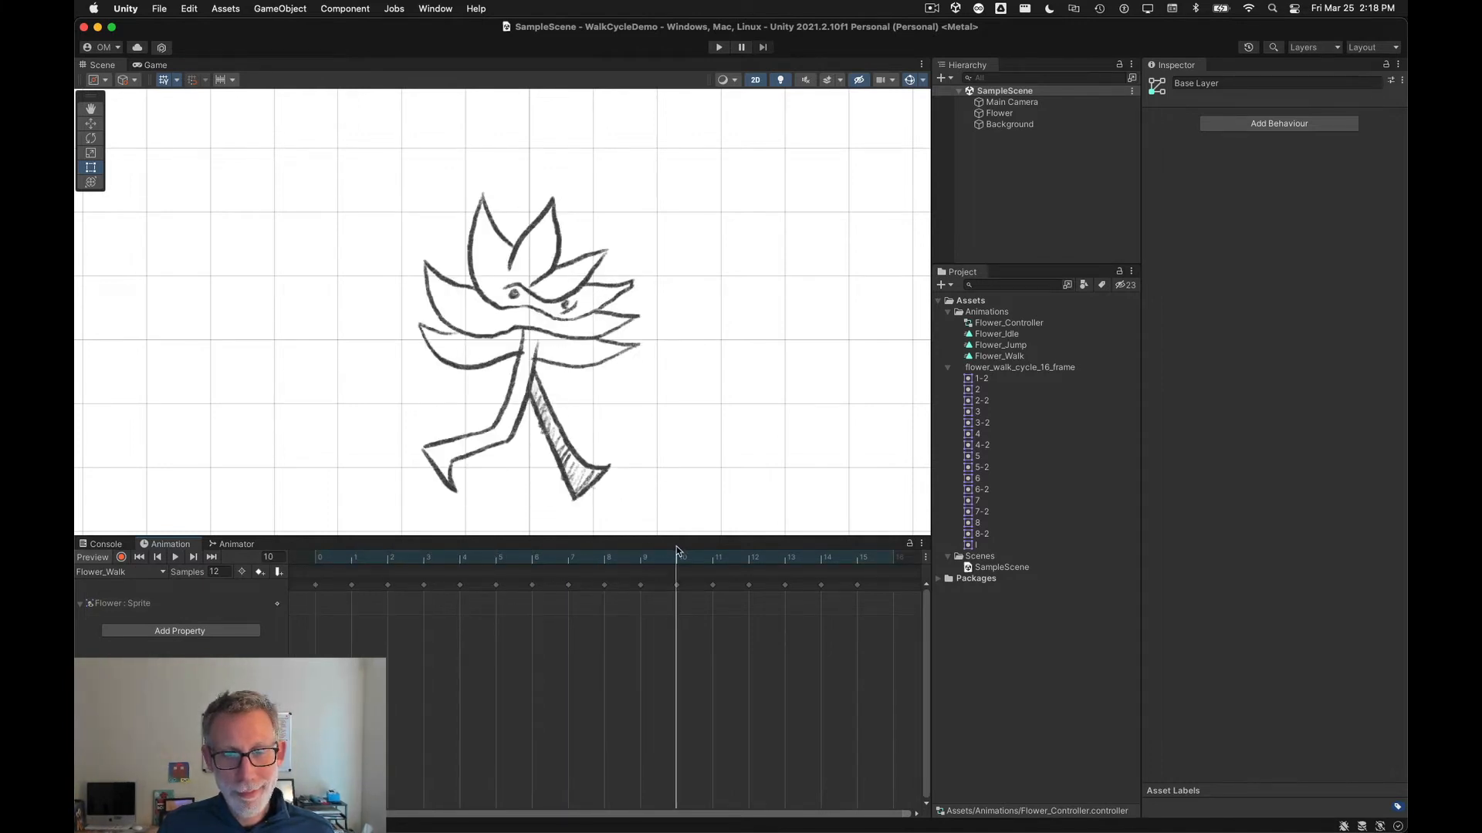
click(678, 589)
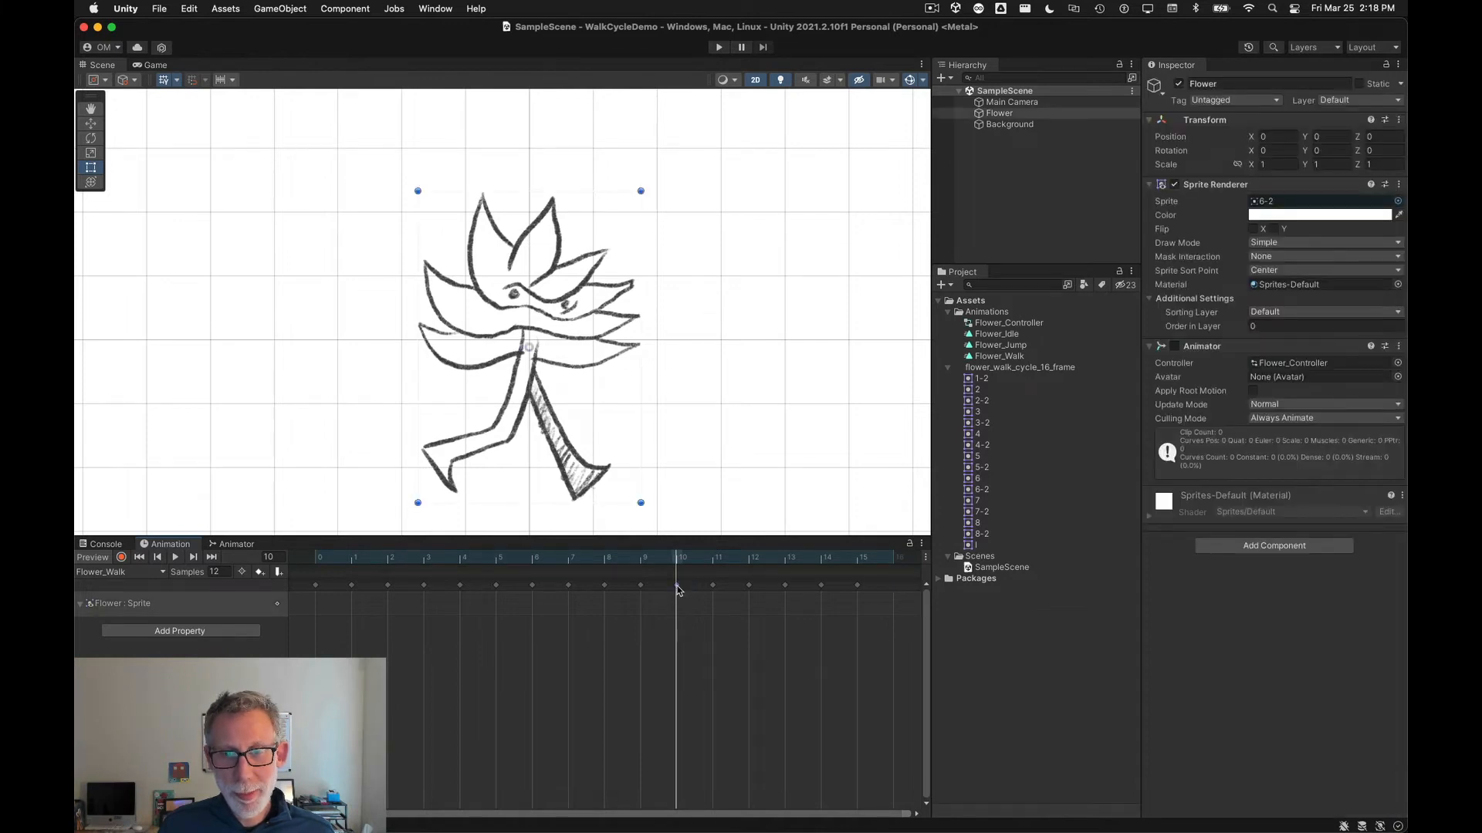
click(128, 573)
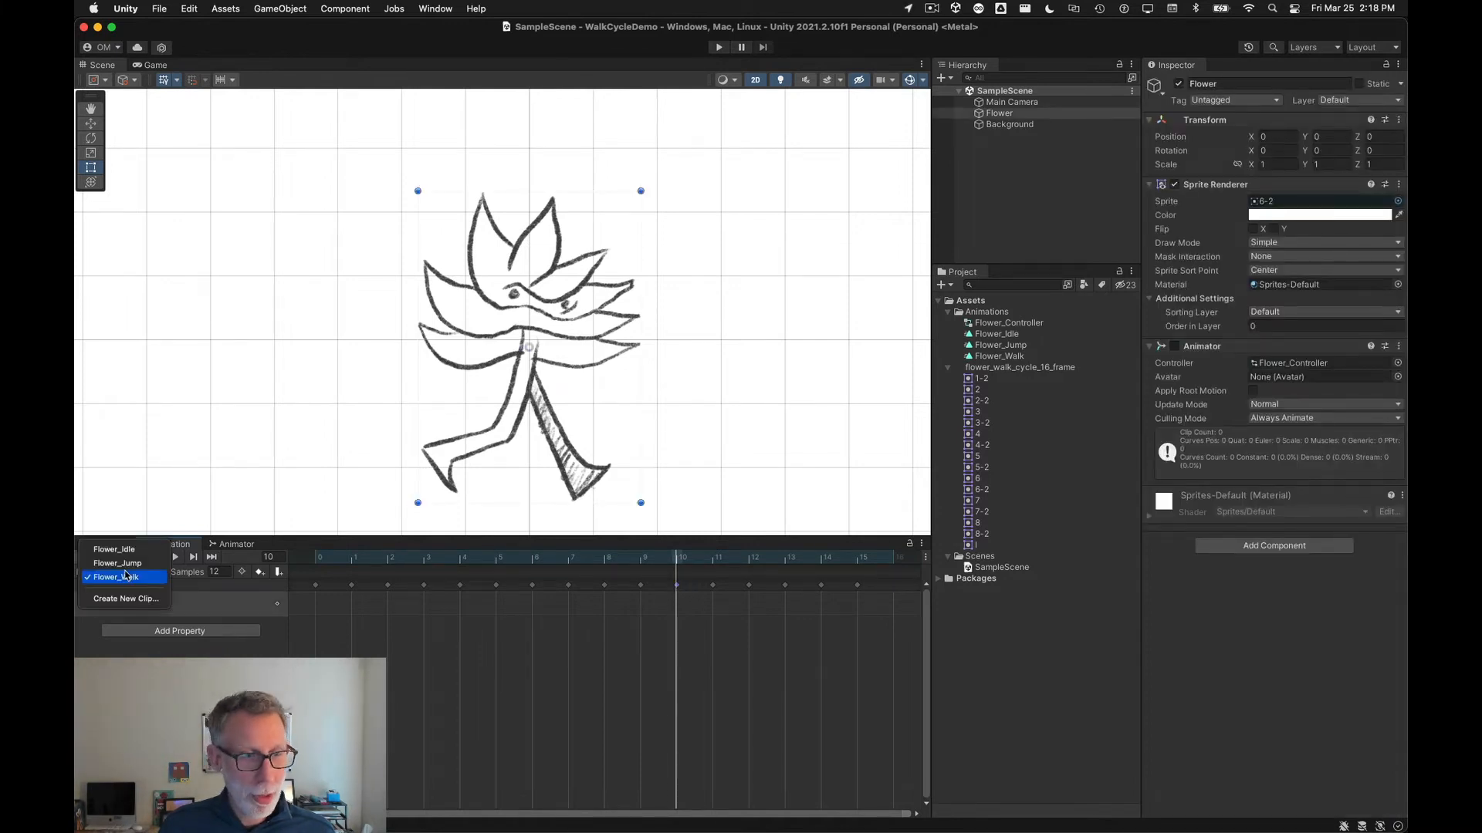
click(130, 564)
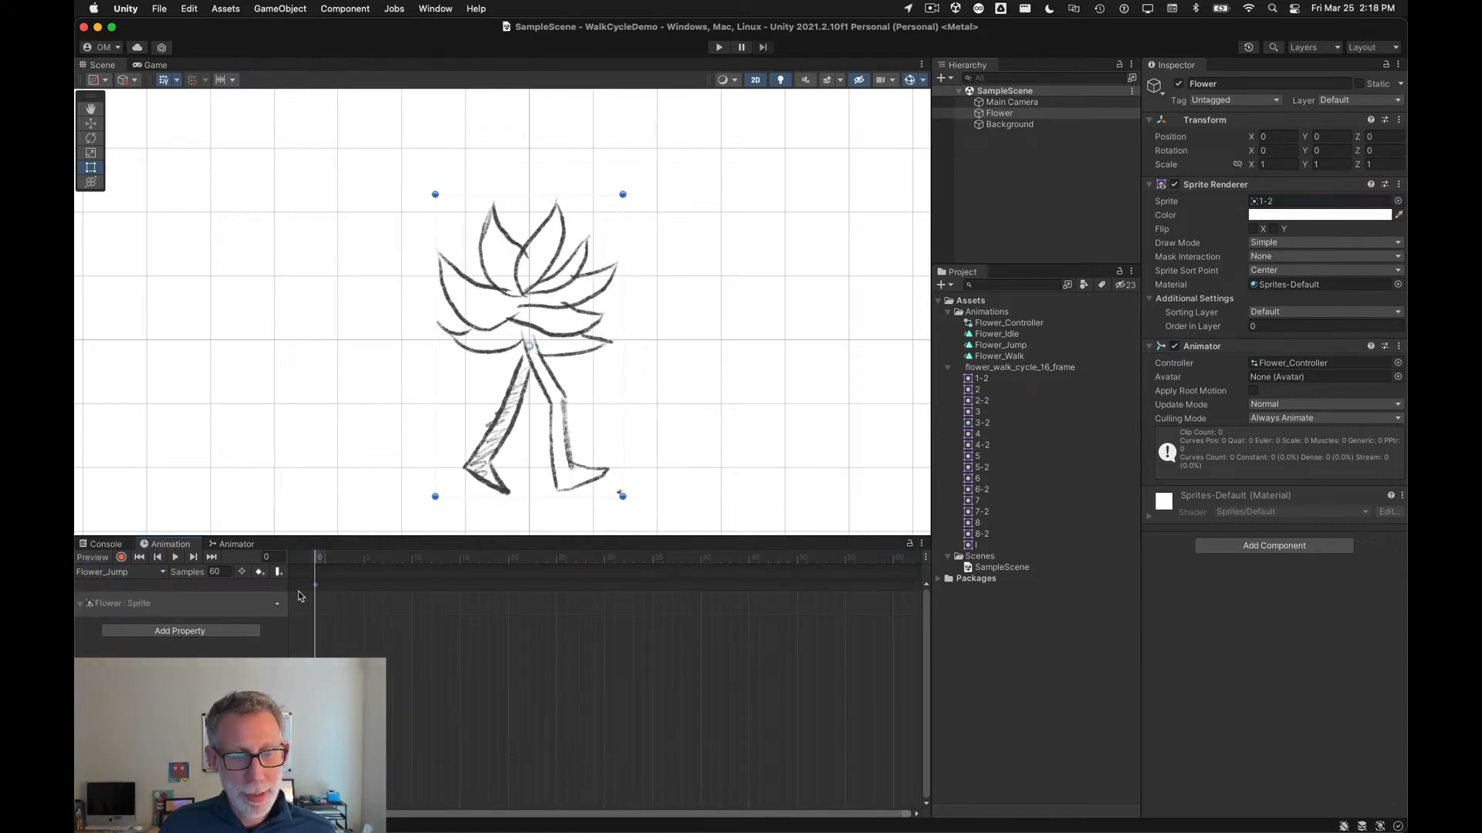
click(139, 577)
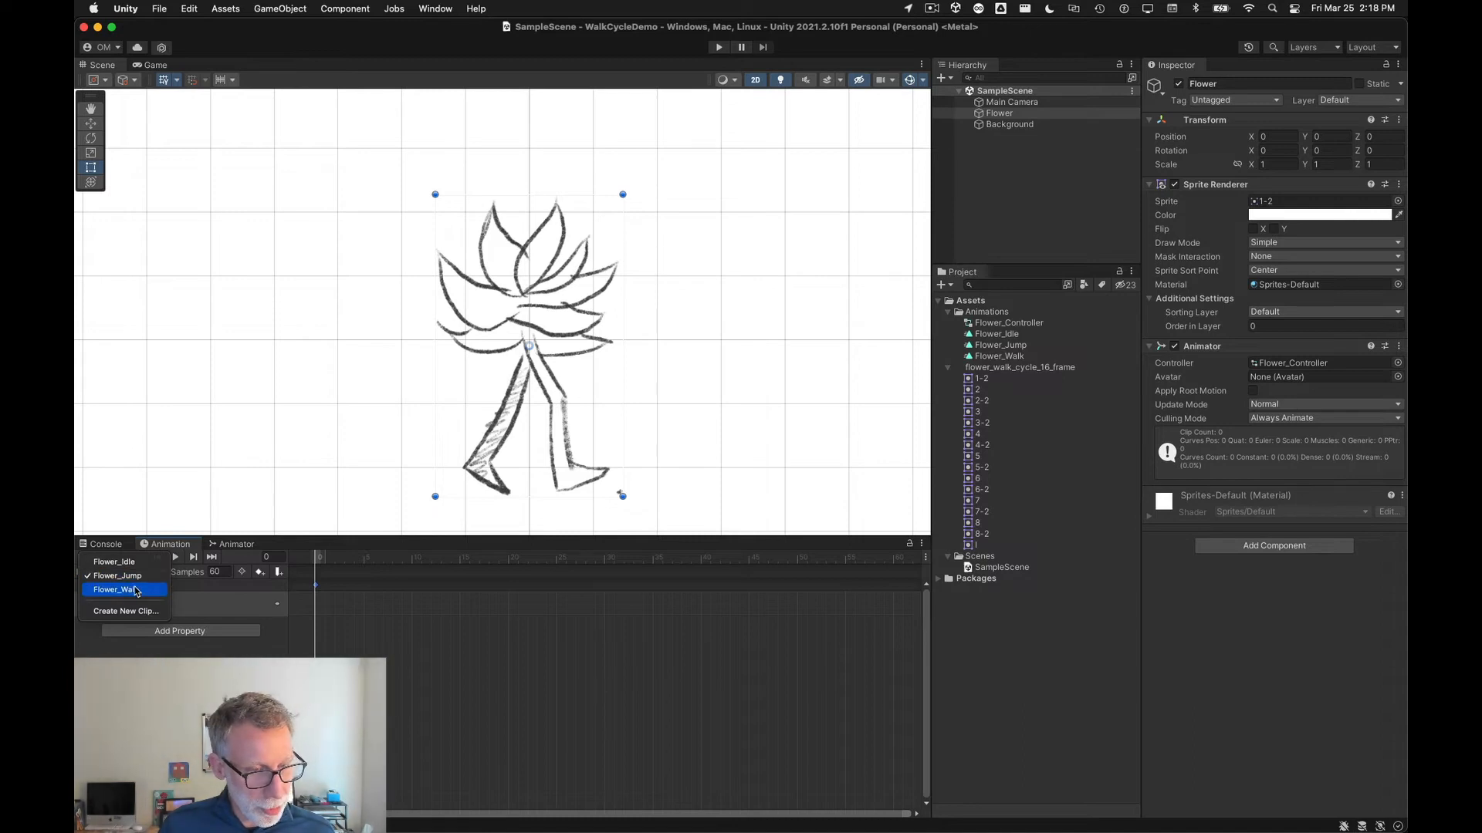
click(137, 591)
drag(571, 560, 521, 566)
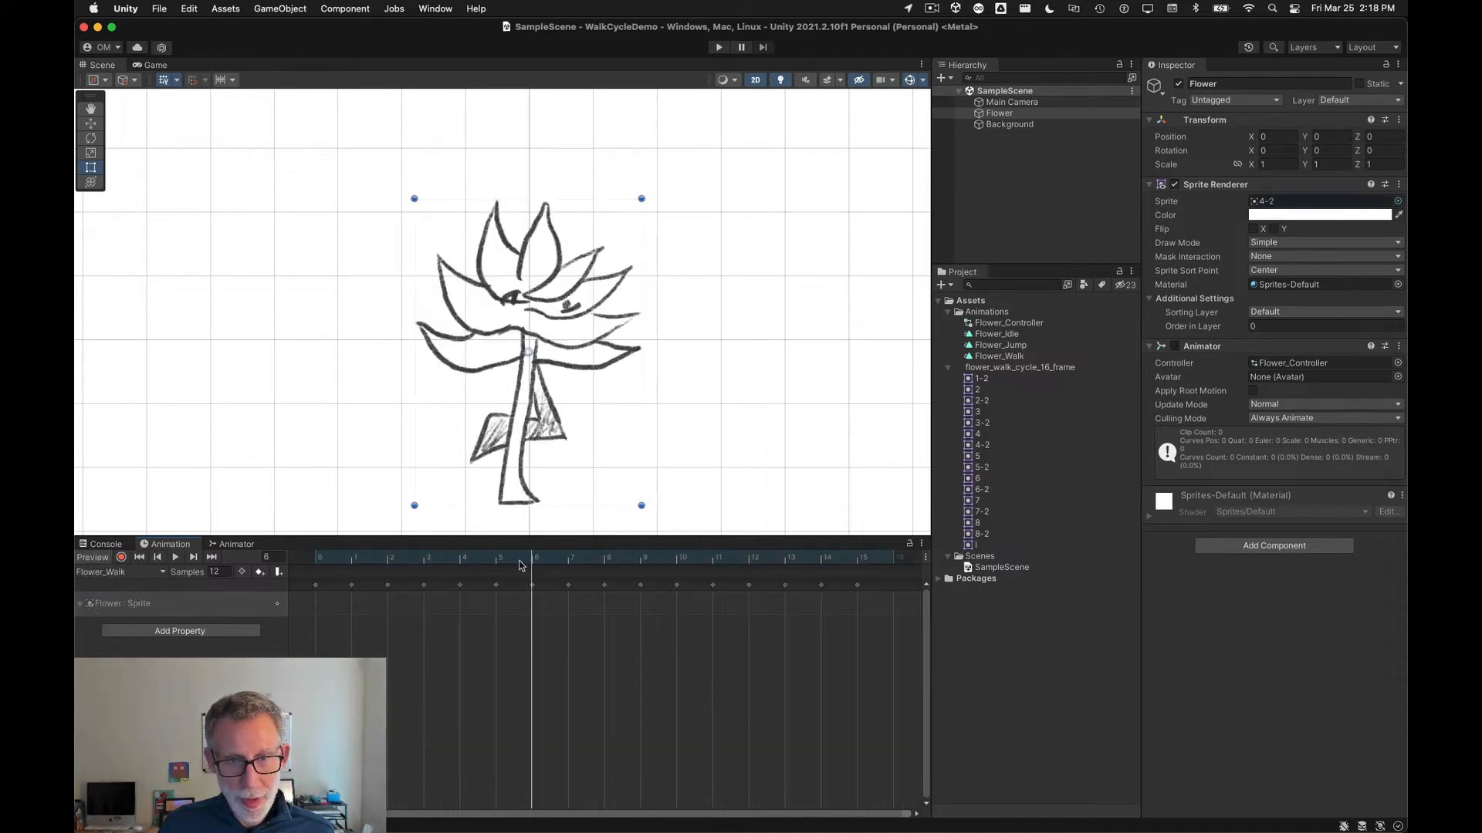
click(532, 585)
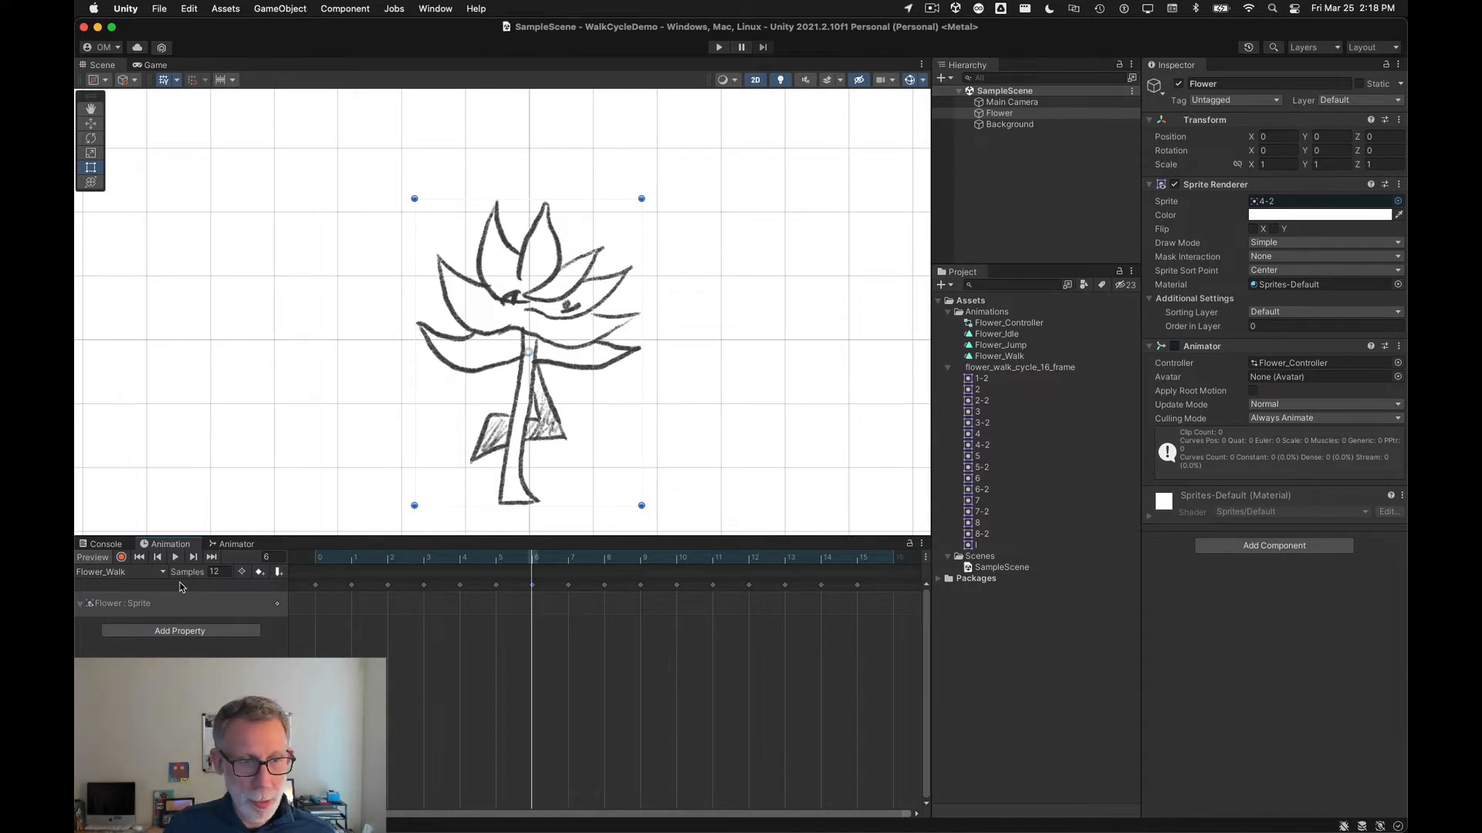
click(128, 573)
click(116, 549)
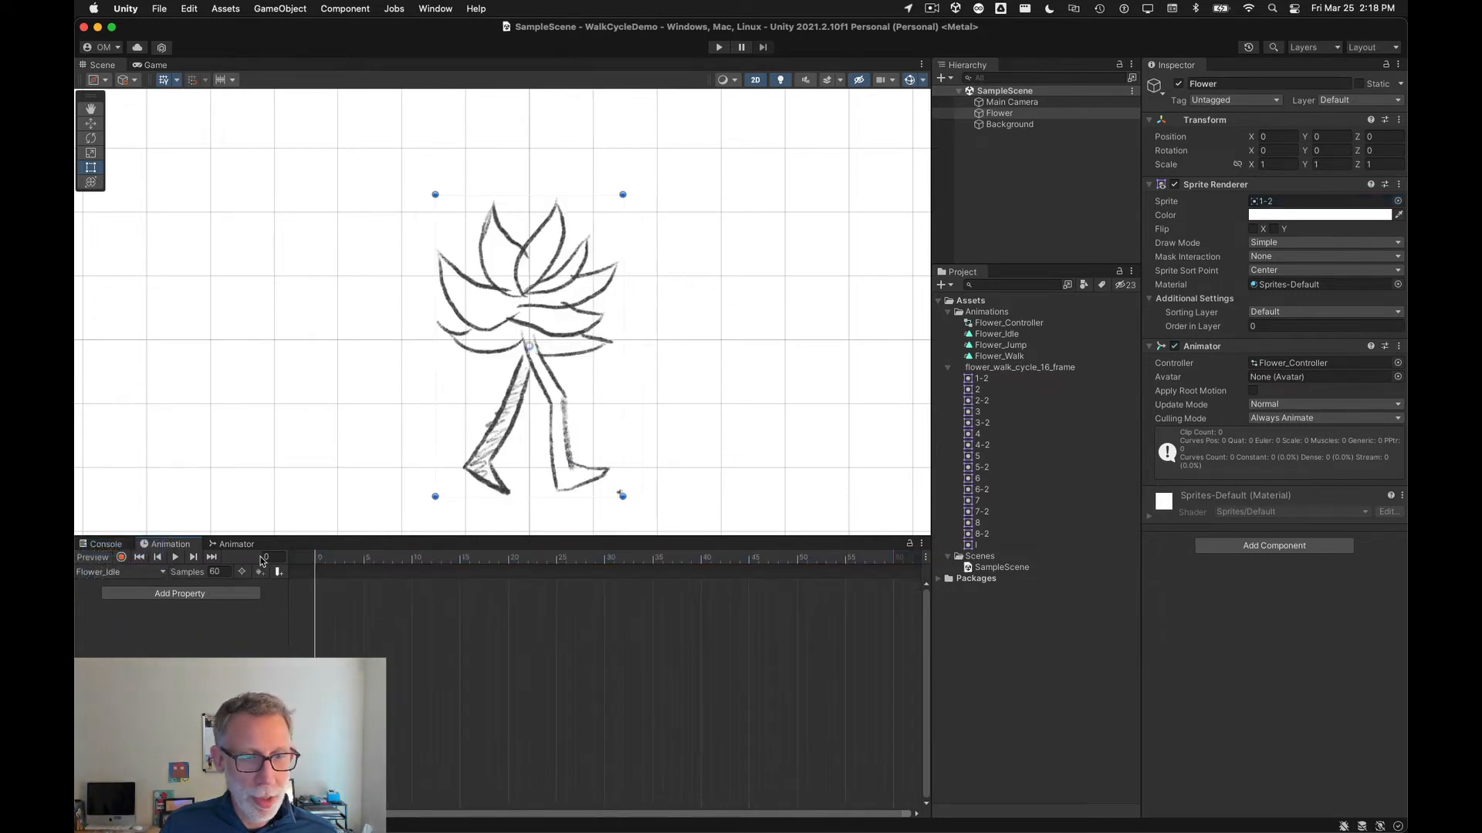
drag(333, 556, 294, 555)
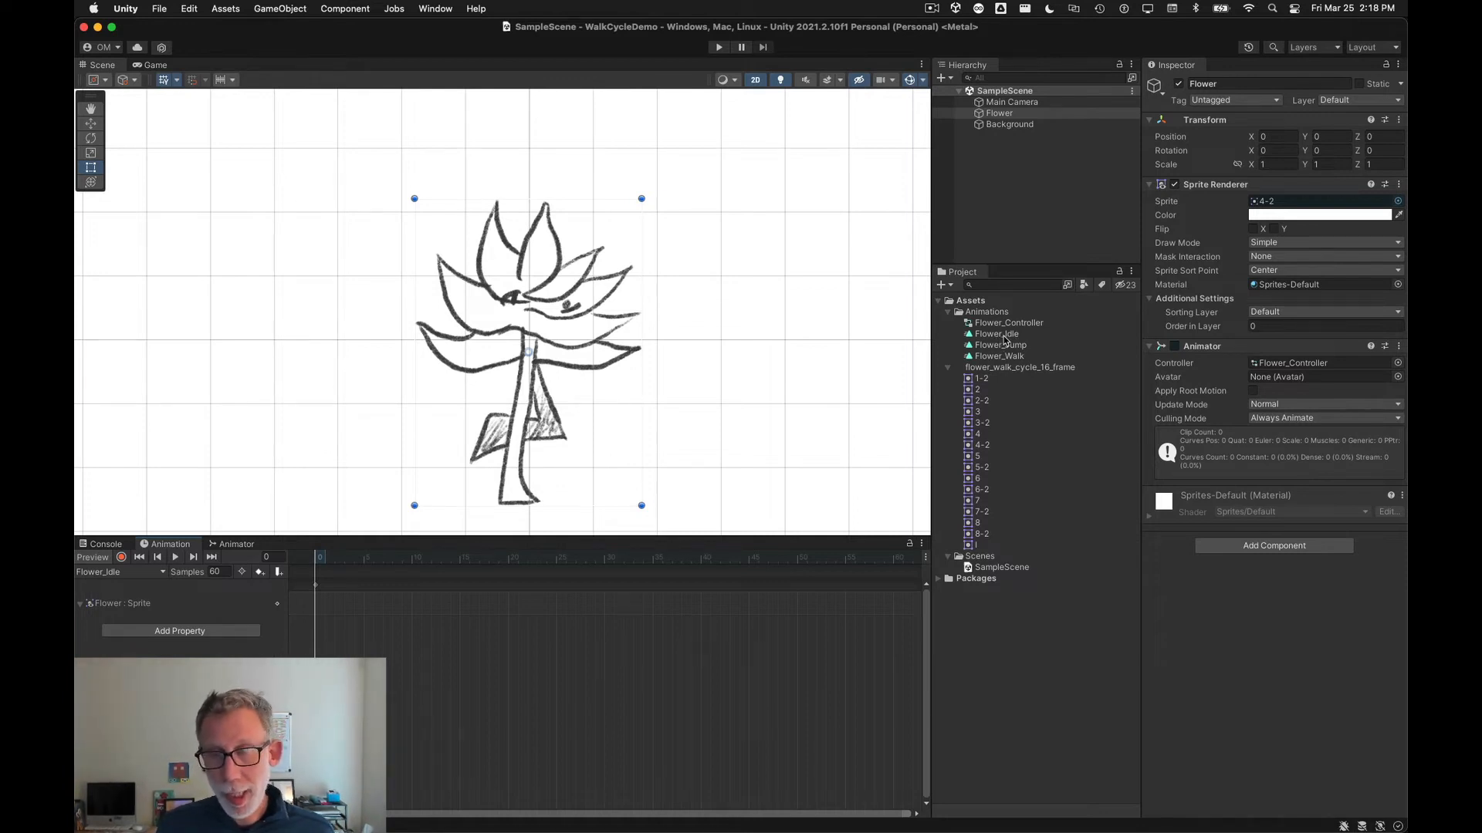
Step: Enlarge the Animator window and set Flower_Idle as the layer default state
click(237, 544)
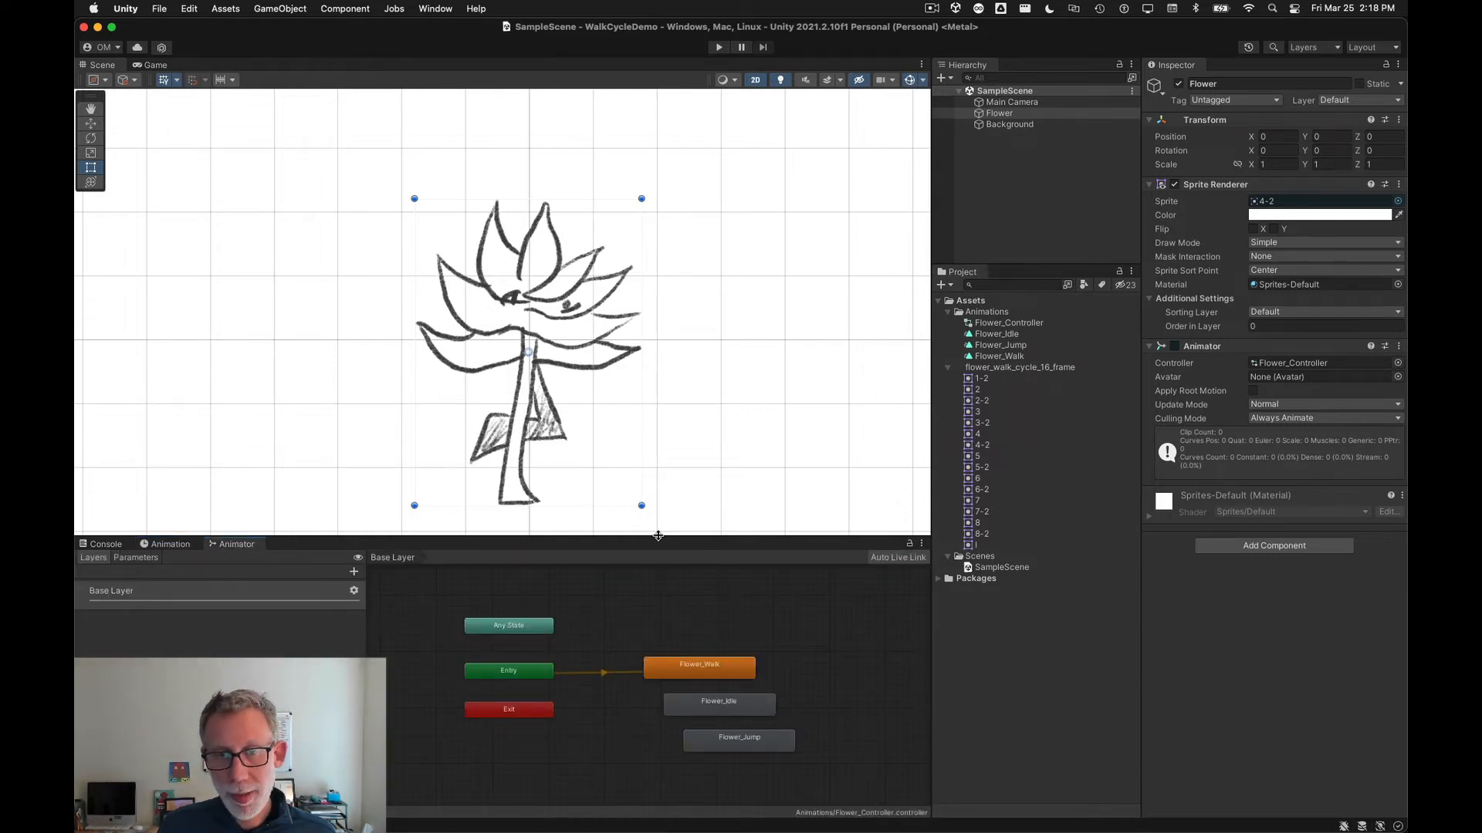
drag(658, 536, 659, 438)
scroll(647, 612, up, 3)
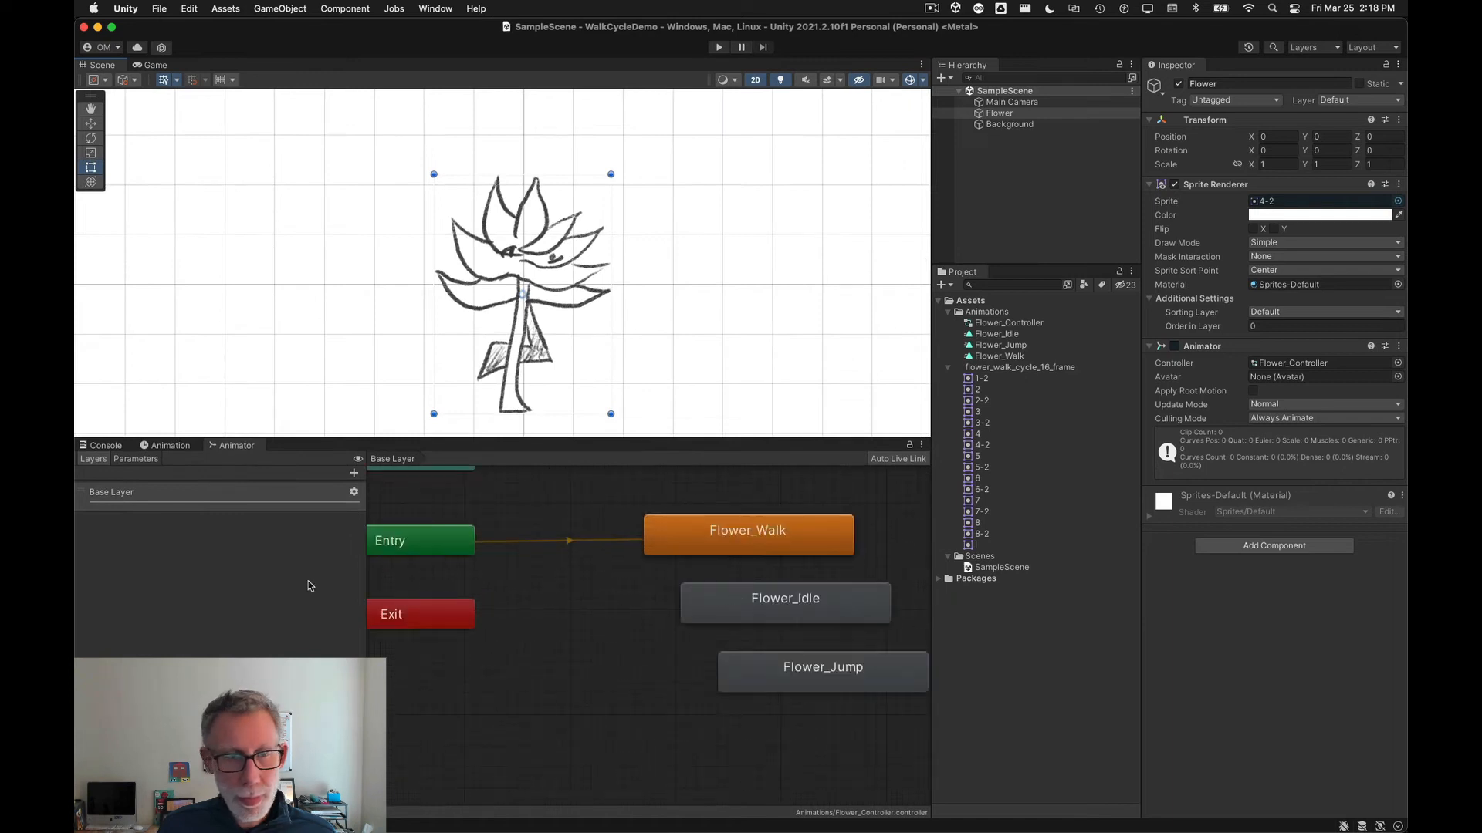
drag(365, 588, 257, 590)
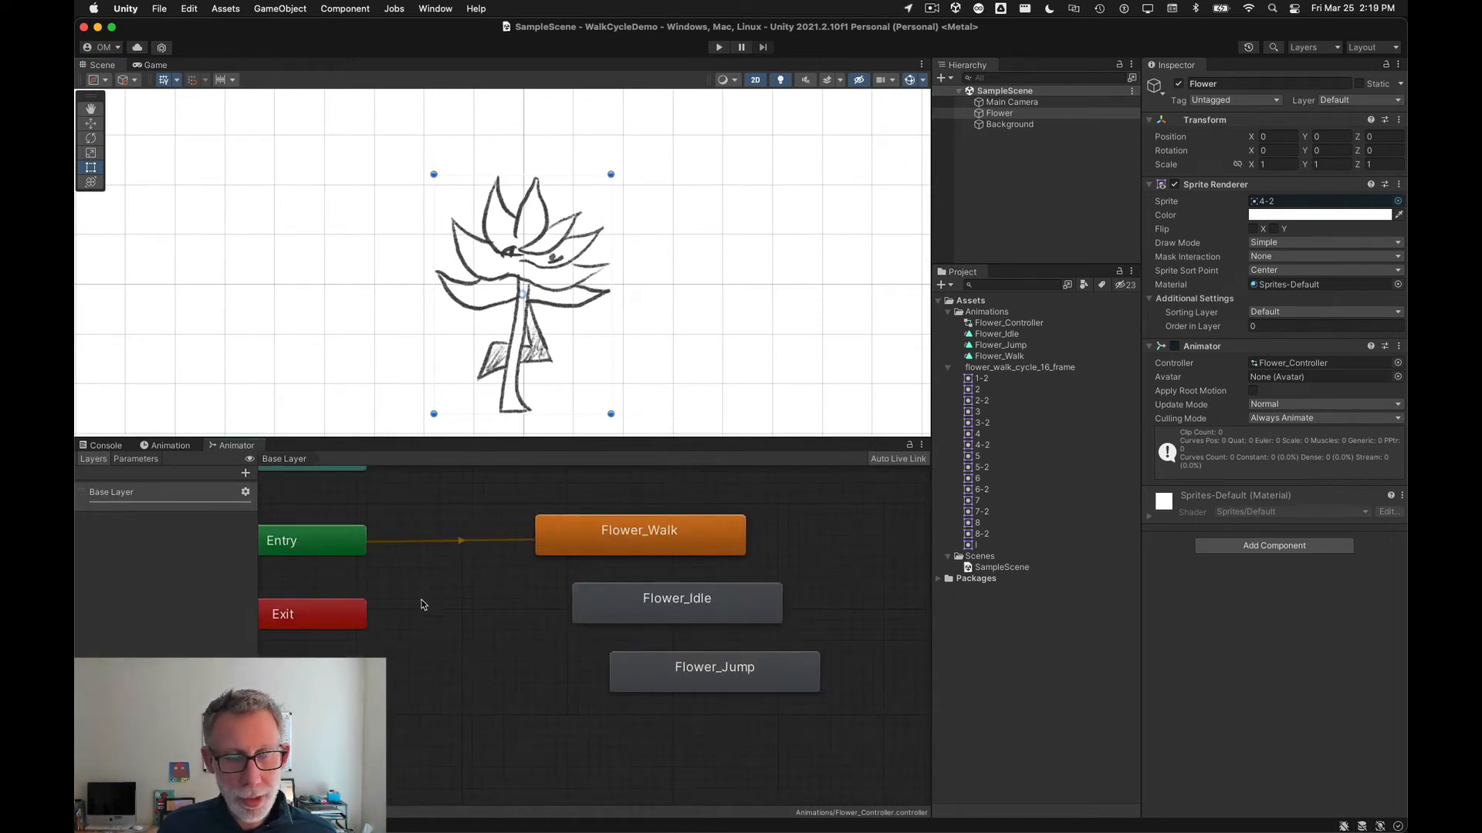
middle_drag(417, 599, 489, 639)
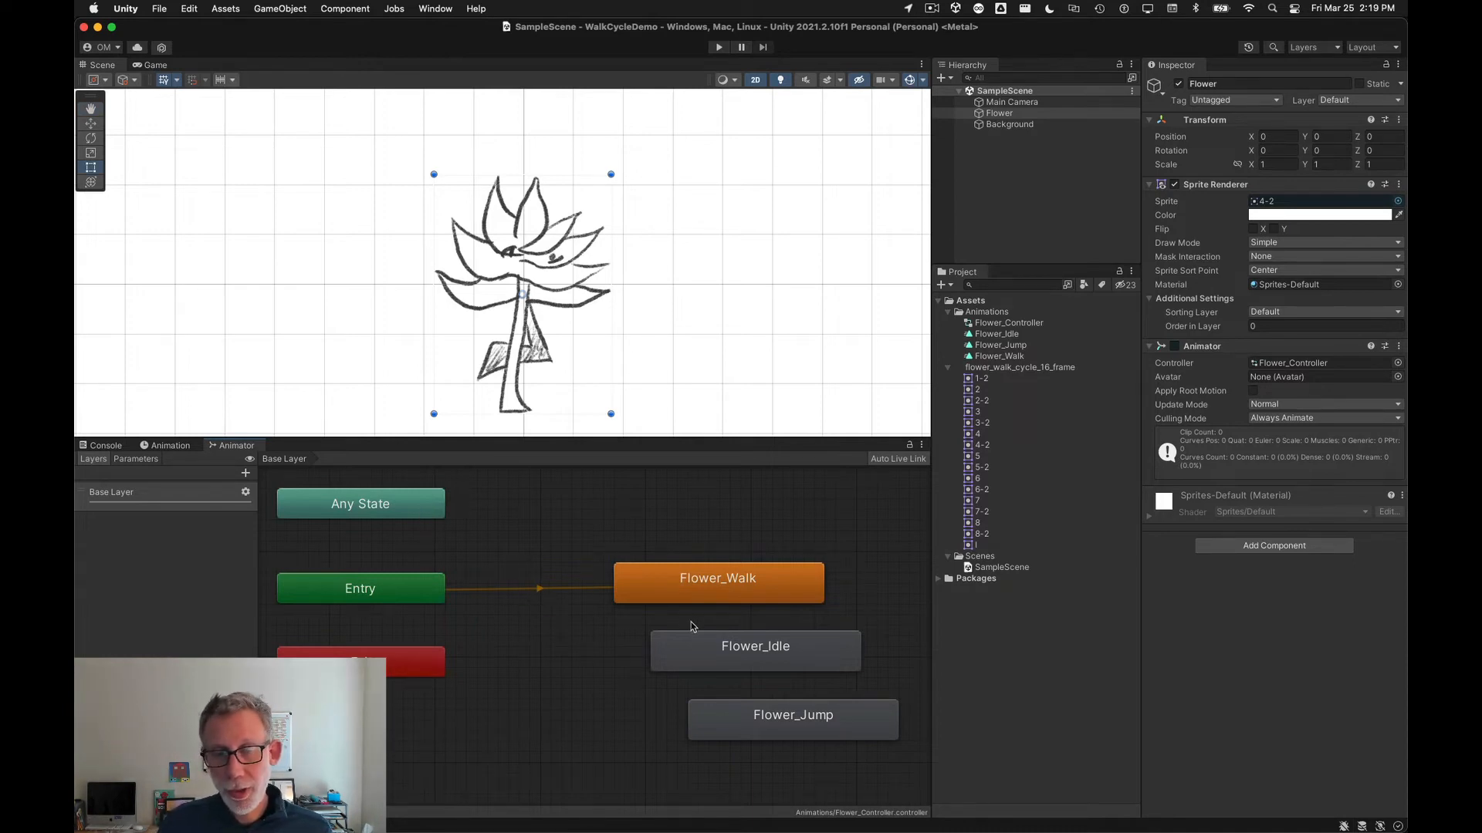
click(548, 588)
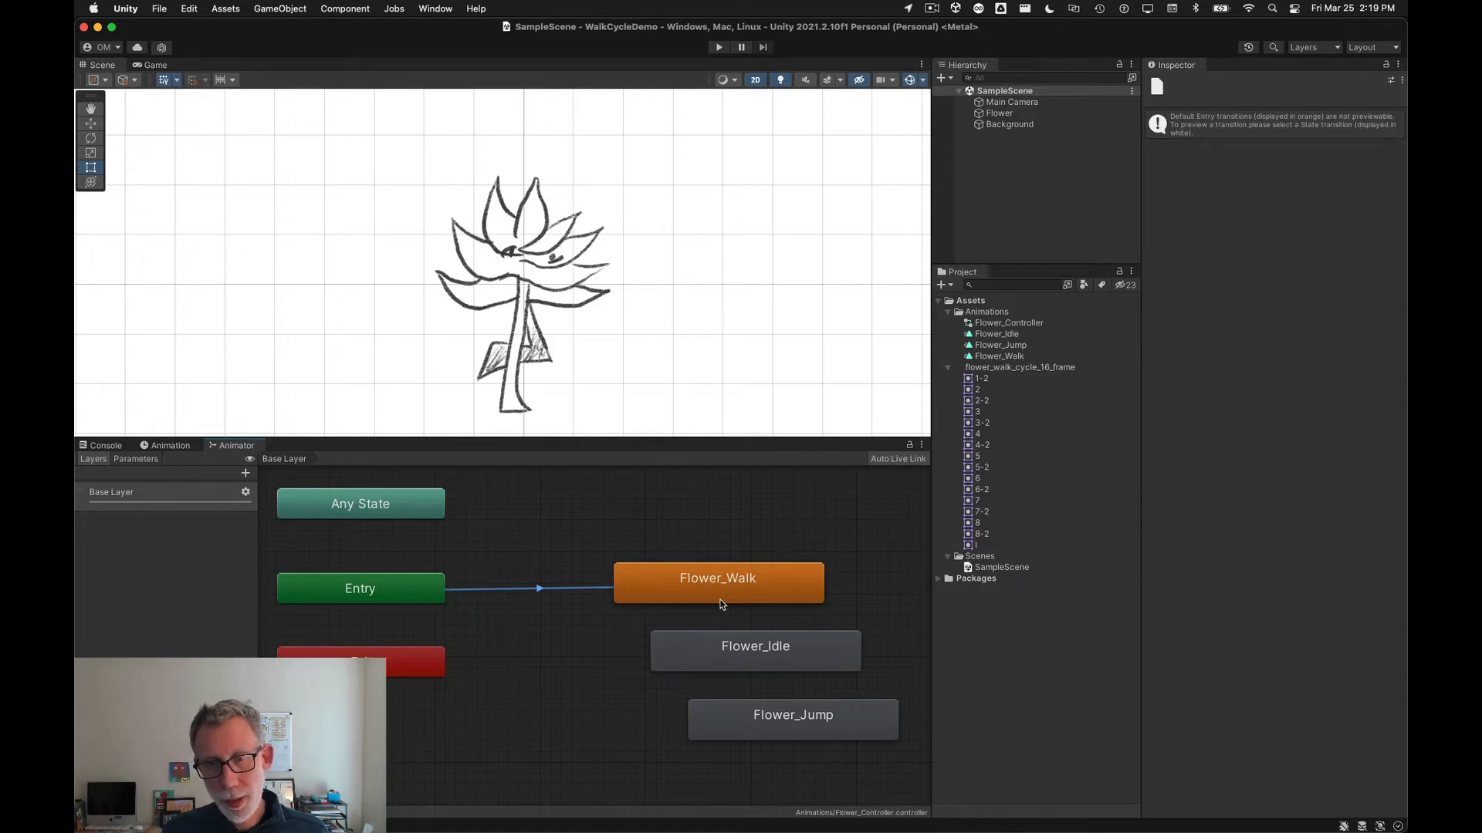
right_click(680, 657)
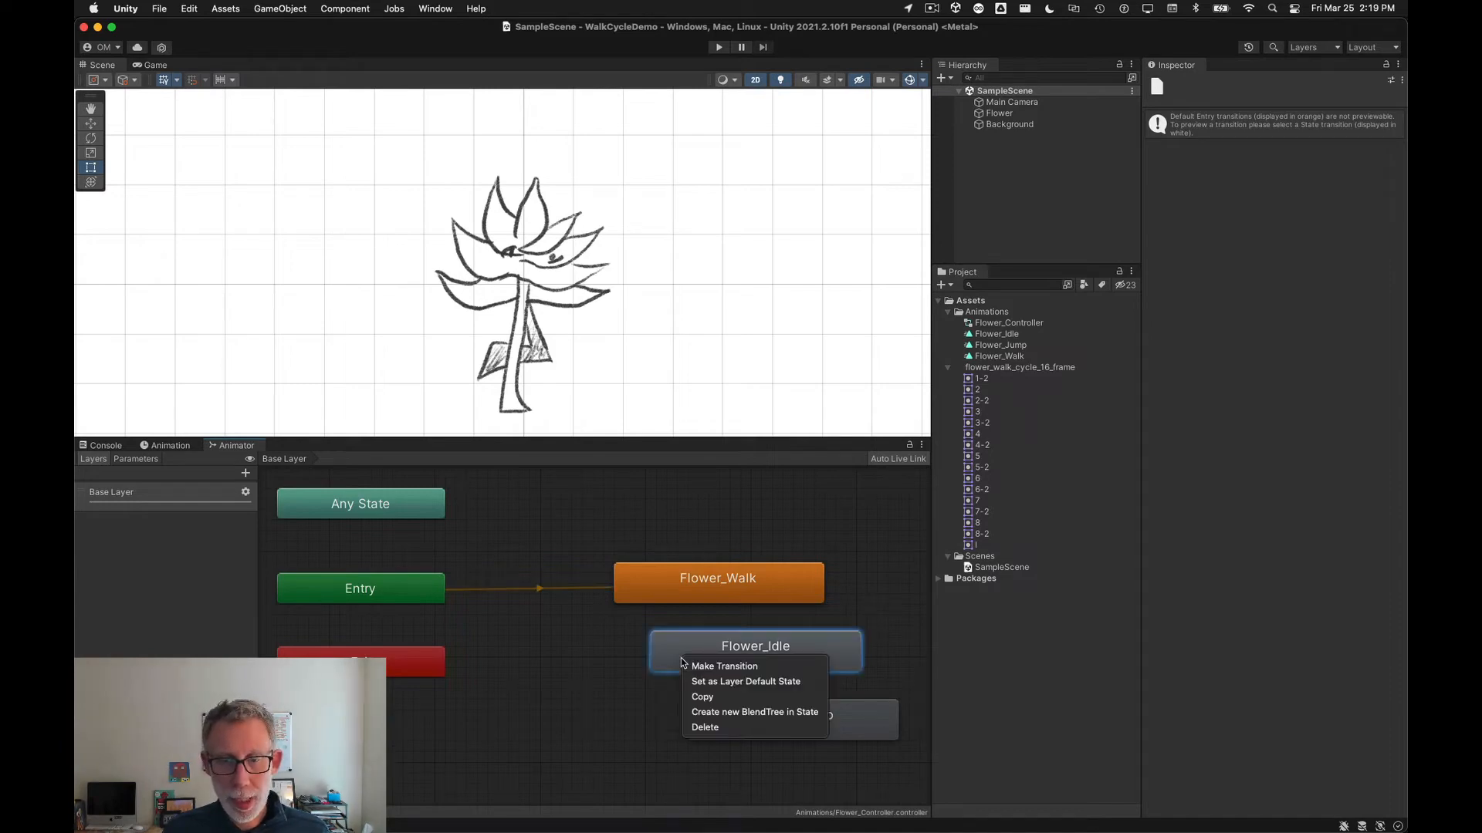
click(798, 682)
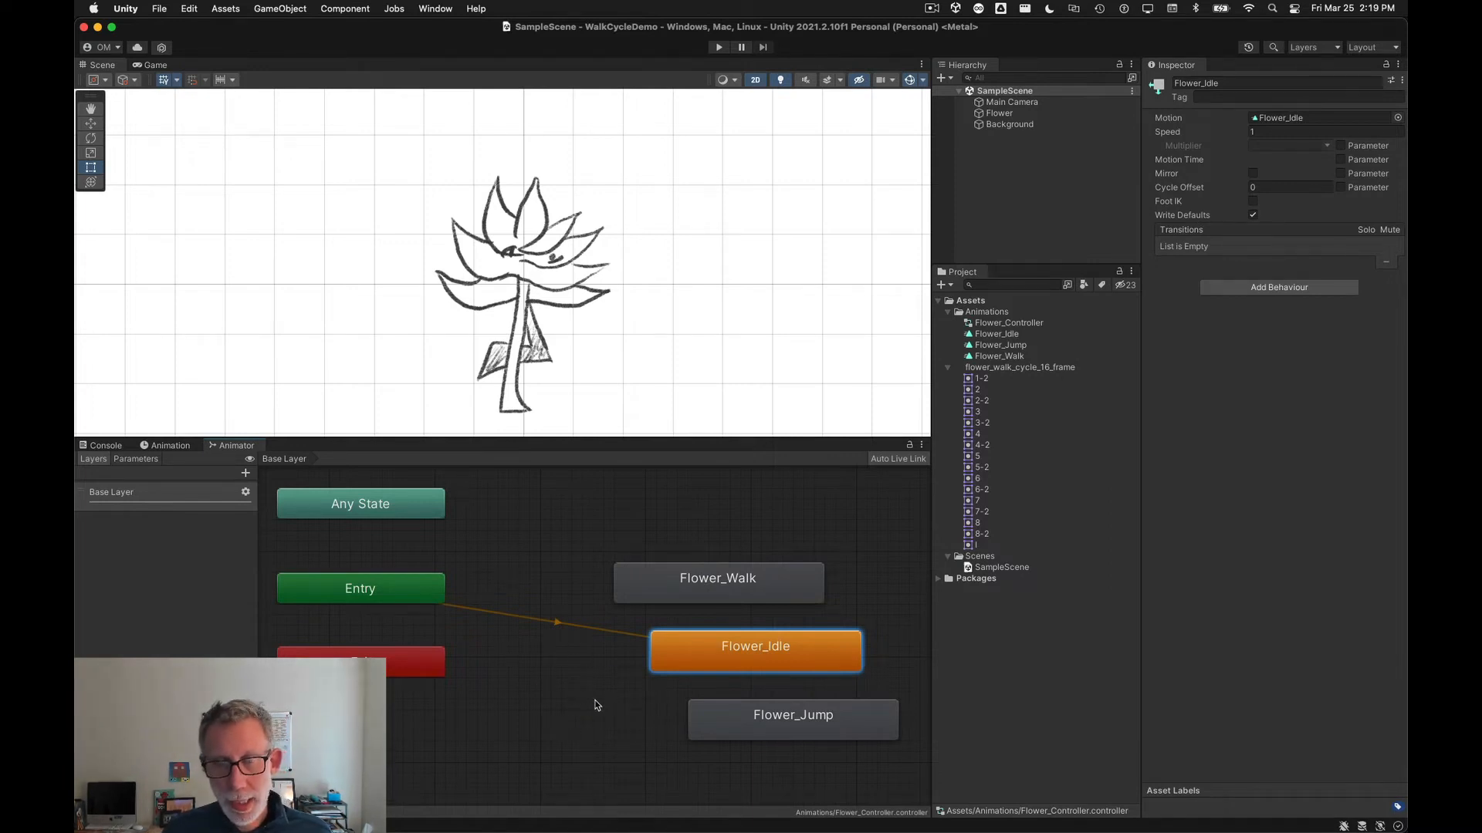
Step: Move the Flower_Walk state node up, above Flower_Idle, in the Animator graph
drag(669, 586, 660, 512)
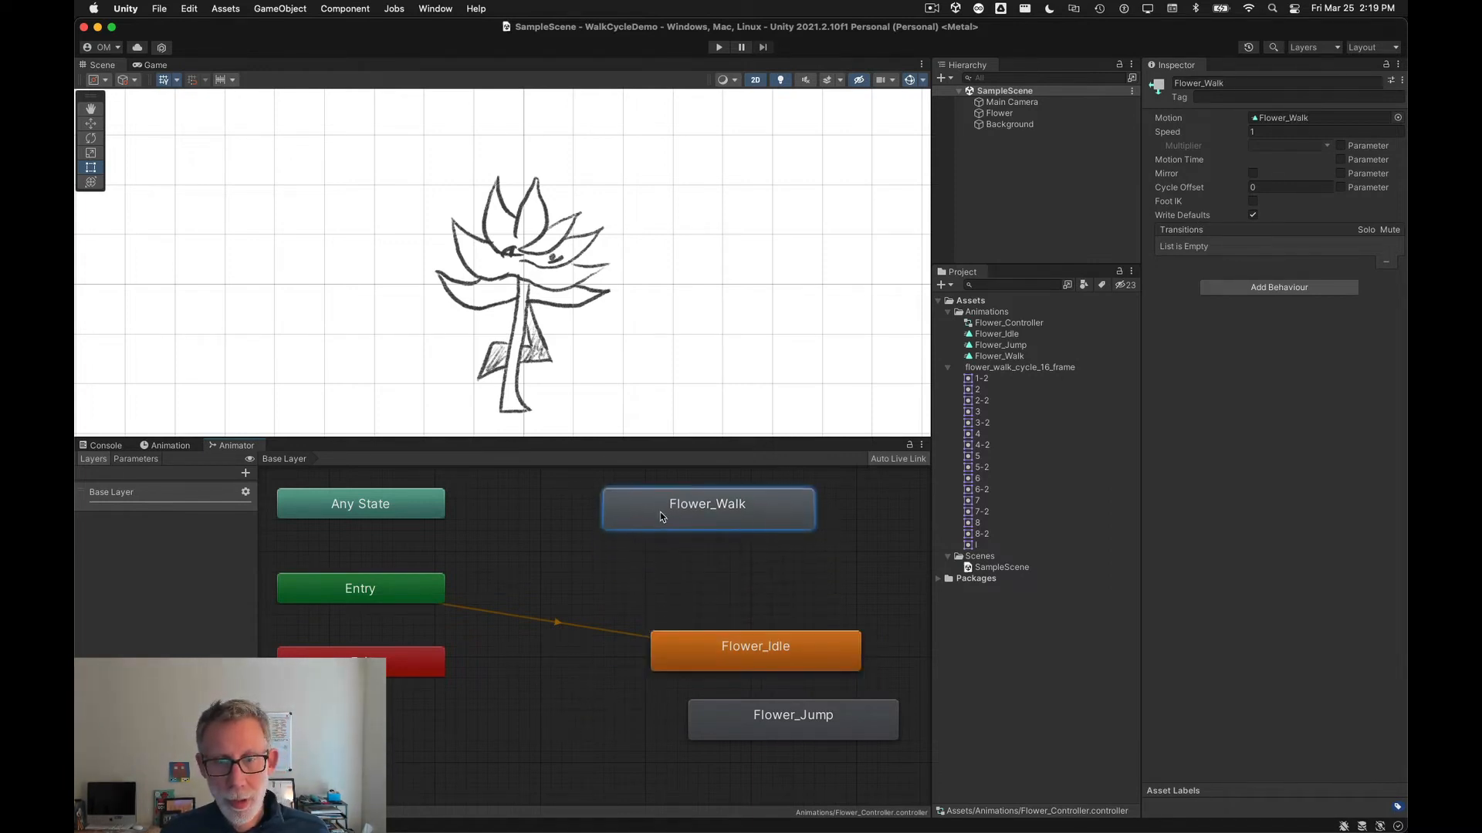
scroll(599, 649, down, 2)
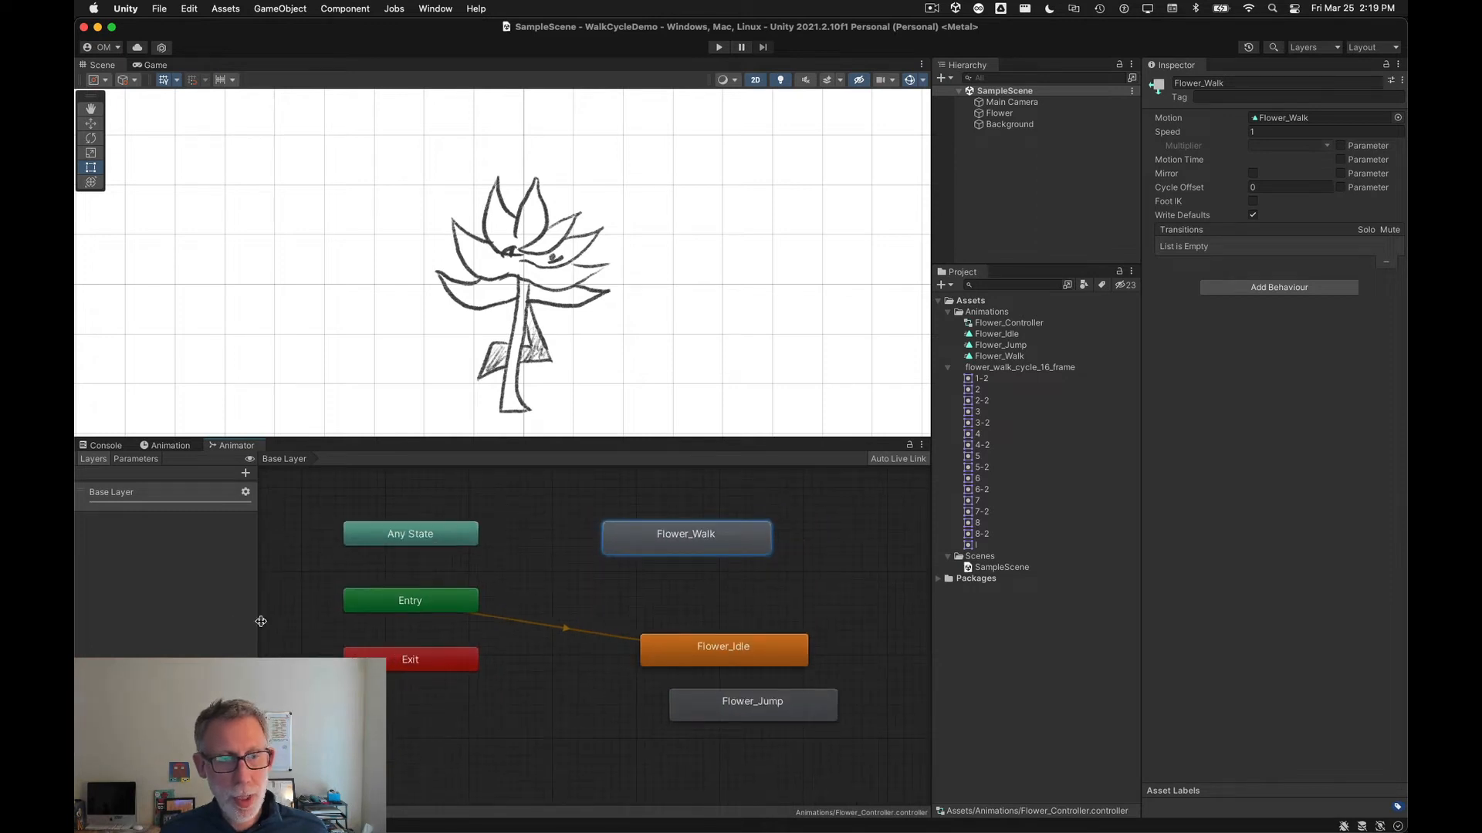
drag(261, 622, 289, 624)
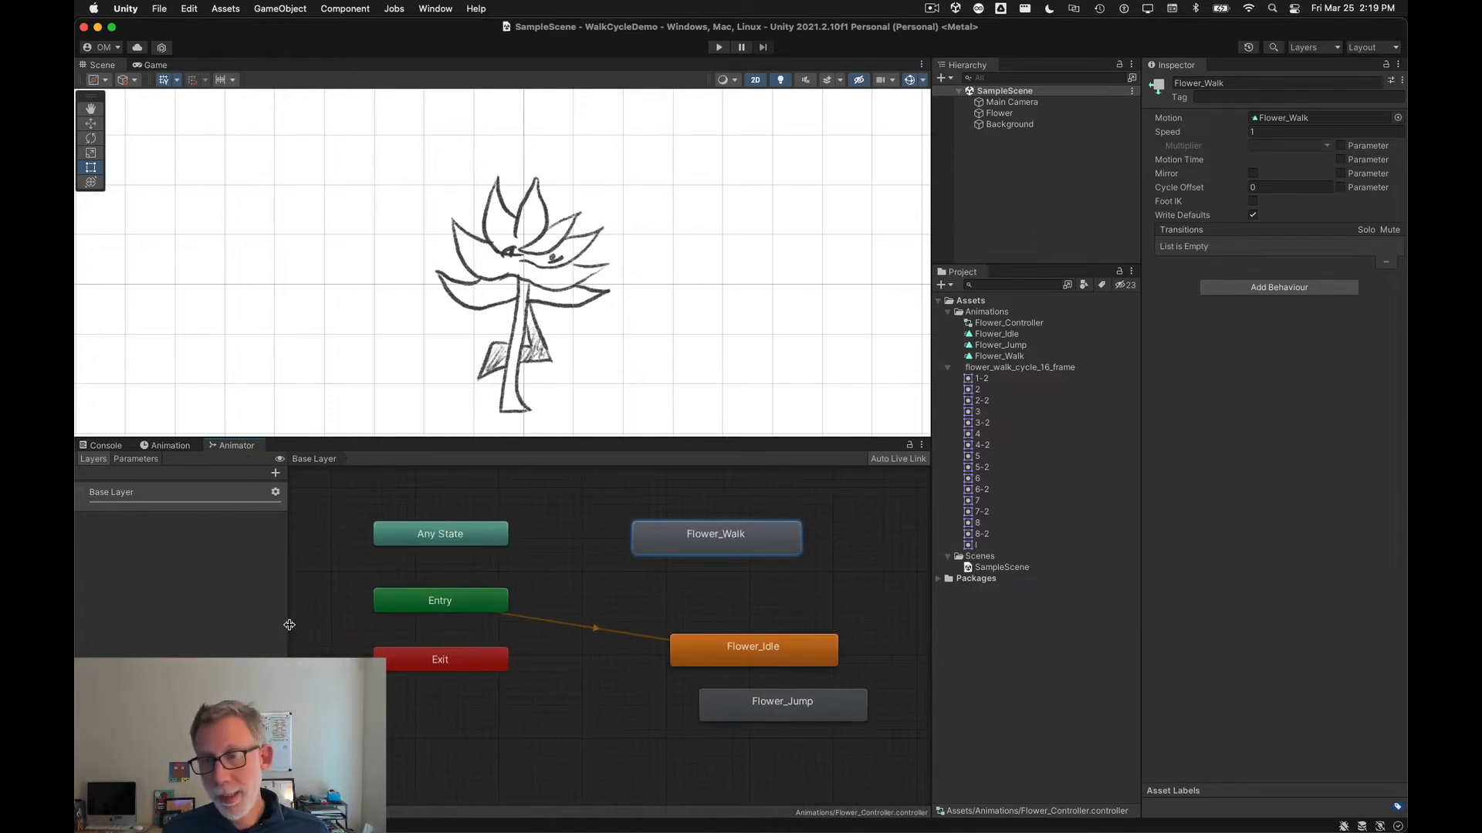
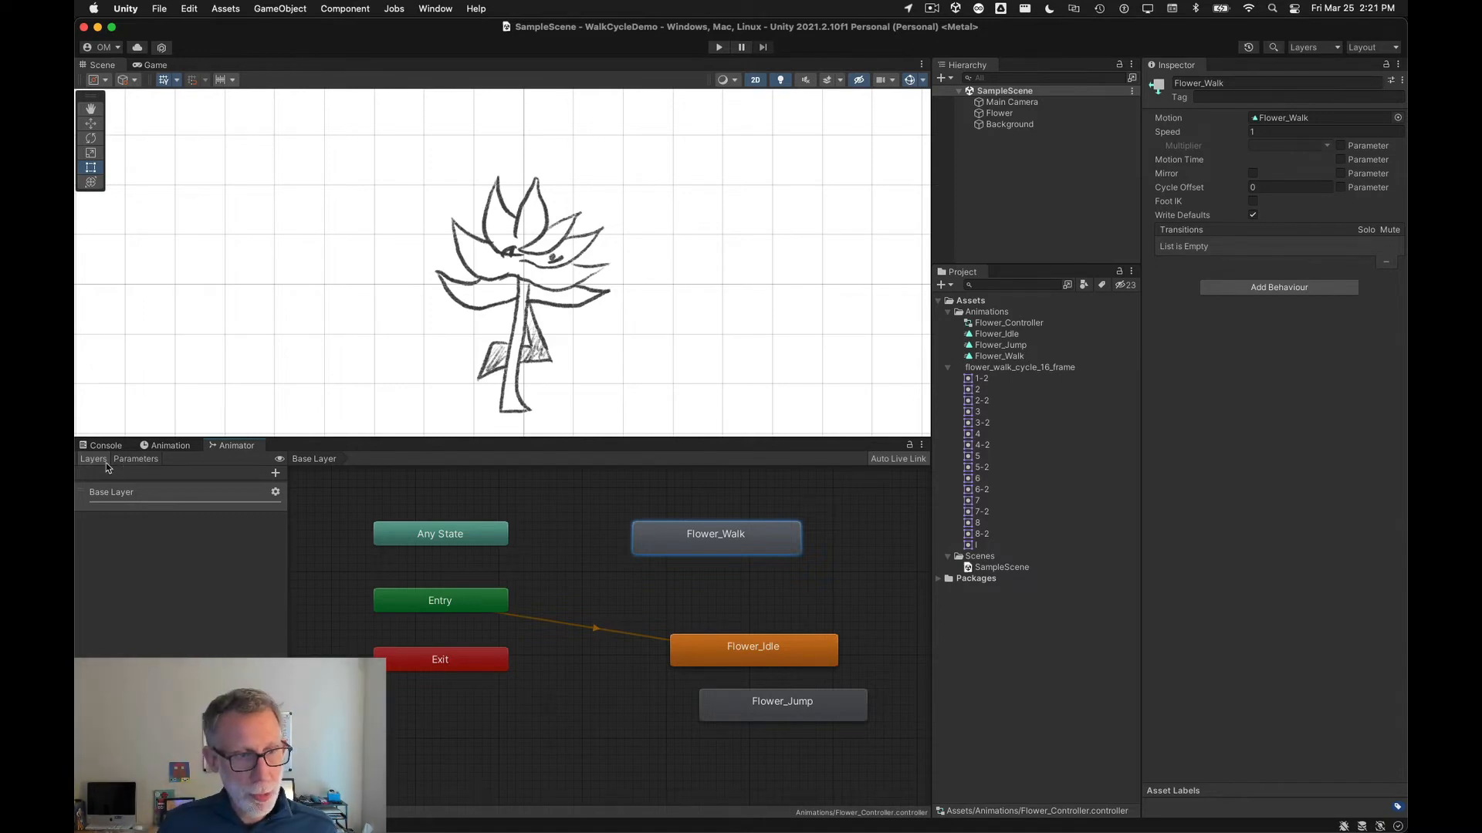
Step: Add a Float parameter named Speed to the Animator controller
click(129, 460)
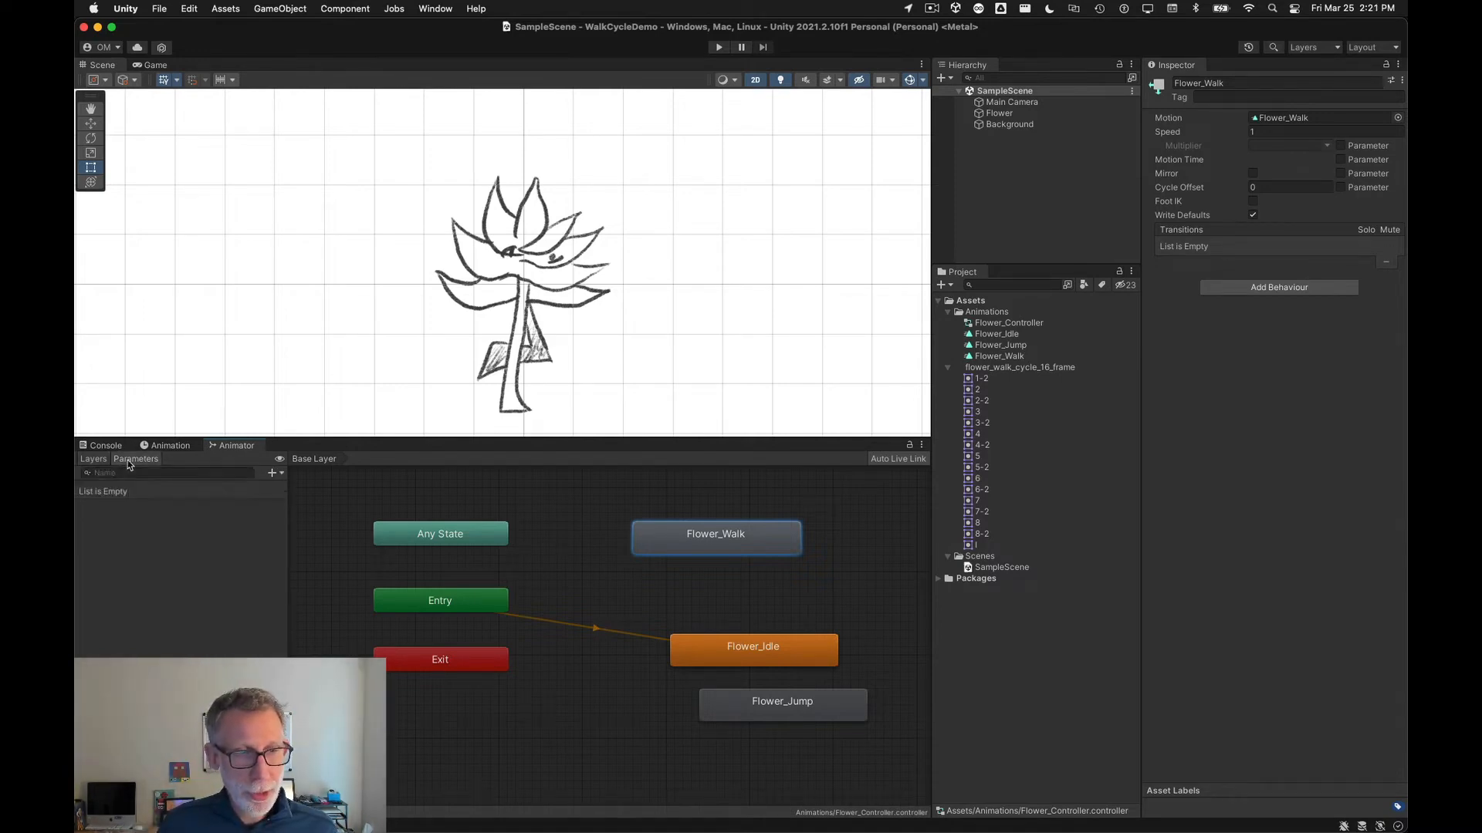
click(272, 474)
click(291, 492)
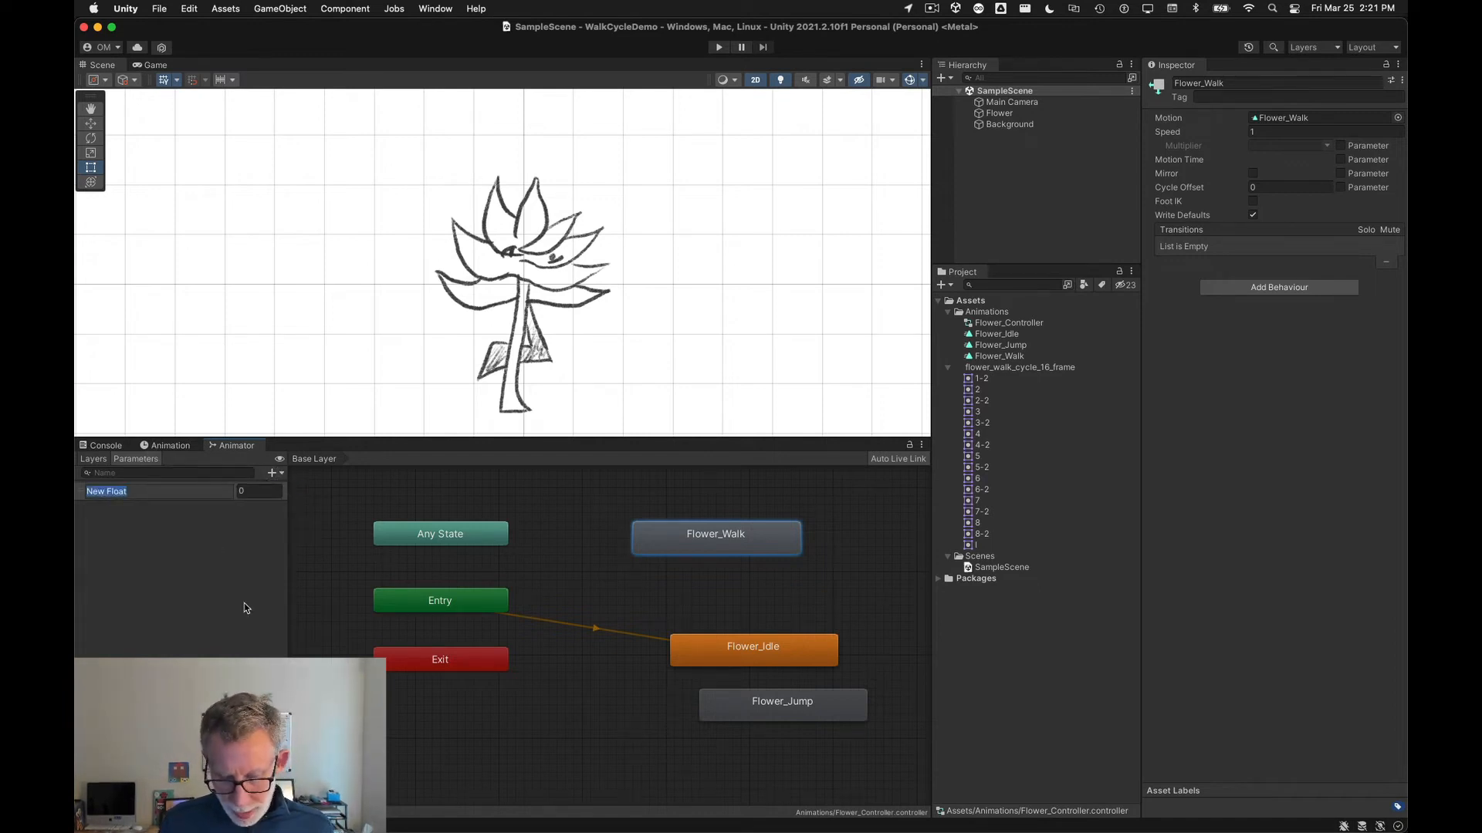
text(Speed)
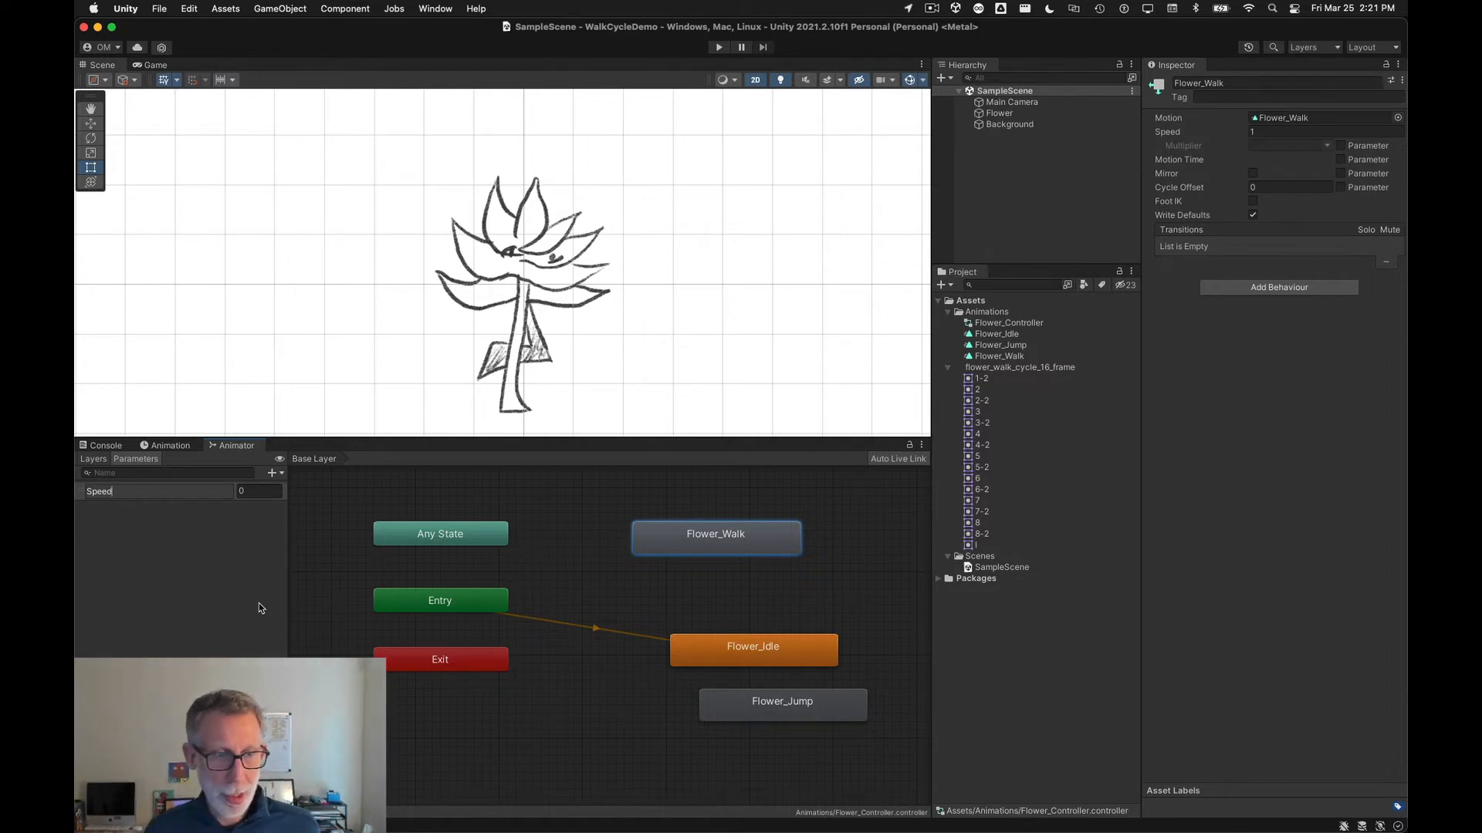
key(Return)
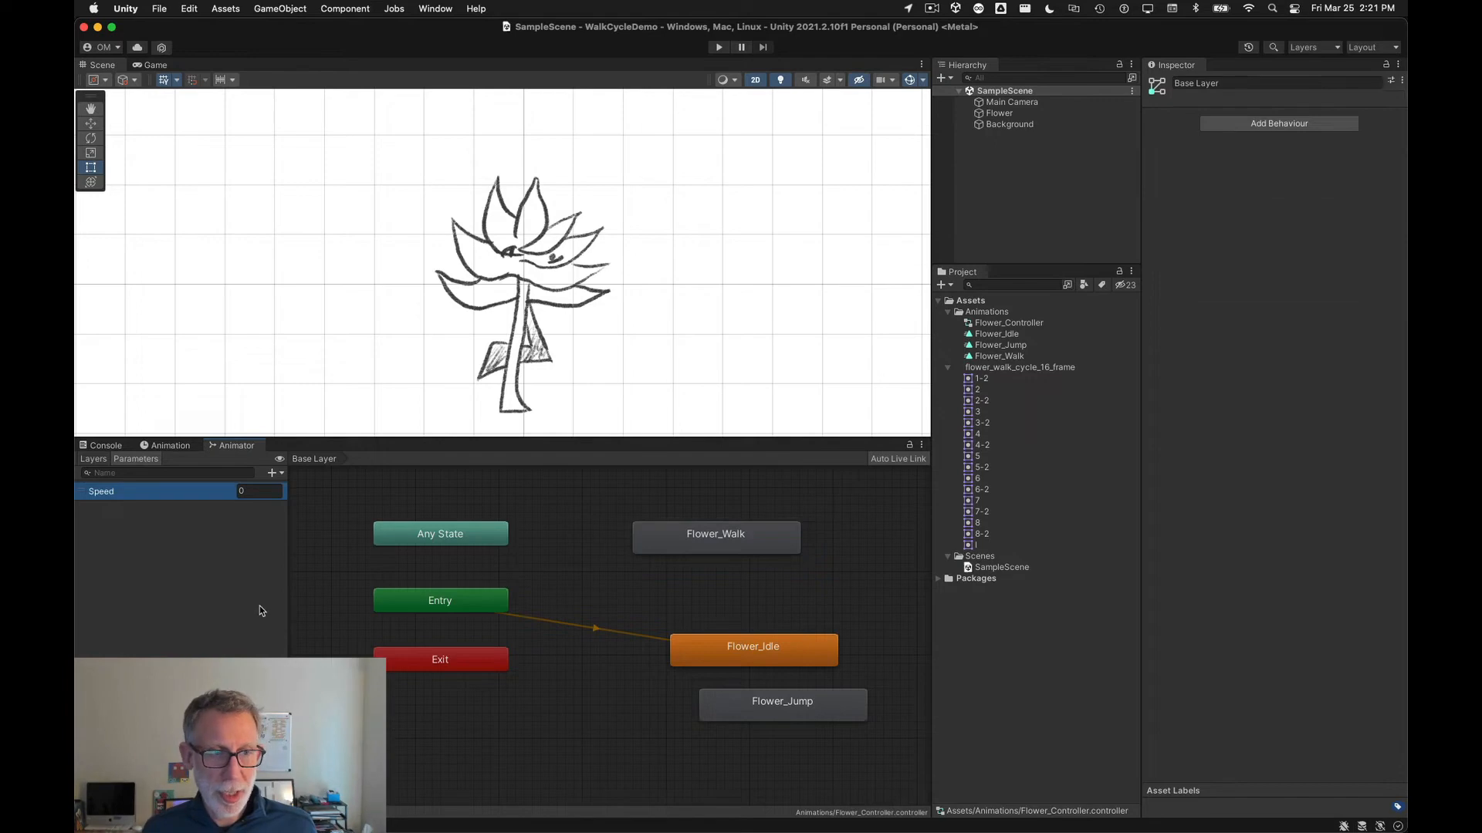
Step: Add a Bool parameter named IsJumping to the Animator controller
click(282, 475)
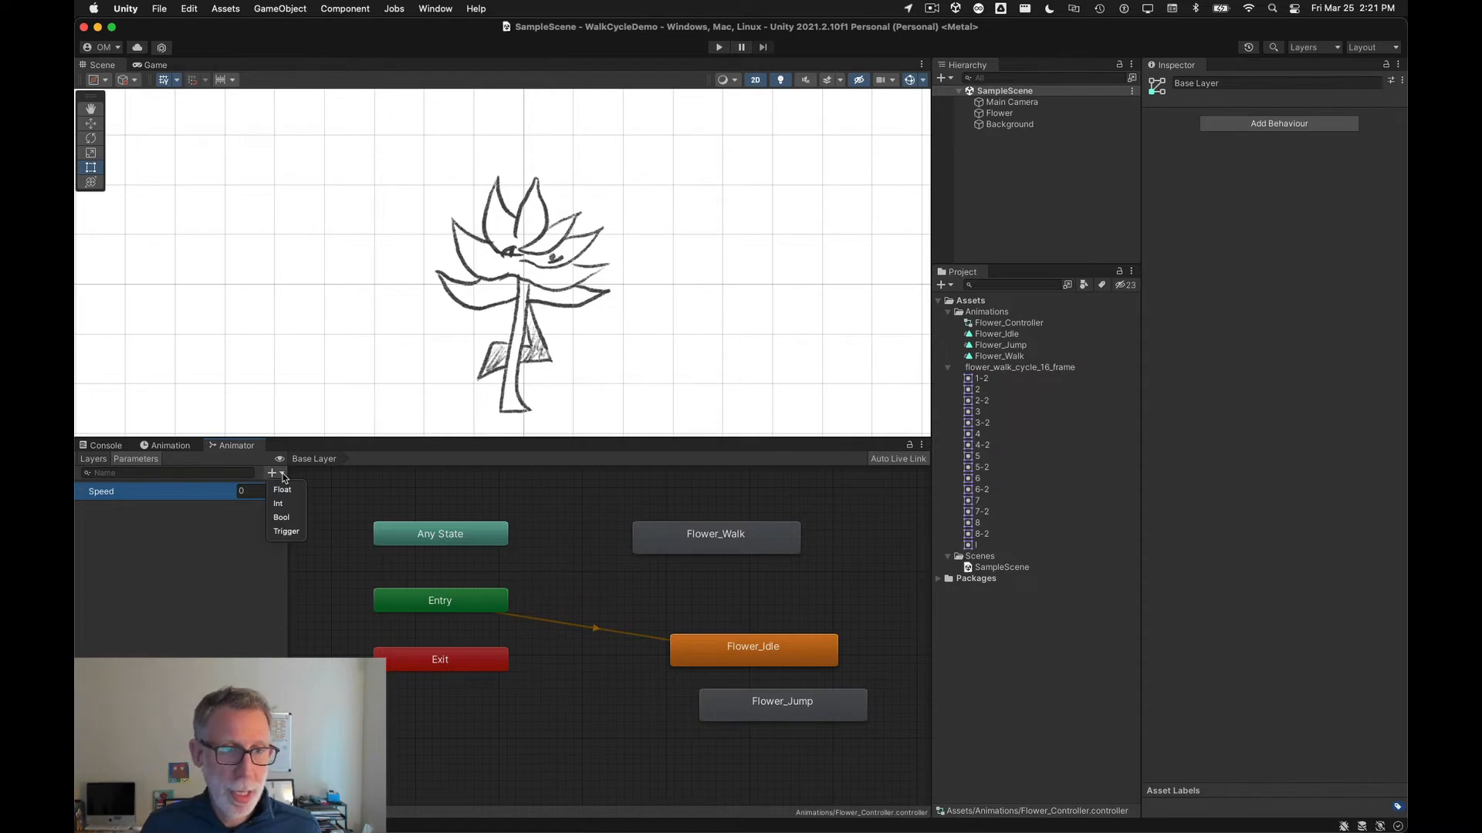
click(298, 518)
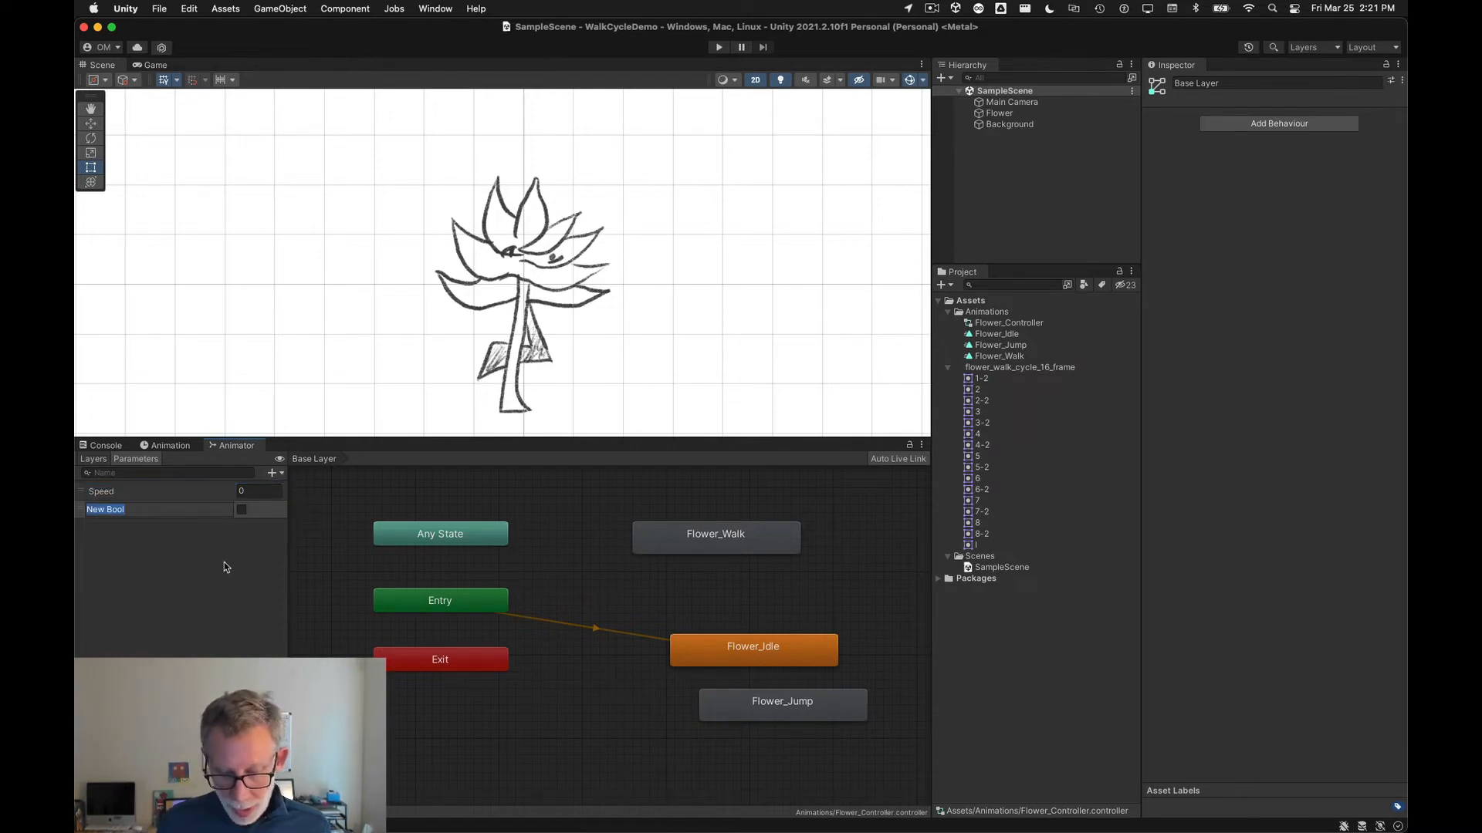
text(IsJumping)
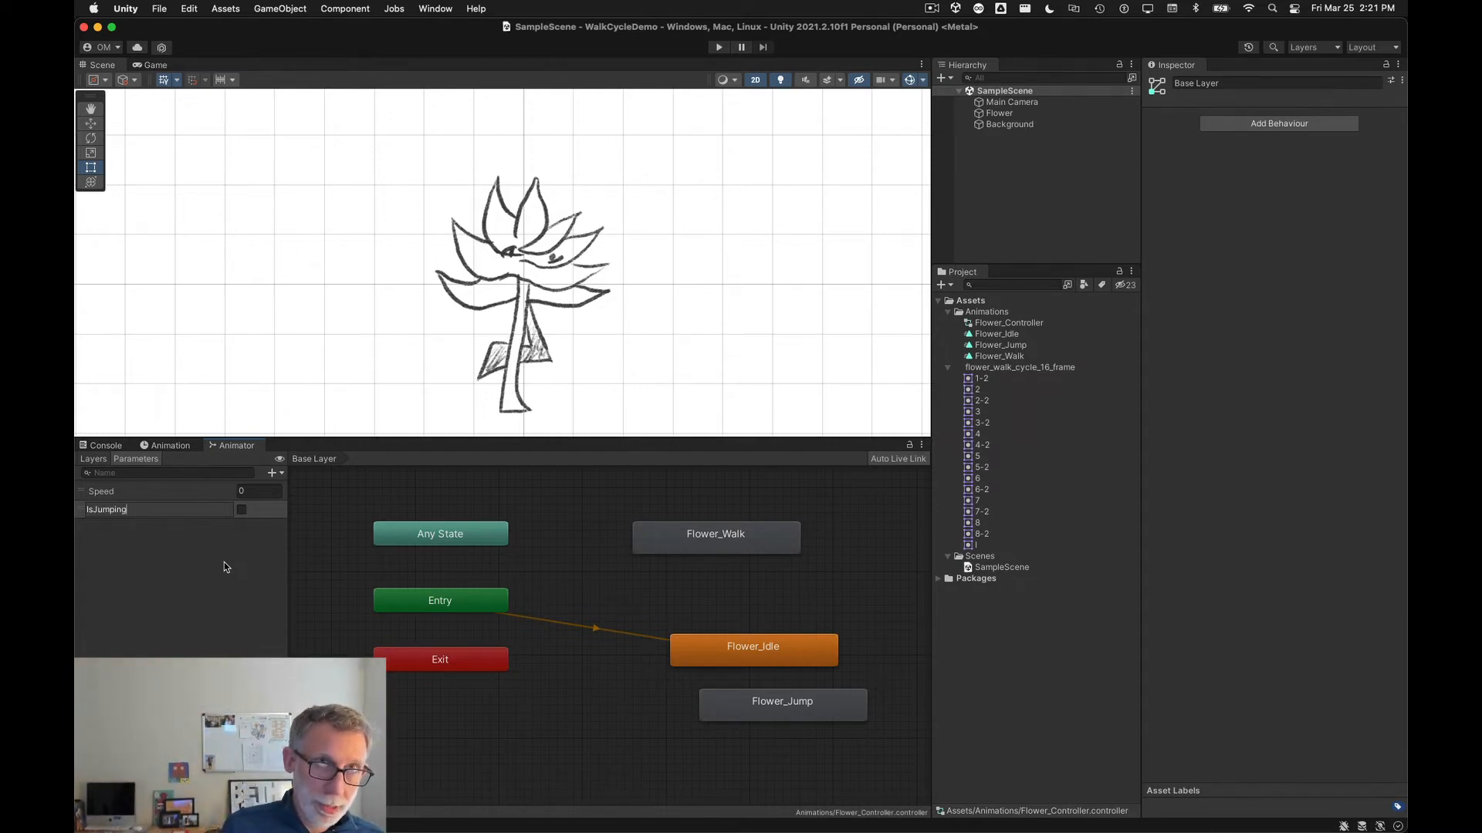
key(Return)
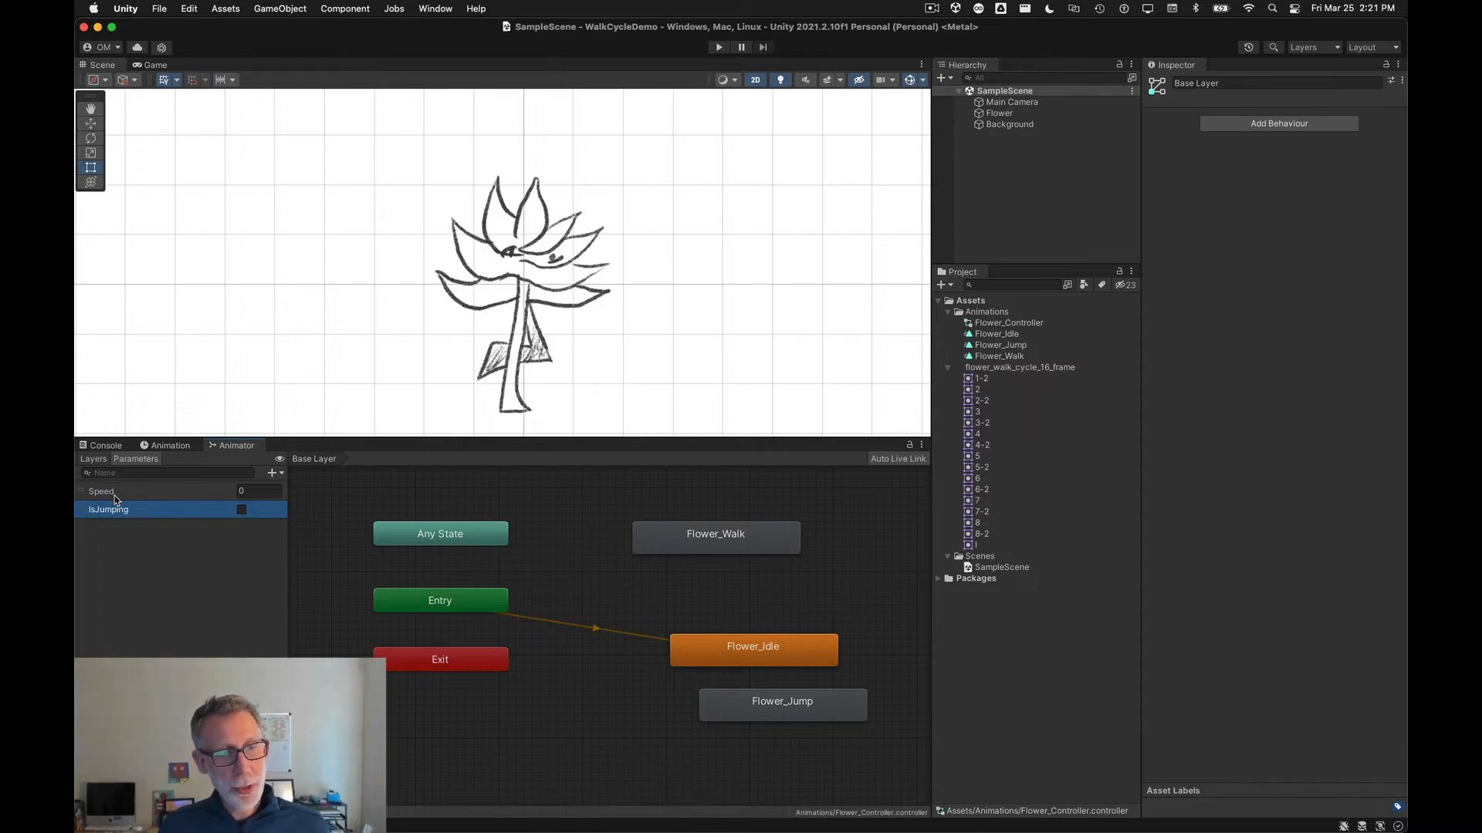
Step: Move the Flower_Idle state node up so it sits level with the Entry node
click(145, 495)
click(146, 511)
click(148, 494)
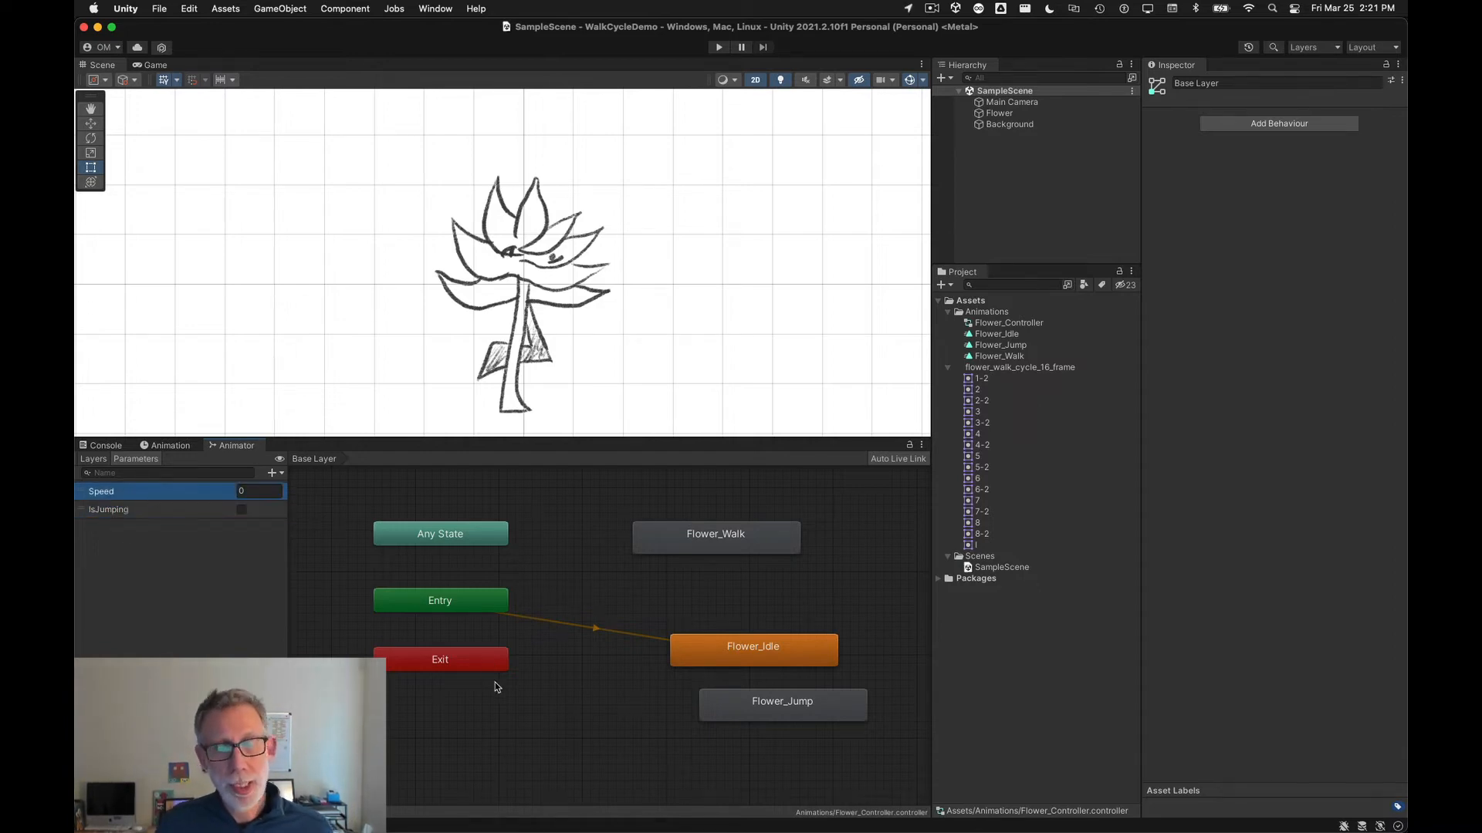
drag(724, 661, 675, 615)
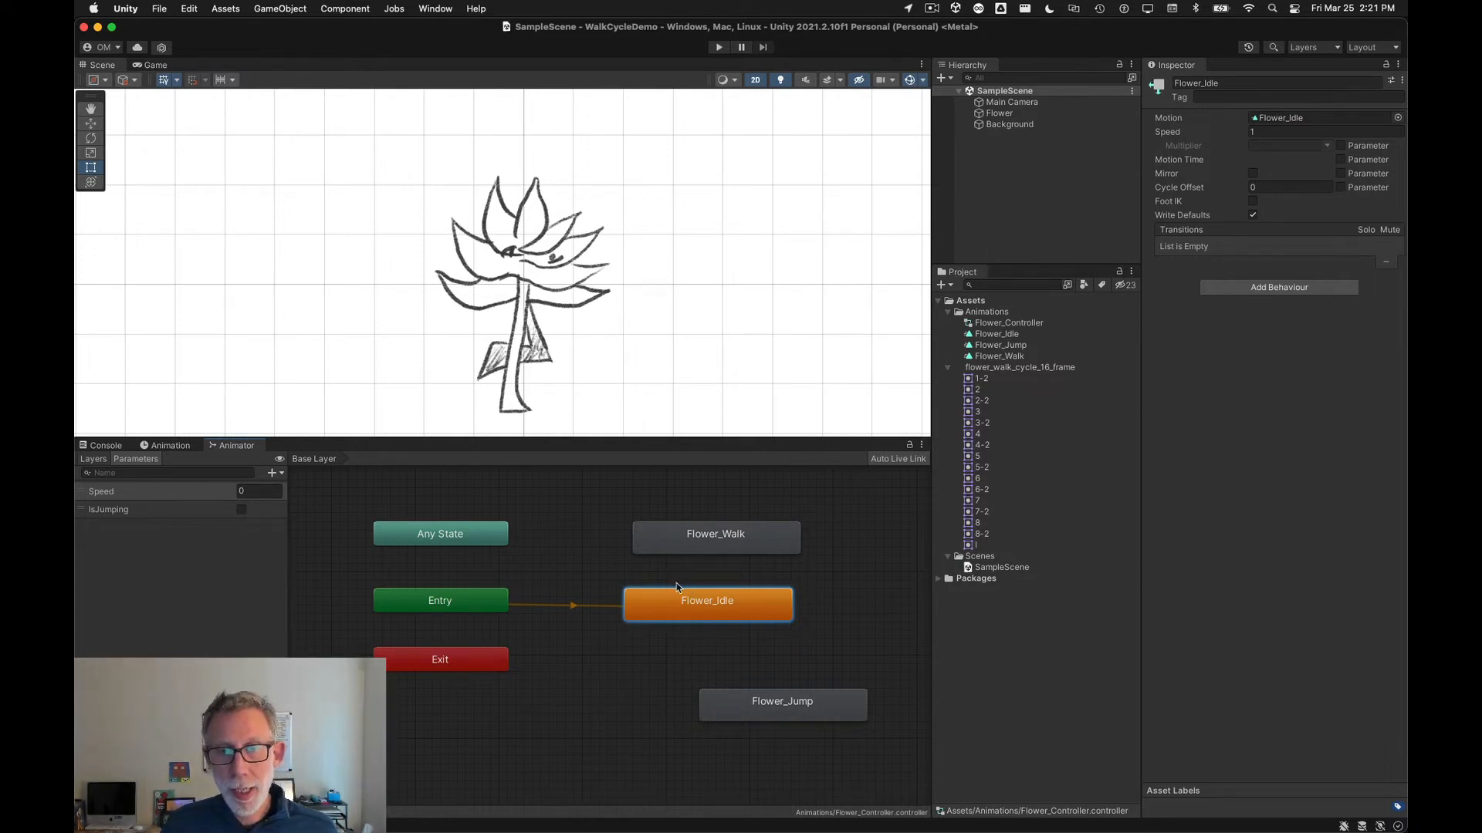
right_click(668, 604)
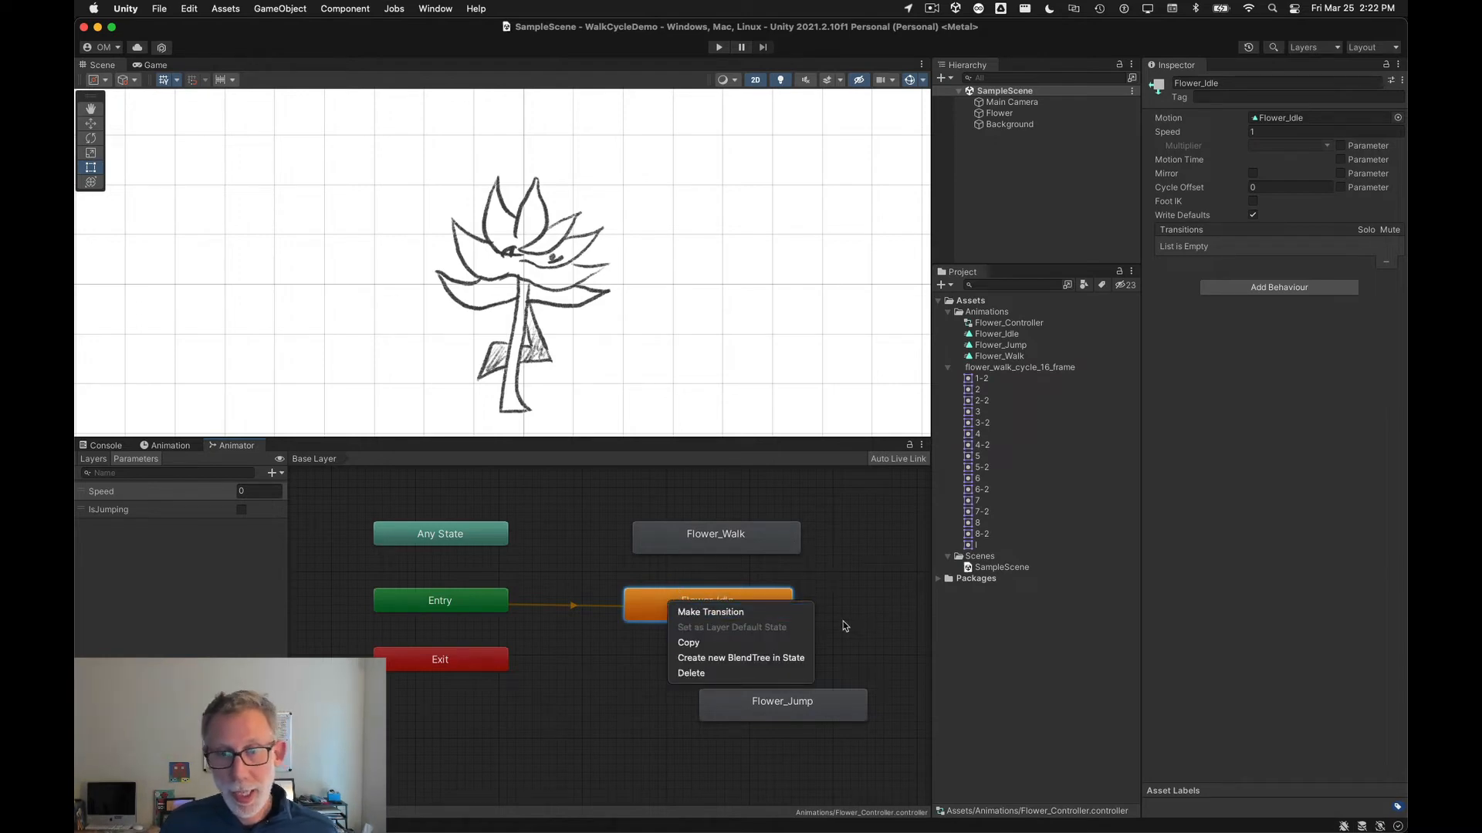
click(869, 585)
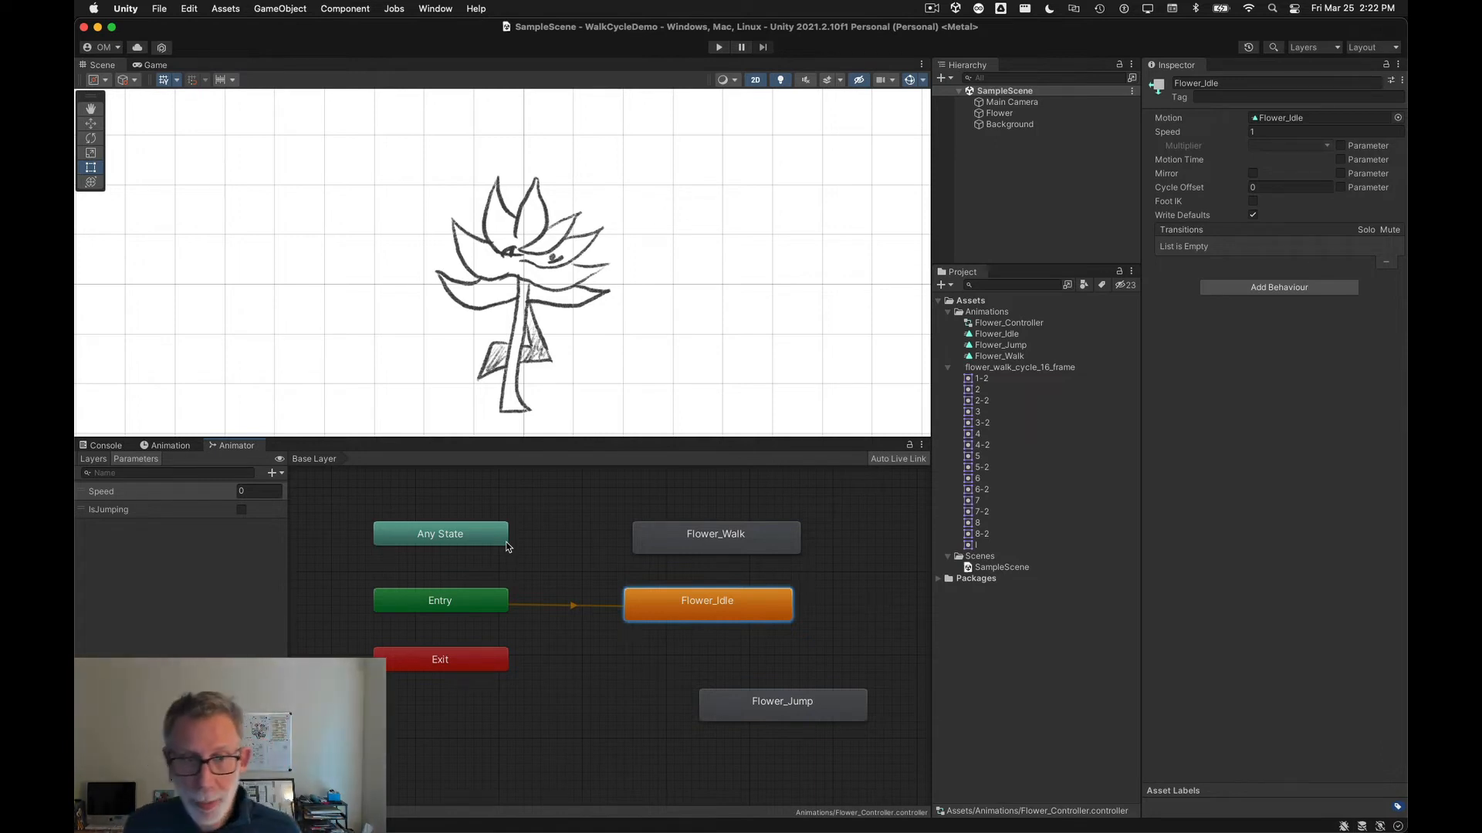
Step: Make a transition from Any State to Flower_Walk and shift Flower_Idle slightly left
right_click(483, 534)
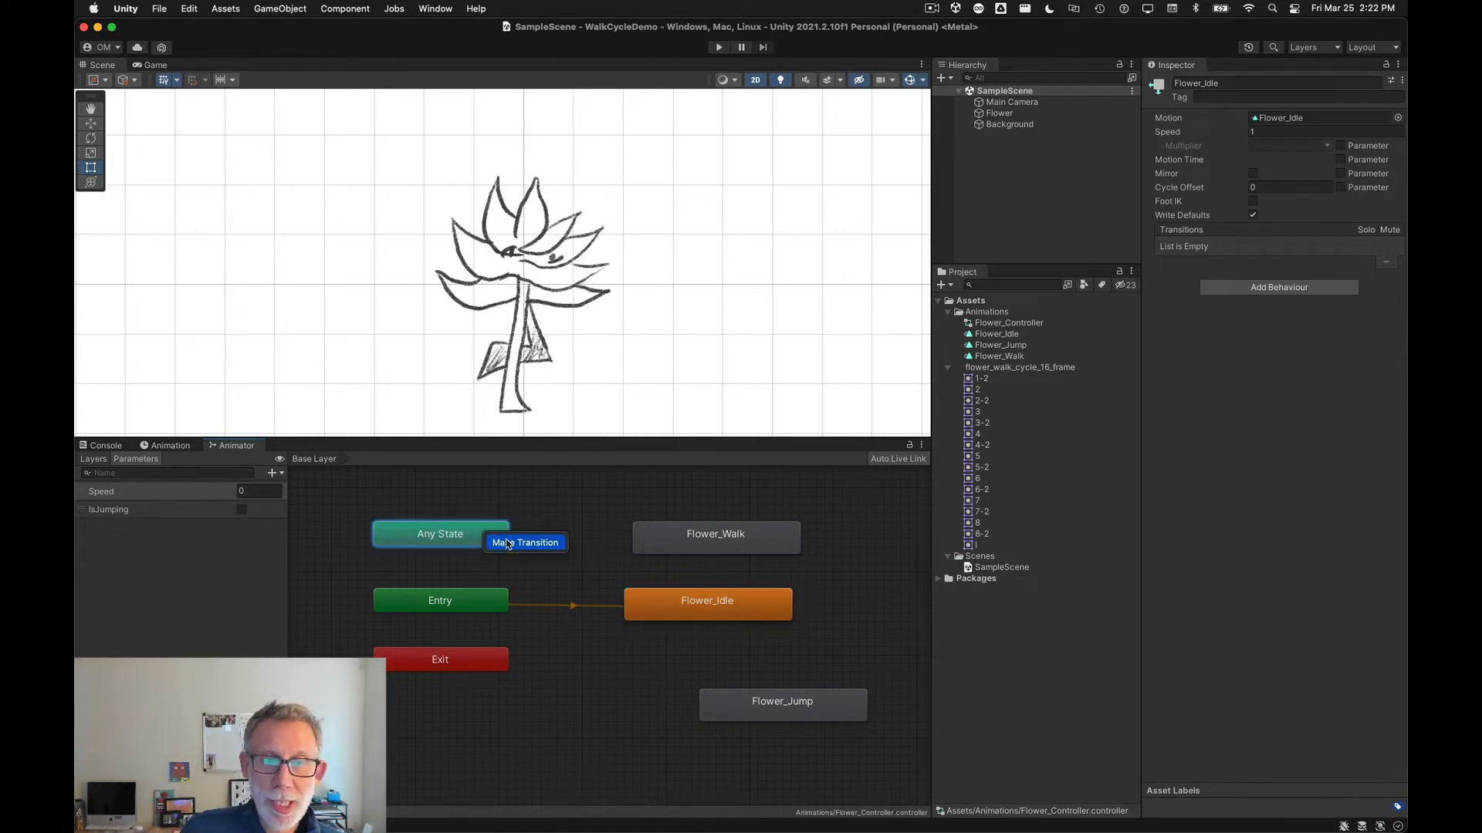
click(508, 543)
click(669, 546)
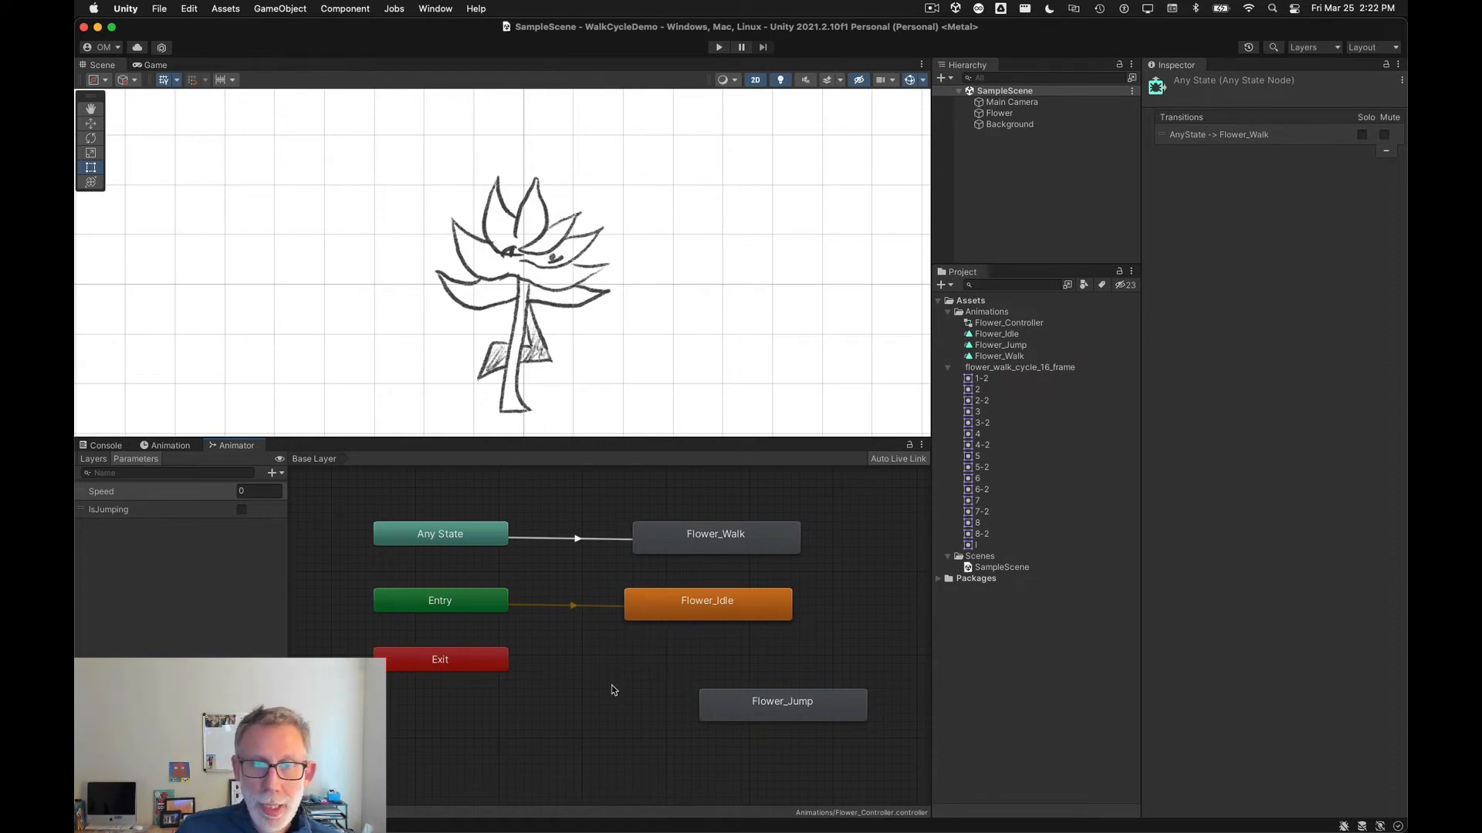
drag(655, 620, 612, 616)
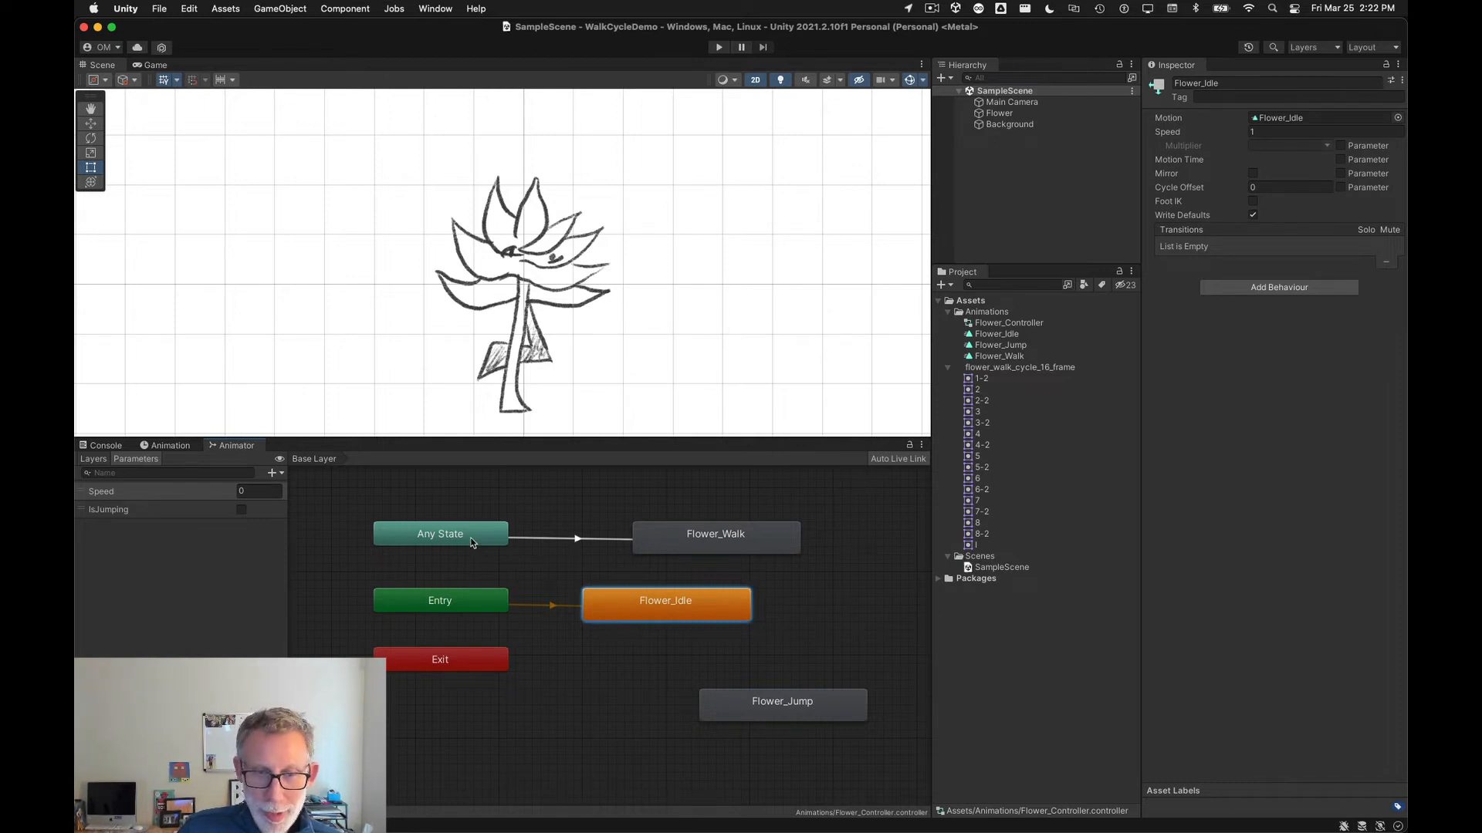
Step: Add a condition to the Any State to Flower_Walk transition: Speed Greater than 0.01
click(466, 541)
click(571, 539)
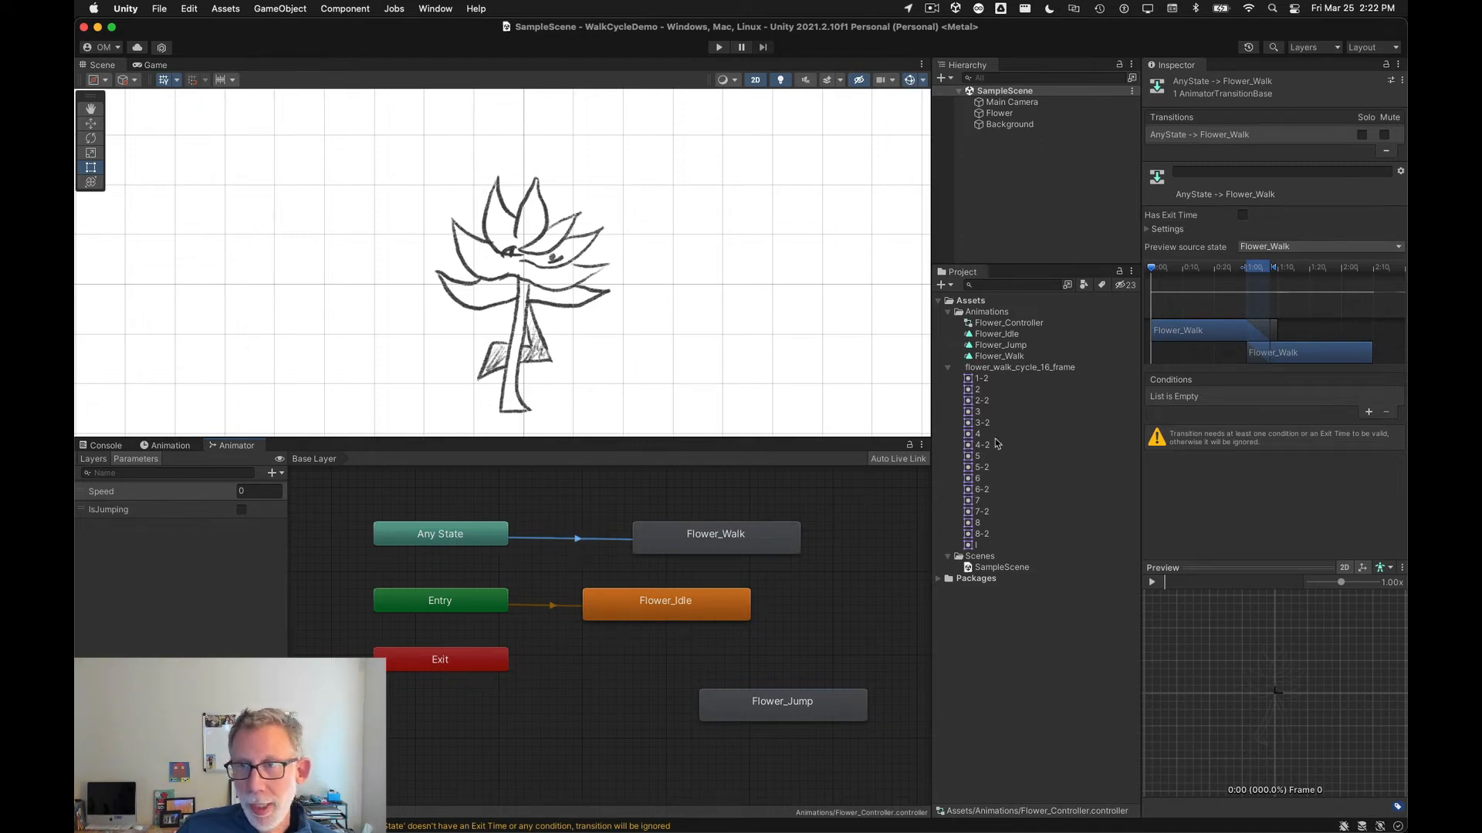
drag(1138, 400, 1121, 399)
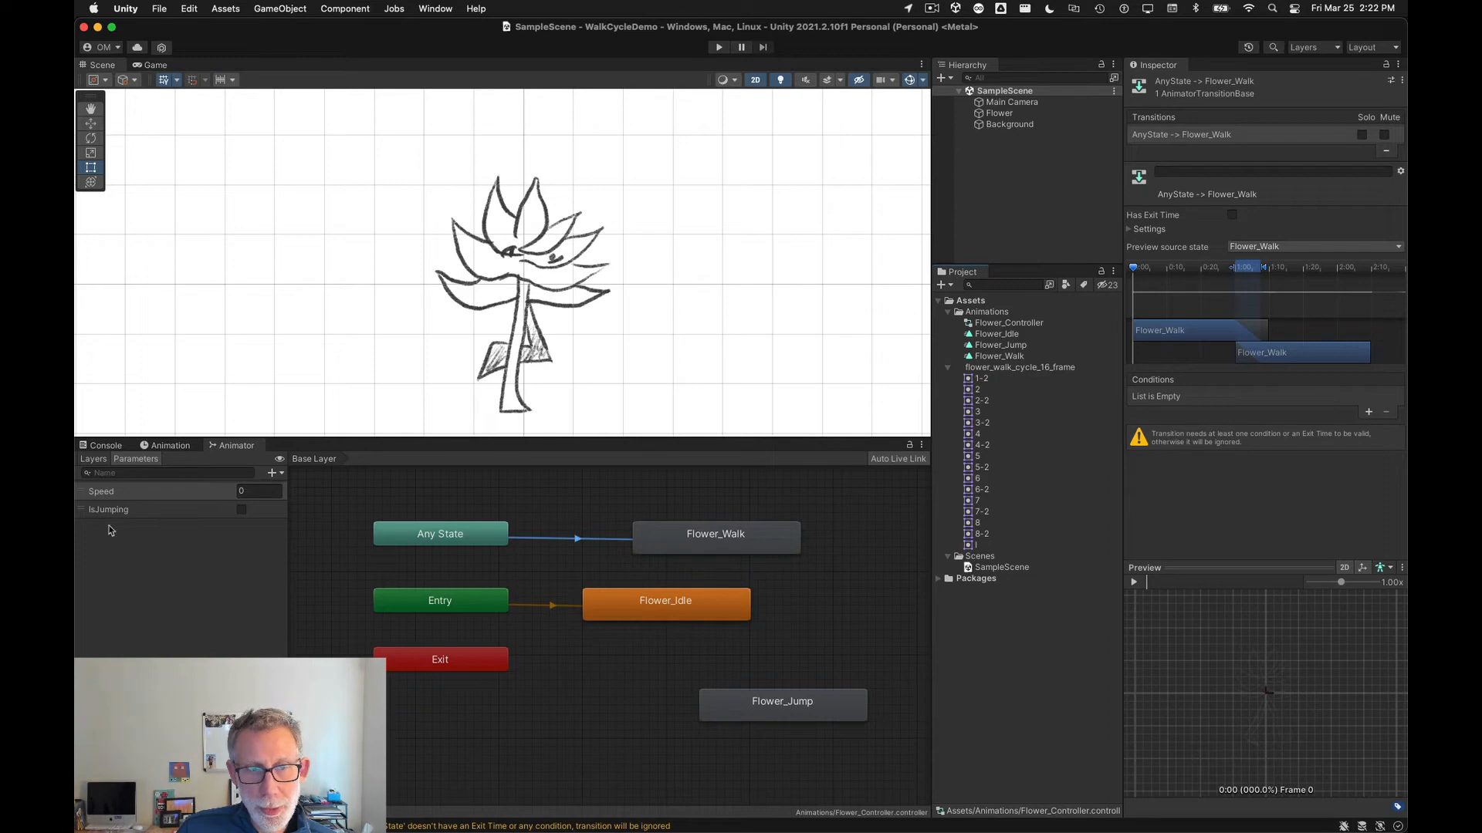
click(1369, 413)
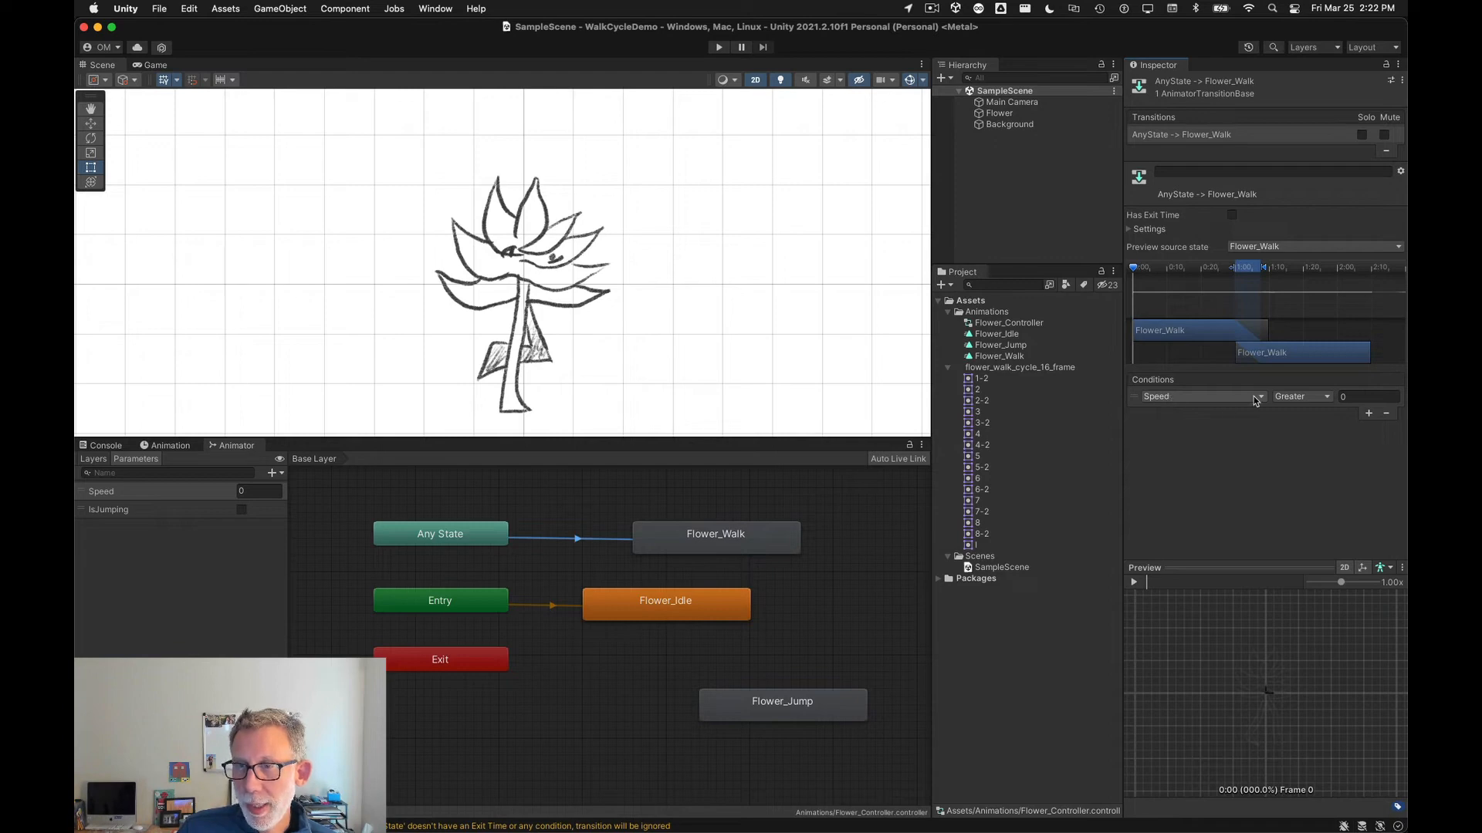
click(1347, 397)
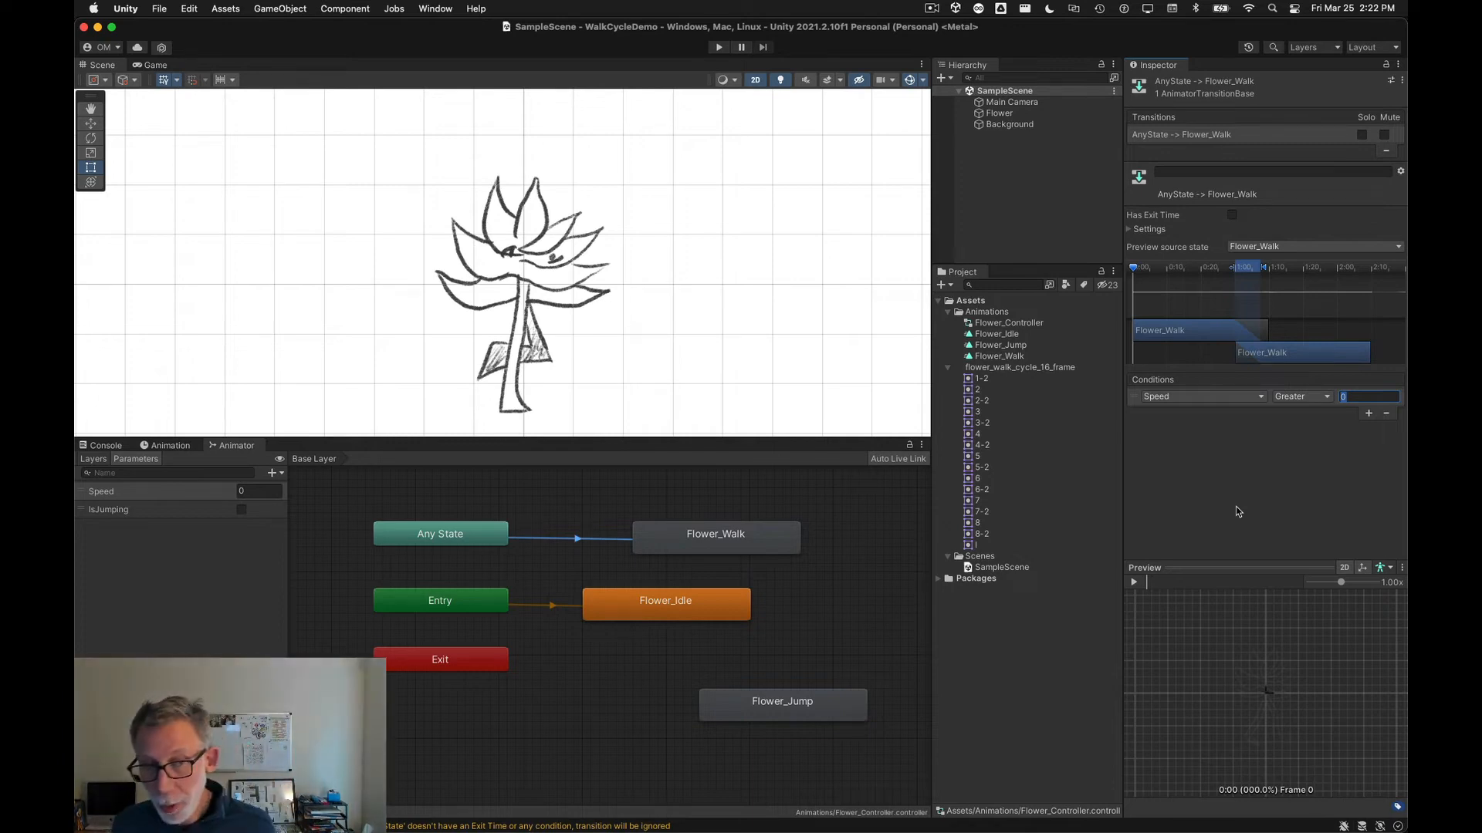
text(0.)
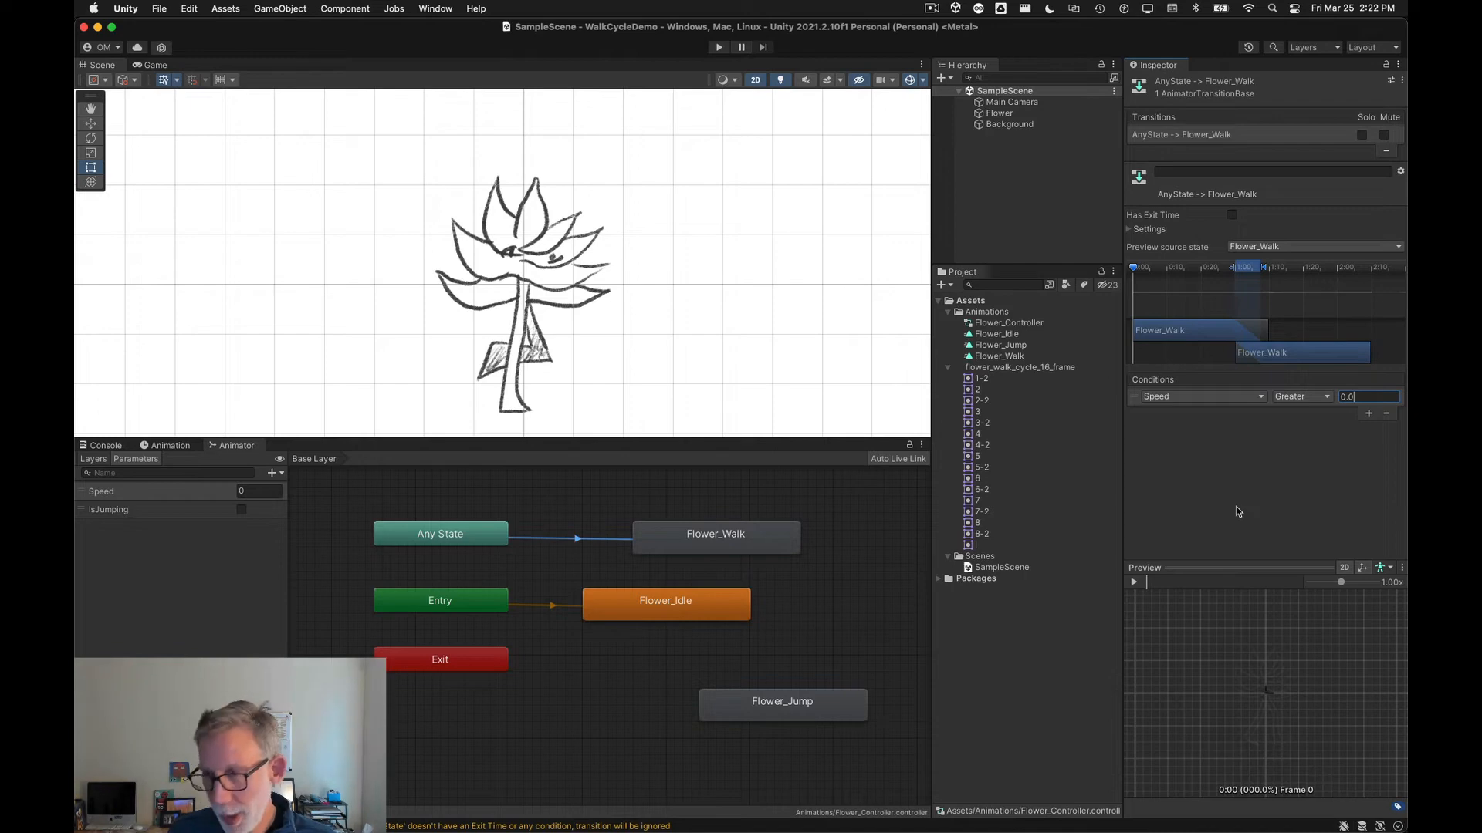
text(01)
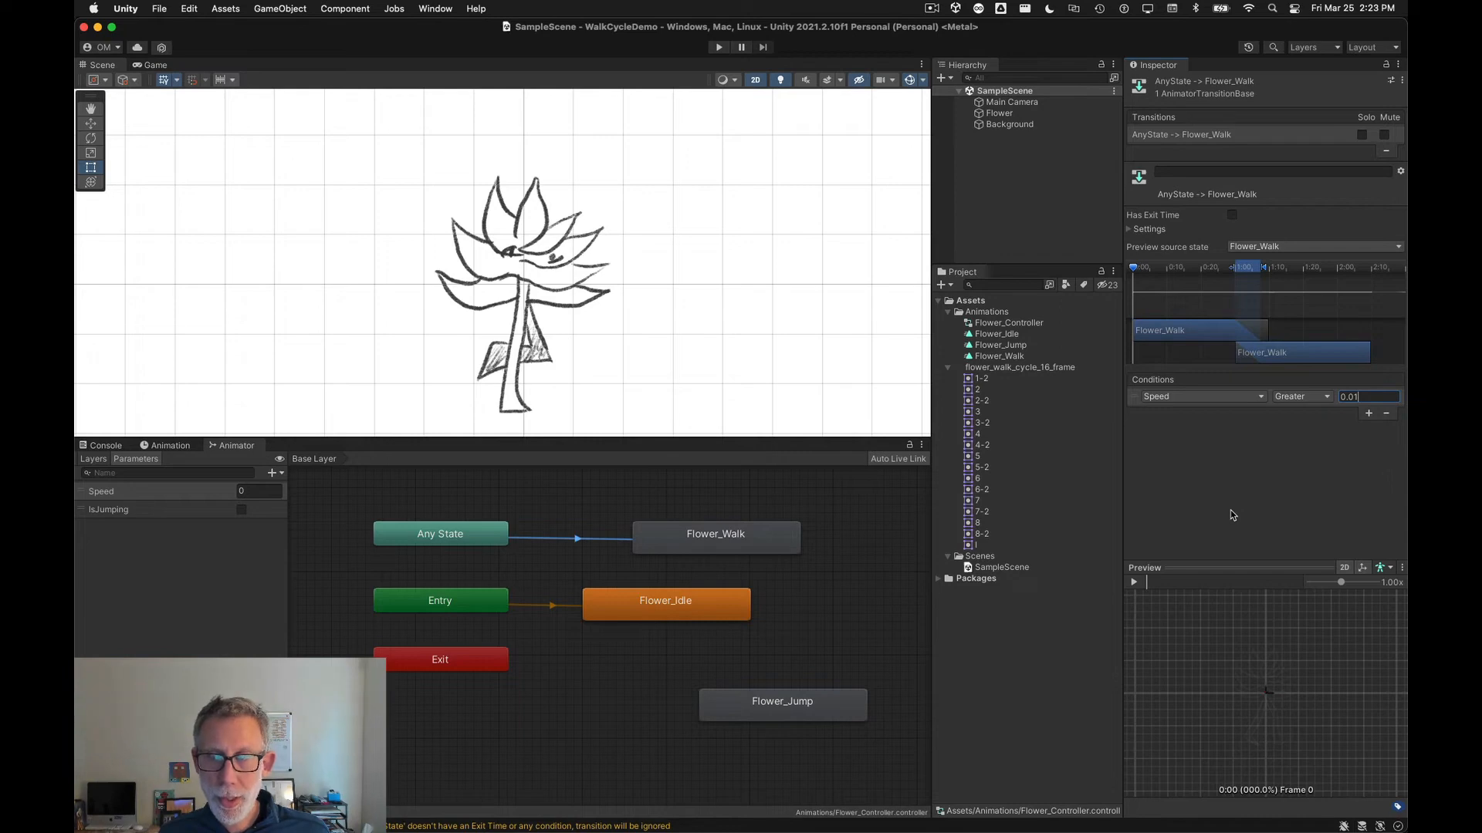
click(1231, 511)
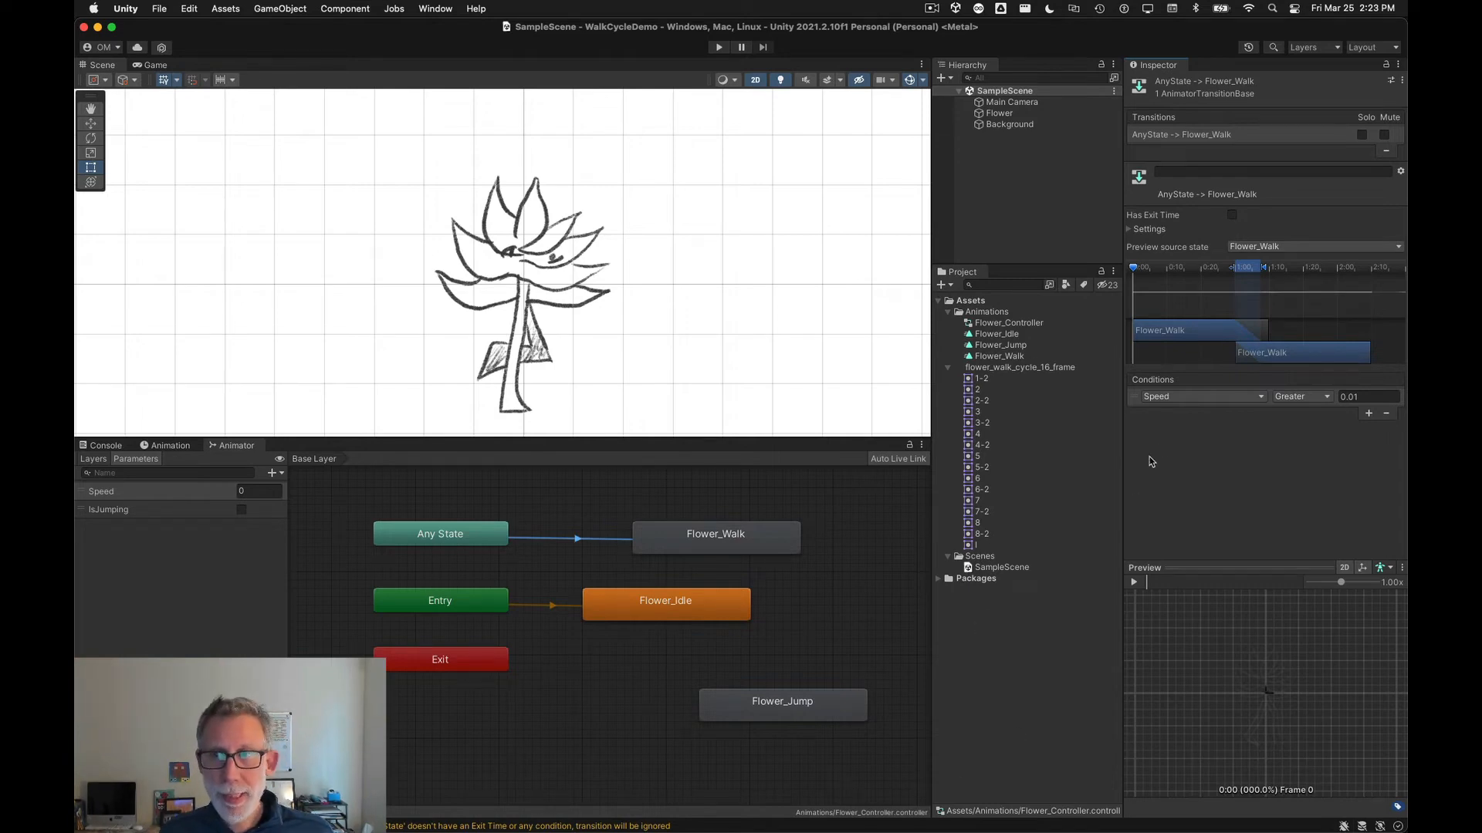
Step: Add a second condition to the same transition requiring IsJumping to be false
click(1369, 415)
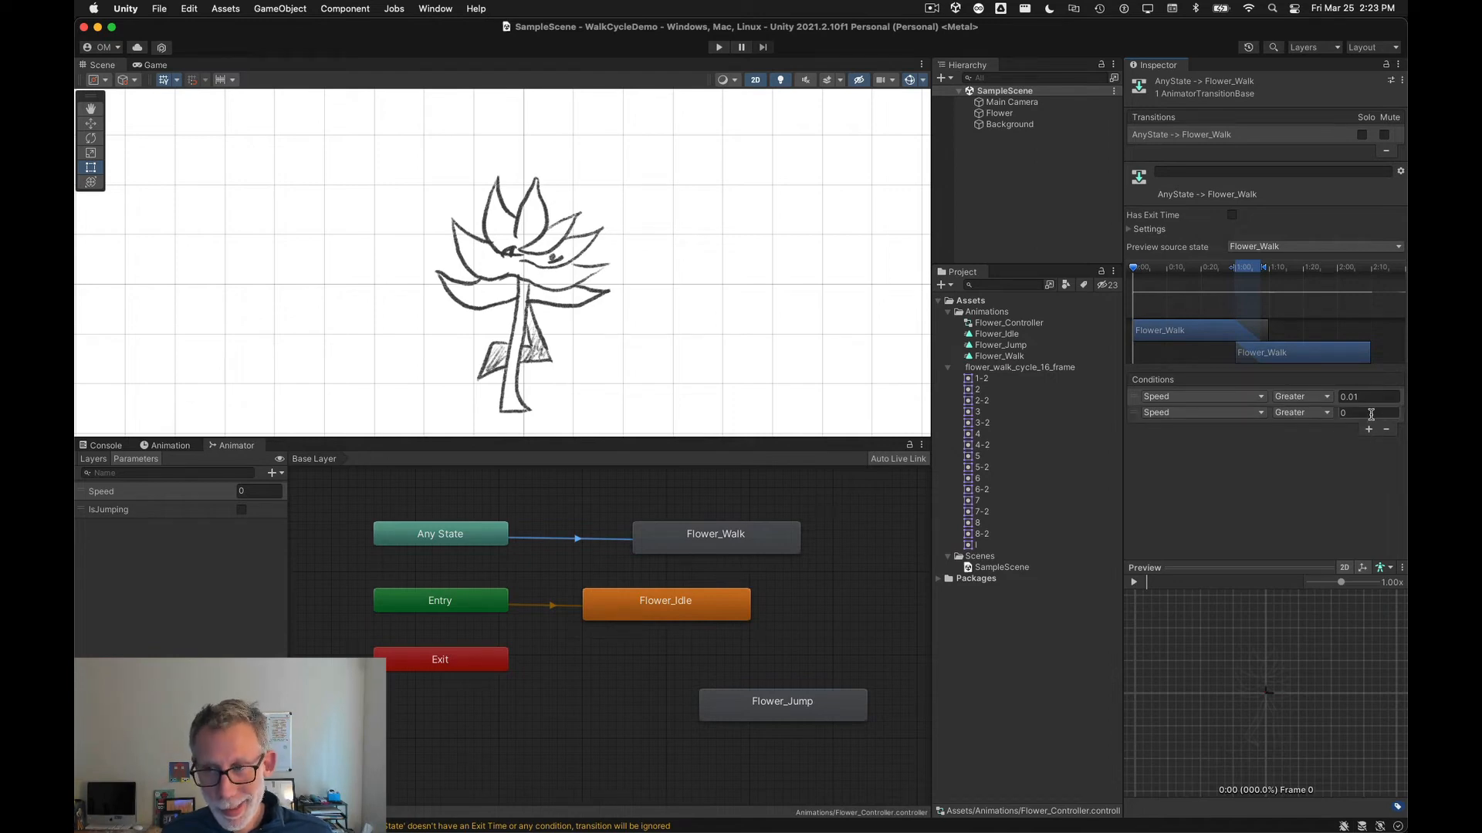
click(1216, 415)
click(1182, 473)
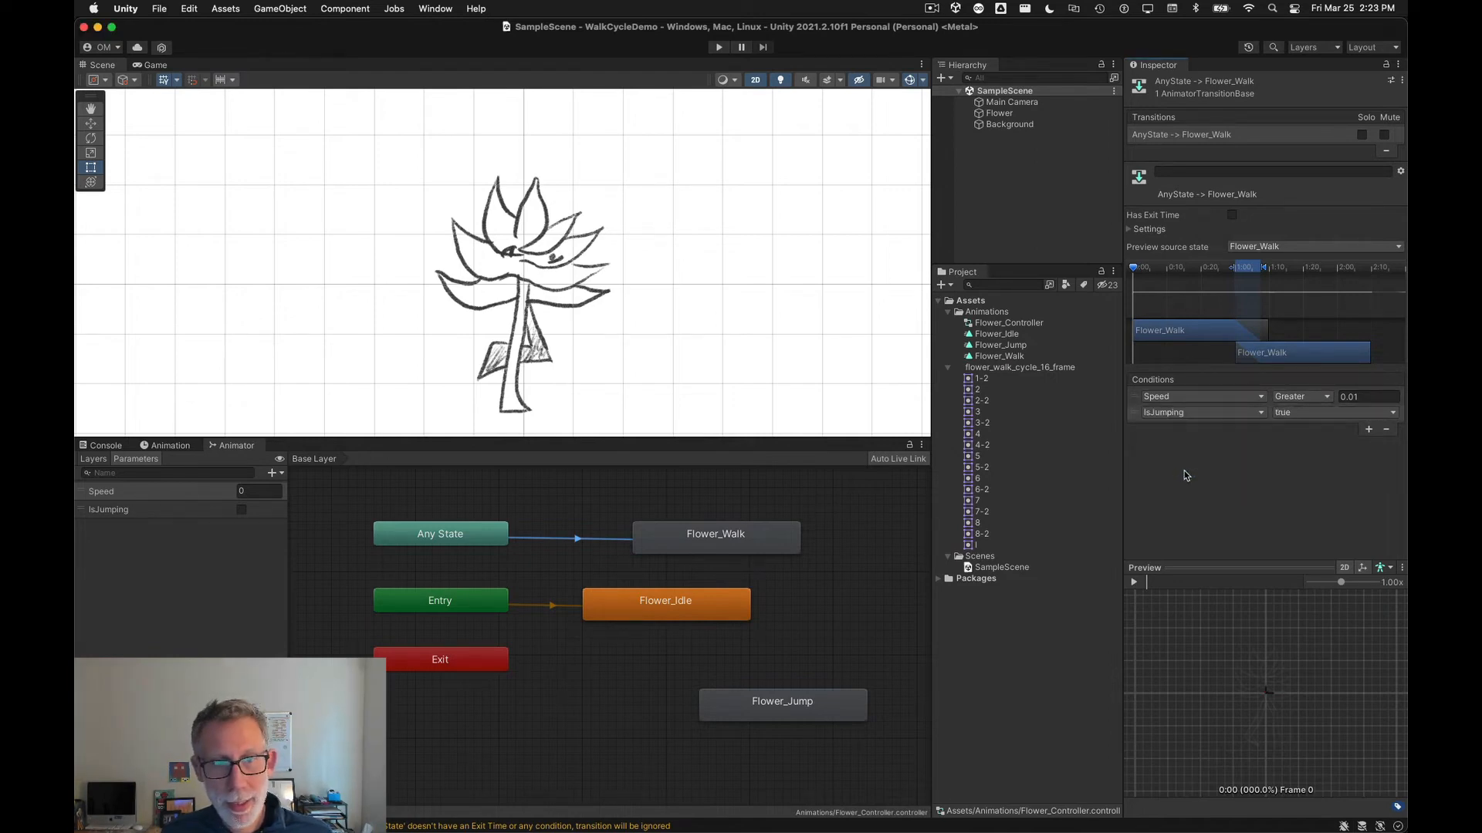
click(1318, 416)
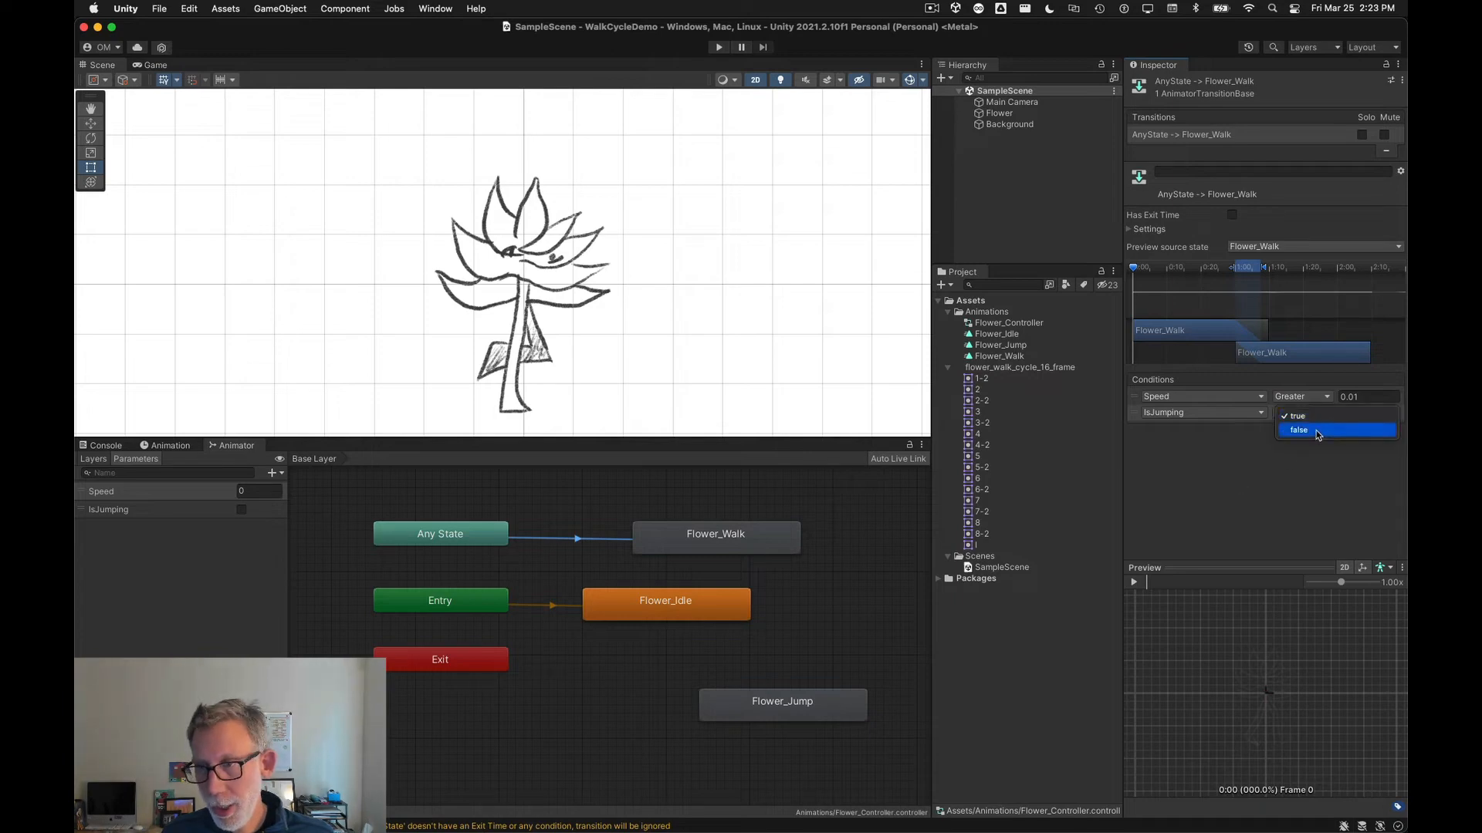
click(1318, 434)
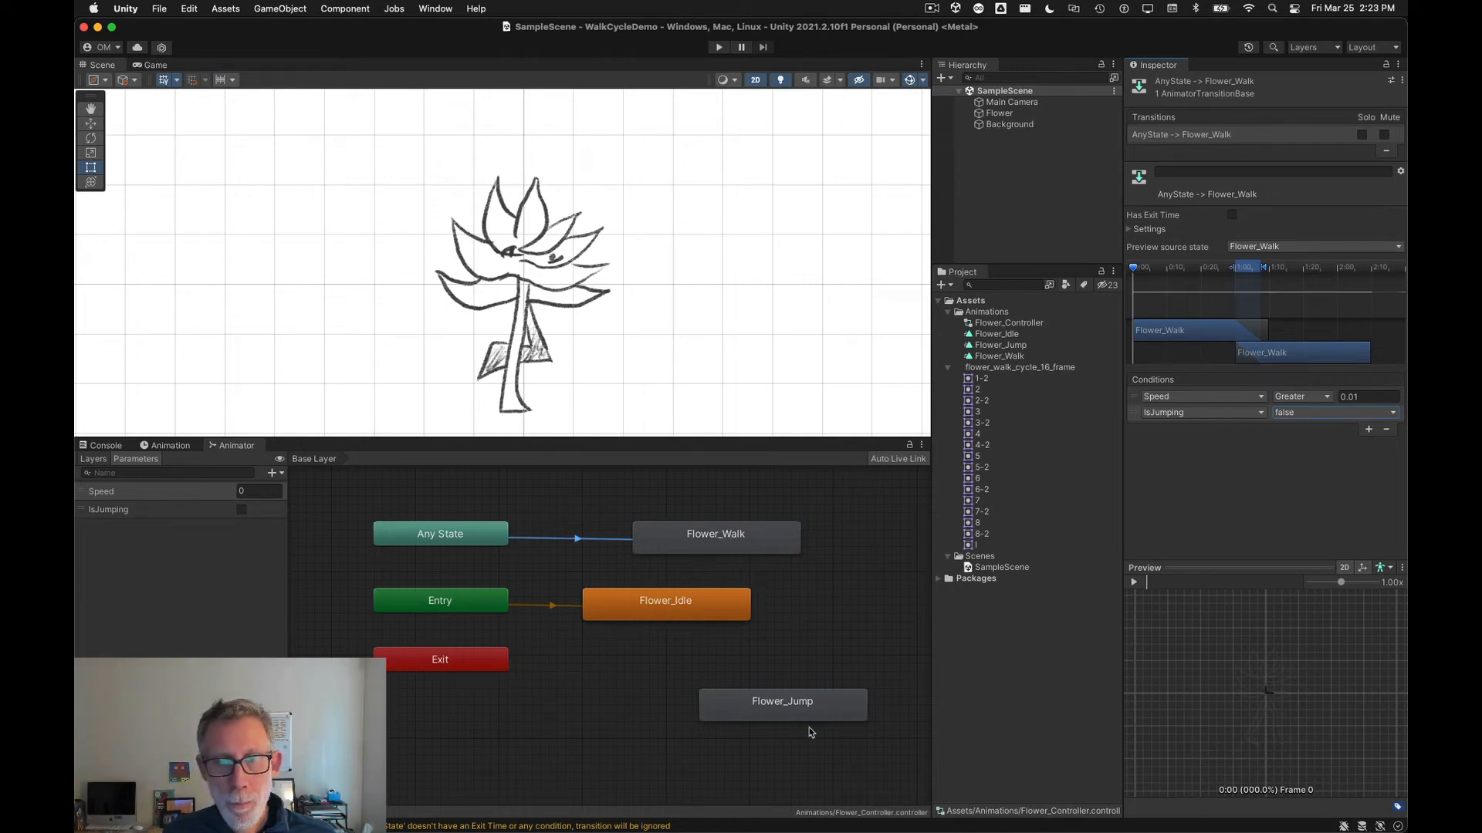
Step: Move the Flower_Jump state node up above Flower_Walk in the Animator graph
drag(765, 711, 654, 483)
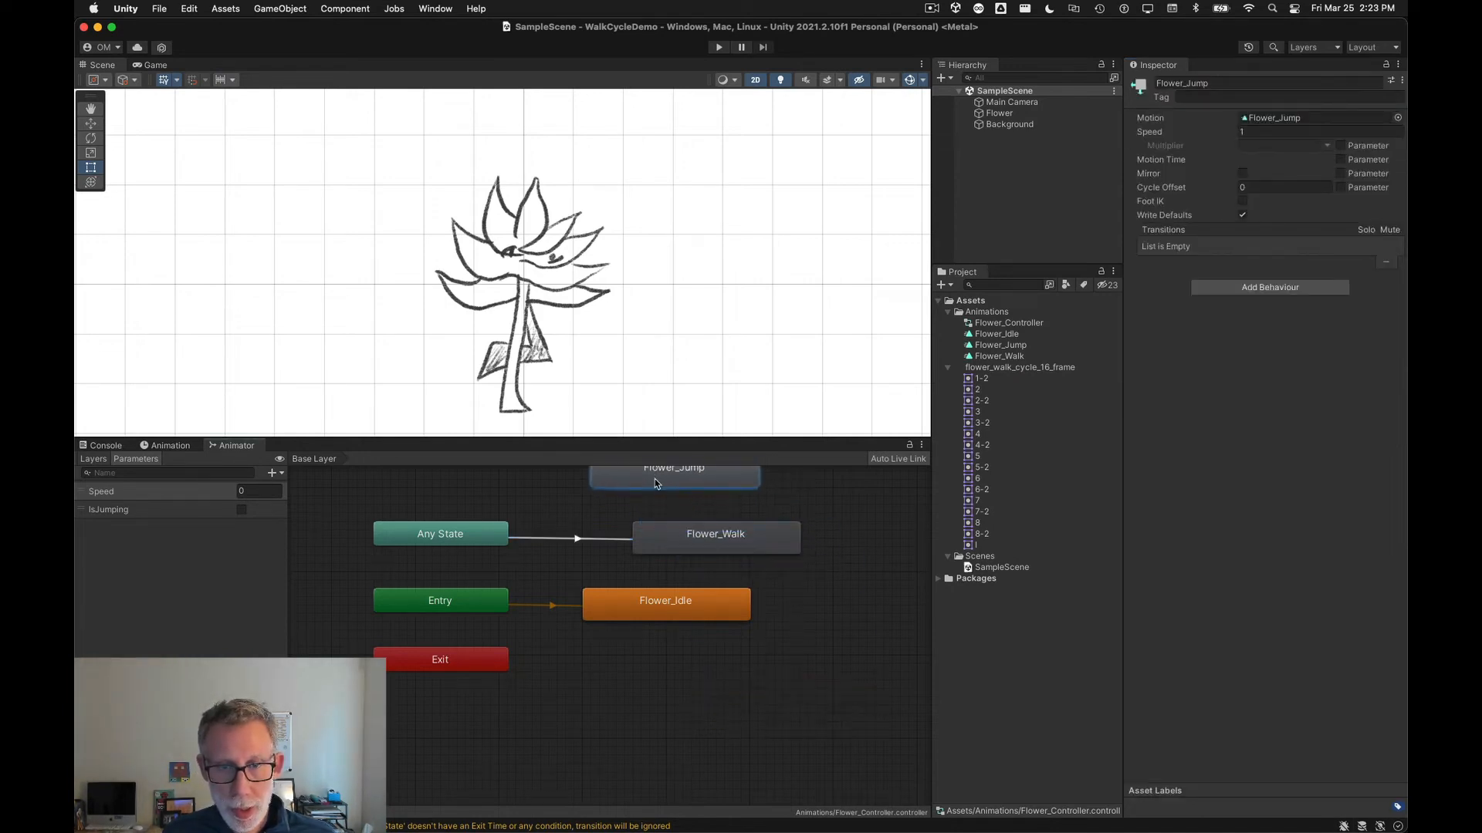
middle_drag(543, 584, 517, 645)
drag(603, 540, 619, 540)
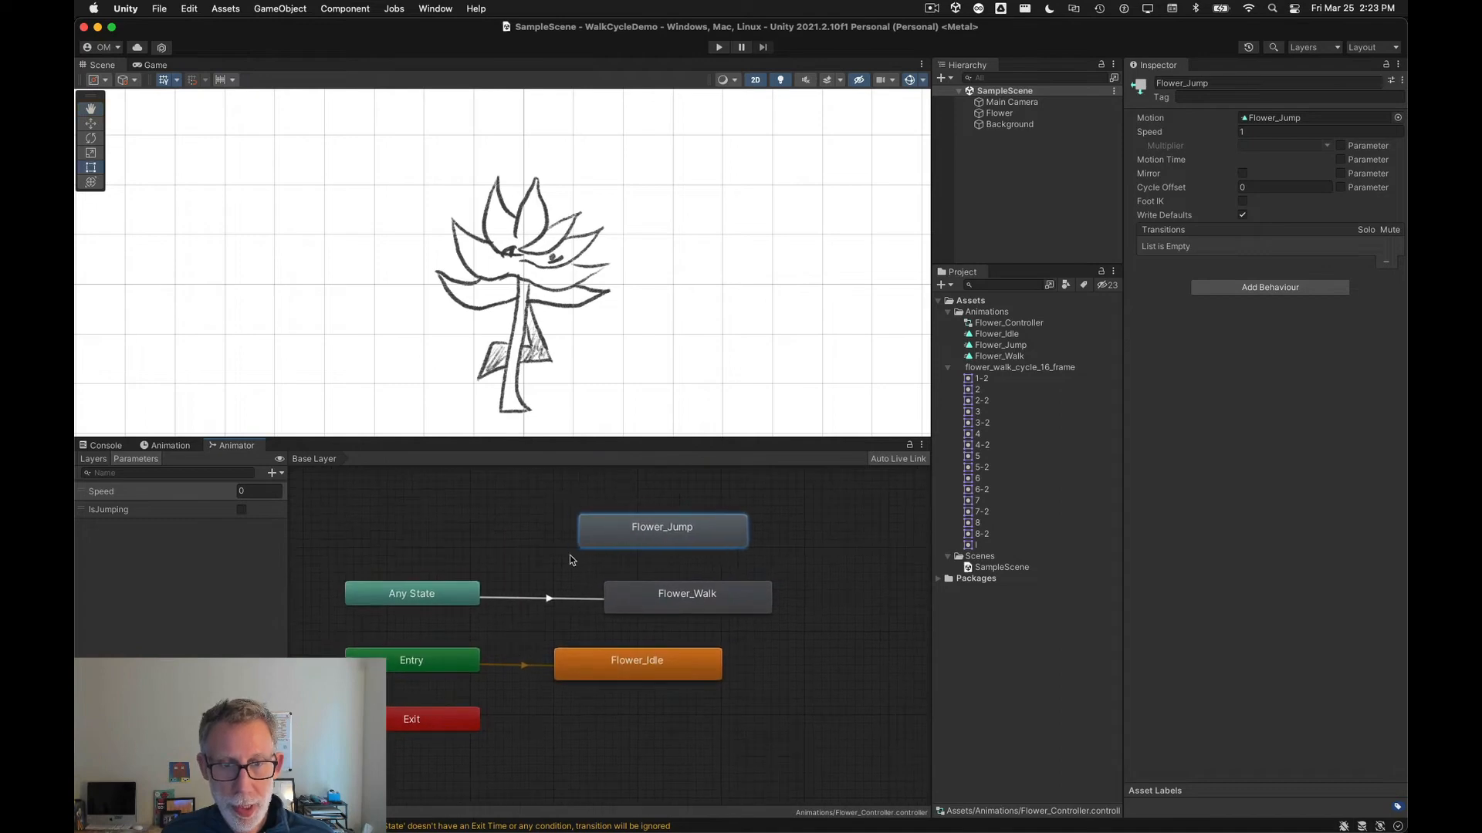
Step: Make a transition from Any State to Flower_Jump
click(473, 599)
right_click(453, 595)
click(476, 603)
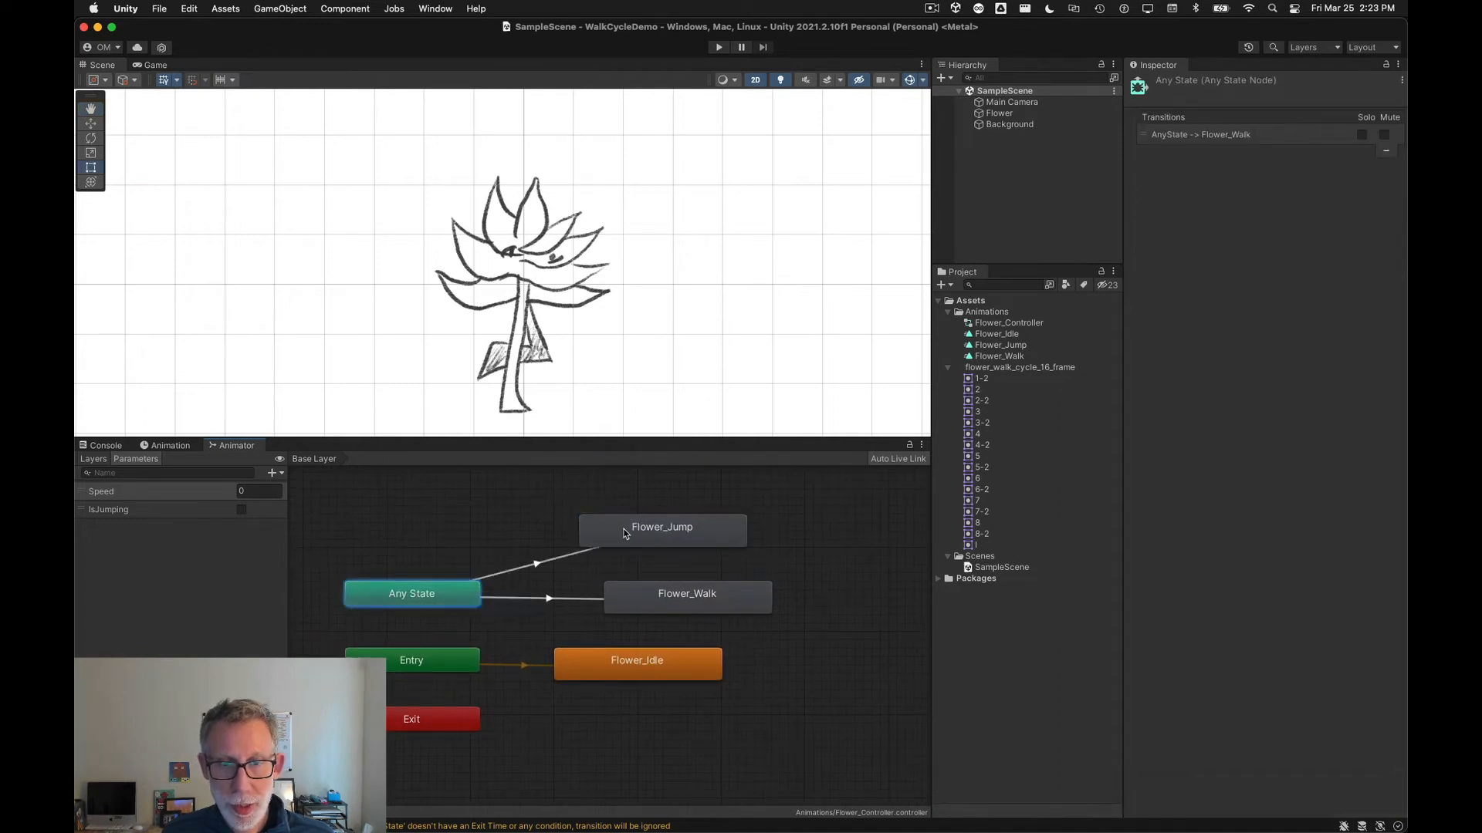
click(625, 533)
click(625, 534)
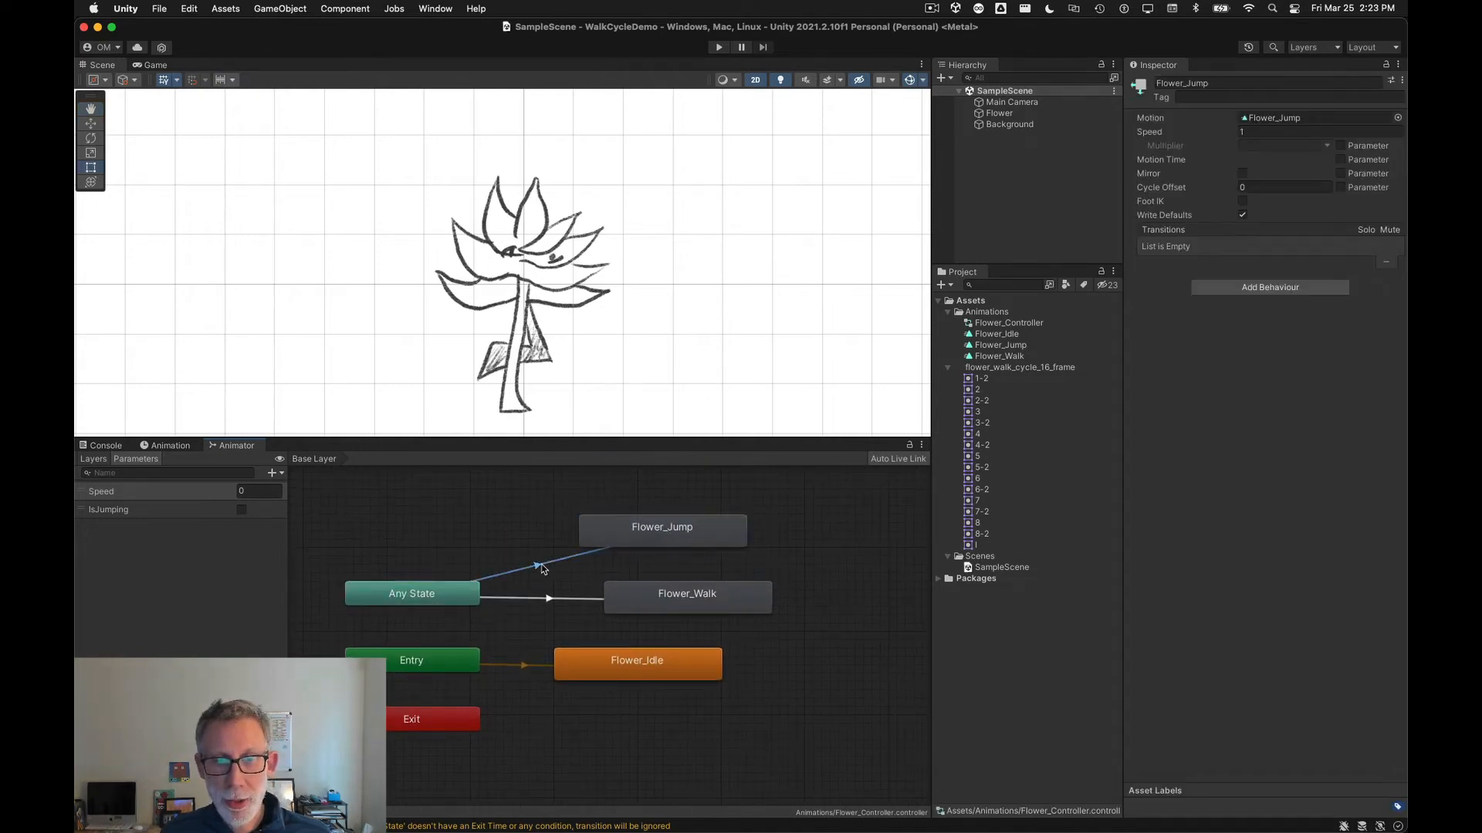
Step: Add a condition to the Any State to Flower_Jump transition requiring IsJumping to be true
click(540, 567)
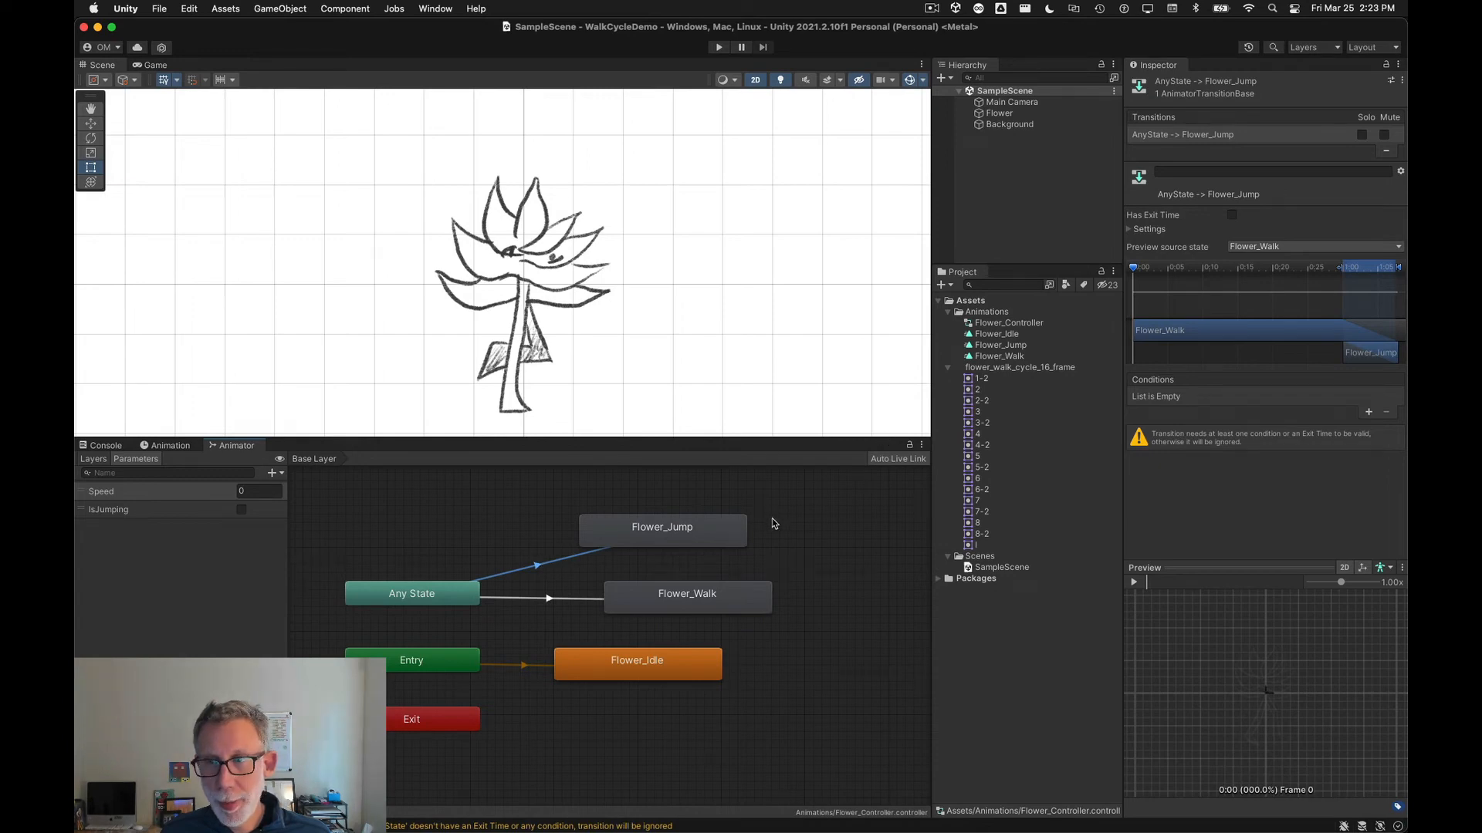
click(1369, 413)
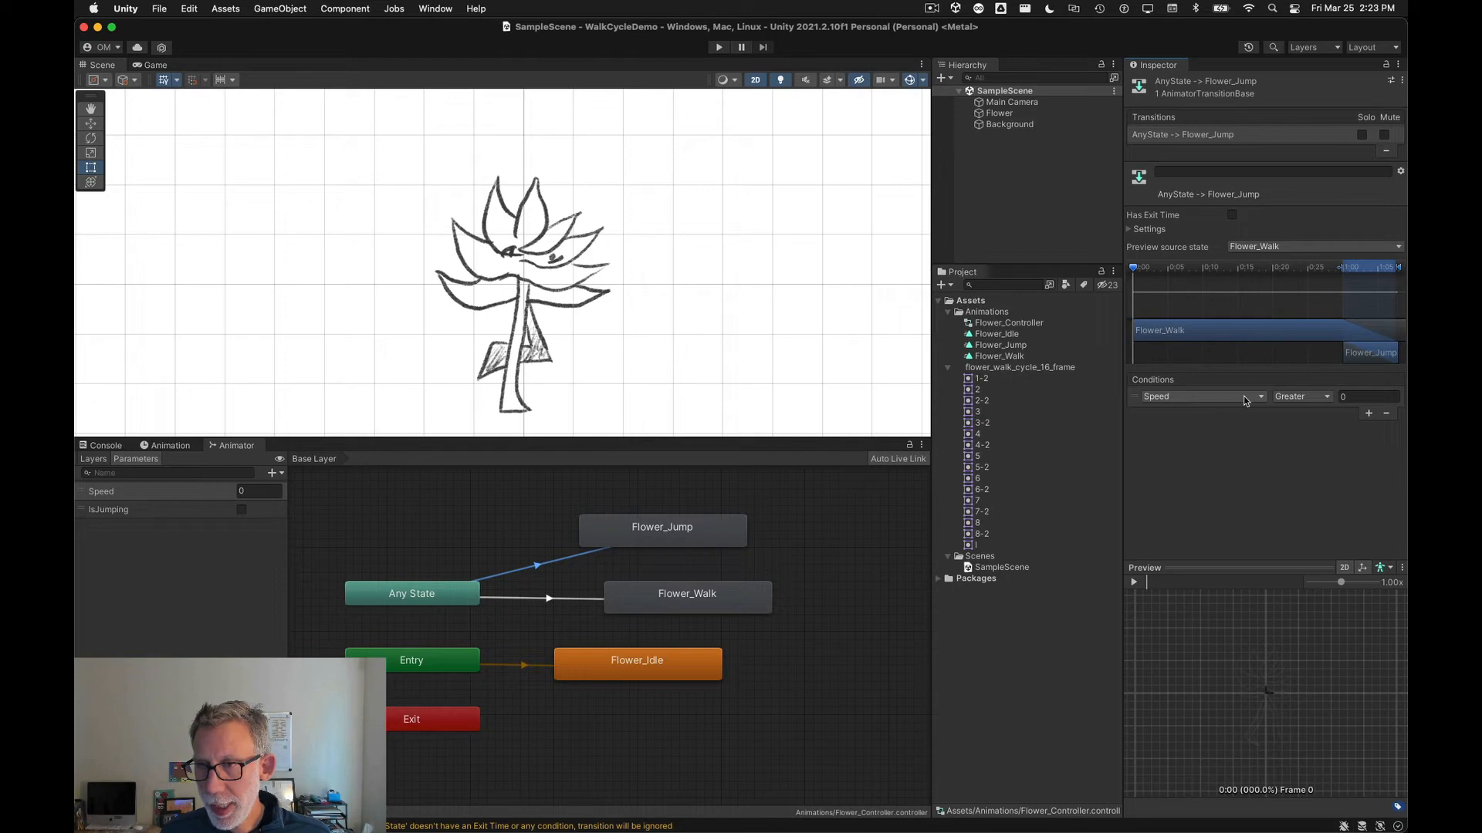
click(1181, 398)
click(1195, 450)
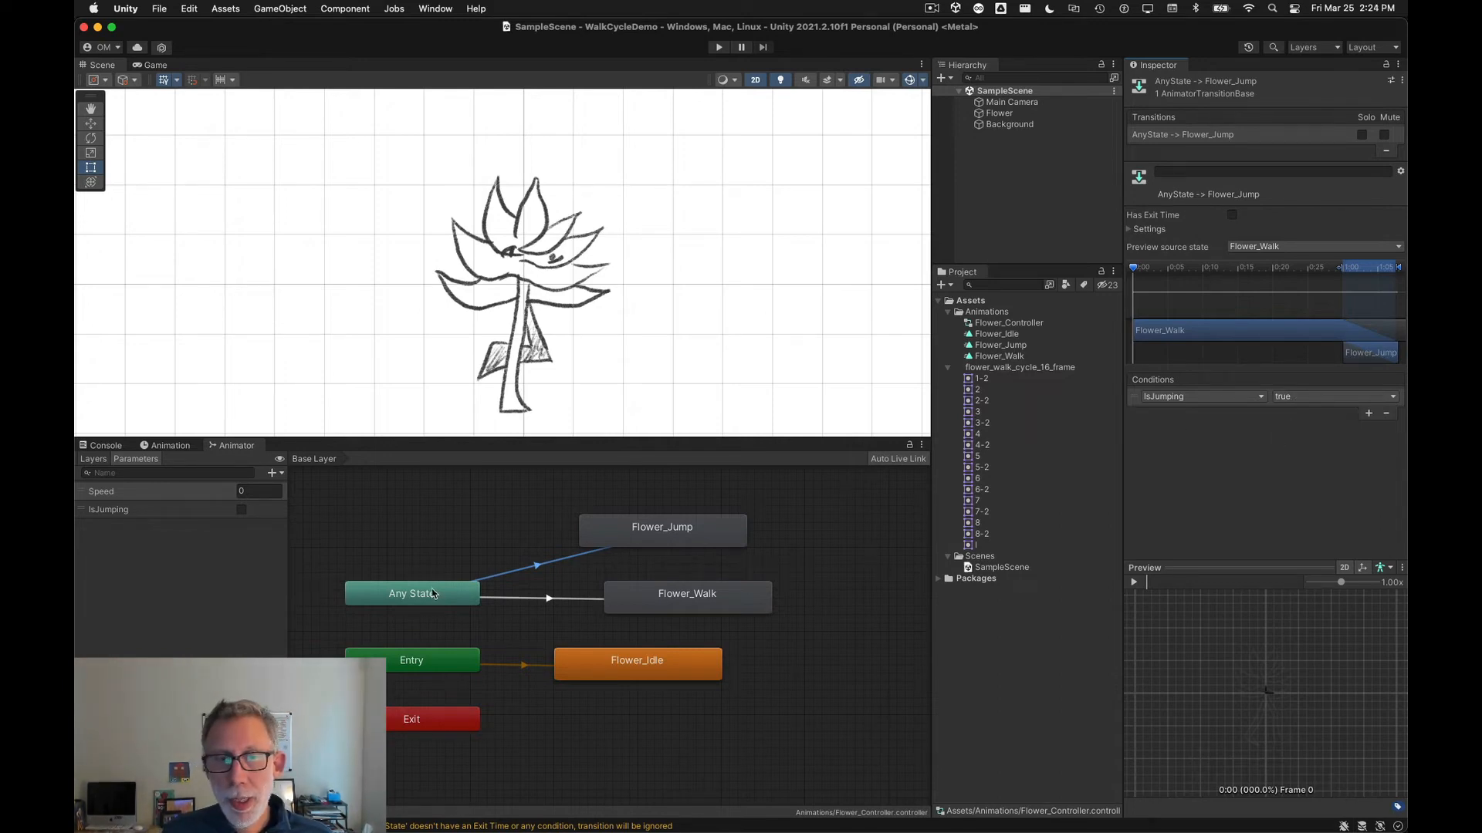
click(623, 541)
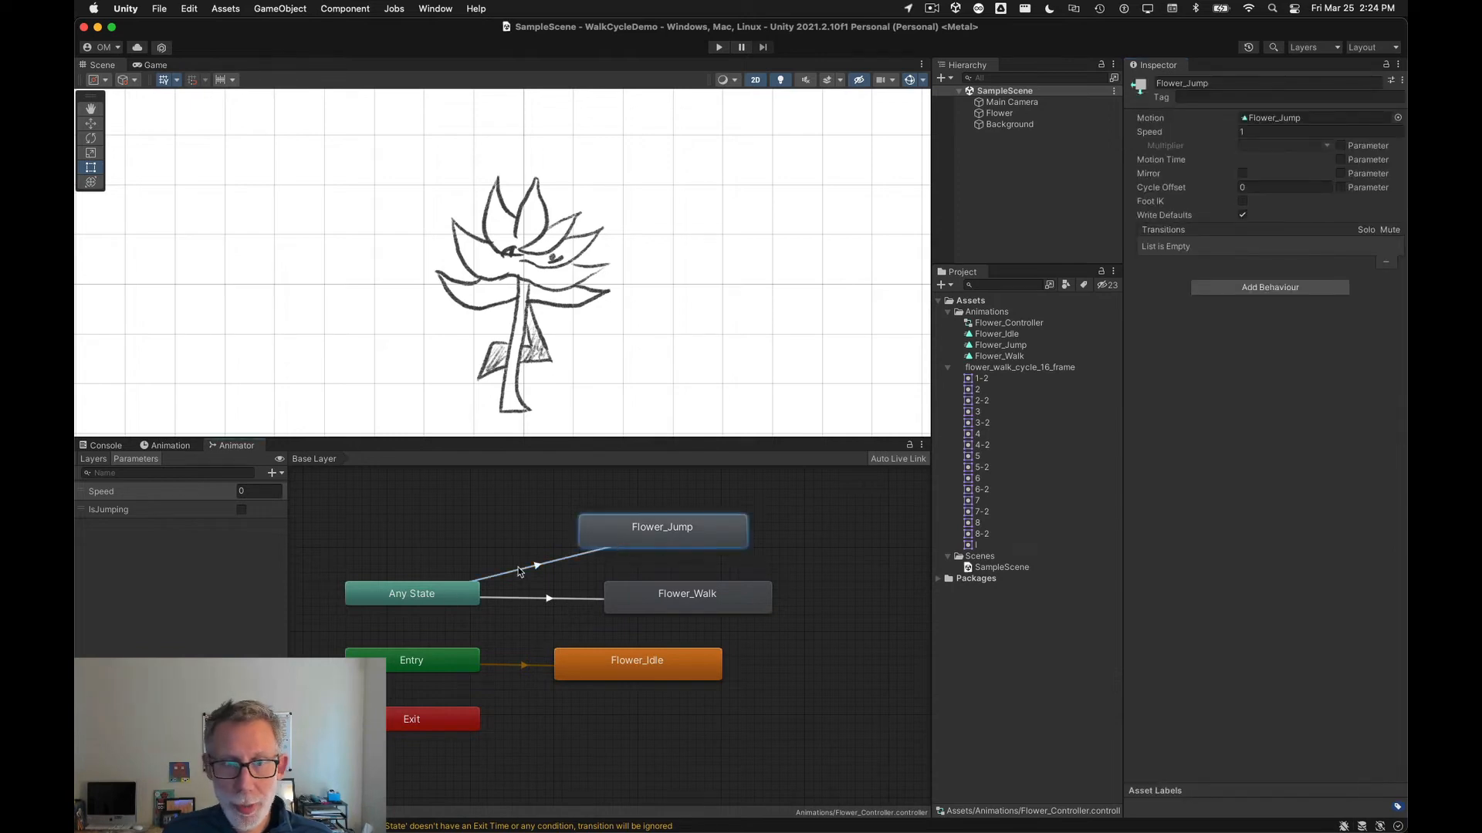
click(527, 575)
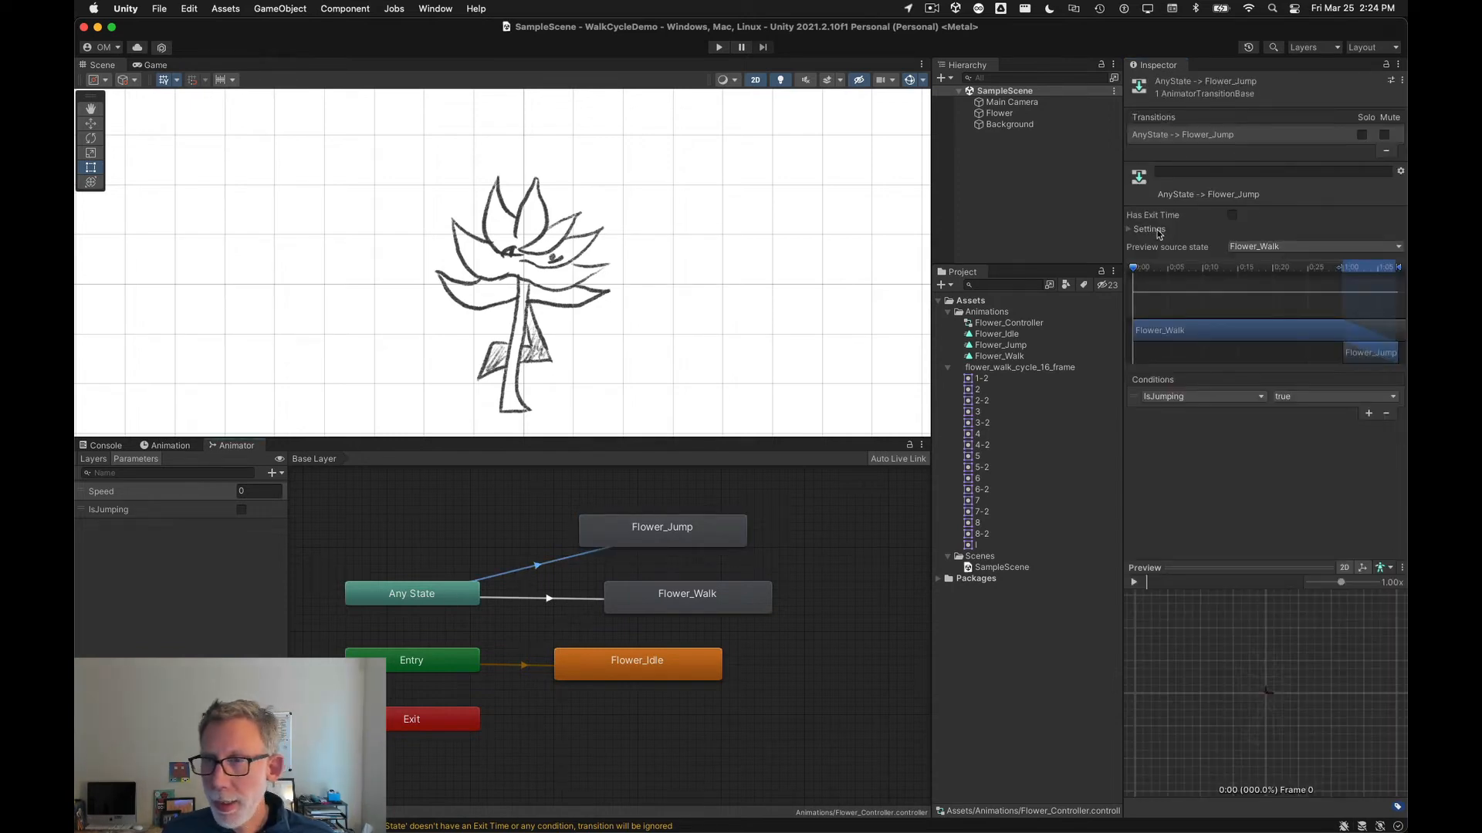
Step: Review the settings of the Any State transitions and shift the Flower_Idle node slightly to the right
click(1132, 230)
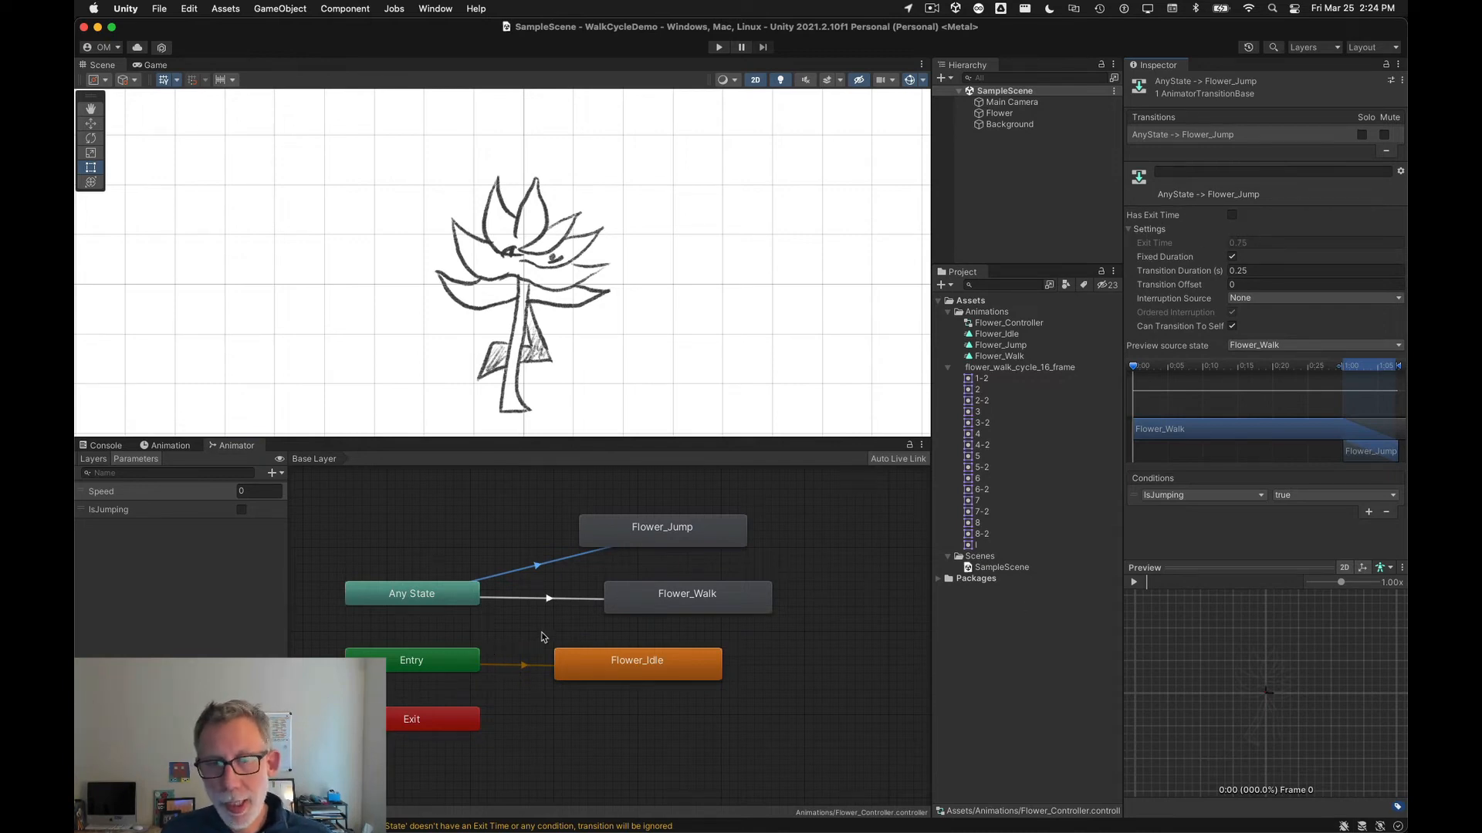
click(549, 599)
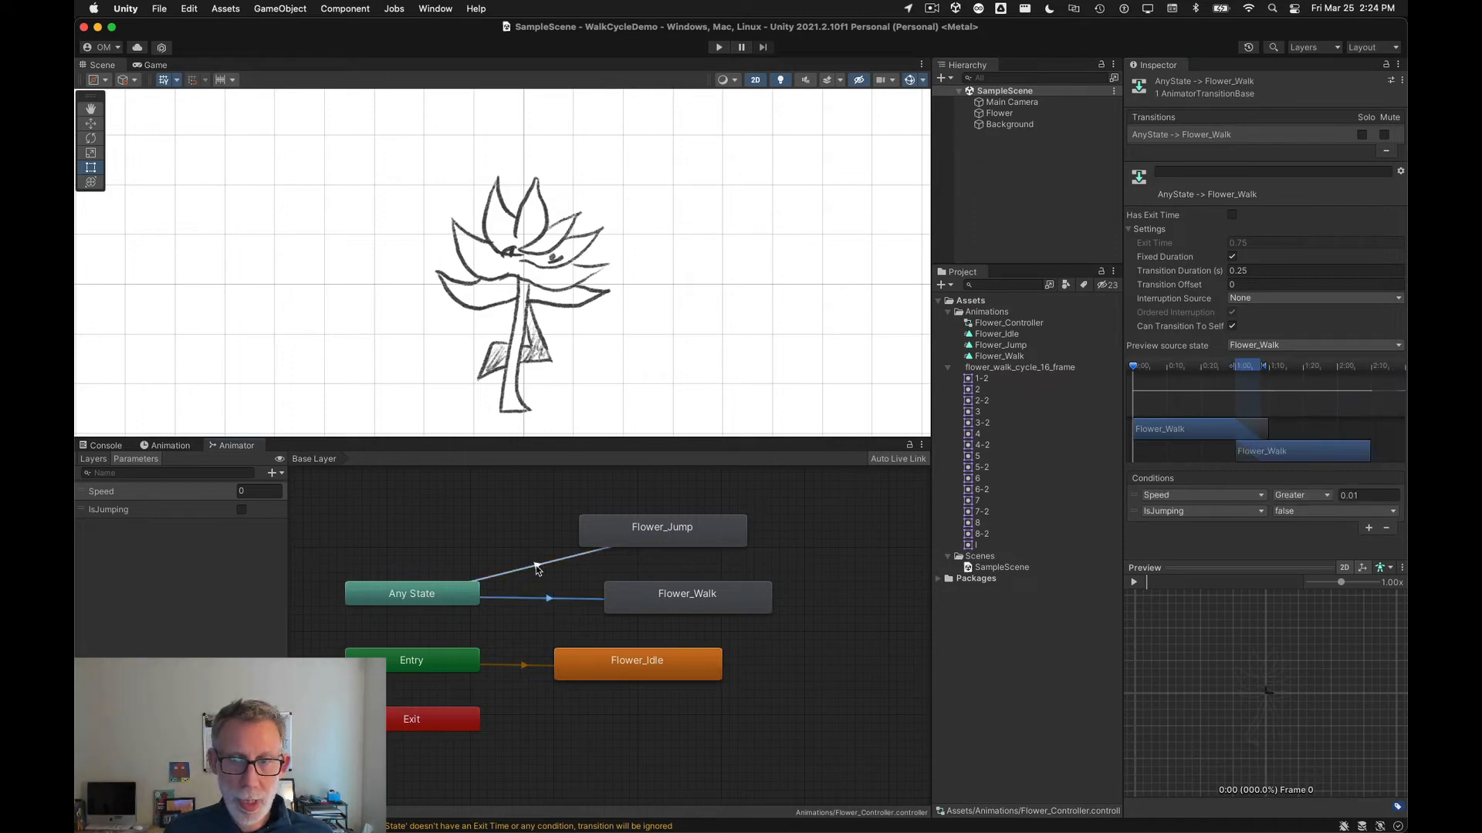
click(537, 568)
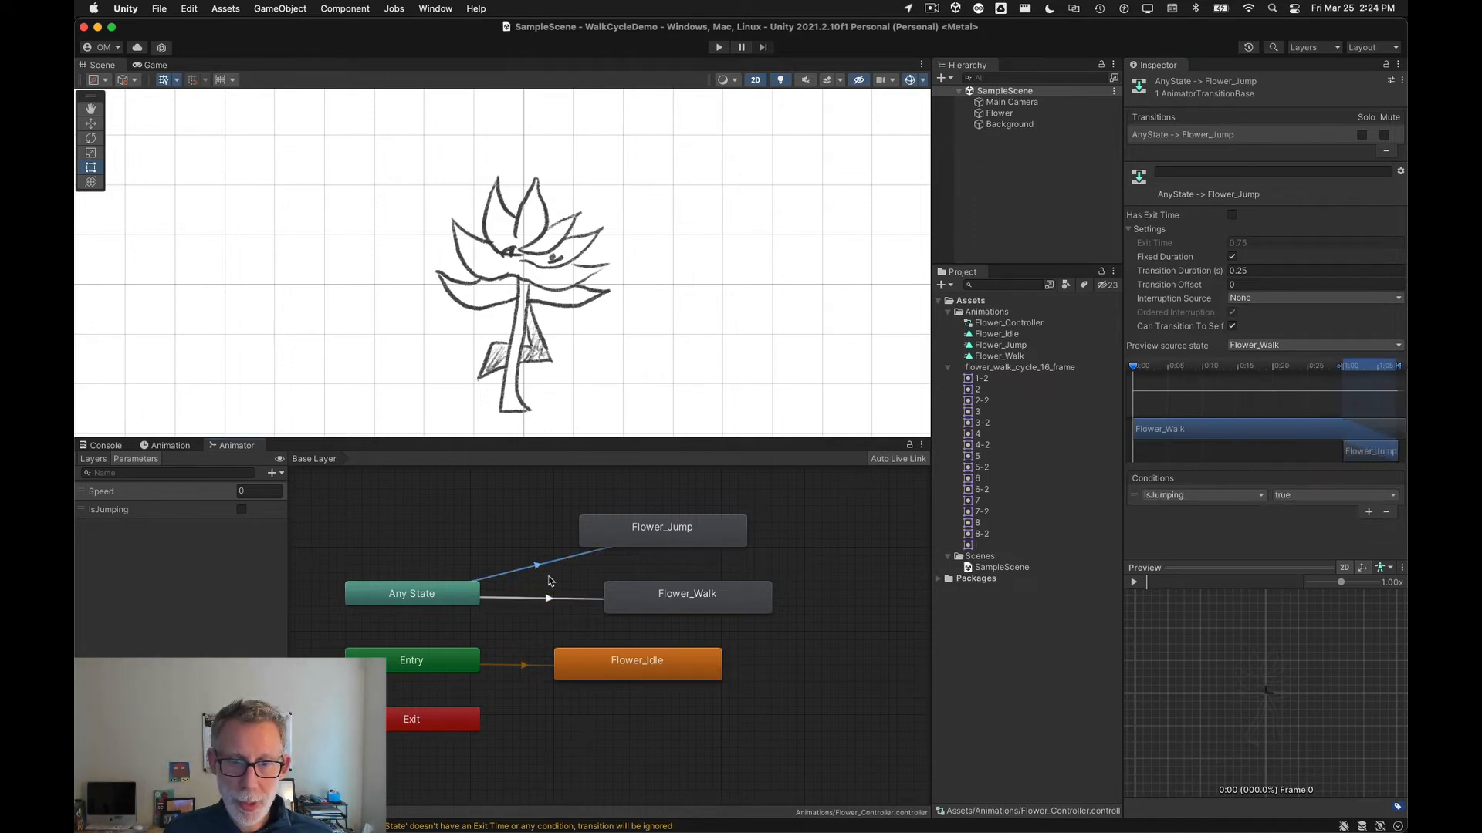
click(550, 580)
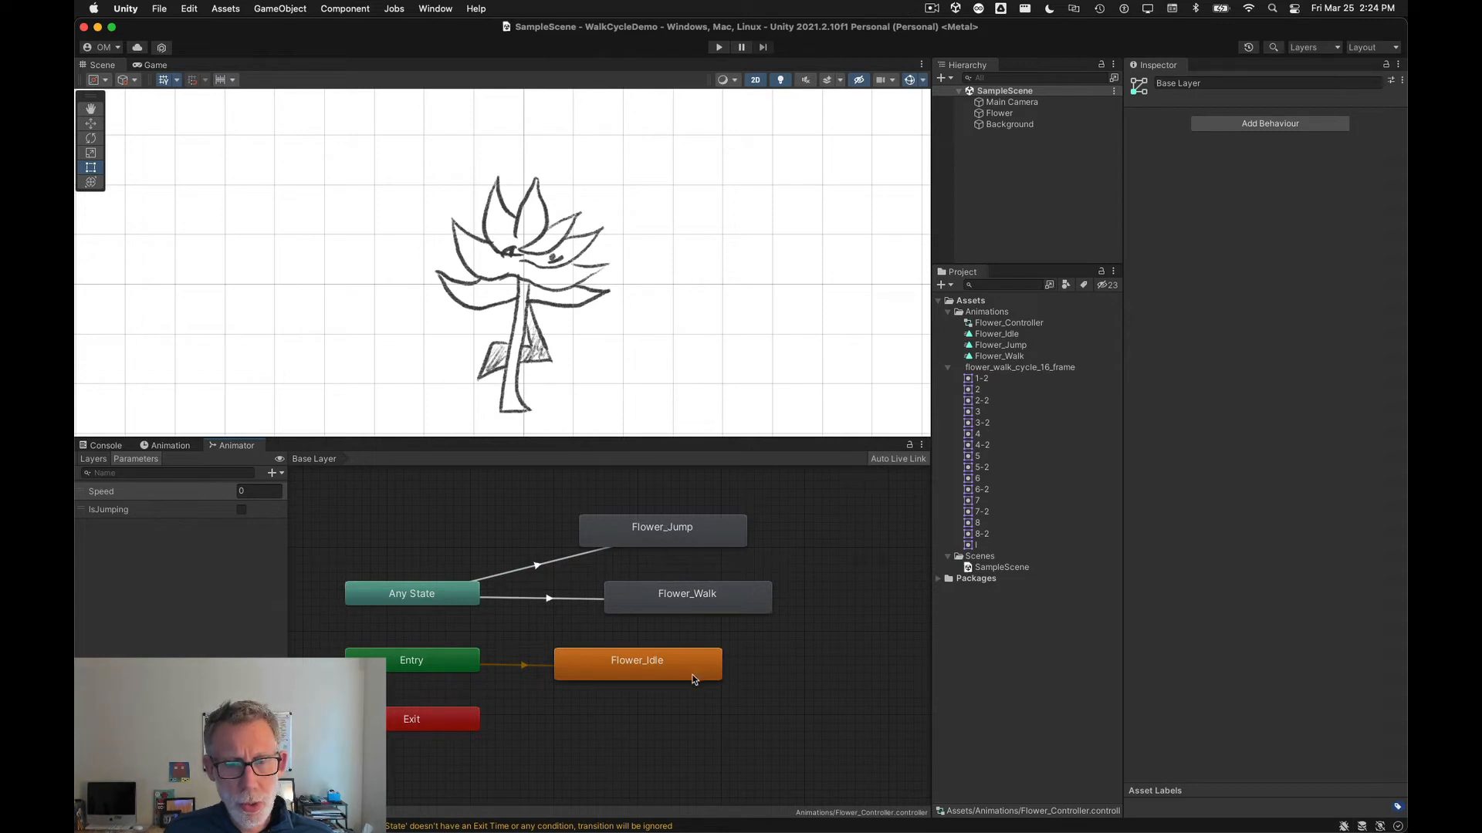
drag(692, 679, 734, 679)
click(544, 665)
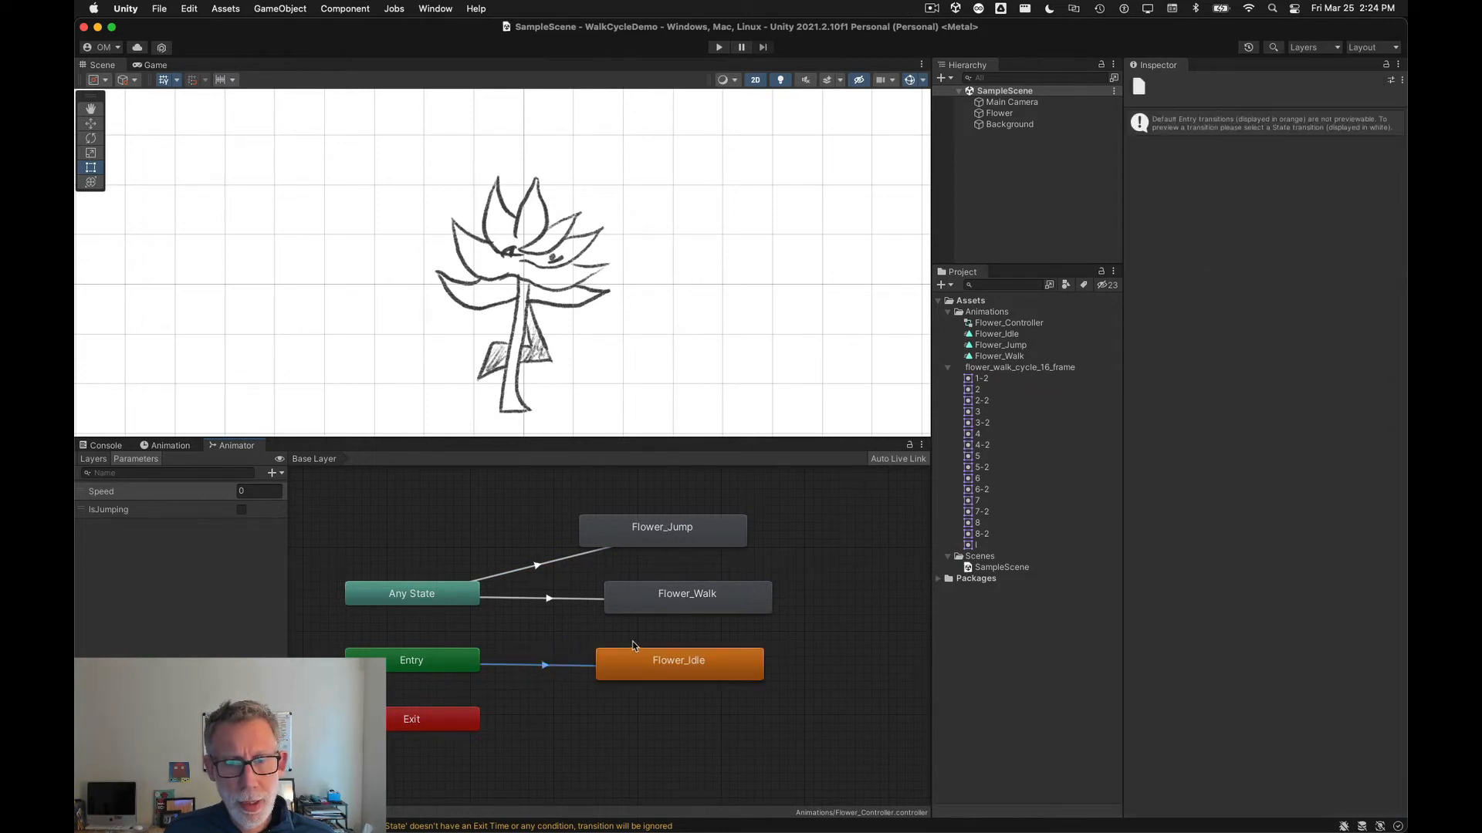
Step: Make a transition from Any State to Flower_Idle
click(453, 602)
right_click(453, 603)
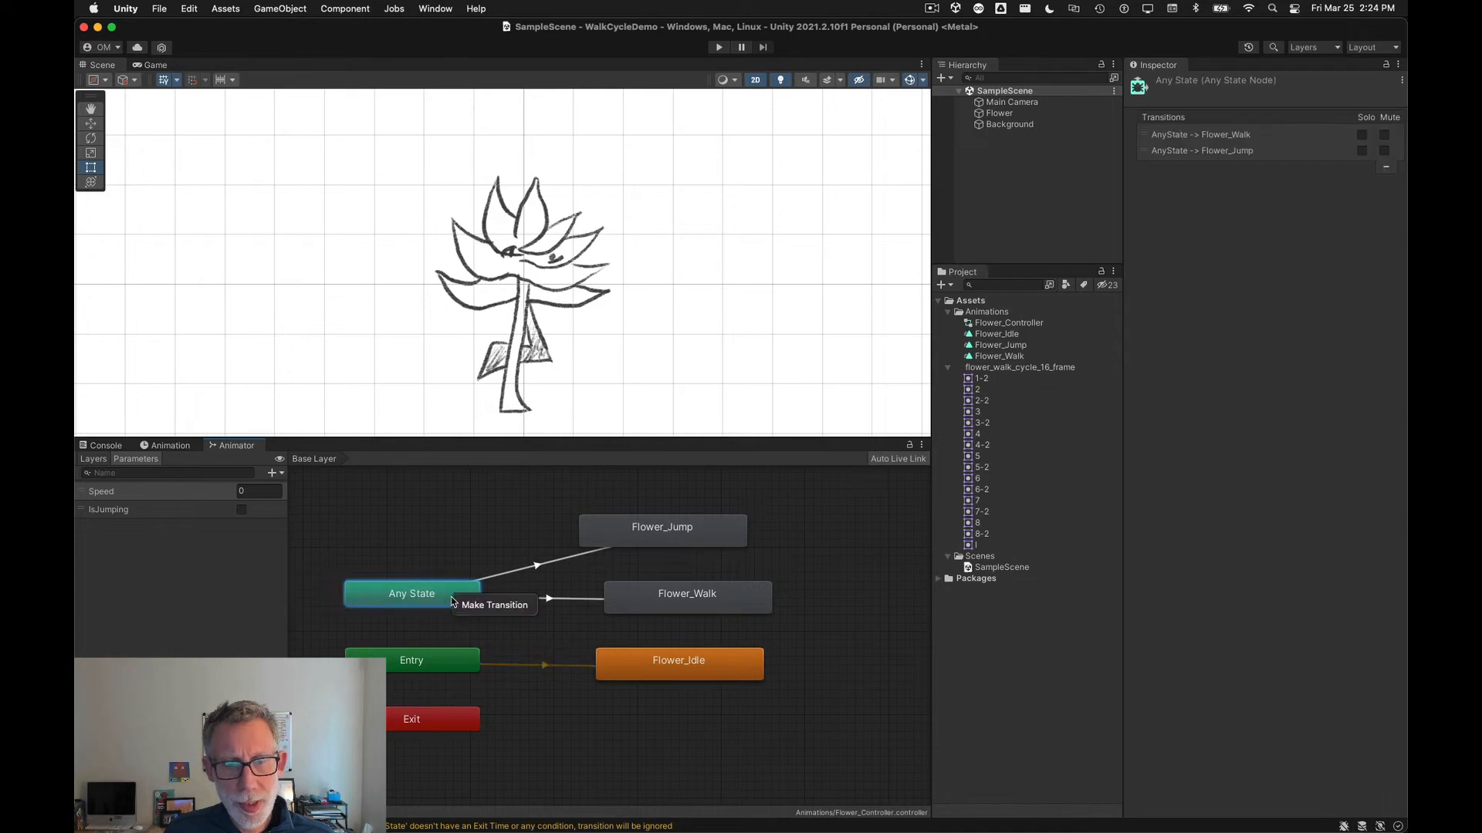
click(495, 606)
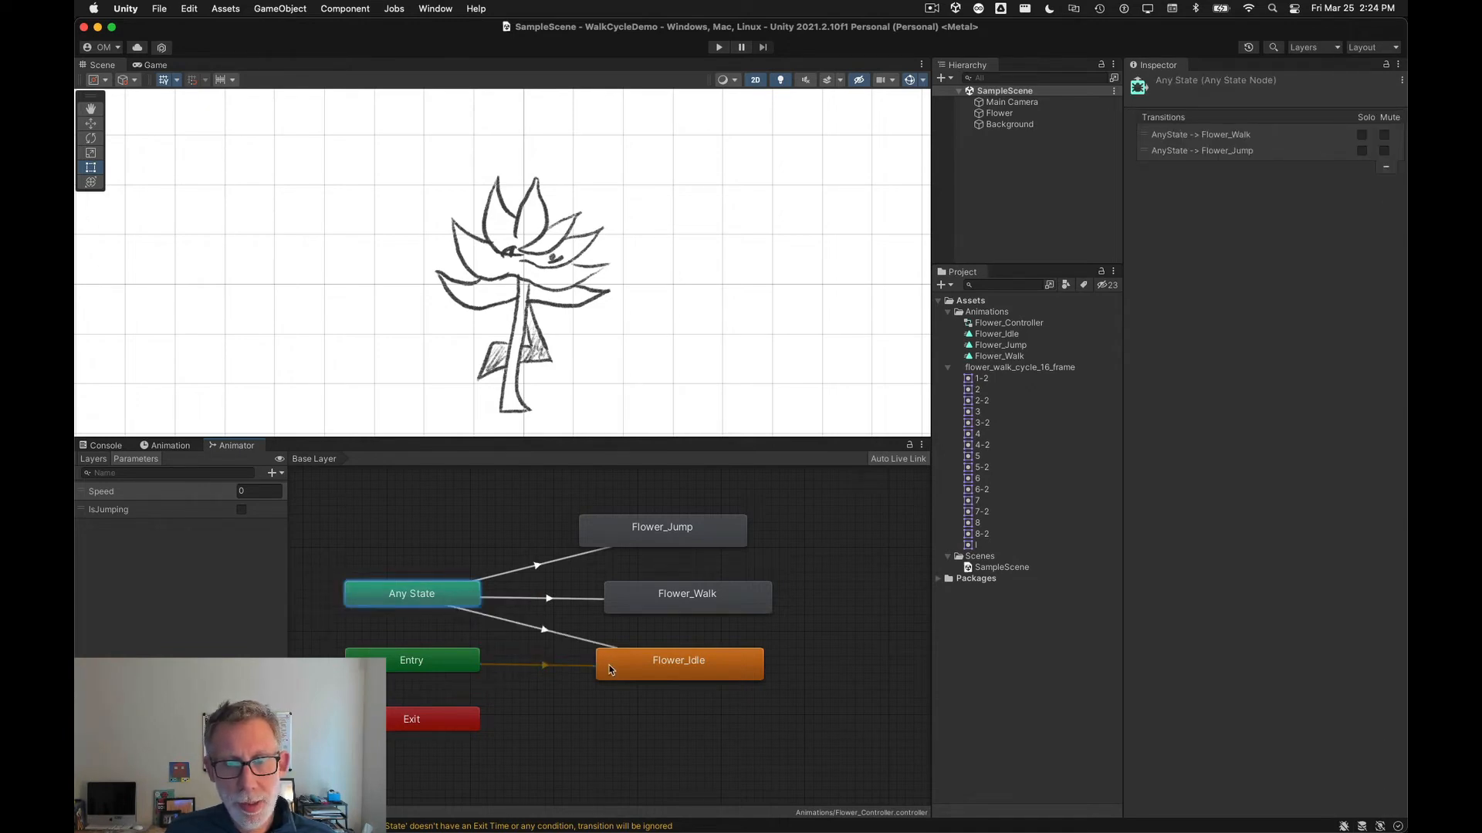
click(631, 659)
Step: Add a condition to the Any State to Flower_Idle transition requiring Speed Less than 0.01
click(544, 635)
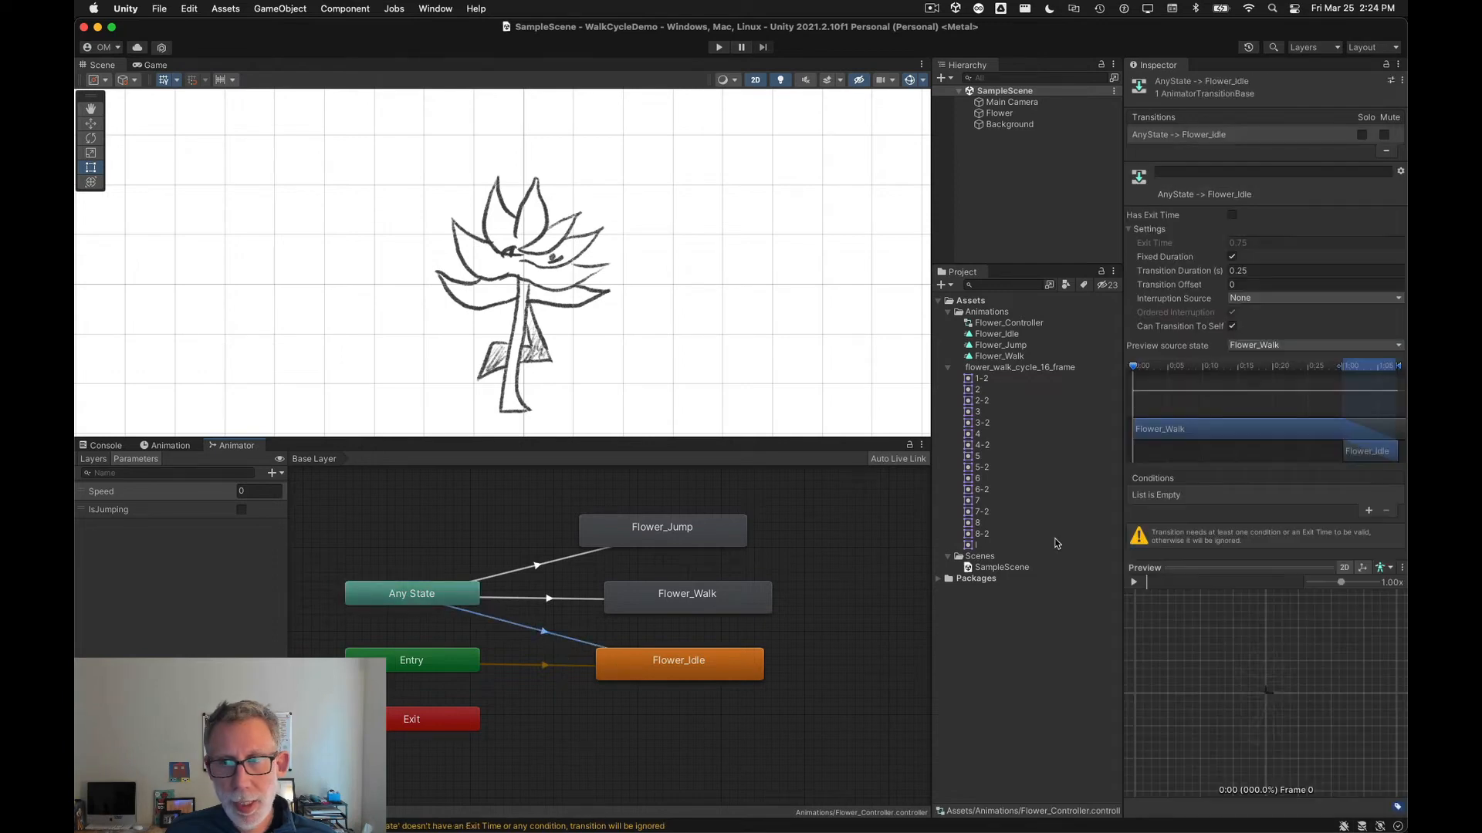
click(1368, 511)
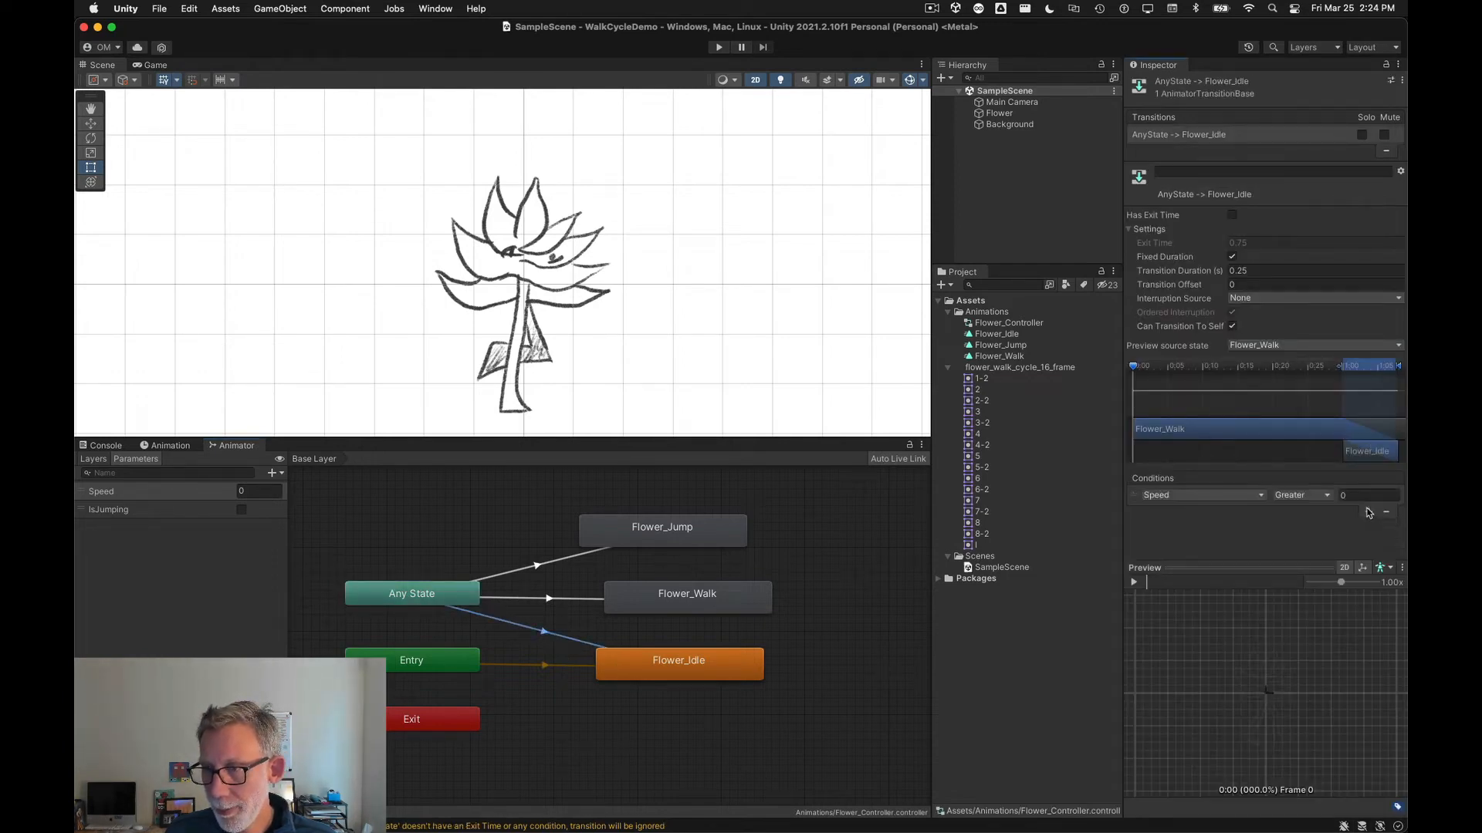
click(1314, 498)
click(1319, 512)
click(1348, 498)
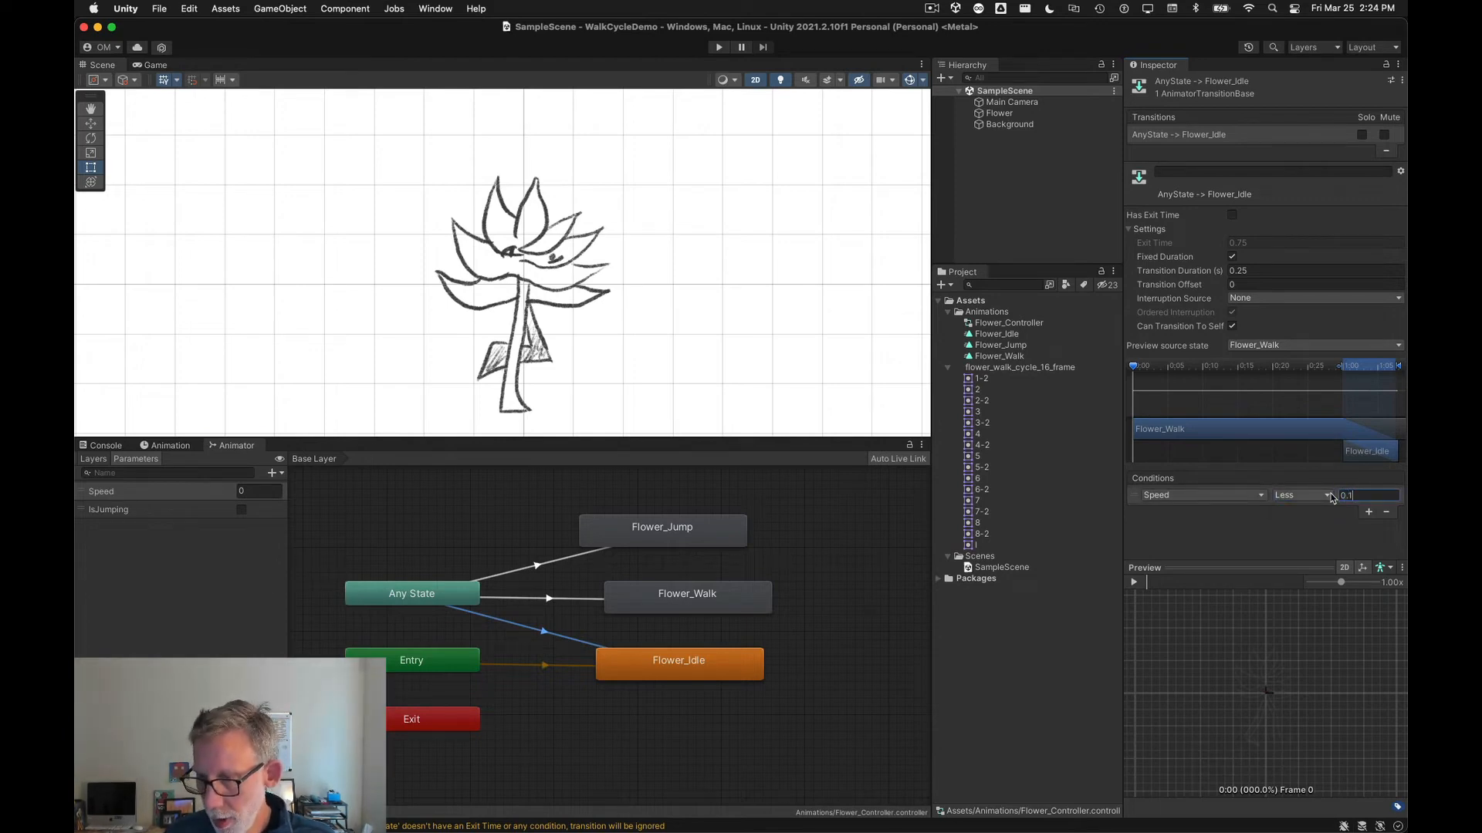
text(0.01)
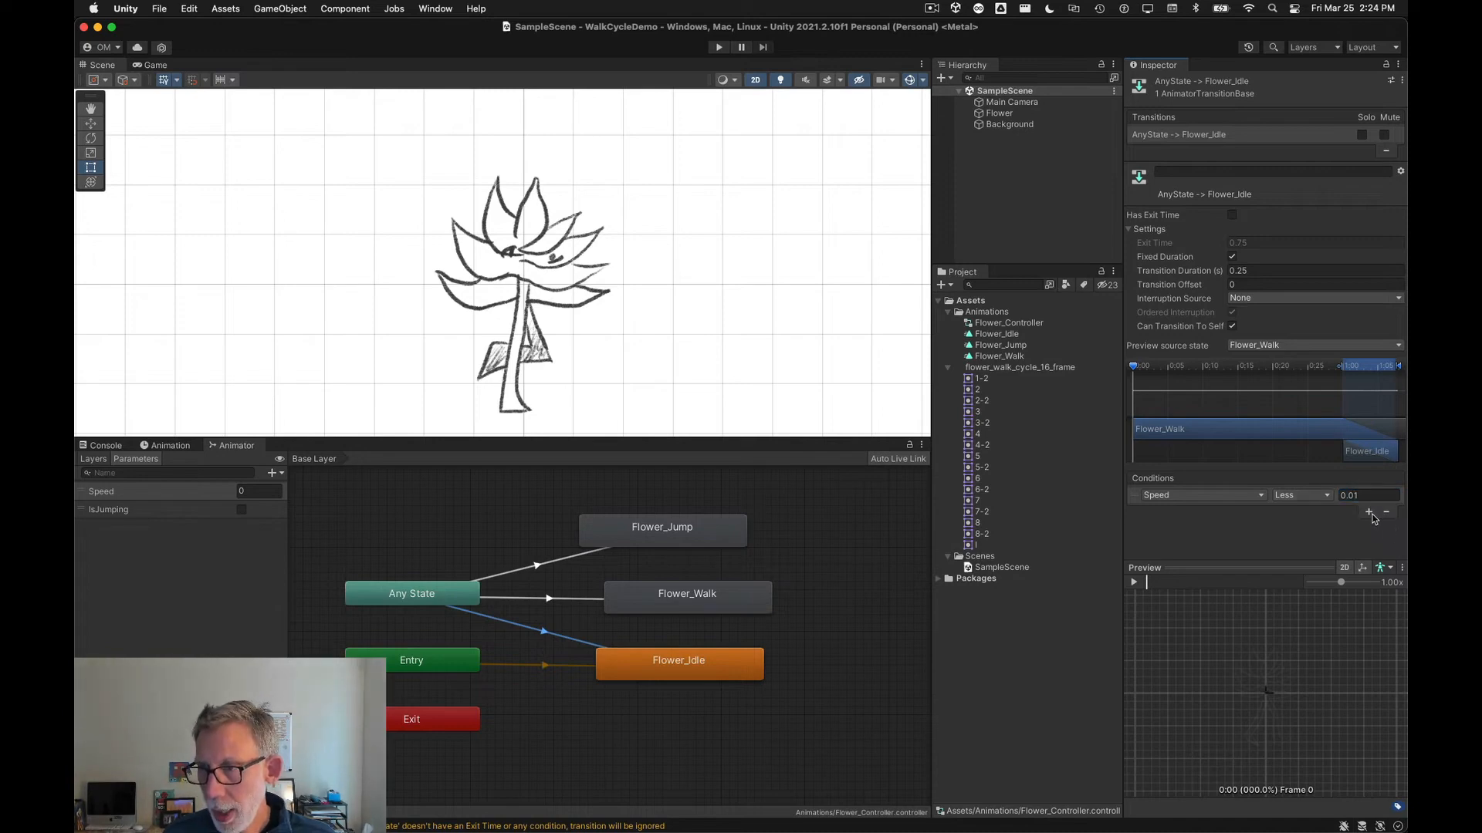
Step: Add a second condition to the same transition requiring IsJumping to be false
click(1368, 512)
click(1244, 513)
click(1203, 562)
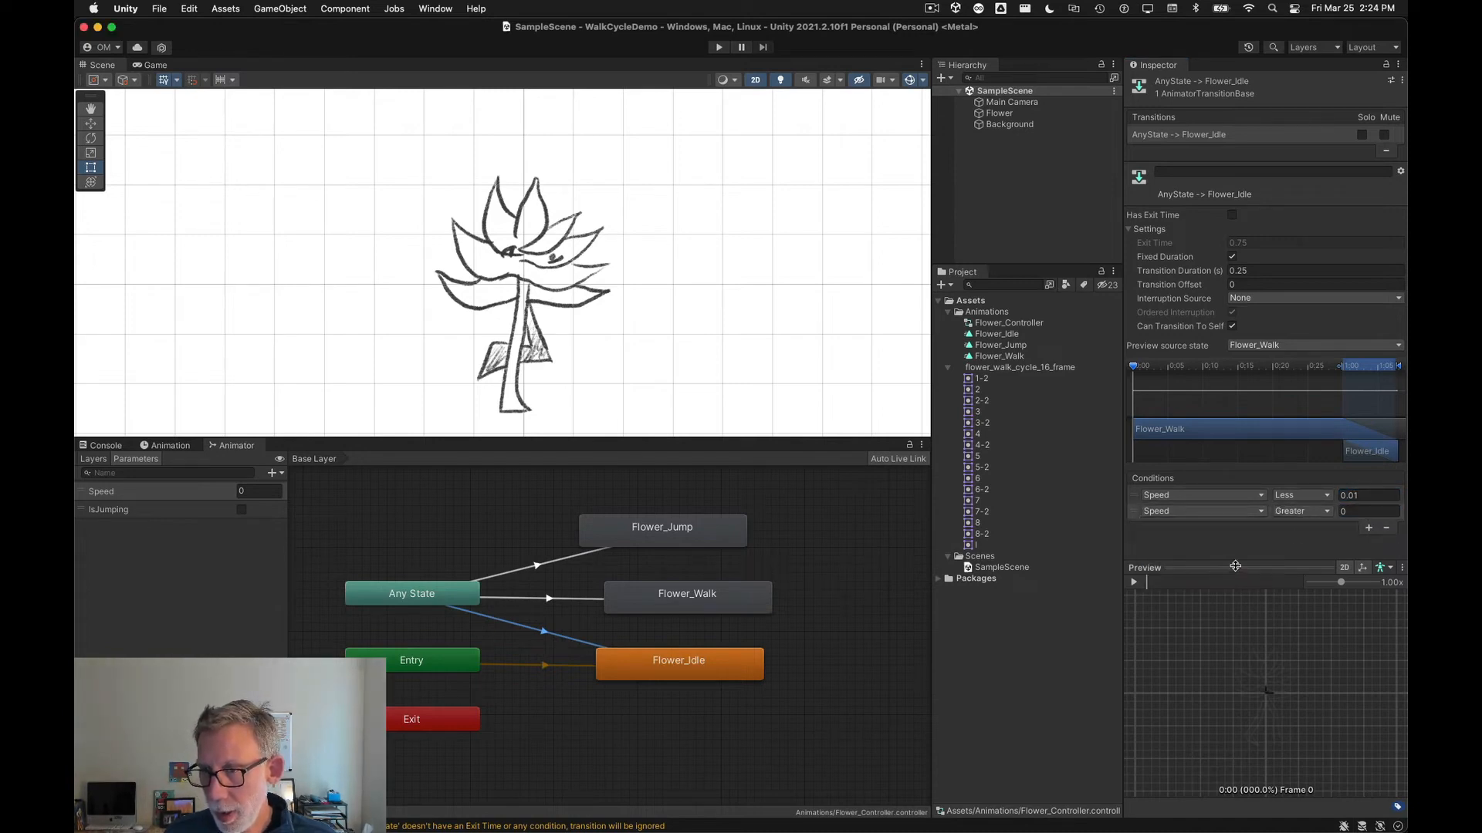
click(1334, 513)
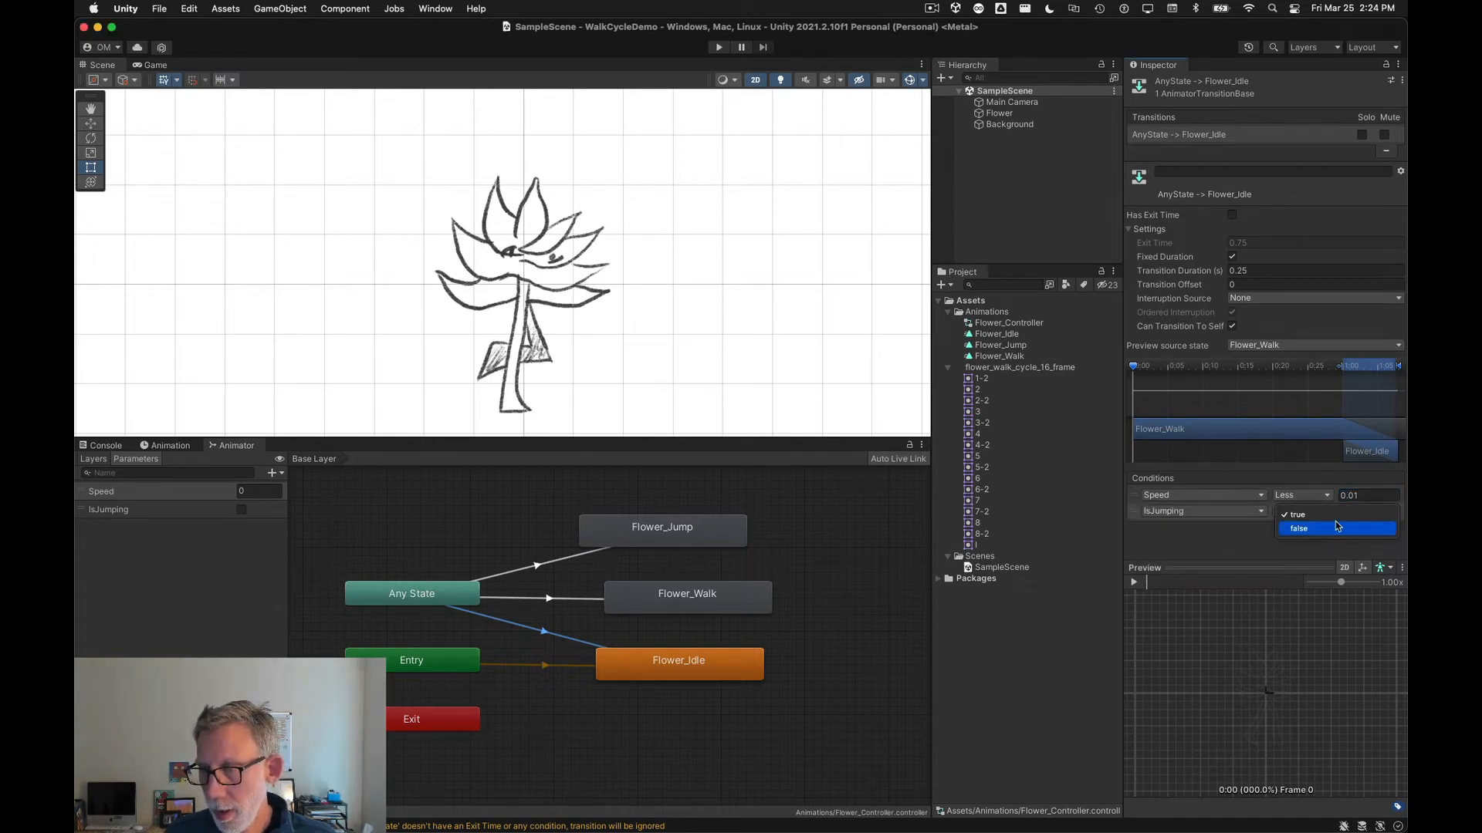
click(1332, 527)
click(828, 632)
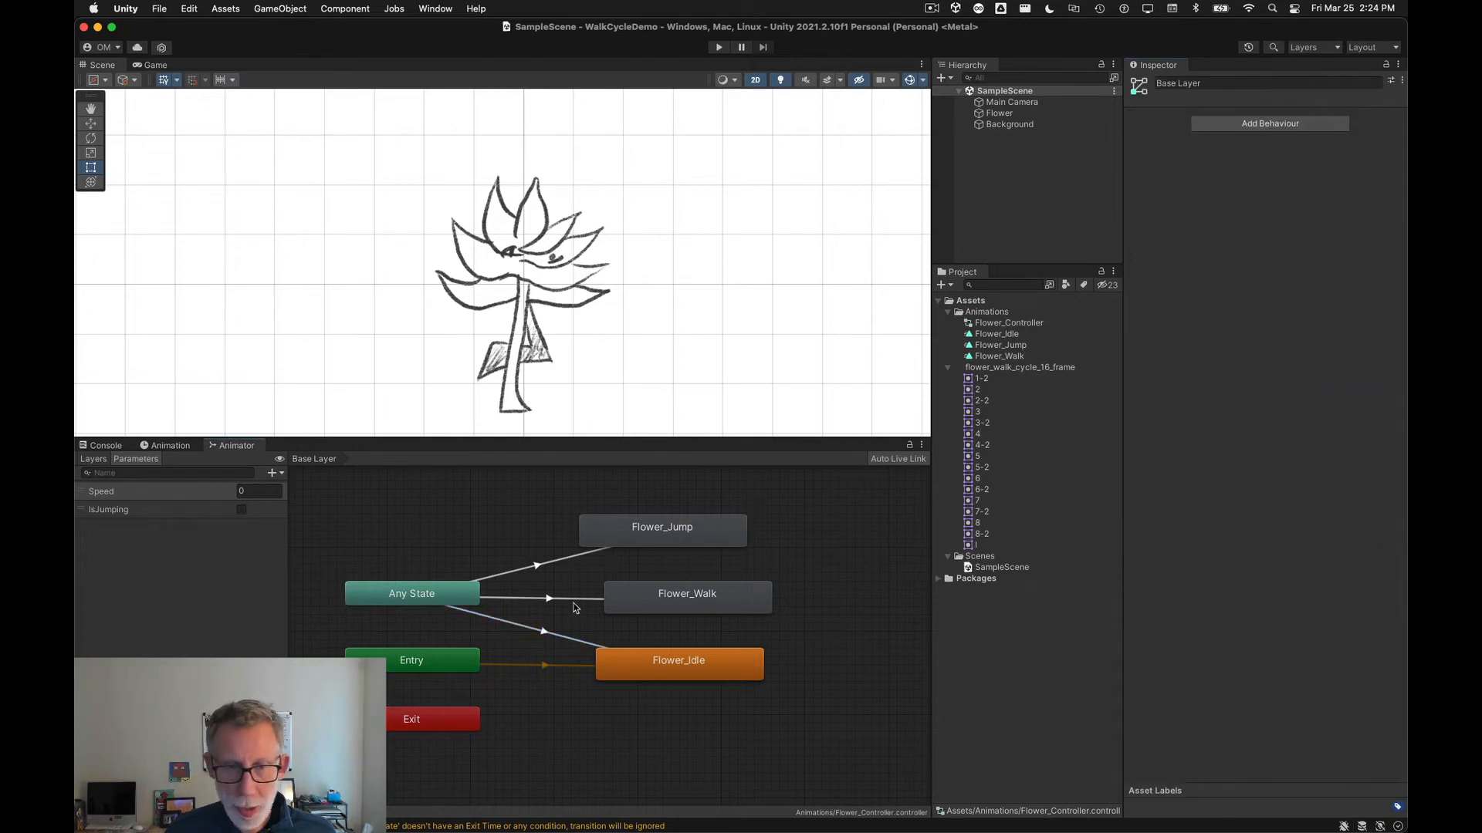
Step: Move the Any State node slightly up and enter Play mode with the Flower object selected
drag(370, 603, 374, 582)
click(378, 632)
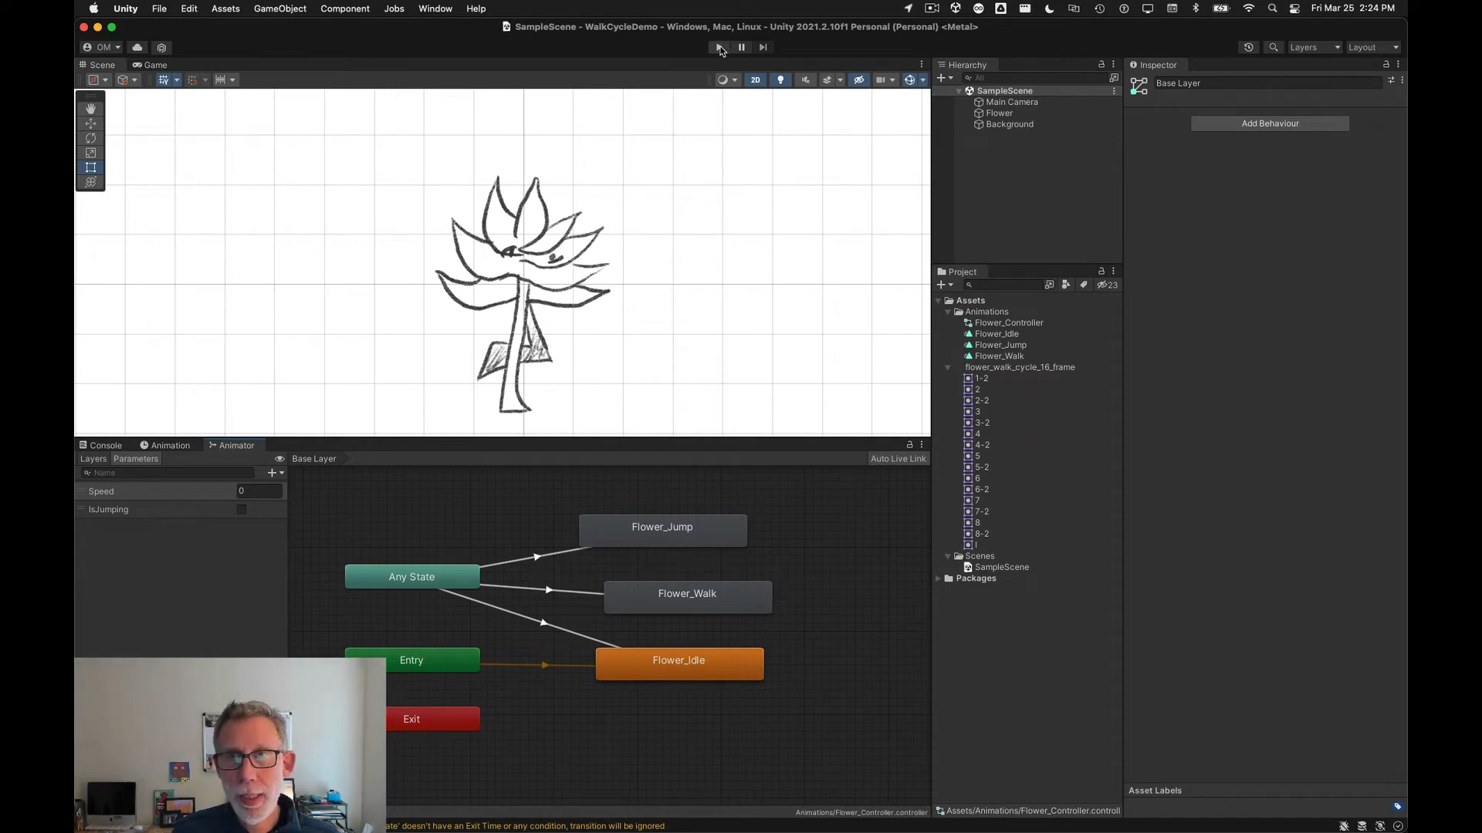
click(1034, 114)
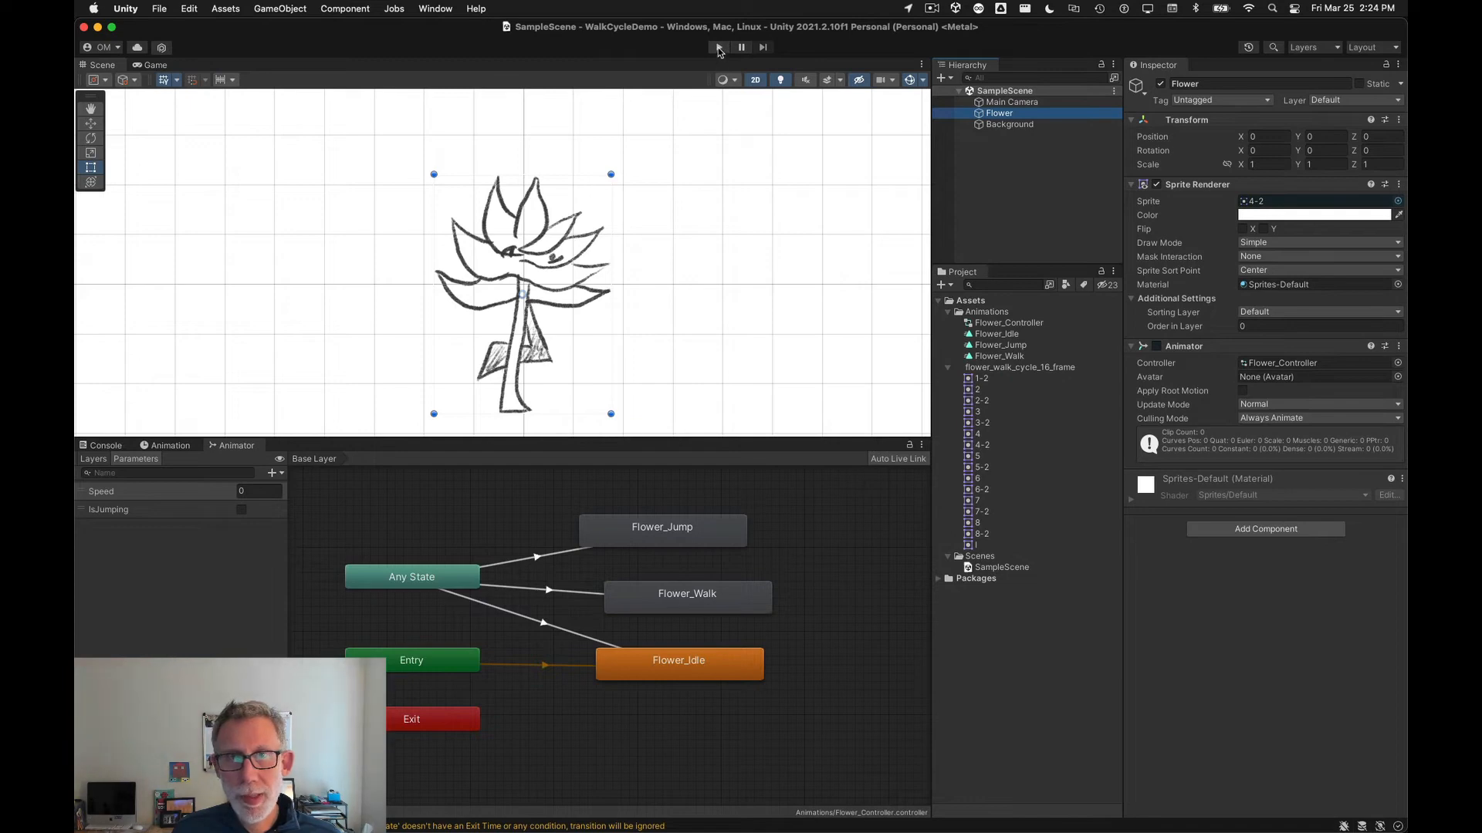
click(719, 48)
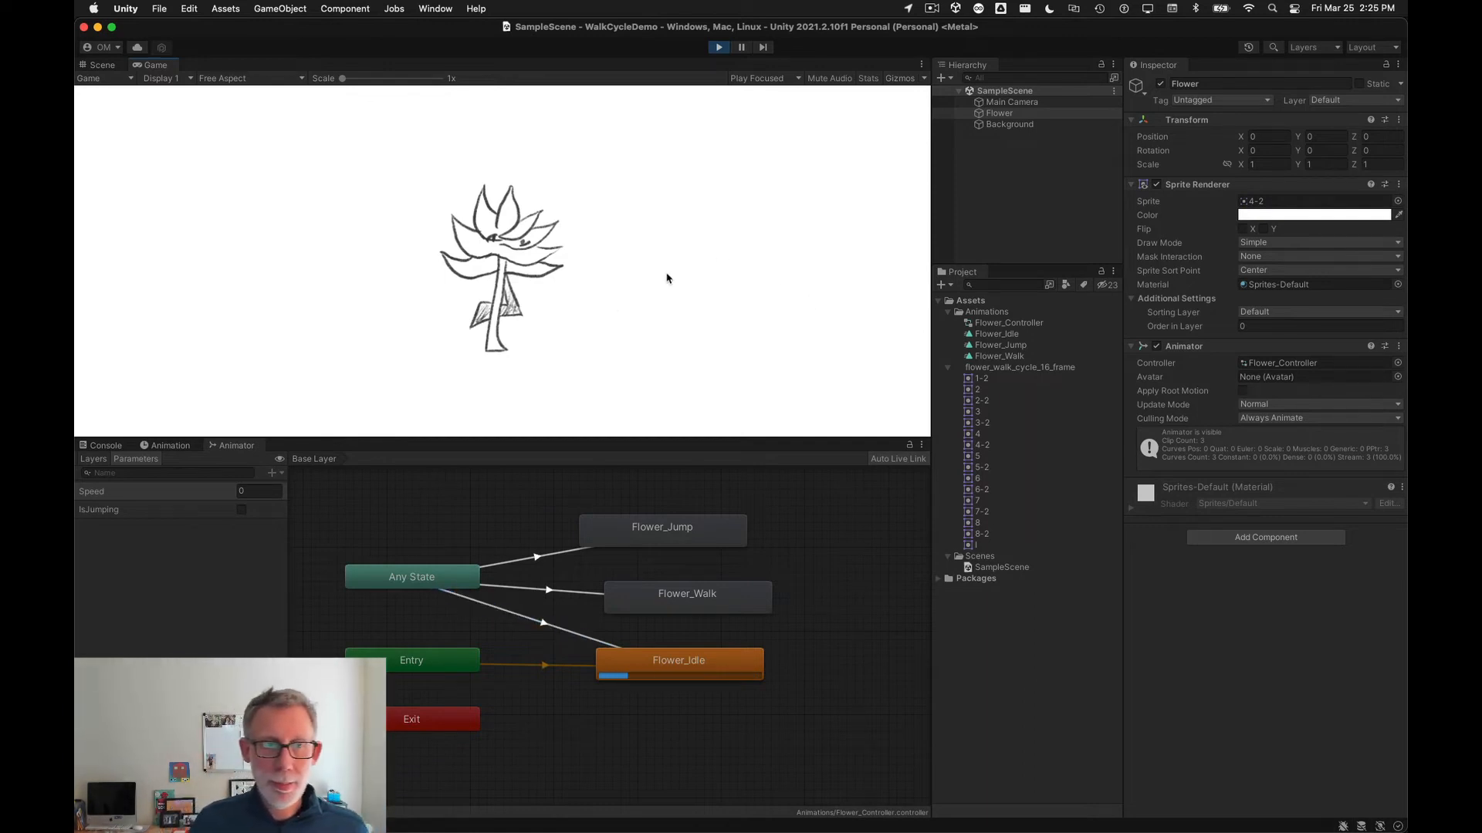
Step: Set the Speed parameter to 1 during Play mode to test the walk transition
click(995, 114)
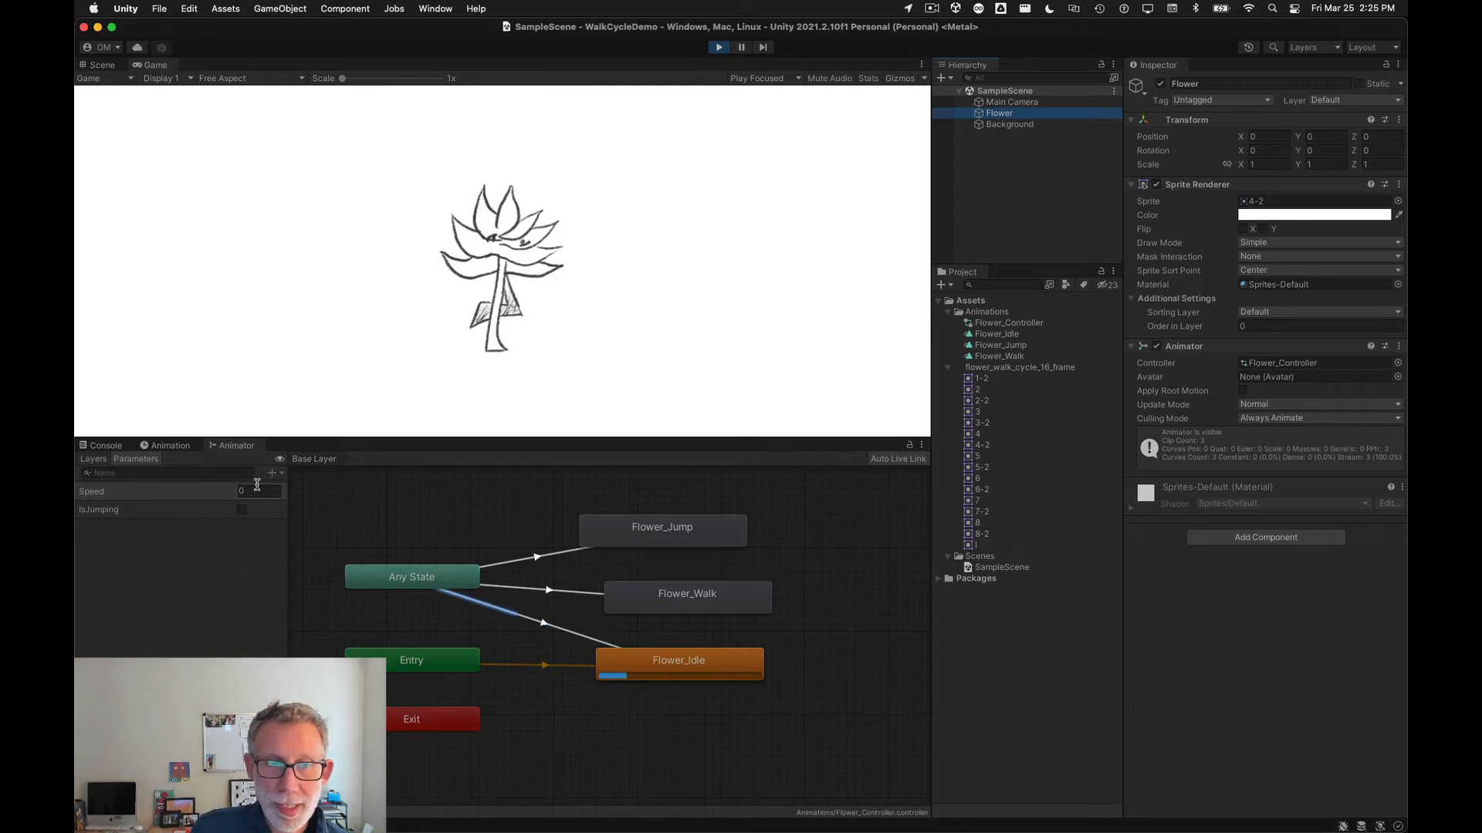
click(207, 598)
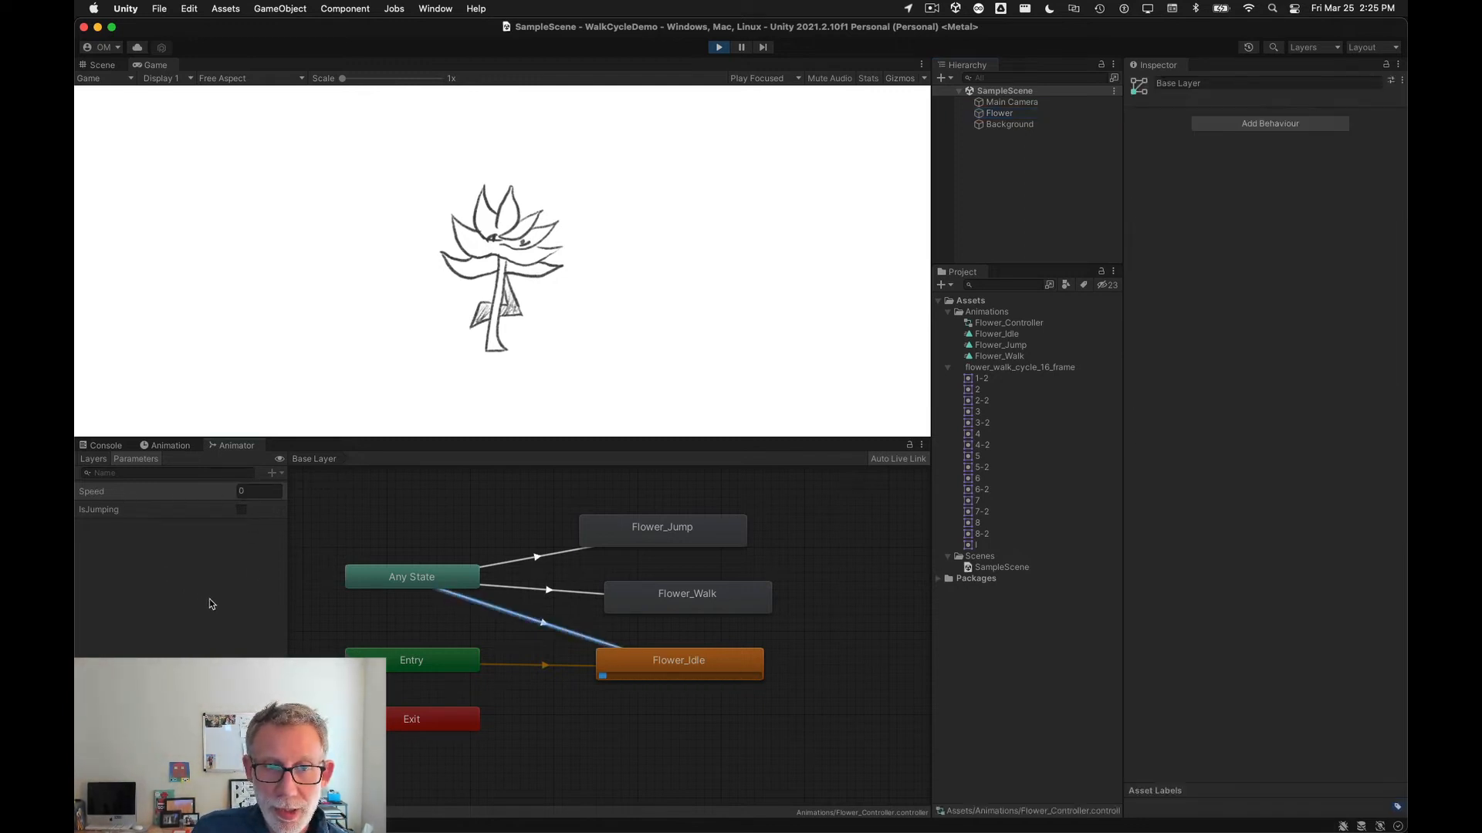
click(254, 491)
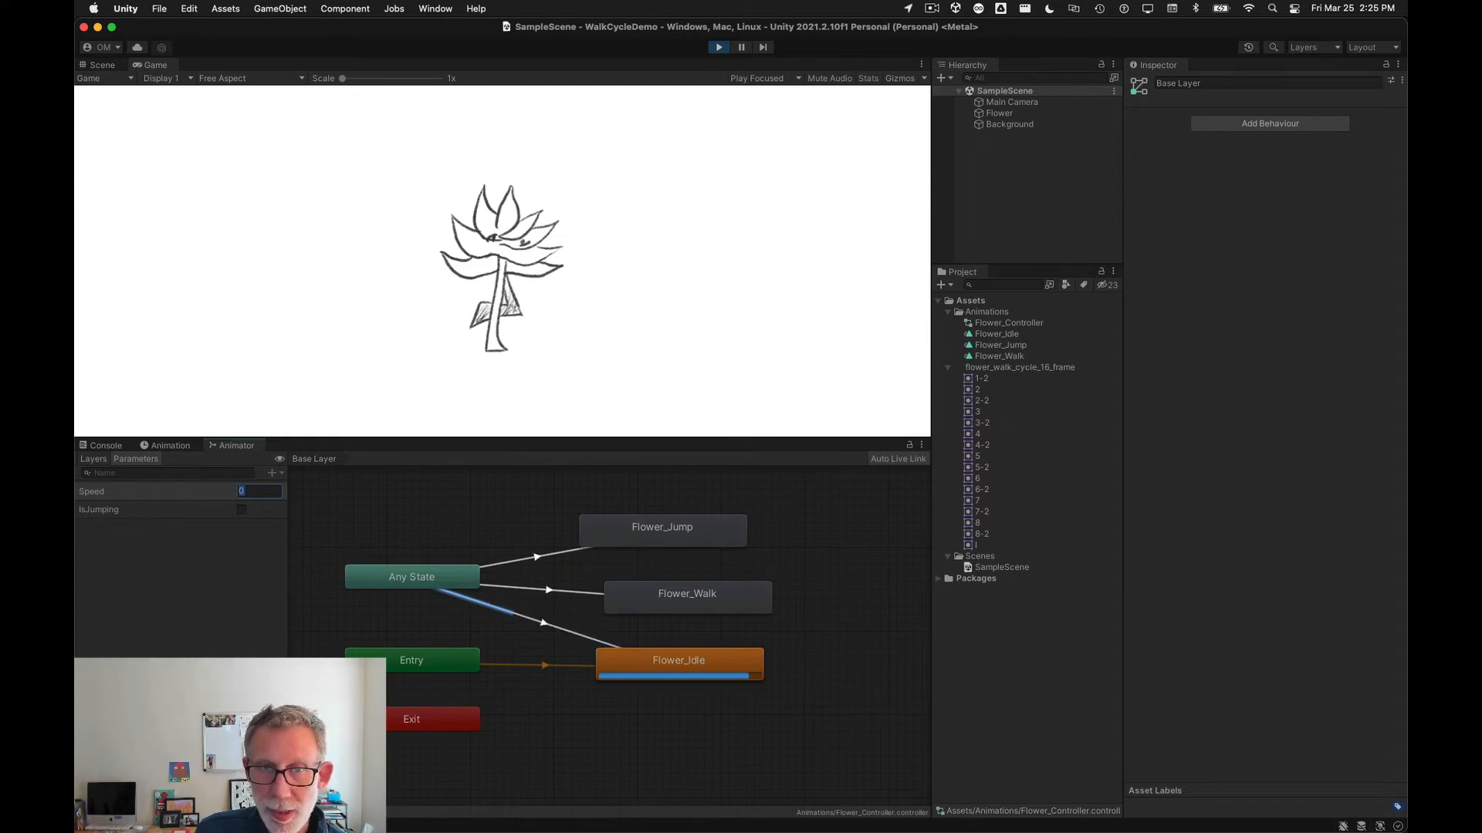
text(1)
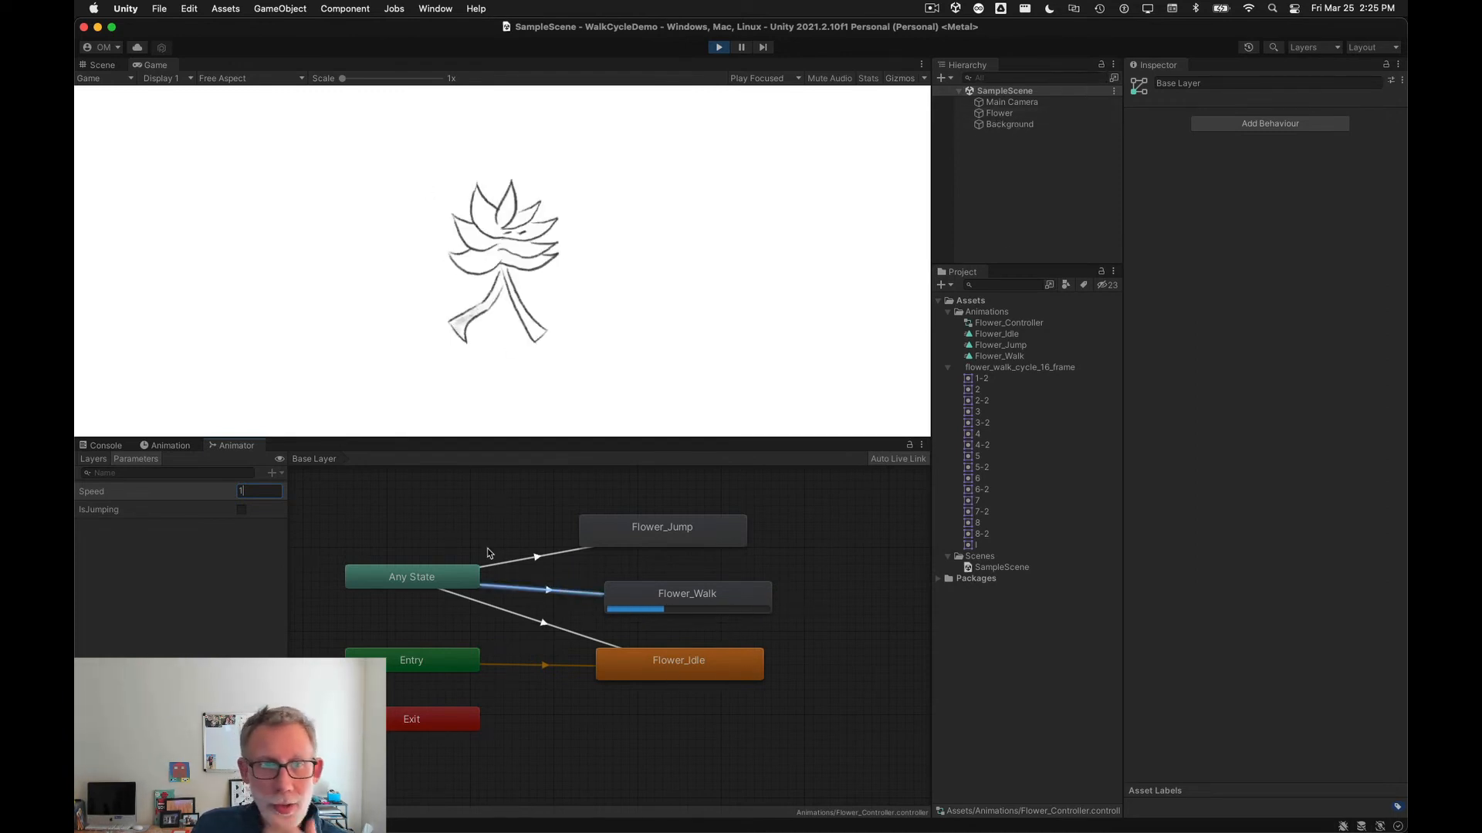
Step: Turn on Has Exit Time for the Any State to Flower_Walk transition
click(546, 592)
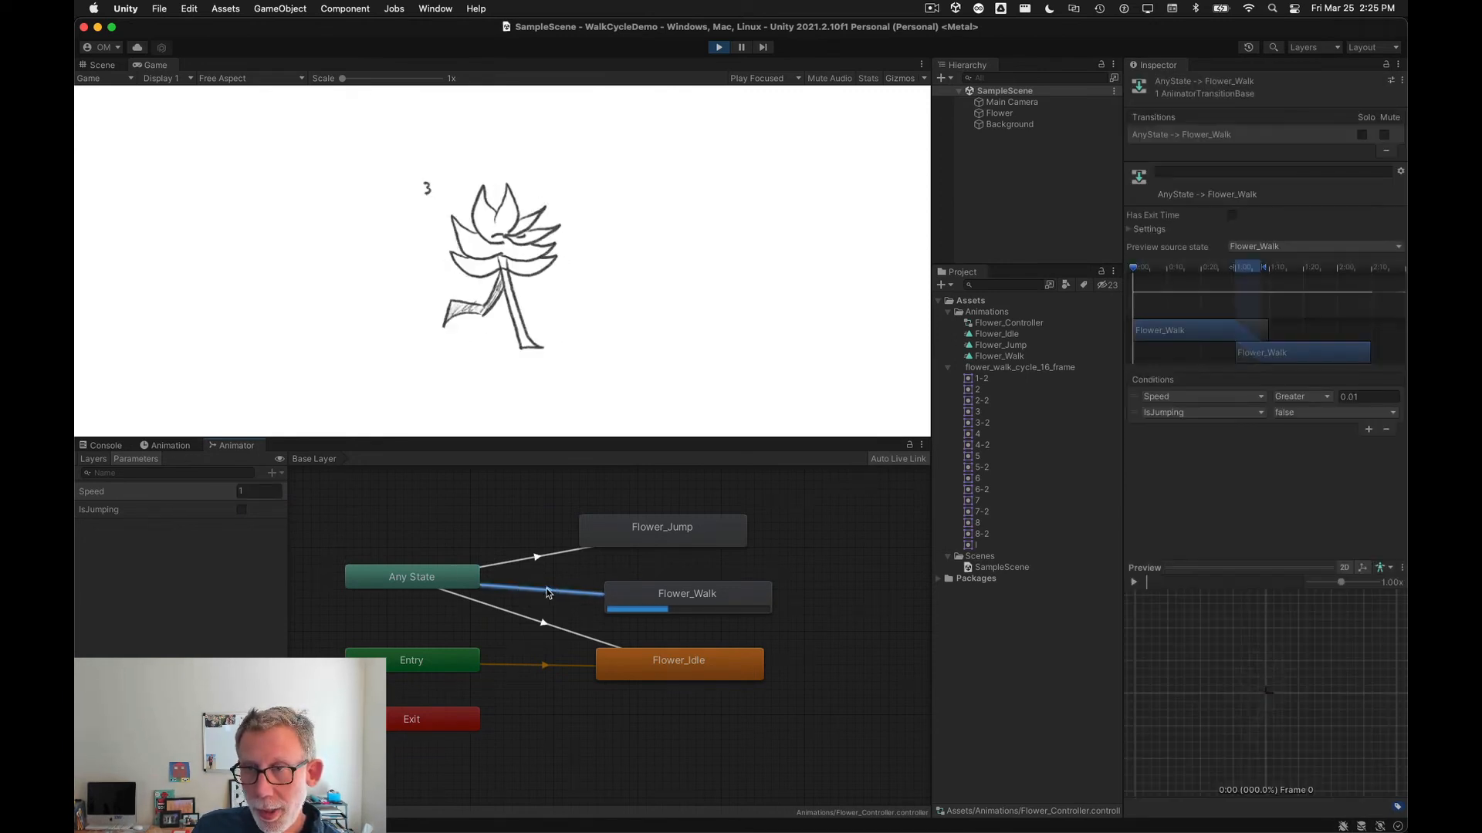
click(1130, 229)
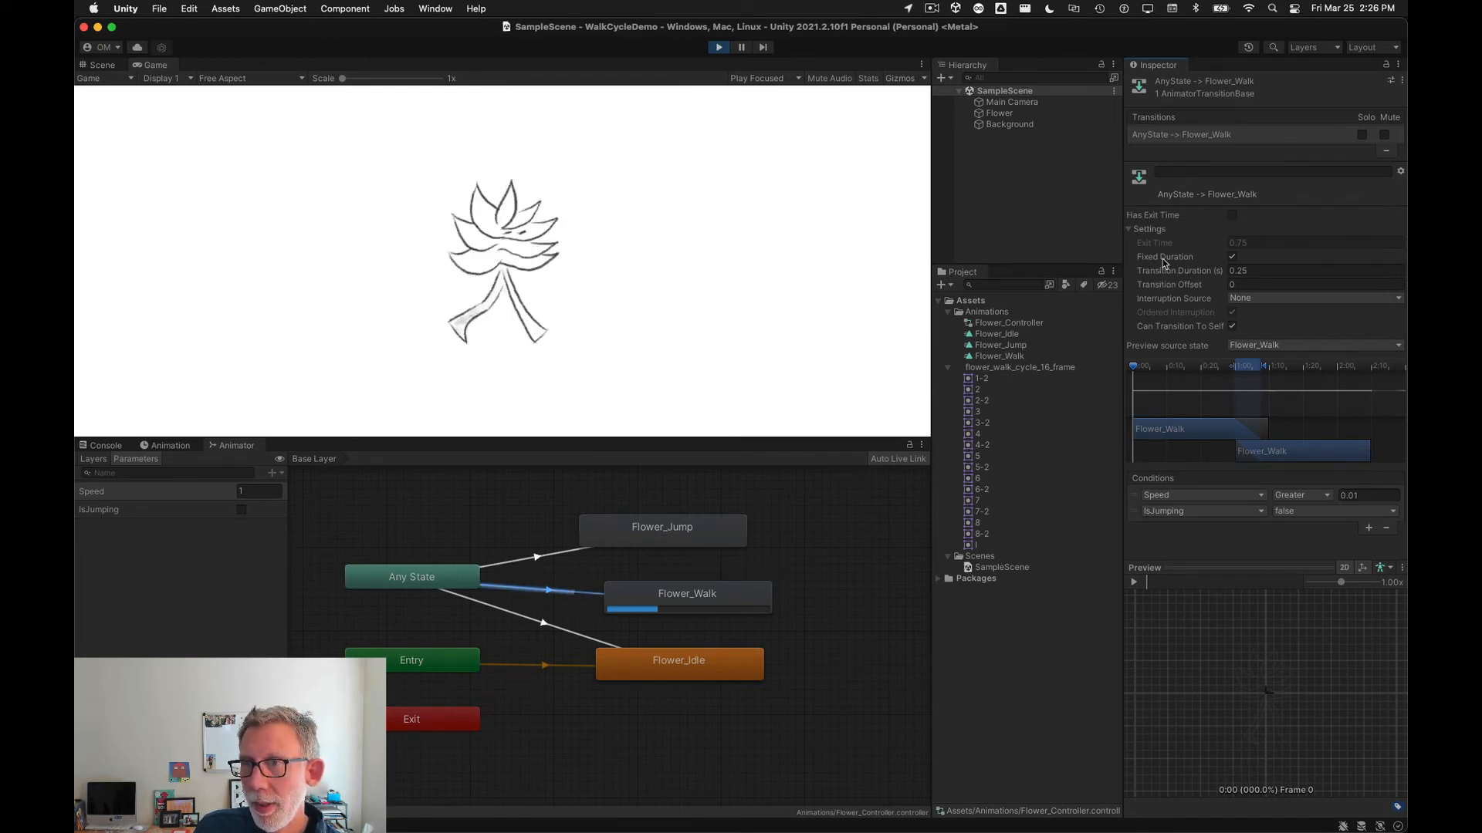
click(1232, 215)
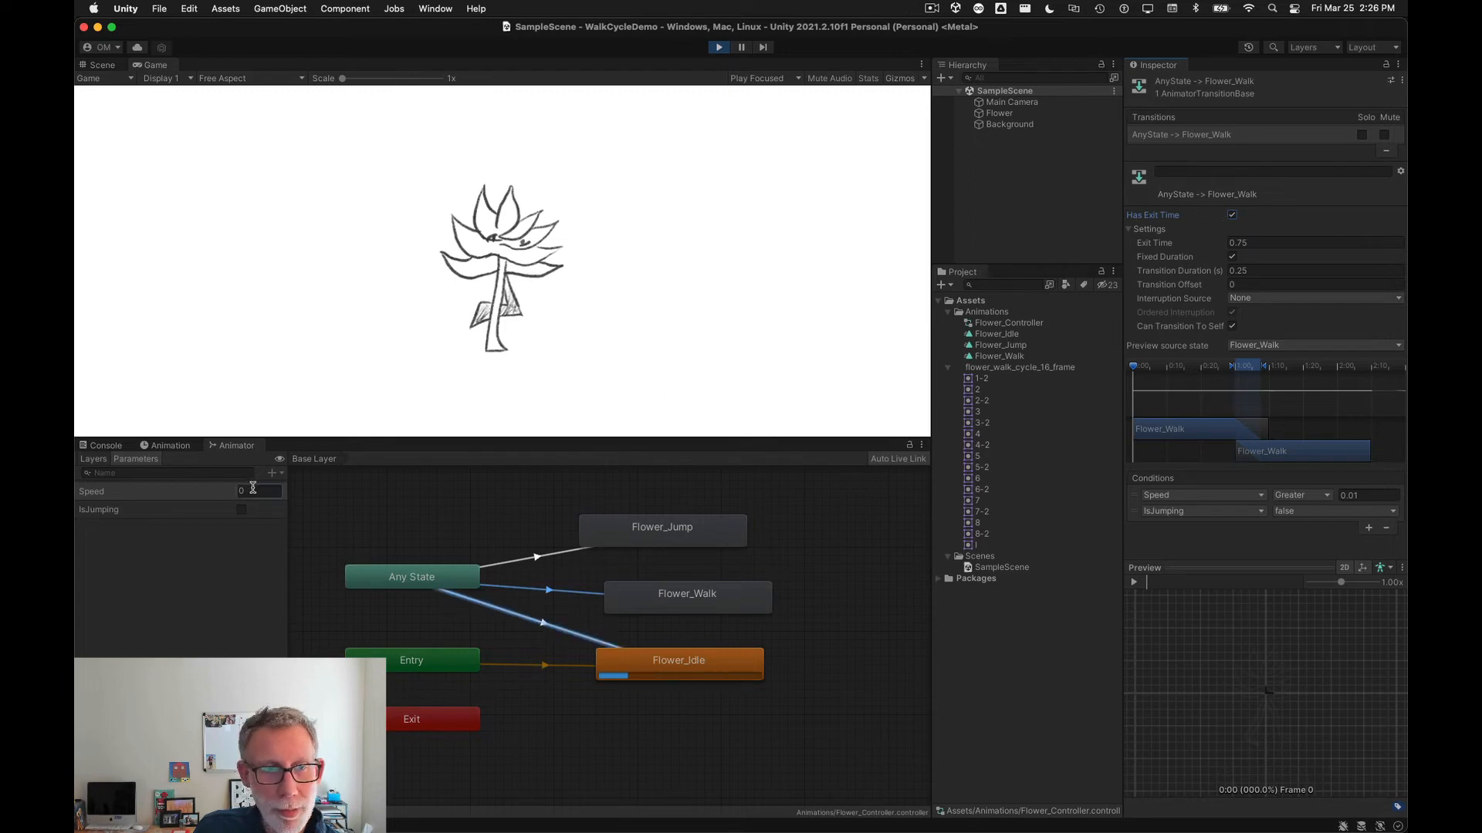
Step: Set Speed to 1 again and toggle Has Exit Time on the Flower_Walk transition
drag(256, 491, 229, 496)
text(1)
key(Tab)
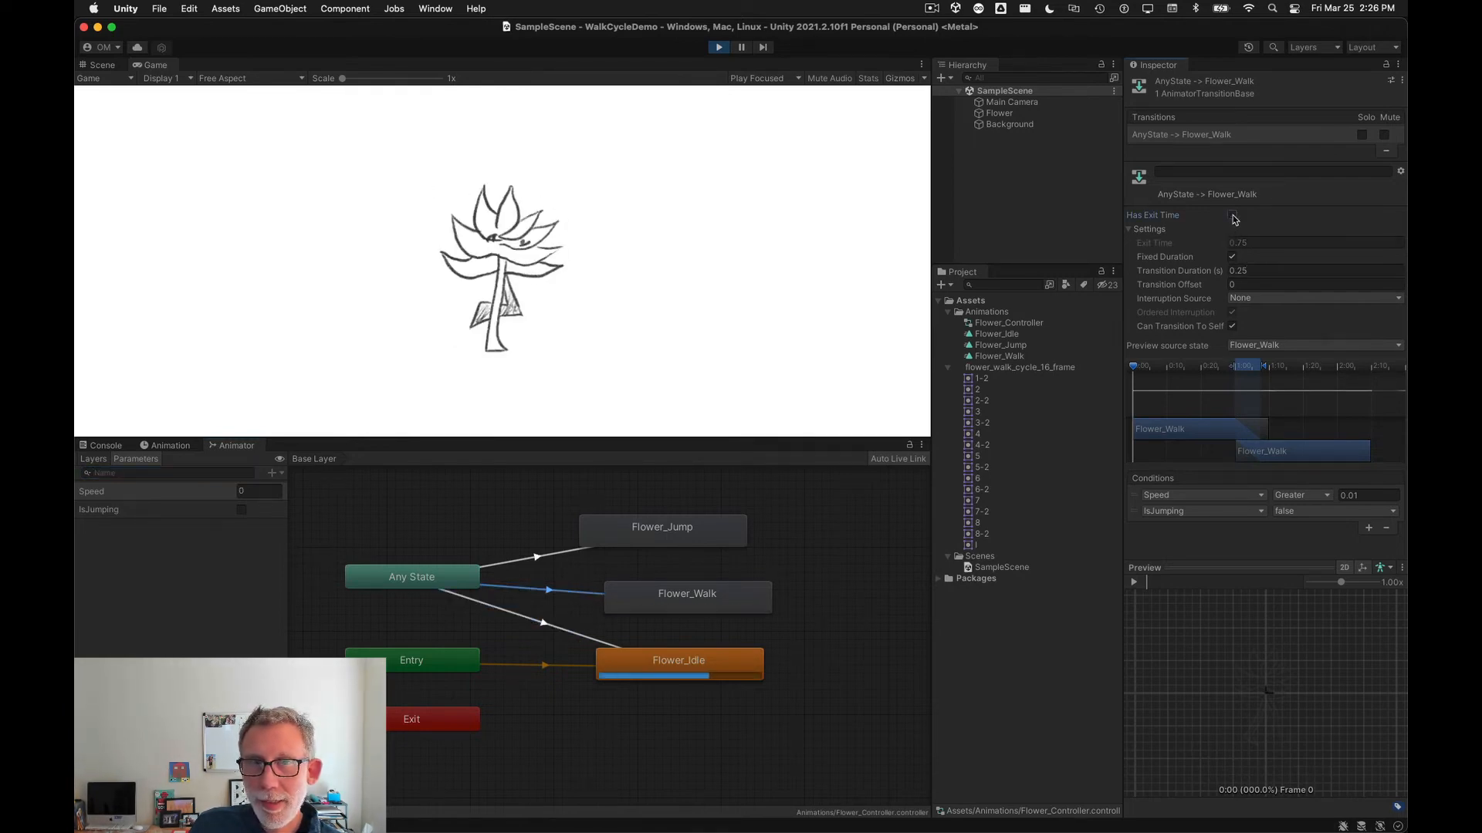
click(1231, 216)
Step: Set Speed to 1 once more to test the walk, and exit Play mode
click(259, 491)
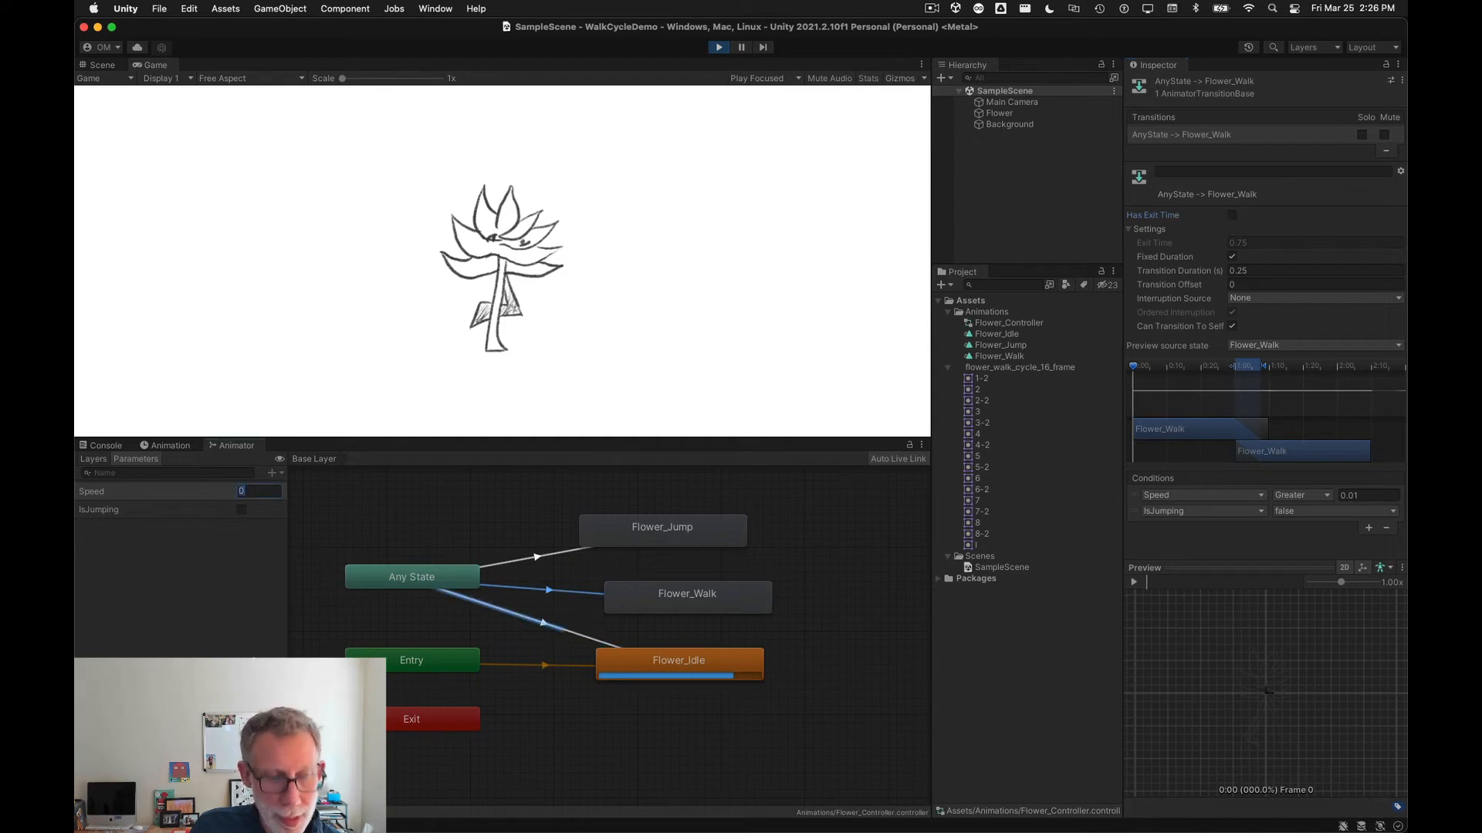
text(1)
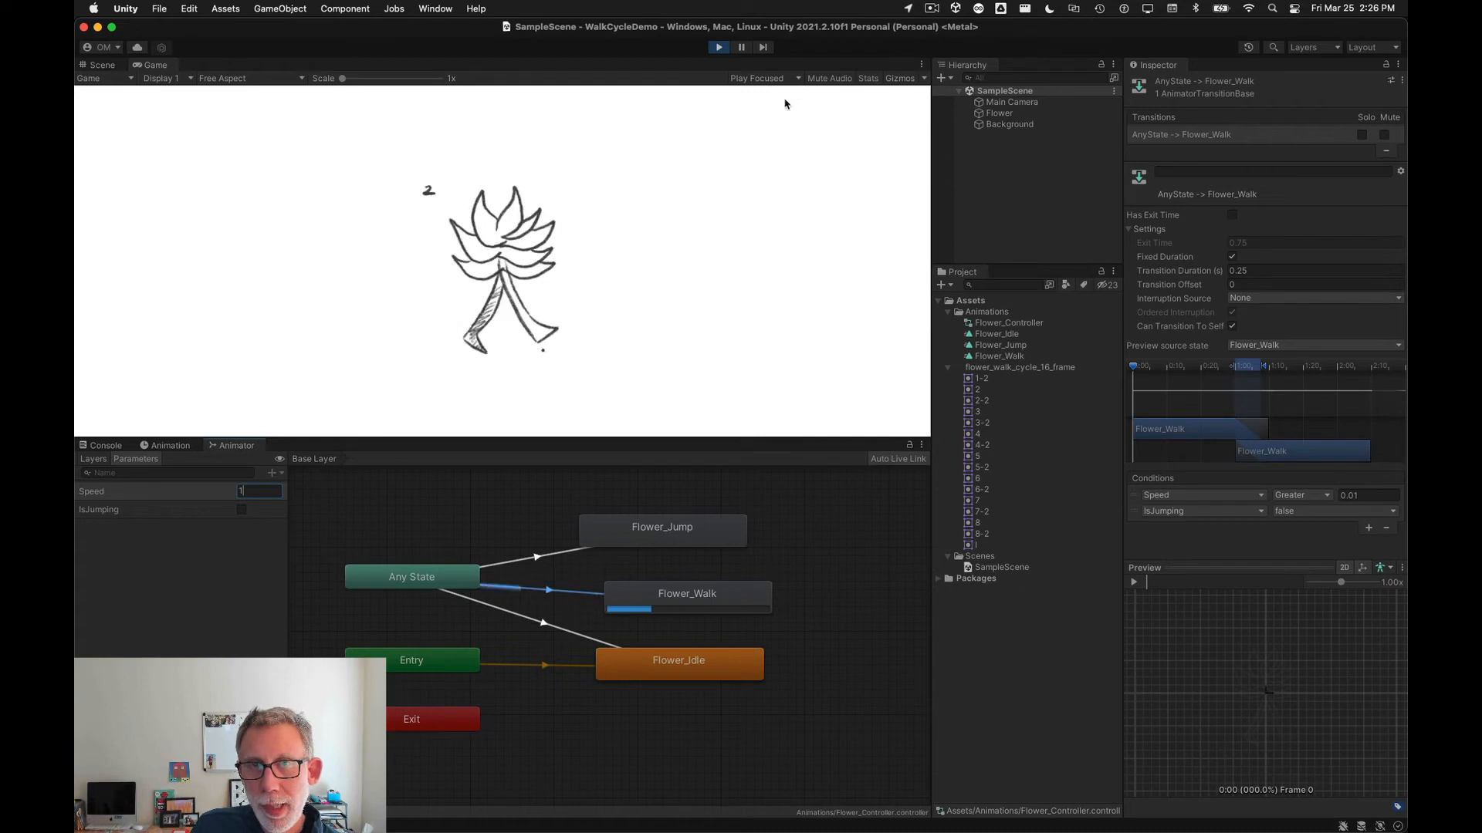
click(716, 48)
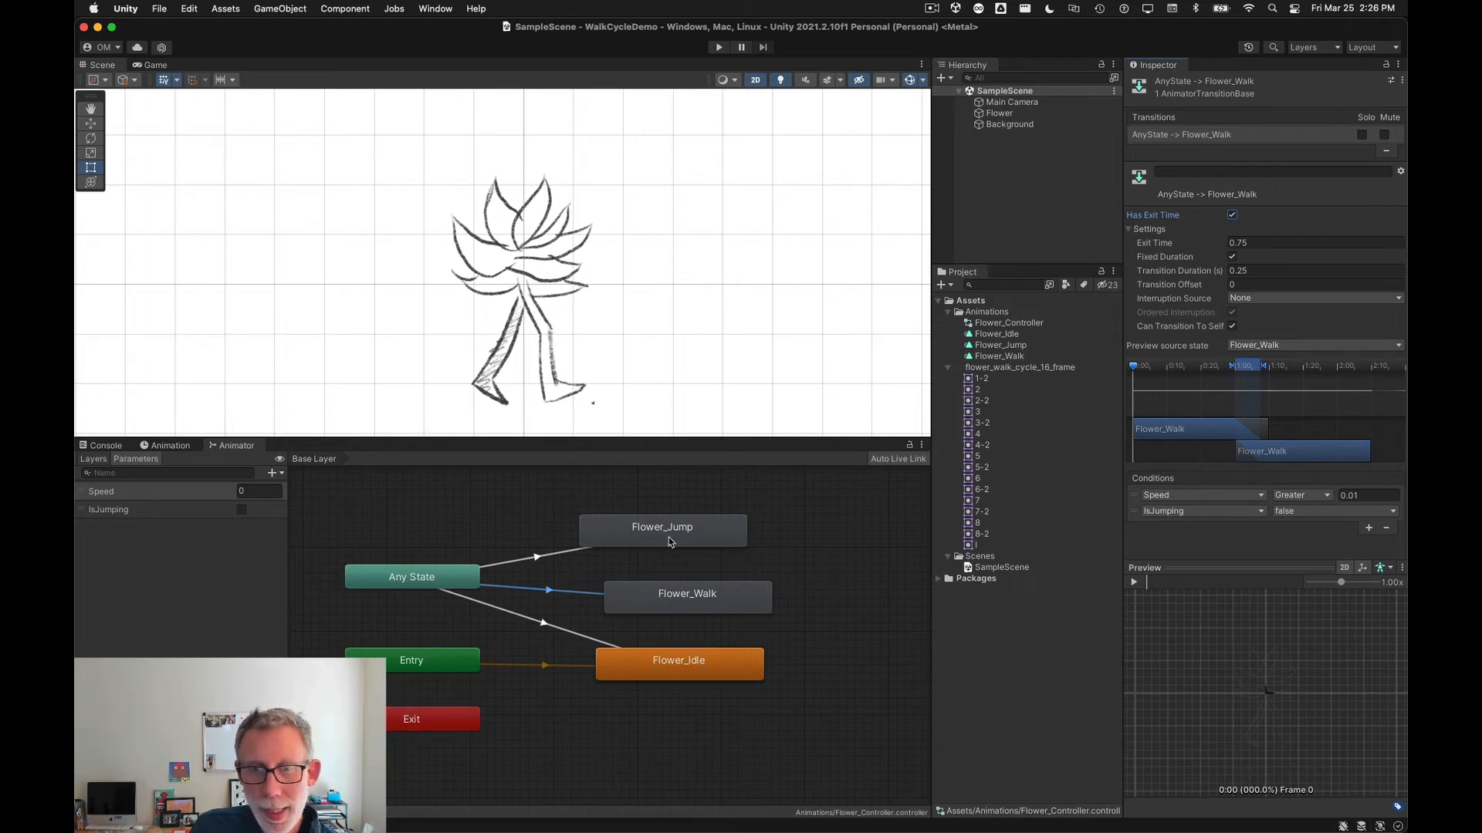
Step: Set the transition duration of the Any State to Flower_Jump transition to 0
click(550, 560)
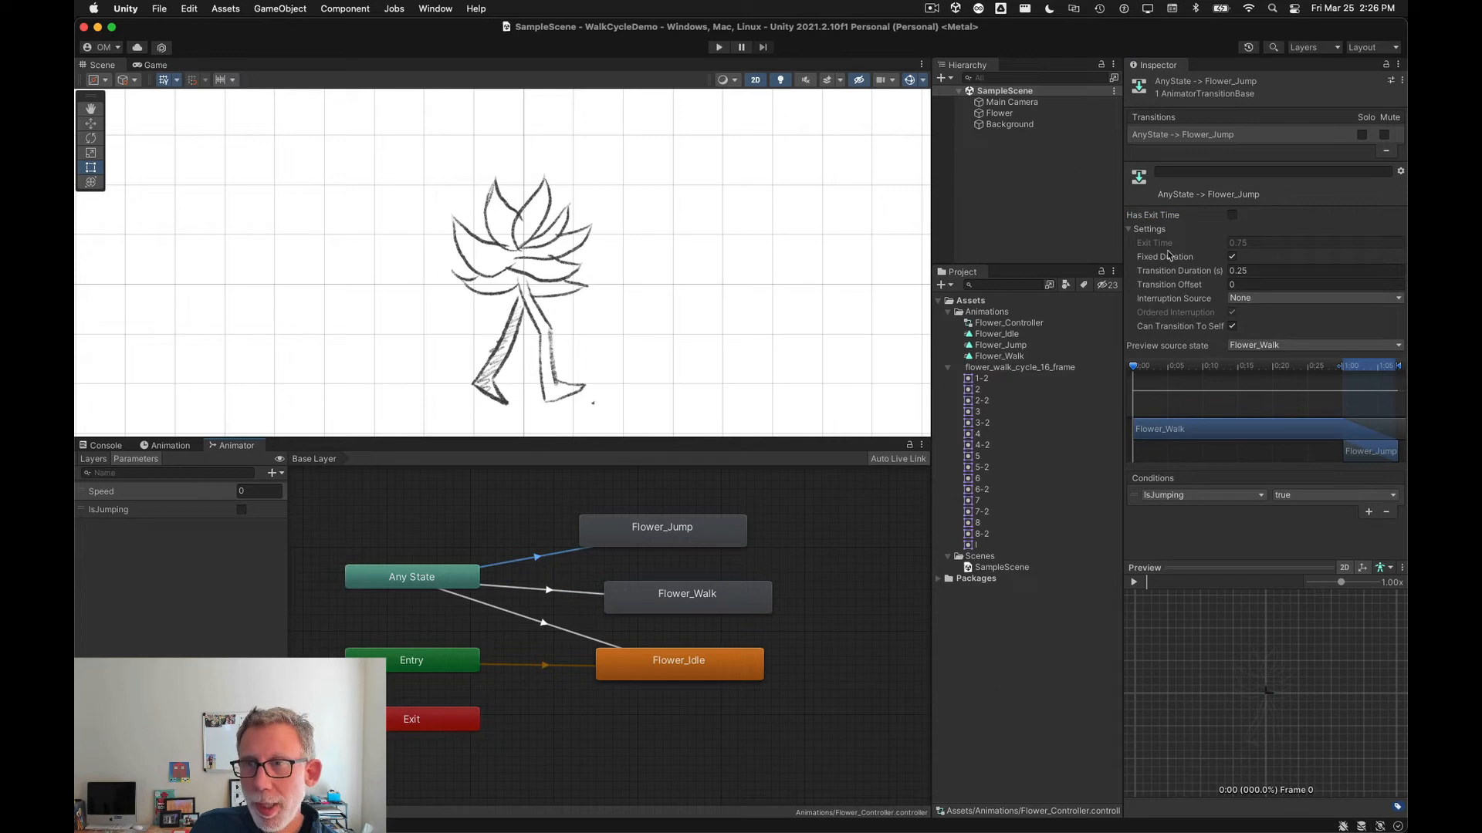
click(1196, 271)
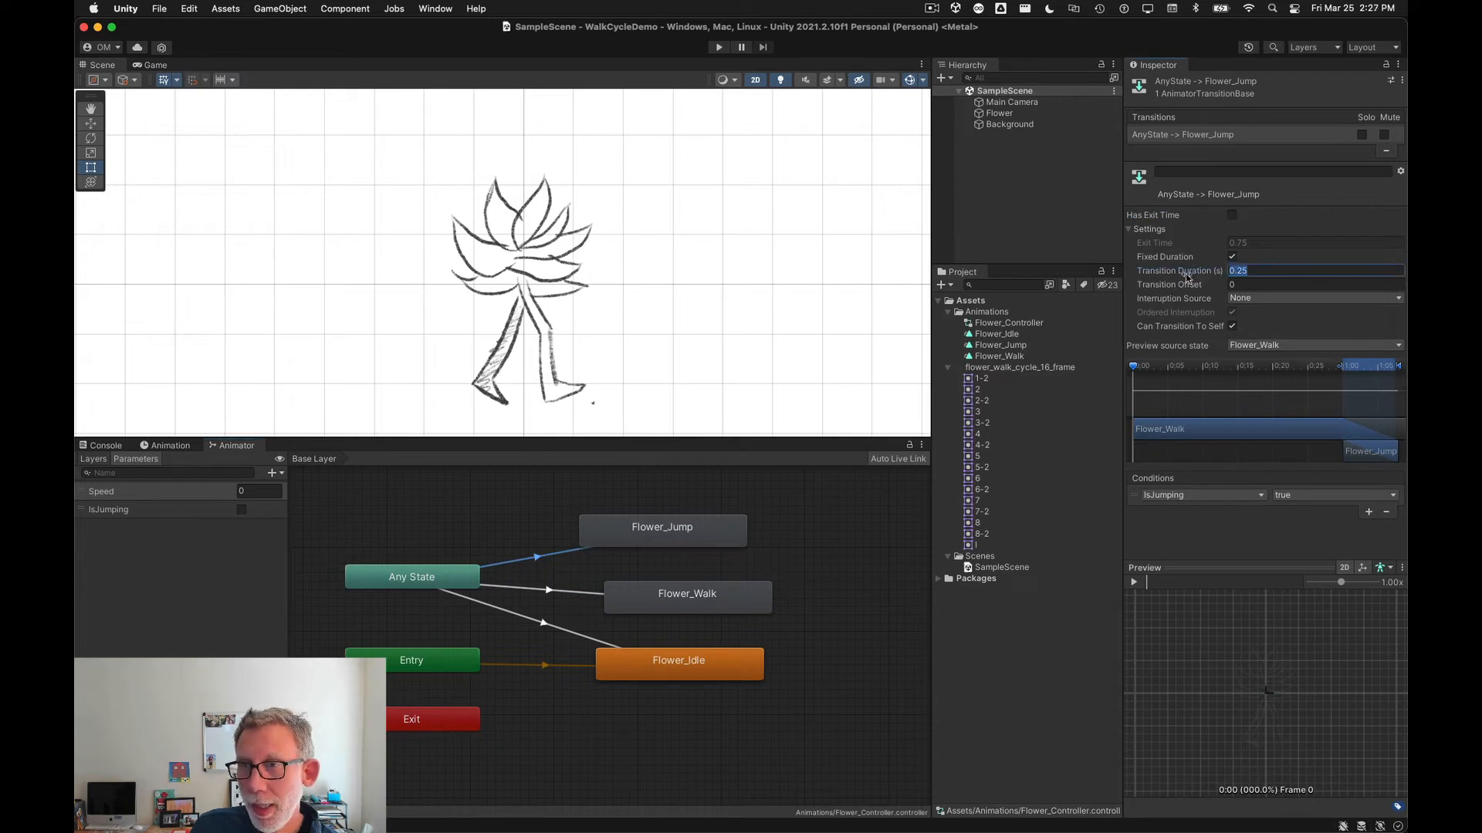
text(0)
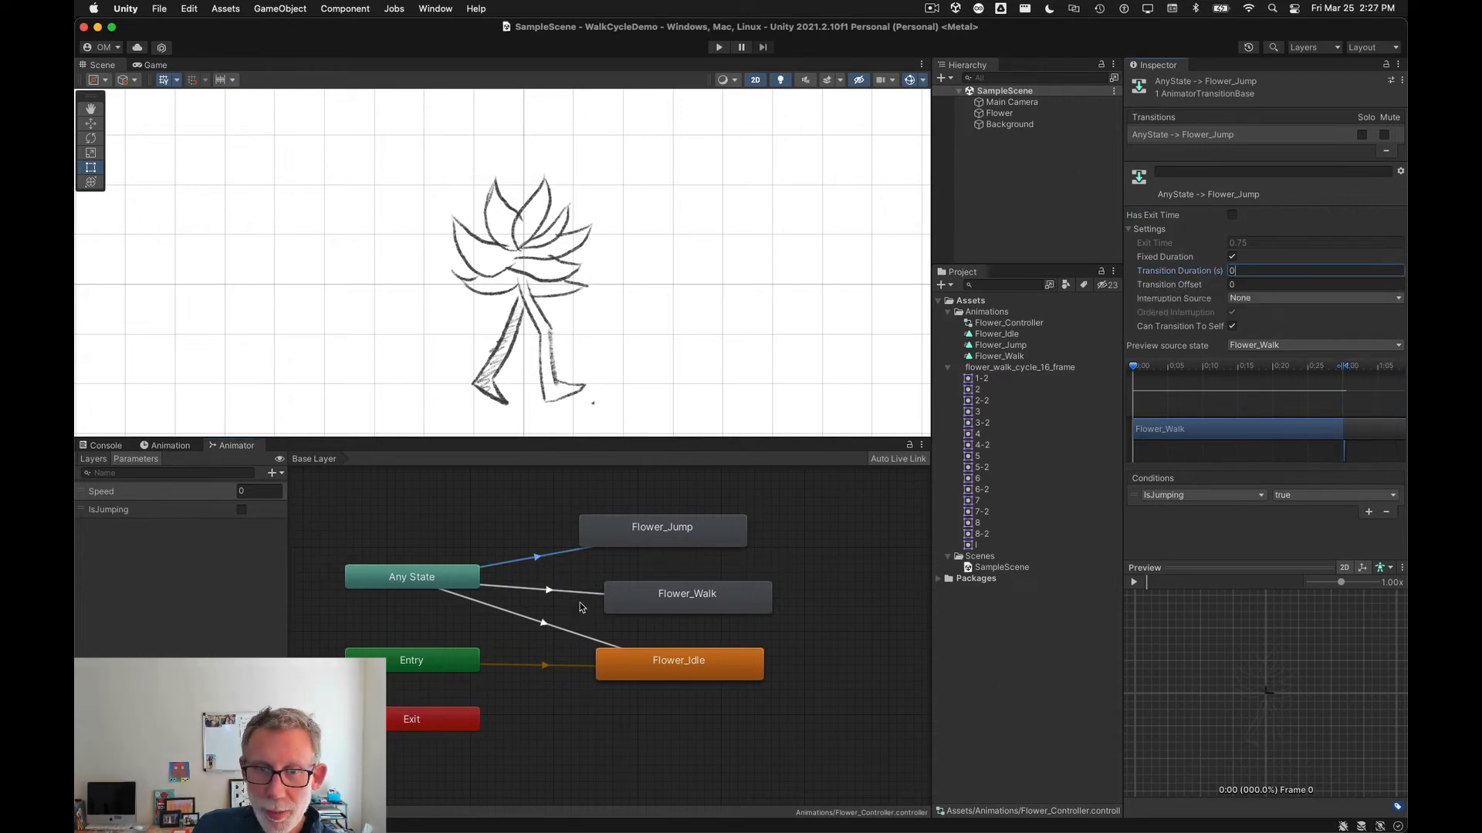
Step: Set the transition duration of the Any State to Flower_Walk transition to 0
click(557, 591)
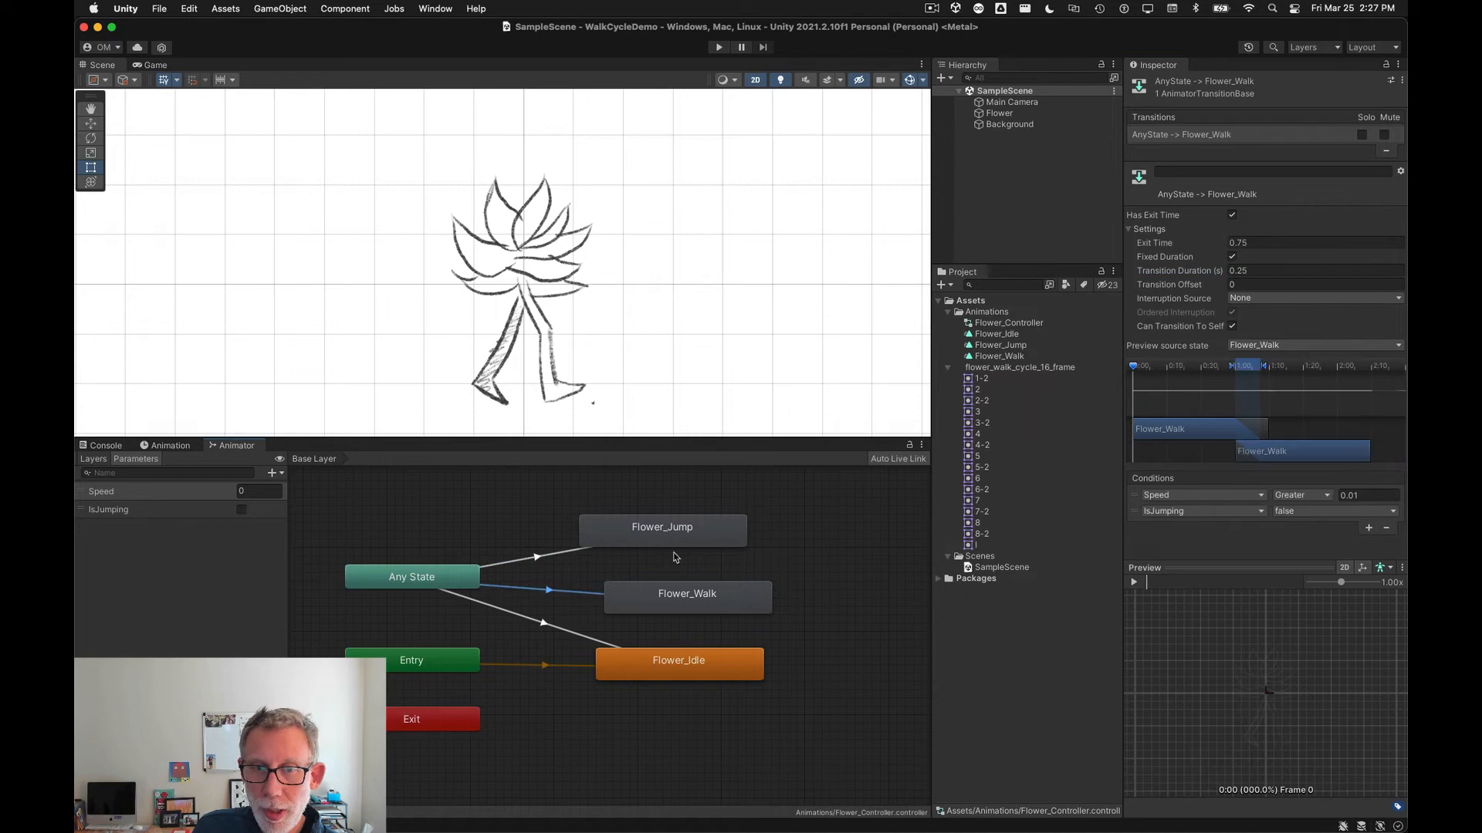
click(1248, 271)
text(0)
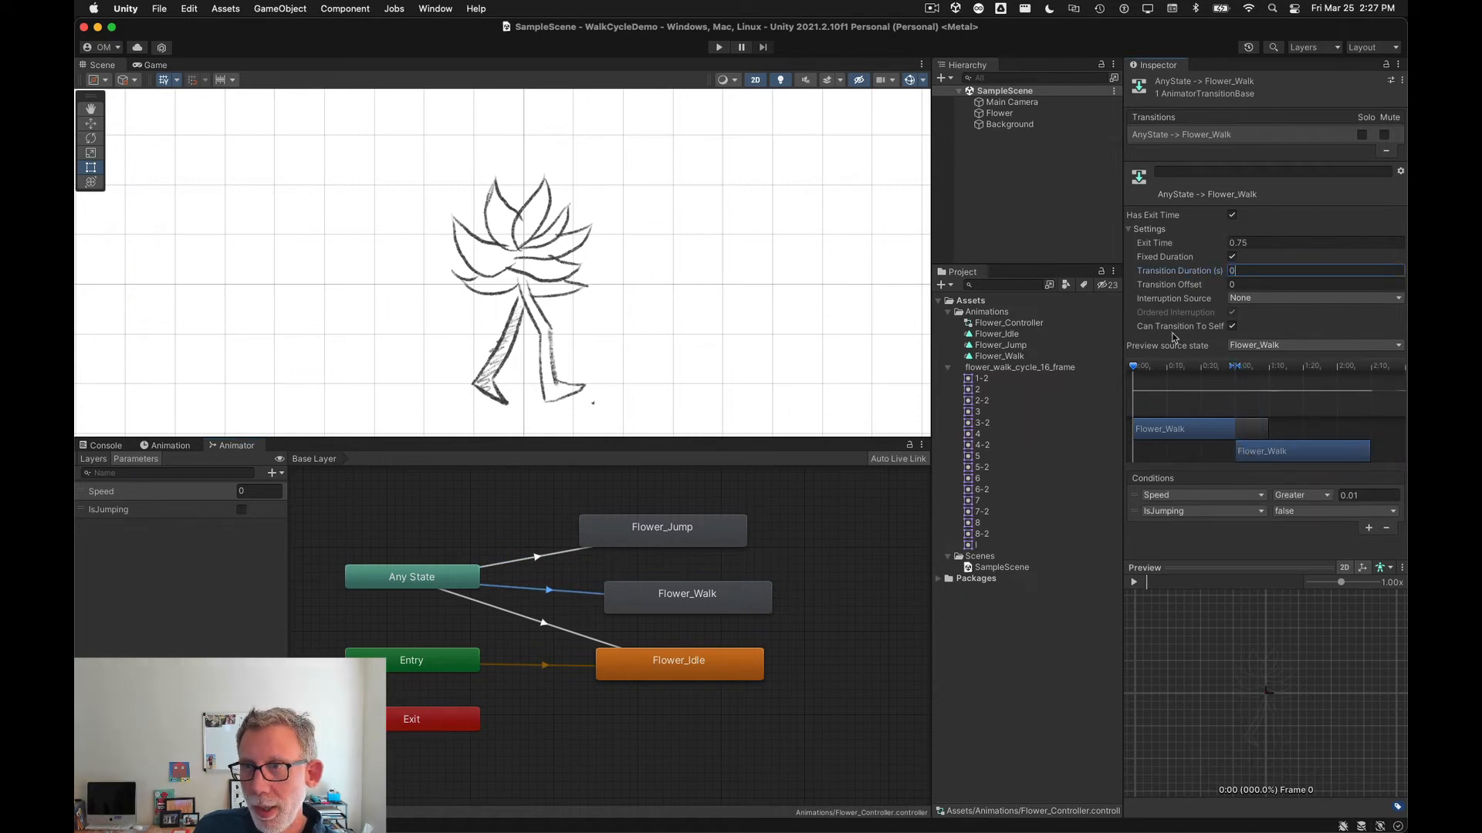
Step: Set the transition duration of the Any State to Flower_Idle transition to 0
click(548, 627)
click(1175, 271)
text(0)
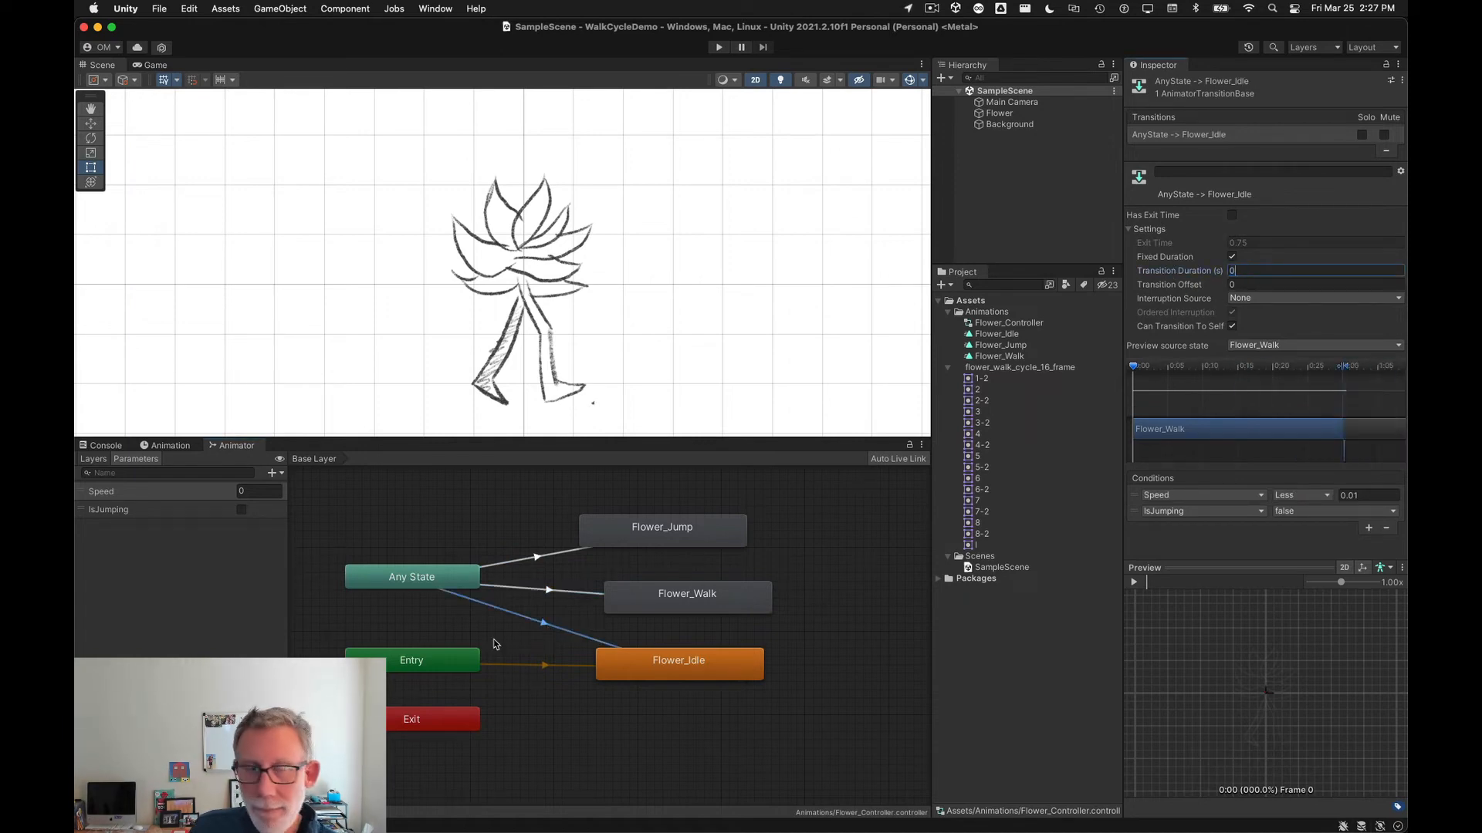
click(236, 620)
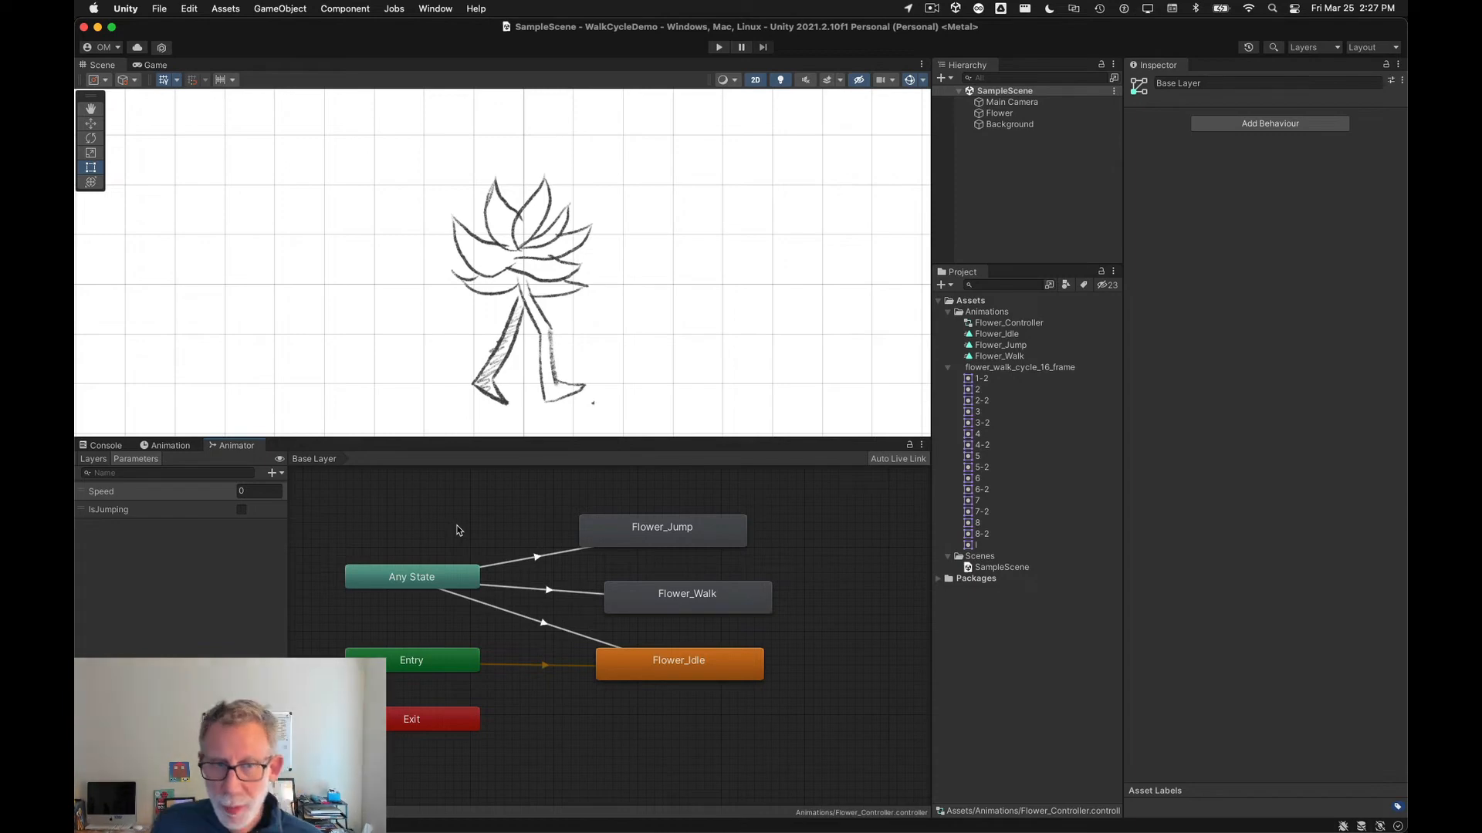
Step: Switch to the lesson slides and review the checklist item about connecting animations to states in the Animator
key(super+Tab)
click(601, 556)
drag(466, 583, 807, 576)
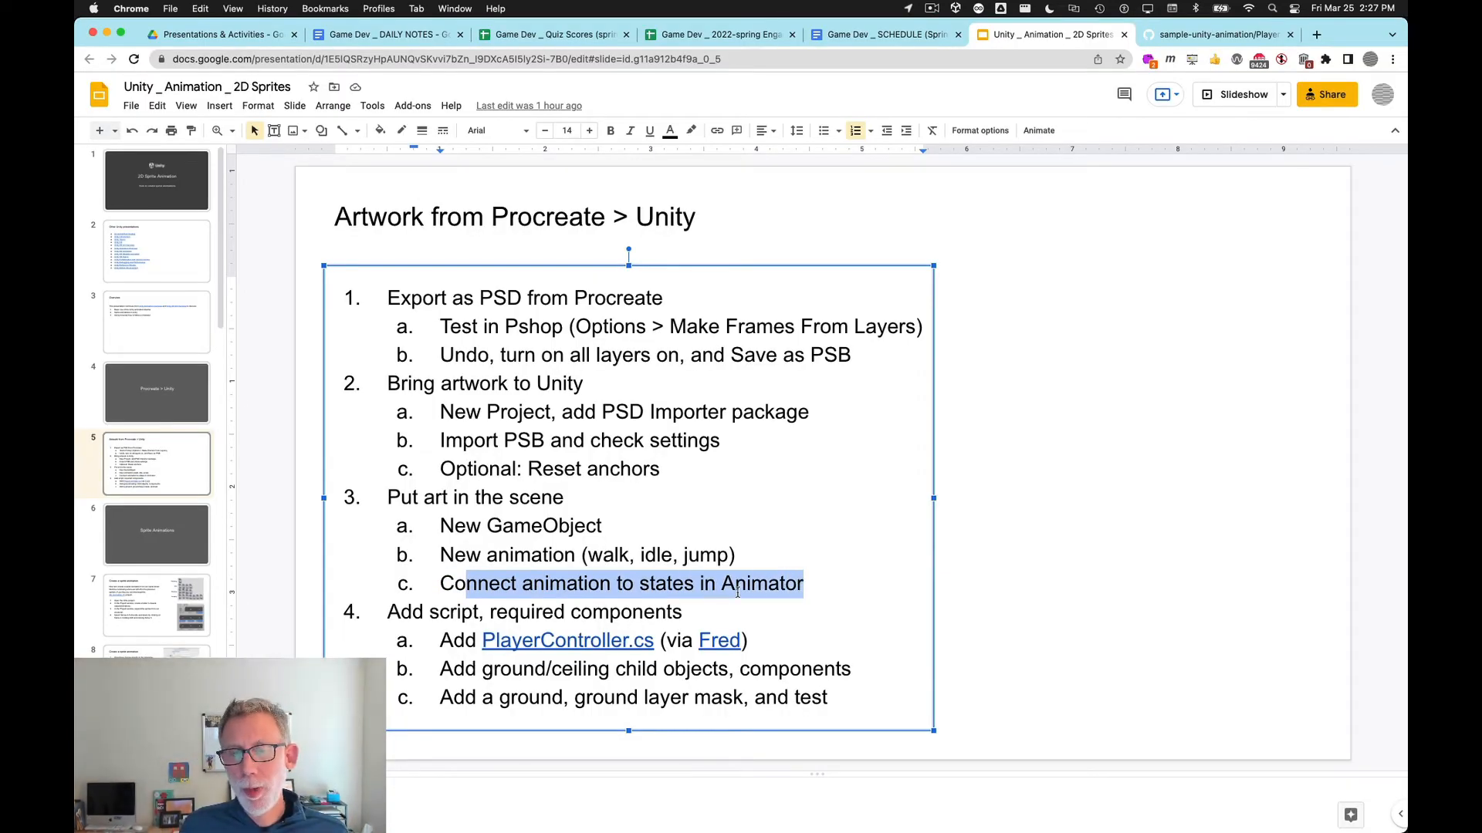
click(515, 584)
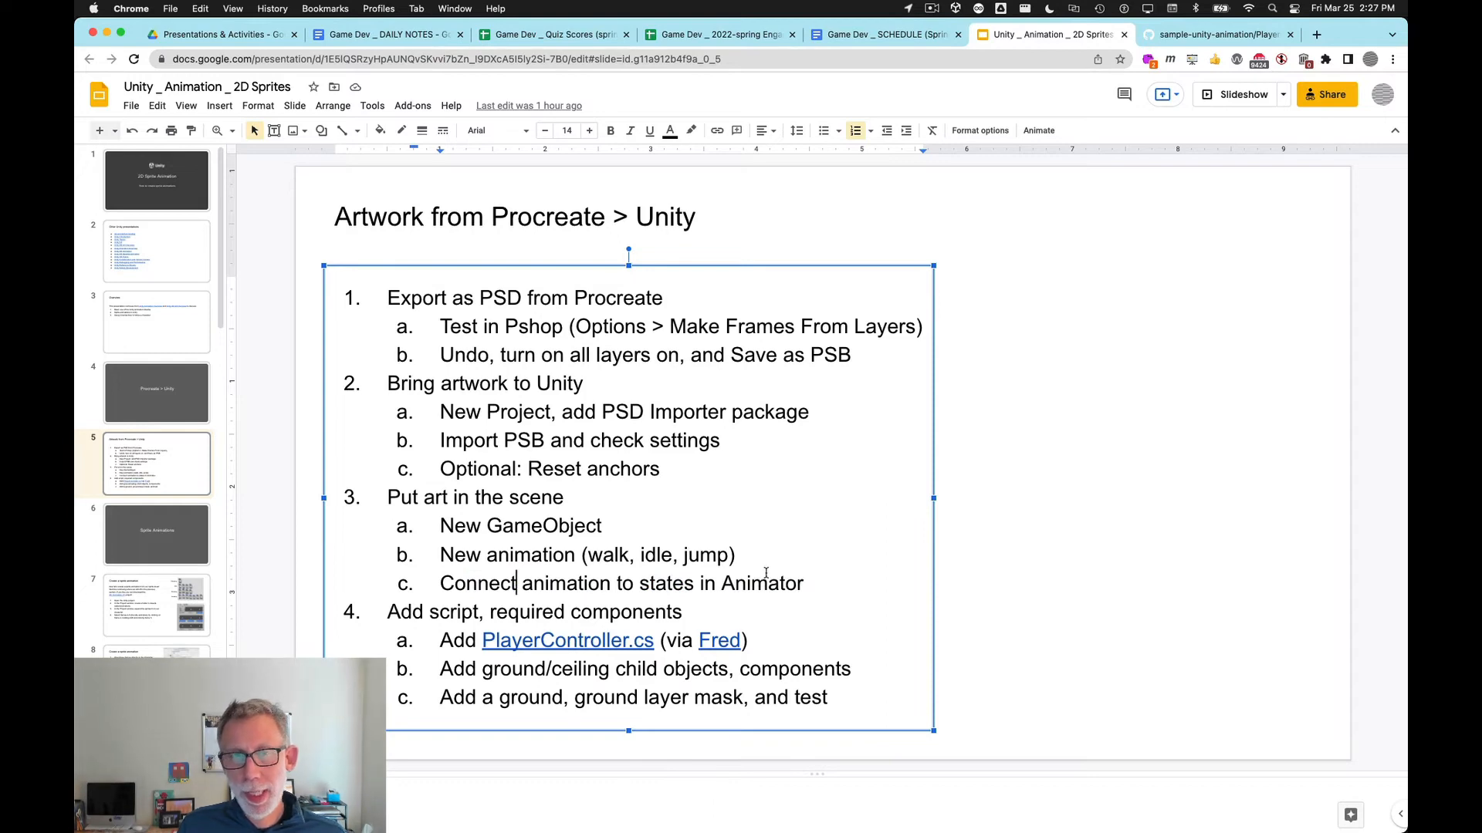
key(super+Tab)
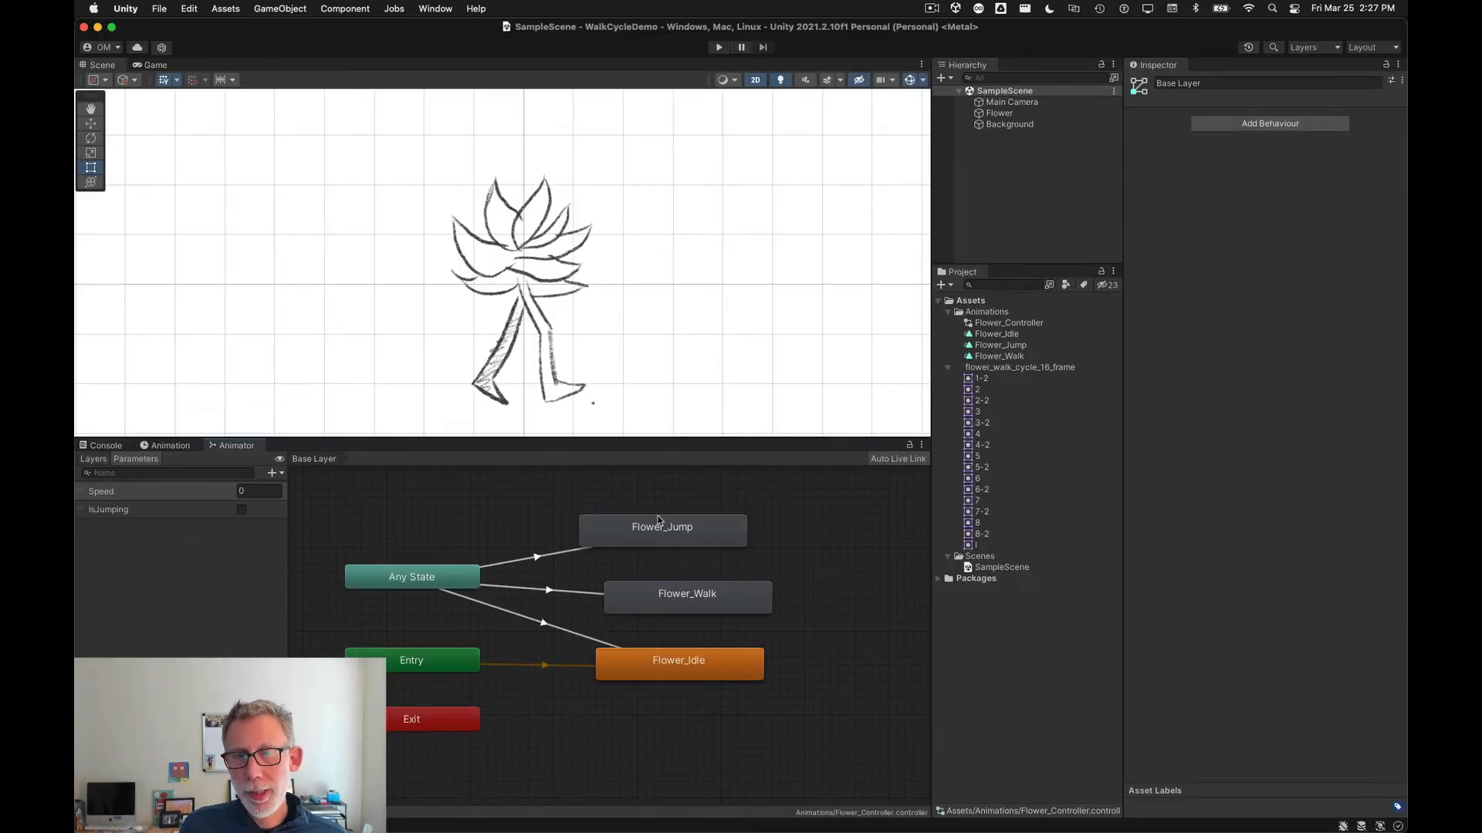
Step: Inspect each of the three Any State transitions to Flower_Jump, Flower_Walk and Flower_Idle
click(543, 557)
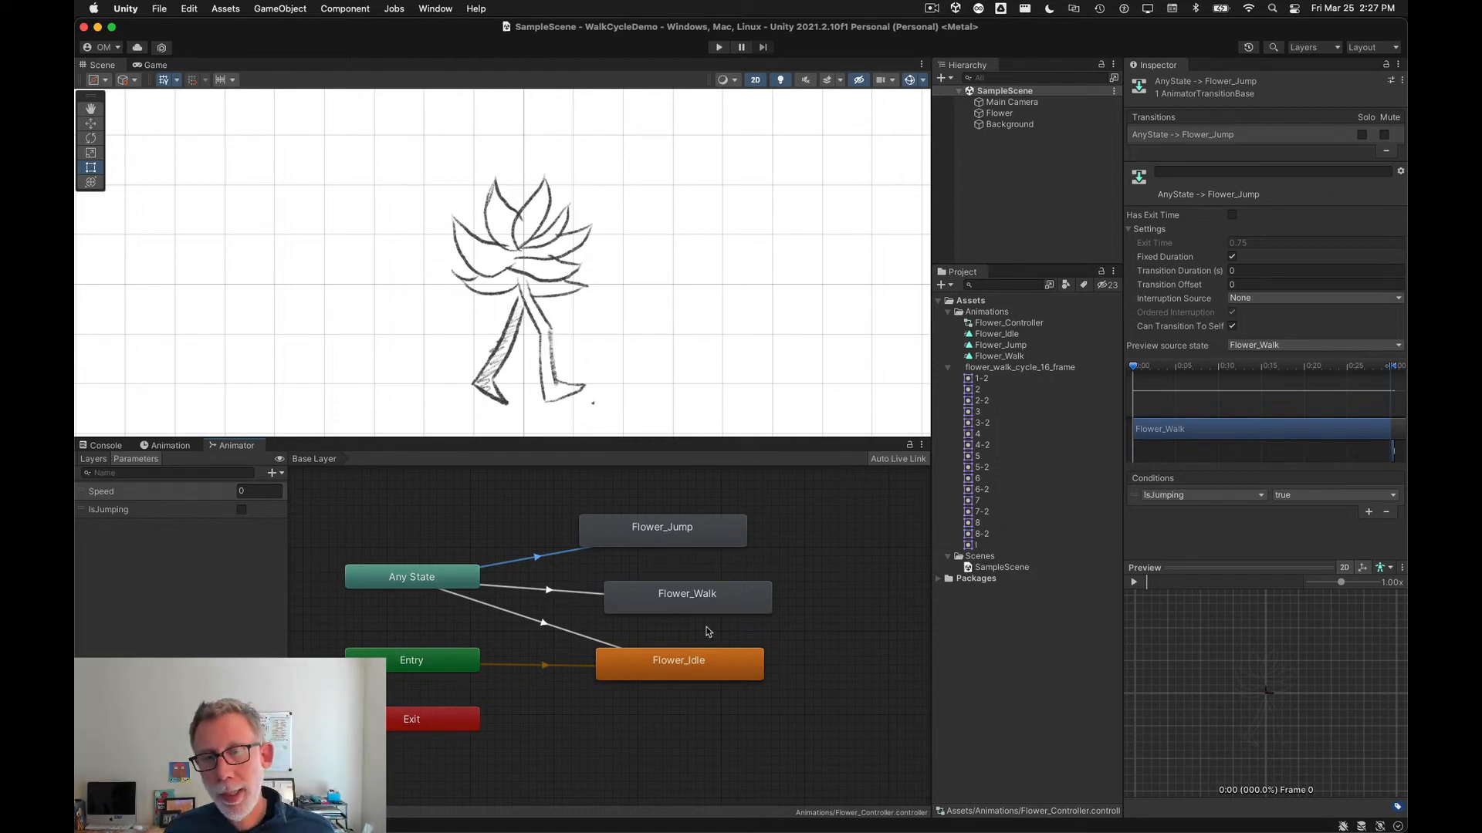
click(547, 591)
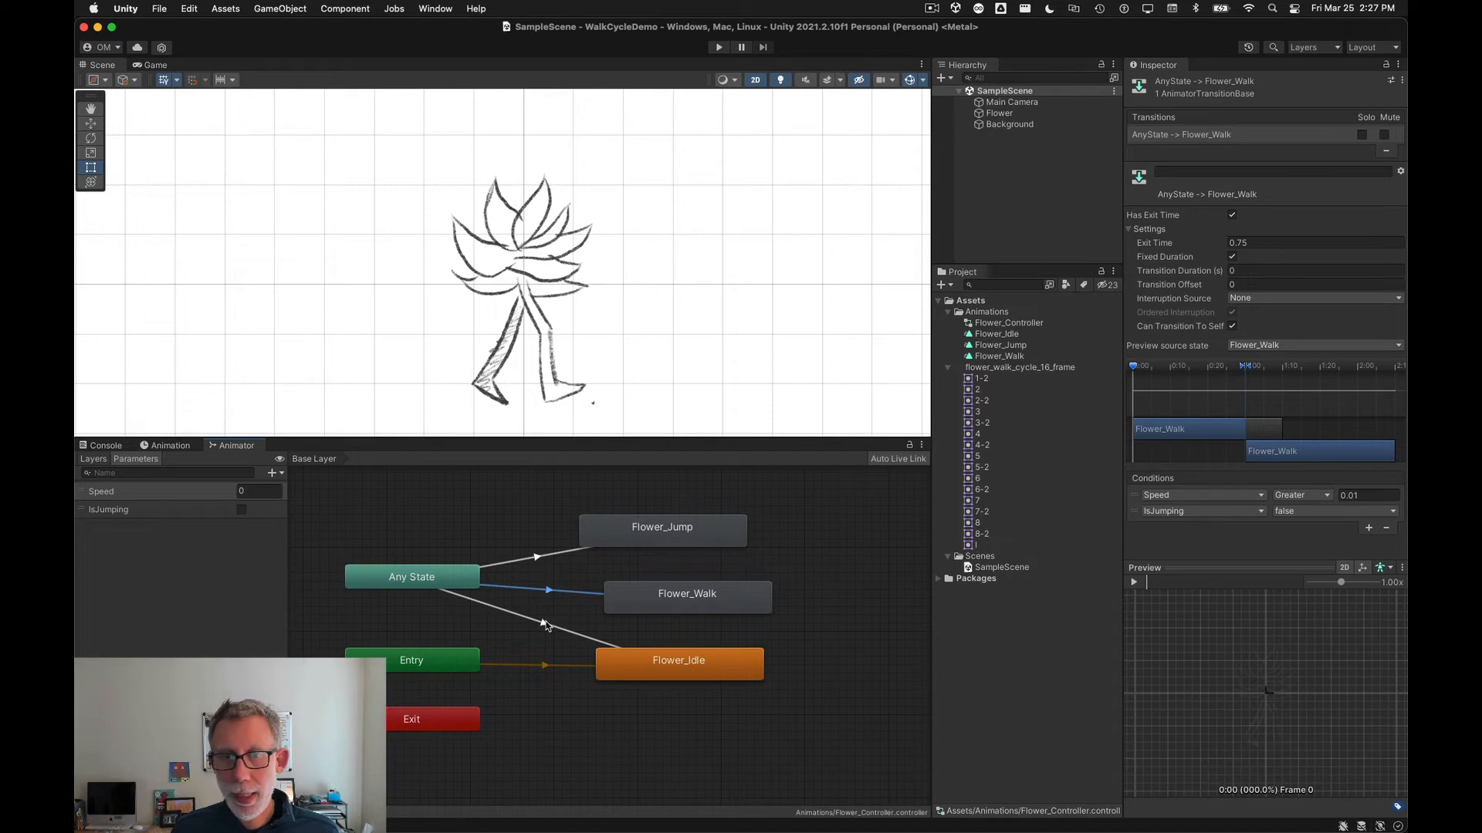
click(545, 624)
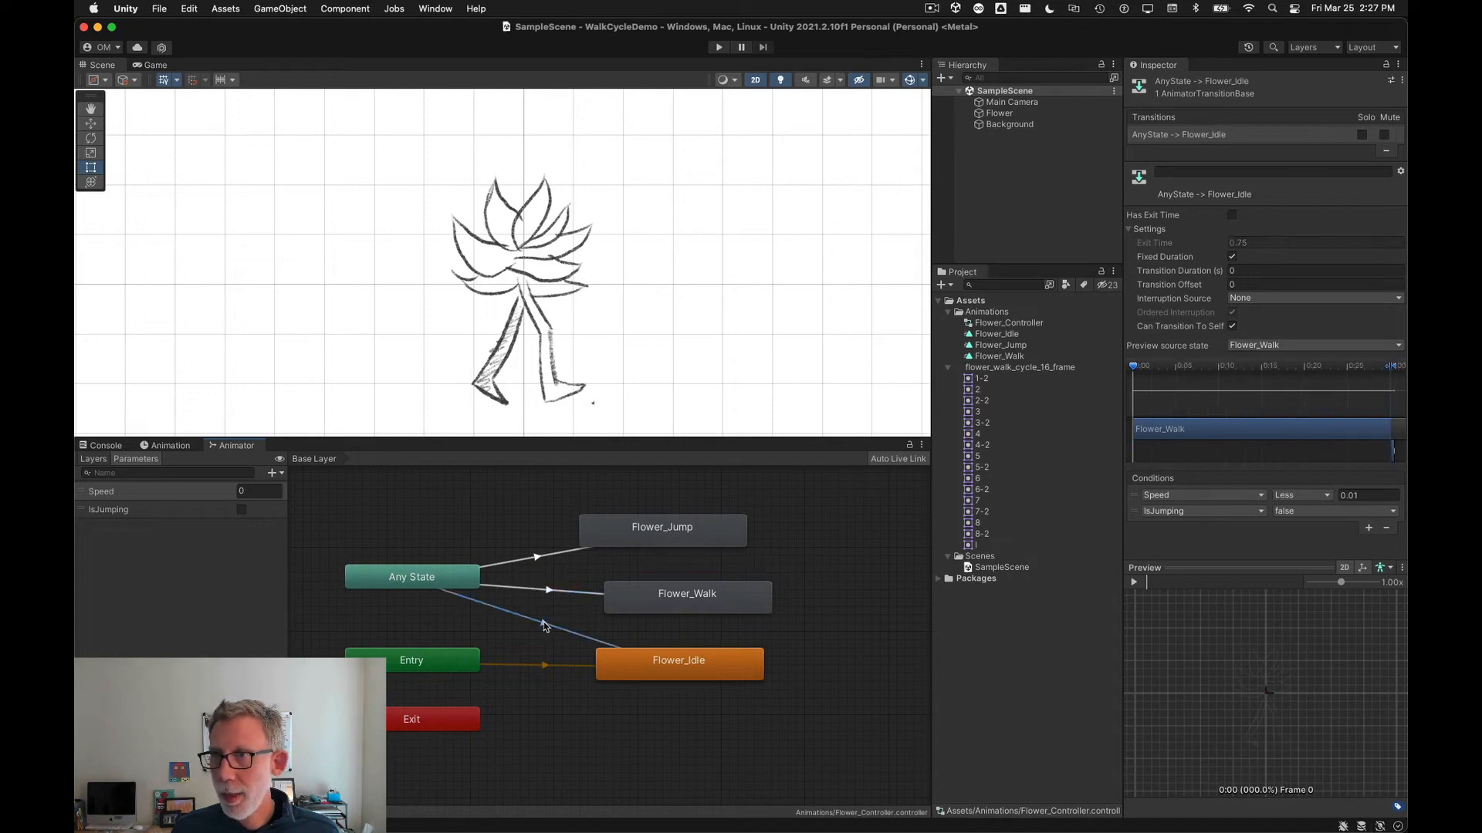
click(191, 602)
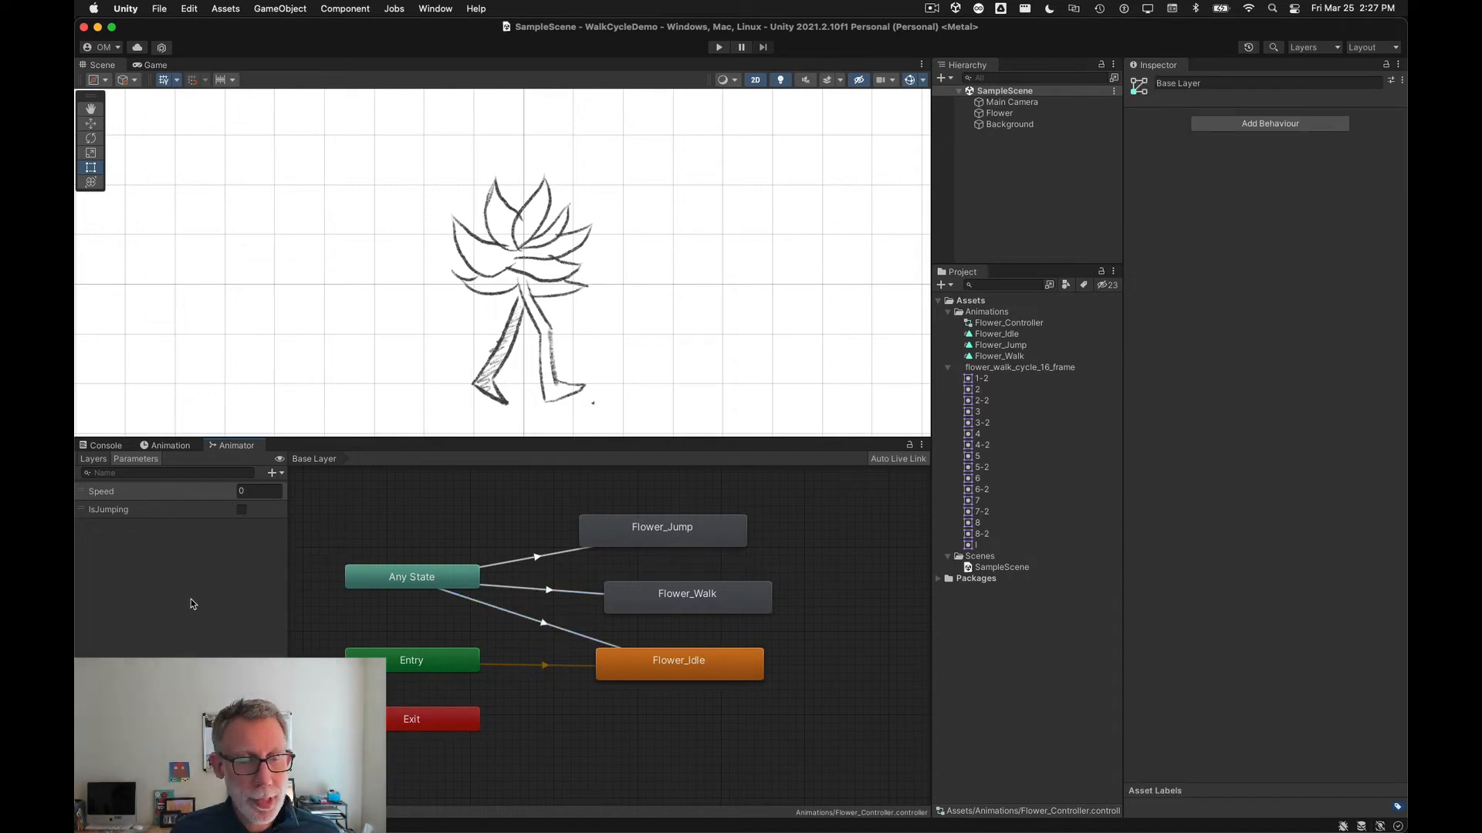
Step: Open the linked PlayerController.cs script page on GitHub from the slides and browse its code
key(super+Tab)
drag(389, 612, 695, 619)
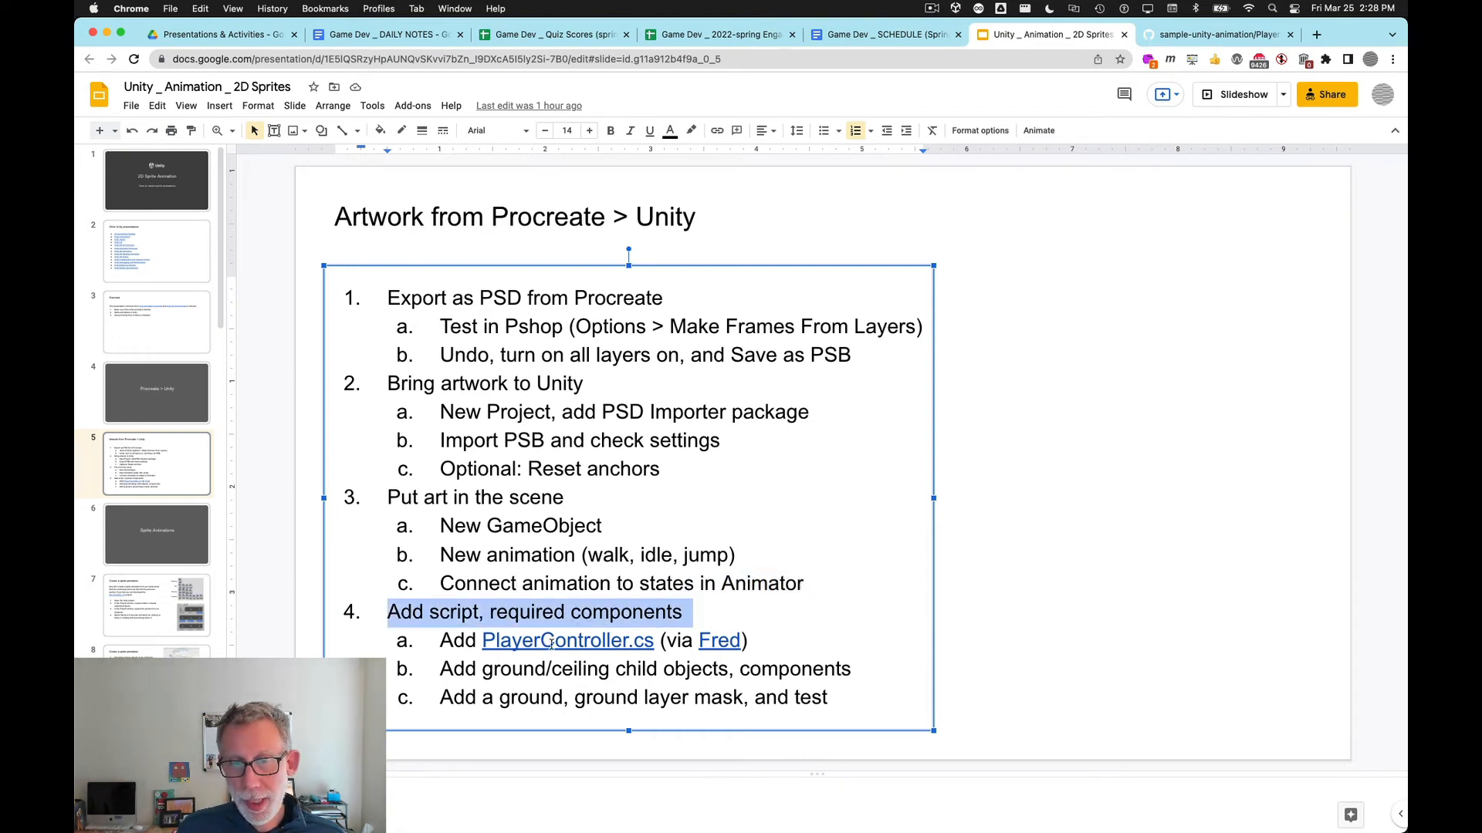
click(583, 641)
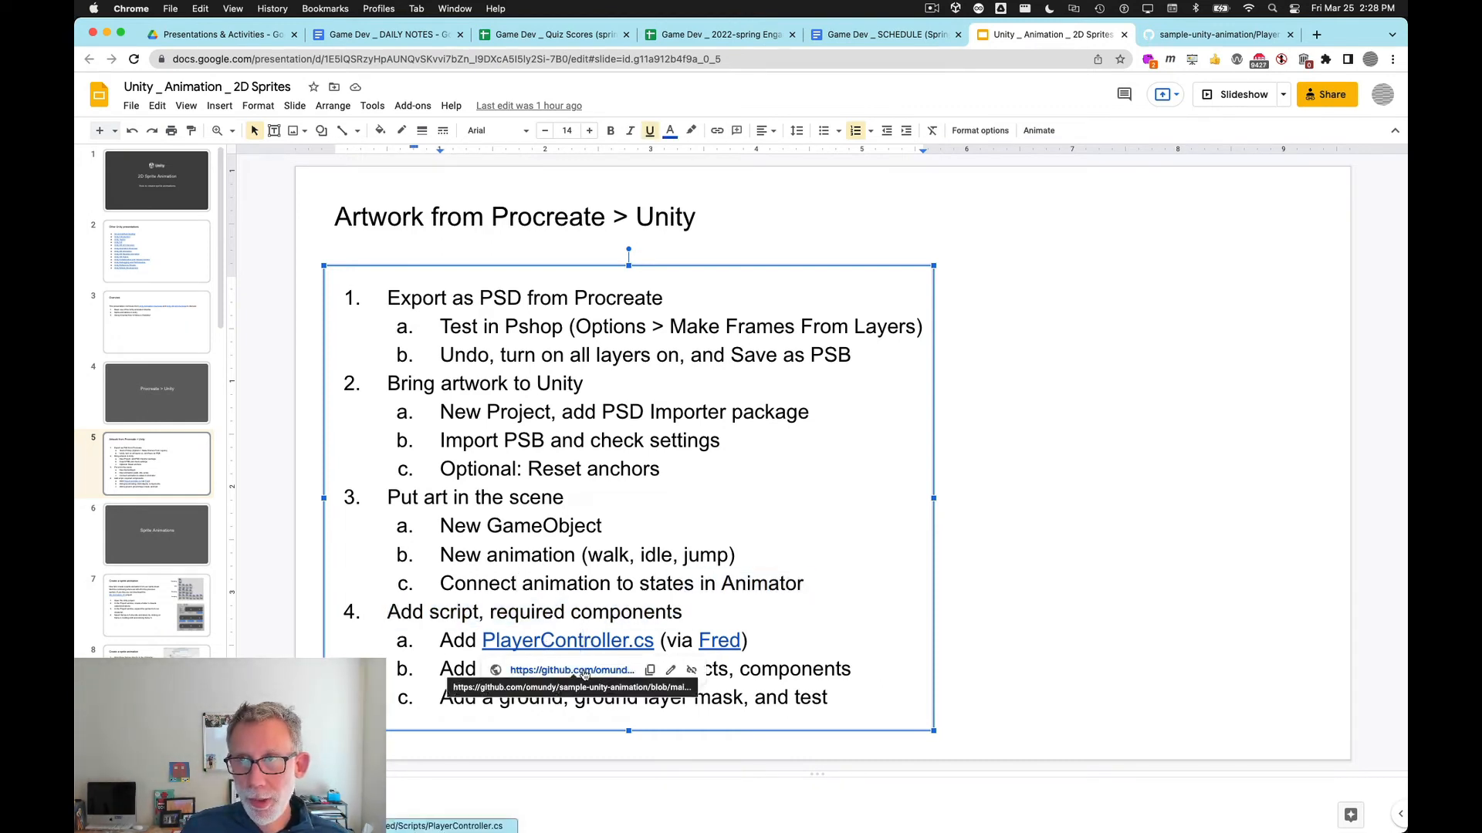
click(1222, 38)
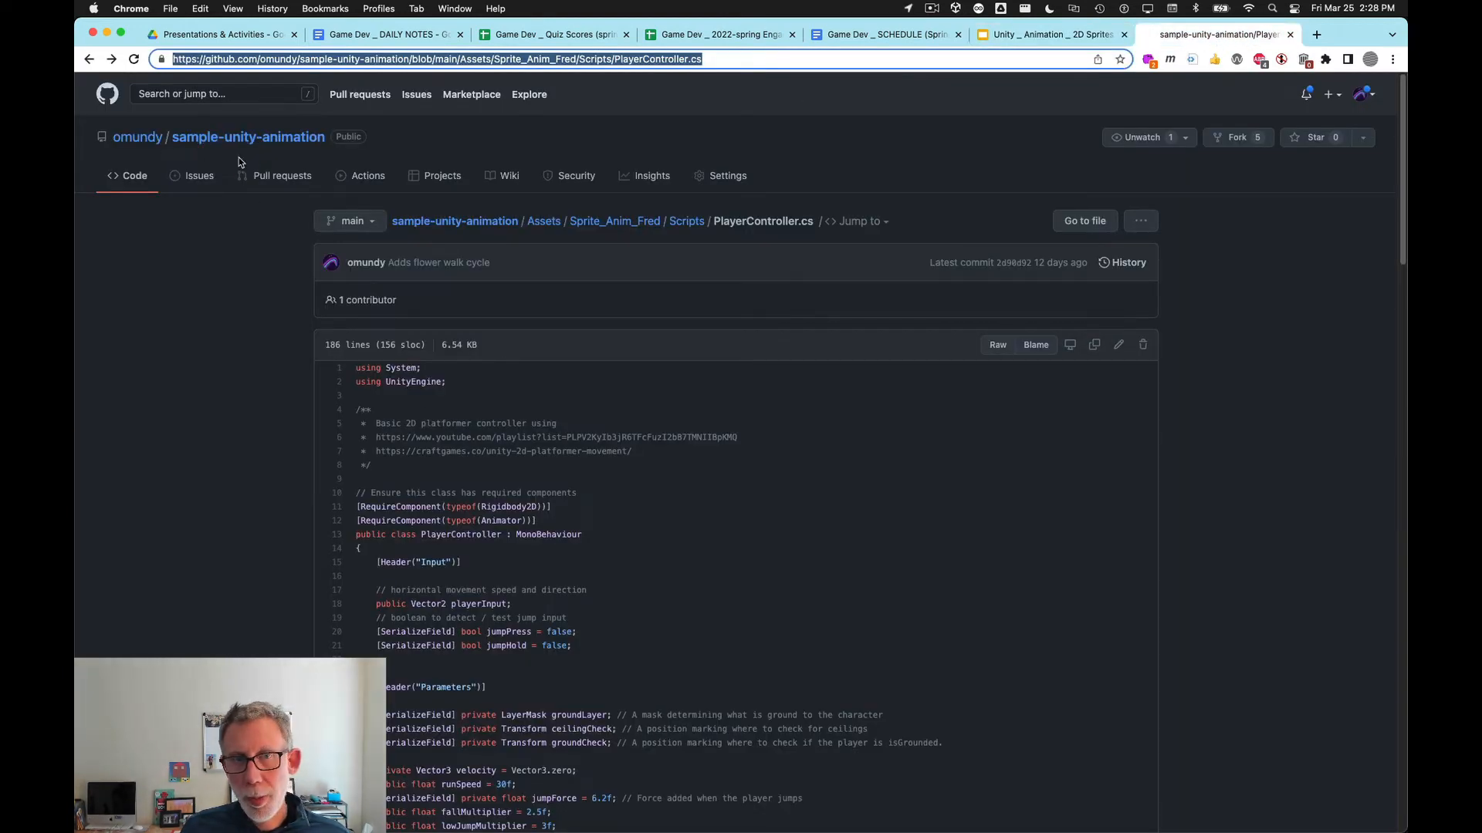
scroll(744, 693, down, 10)
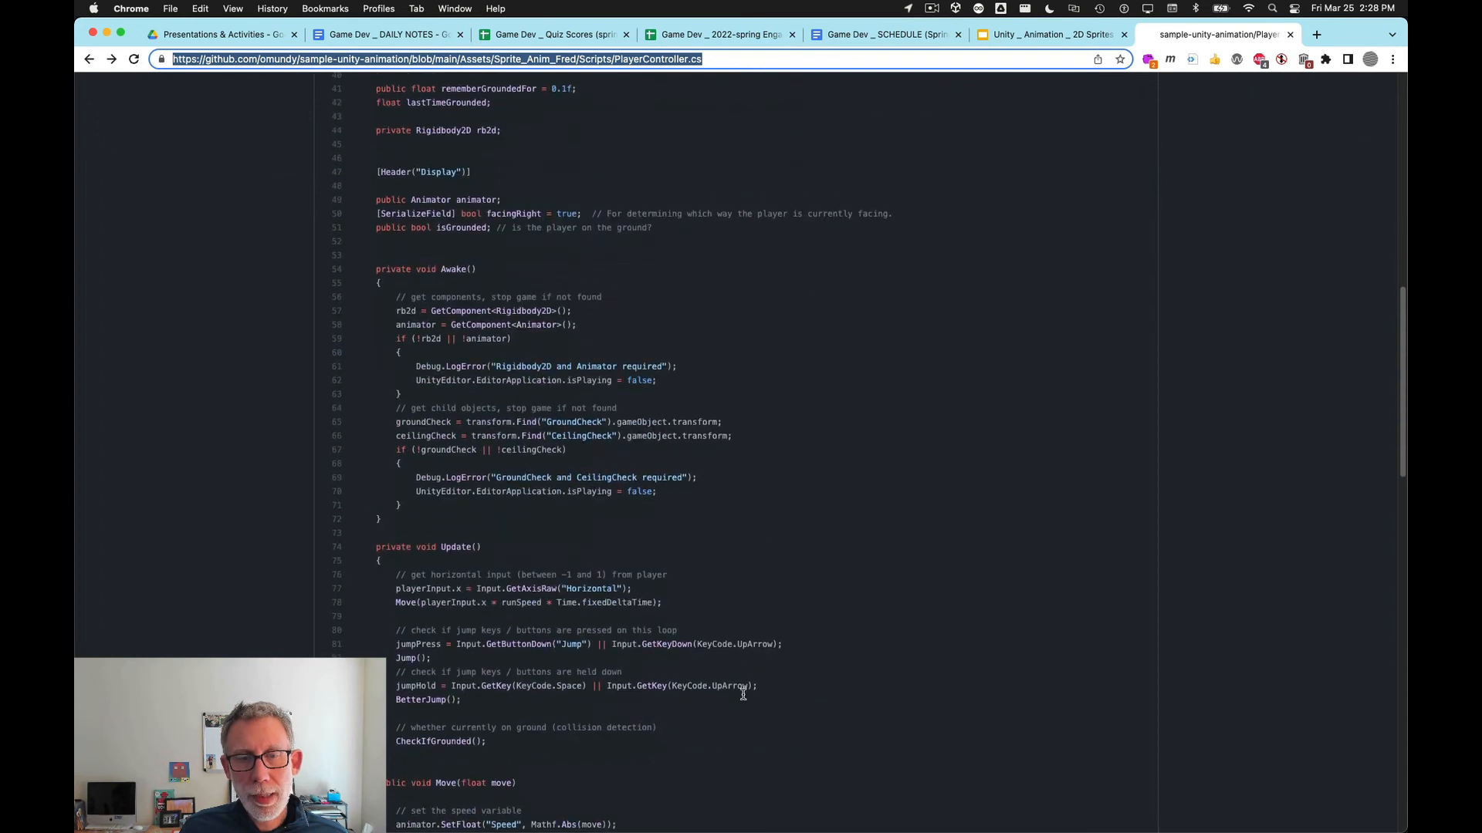
scroll(752, 682, up, 10)
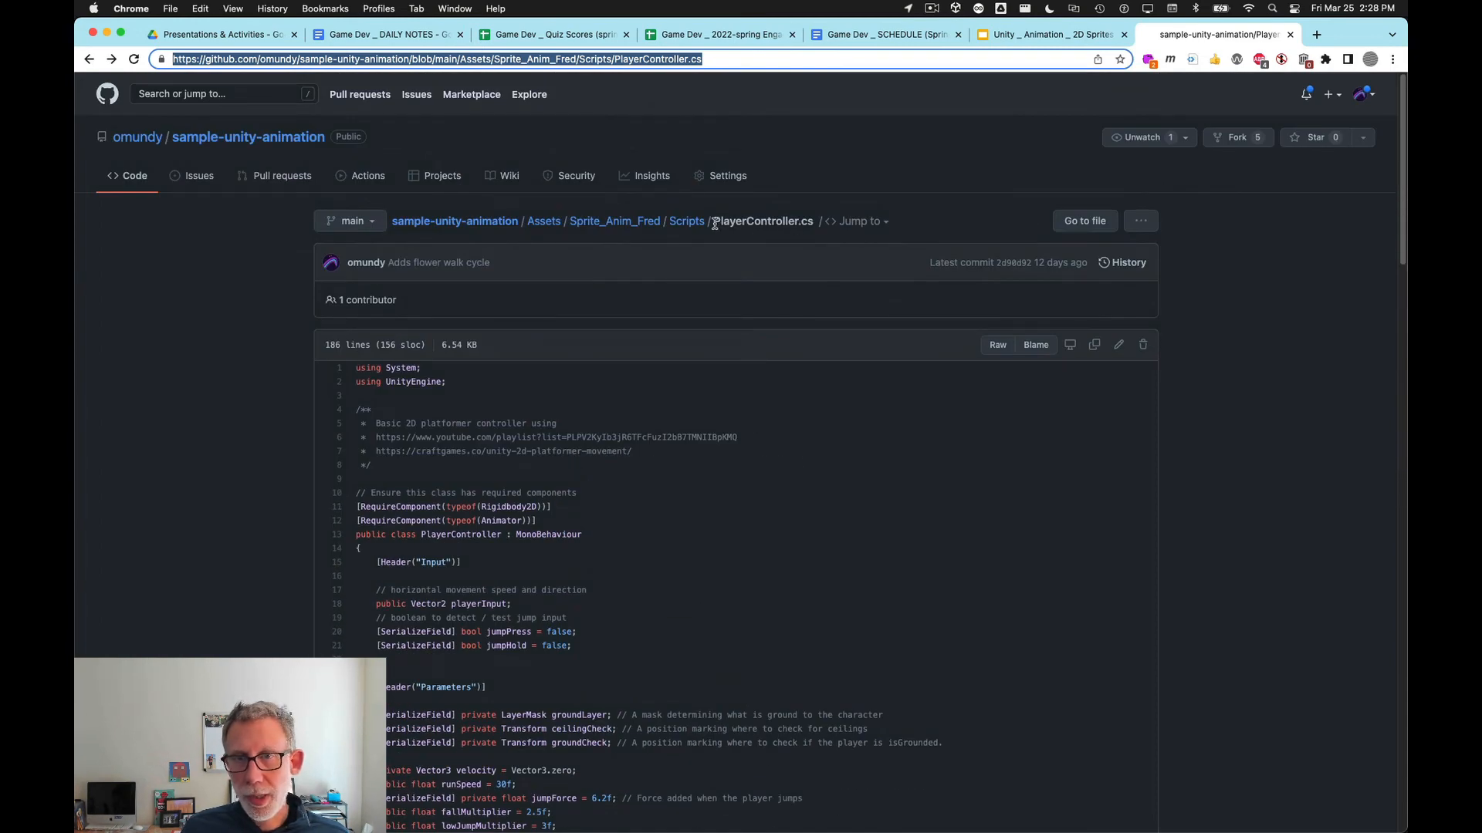
Step: Copy the name PlayerController and add a new script component with that name to the Flower object
drag(715, 223, 802, 222)
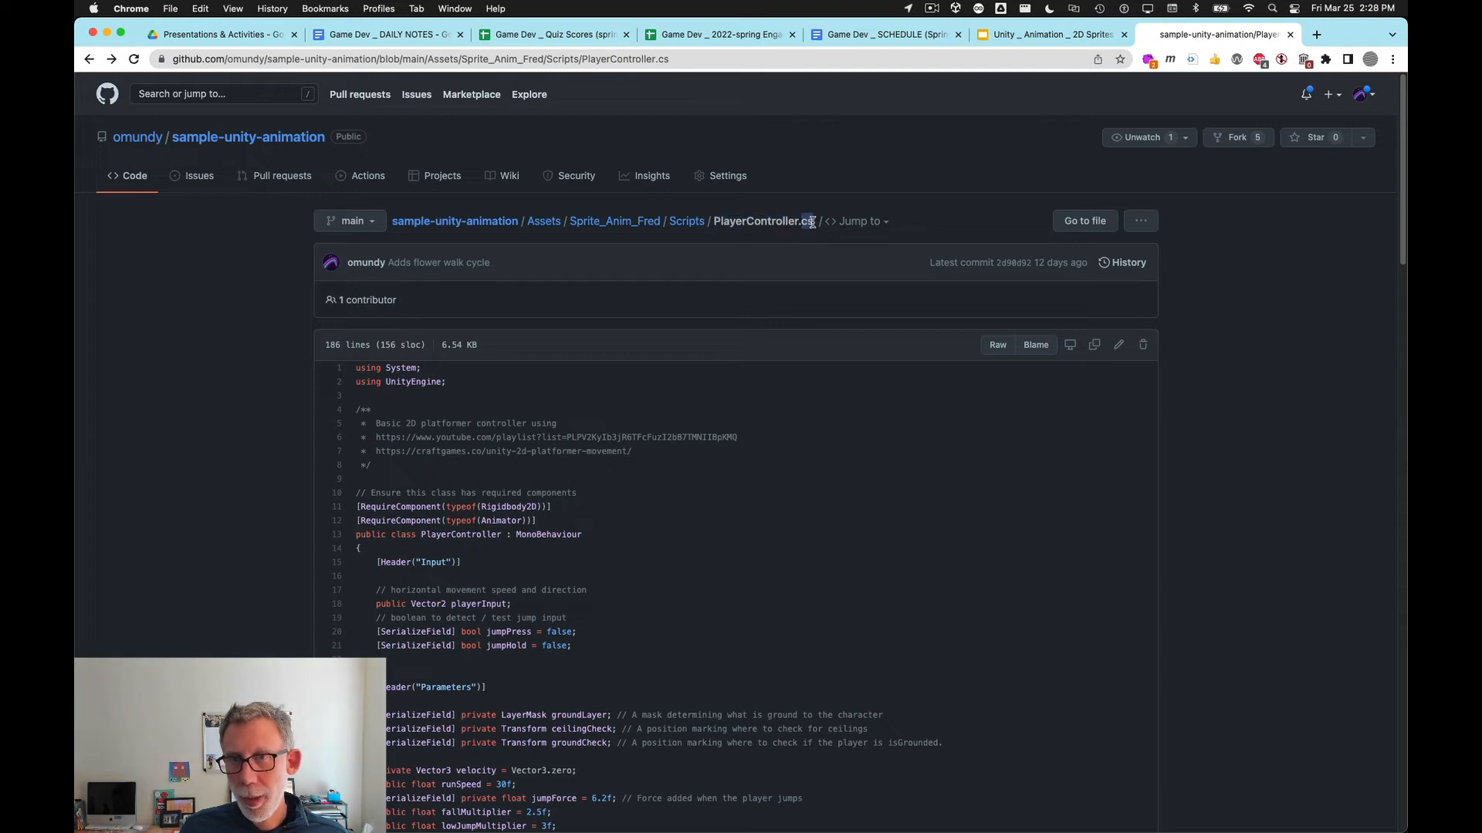
click(749, 222)
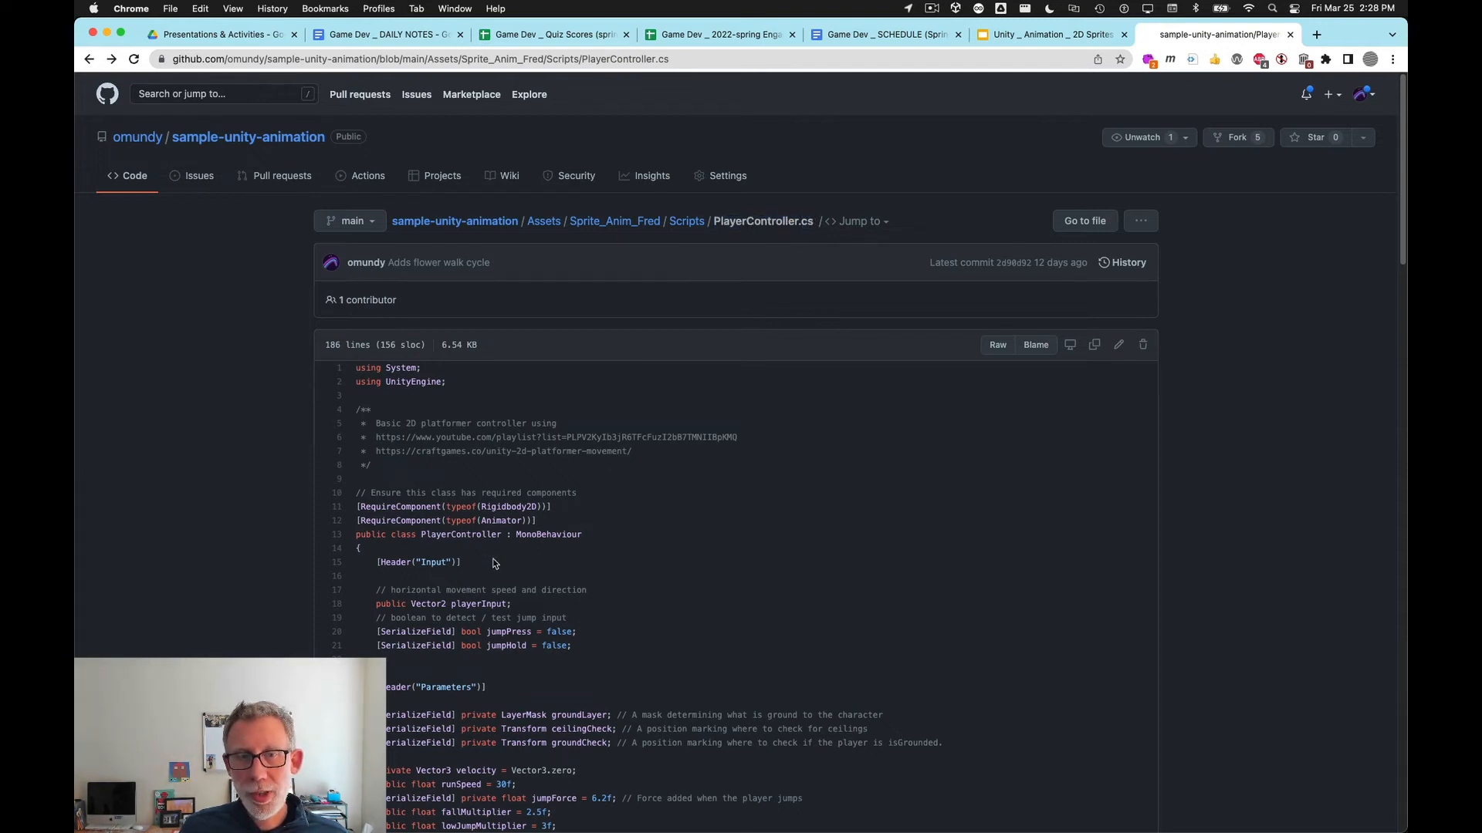
double_click(750, 220)
key(super+c)
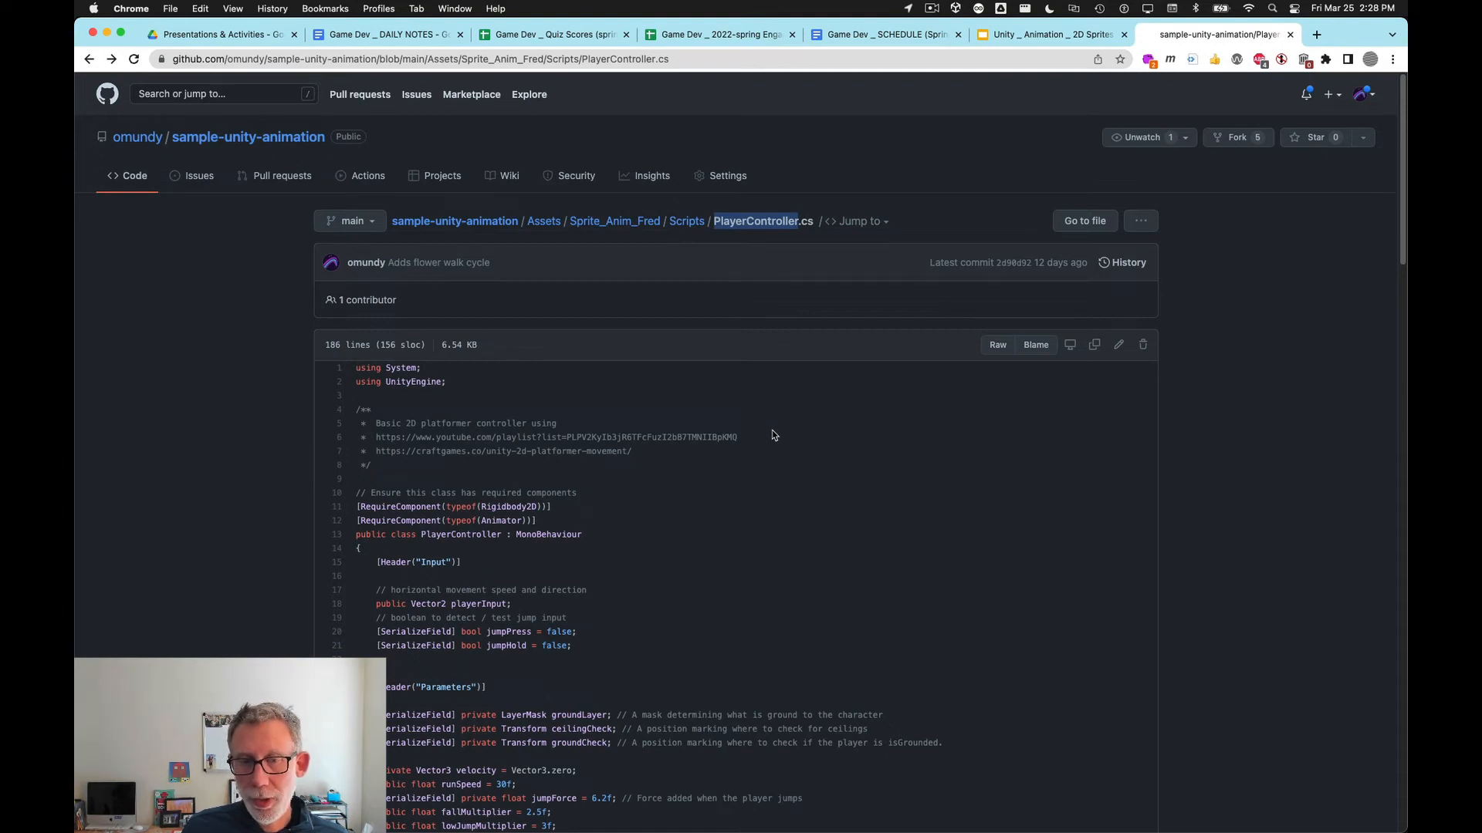
key(super+Tab)
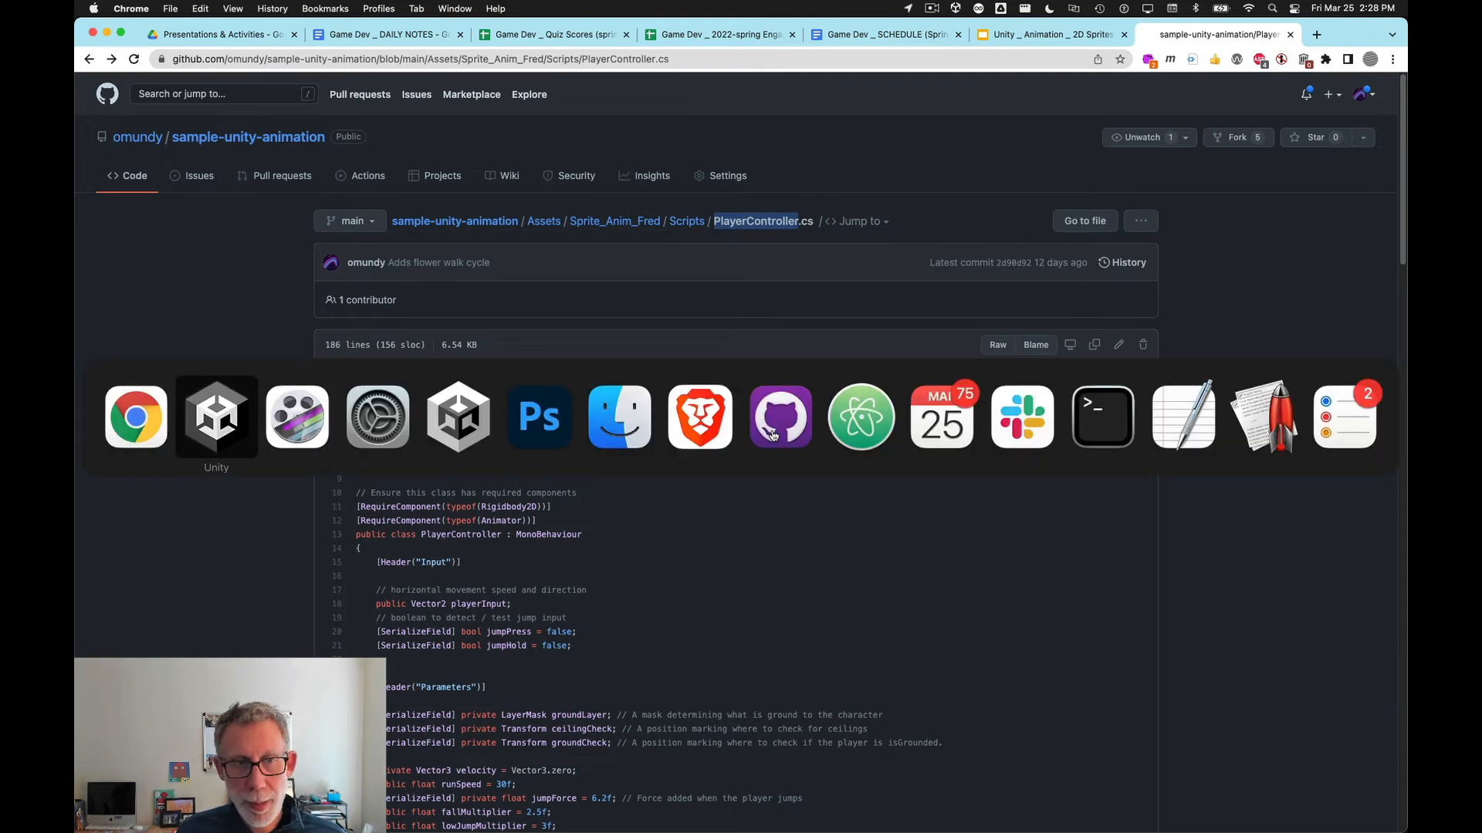
click(246, 422)
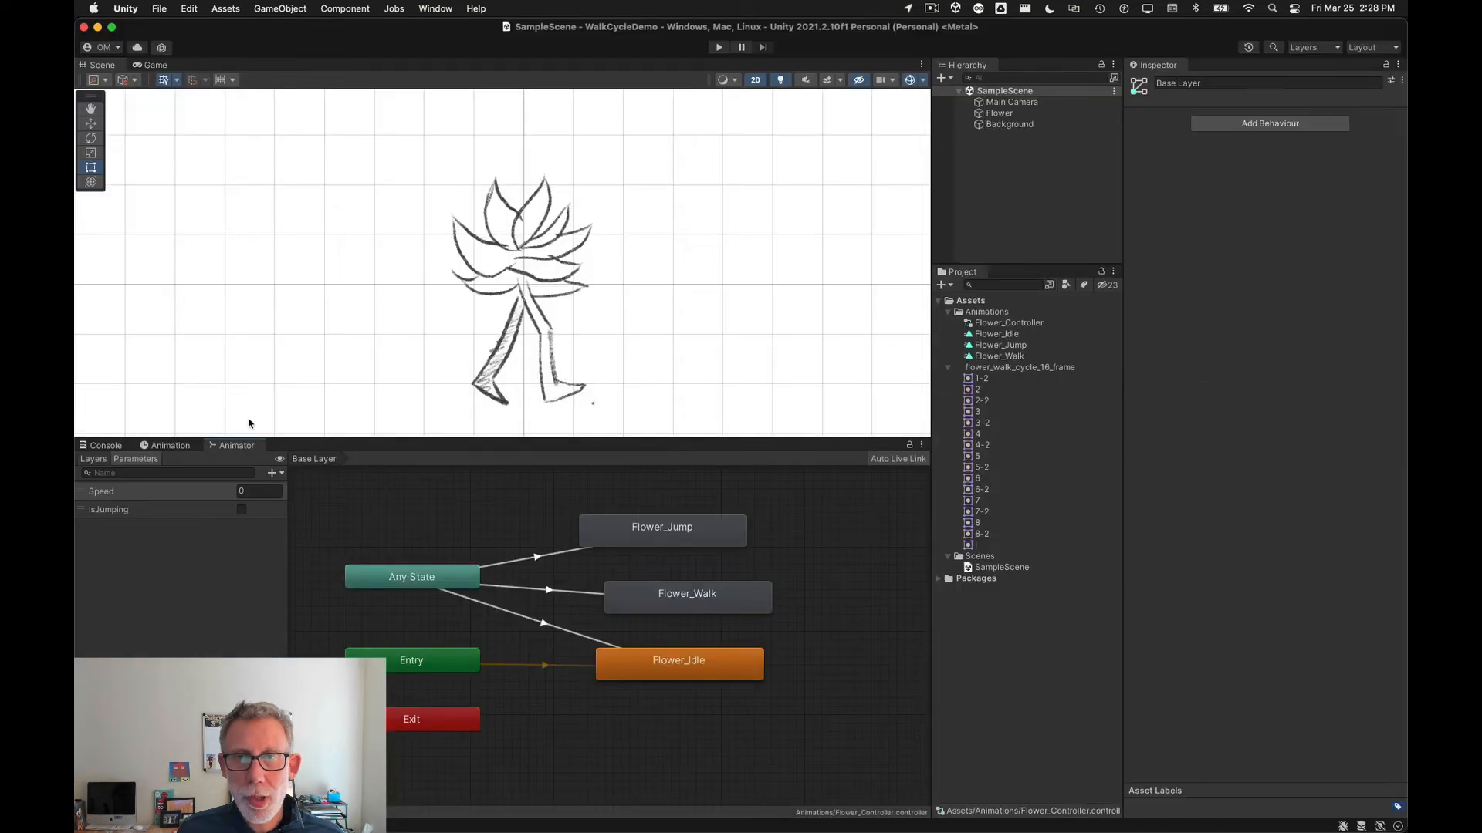
click(999, 113)
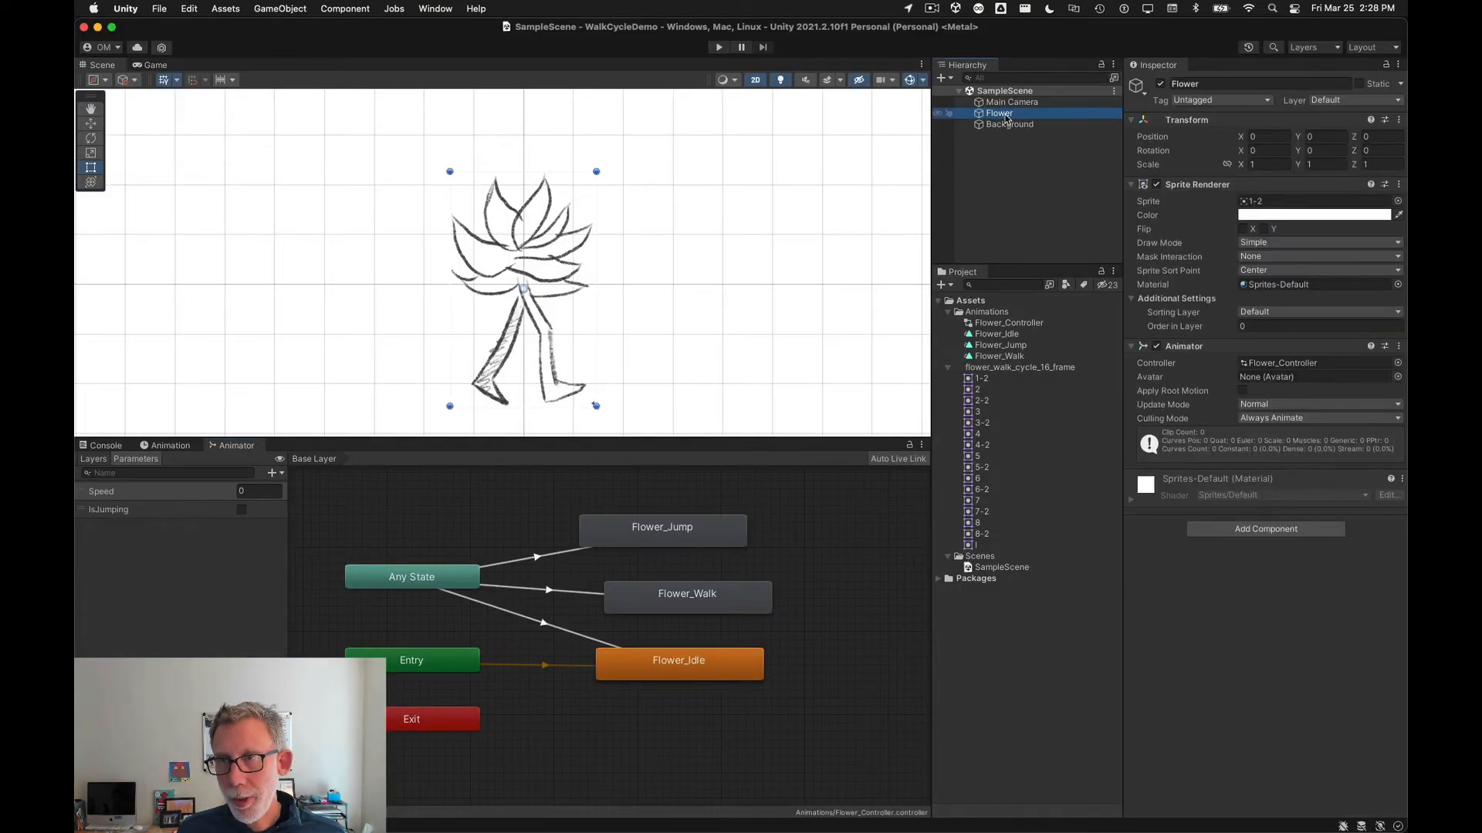
click(1252, 531)
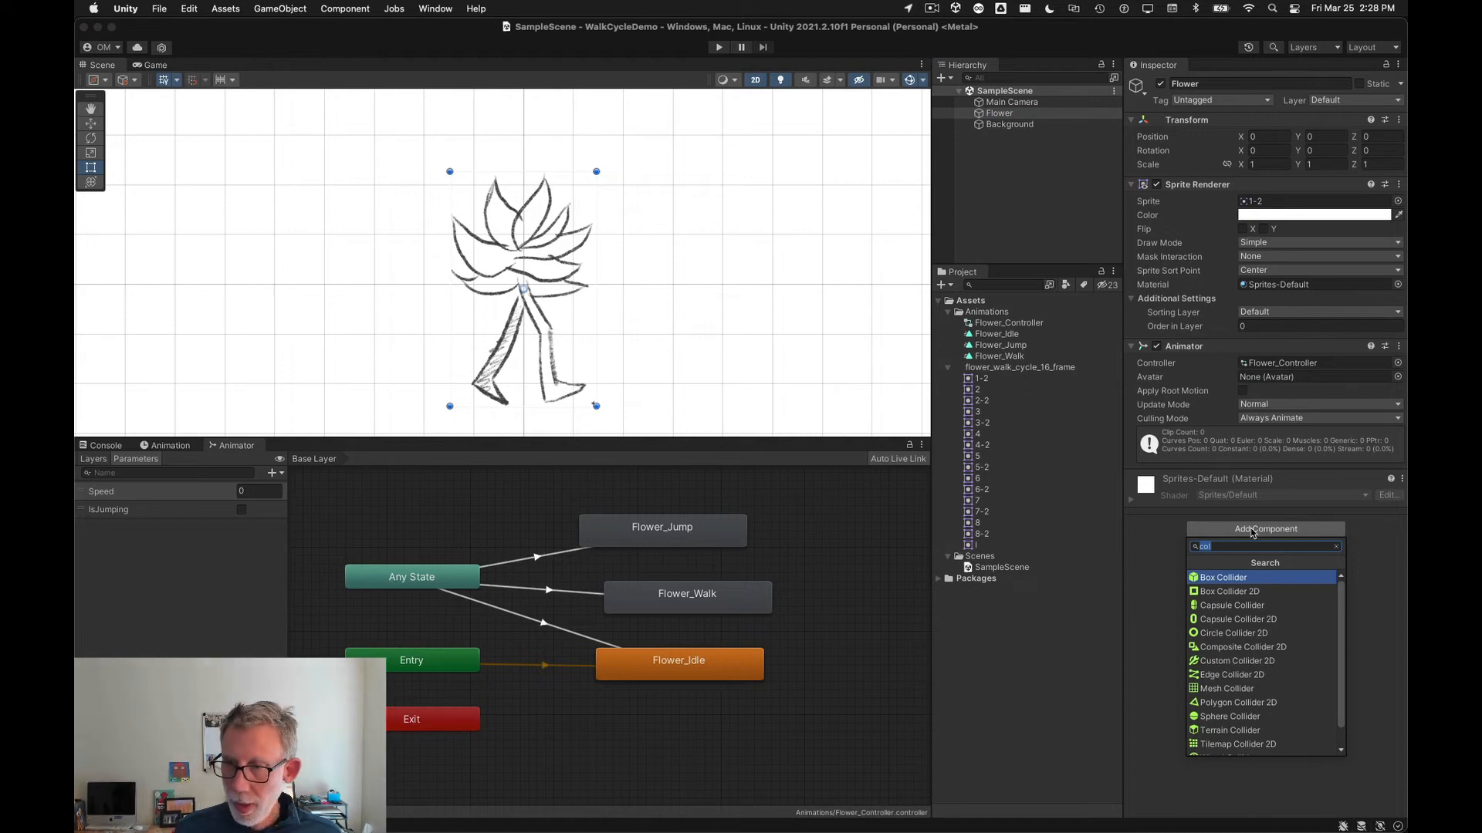
key(super+v)
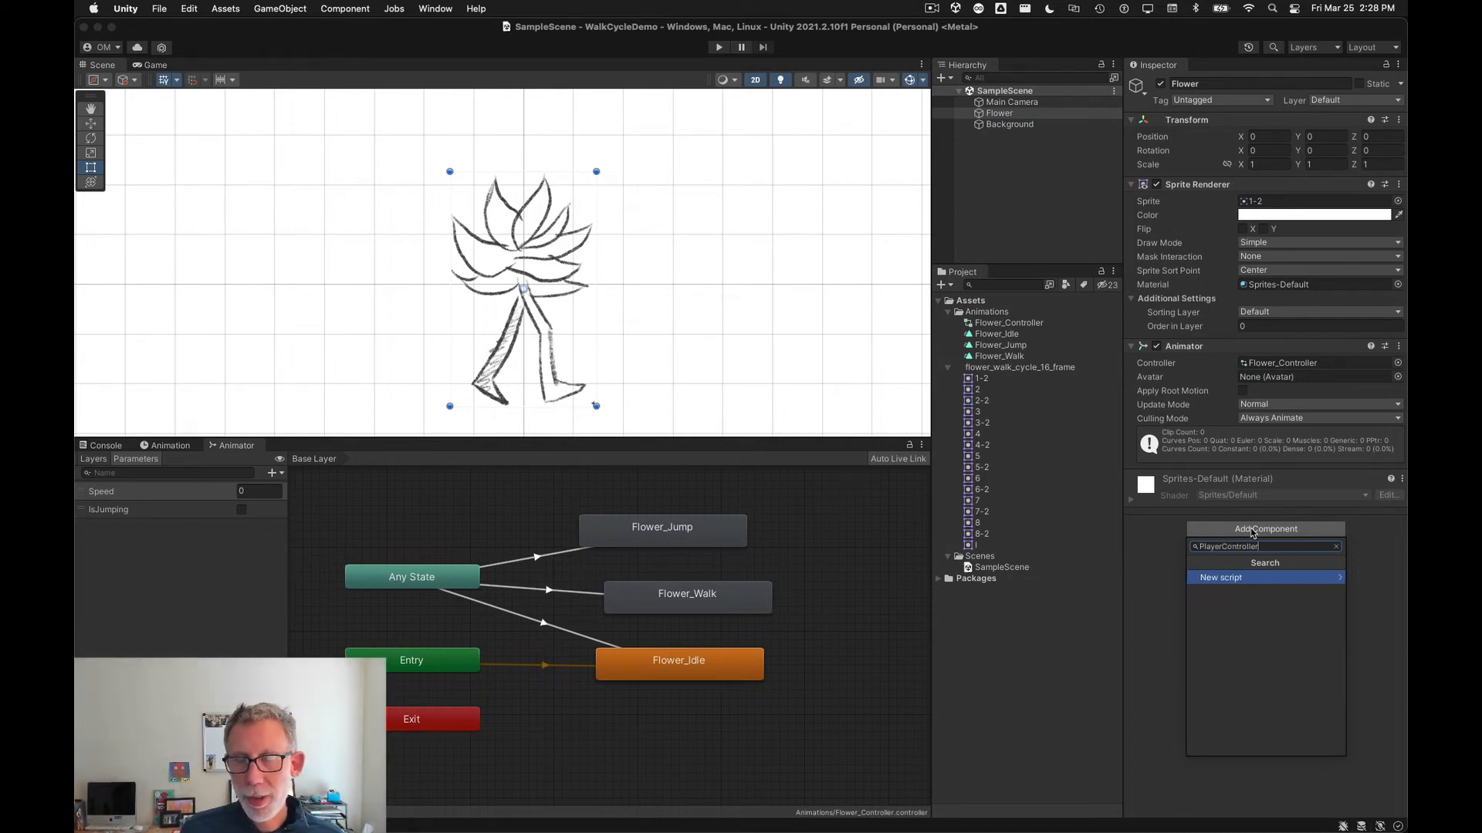
click(1310, 585)
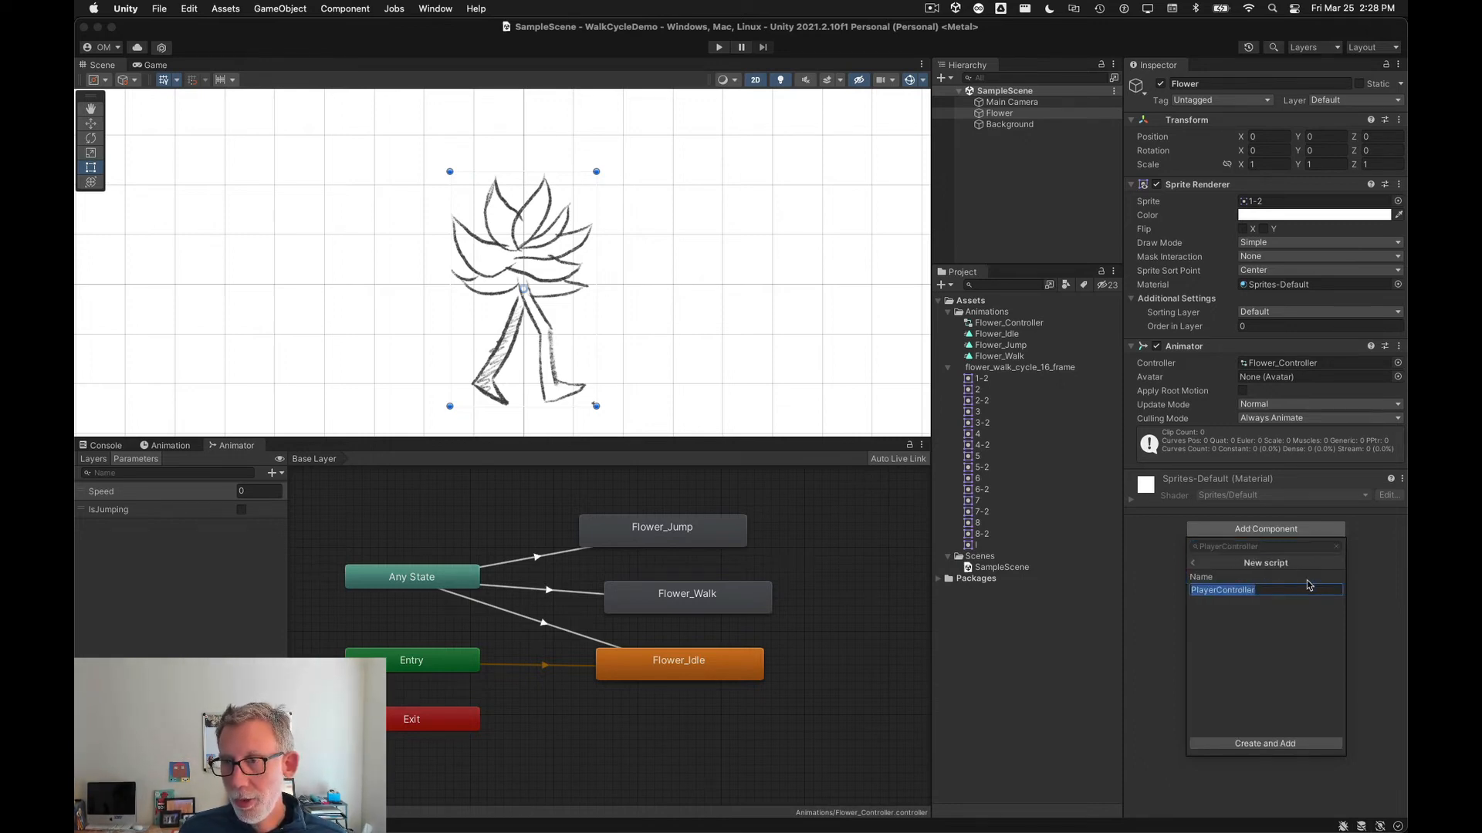
click(1282, 744)
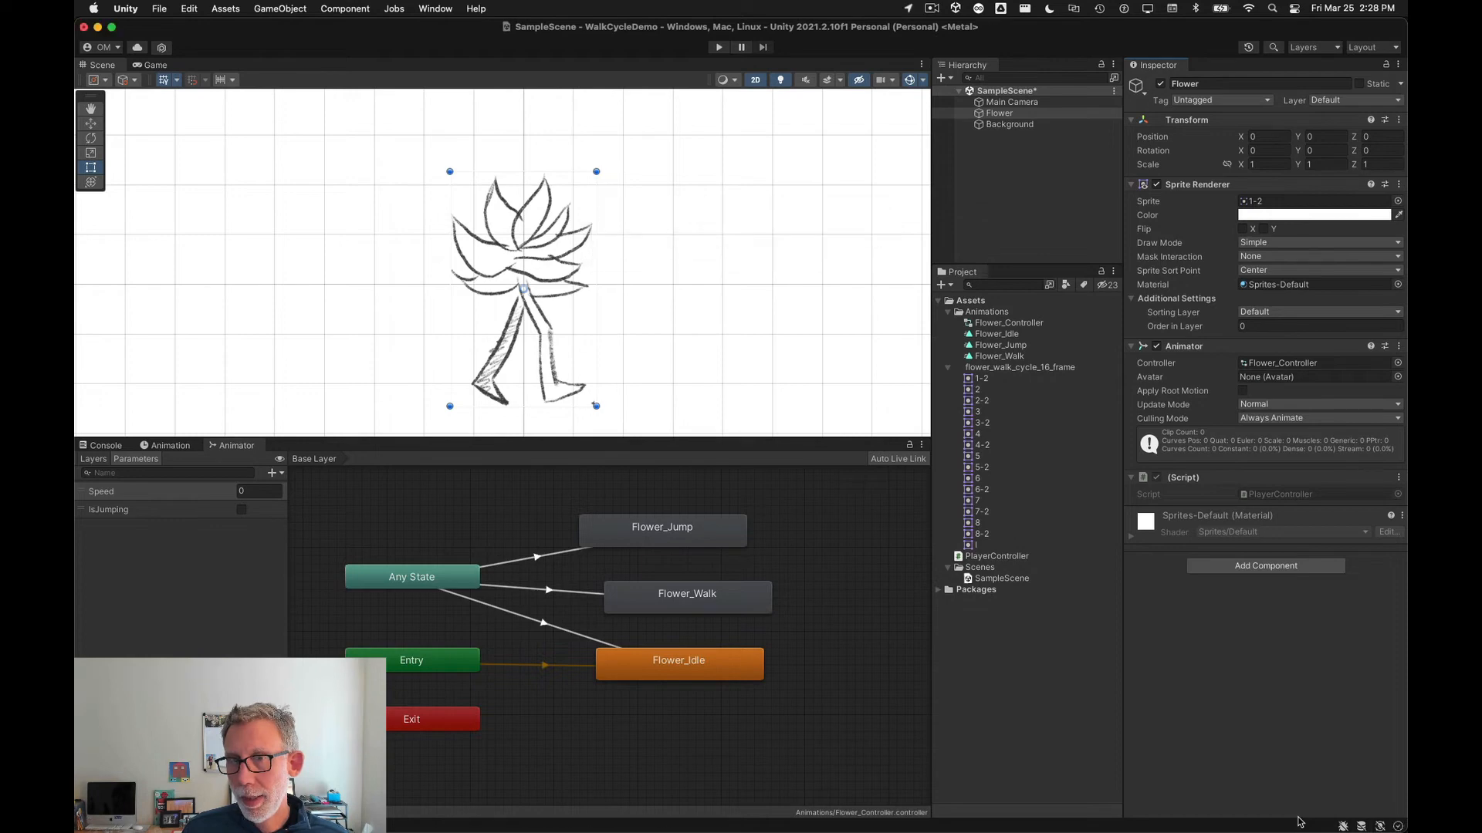
Step: Open the Flower's PlayerController script for editing in Visual Studio
click(999, 556)
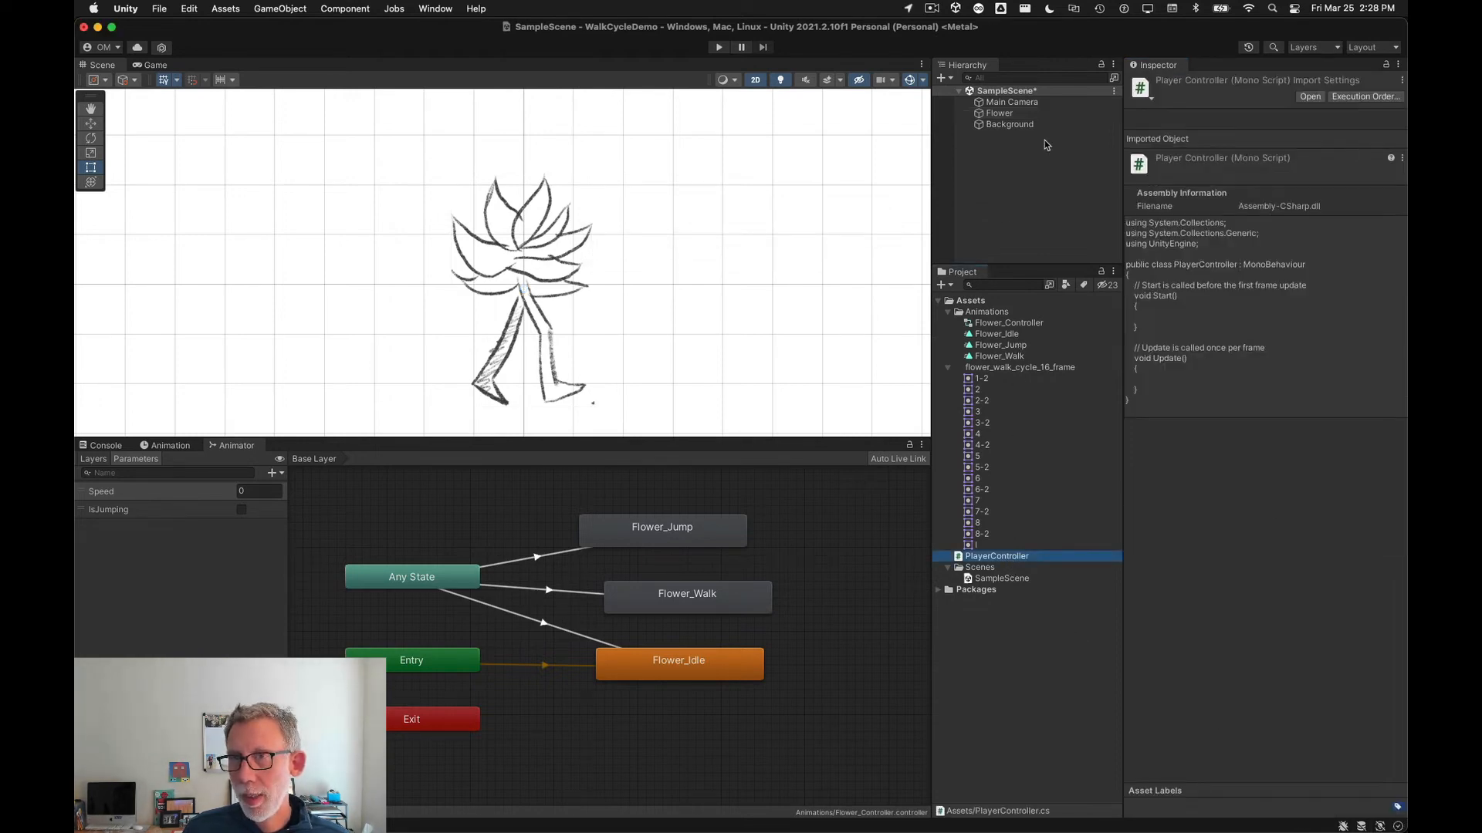
click(999, 113)
click(1304, 495)
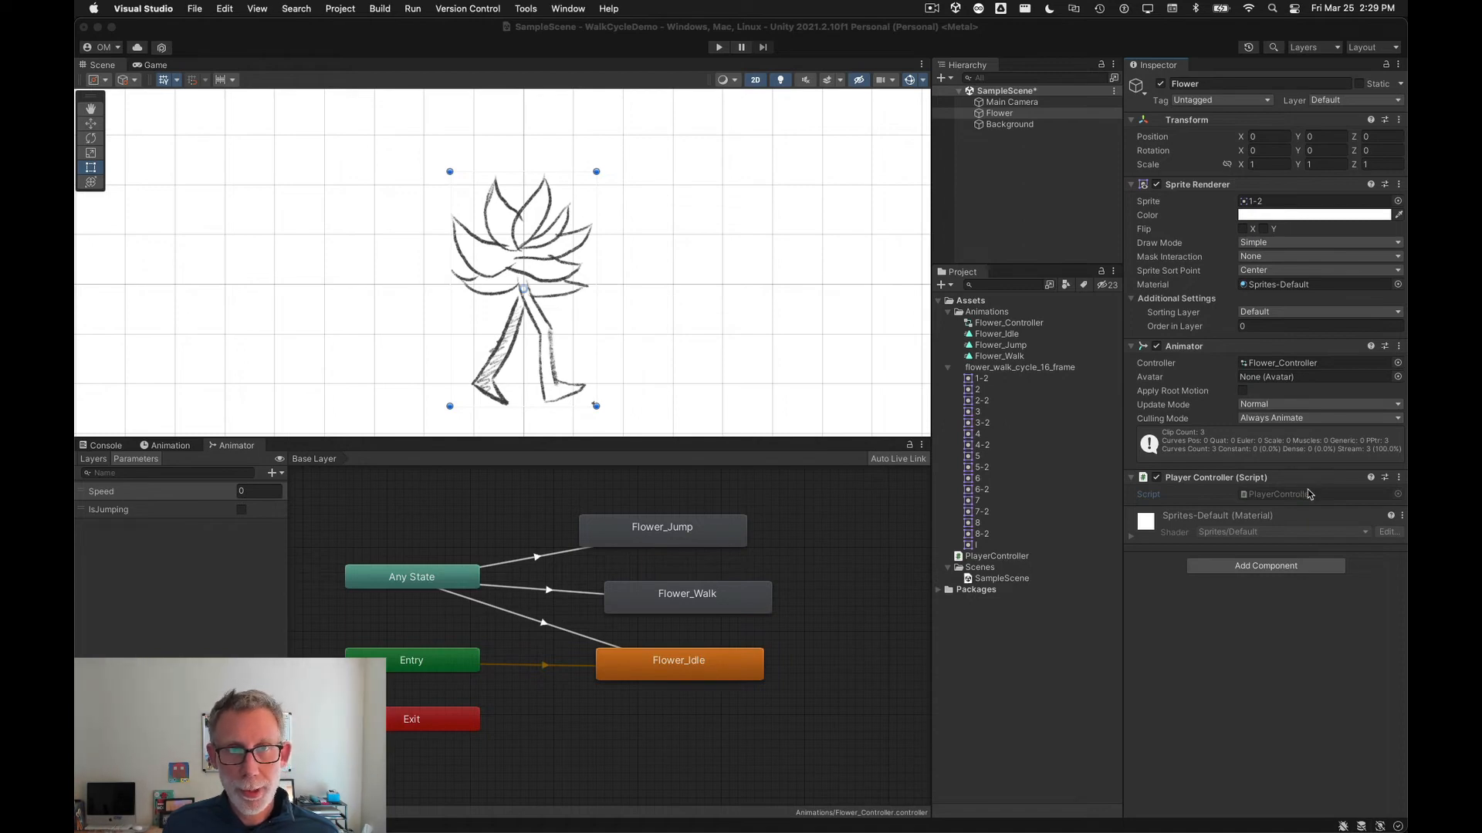
Step: Return to the GitHub page of PlayerController.cs and open its raw file view
key(super+Tab)
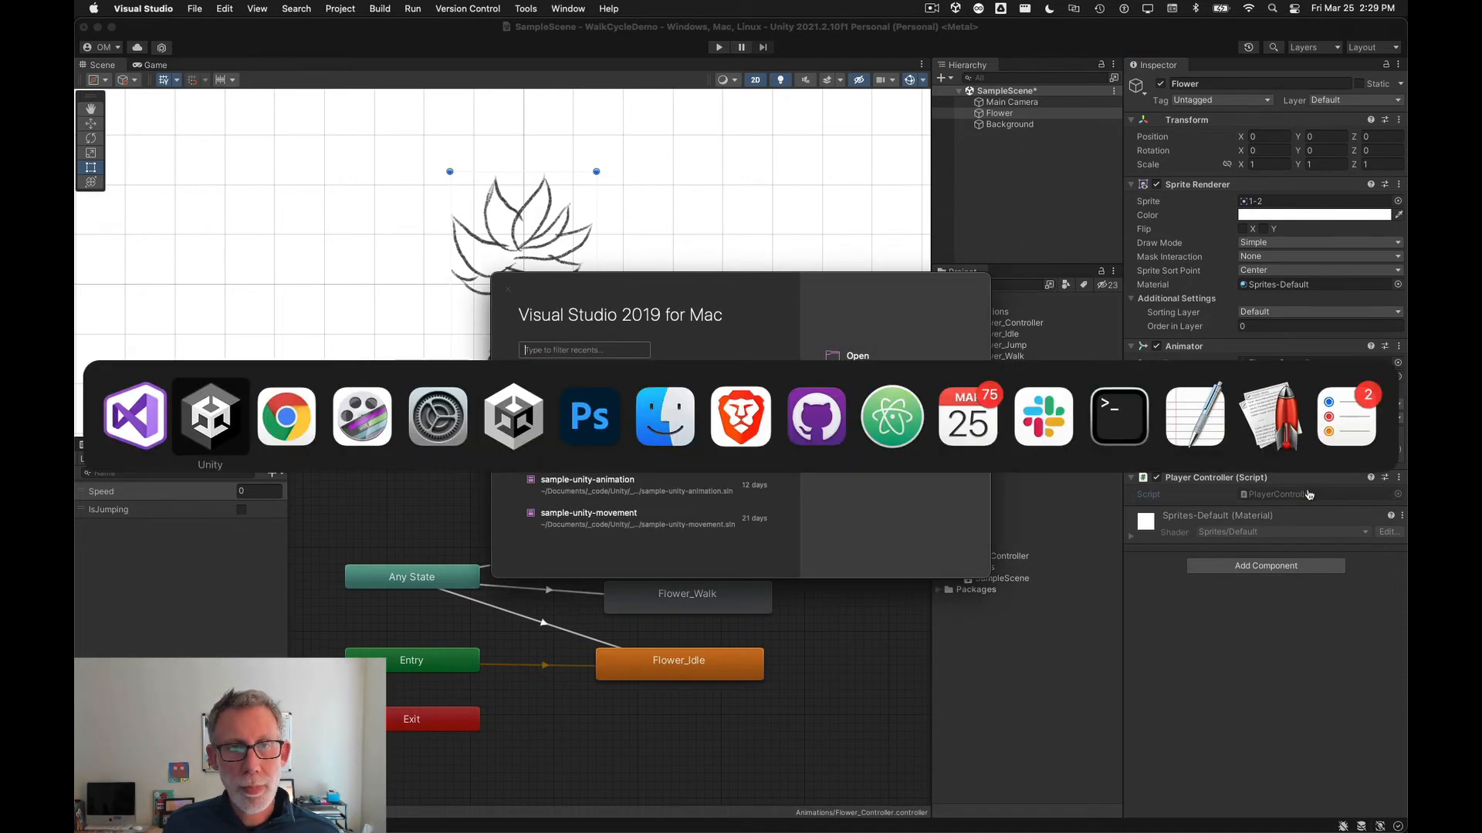
click(294, 422)
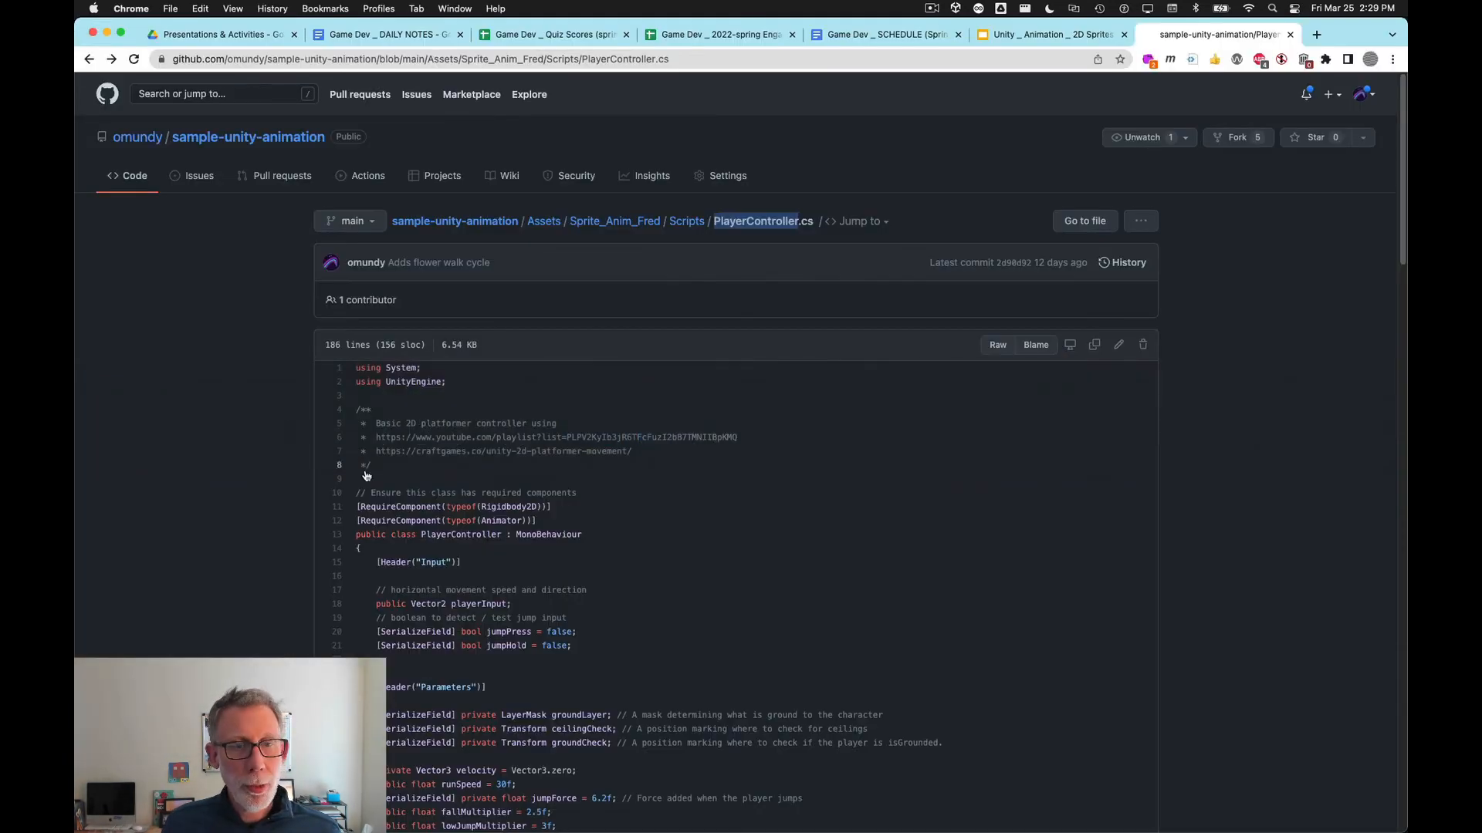
scroll(572, 496, down, 1)
scroll(571, 496, down, 3)
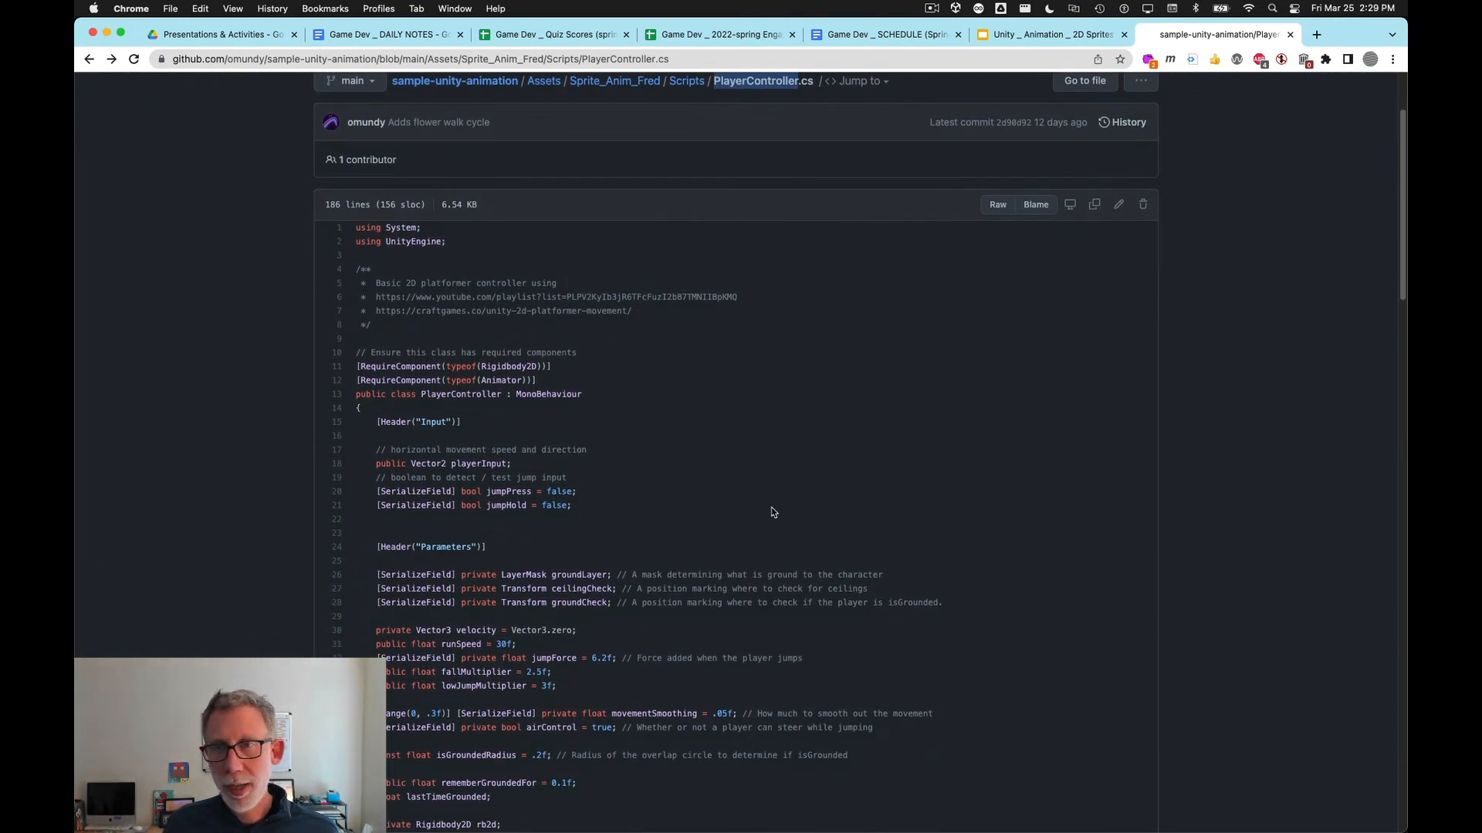
scroll(772, 512, up, 3)
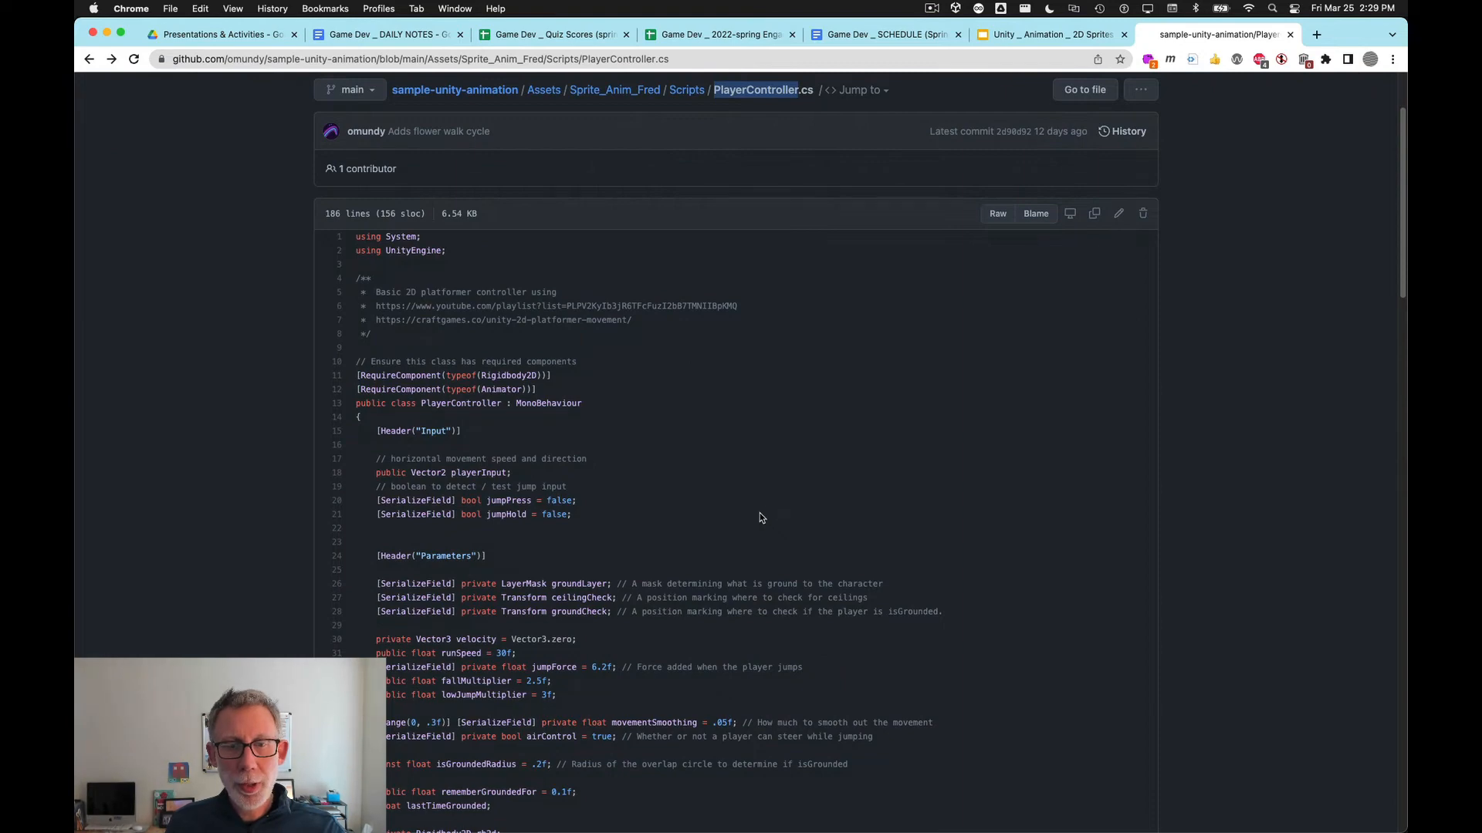
scroll(760, 512, down, 3)
scroll(772, 517, up, 5)
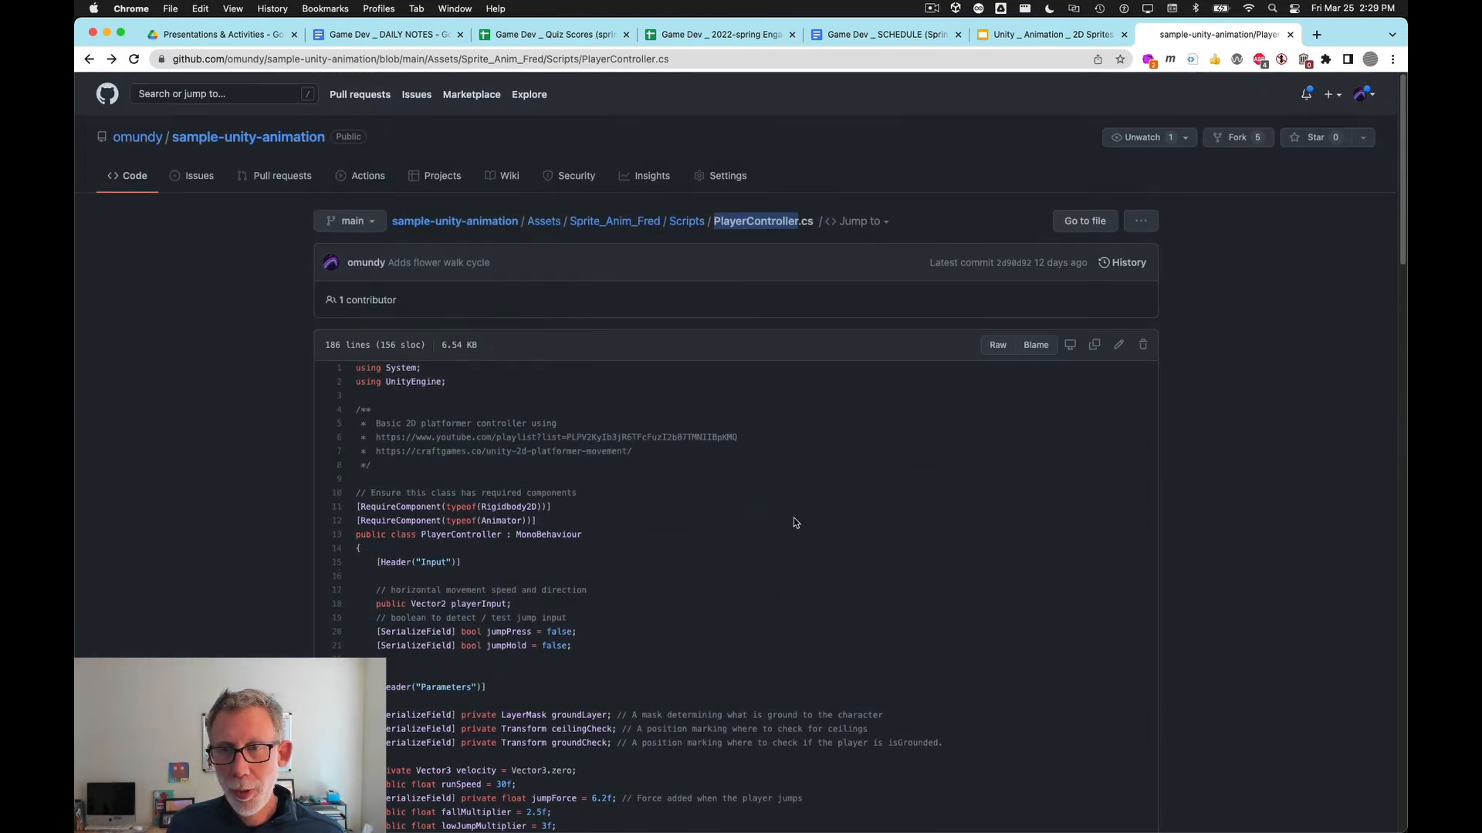
click(999, 346)
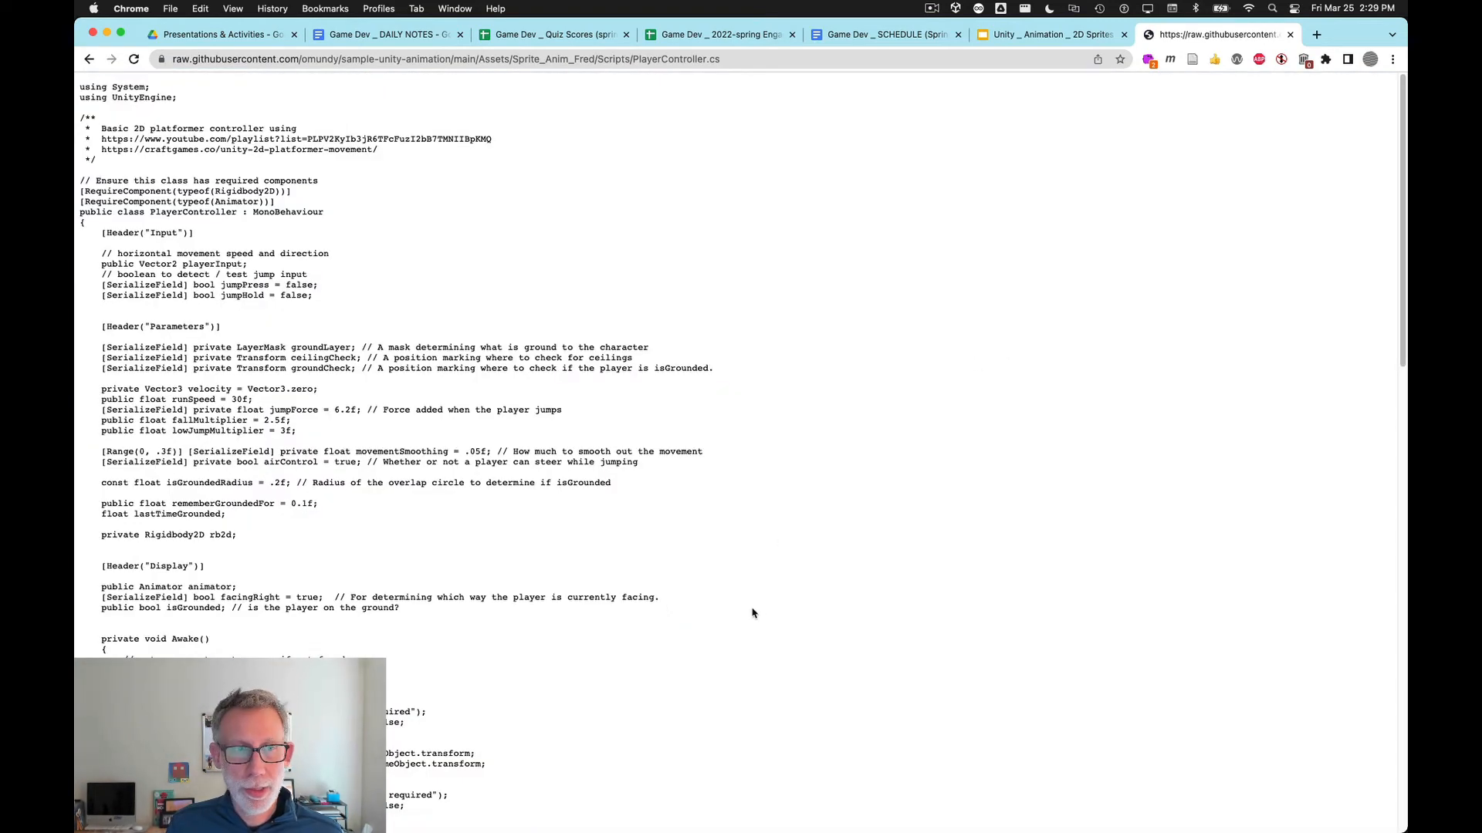
Step: Select all of the raw PlayerController.cs code and switch to the PlayerController script in Visual Studio
scroll(710, 553, down, 15)
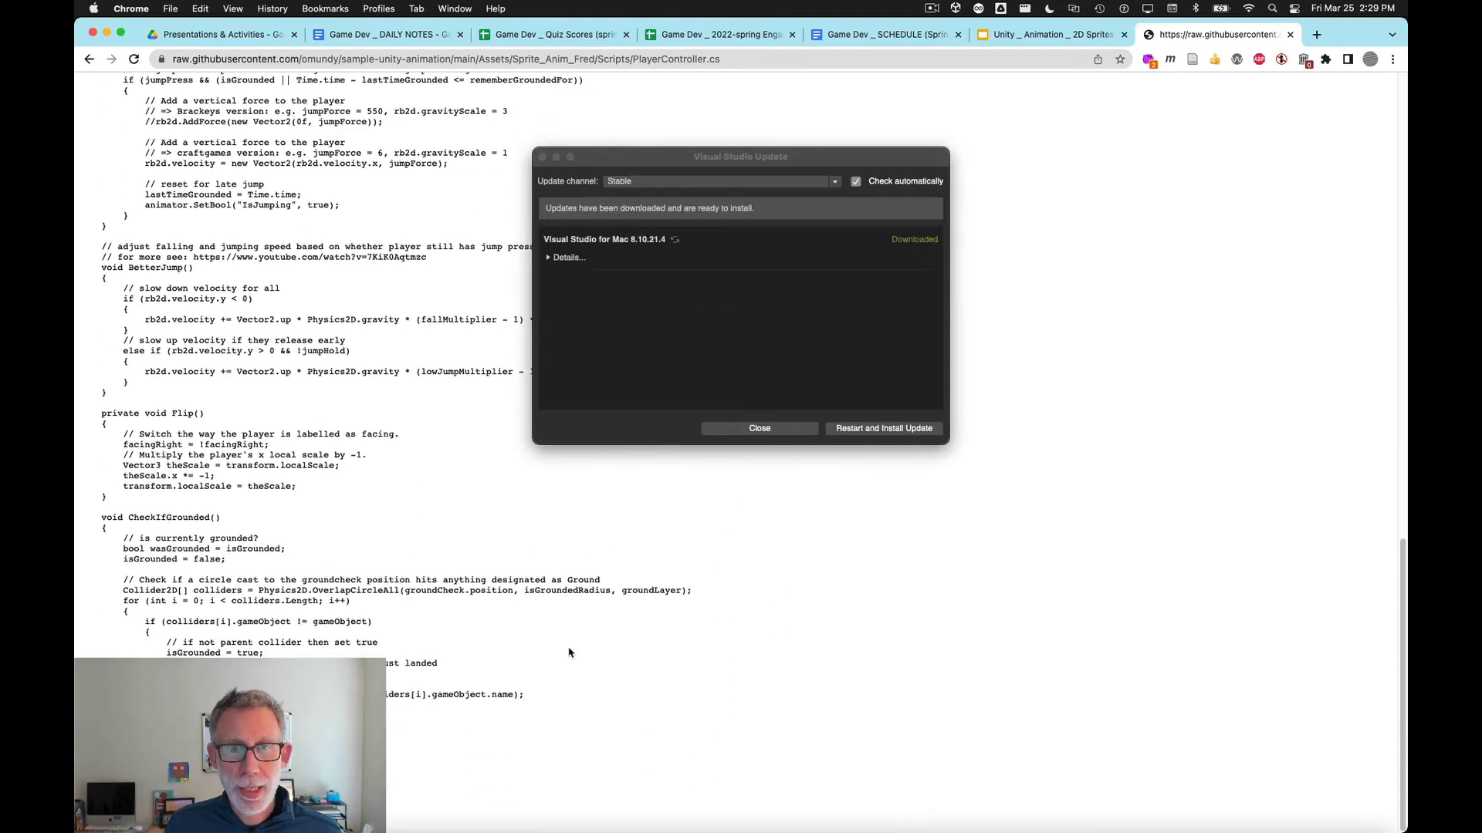
click(736, 429)
click(200, 495)
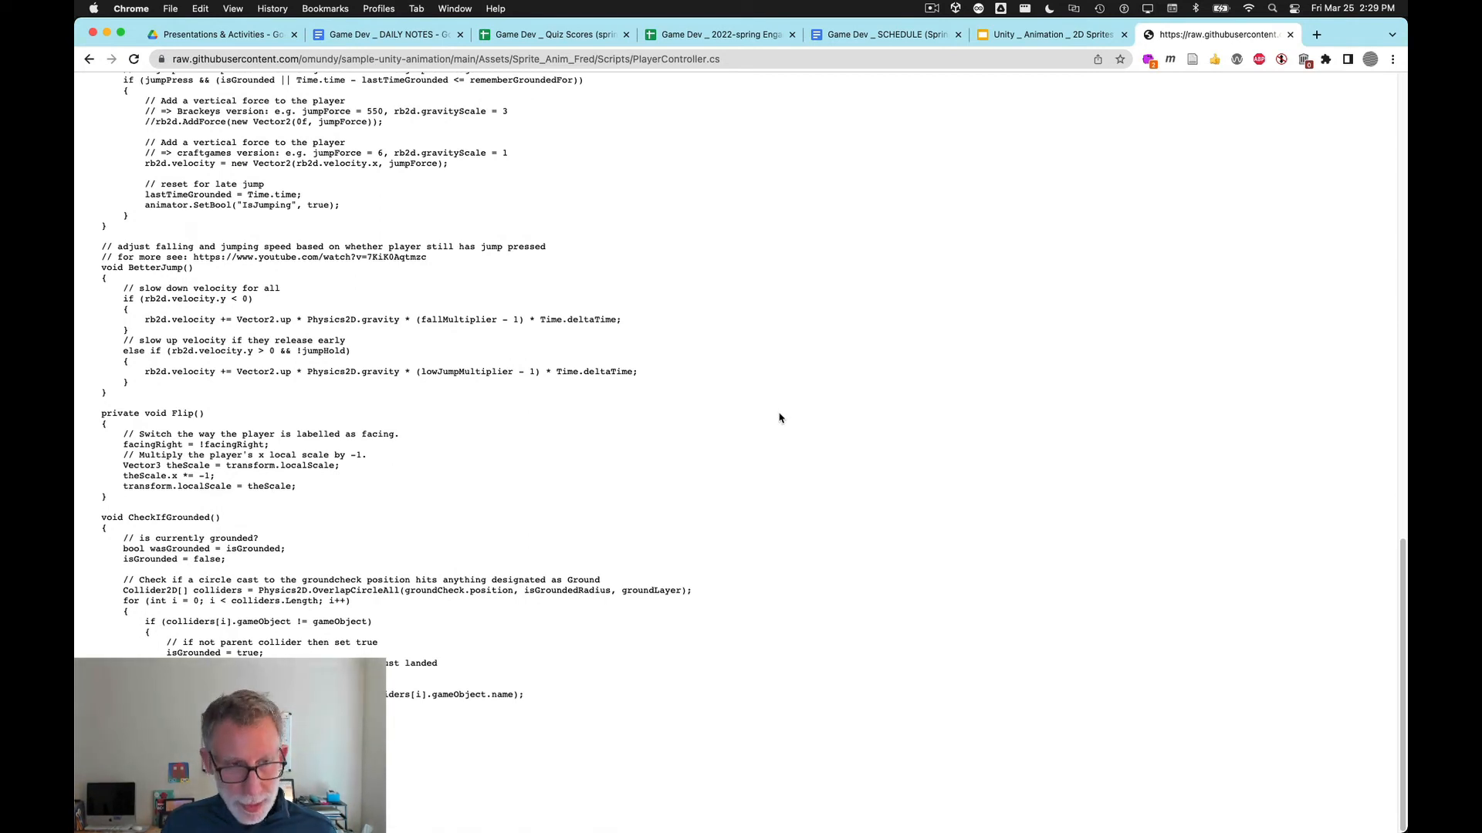
key(super+a)
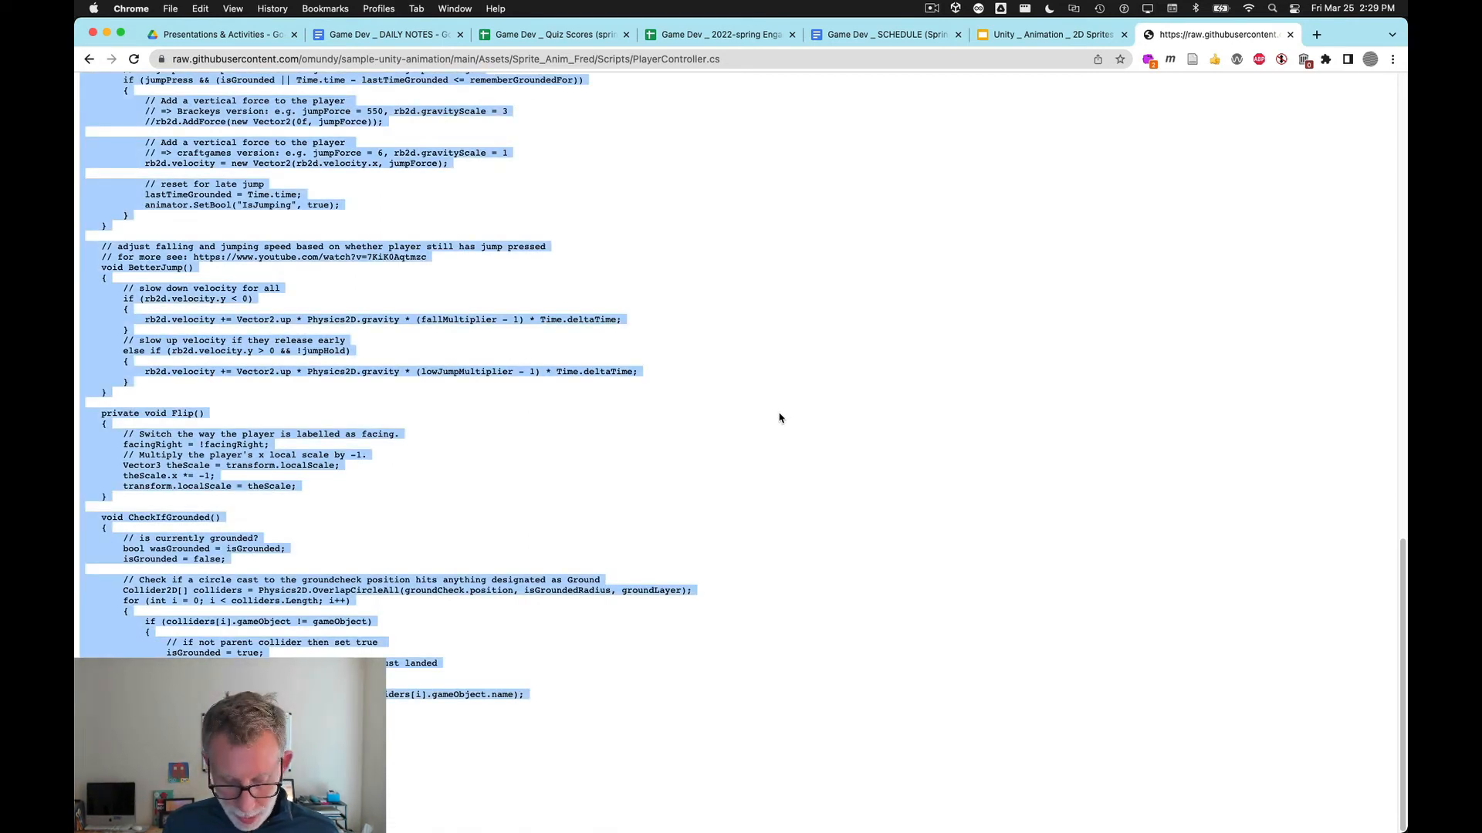
key(super+Tab)
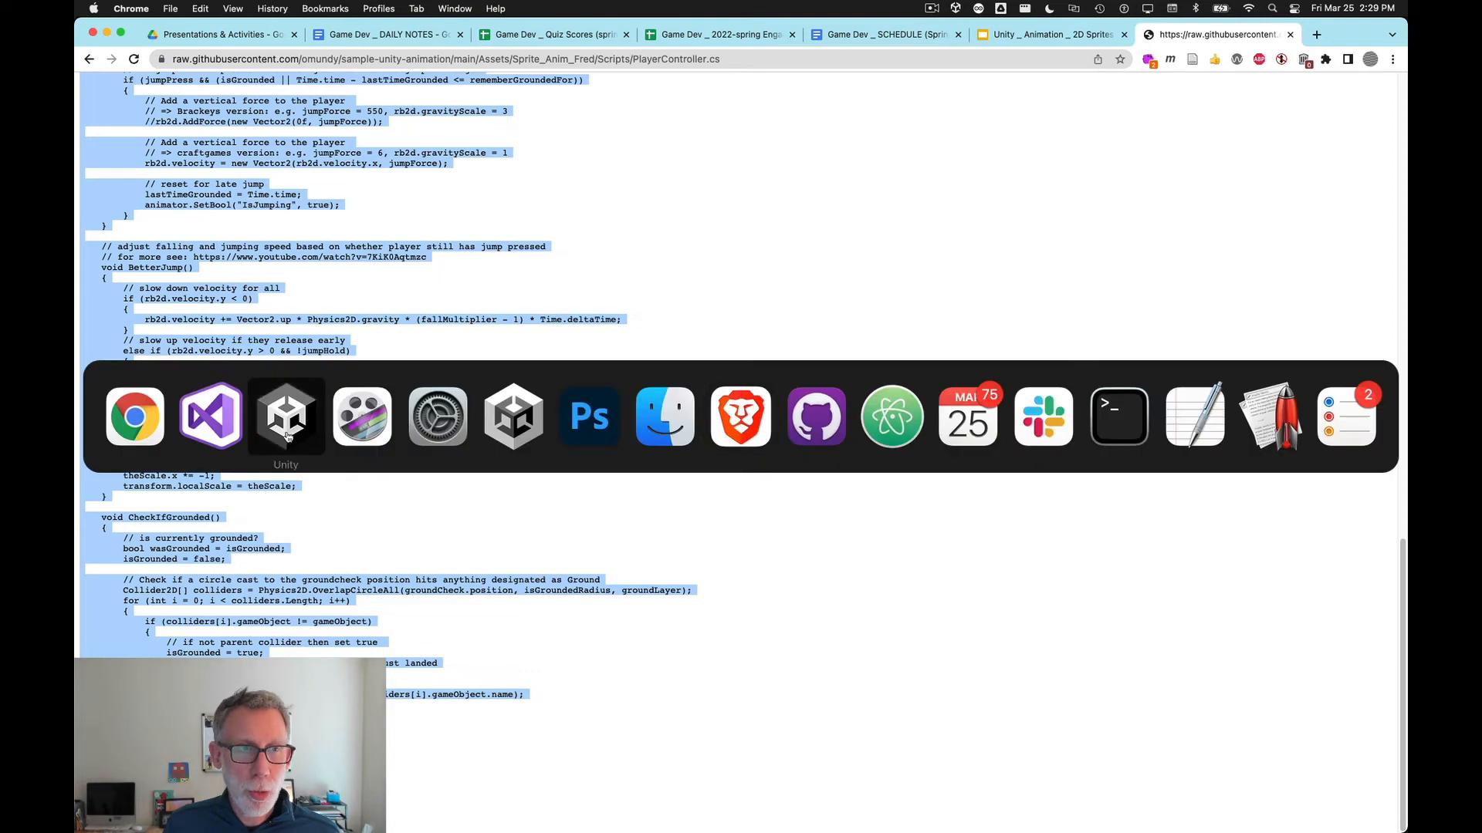
click(212, 429)
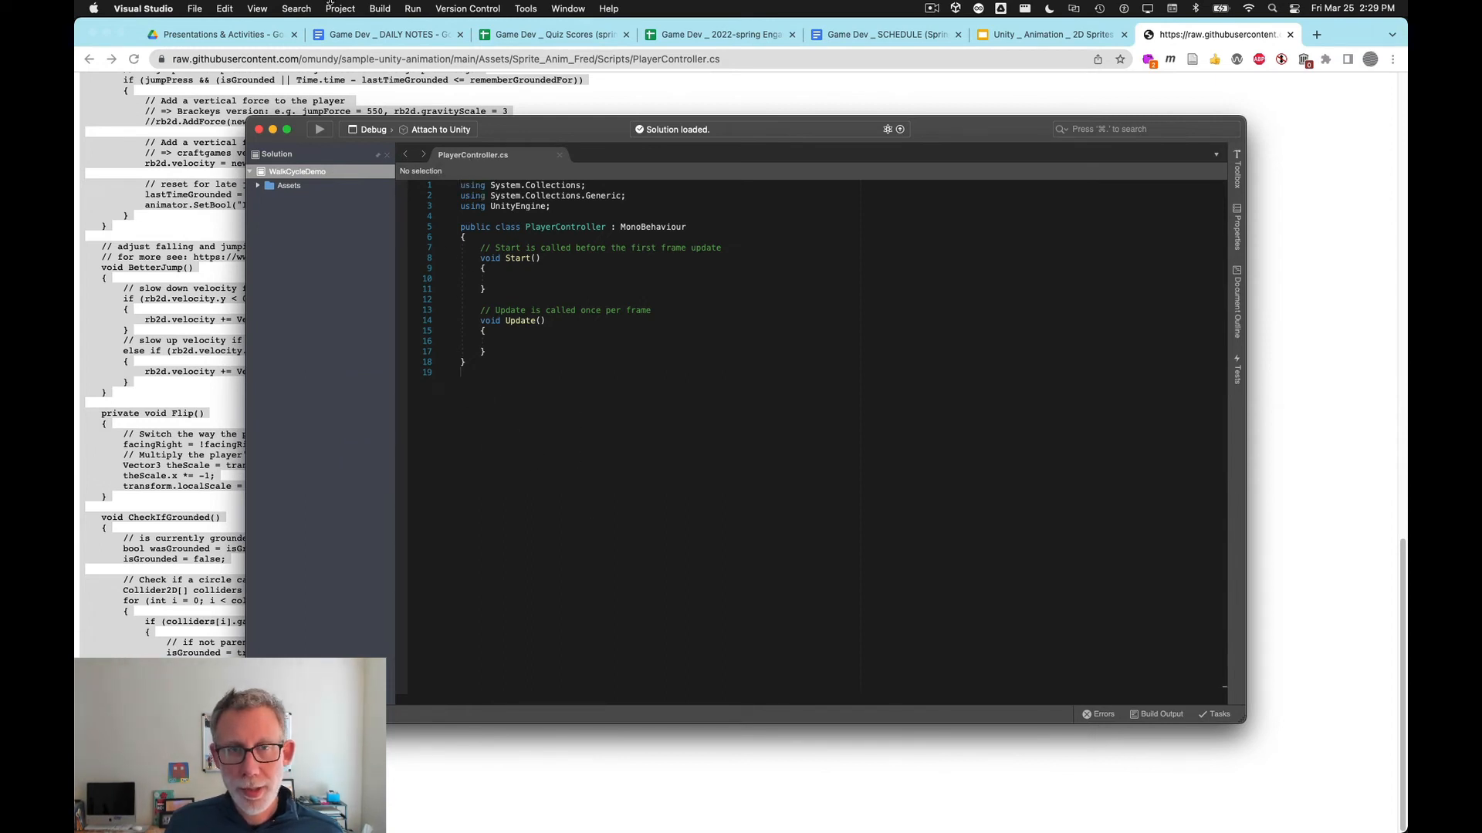
Step: Replace the whole script with the pasted PlayerController code and save the file
key(super+a)
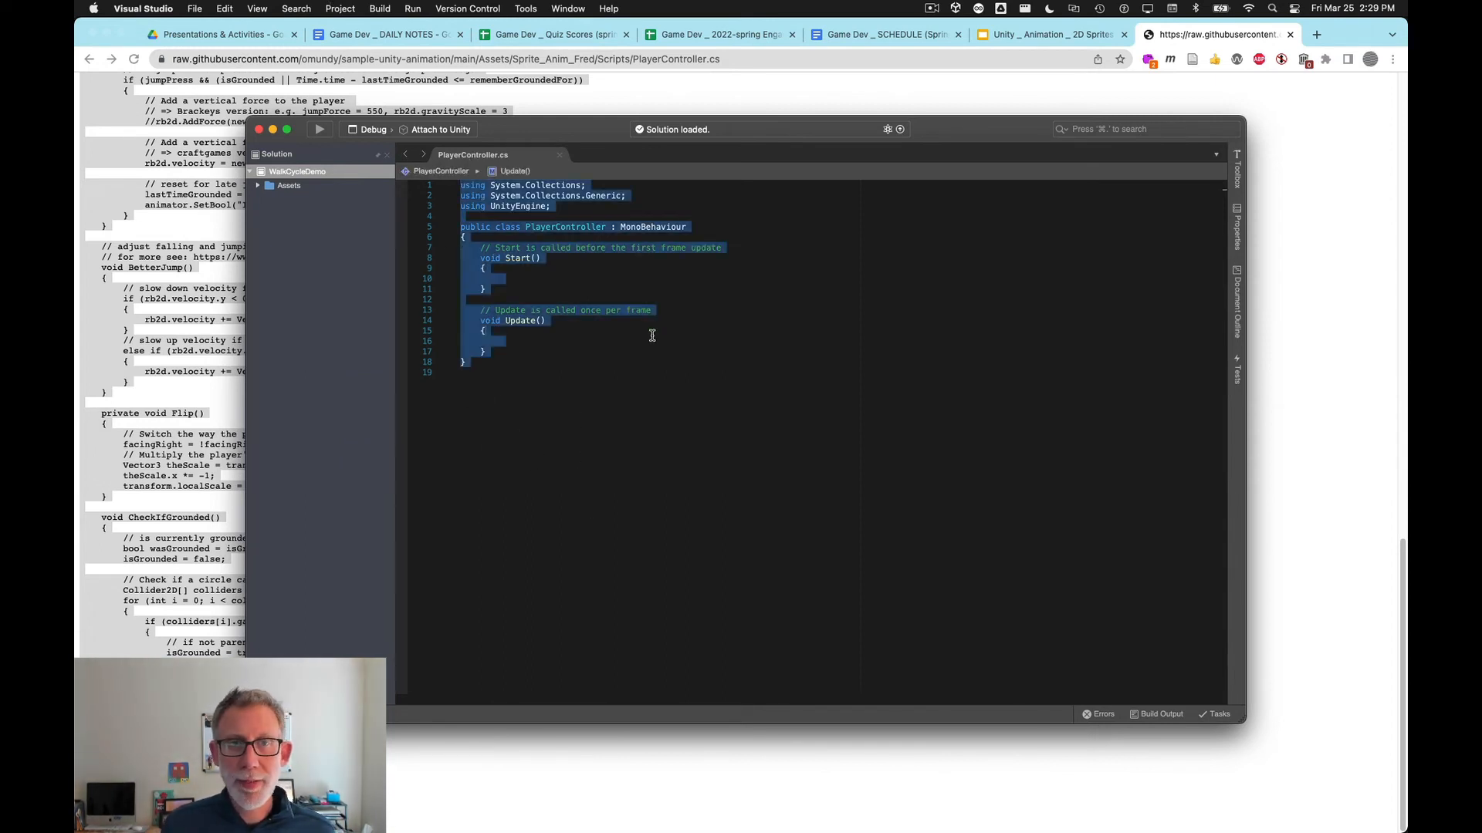
key(BackSpace)
key(super+v)
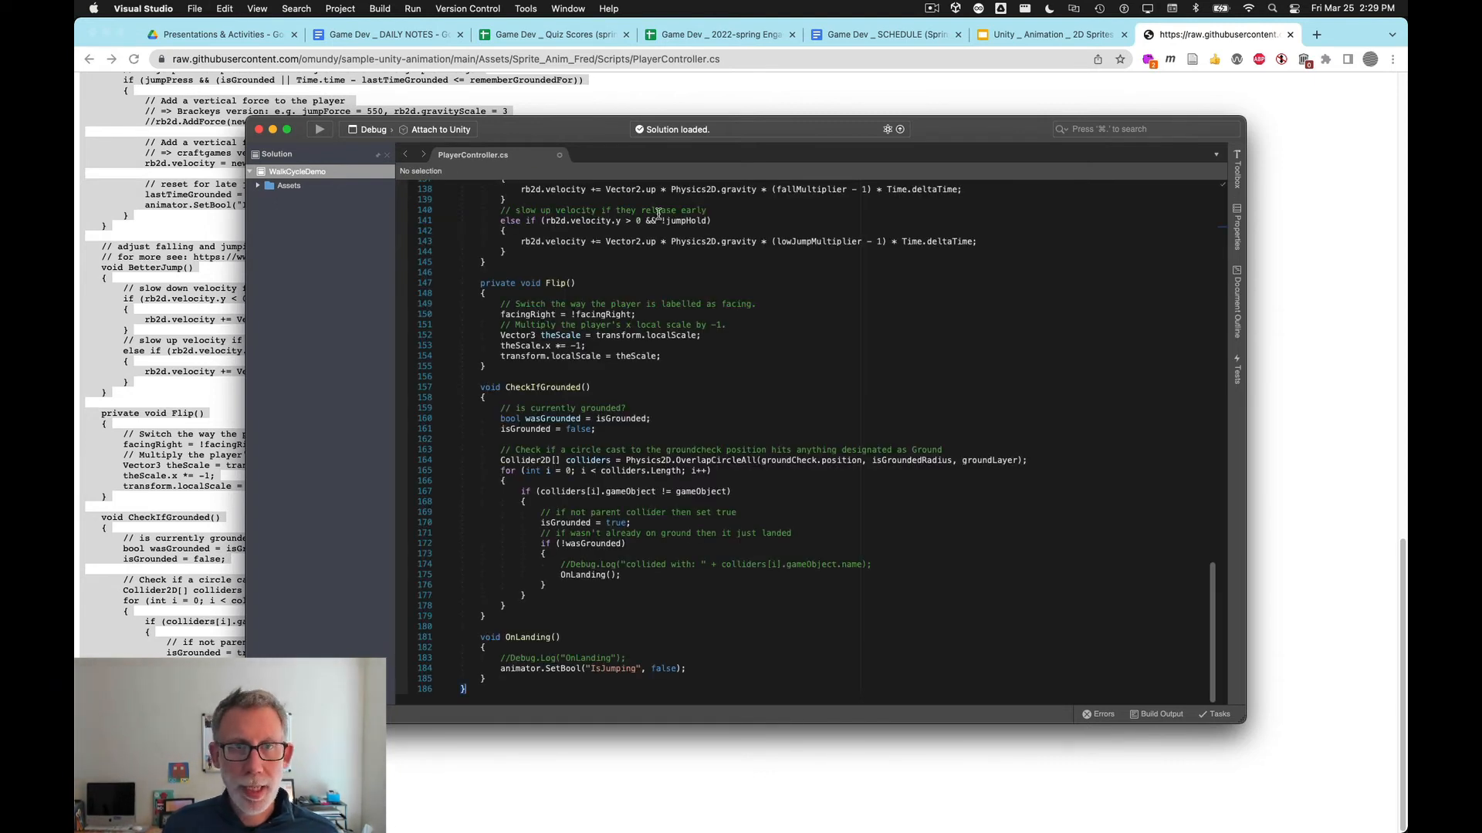
key(super+s)
Step: Read through the pasted script's header, class declaration and field declarations, then return to Unity
scroll(593, 321, up, 20)
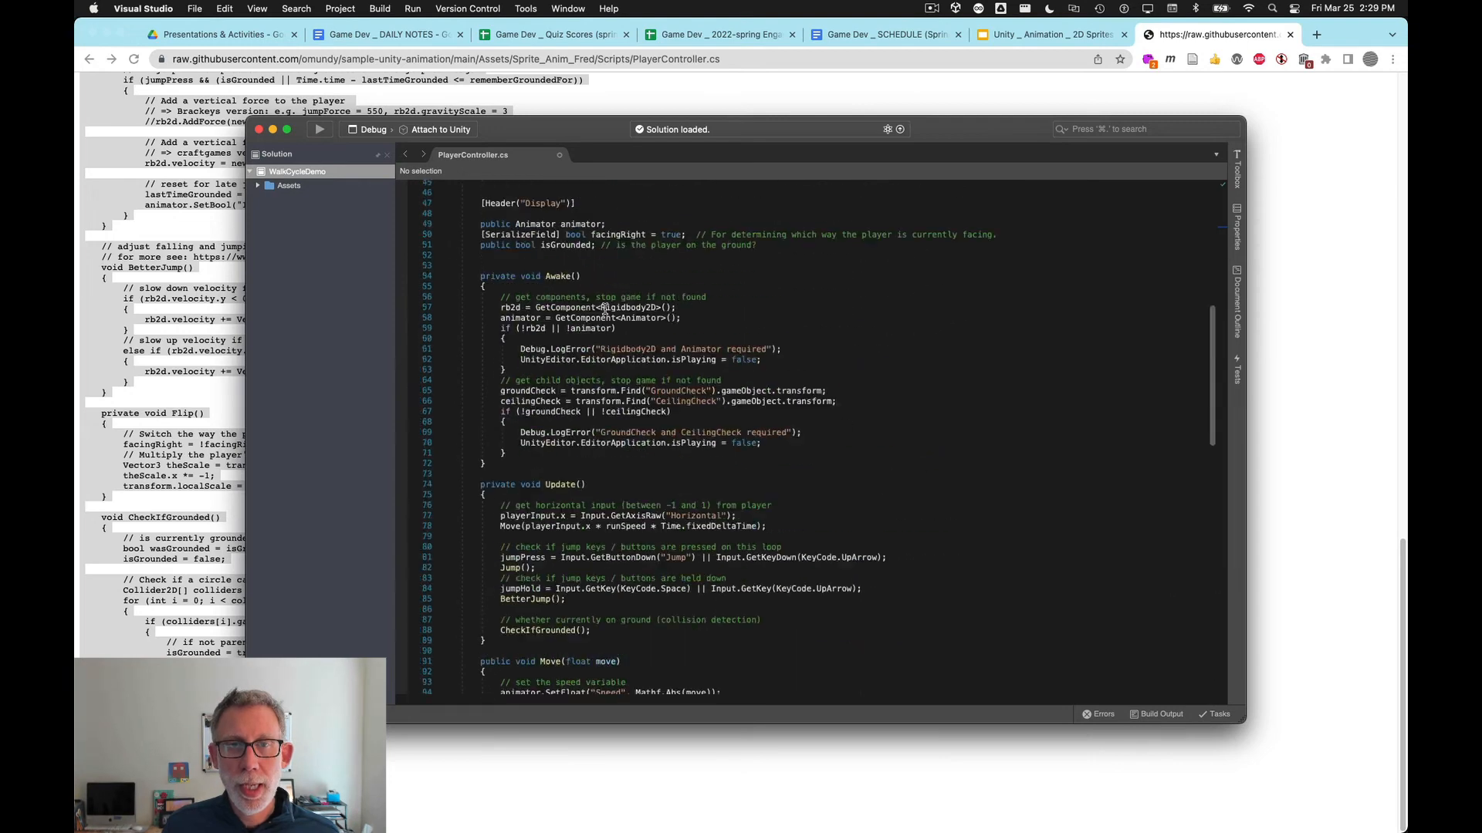
click(577, 311)
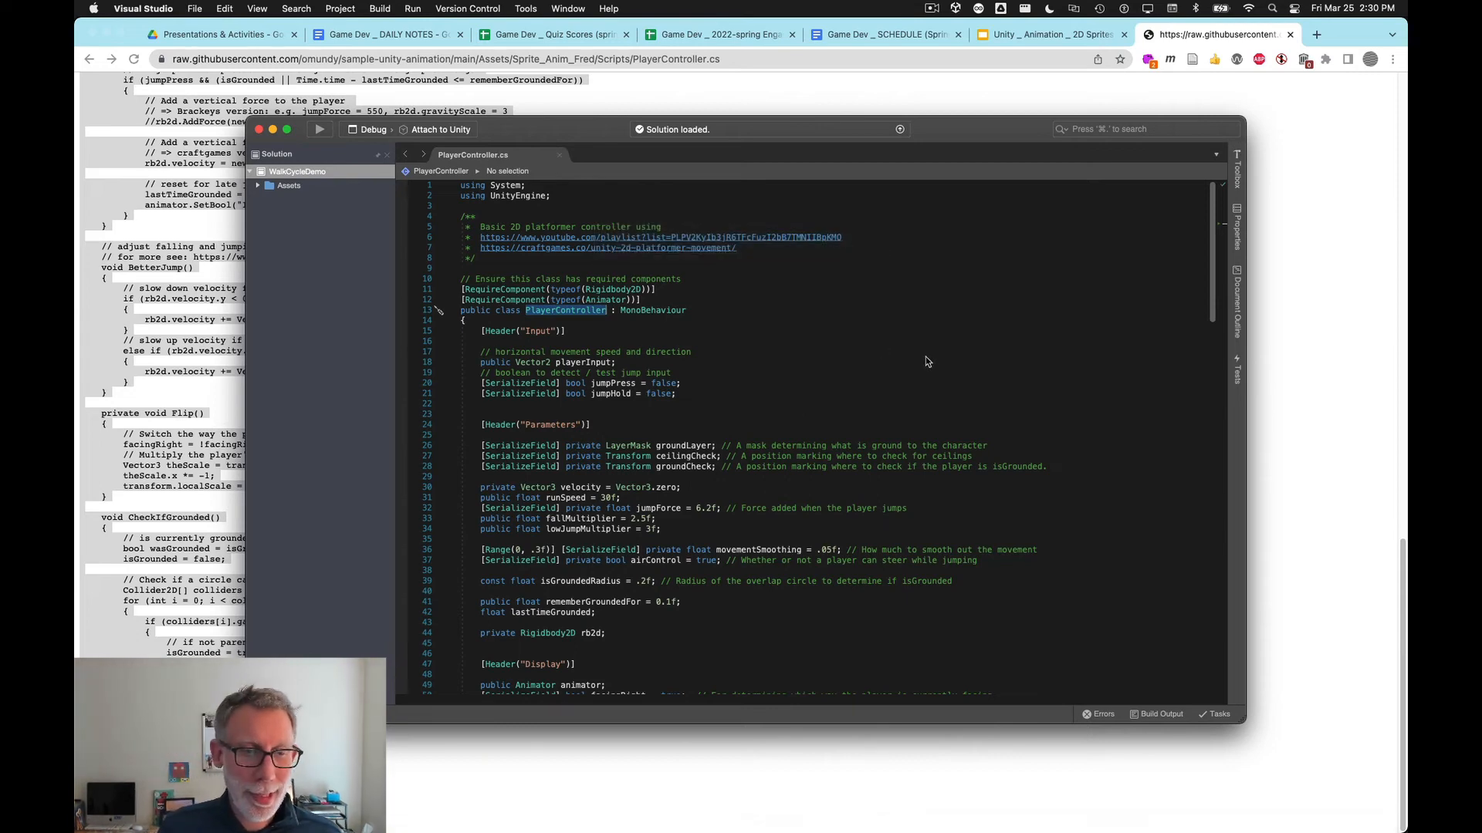
key(super+Tab)
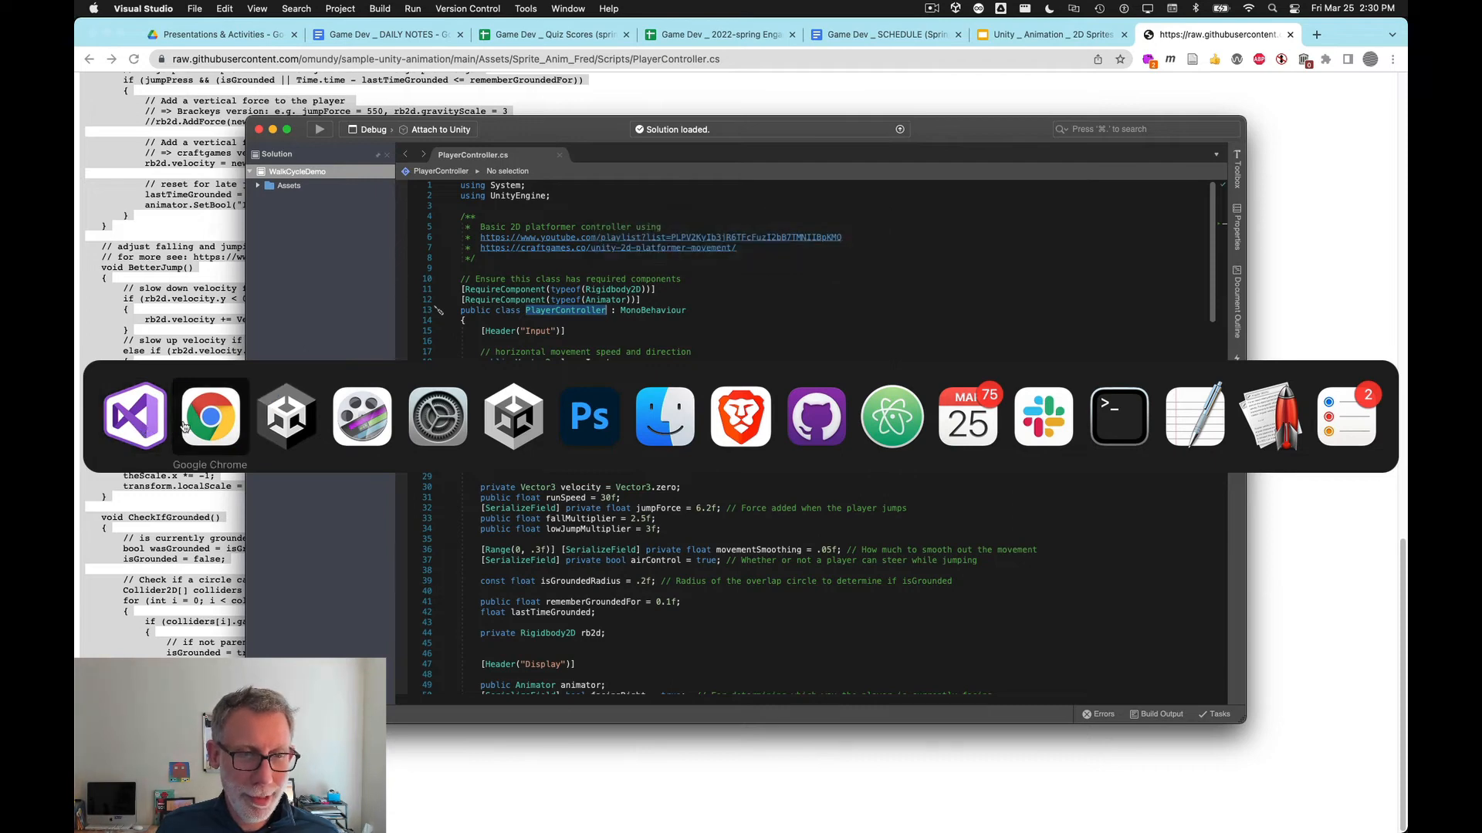
click(139, 423)
click(579, 353)
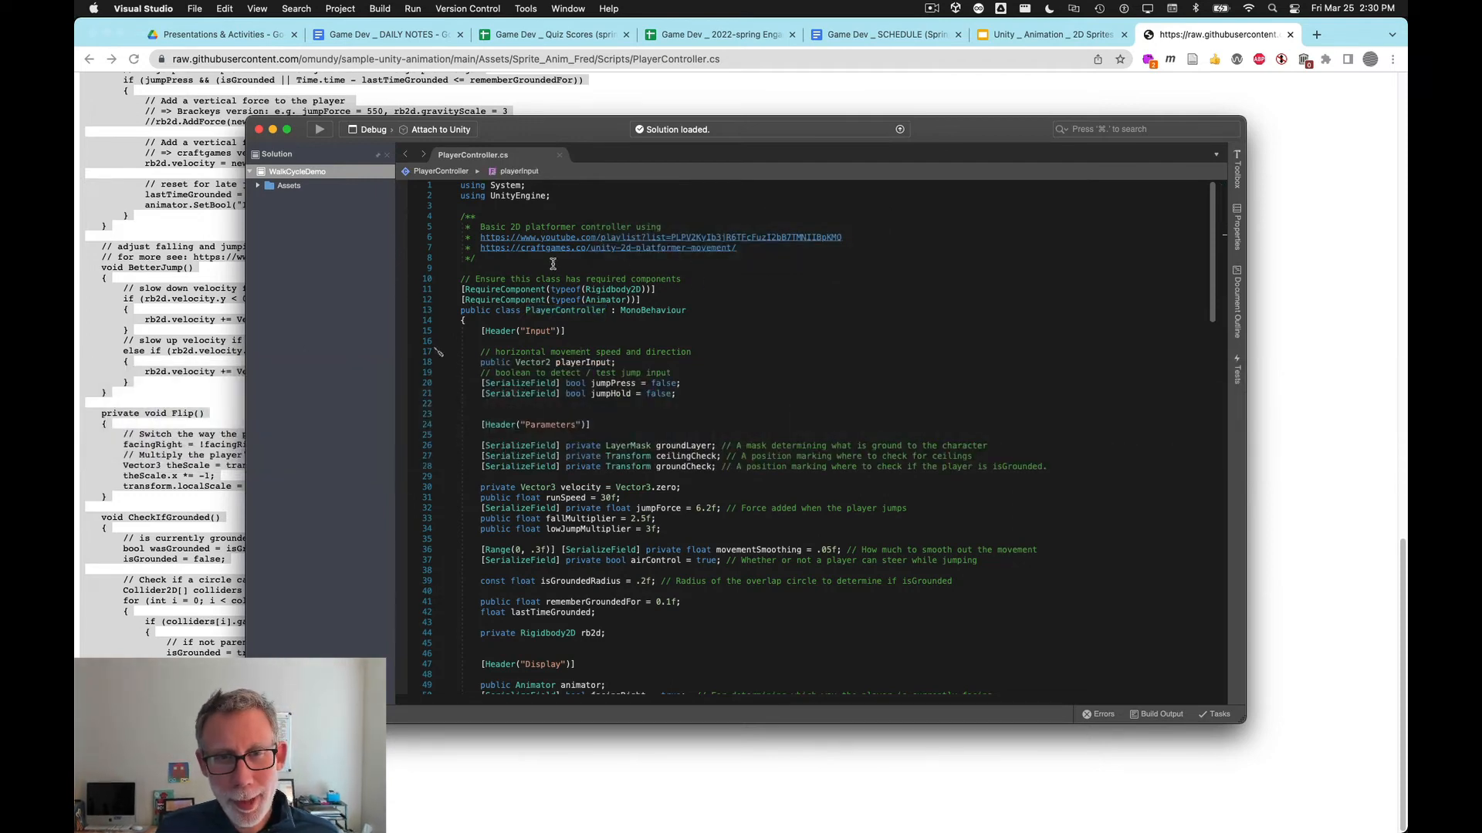
drag(540, 249, 575, 249)
click(789, 439)
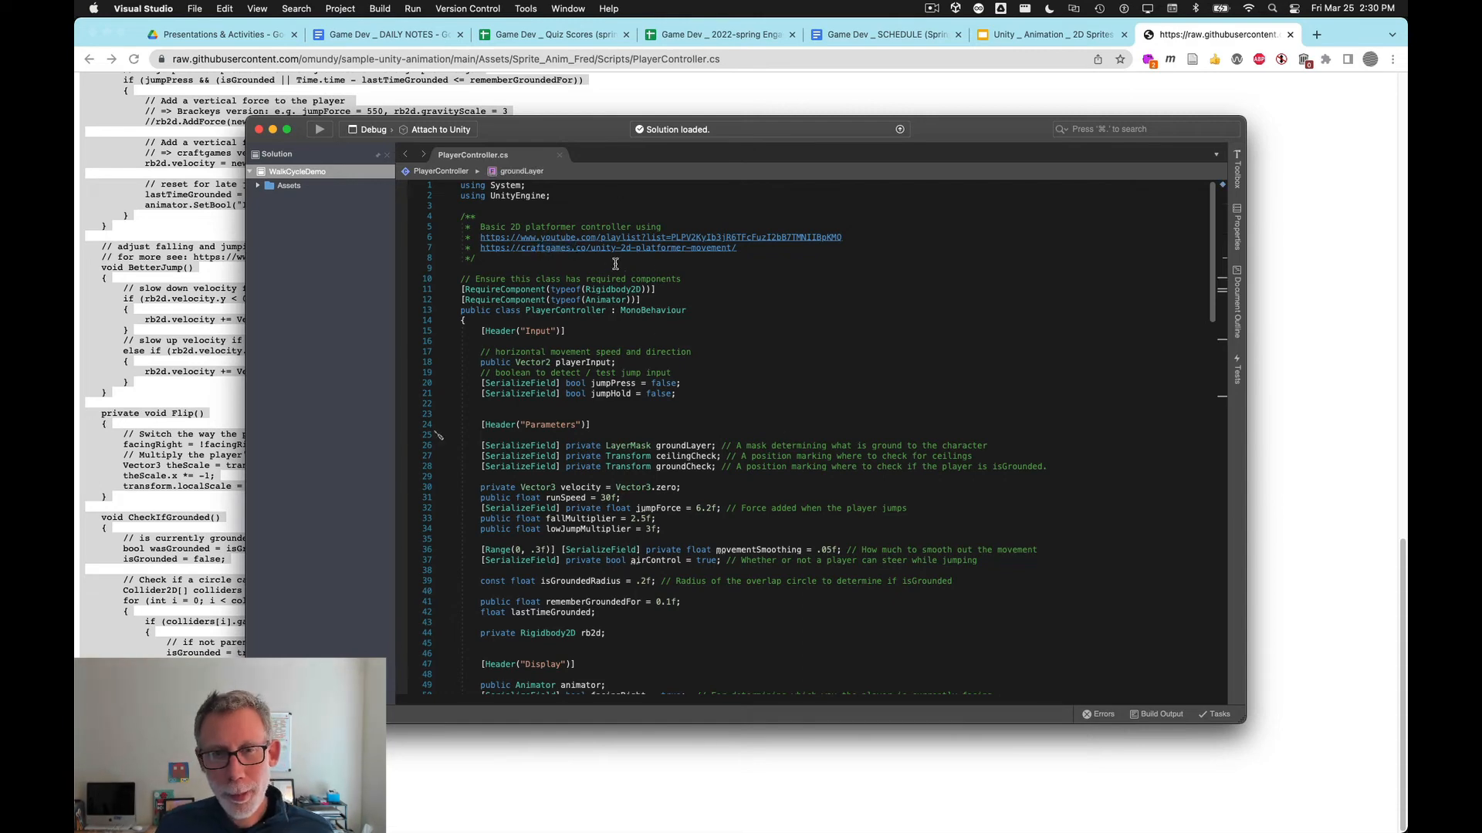
key(super+Tab)
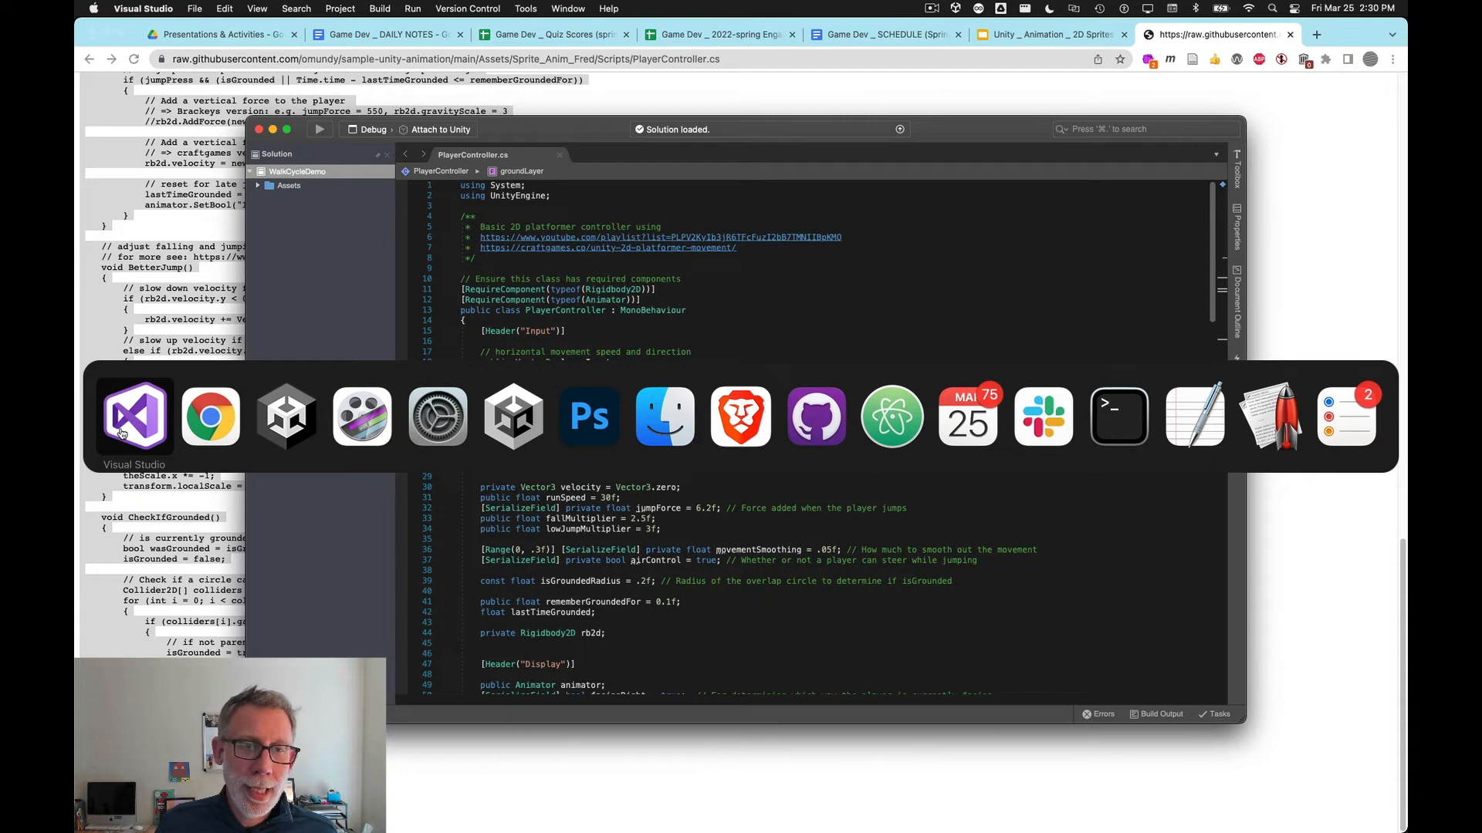
click(293, 427)
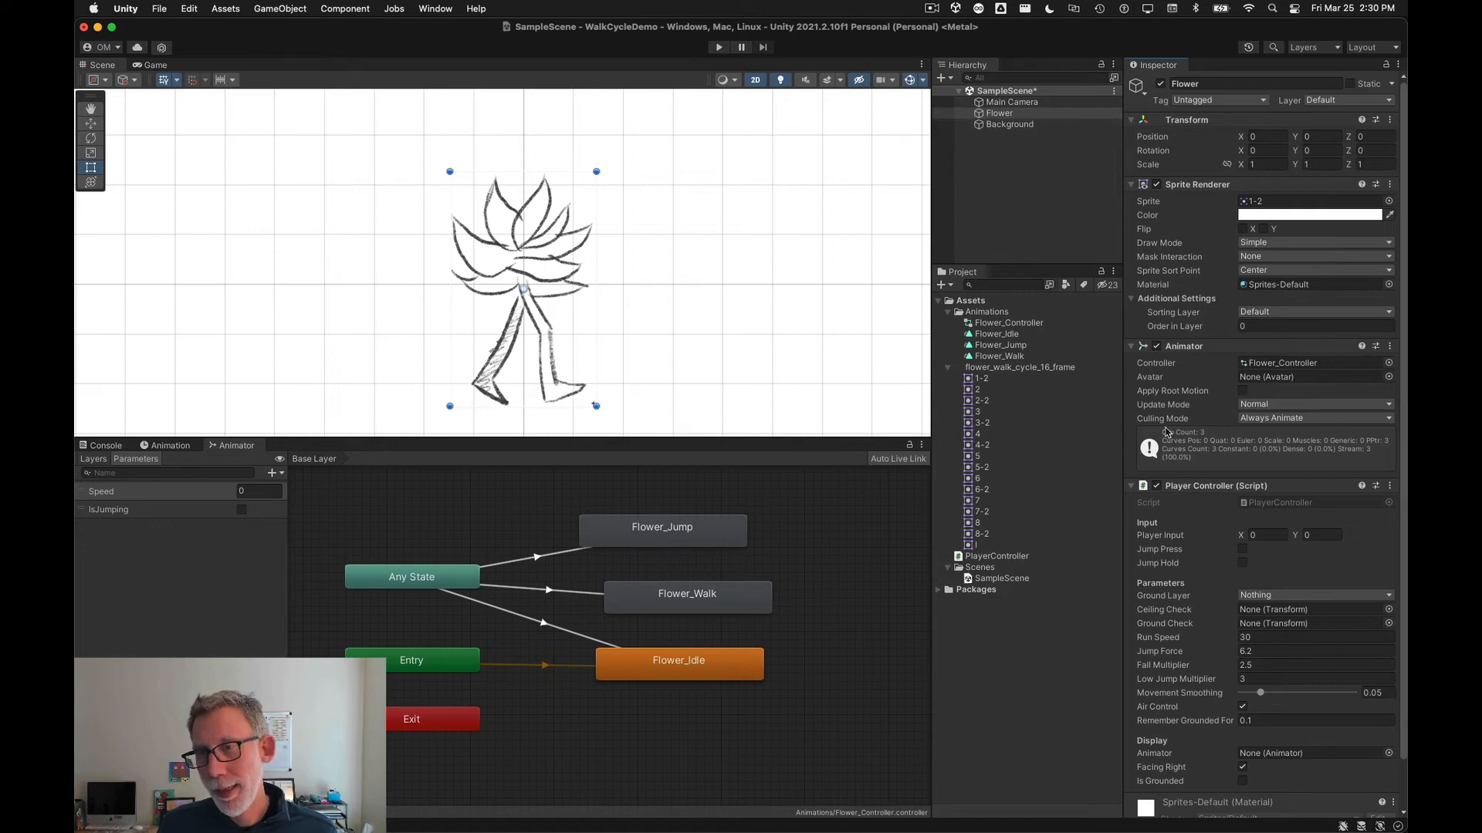
Step: Add a Rigidbody 2D component to the Flower object
scroll(1166, 435, down, 2)
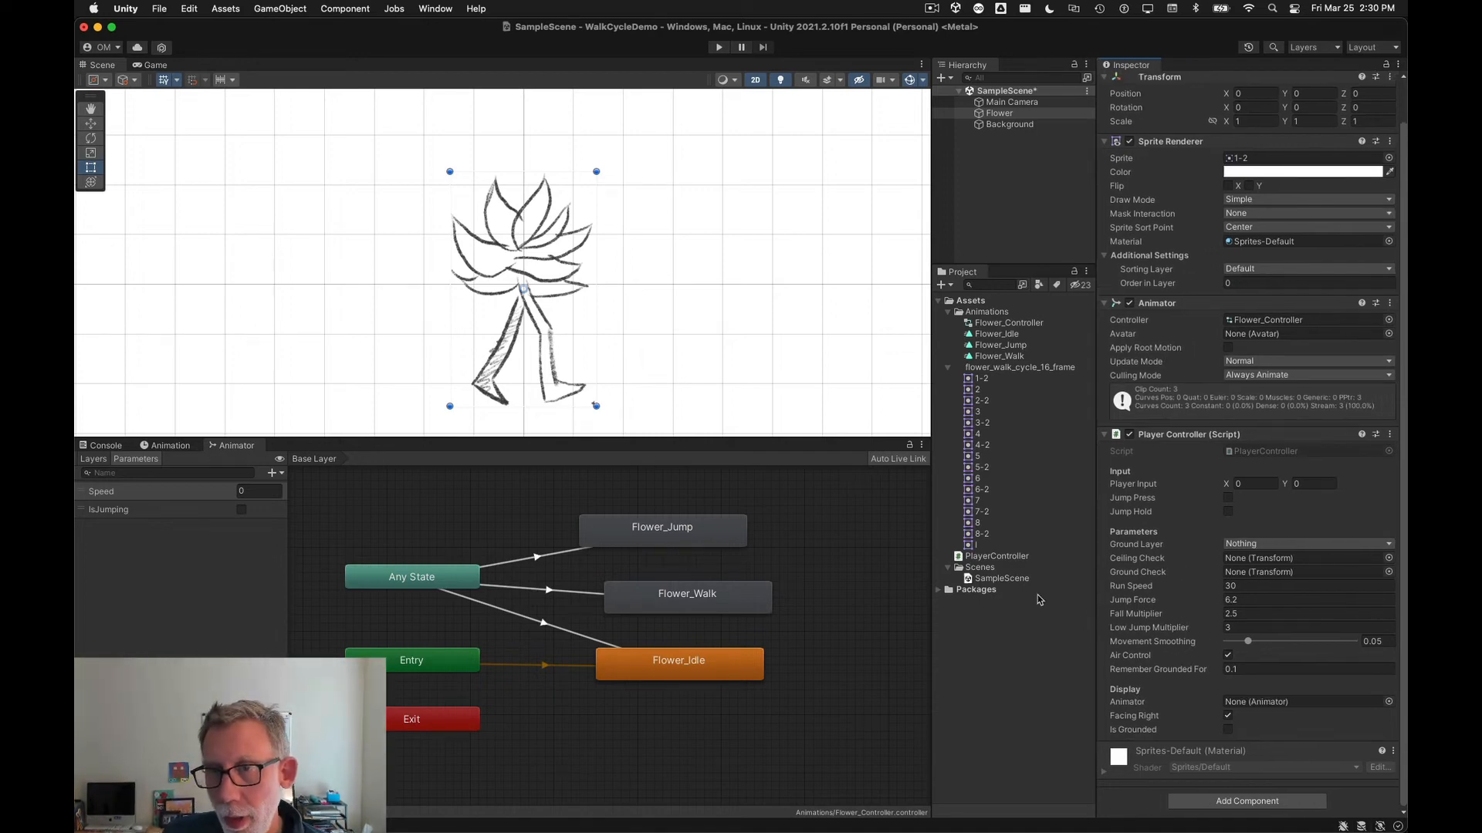
drag(932, 554, 893, 554)
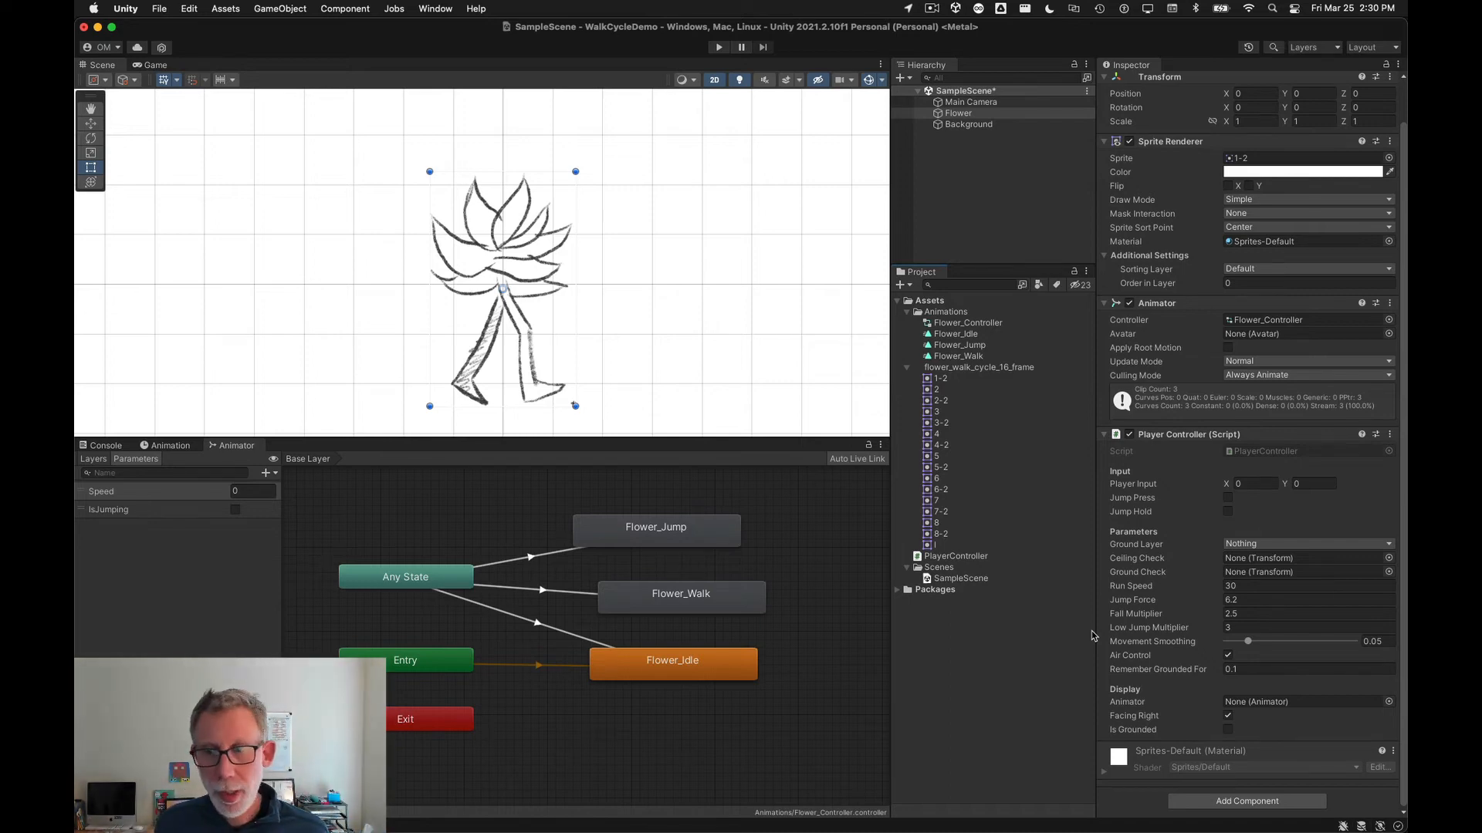
click(1227, 802)
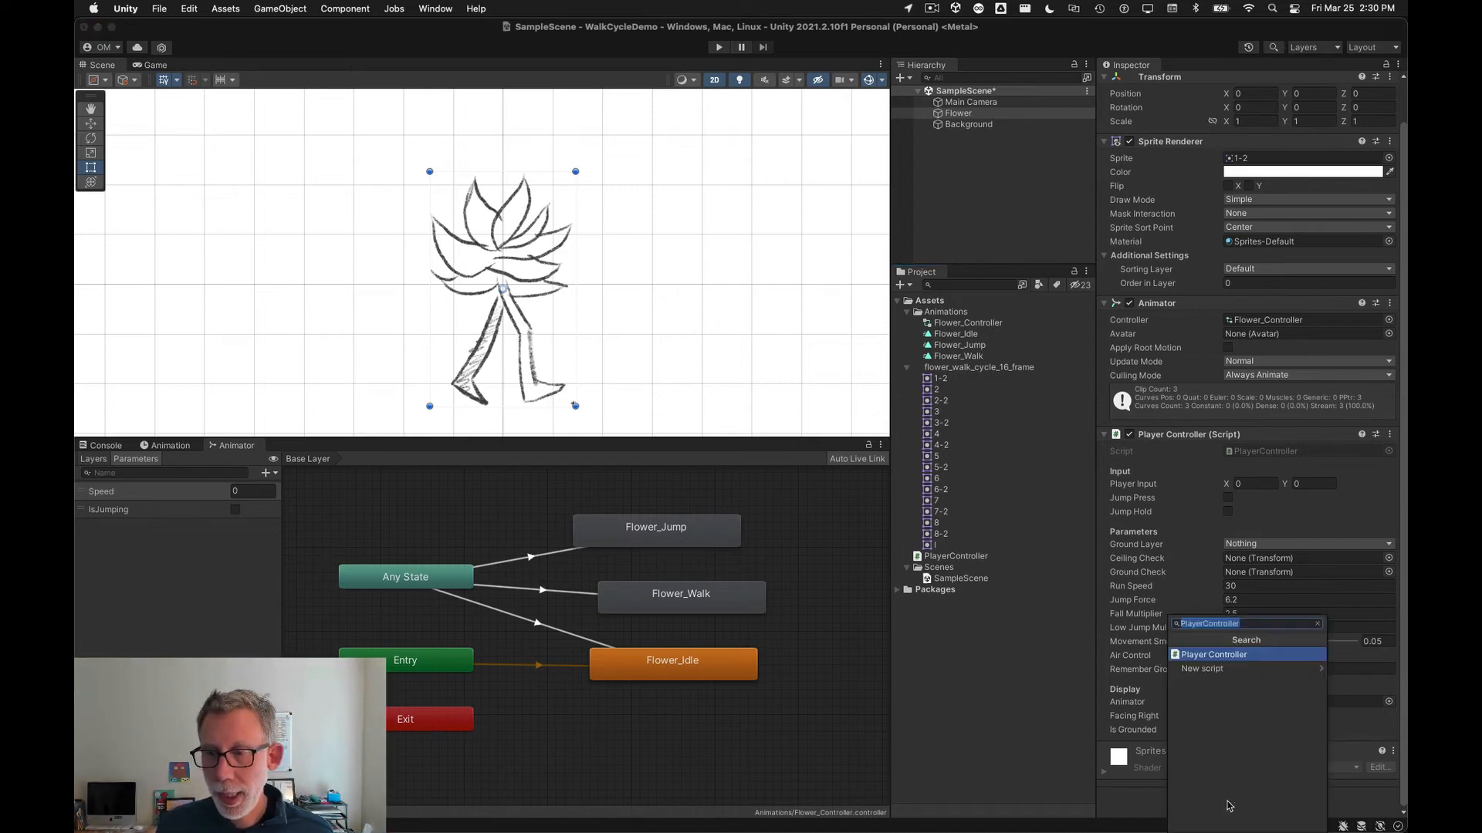
text(rigi)
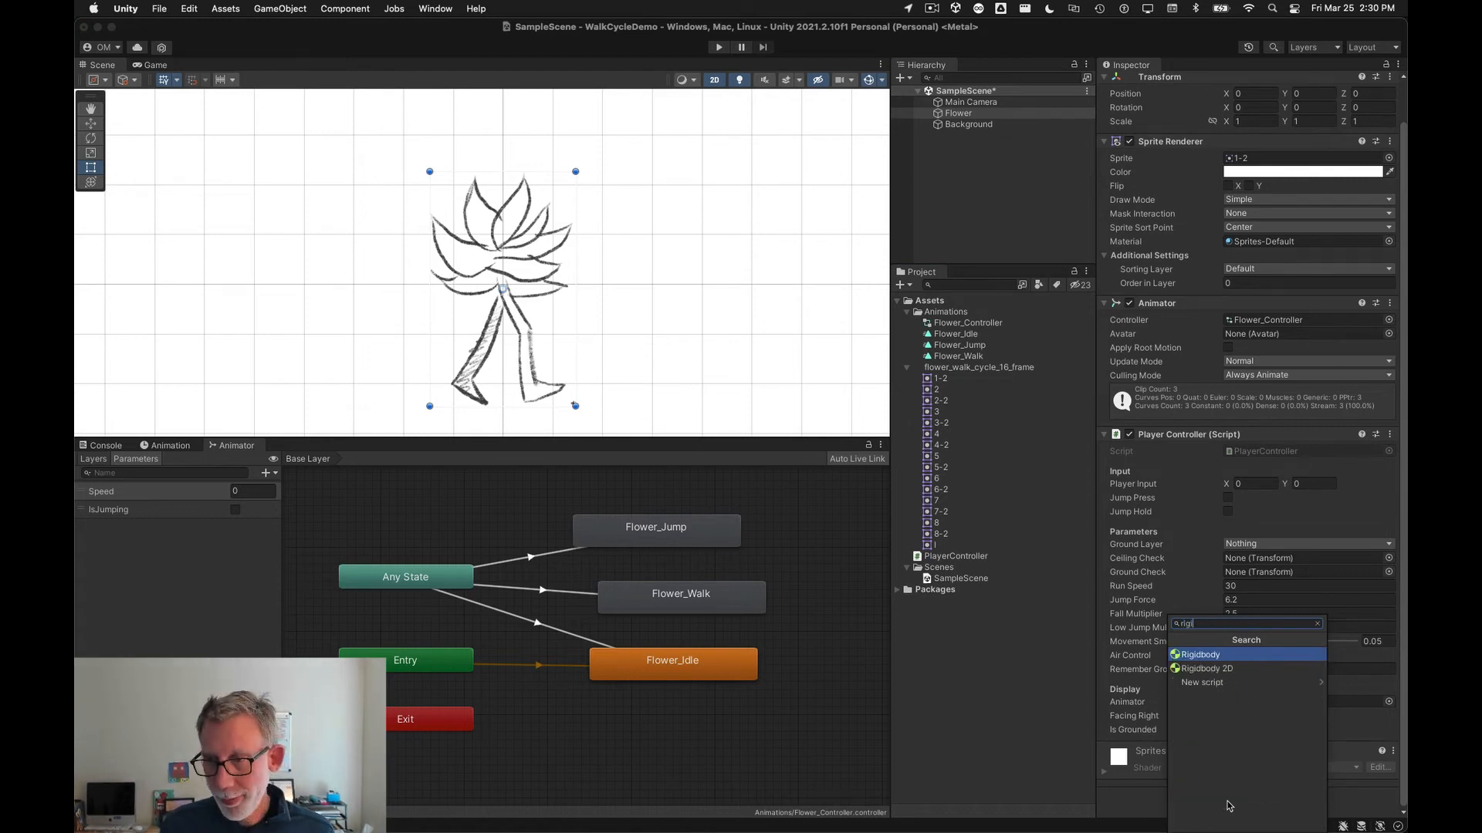
key(Down)
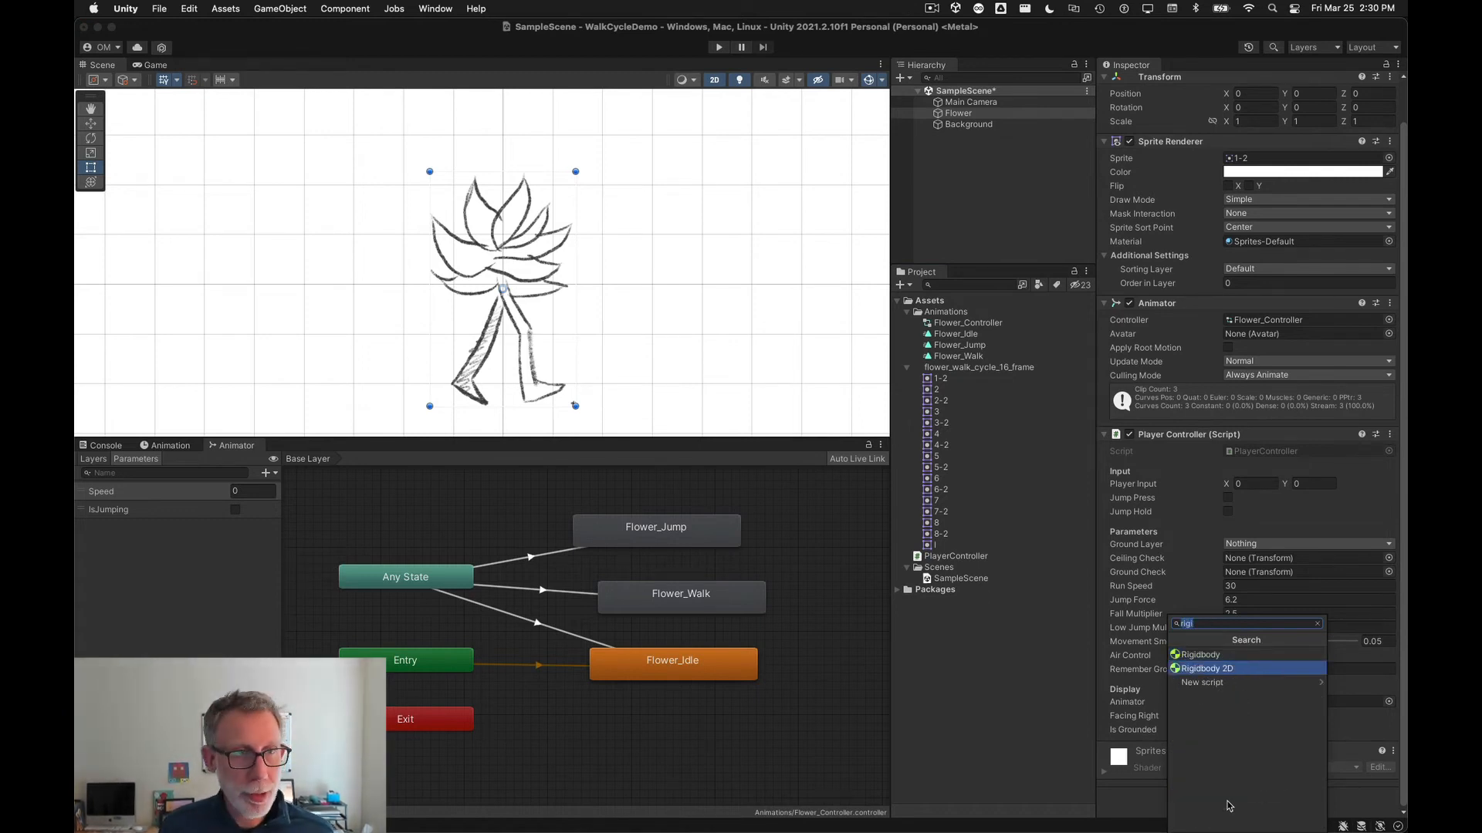
key(Return)
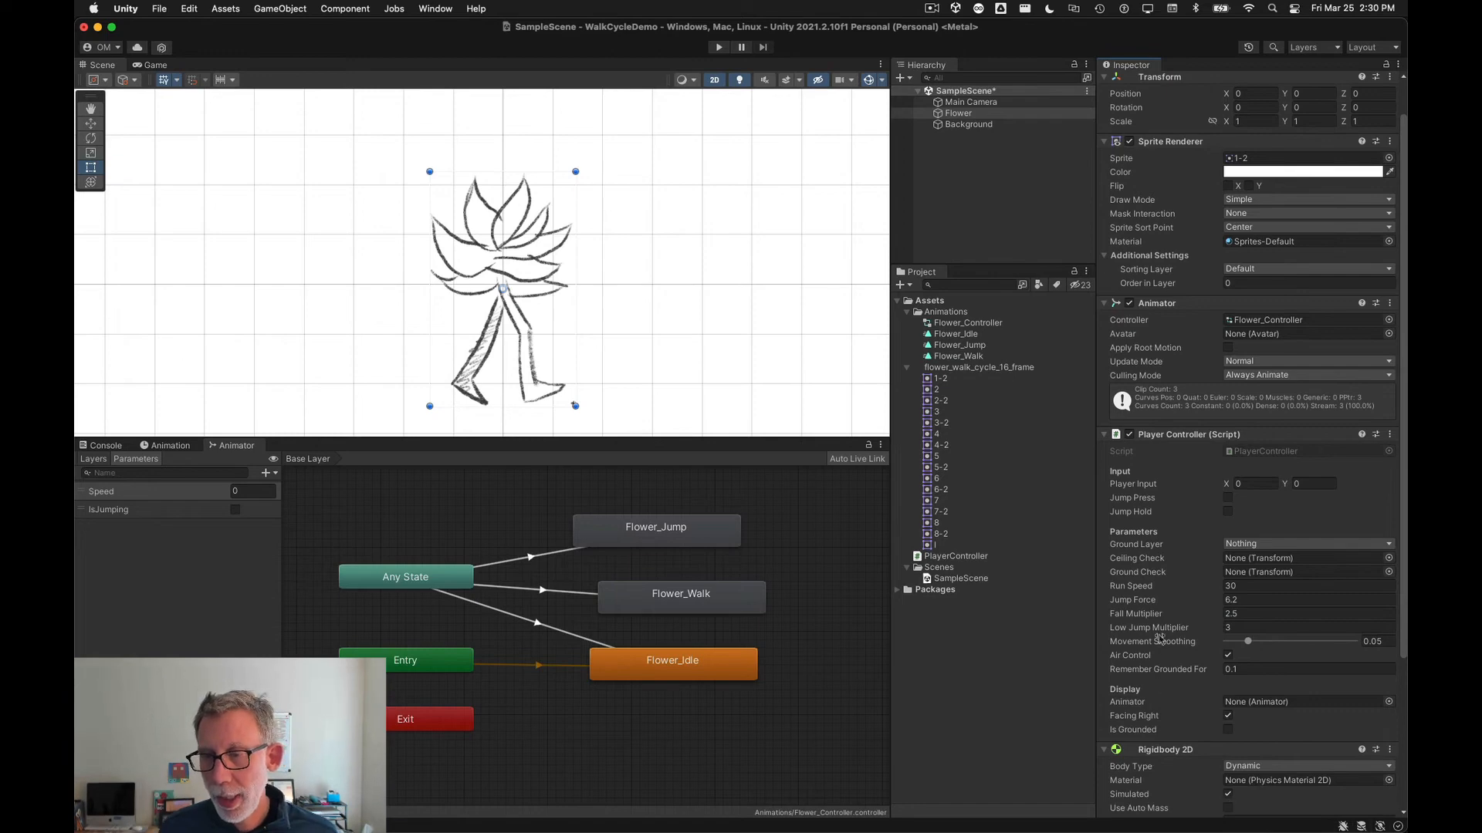
Step: Add a Circle Collider 2D component to the Flower object
scroll(1159, 639, down, 5)
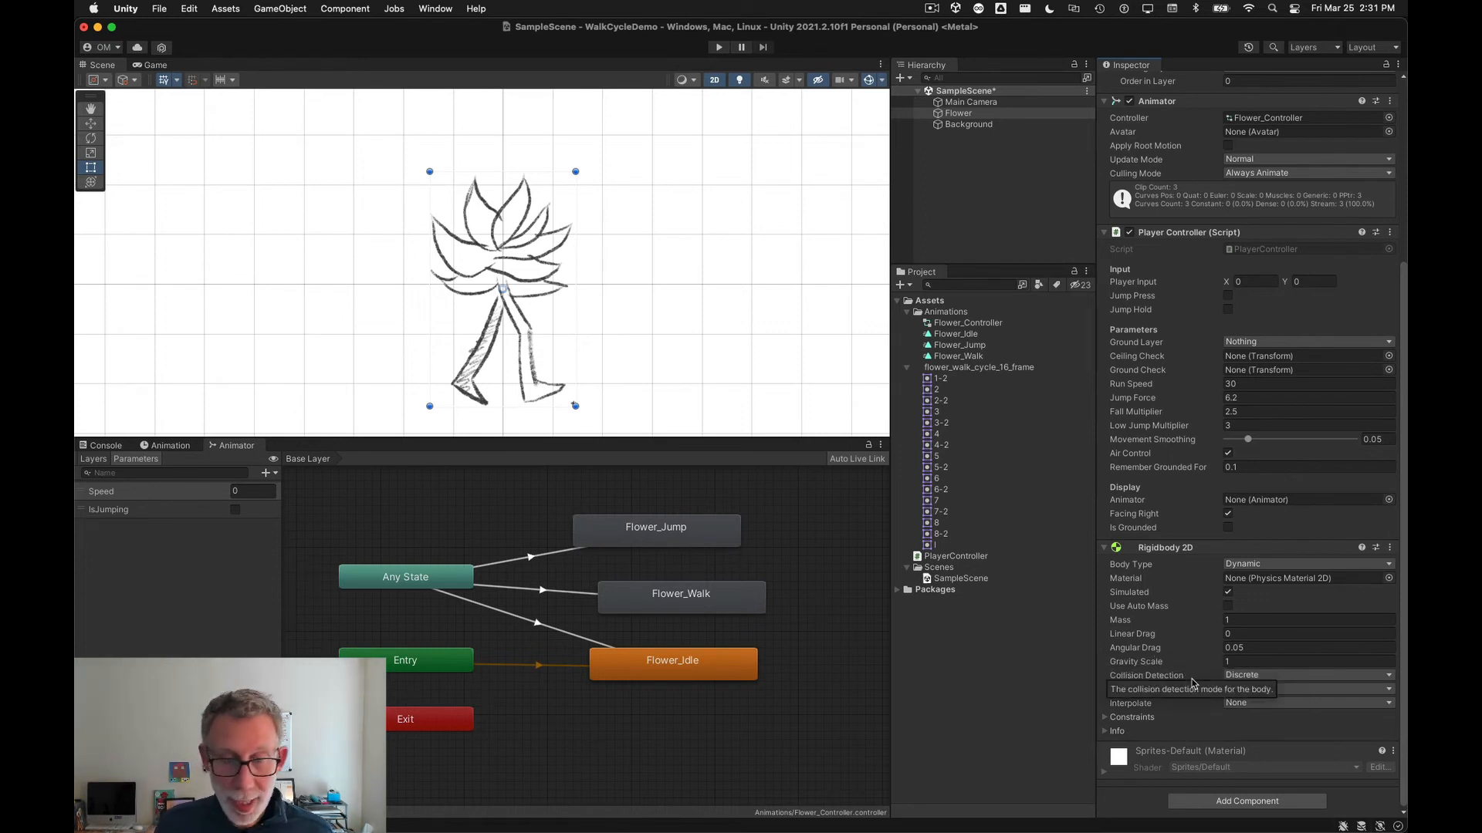
click(1230, 806)
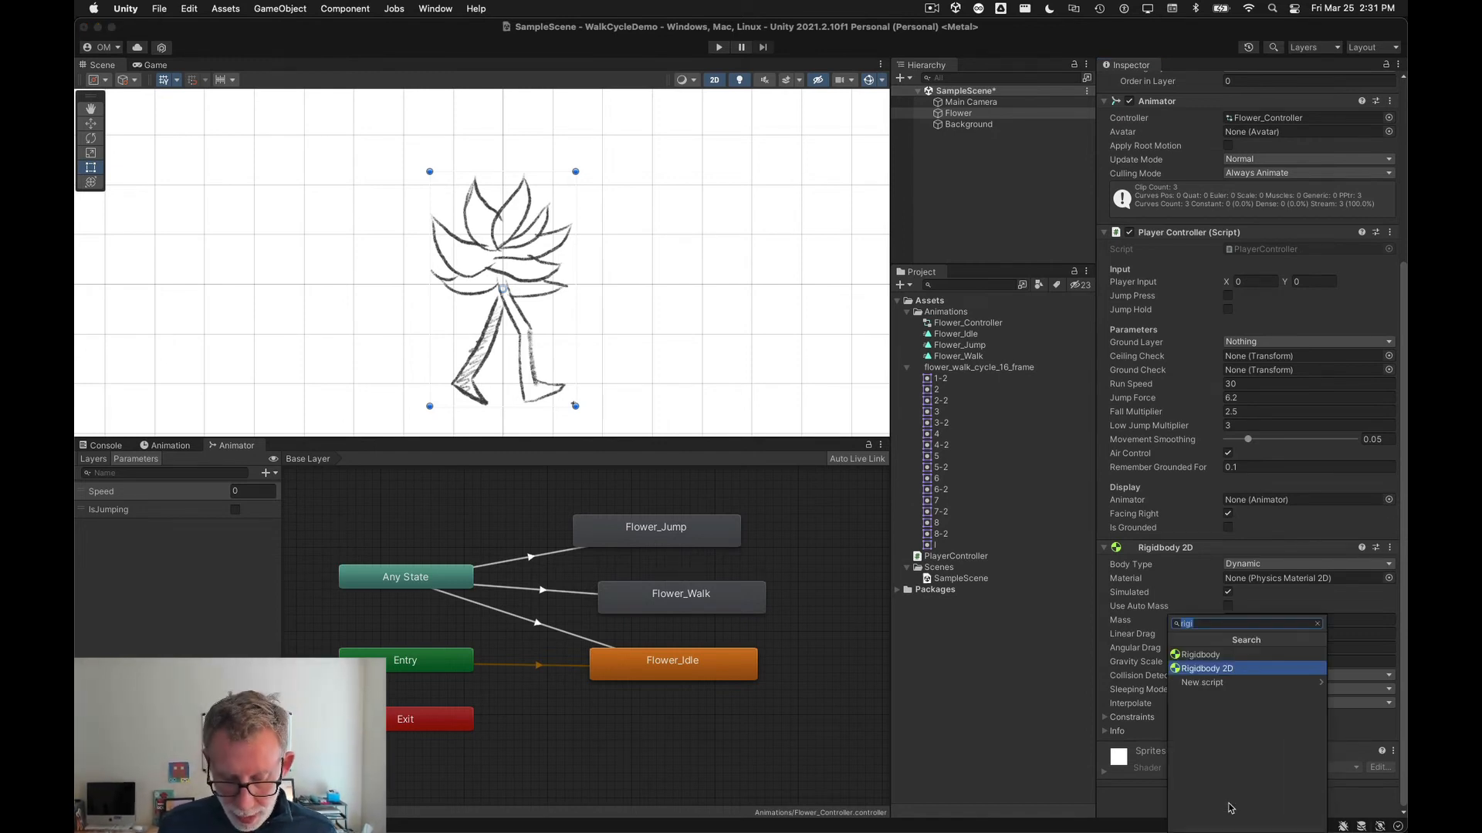
text(c)
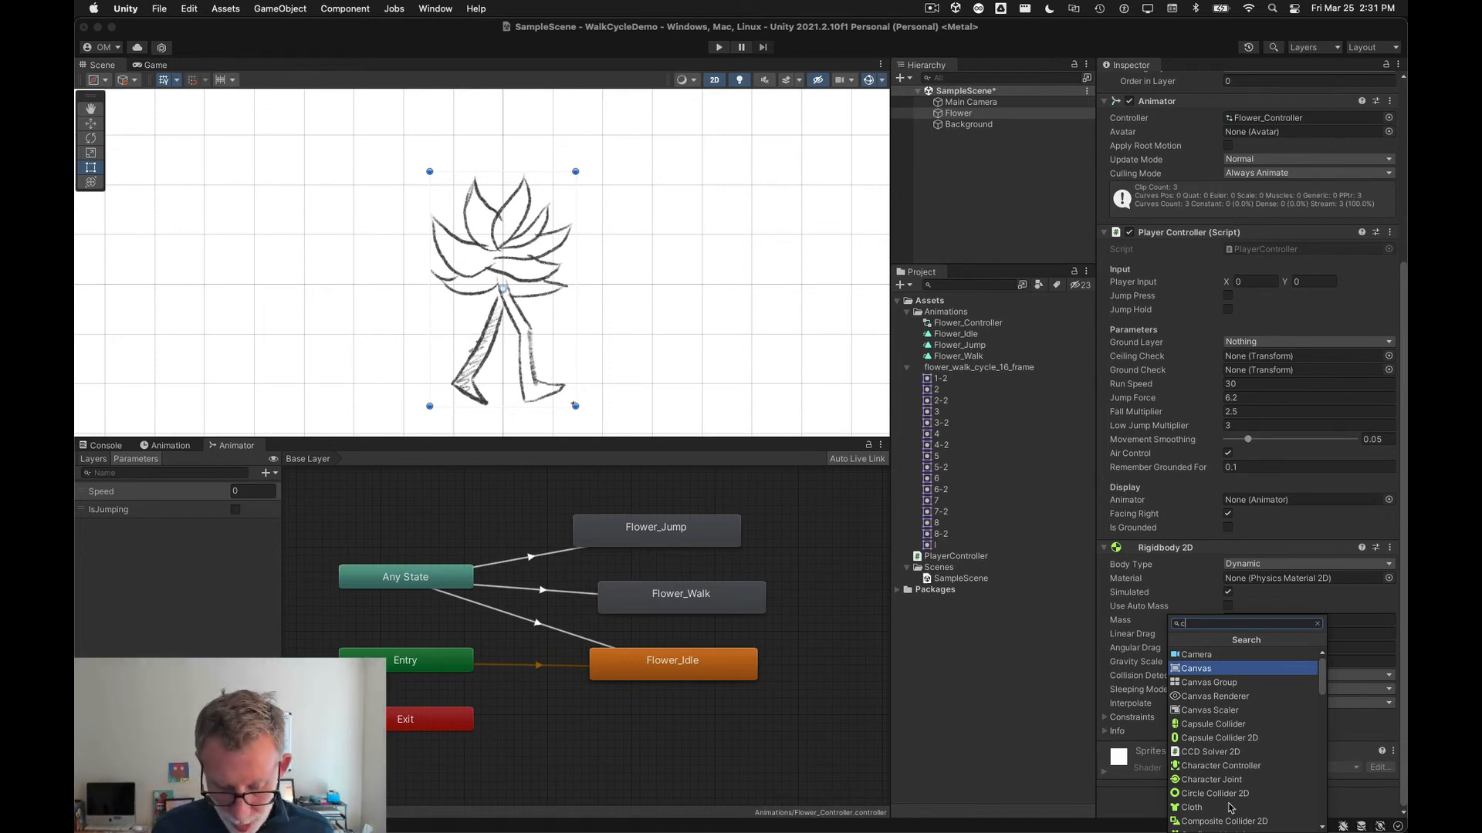
text(ircle)
key(Up)
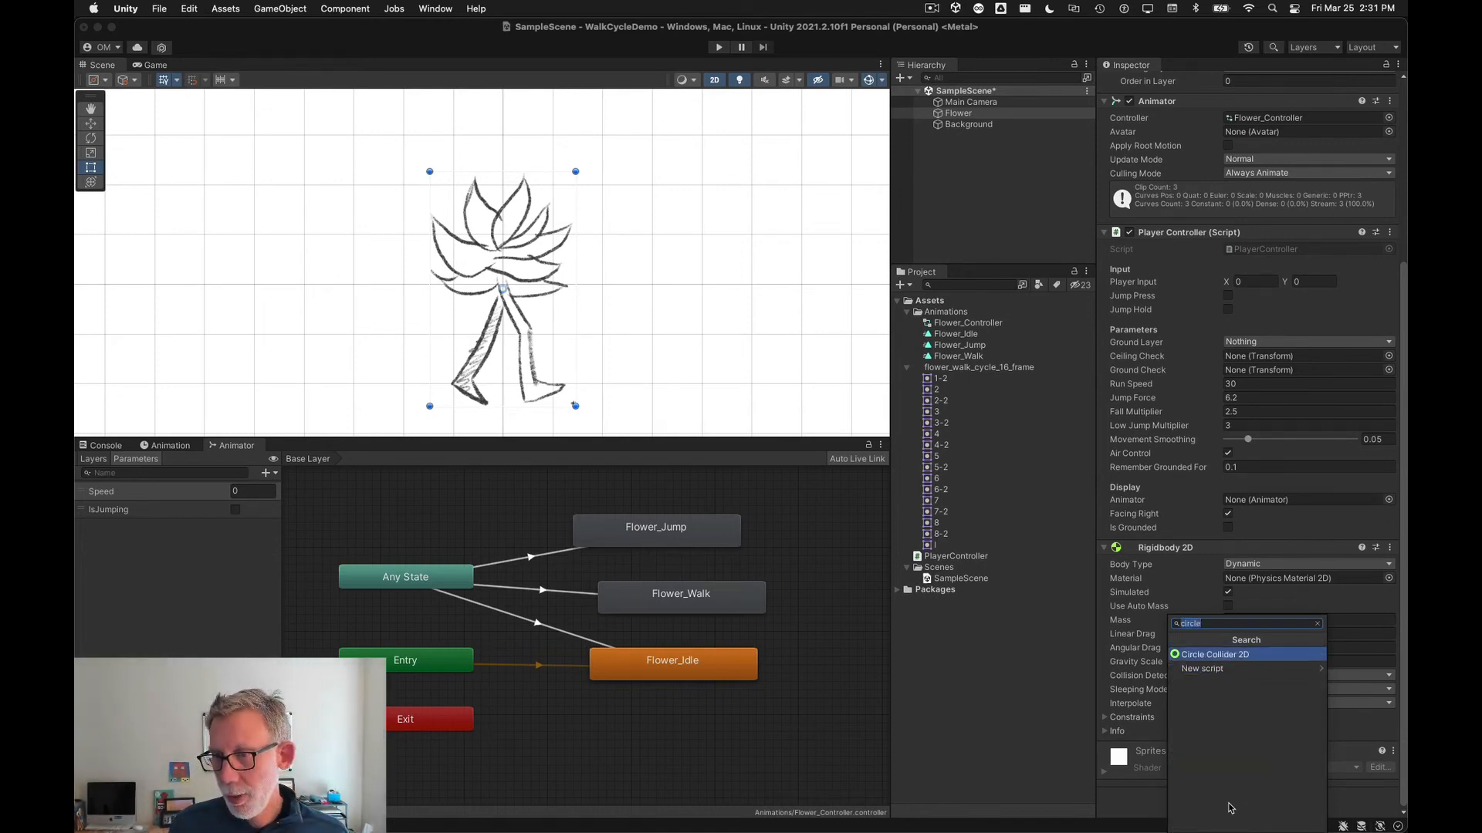
key(Return)
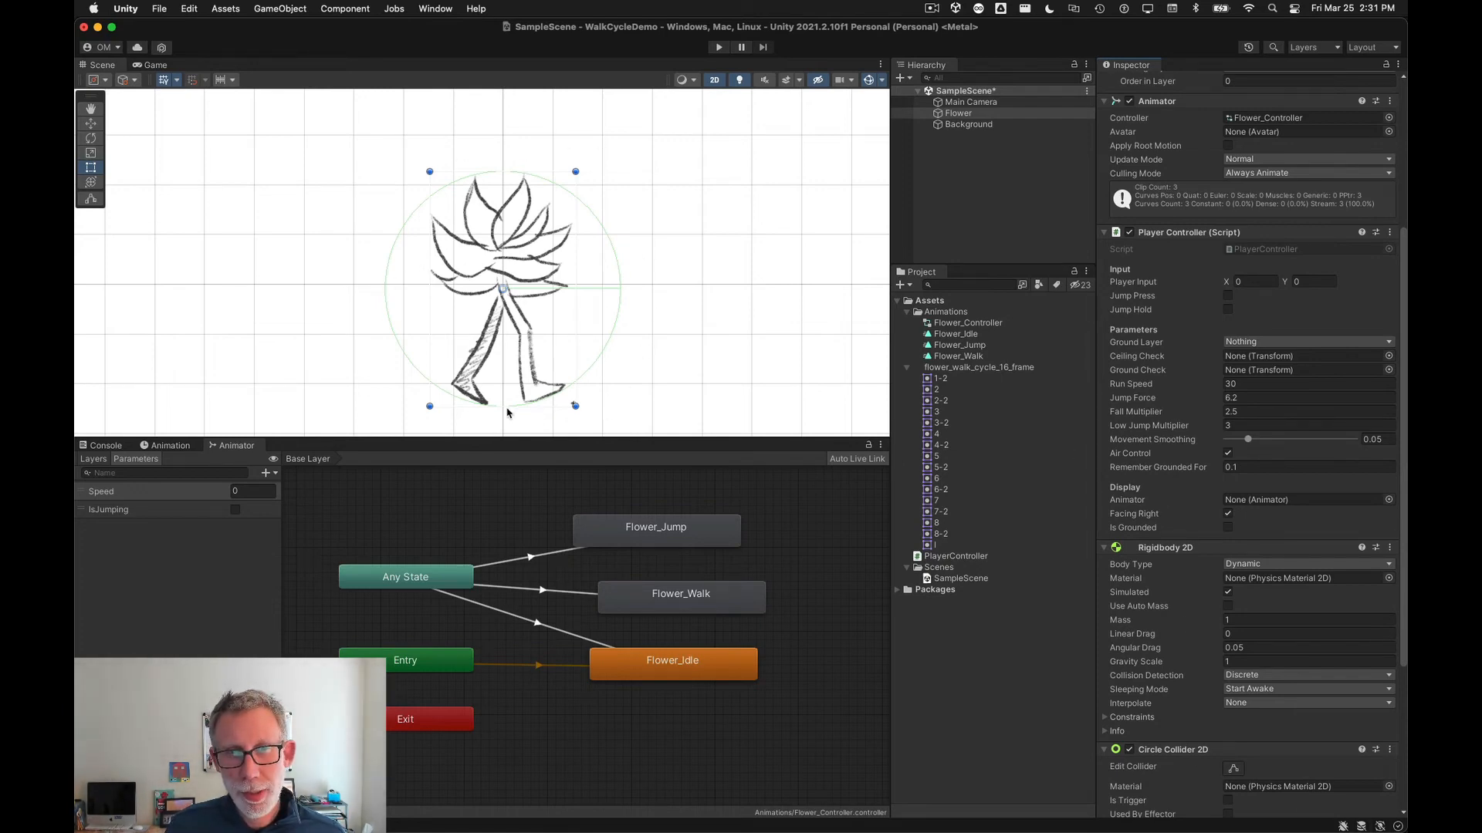
Step: Edit the circle collider to shrink it around the flower's head, radius about 1.39
scroll(1135, 613, down, 6)
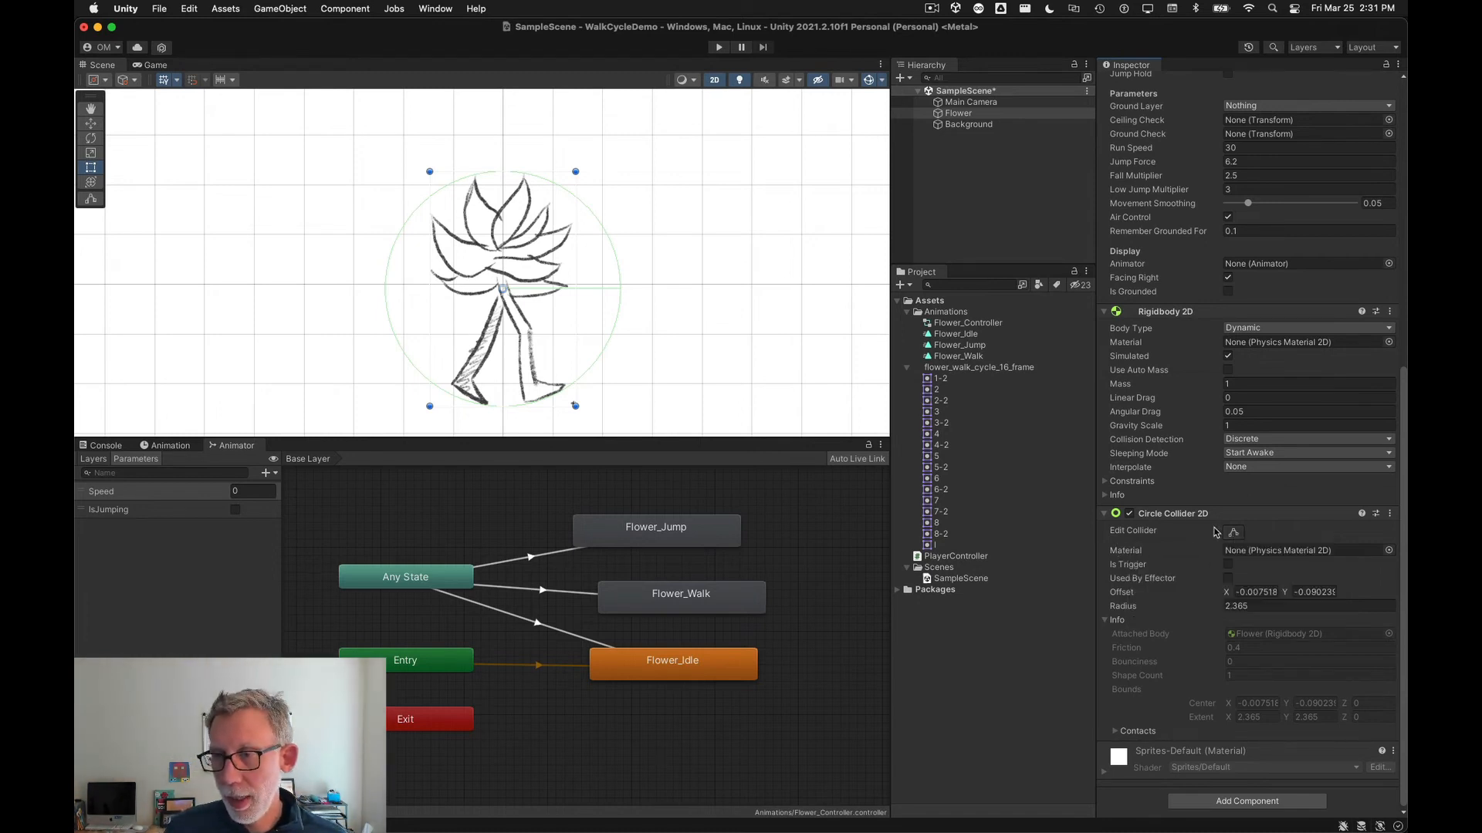
click(1233, 533)
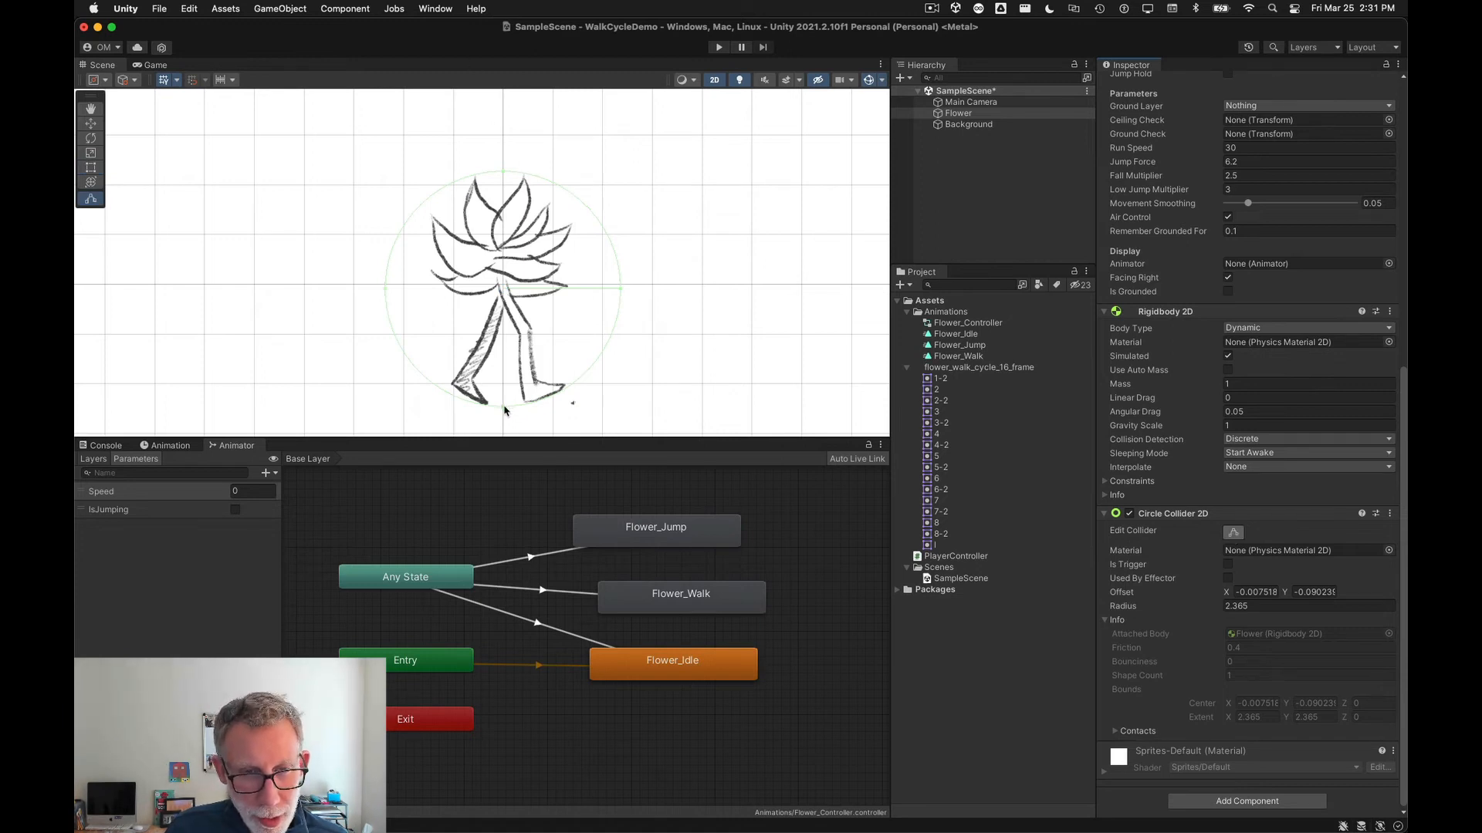
drag(502, 410, 511, 313)
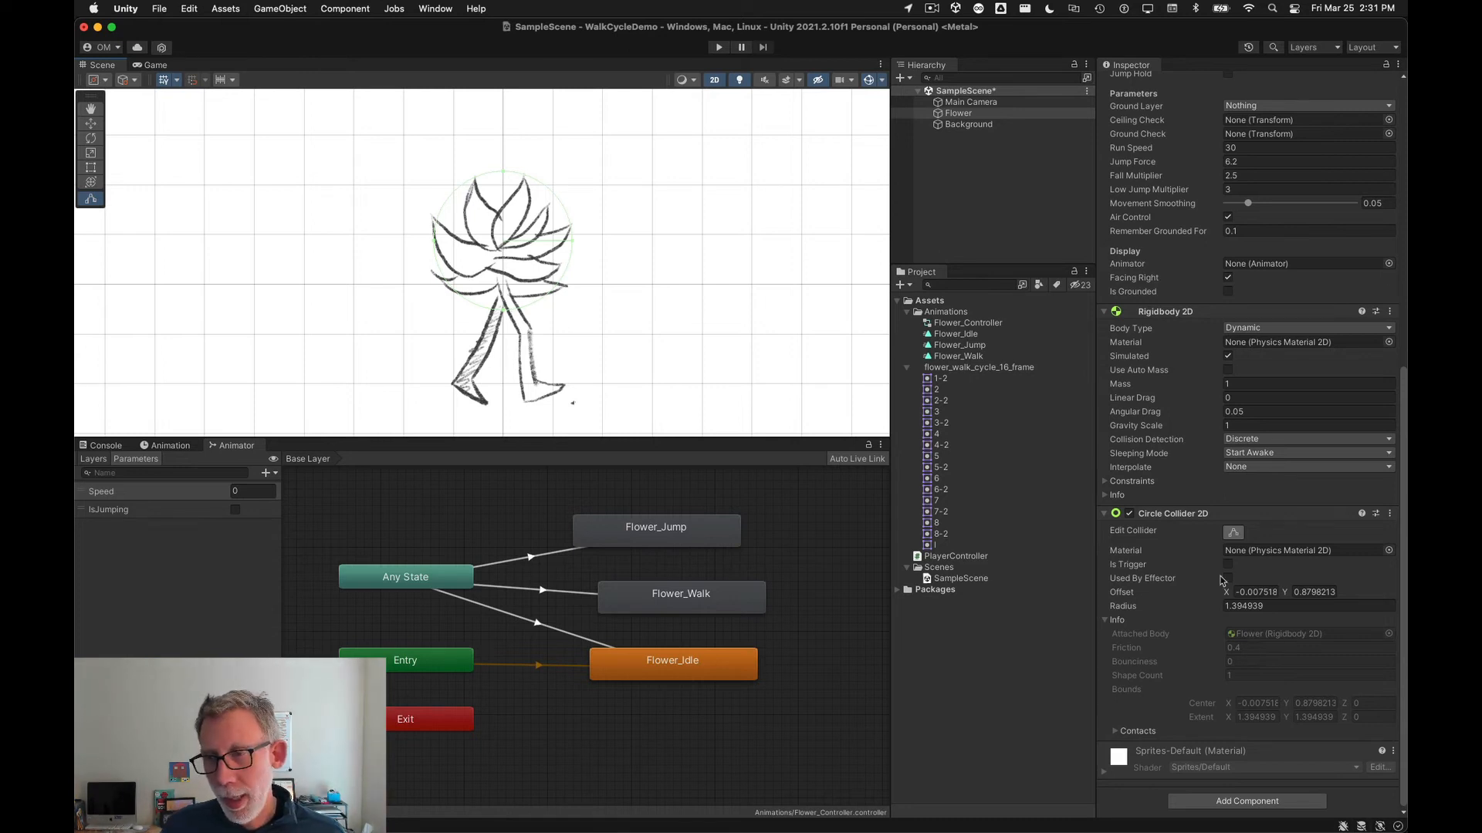
click(1234, 534)
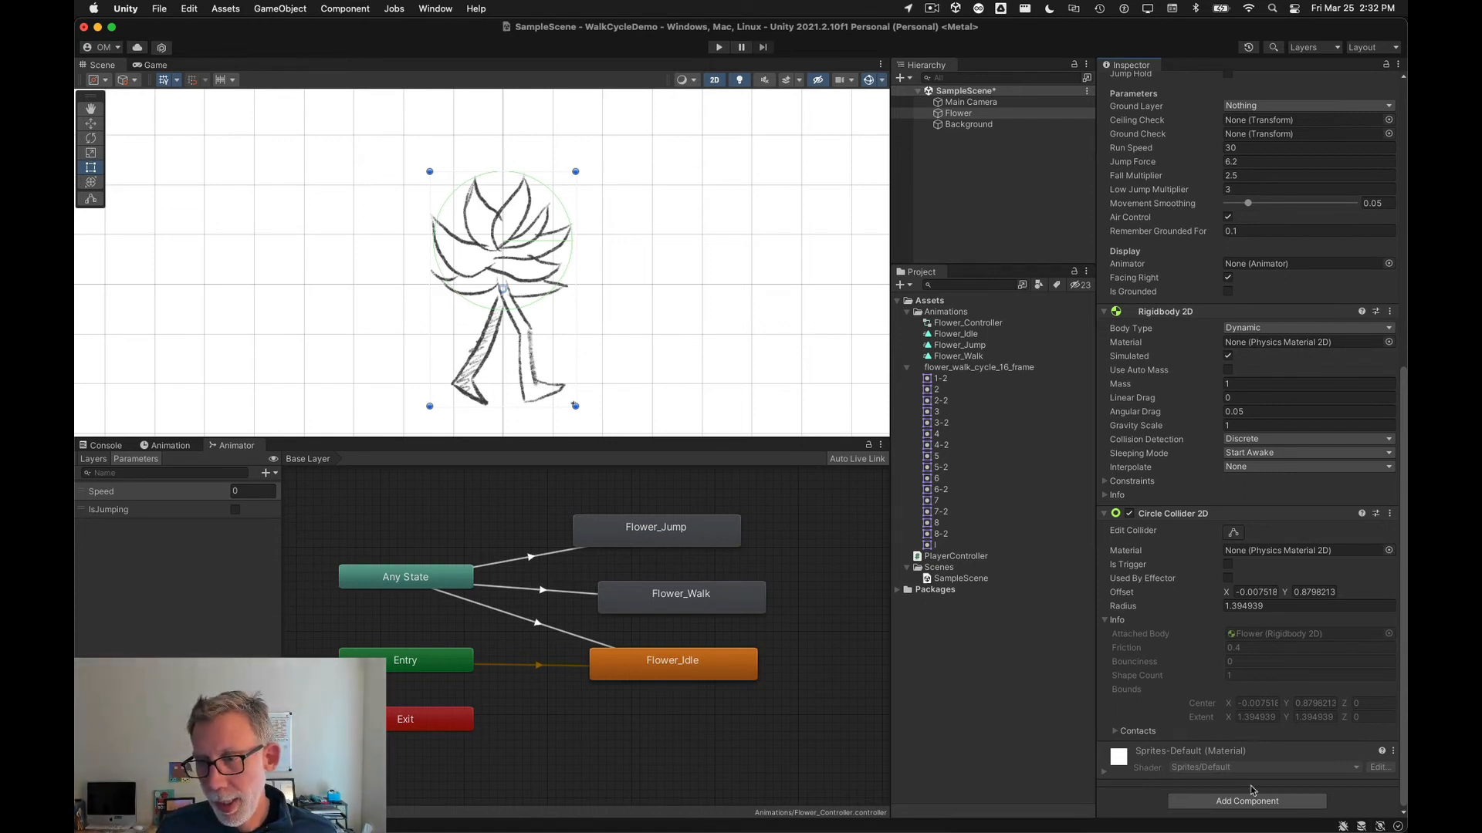
Step: Add a second Circle Collider 2D and fit it around the flower's legs, radius about 1.07
click(1272, 802)
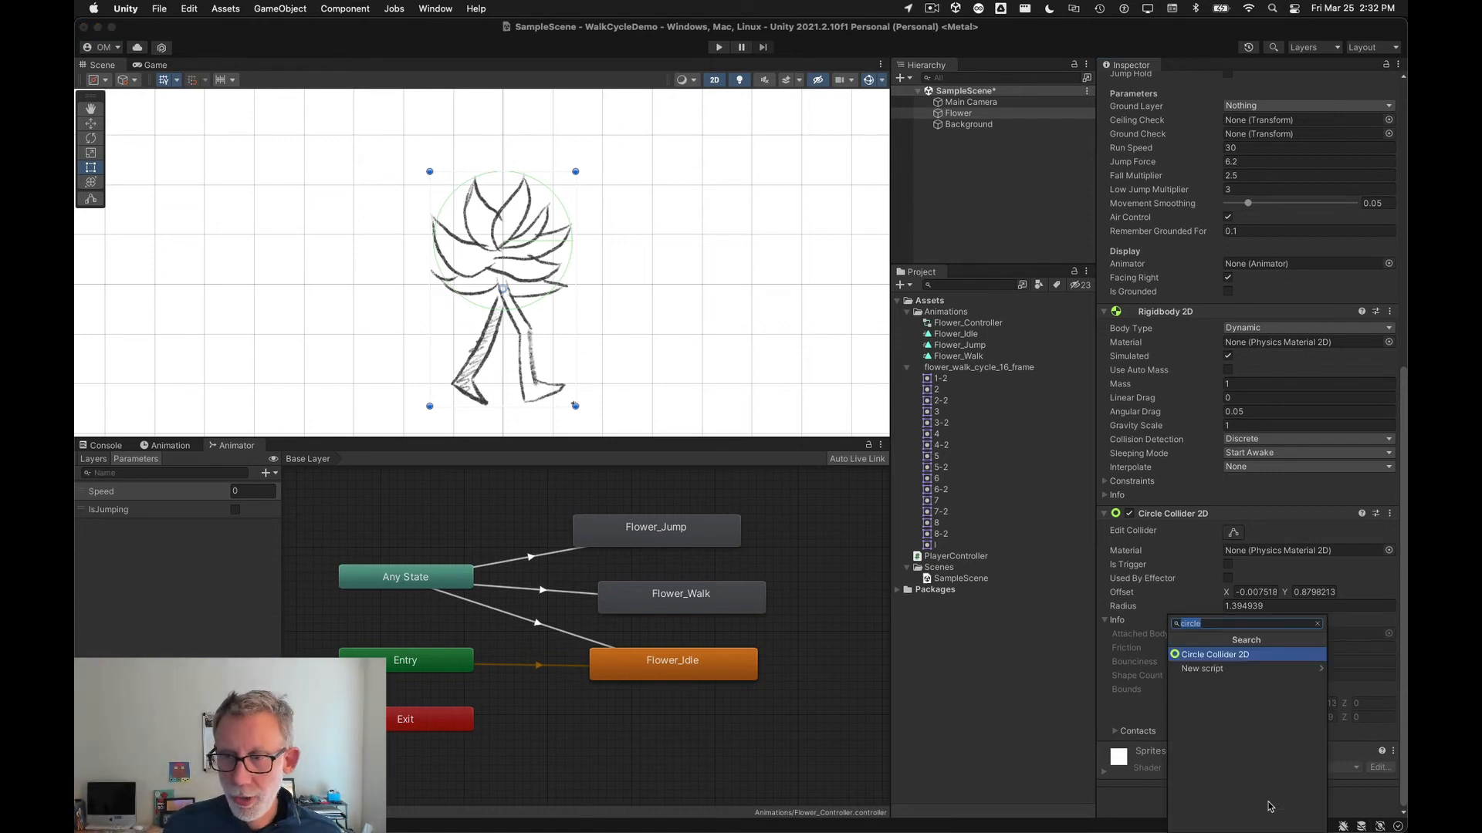
key(Return)
scroll(1188, 688, down, 5)
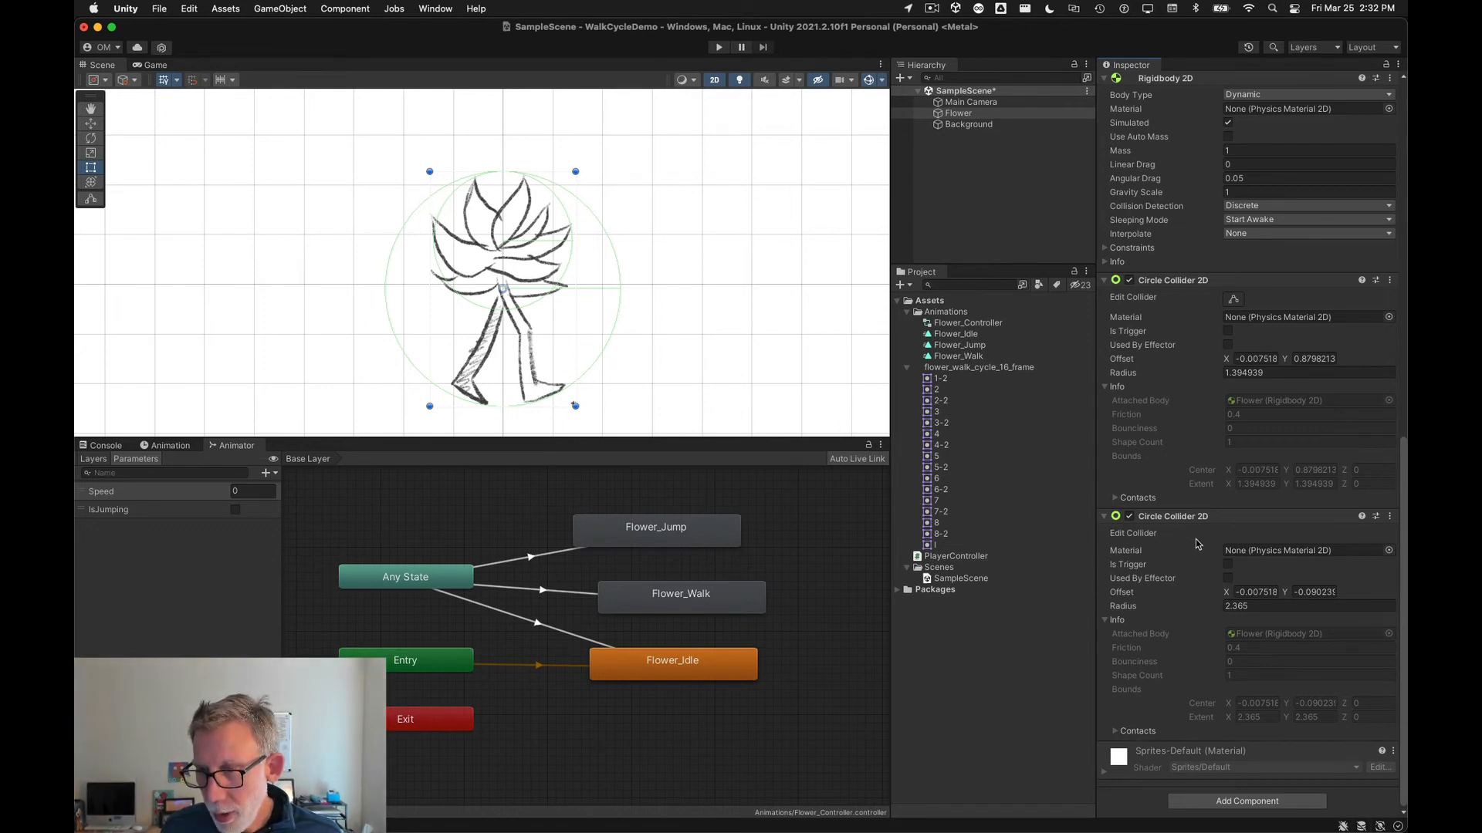
click(1231, 300)
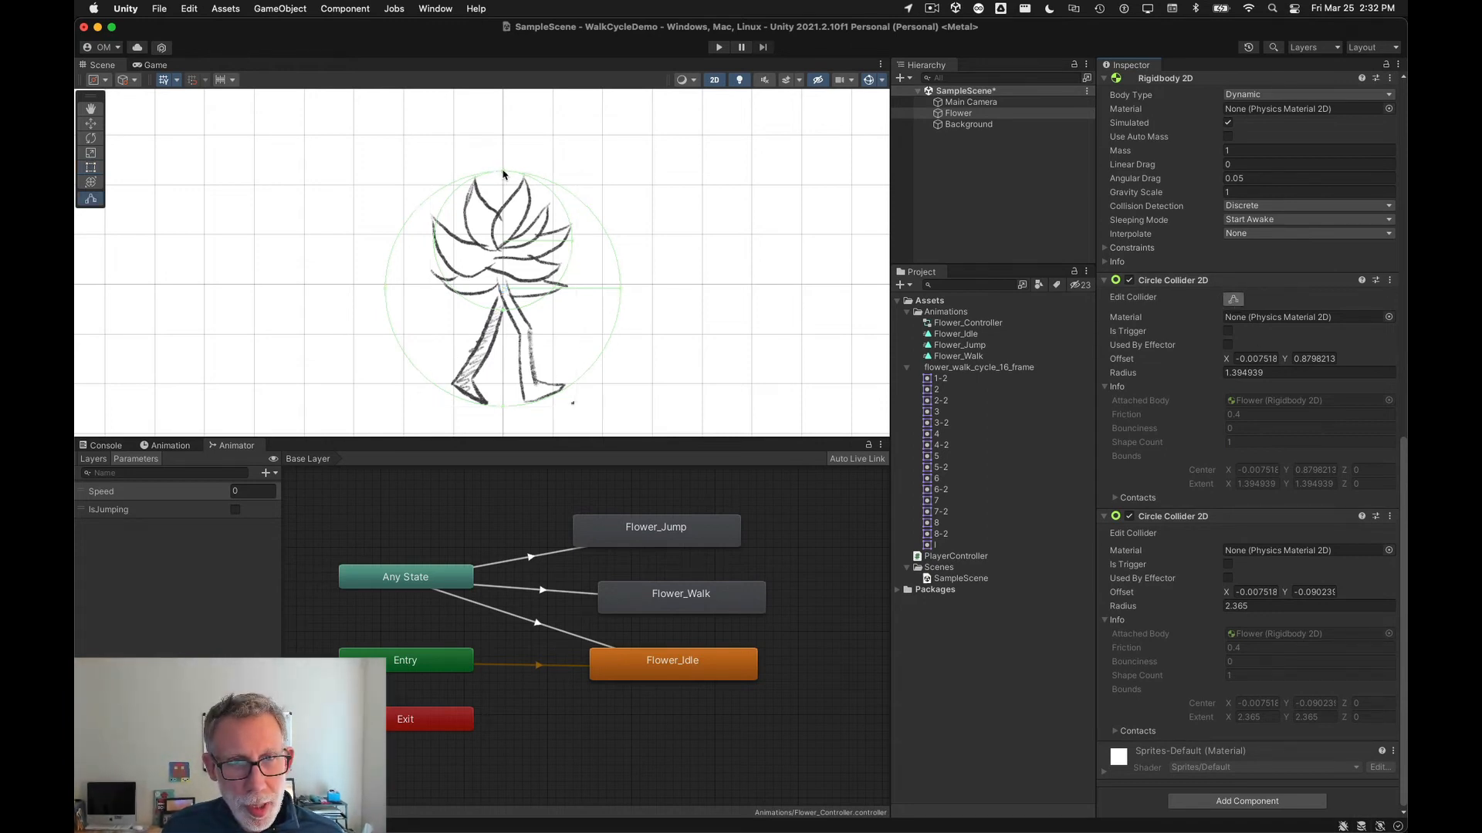
drag(501, 174, 500, 232)
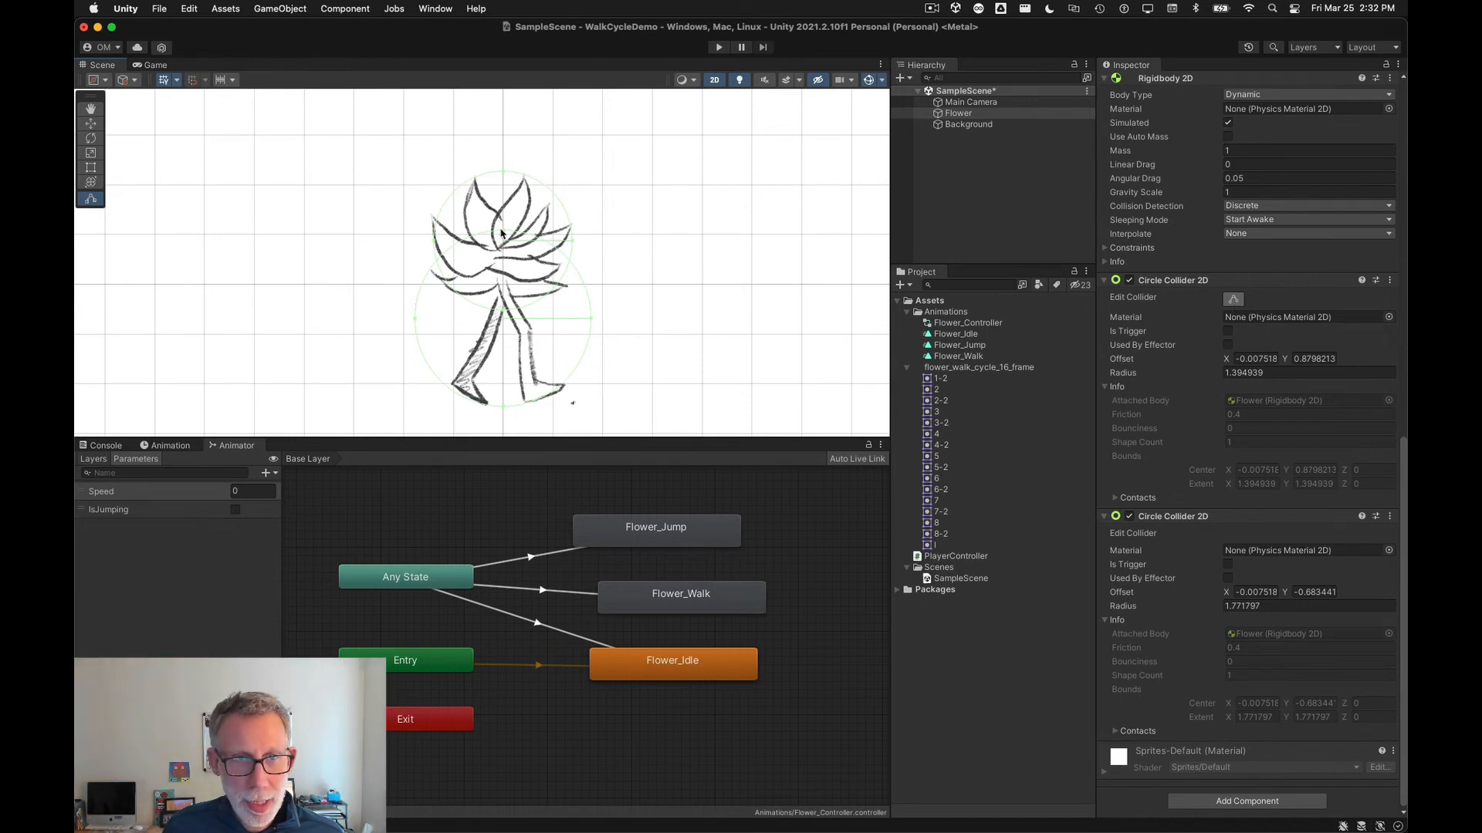
drag(502, 233, 505, 303)
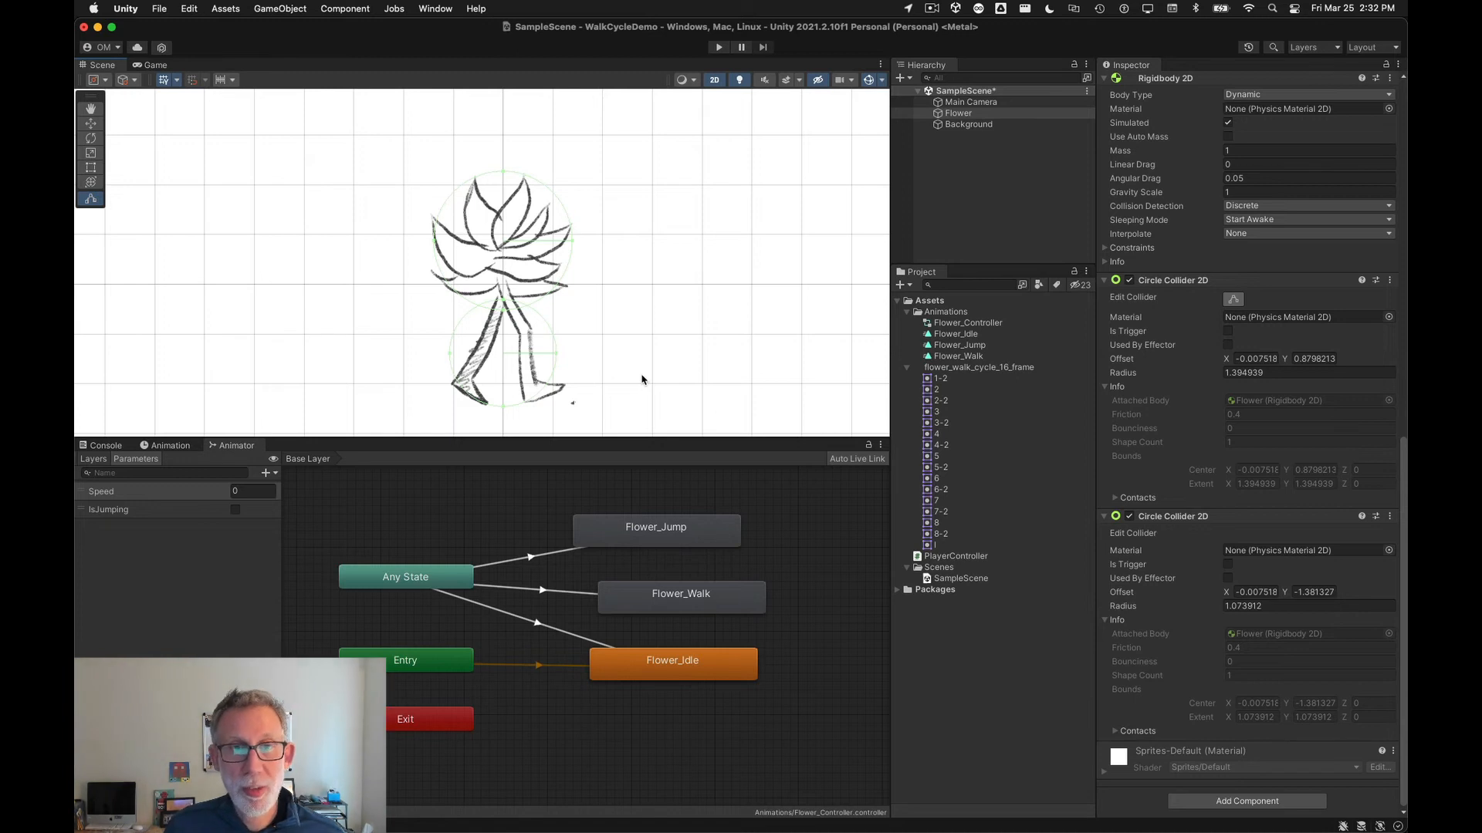
click(1234, 299)
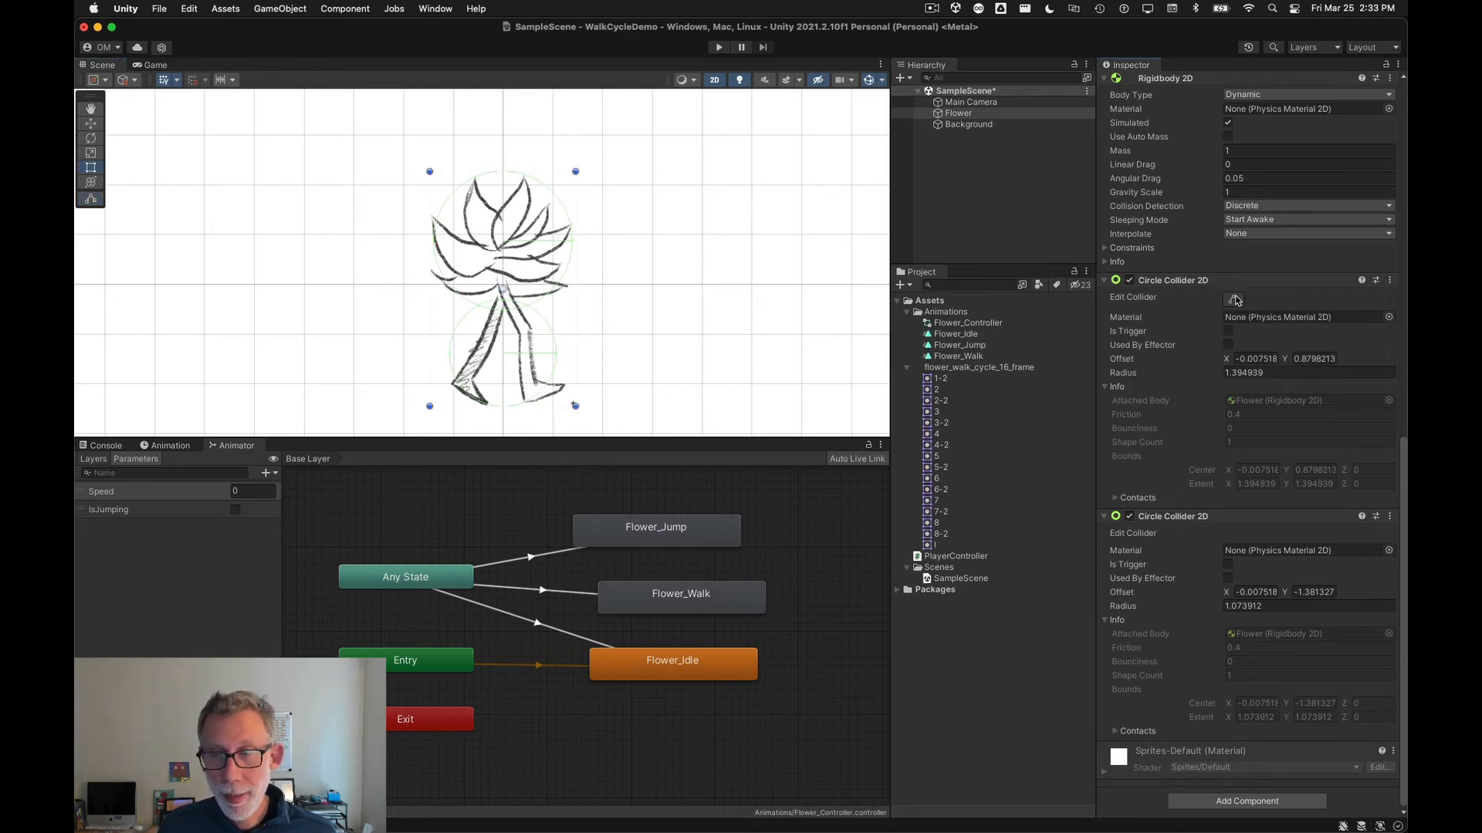
scroll(1234, 305, up, 5)
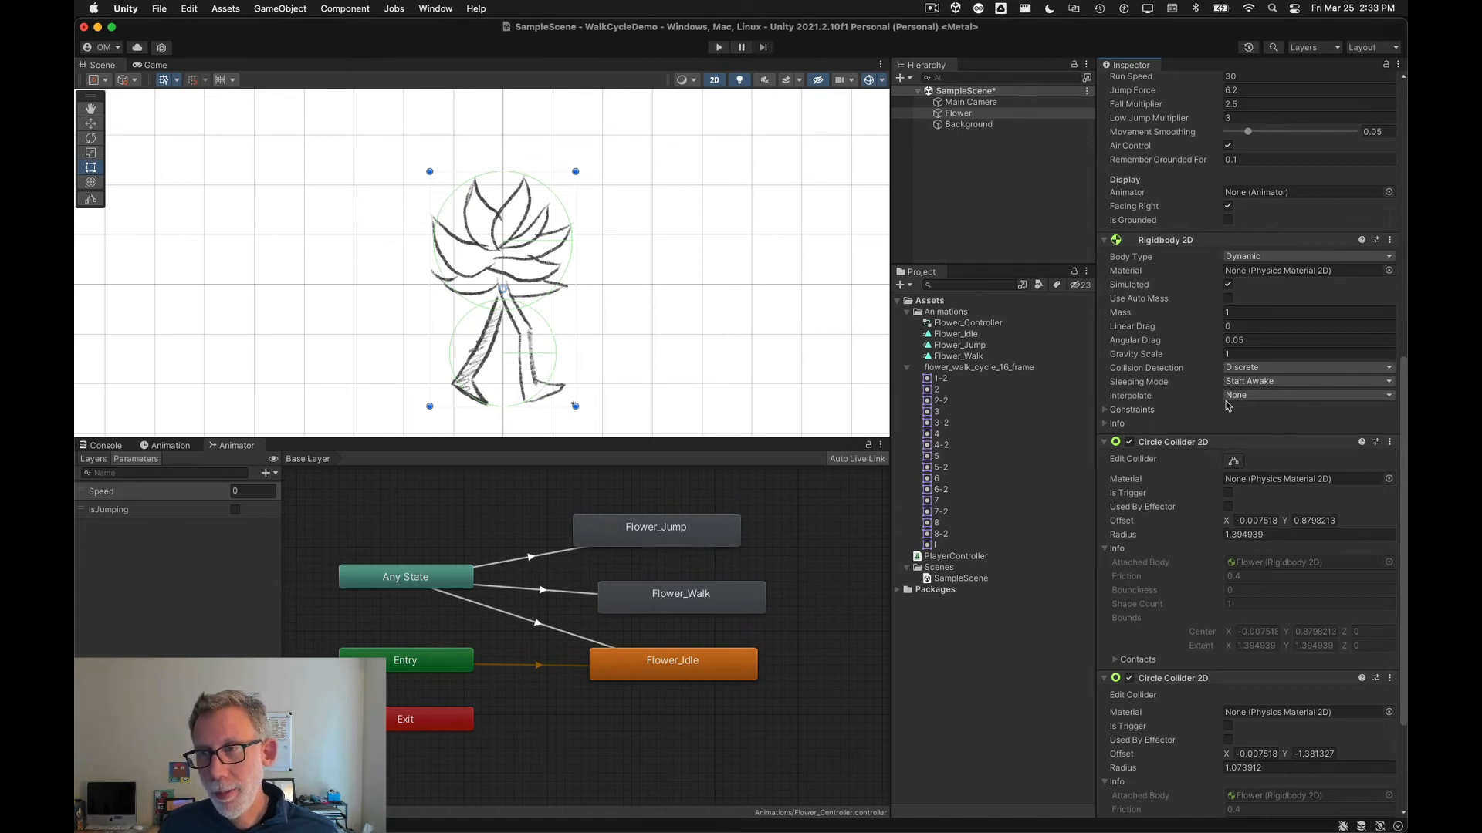
scroll(1183, 378, up, 6)
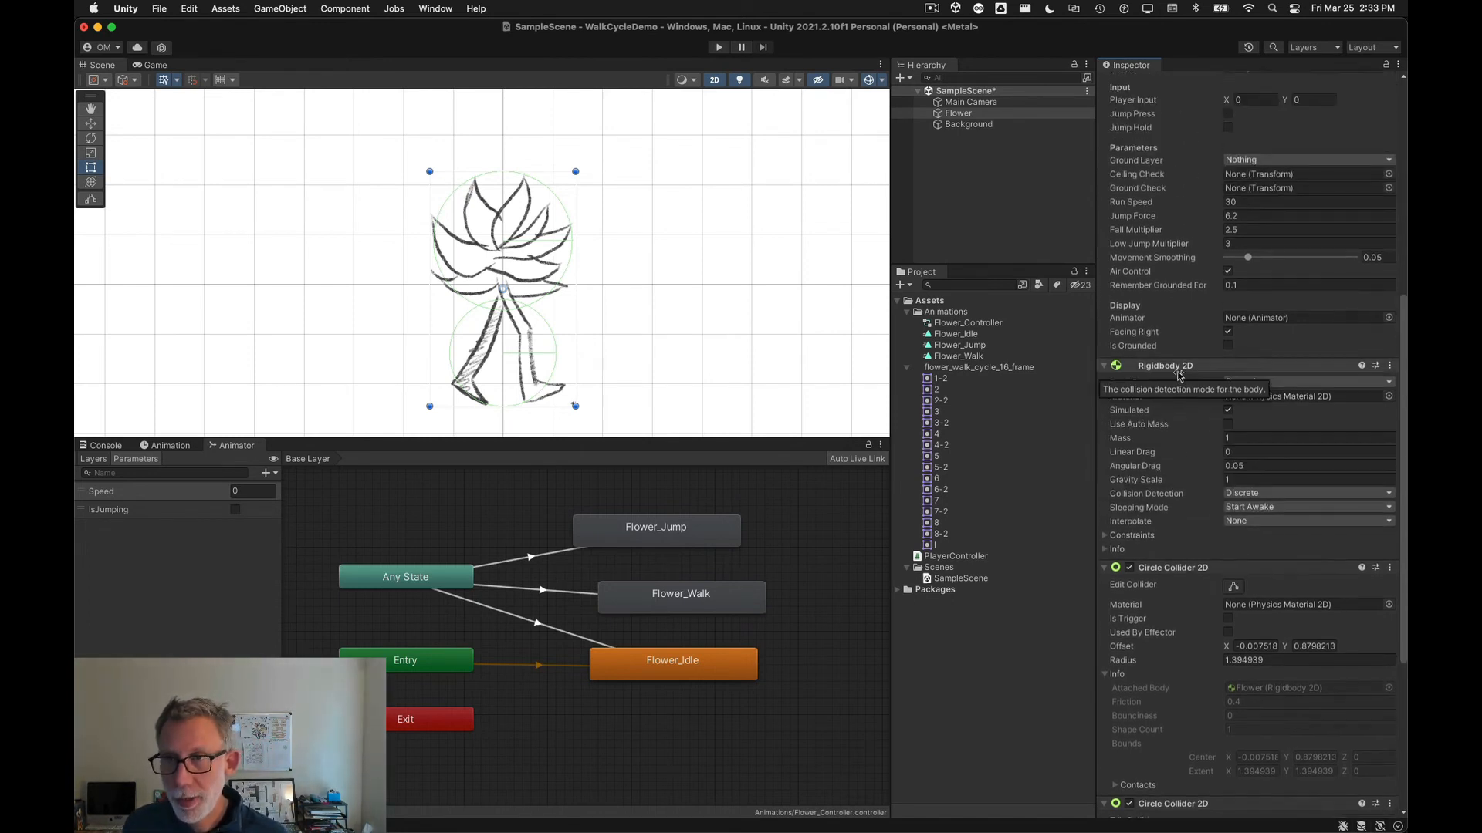
scroll(1204, 617, up, 7)
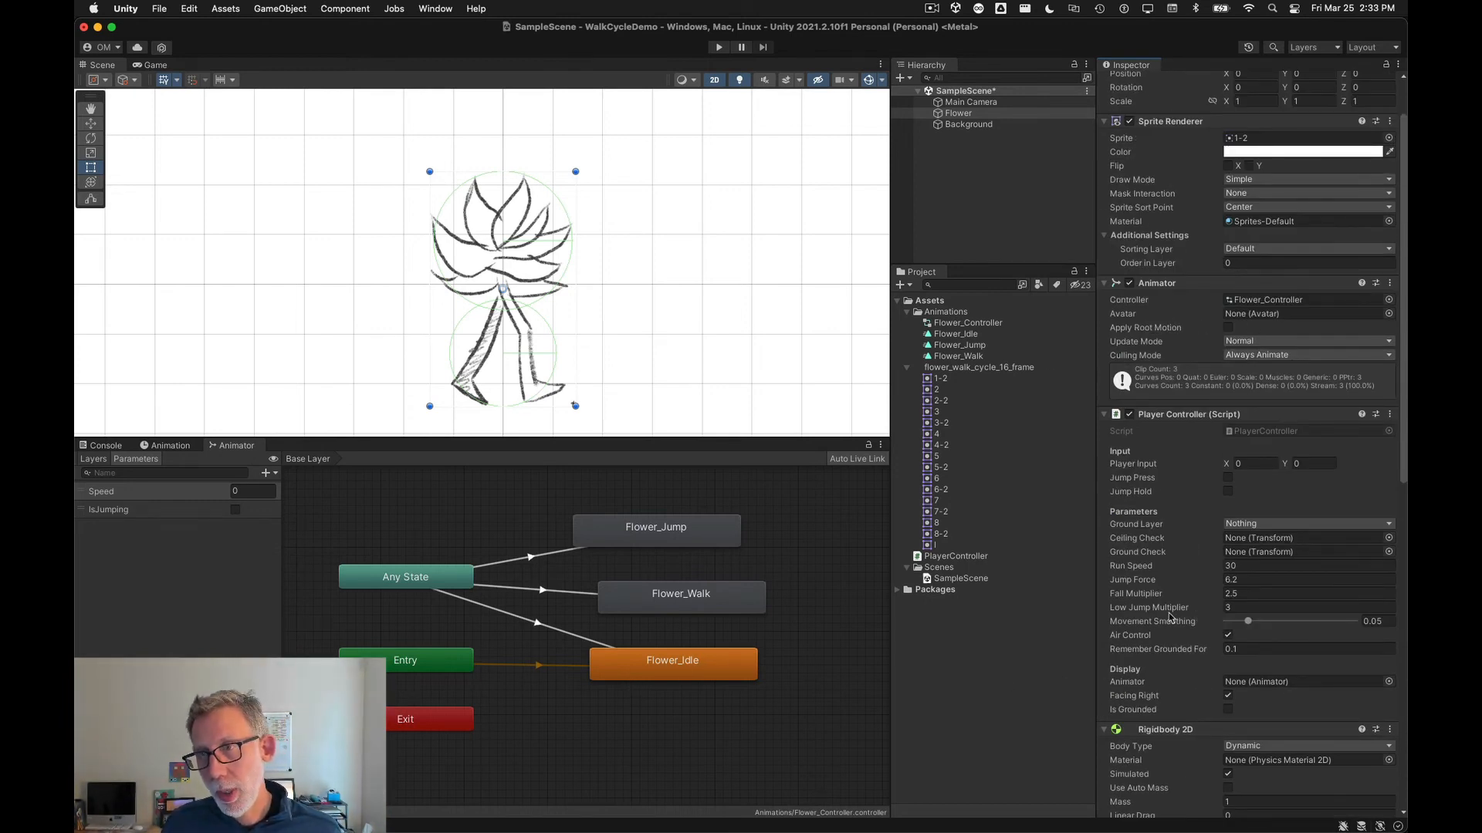
scroll(1200, 592, down, 2)
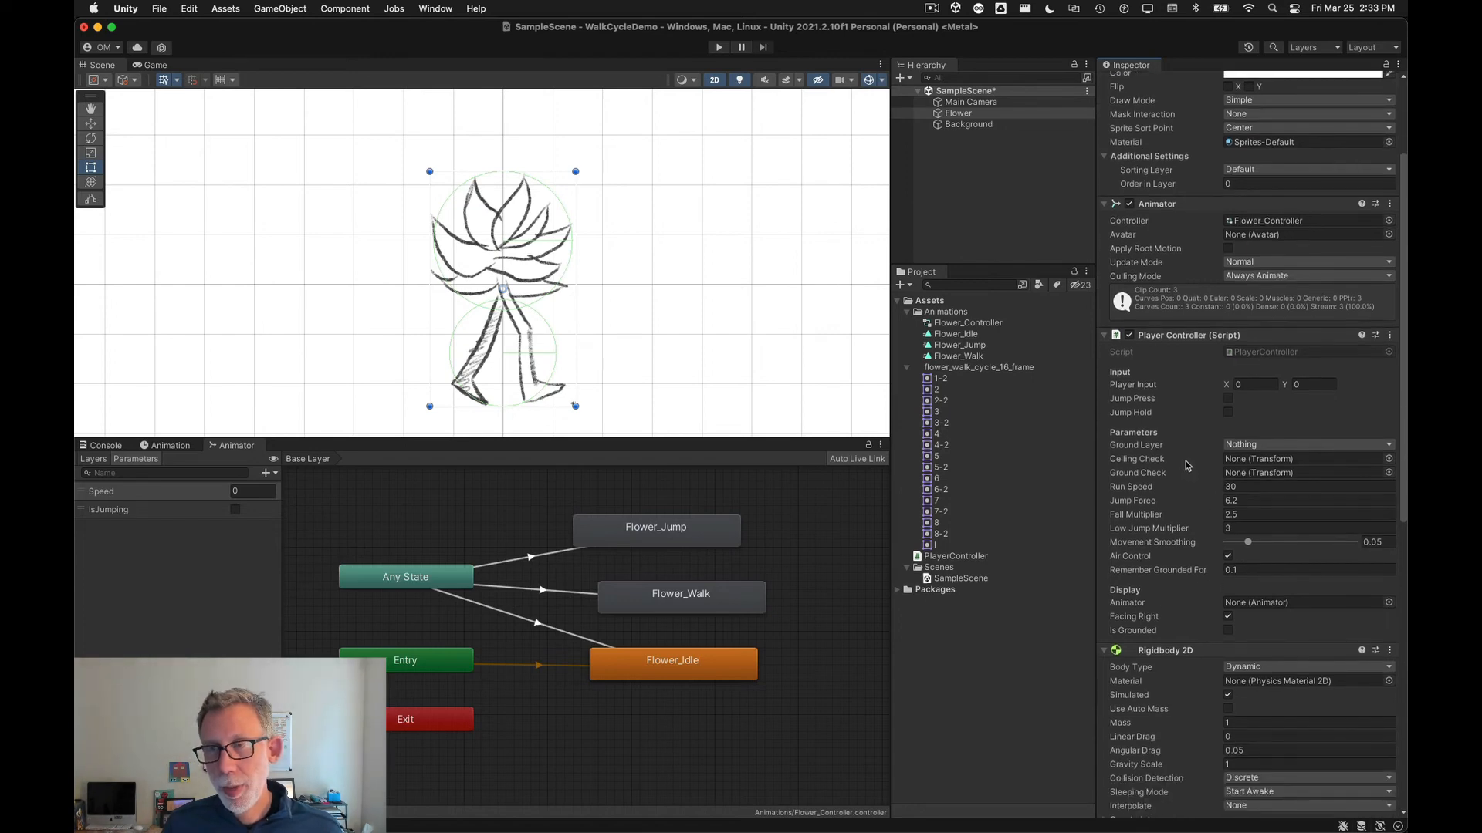
scroll(1215, 609, down, 1)
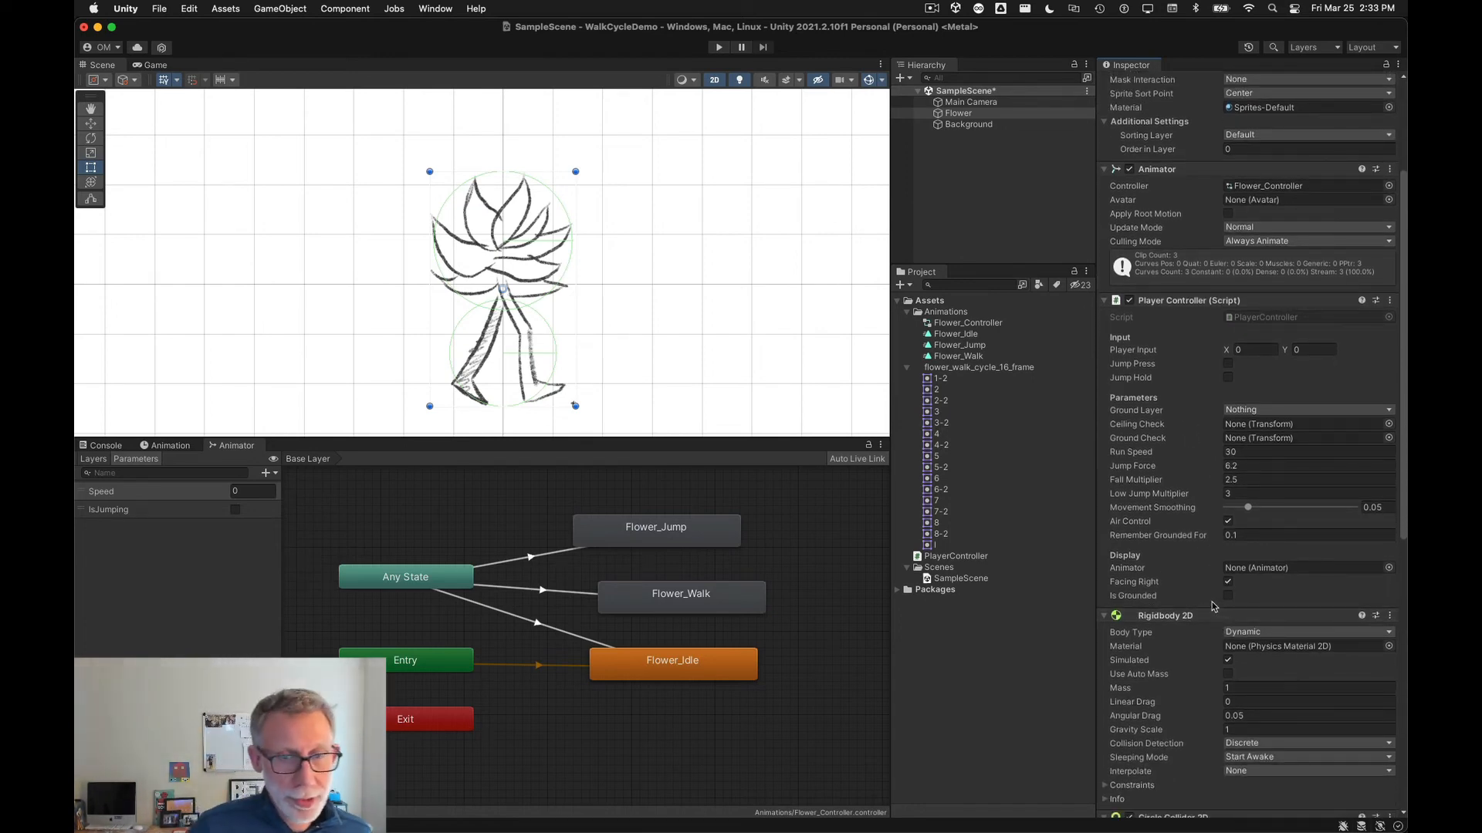
Step: Review the ground and ceiling child objects checklist item in the Google Slides presentation, then return to Unity
key(super+Tab)
double_click(812, 673)
drag(720, 671, 414, 676)
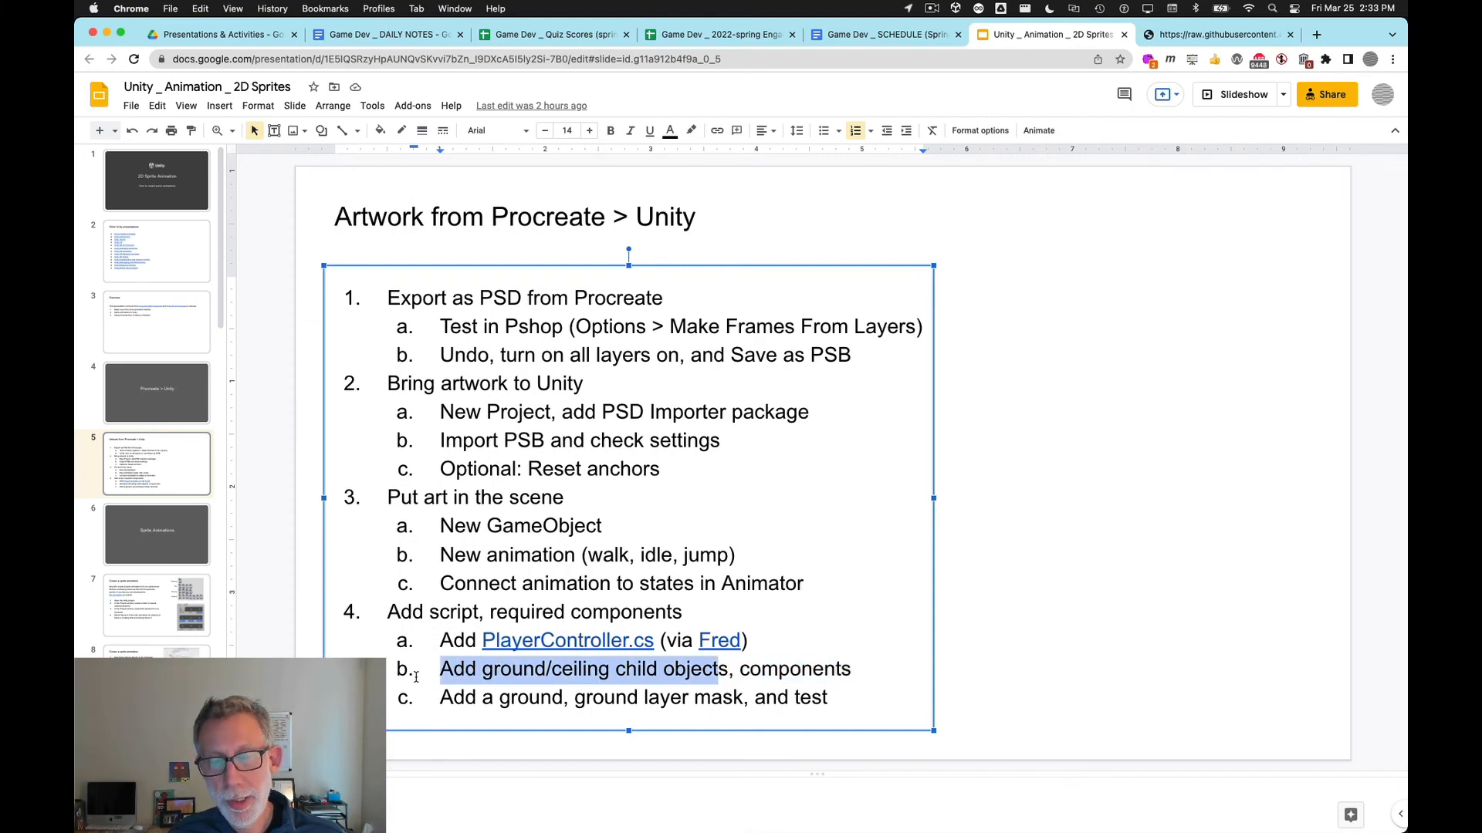
key(super+Tab)
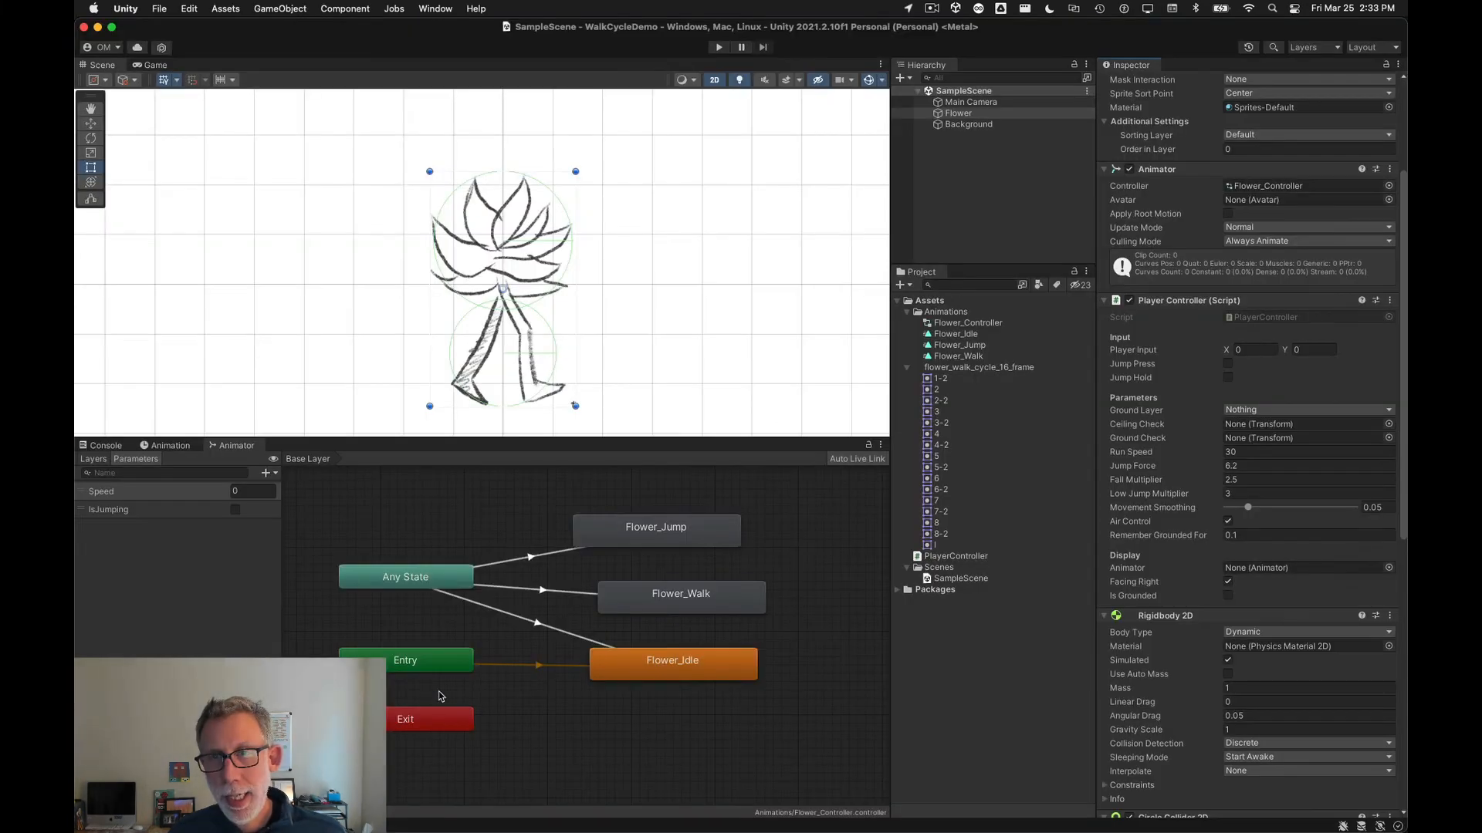
Step: Create an empty child object under Flower named CeilingCheck
right_click(956, 116)
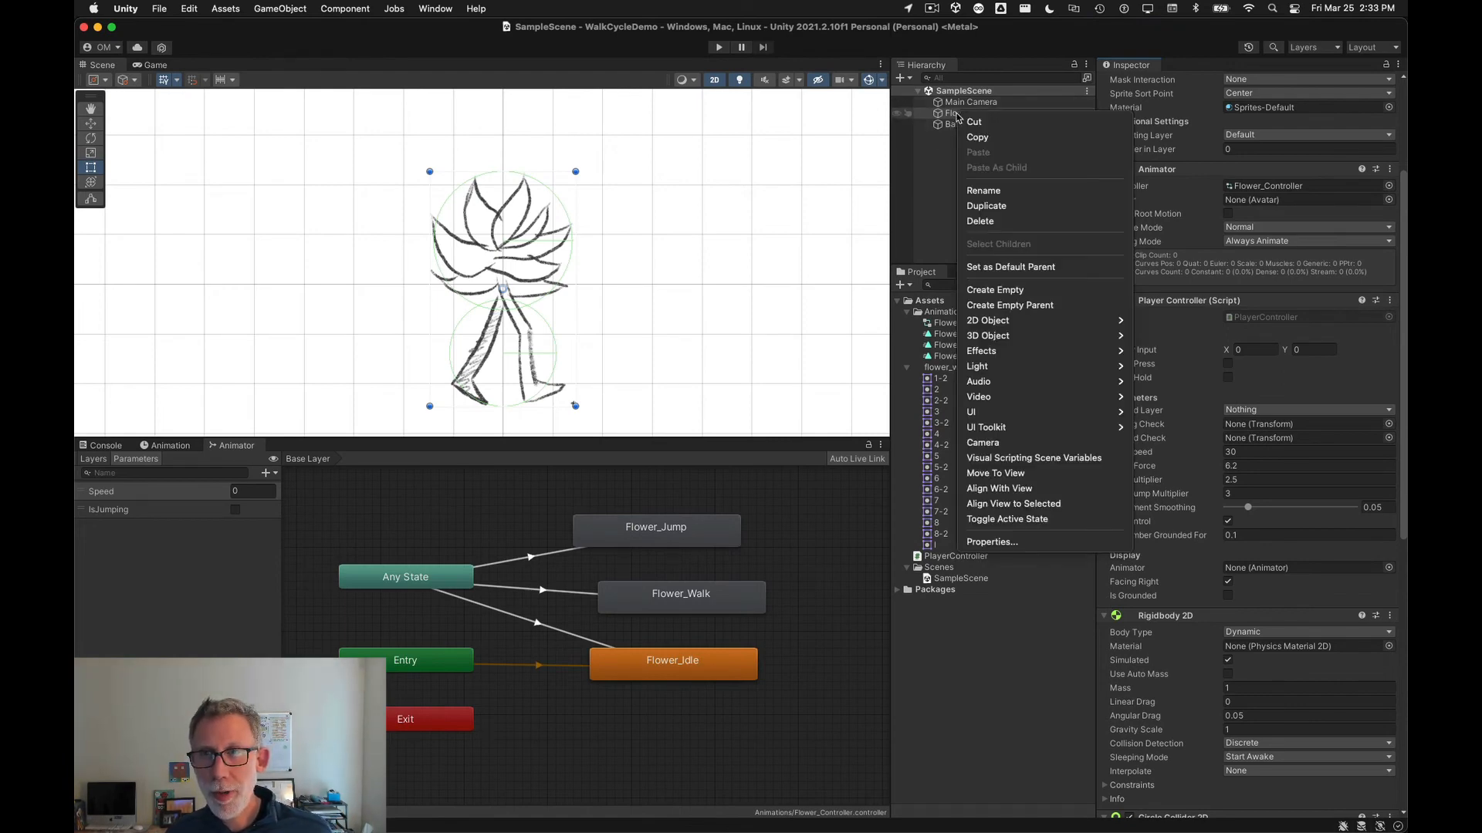
mouse_move(1106, 330)
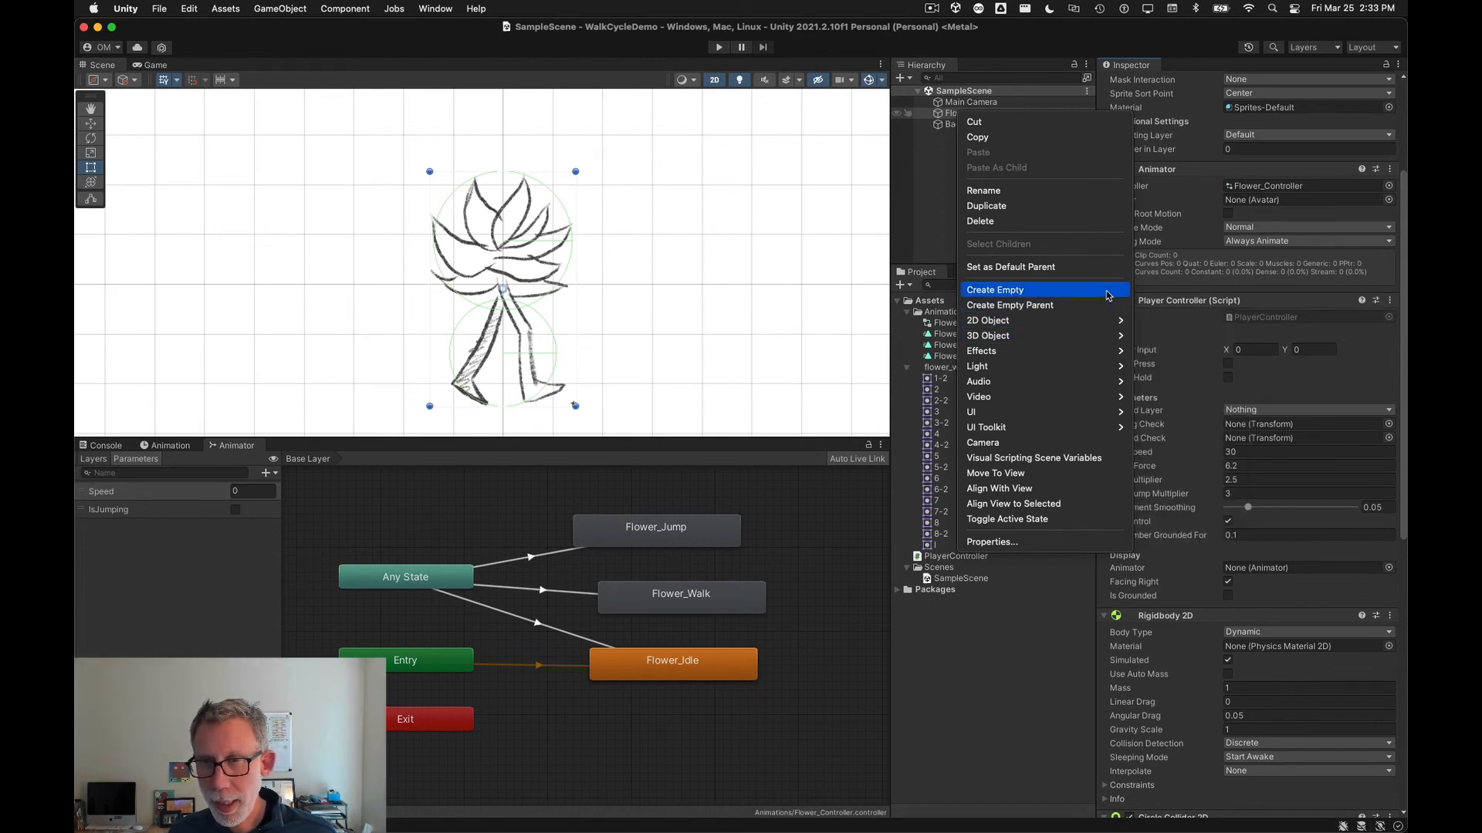
click(1108, 296)
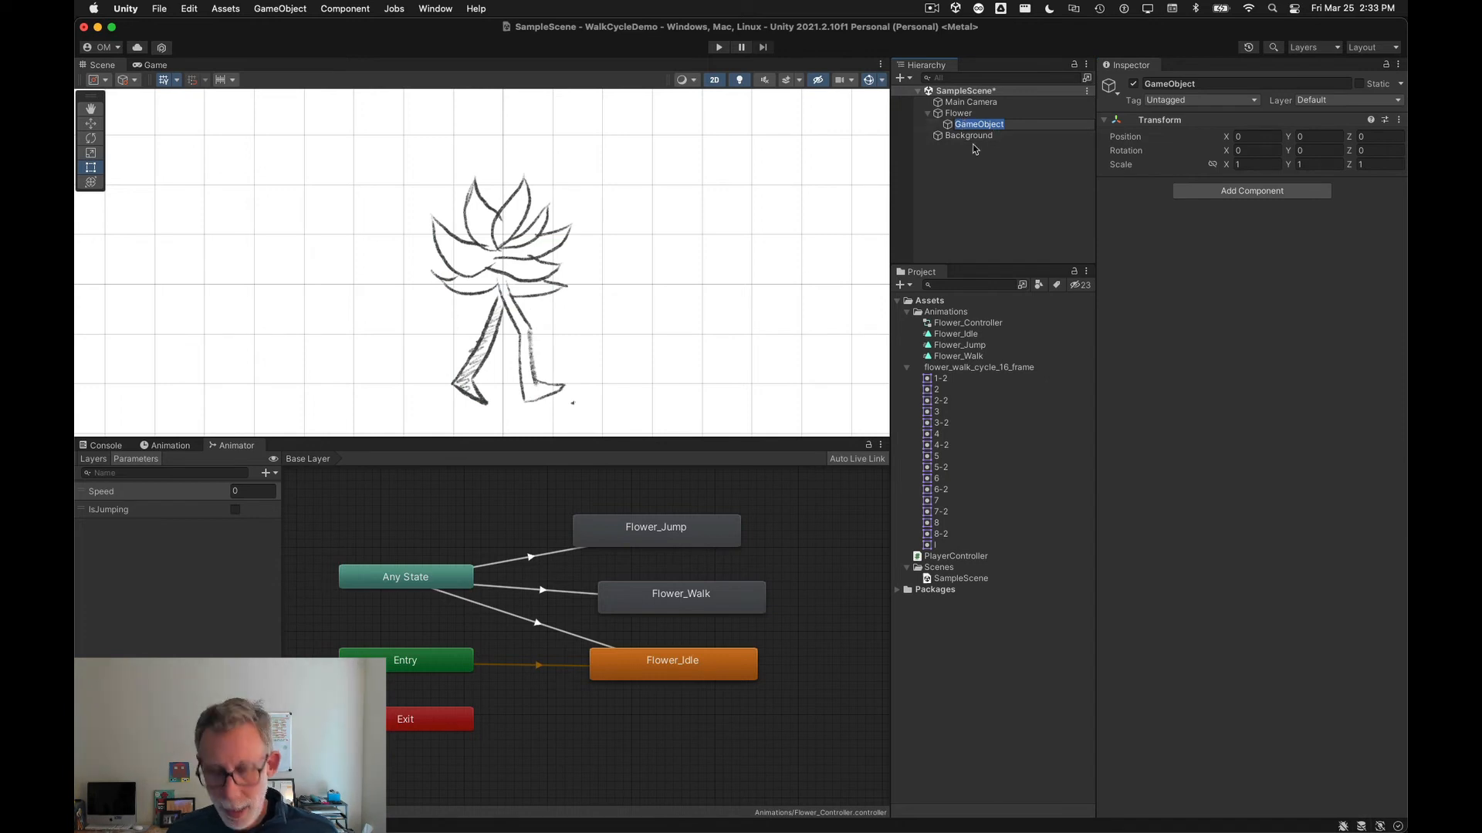
text(CeilingCheck)
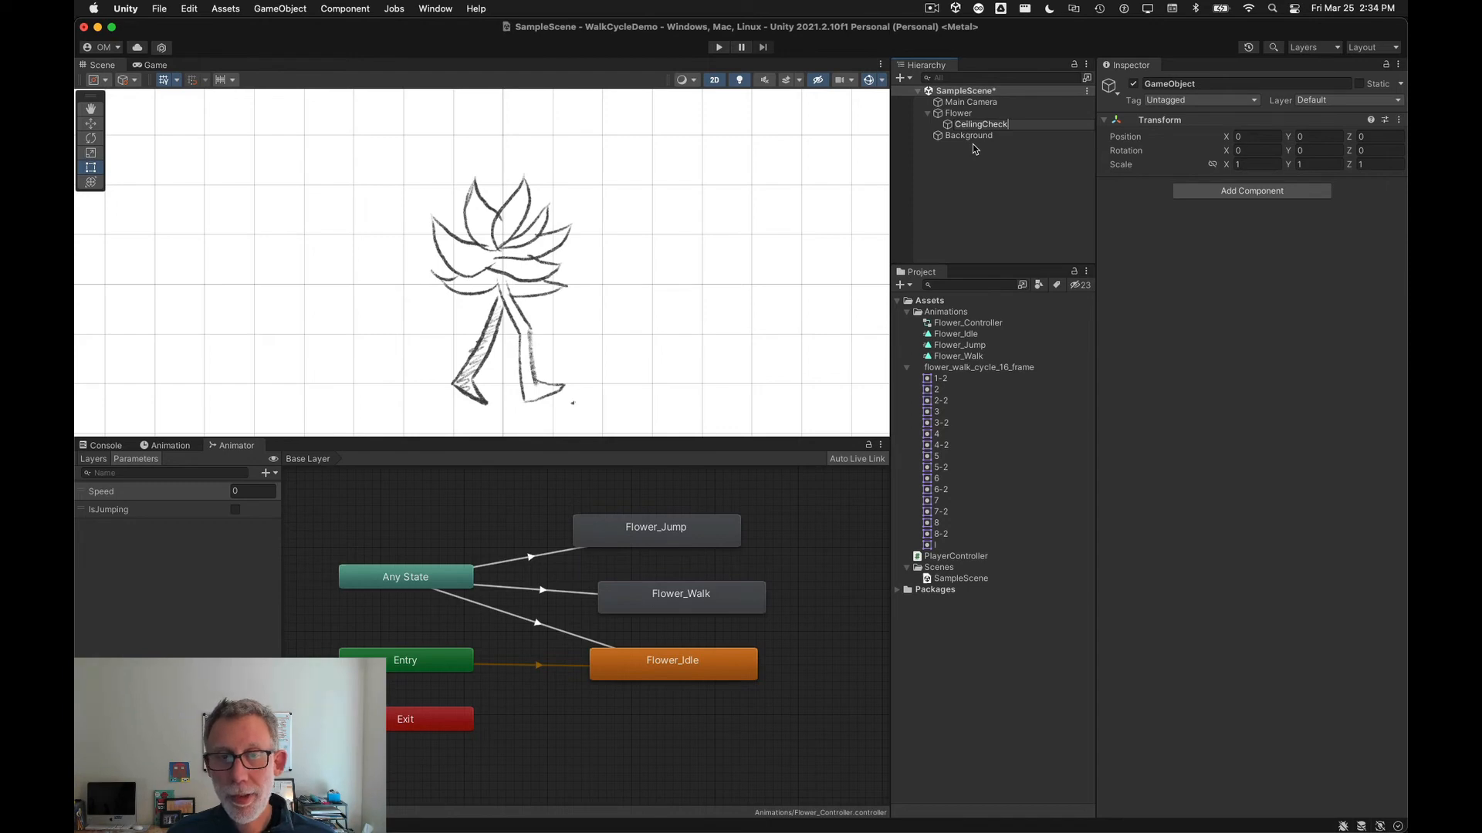
key(Return)
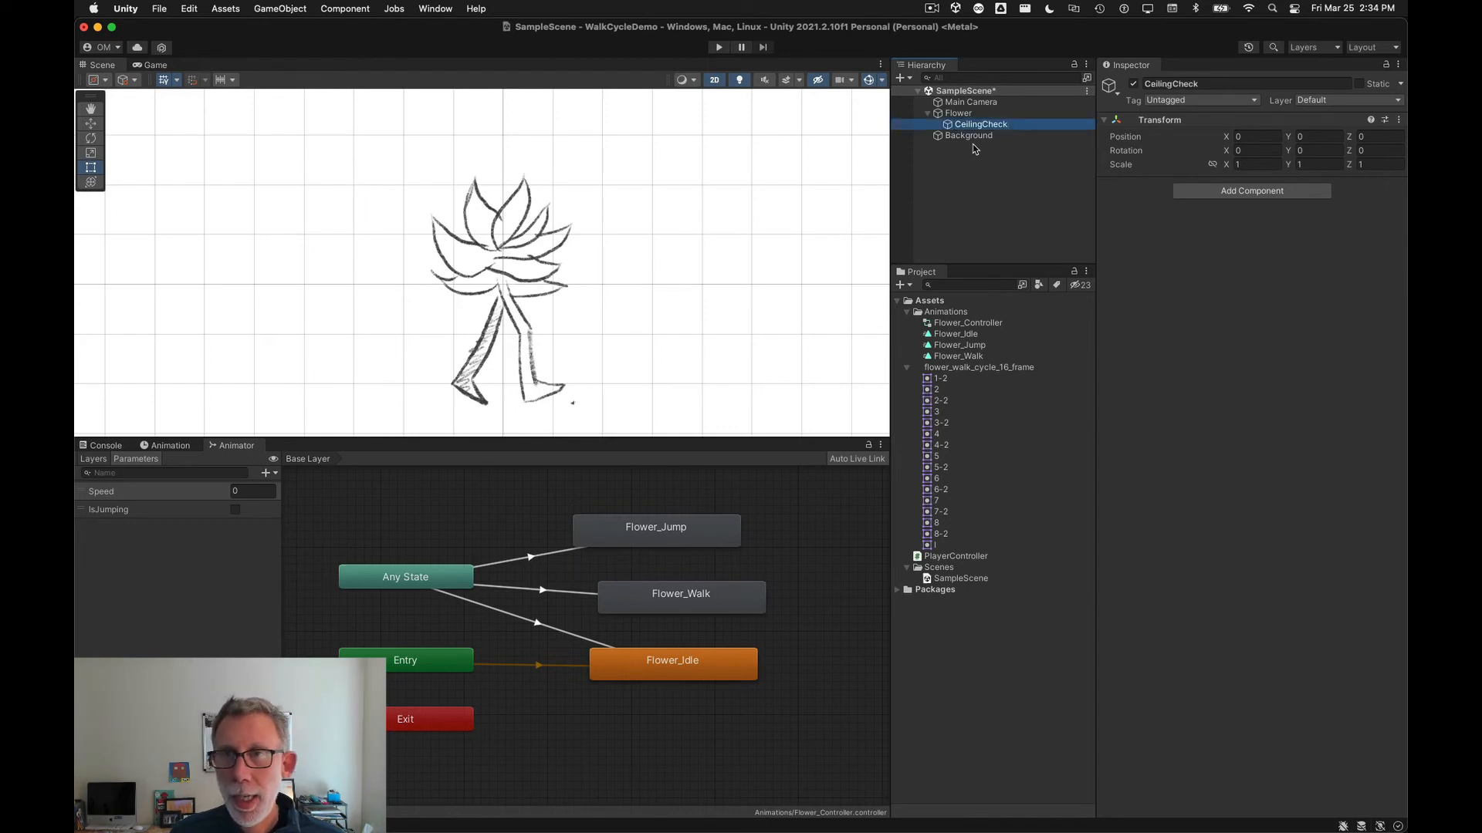
Step: Create a second empty child object under Flower named GroundCheck
right_click(965, 114)
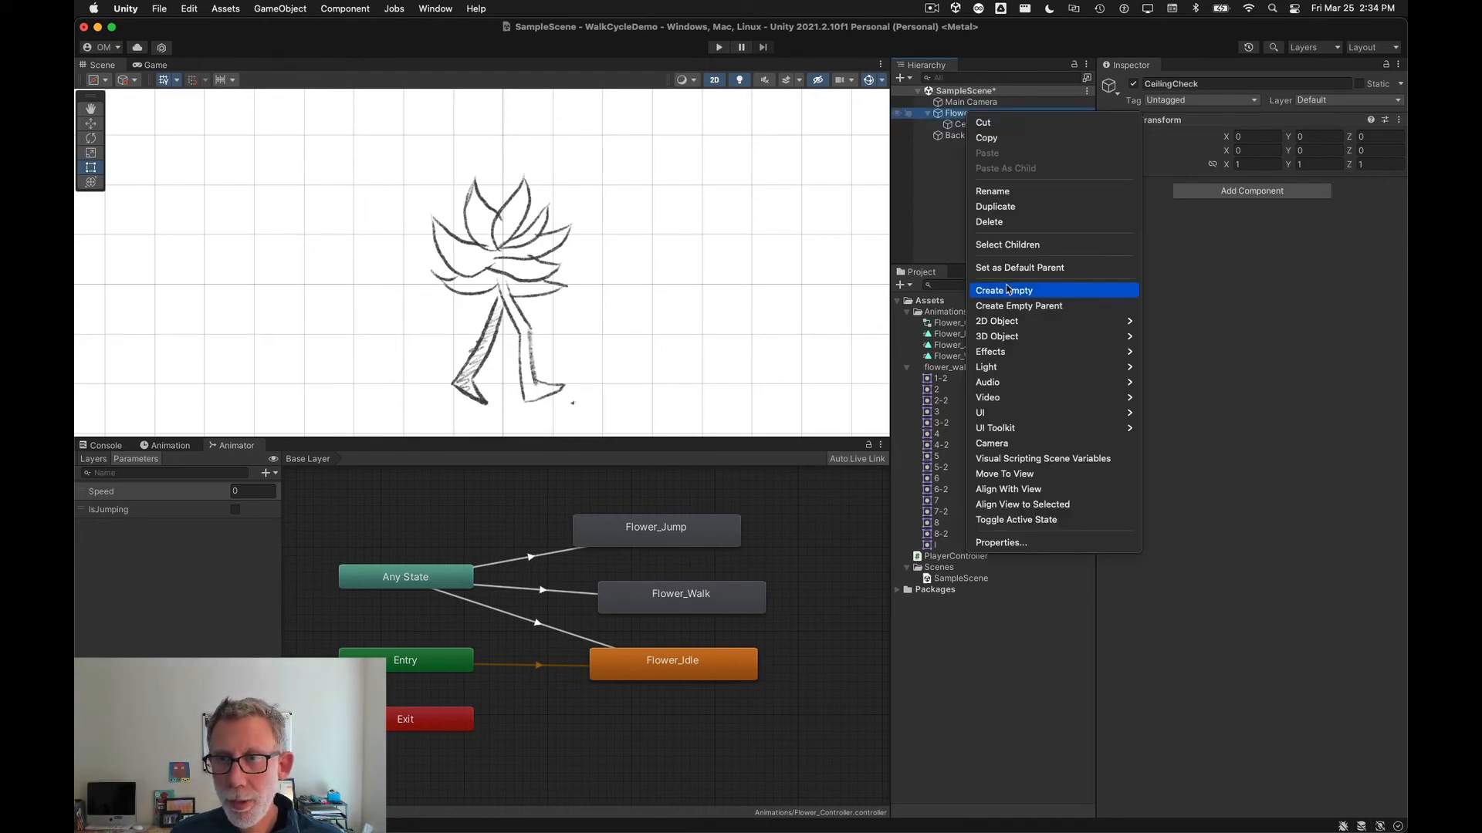
click(1023, 291)
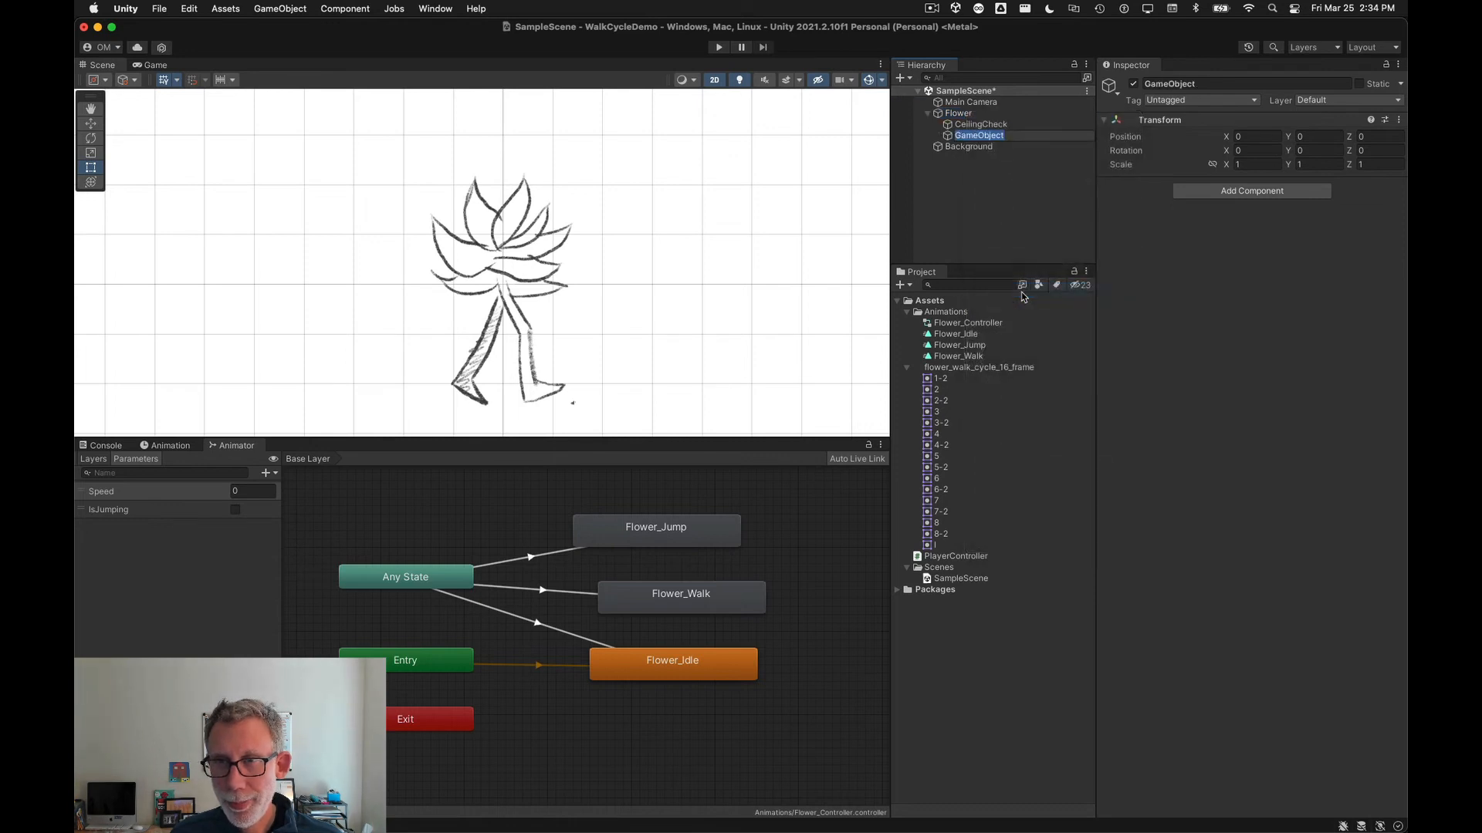
text(Ground)
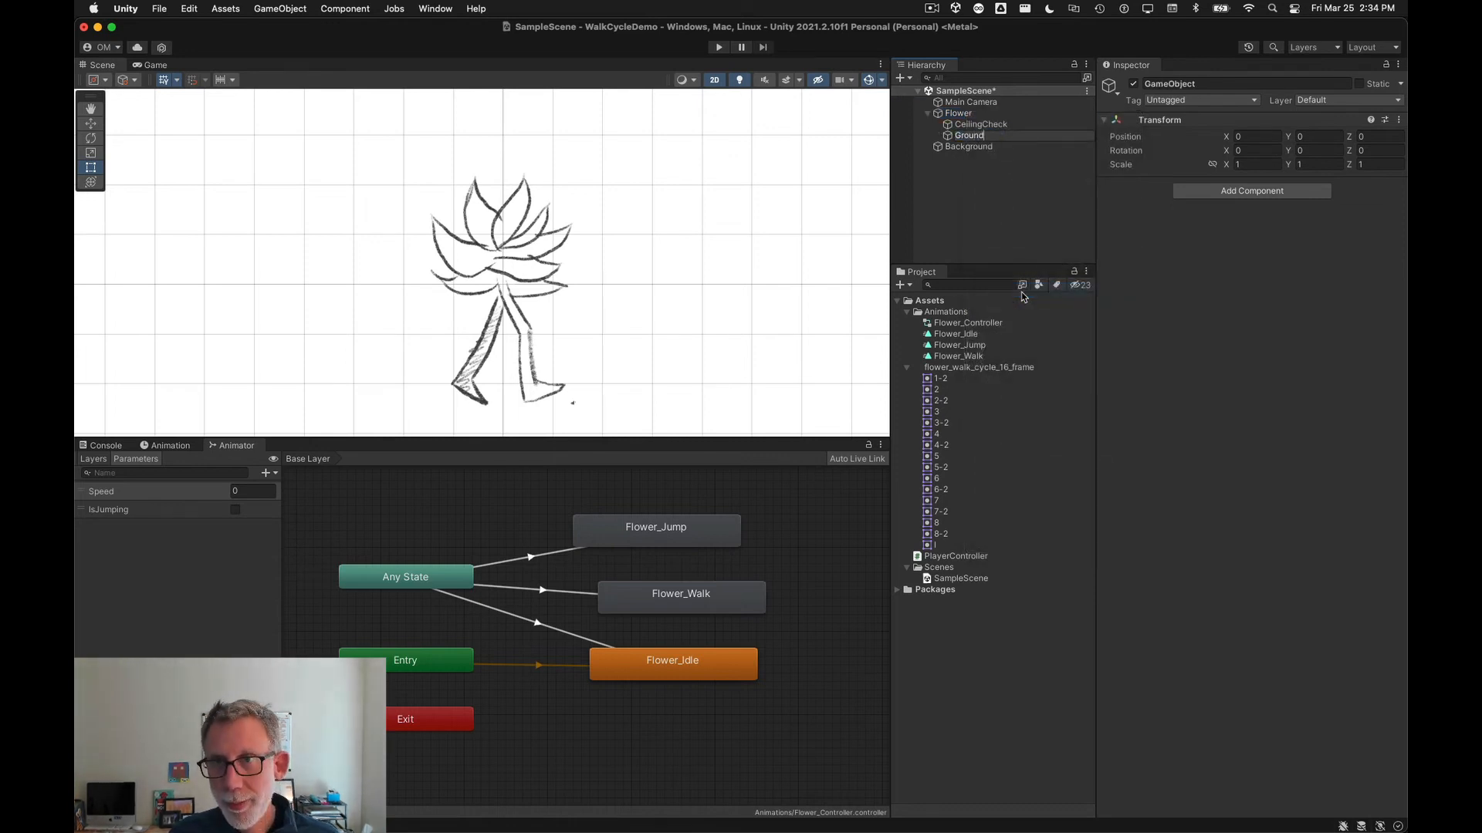
text(Check)
key(Return)
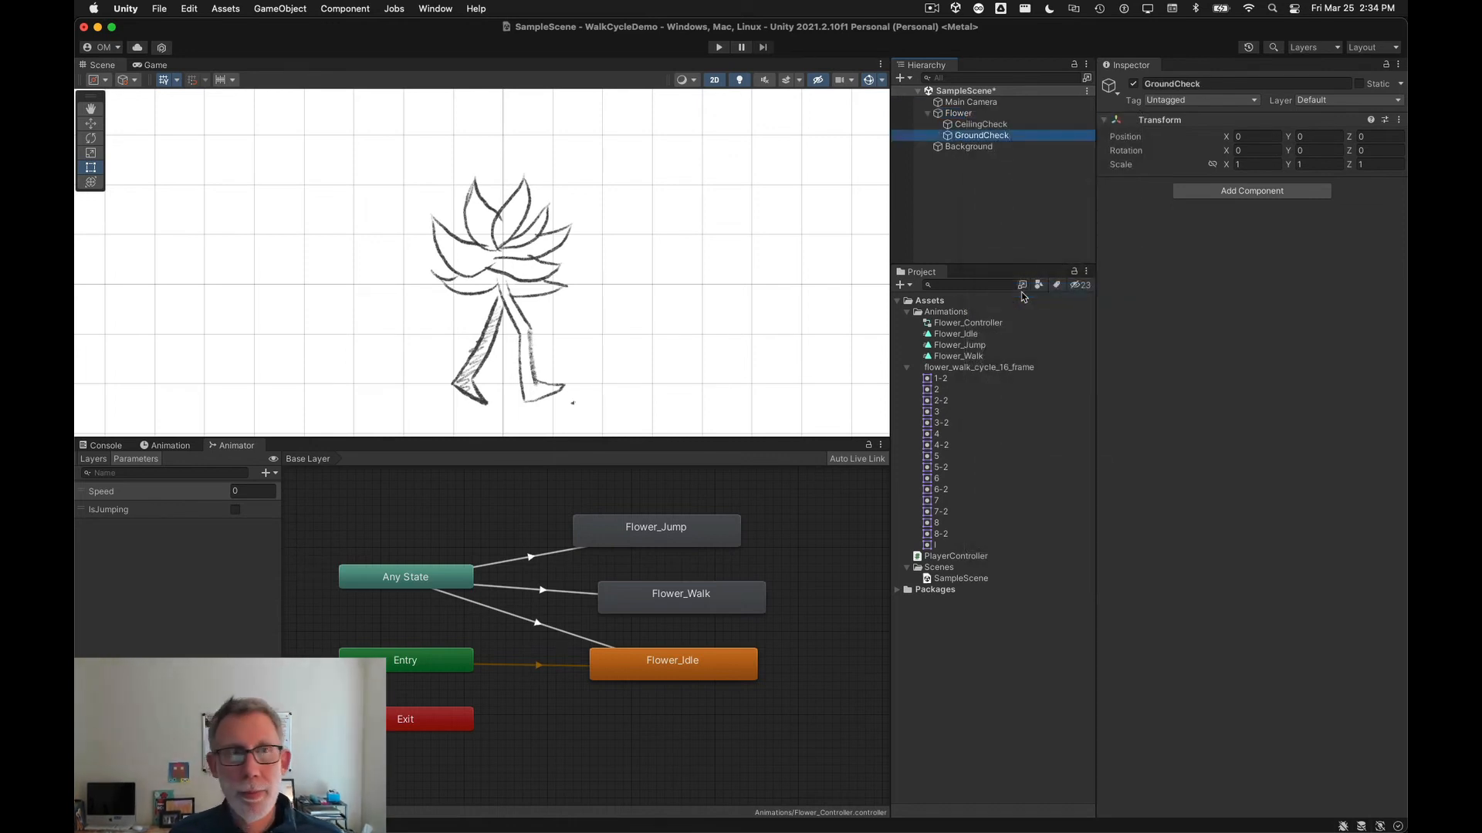
Step: Move CeilingCheck up to the top of the flower's head, about Y 1.94
click(981, 125)
click(980, 137)
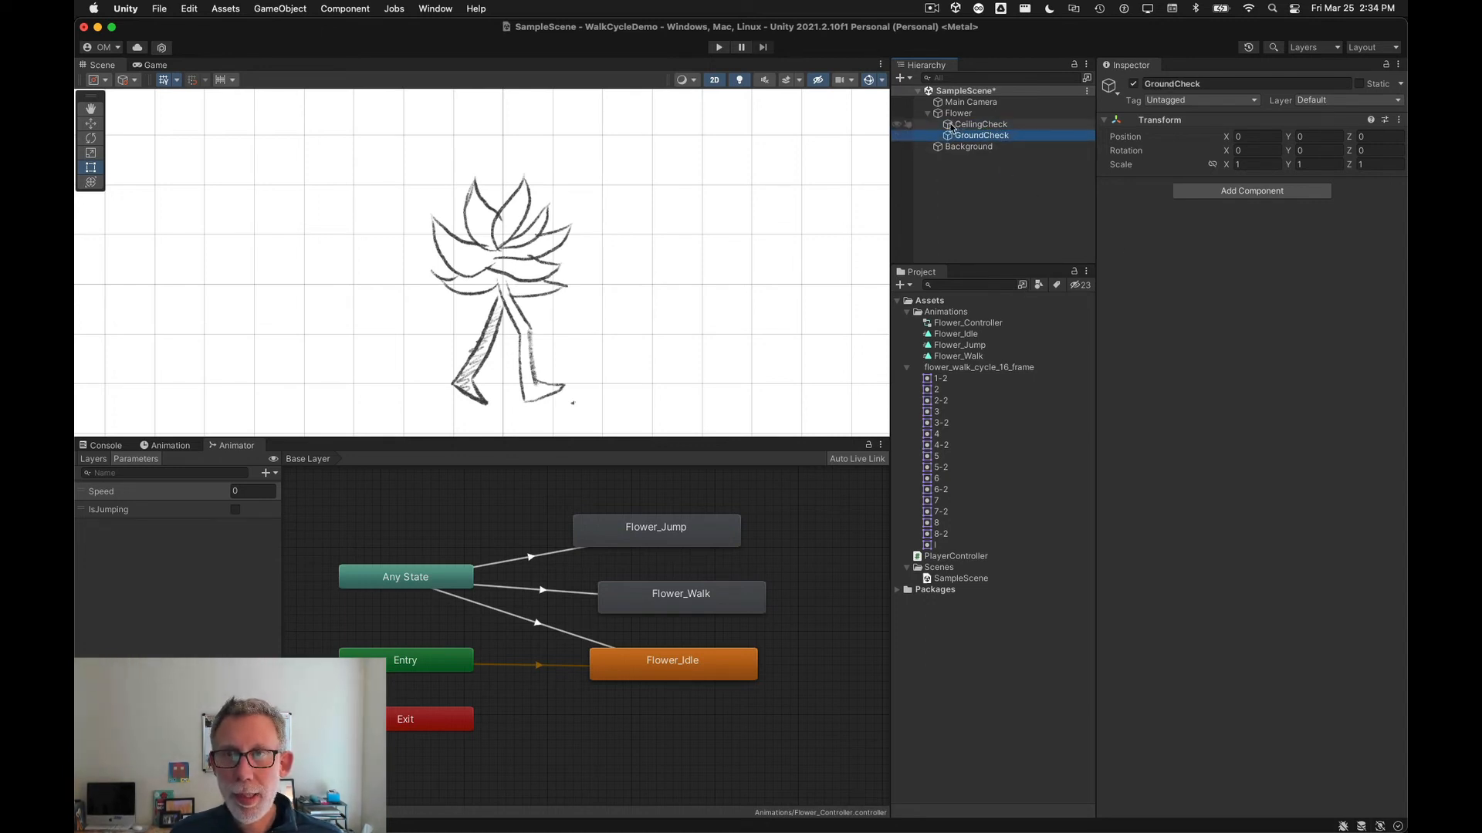
click(952, 128)
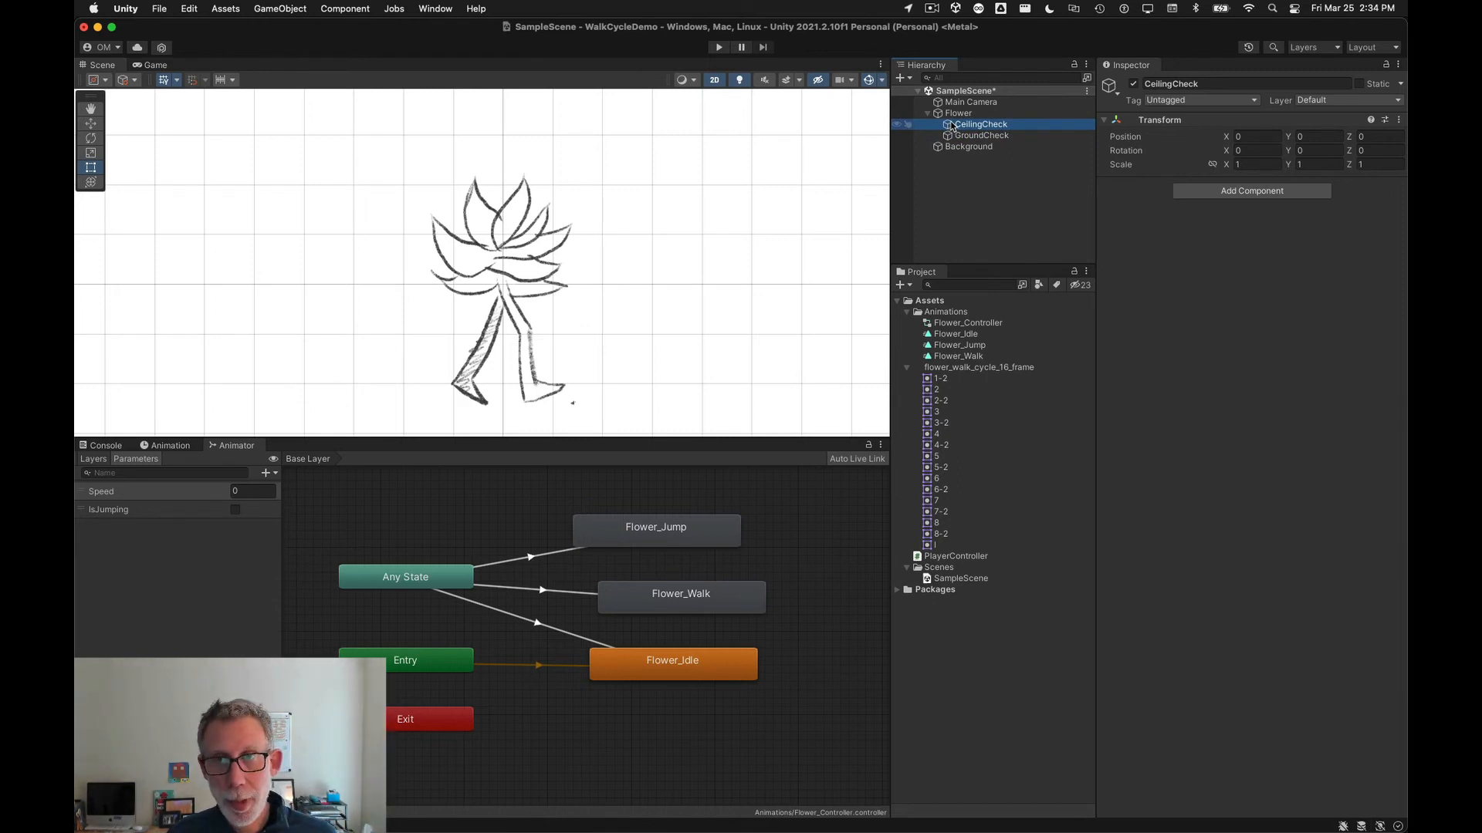
click(91, 123)
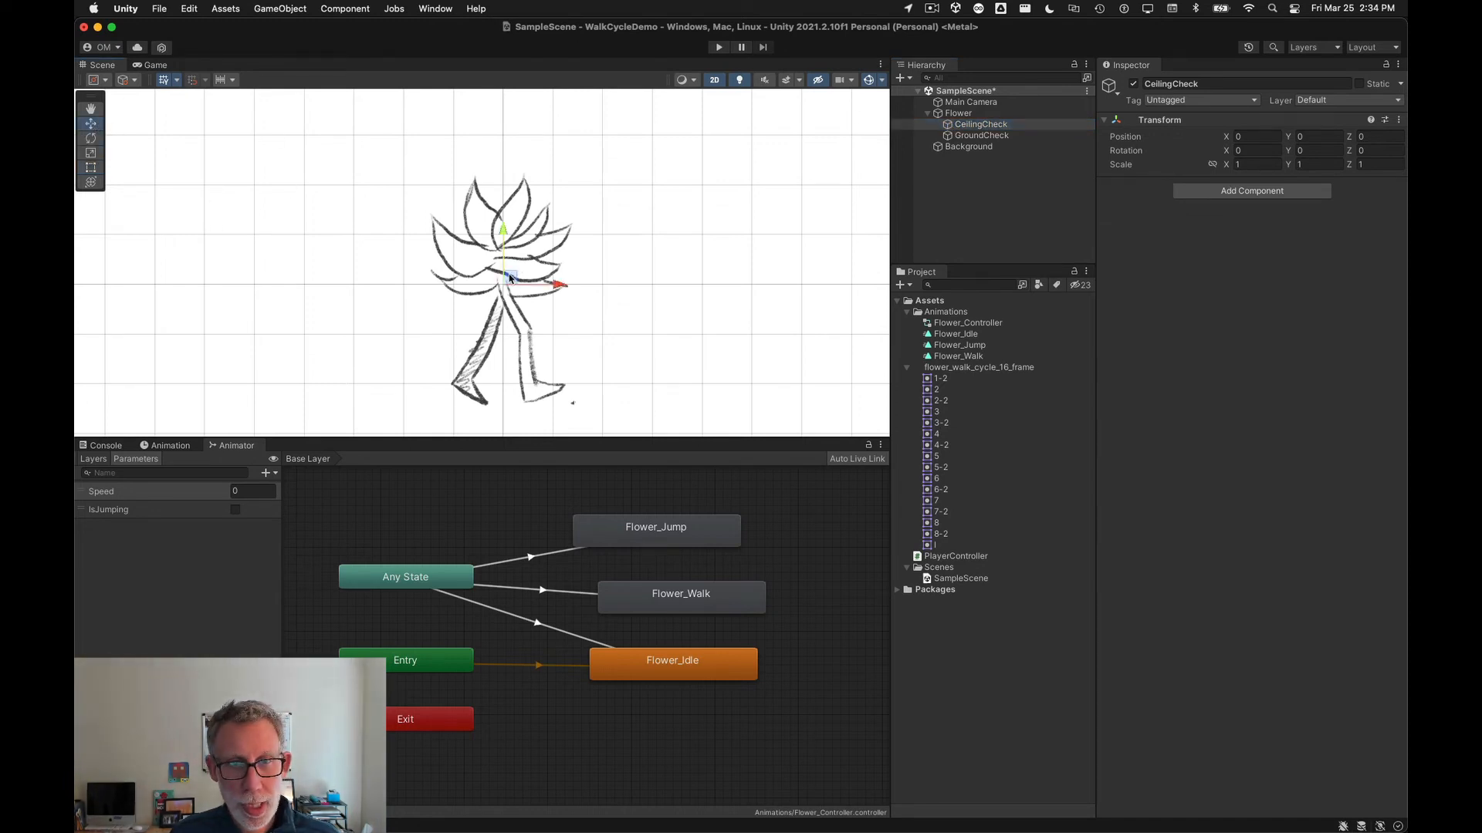
drag(512, 278, 509, 182)
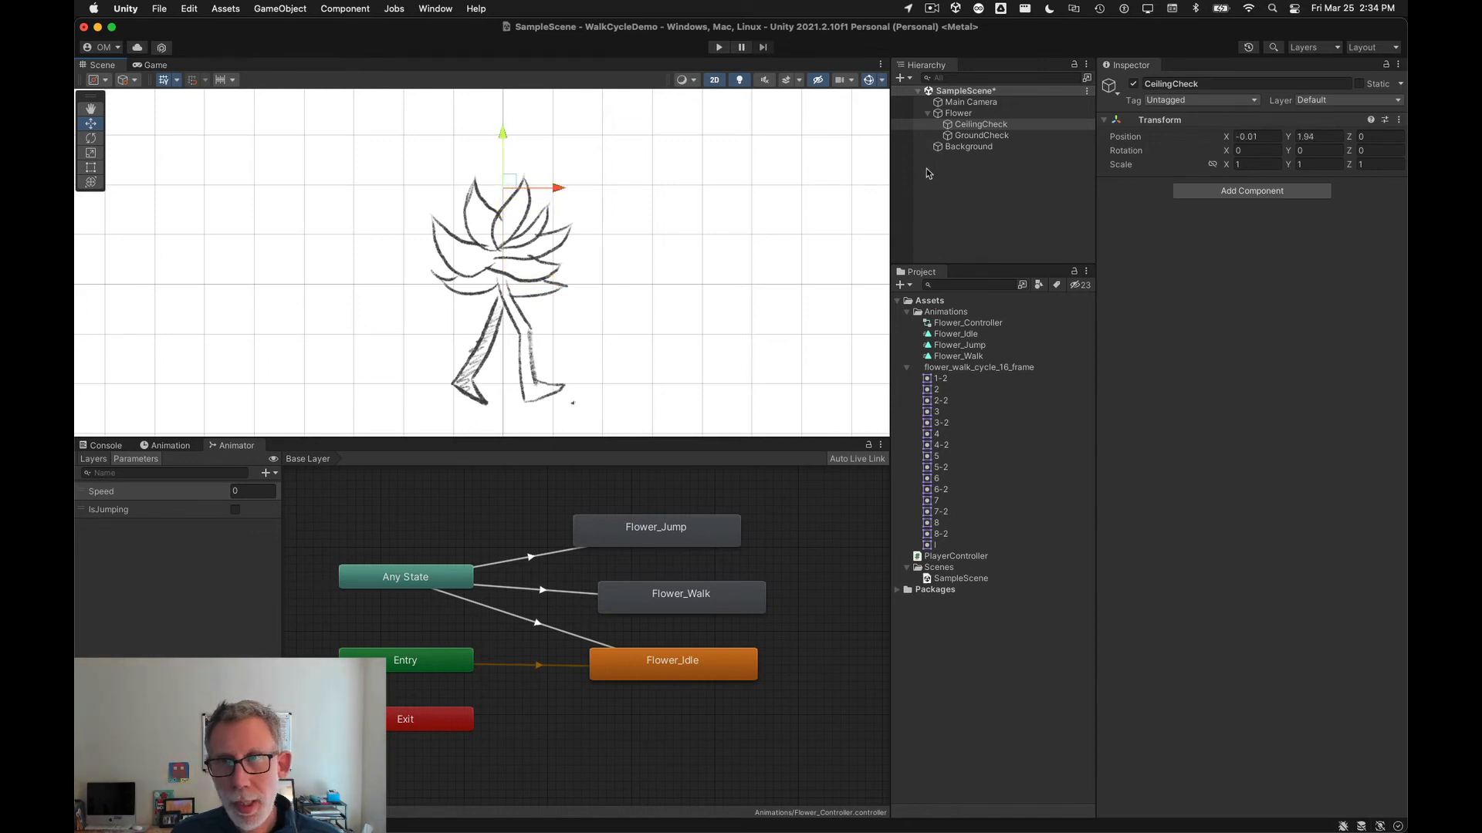
Step: Move GroundCheck down to the flower's feet, about Y -2.48
click(981, 135)
drag(509, 278, 503, 400)
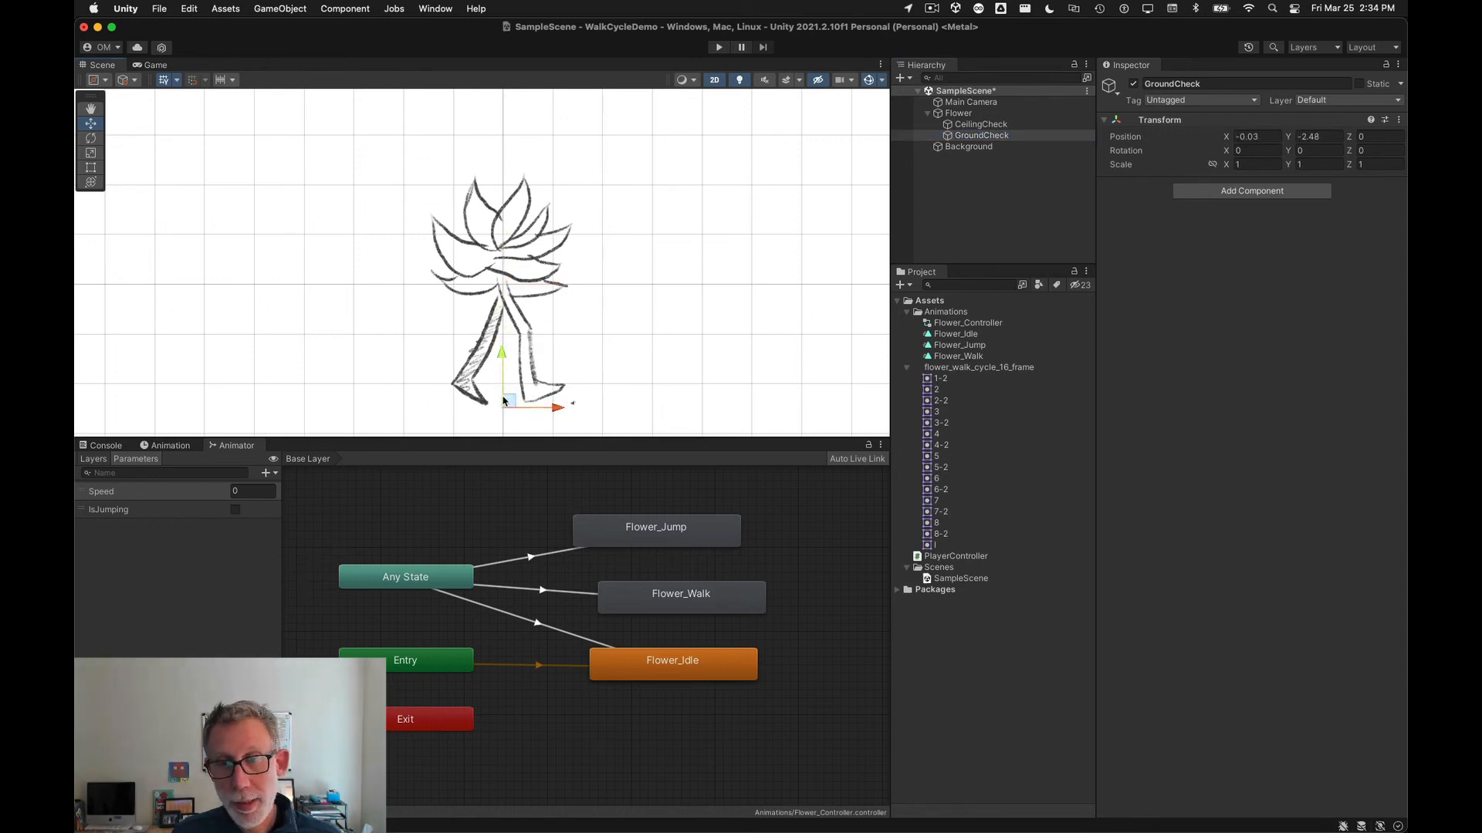
Step: Assign CeilingCheck and GroundCheck to the Player Controller's Ceiling Check and Ground Check fields on Flower
click(503, 401)
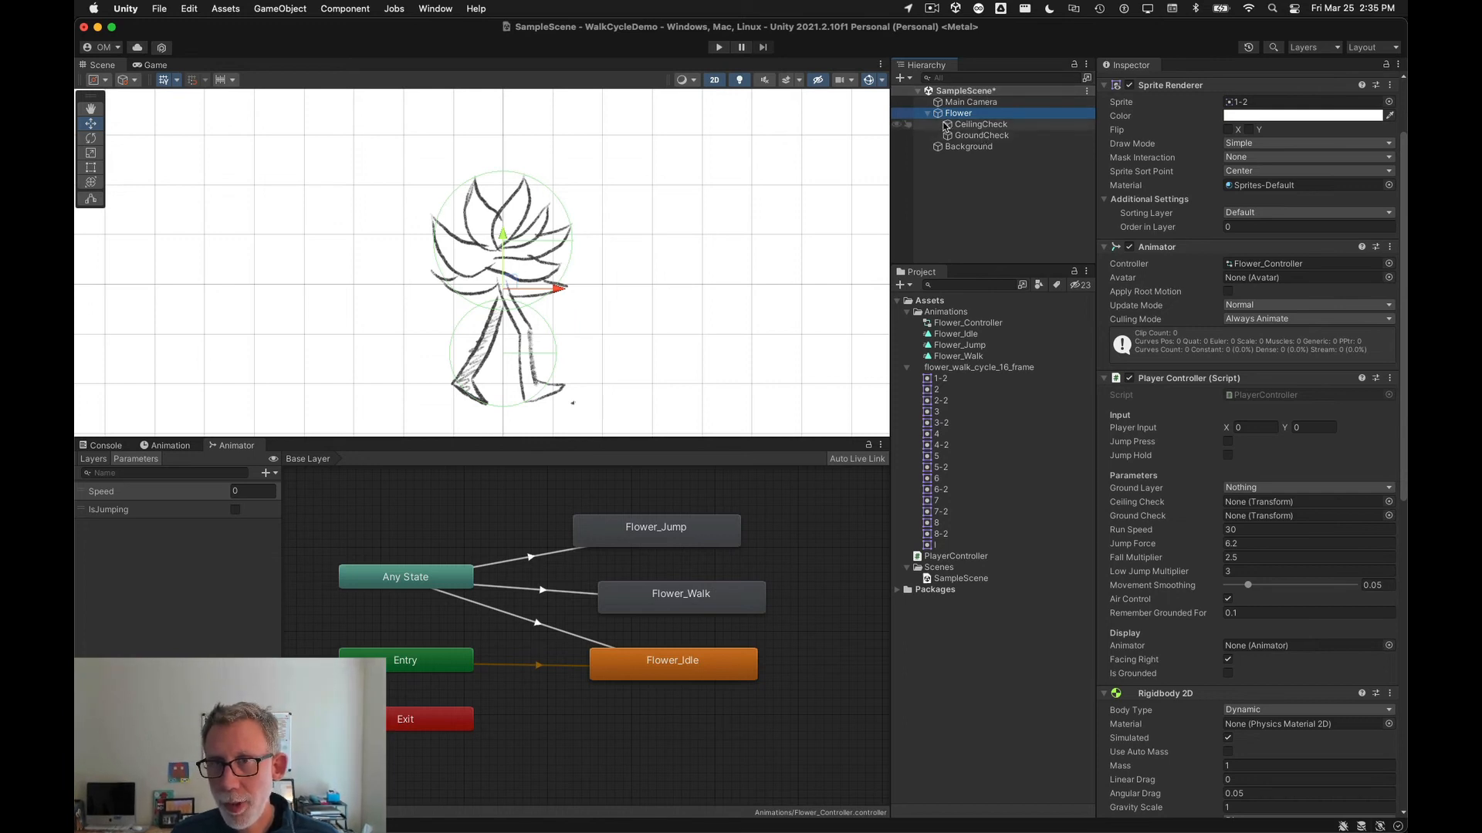
drag(981, 124, 1304, 502)
drag(981, 135, 1248, 517)
click(977, 125)
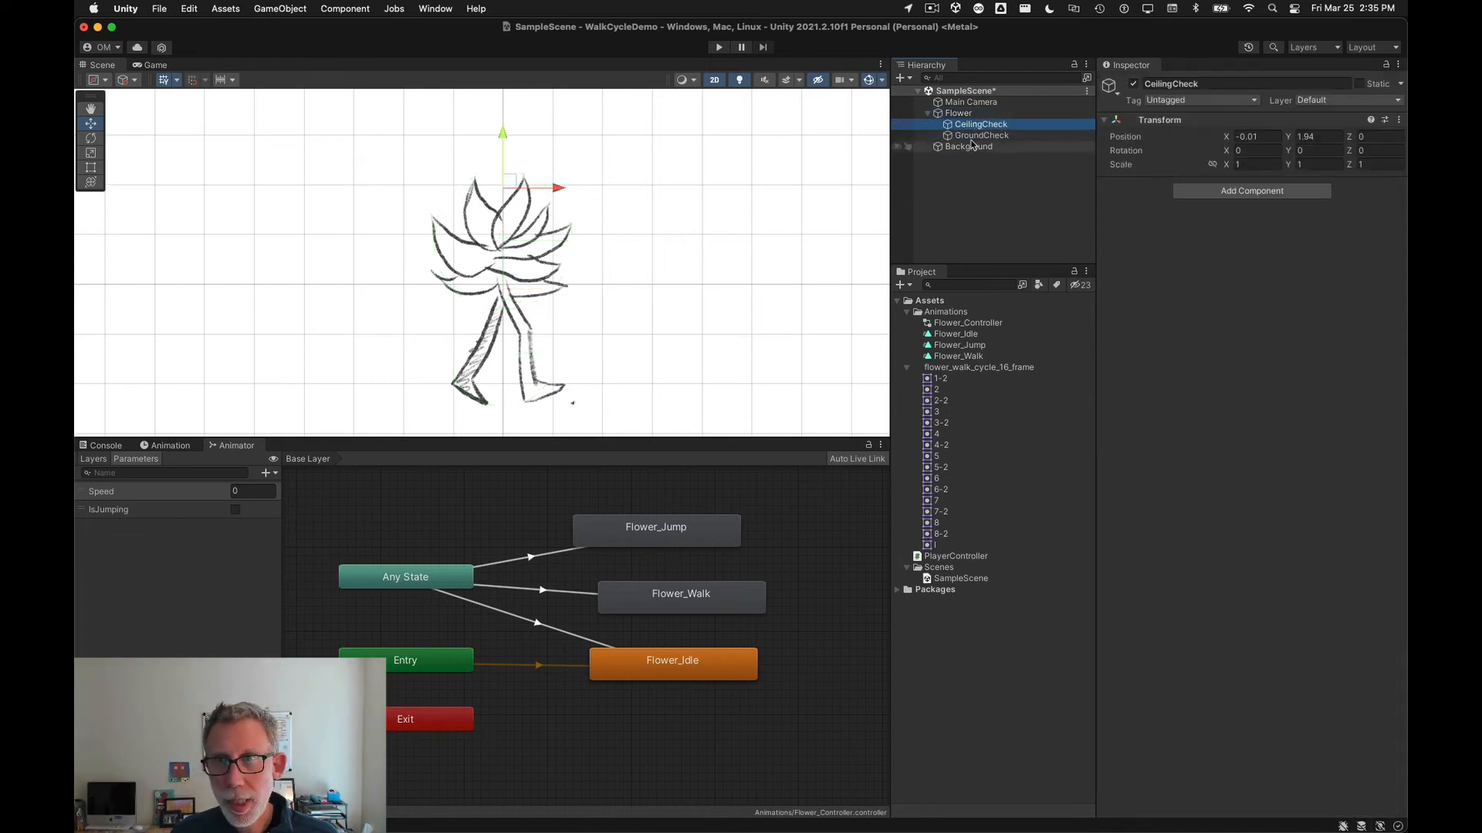
click(974, 136)
click(958, 113)
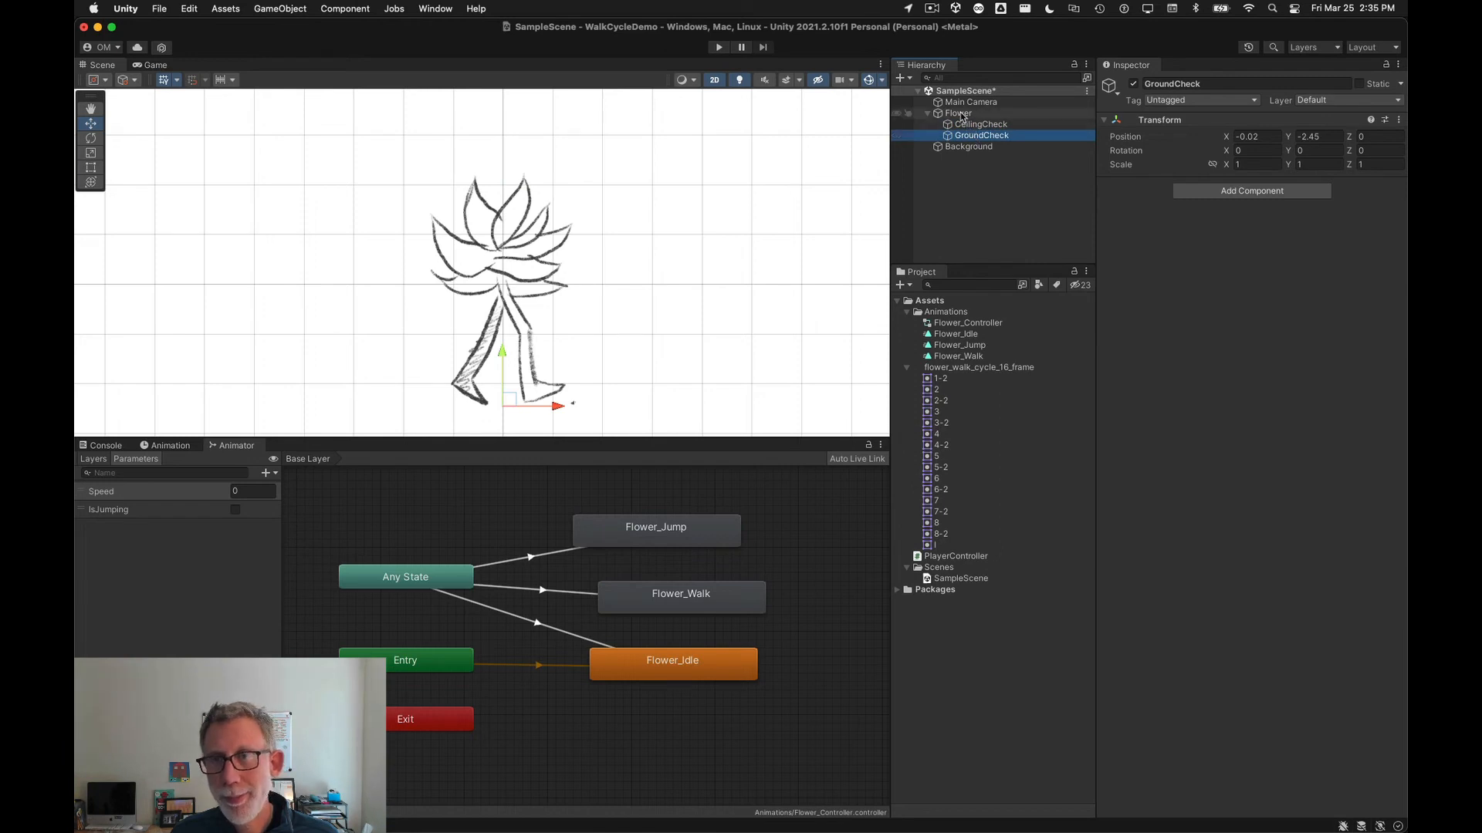
scroll(1189, 585, down, 4)
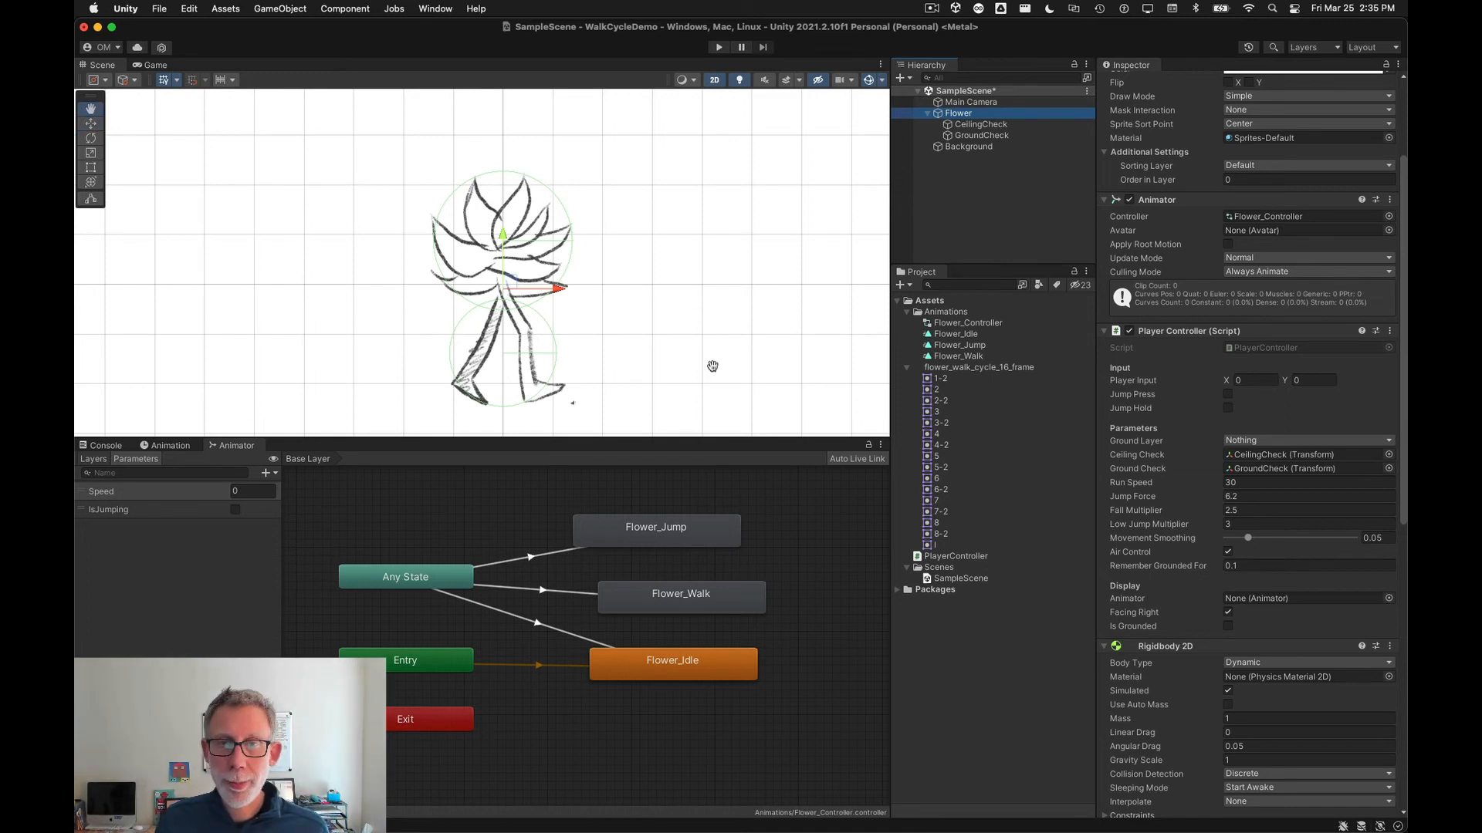
Step: Create a new 2D Square sprite in the scene
middle_drag(711, 364, 721, 257)
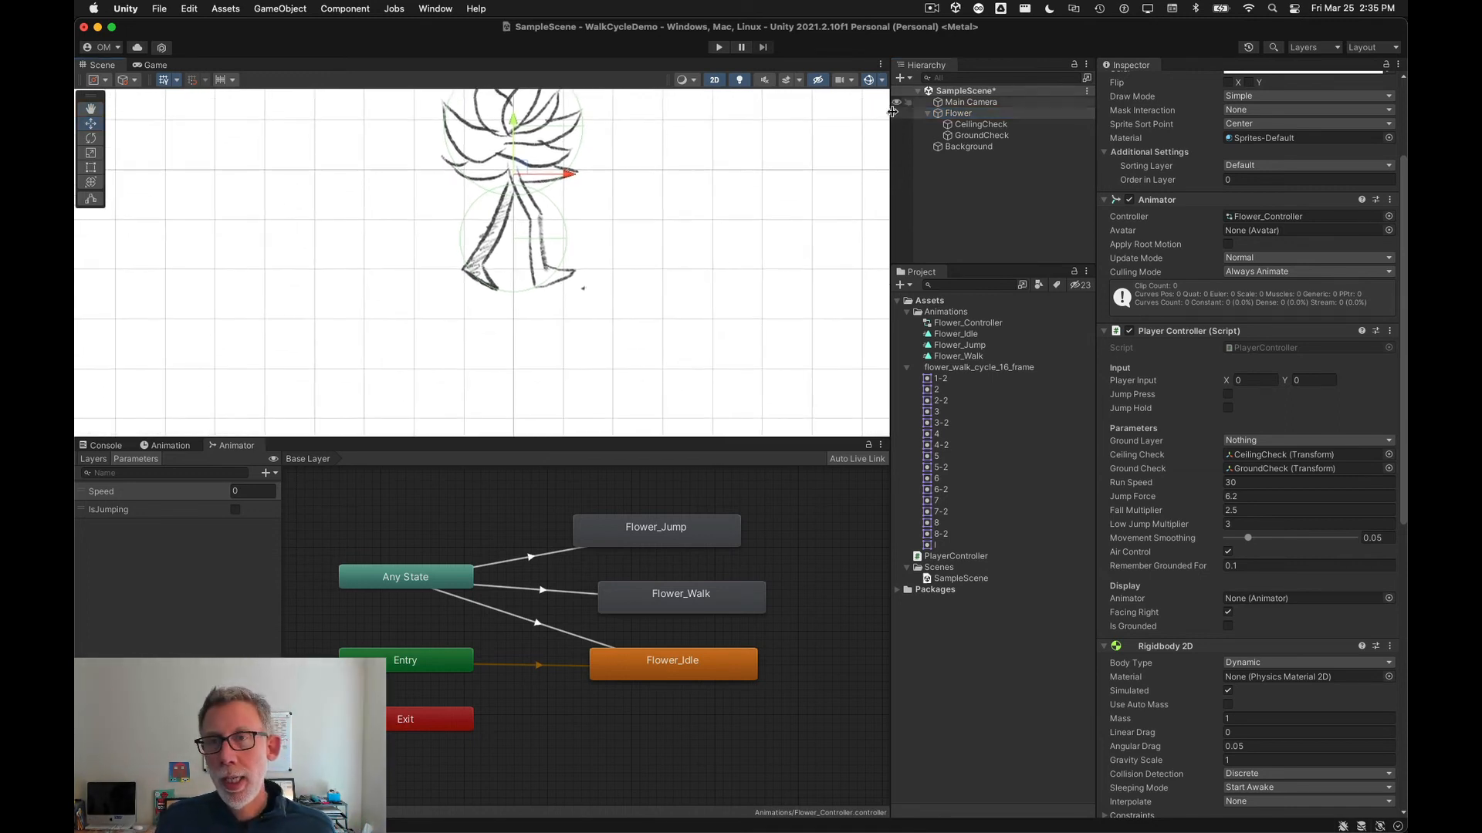
click(931, 223)
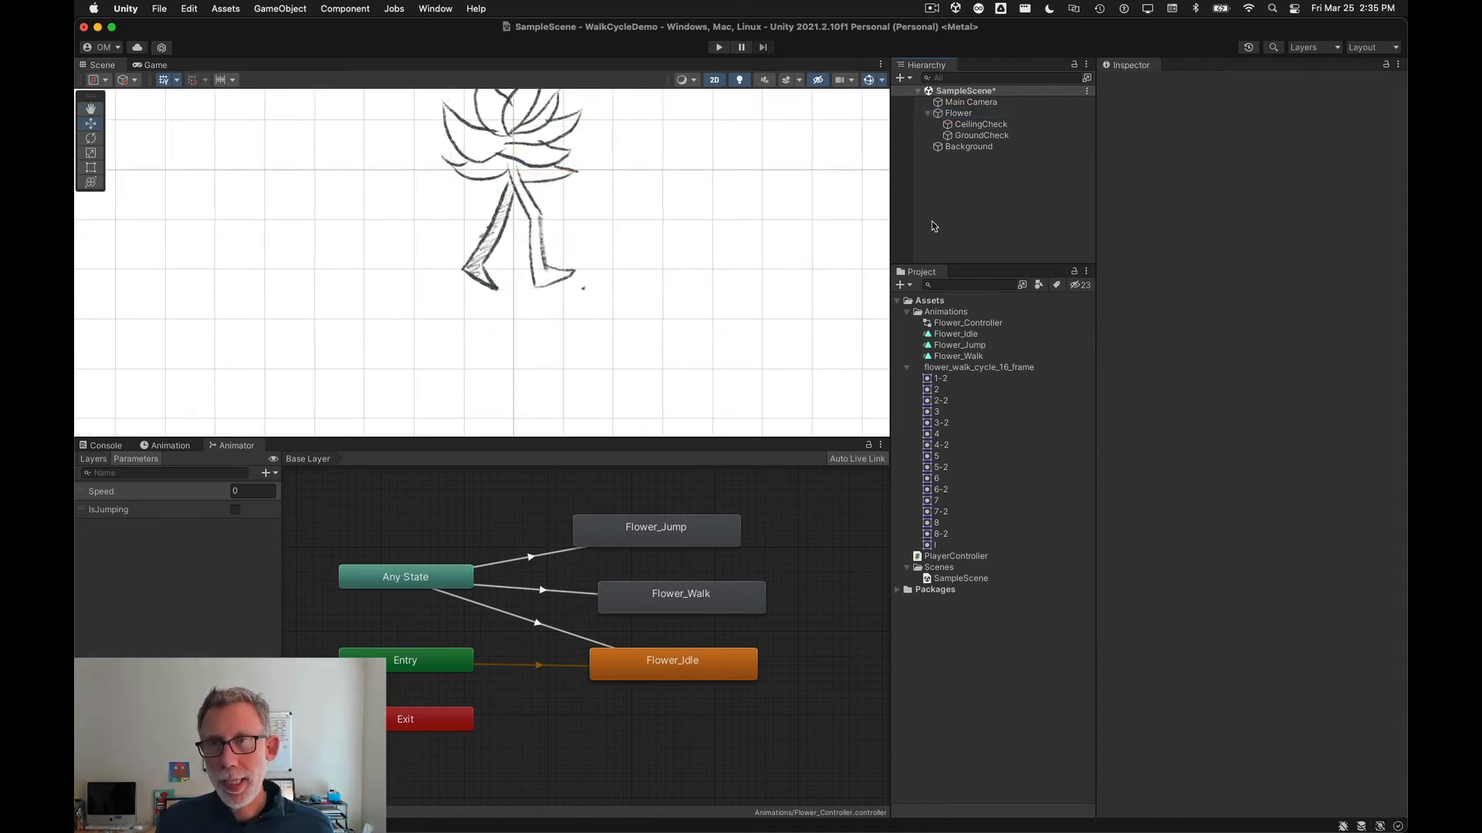
click(902, 78)
mouse_move(1019, 122)
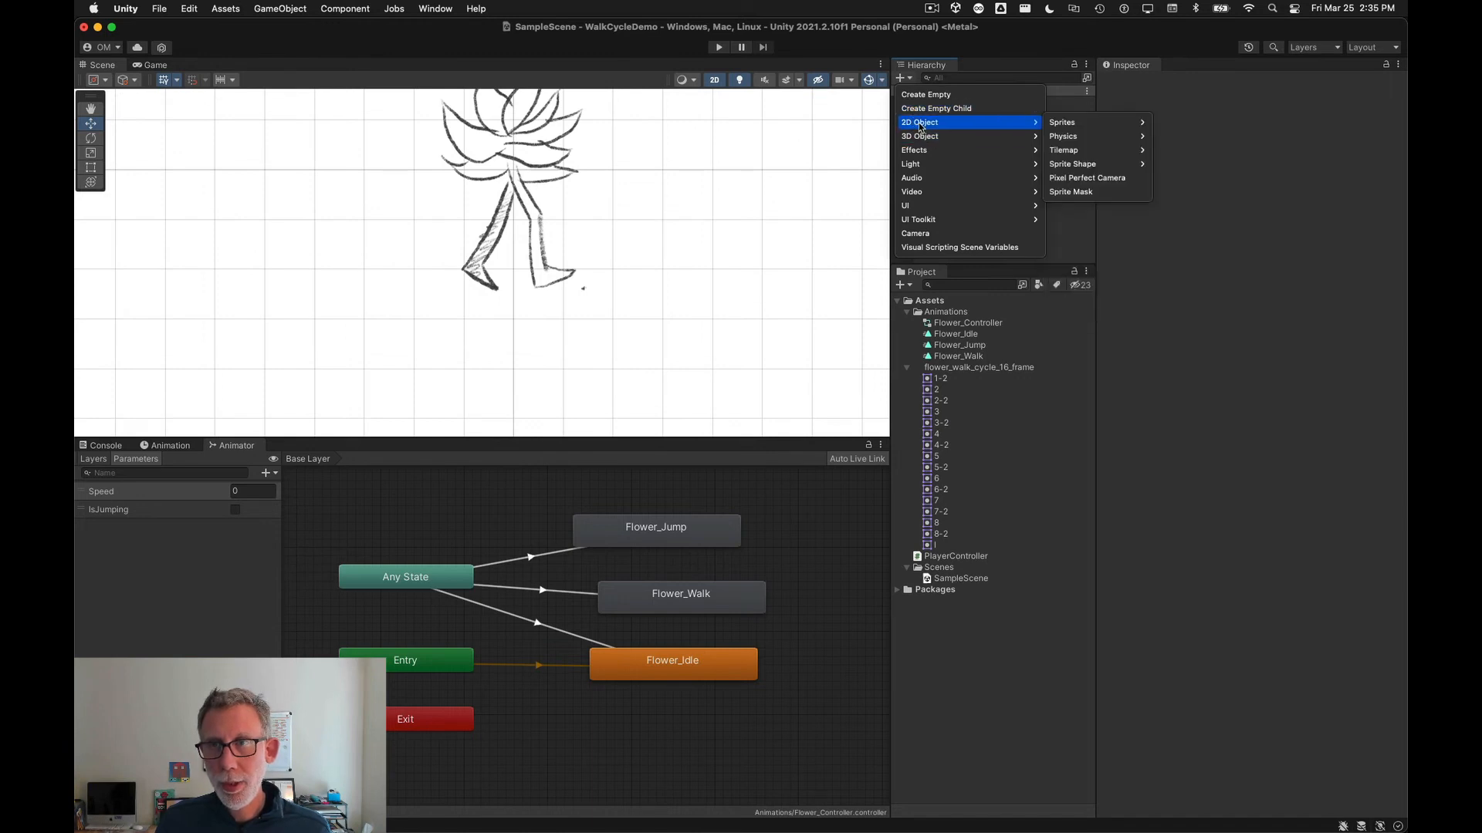
mouse_move(1103, 123)
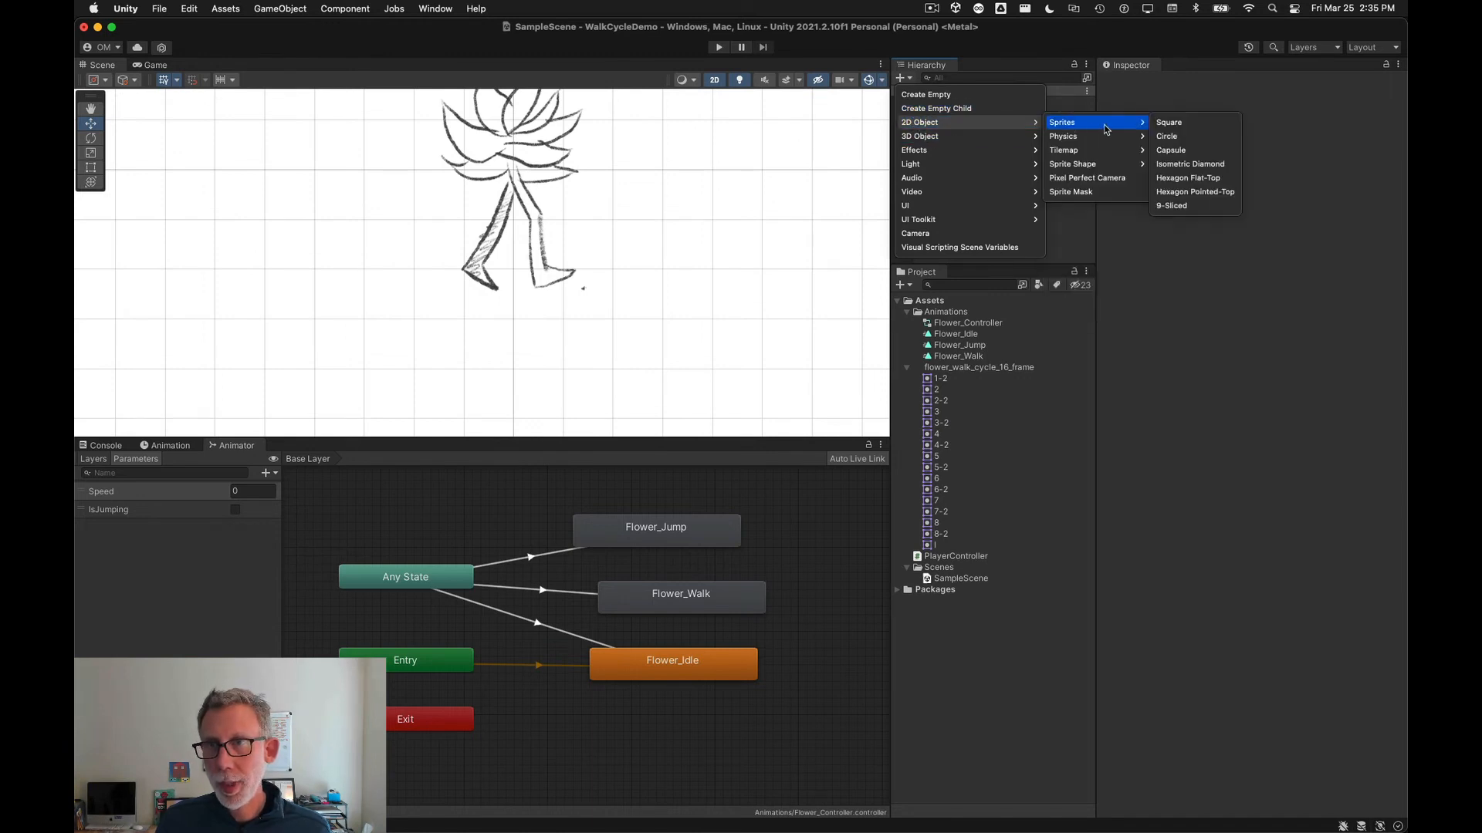
click(1169, 123)
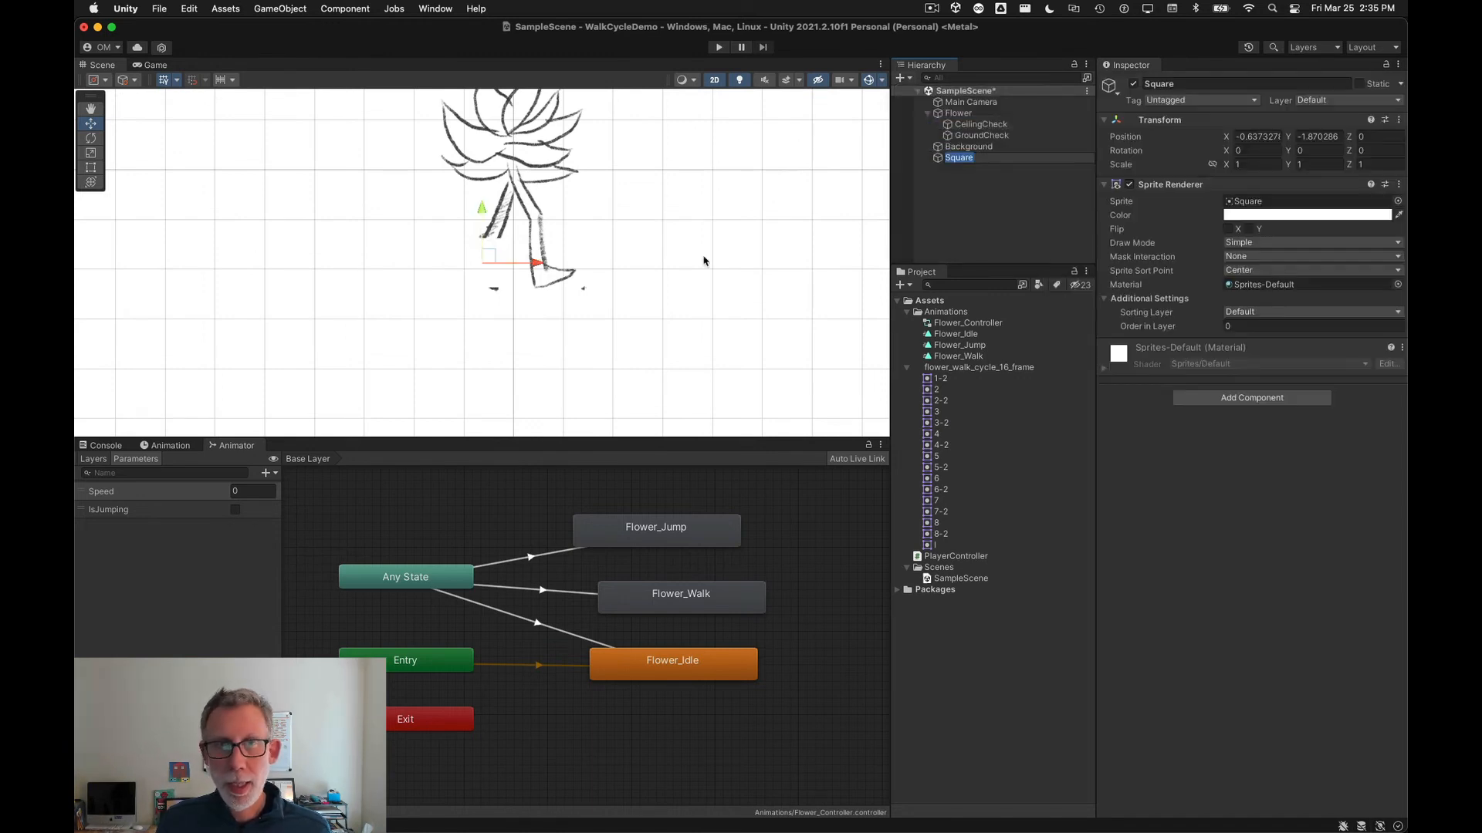
Step: Set the square's color to grey and rename it Ground
click(1304, 215)
drag(1335, 312, 1253, 324)
click(1256, 205)
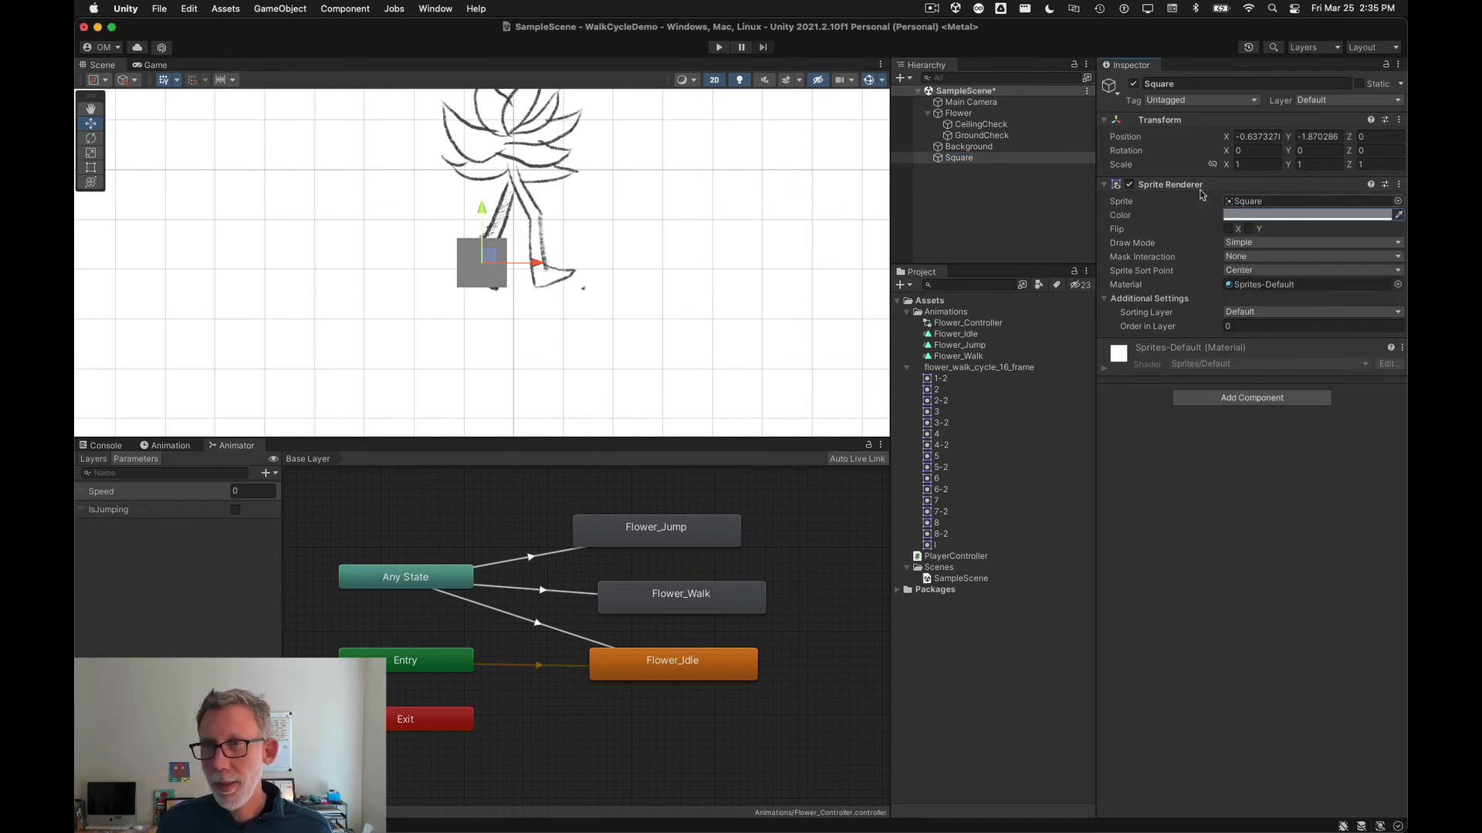
click(1181, 85)
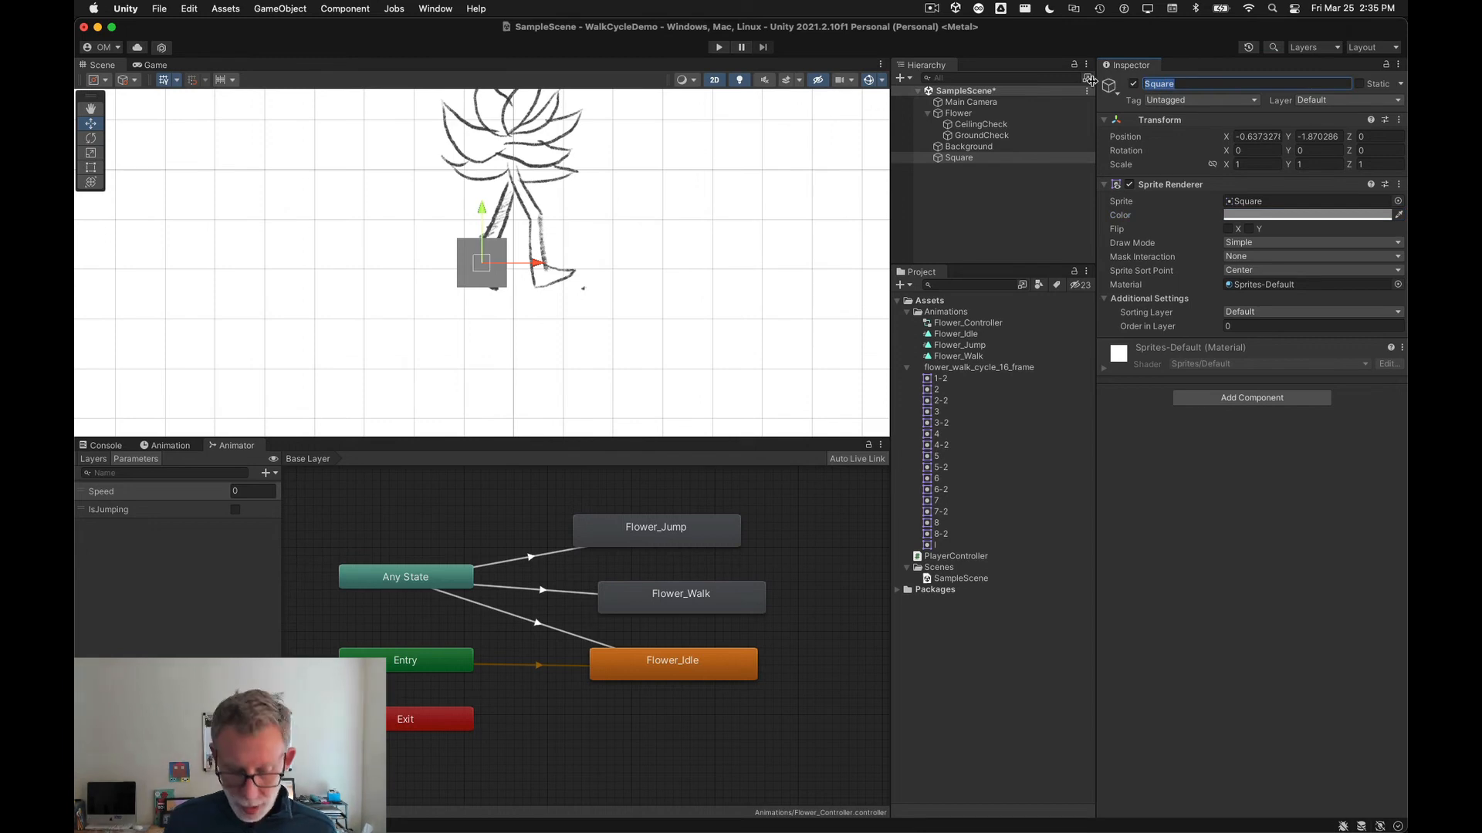
text(Ground)
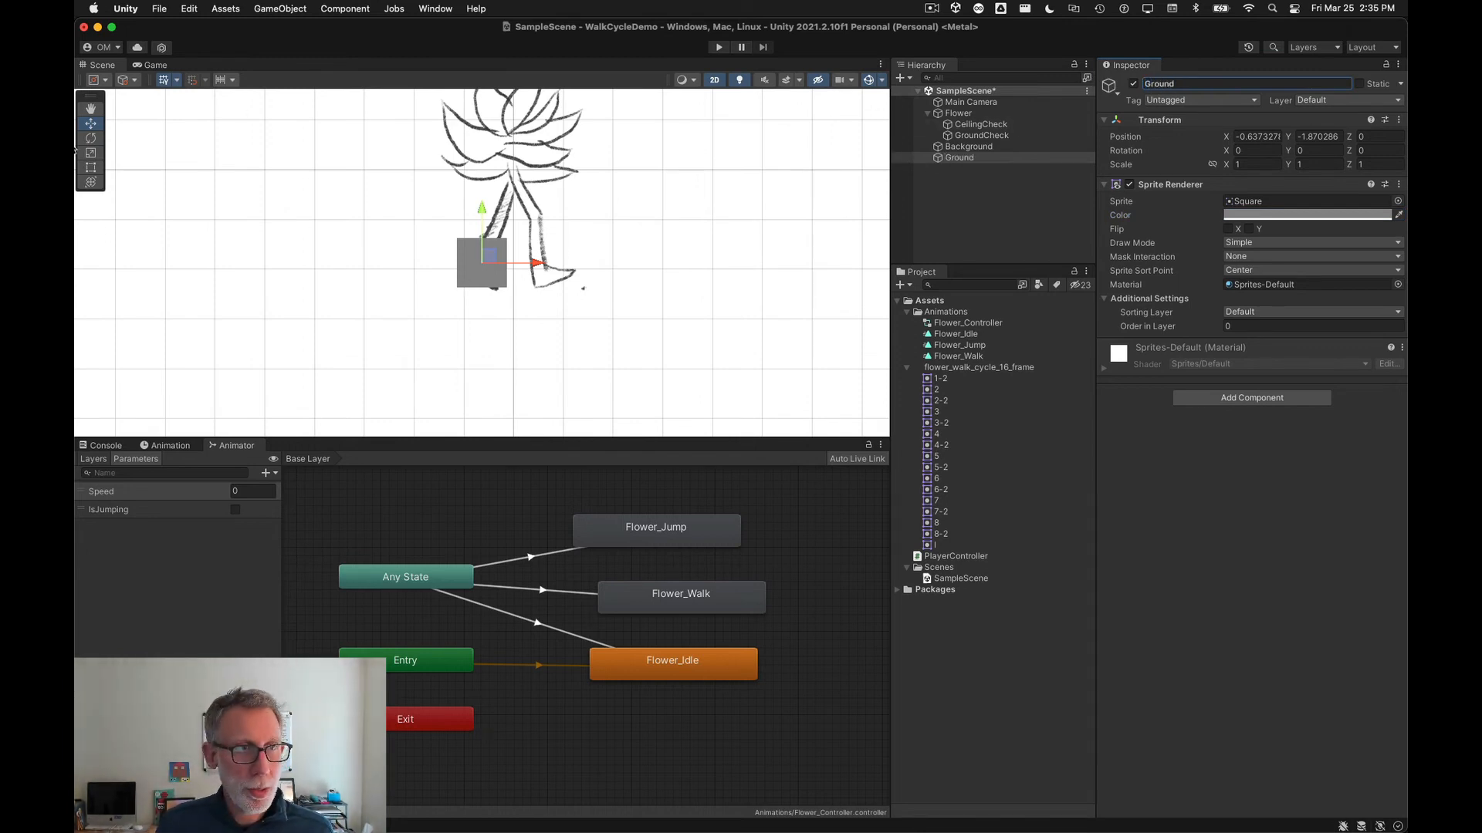
Step: Stretch Ground into a wide floor beneath the flower, scale about 27.1 by 2.47
click(90, 167)
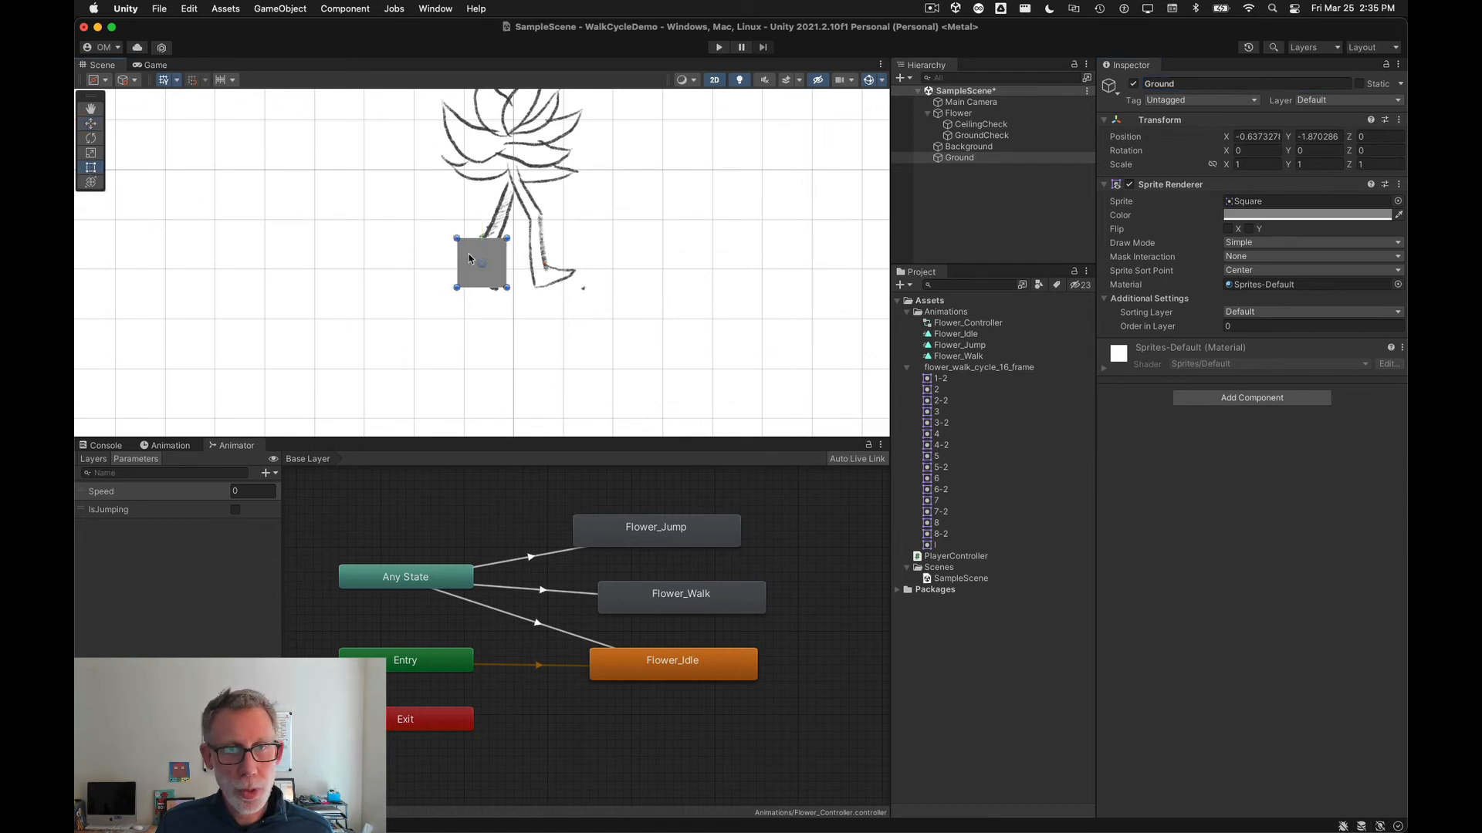
drag(473, 254, 1100, 383)
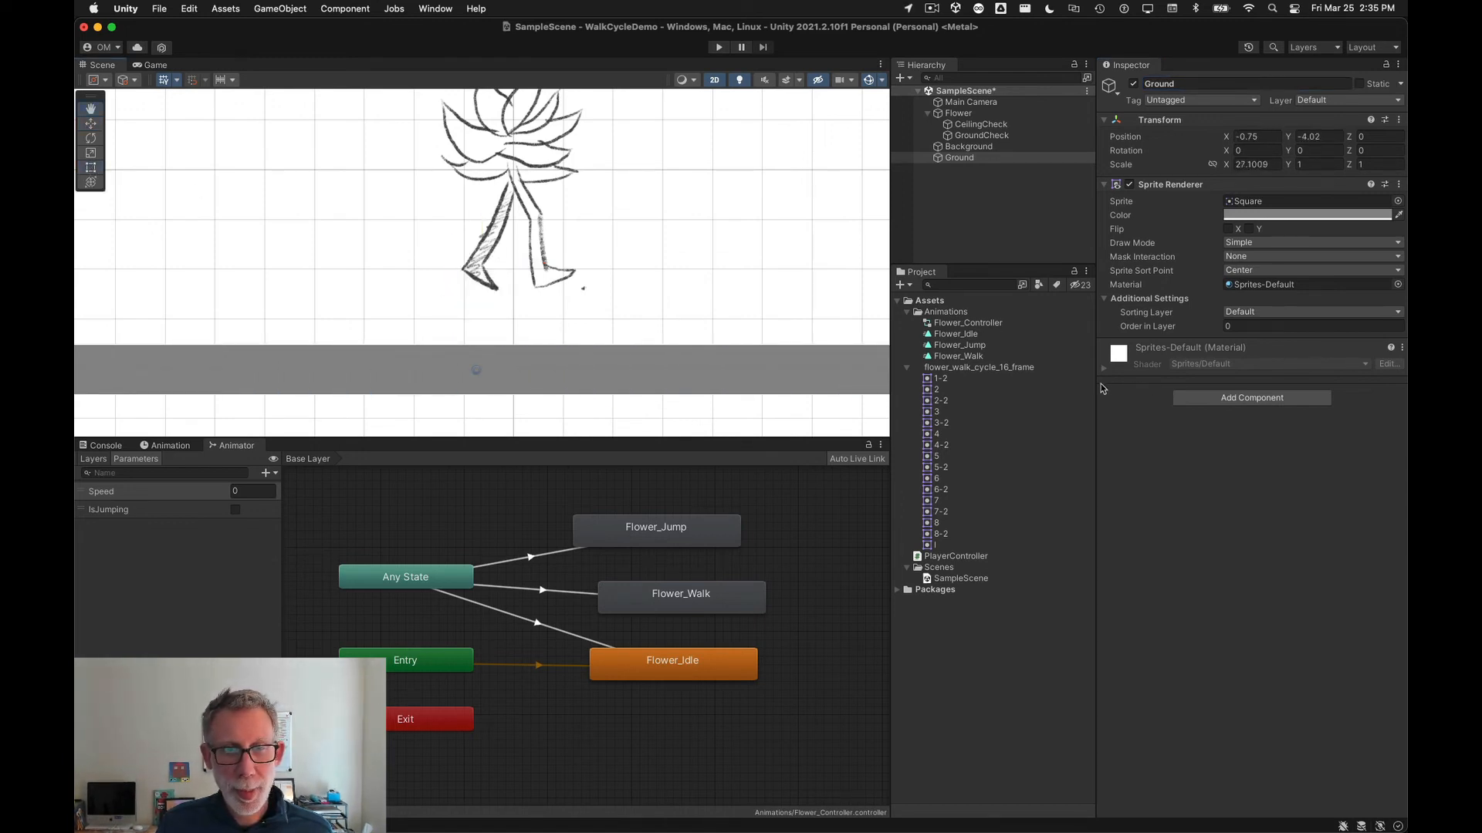
scroll(572, 342, down, 5)
drag(576, 377, 591, 429)
drag(639, 354, 658, 341)
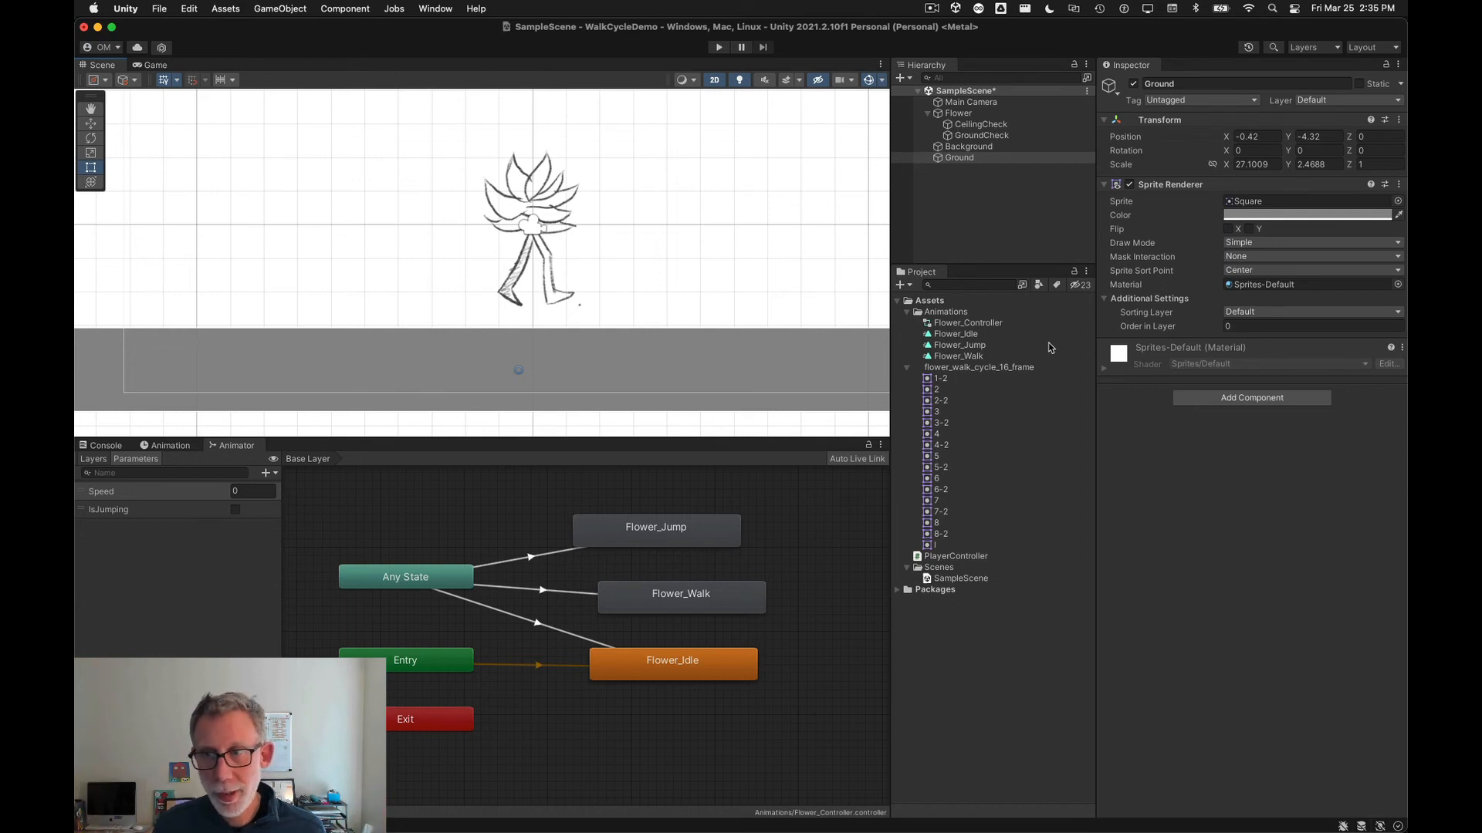
Step: Add a Box Collider 2D component to Ground and enable collider editing
click(1283, 400)
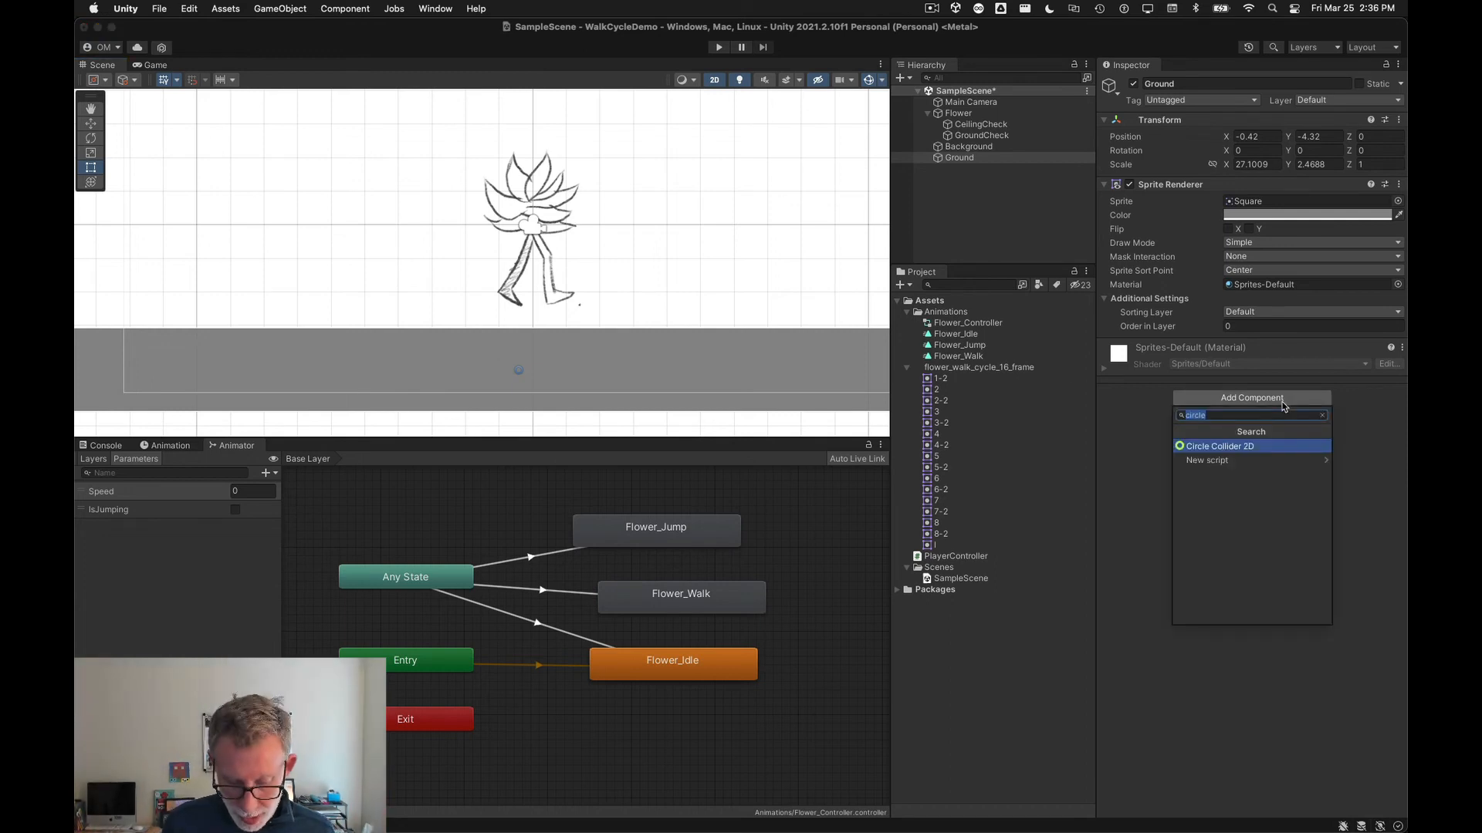
text(boxc)
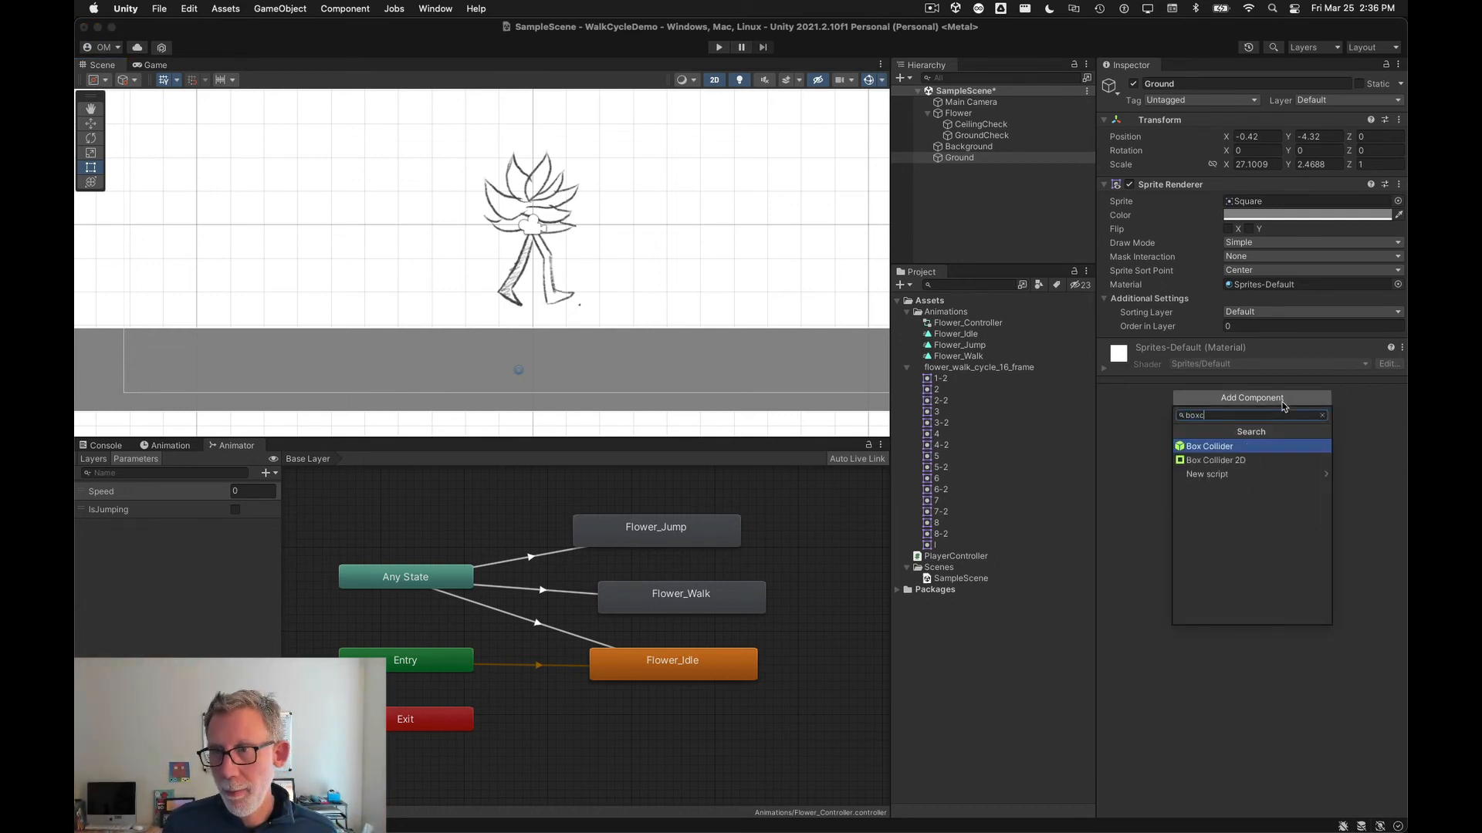
key(Down)
key(Return)
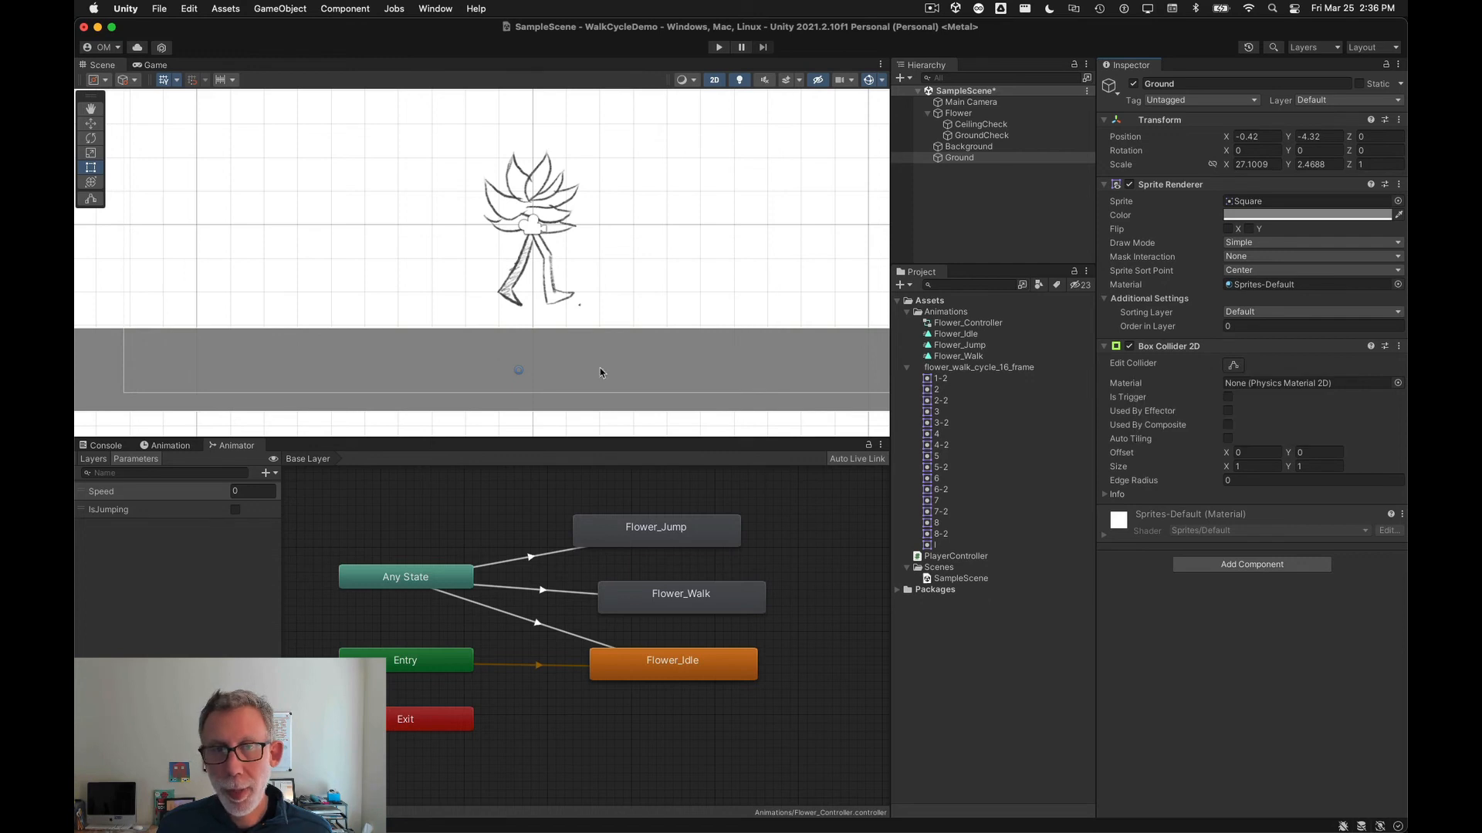
click(1233, 365)
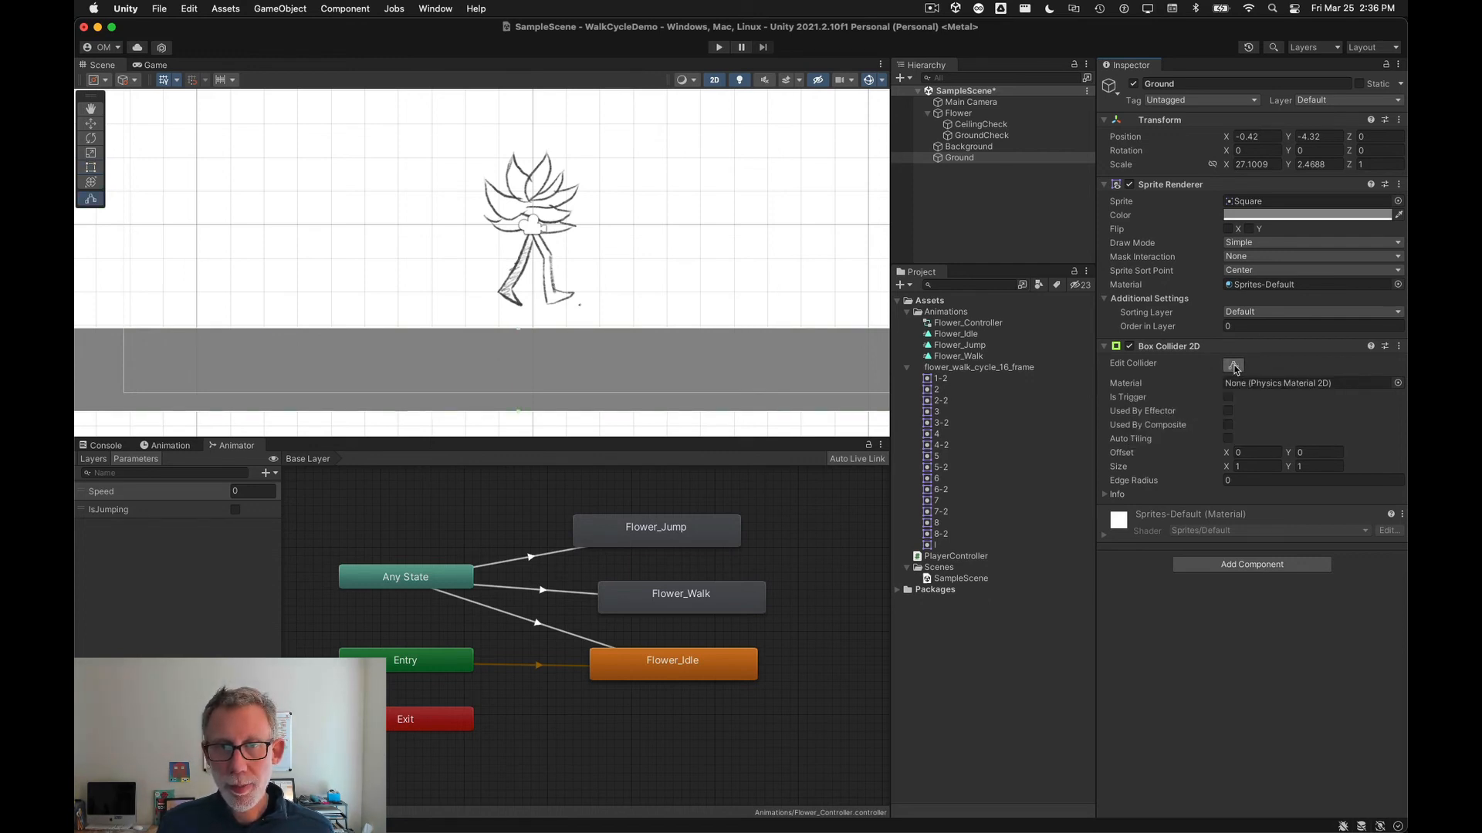
Step: Close collider editing and add a new user layer named Ground in the layer settings
click(1233, 366)
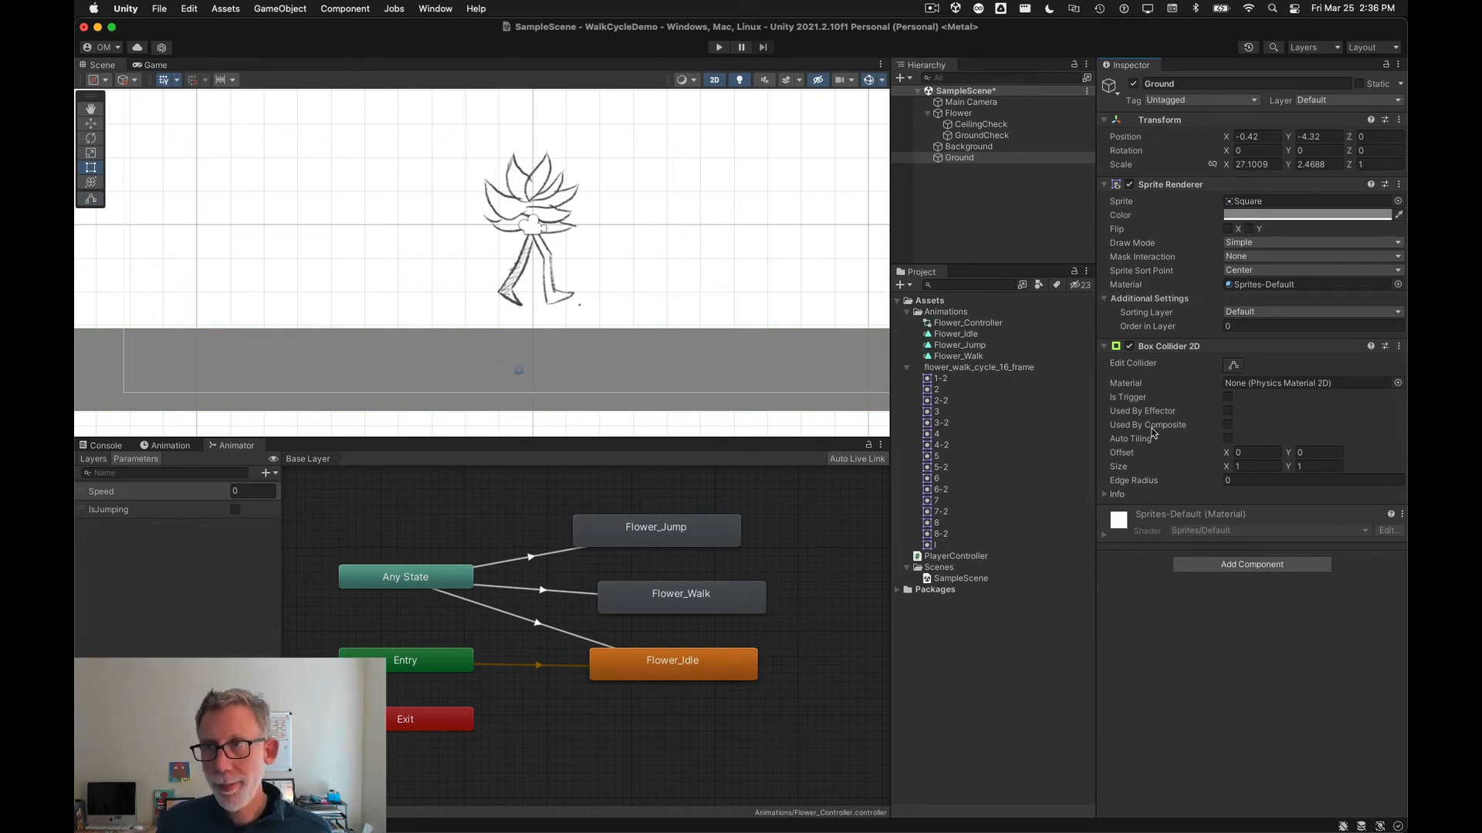
click(1322, 102)
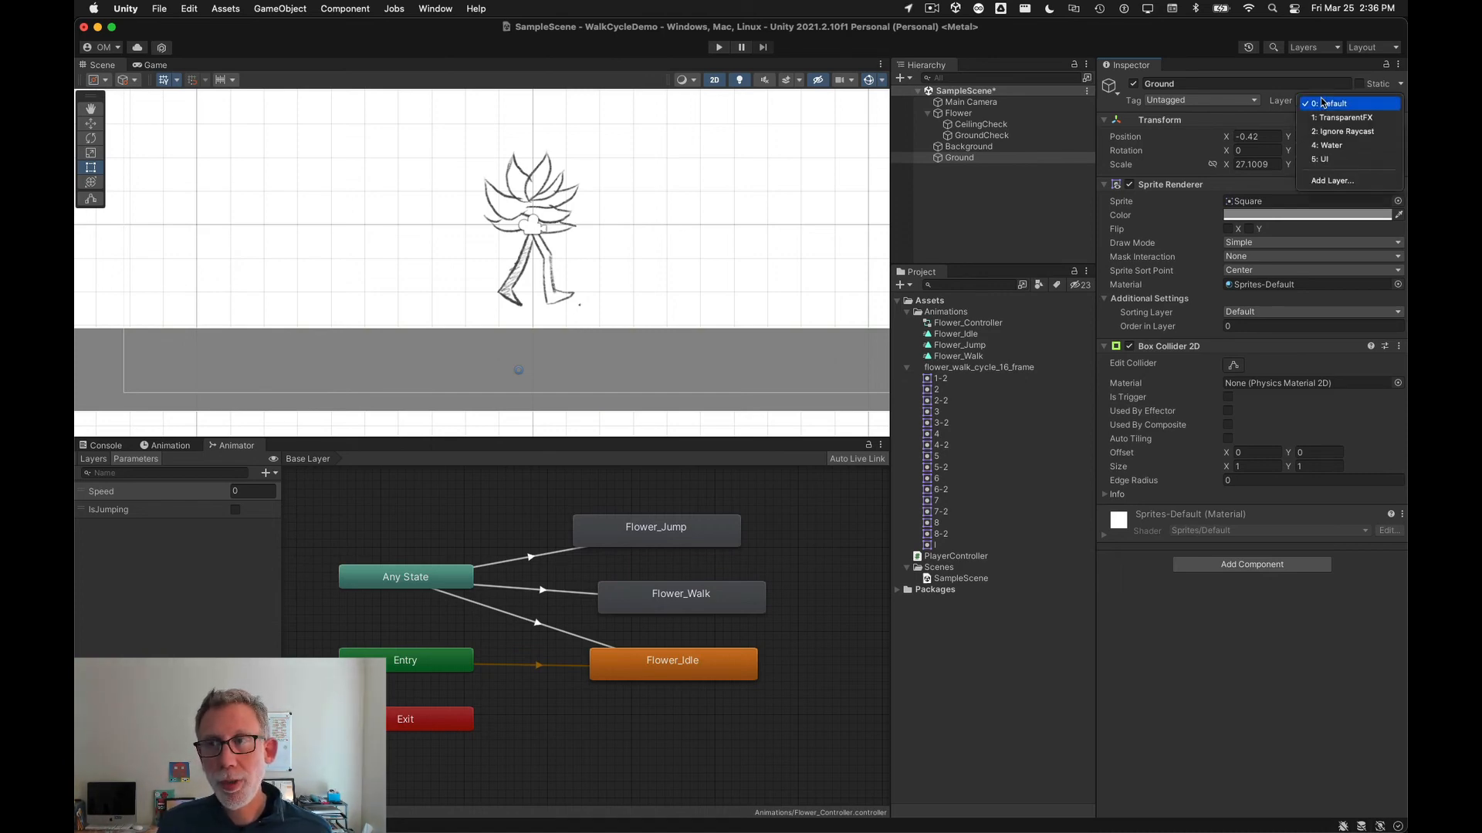
click(1346, 182)
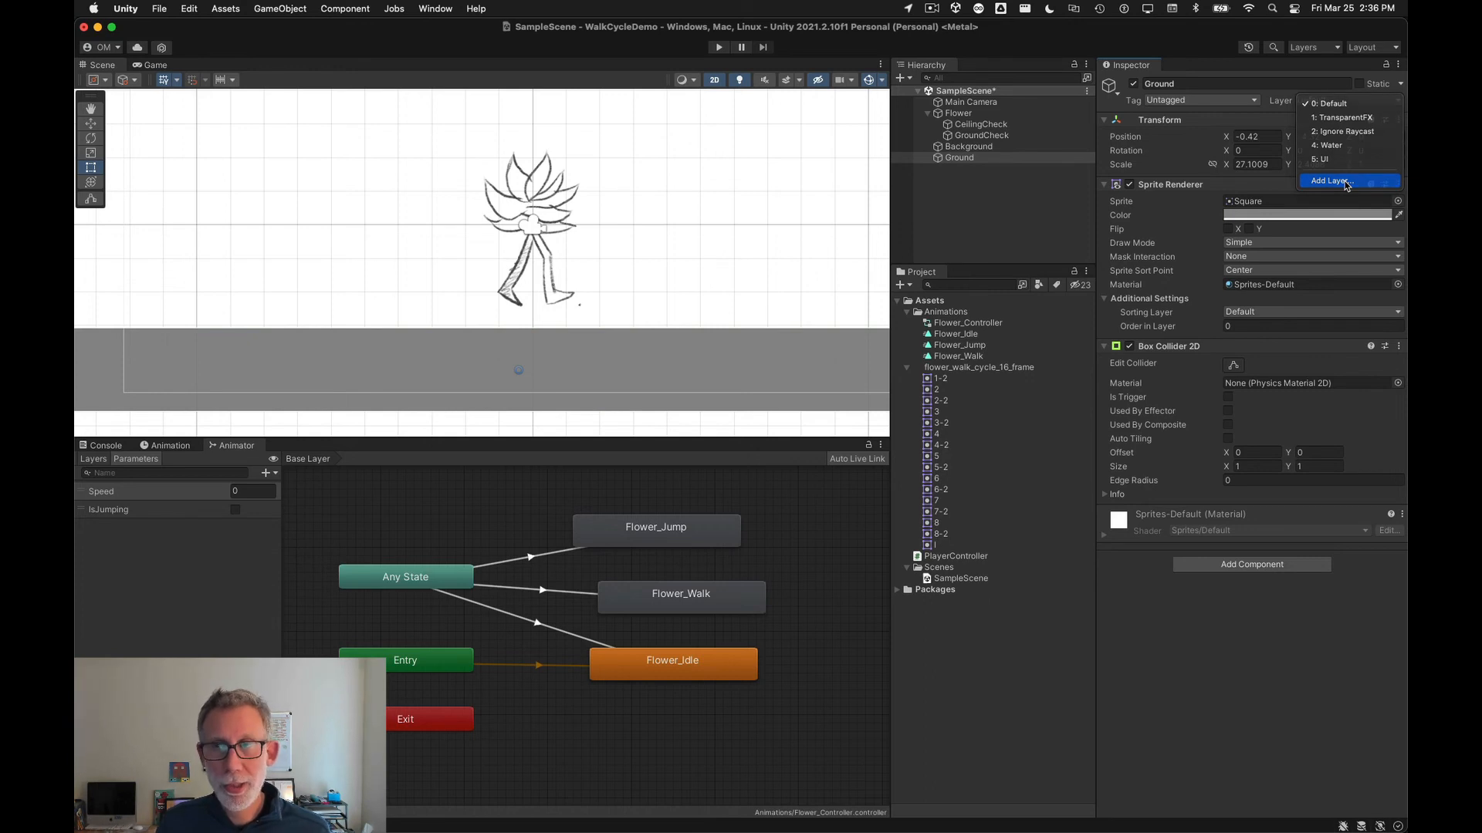
click(1245, 249)
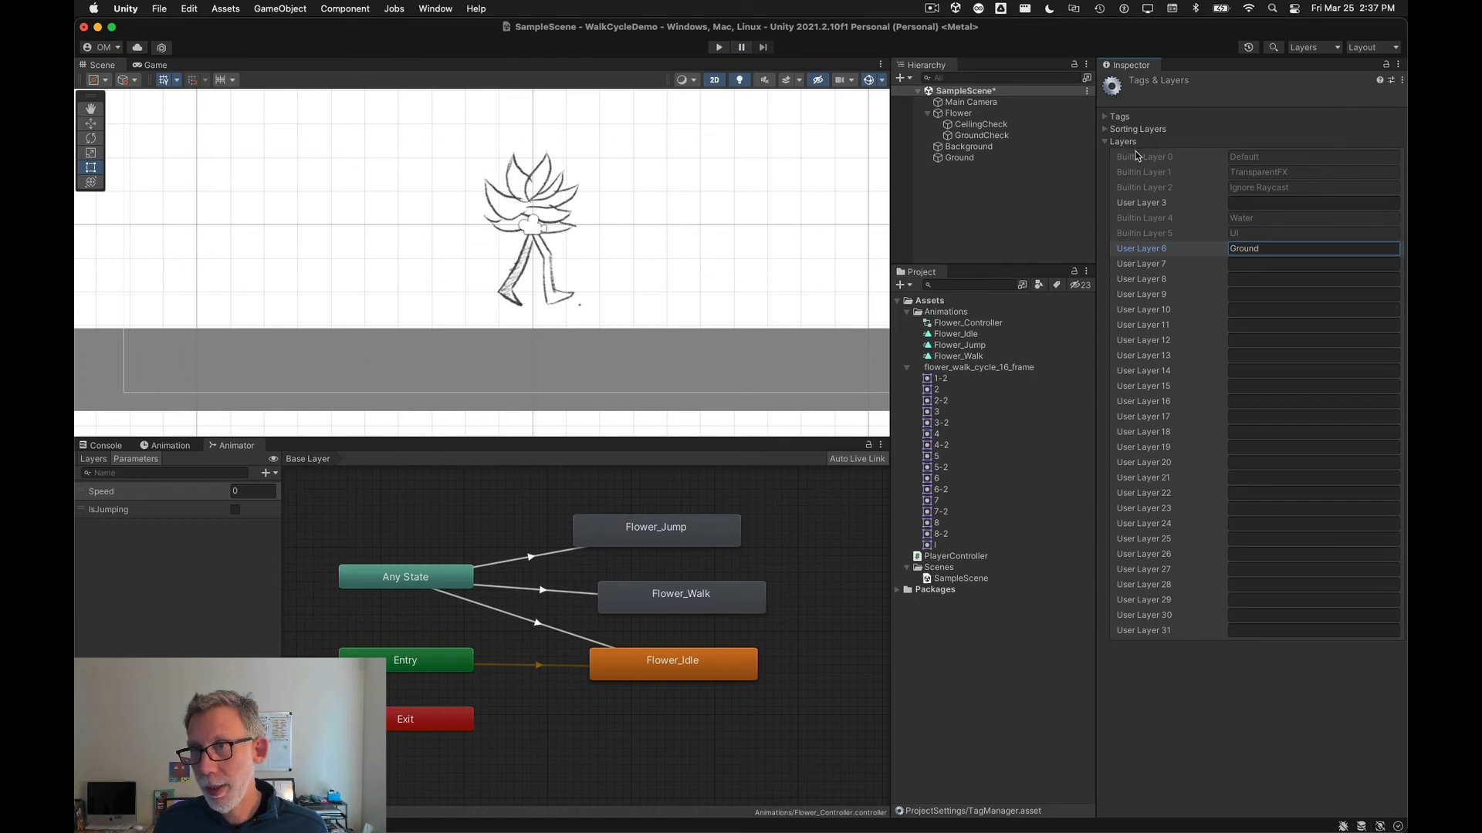
Step: Assign the Ground object to the Ground layer
click(974, 157)
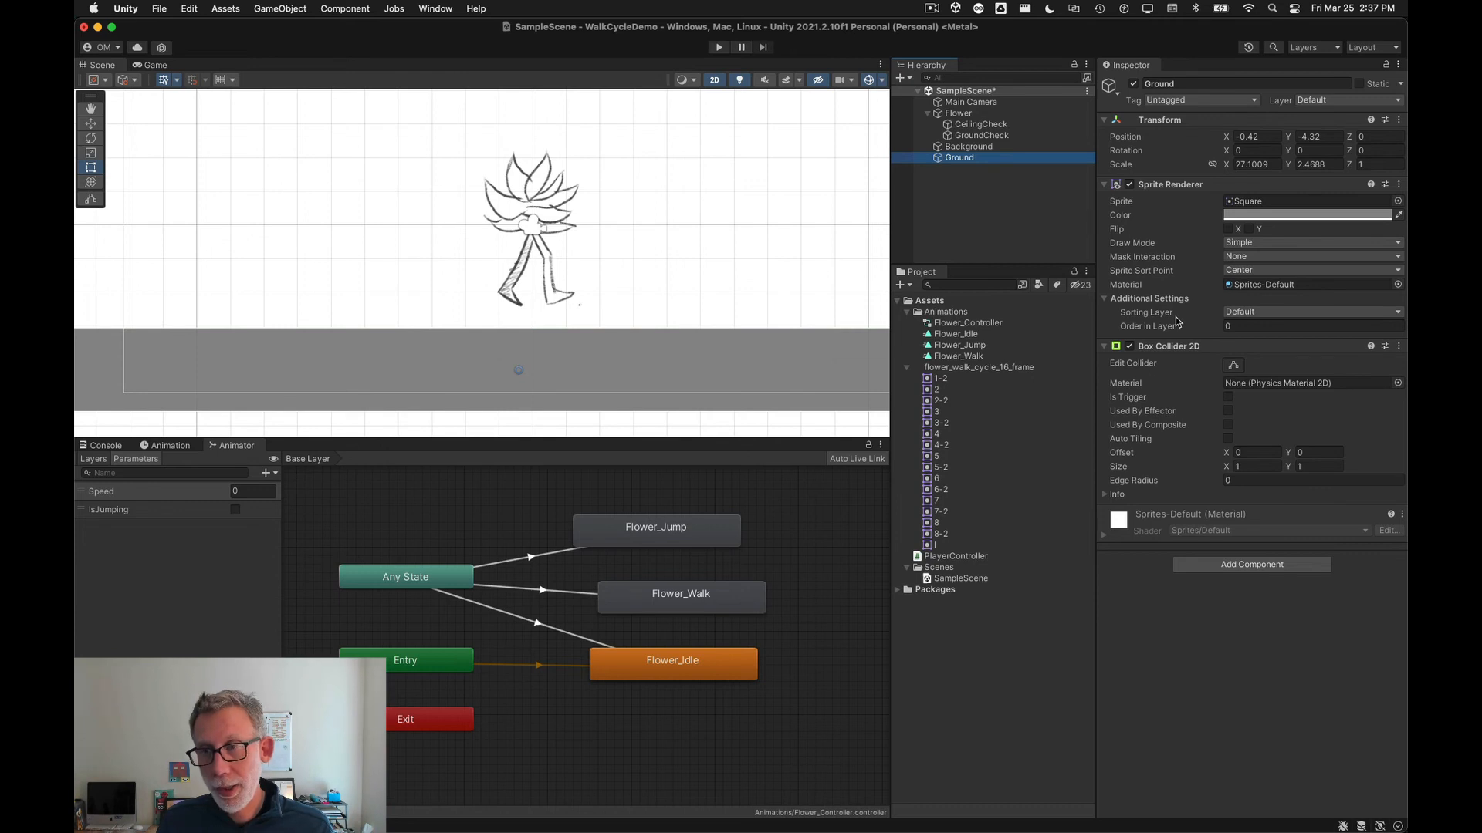
click(1348, 103)
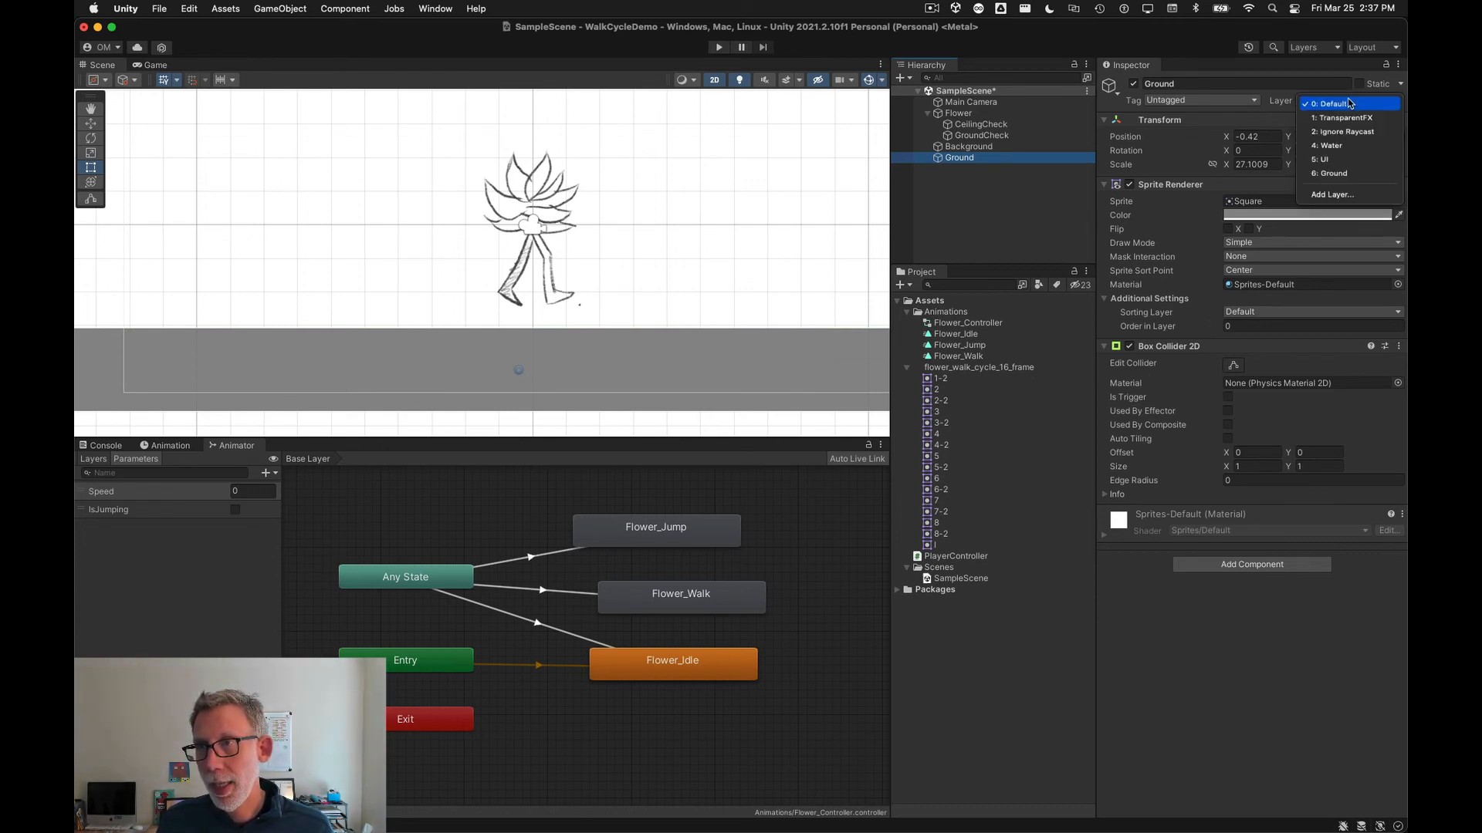
click(1365, 172)
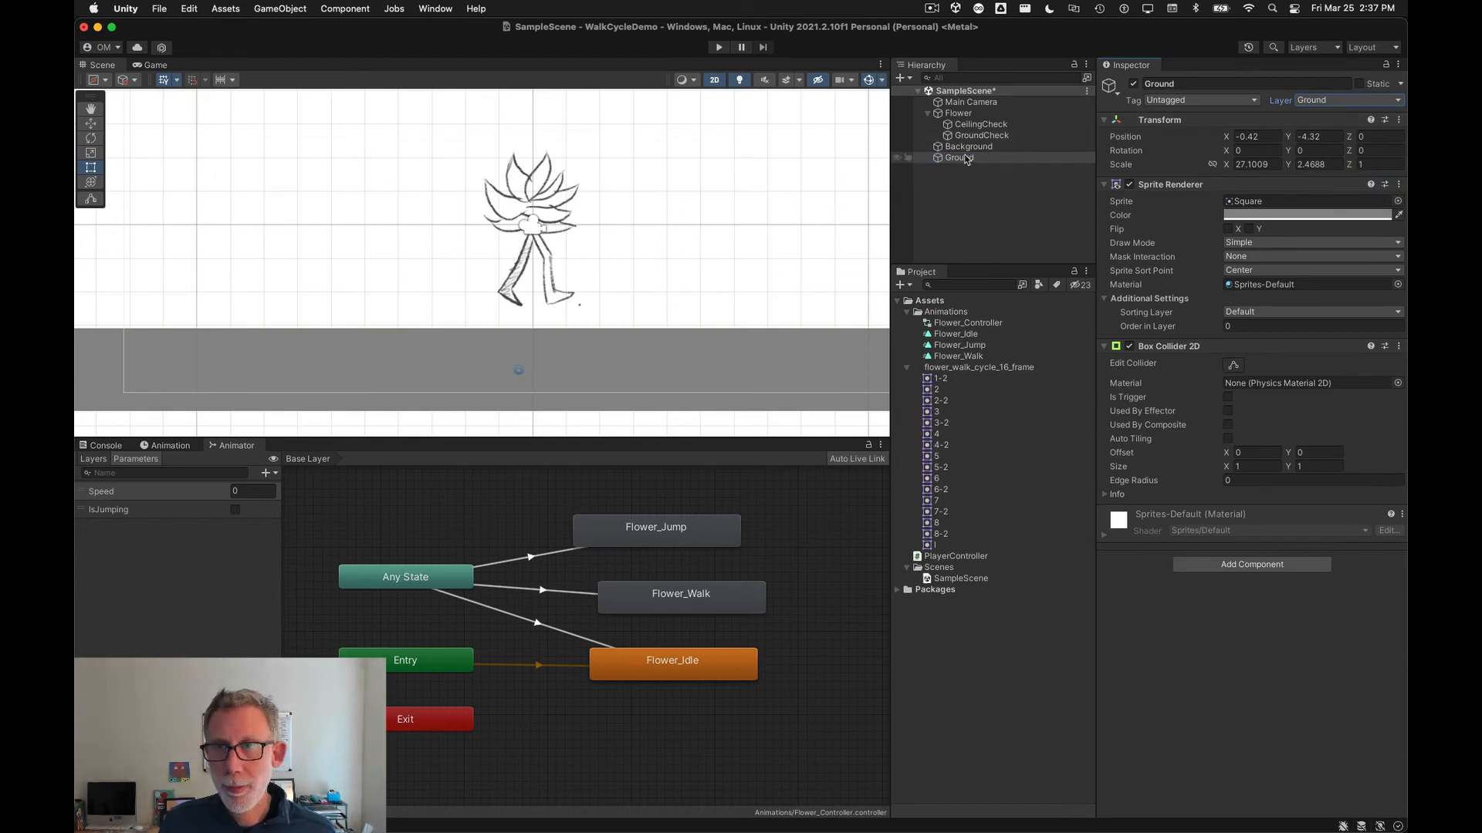
Step: Set the Flower's PlayerController Ground Layer parameter to Ground
click(963, 115)
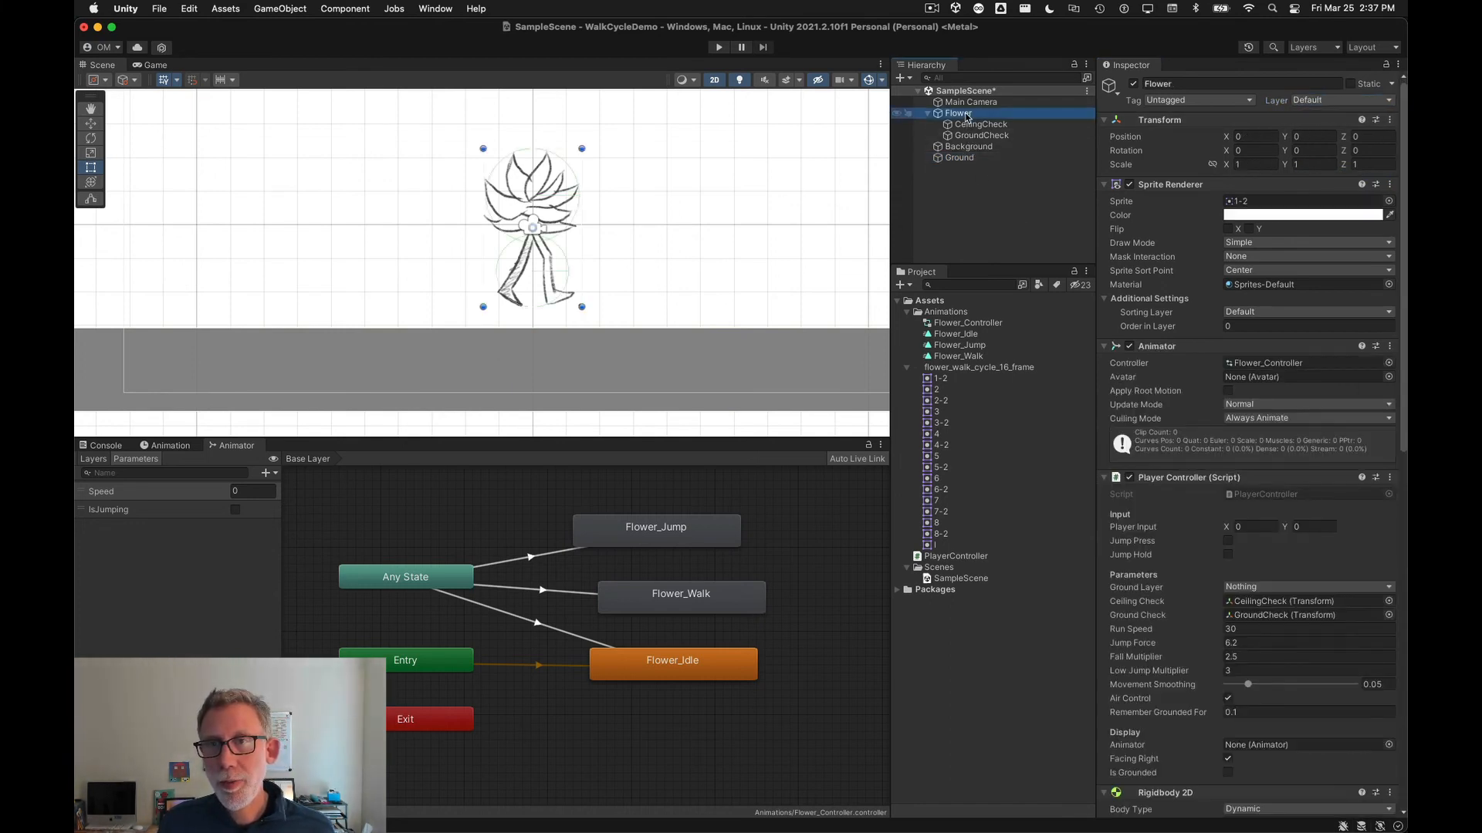
scroll(1160, 460, down, 2)
scroll(1160, 461, down, 2)
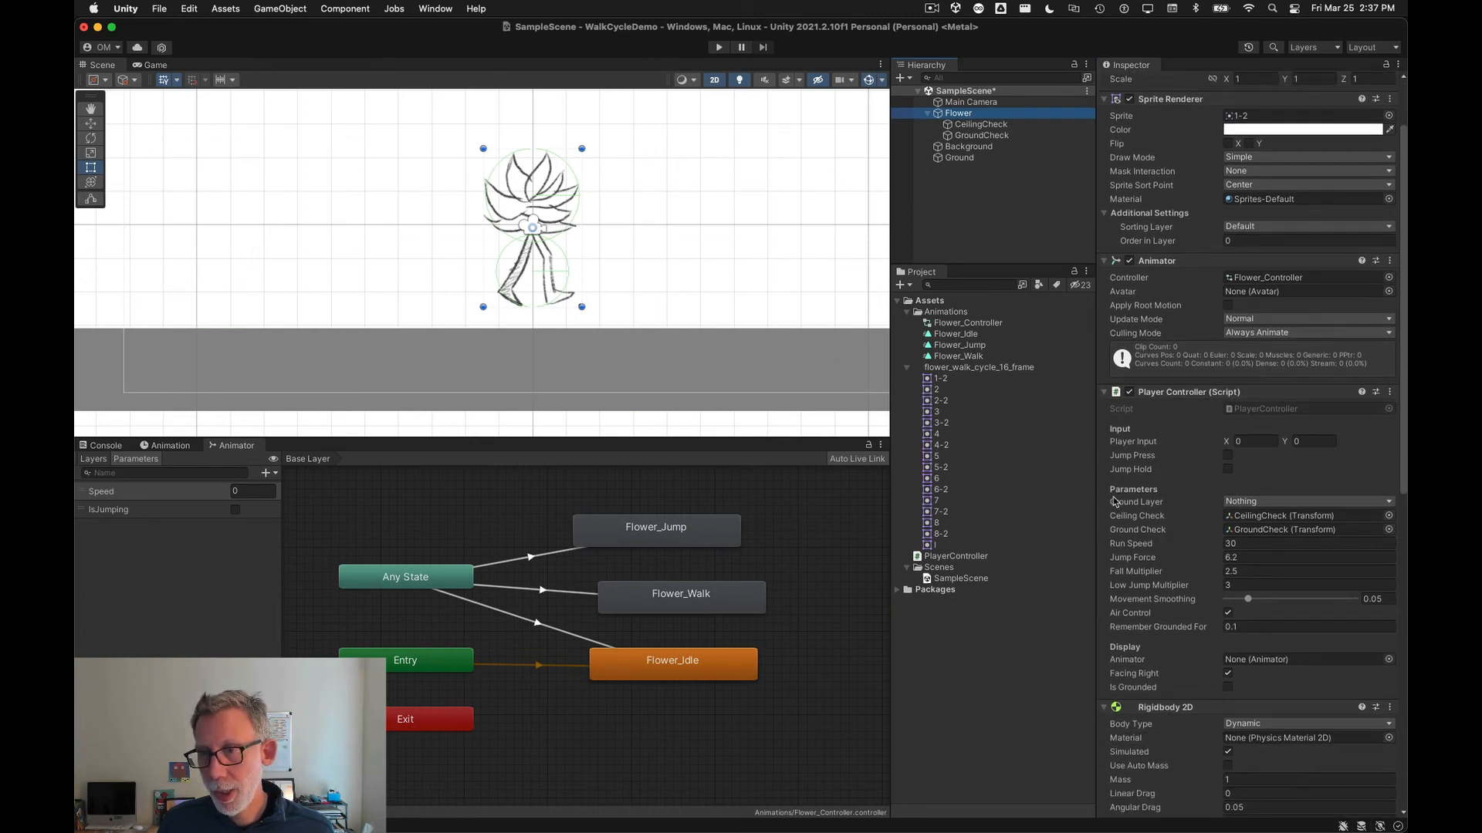
click(1258, 501)
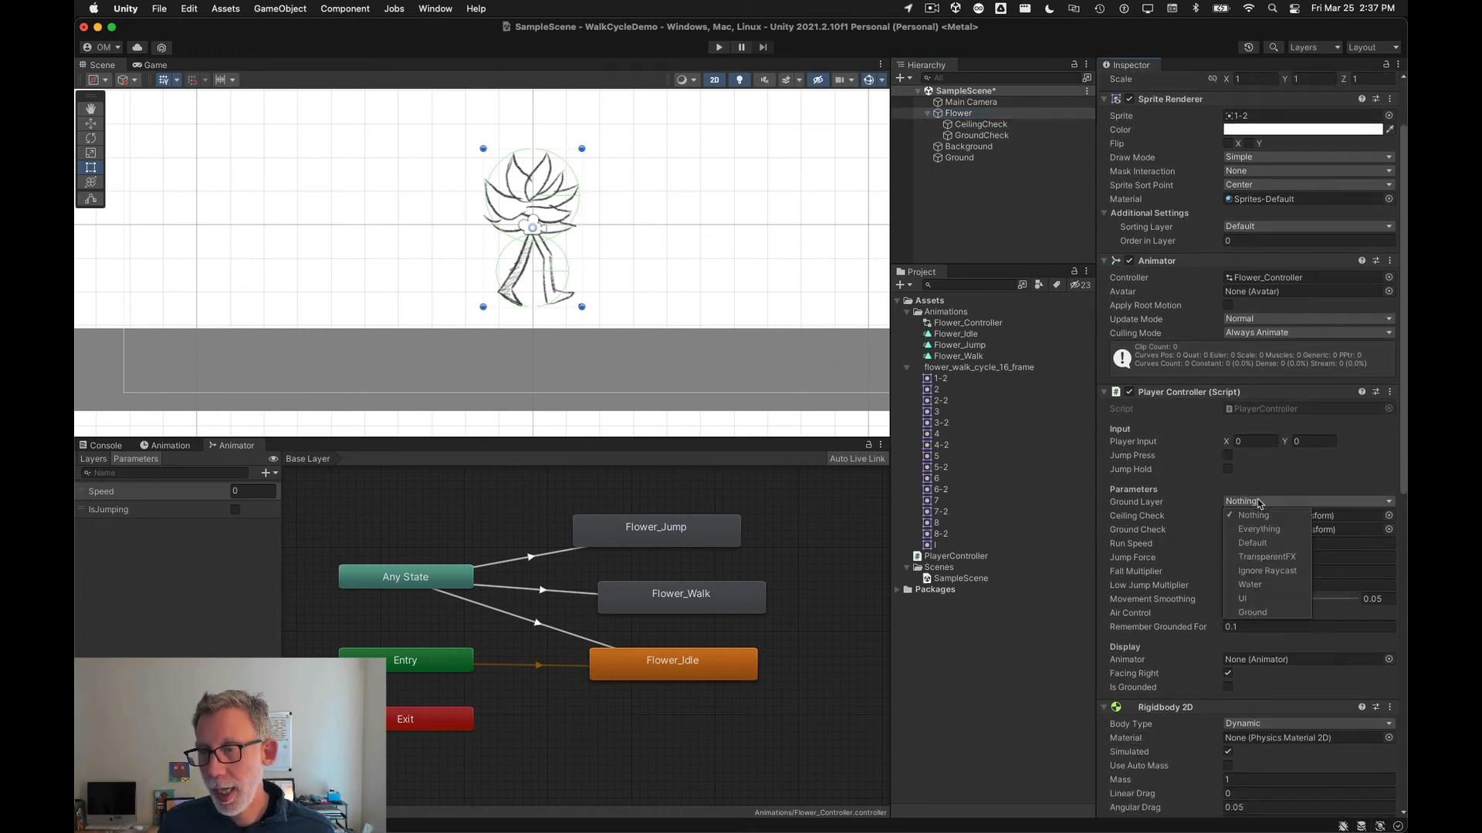
click(1281, 613)
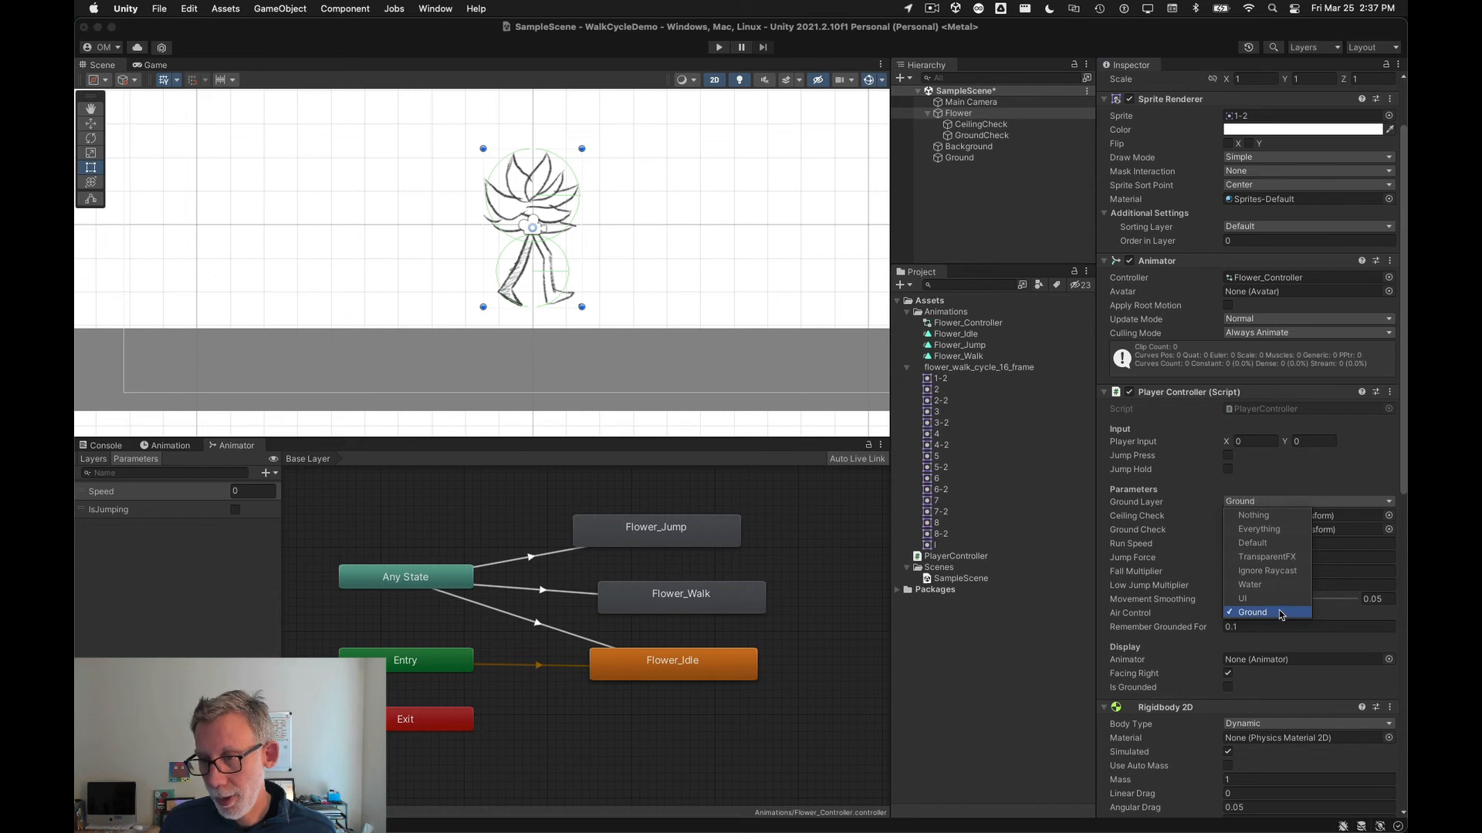
click(1192, 511)
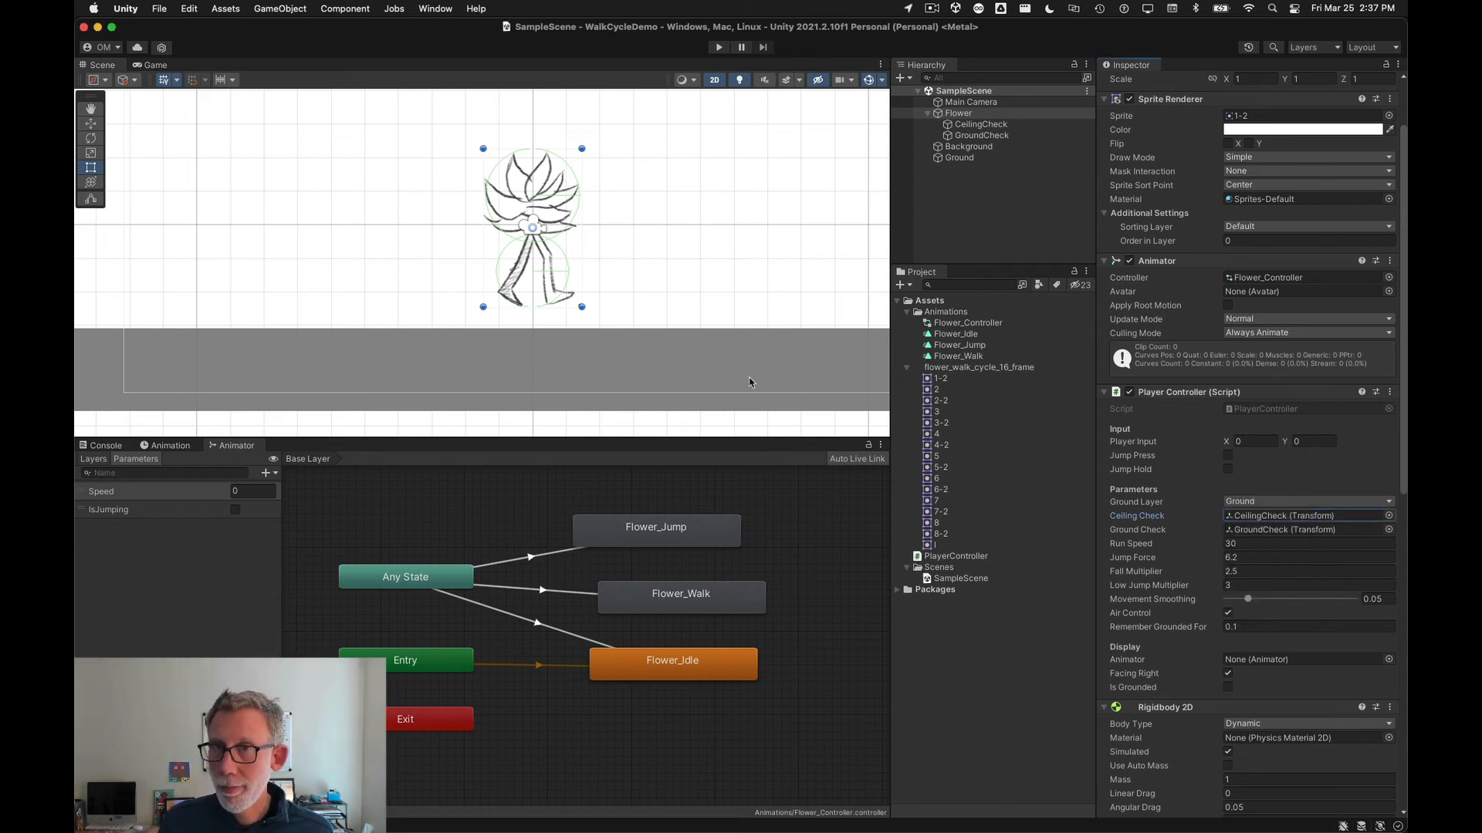
Step: Play the scene, walk the flower left and right to test movement, then stop playback
click(719, 47)
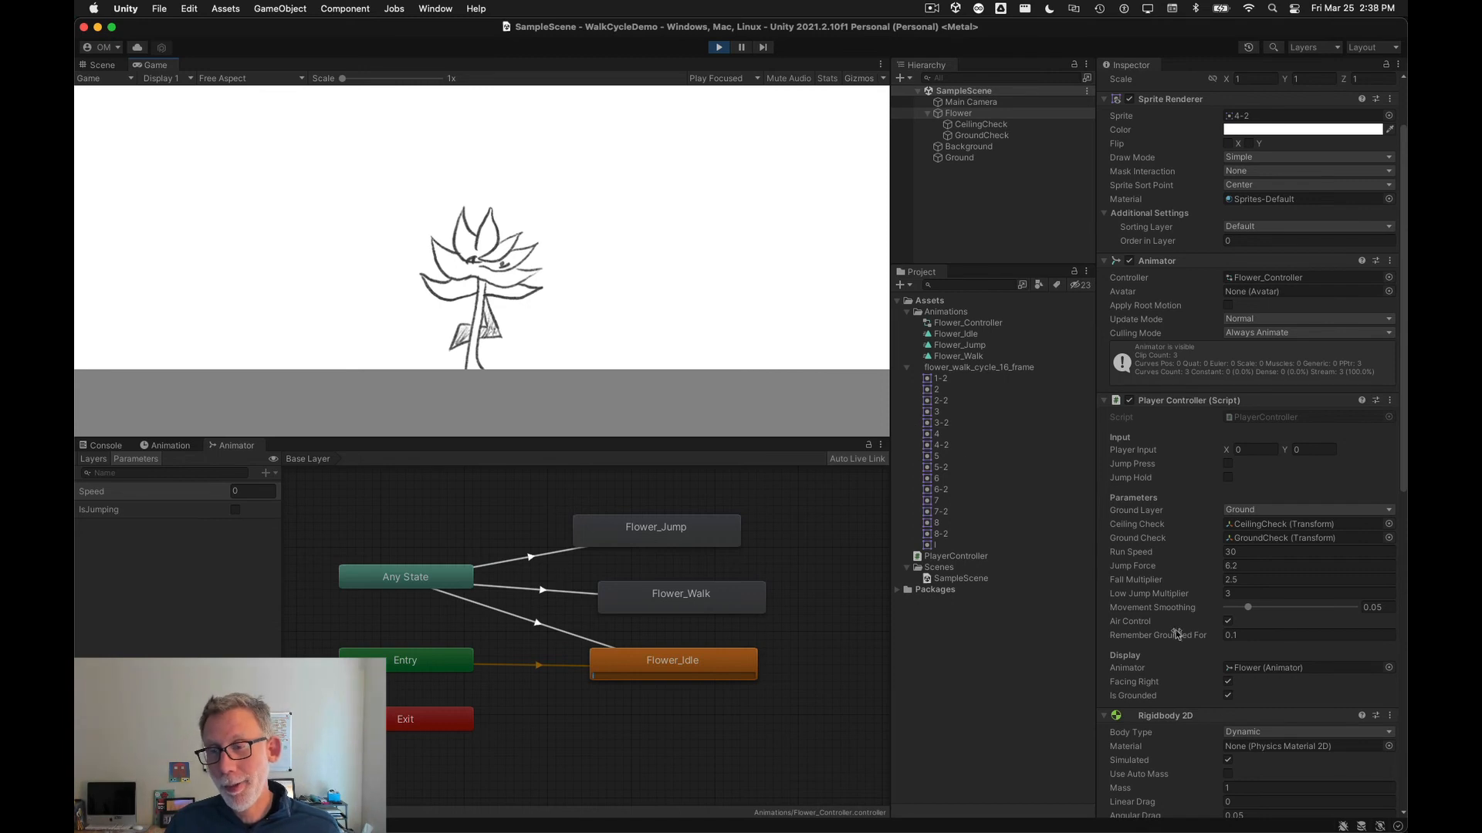
scroll(1204, 706, down, 3)
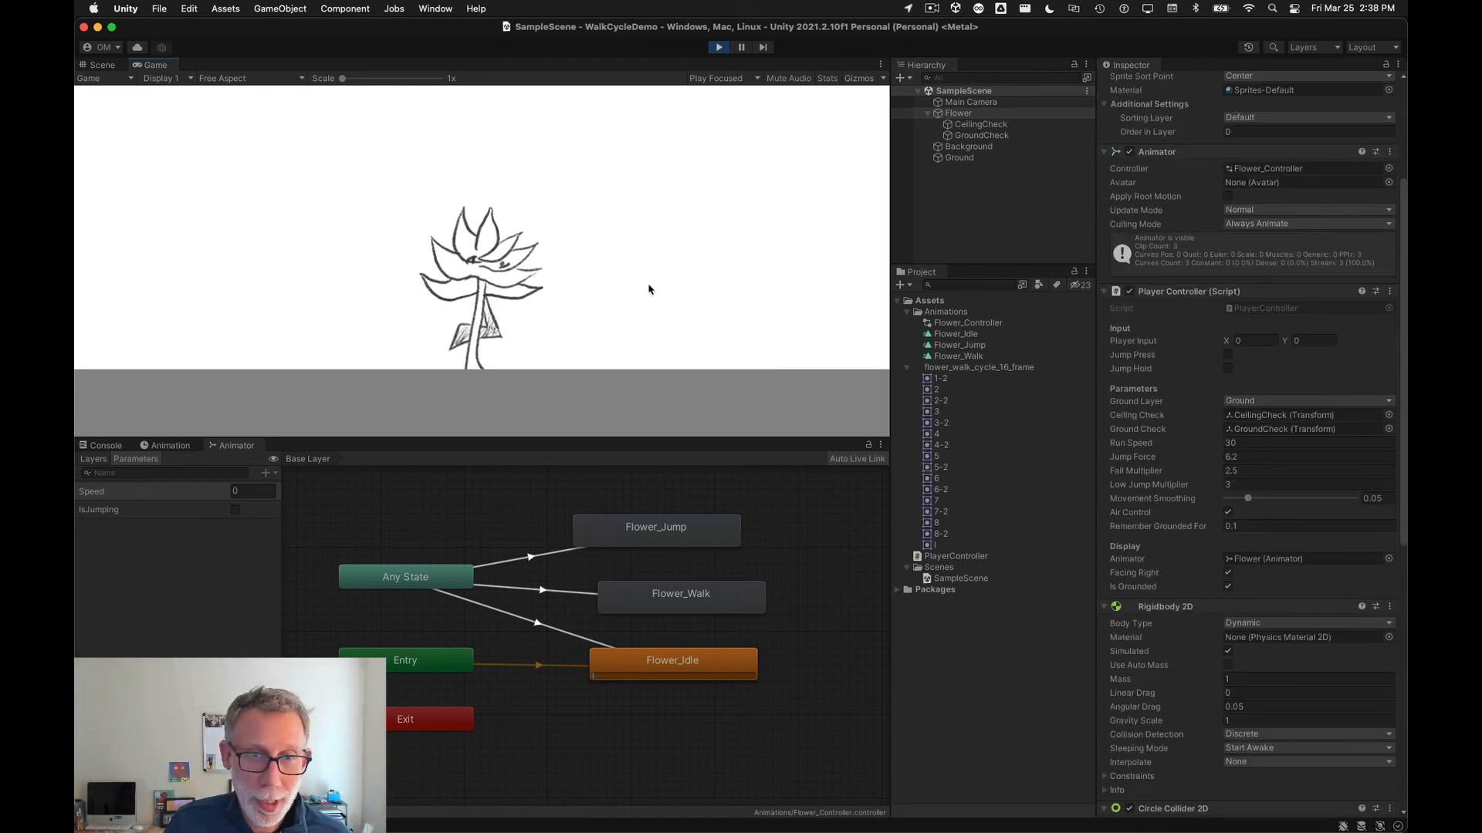
key(Left)
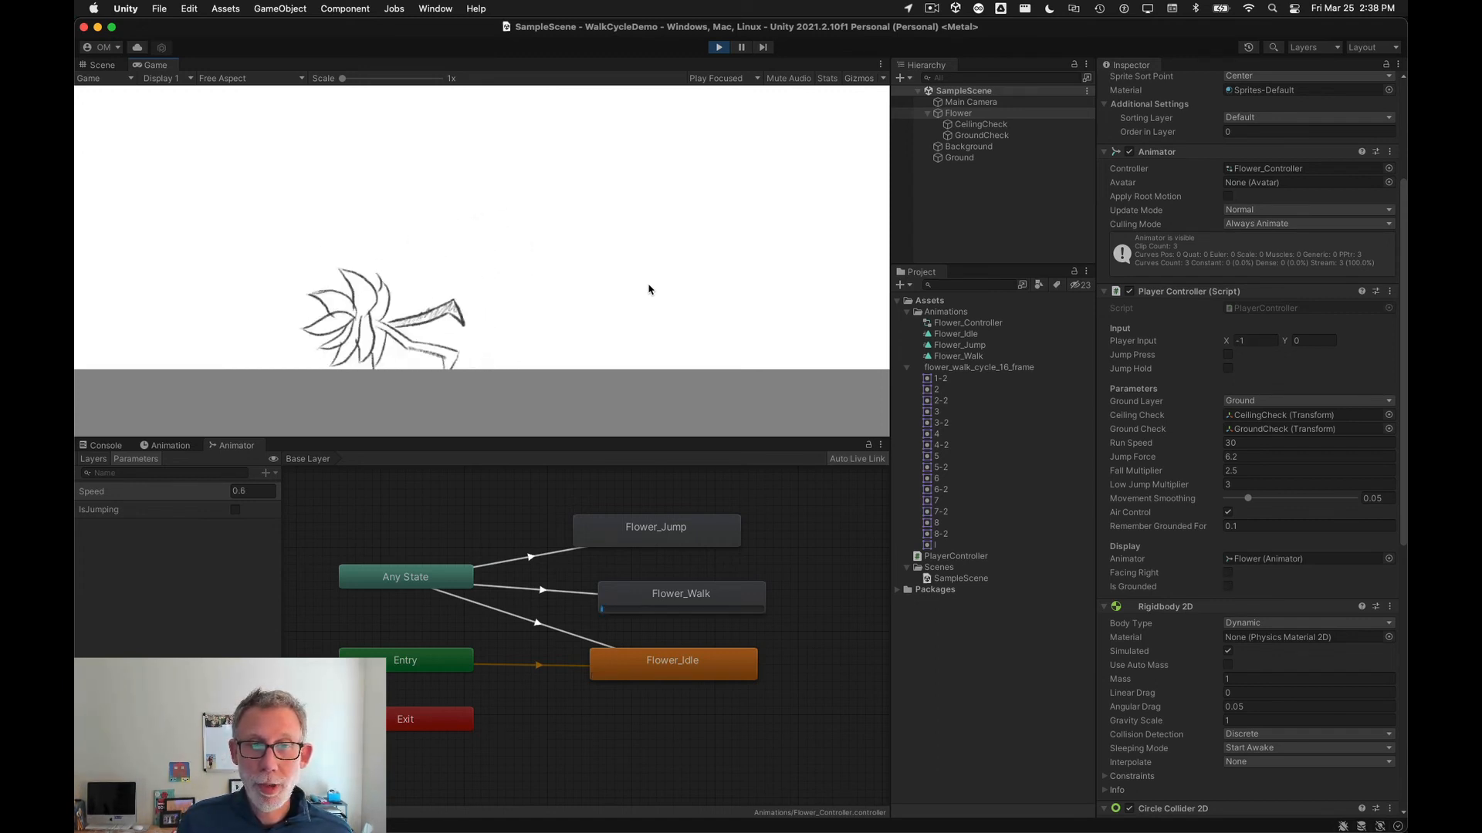
key(Right)
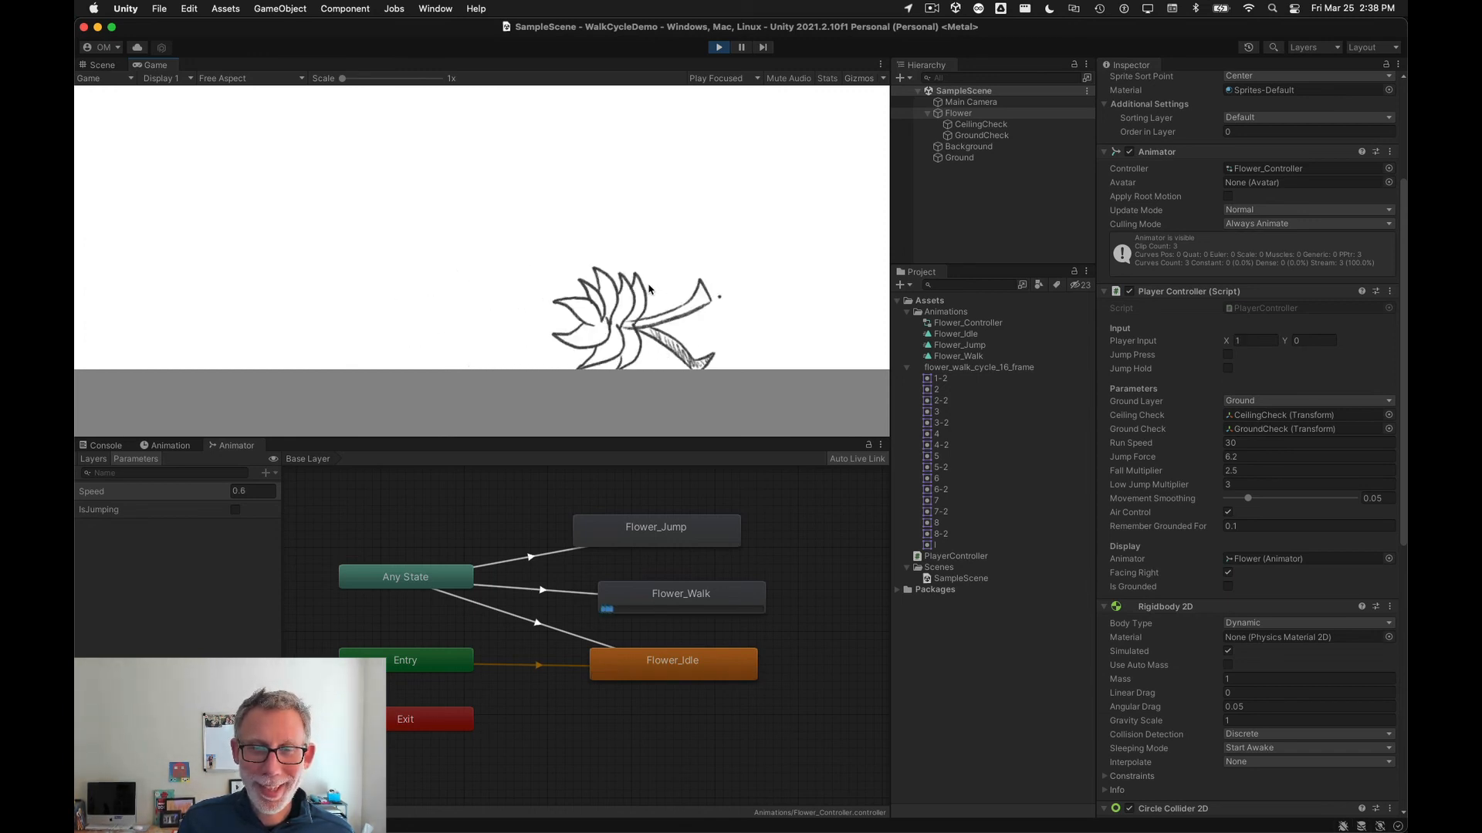
key(Left)
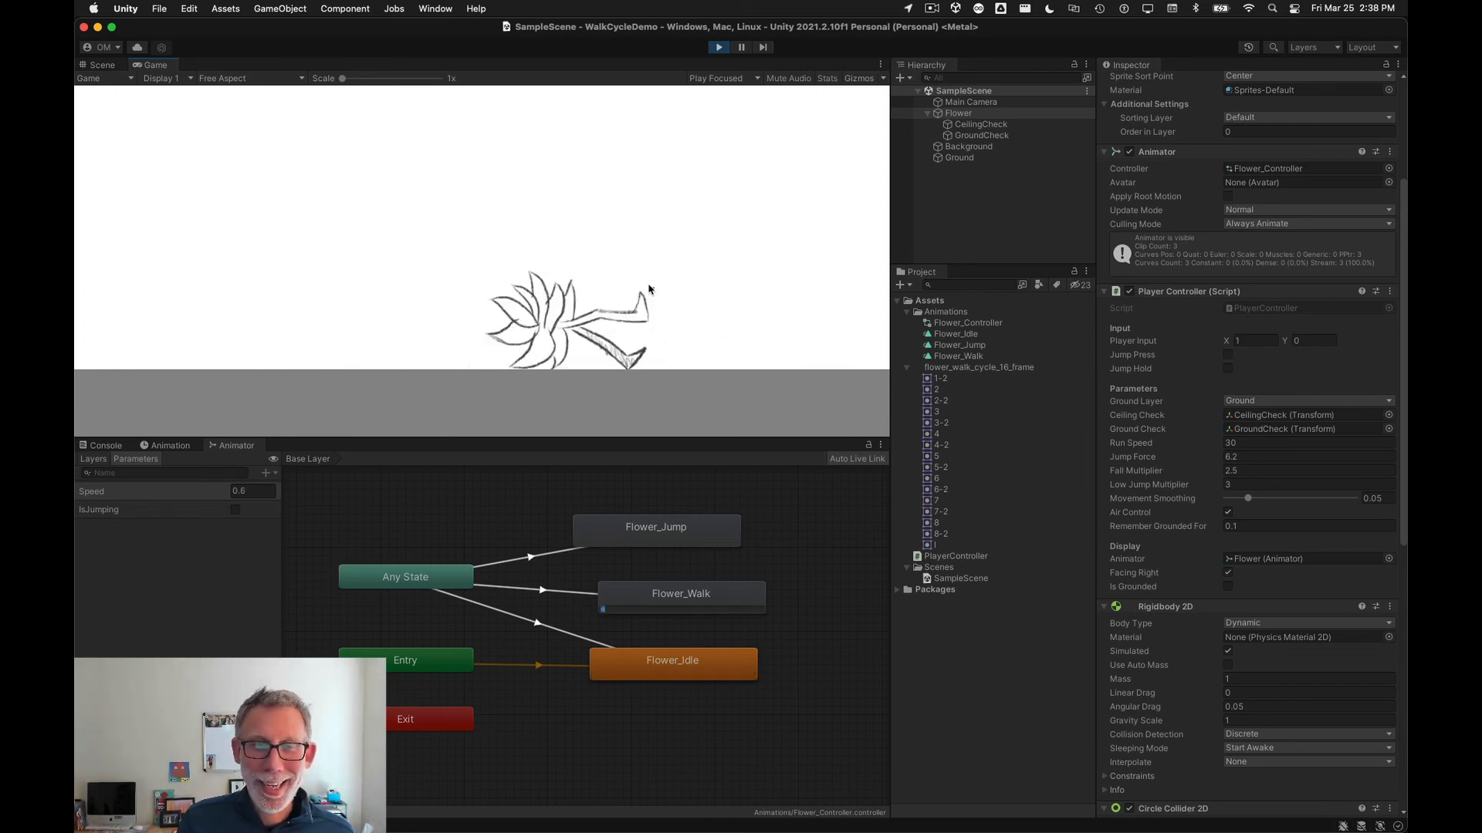
key(Left)
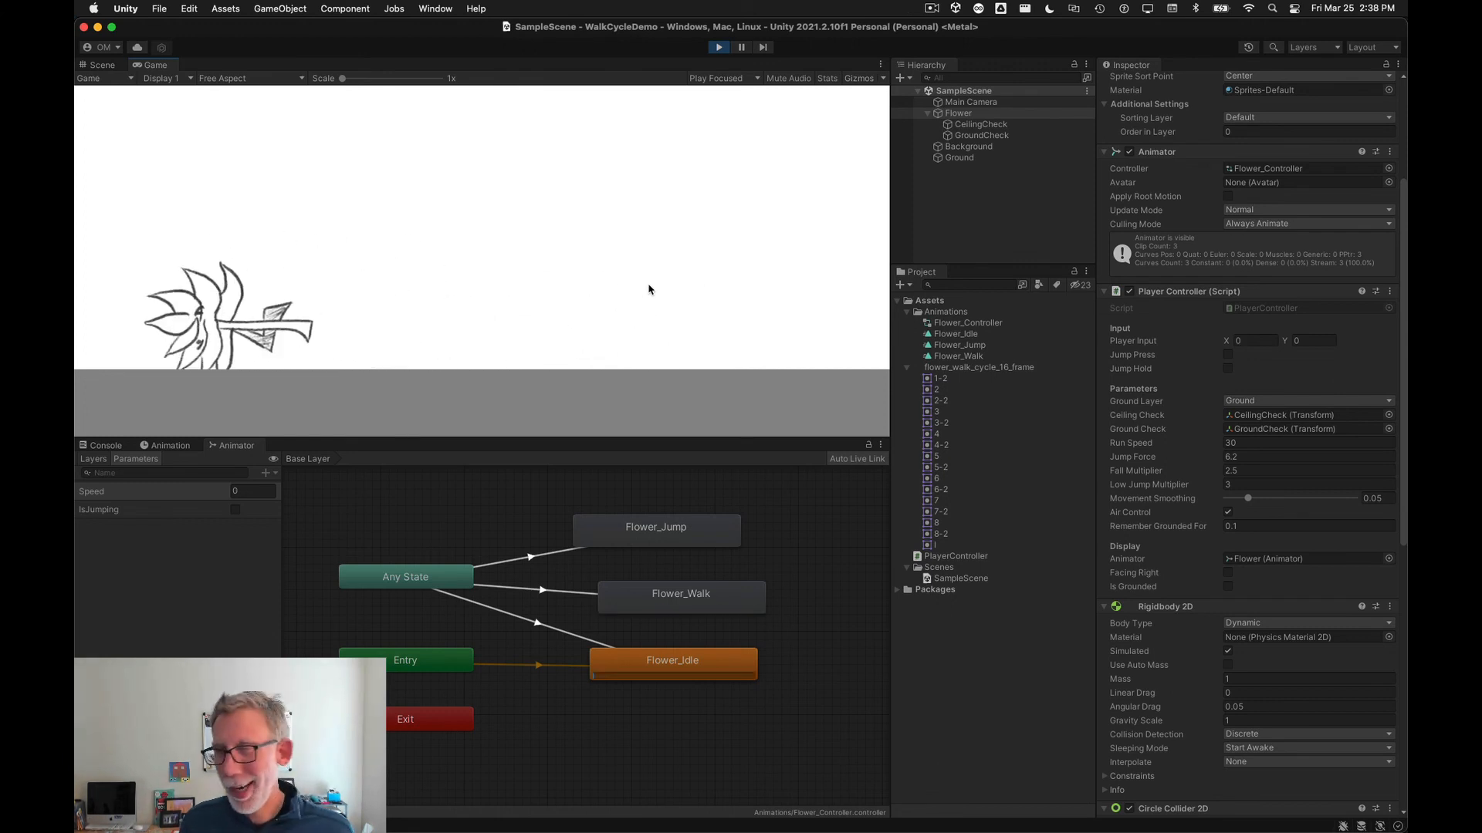
click(719, 46)
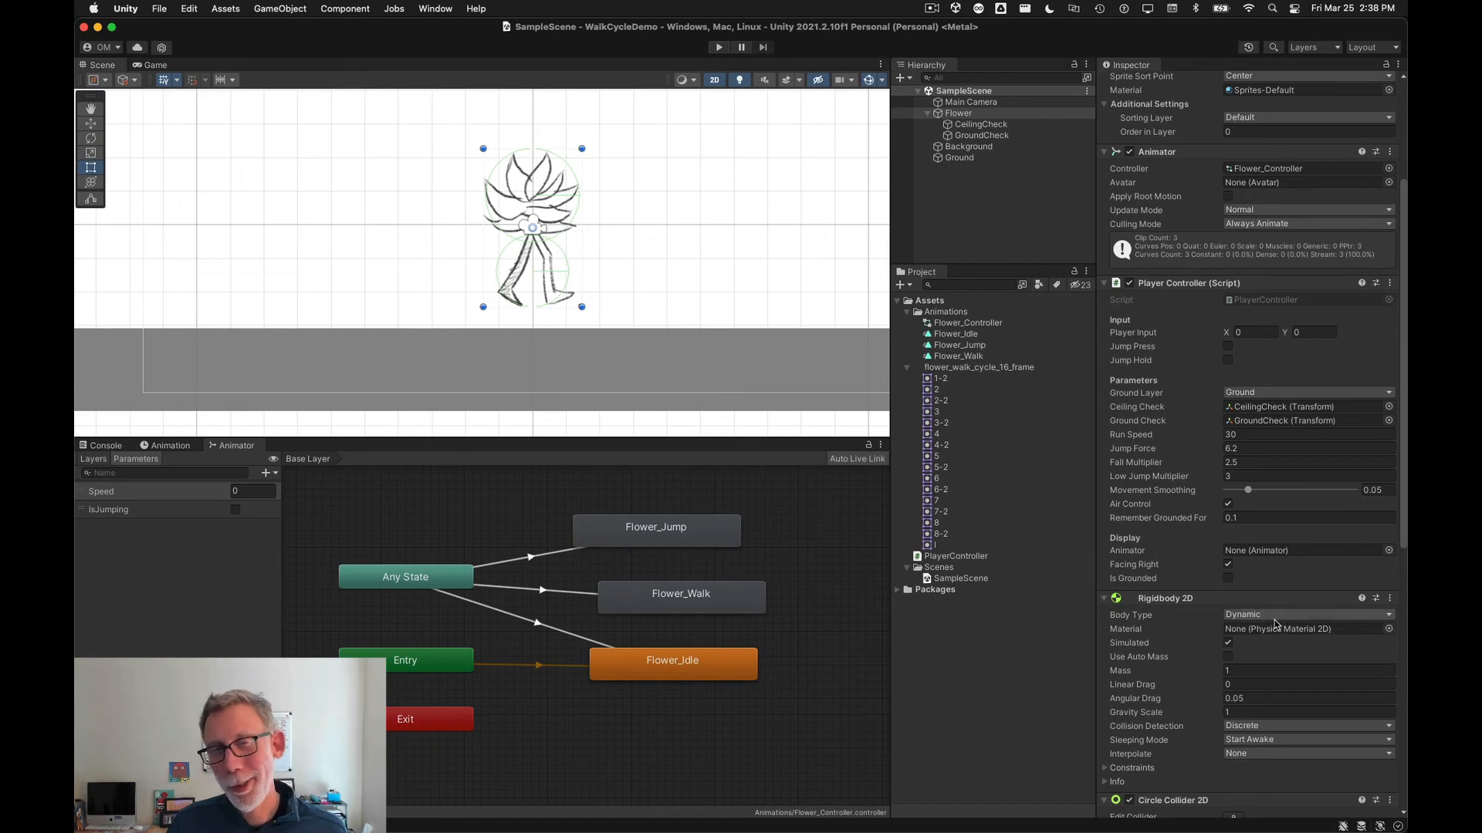
Step: Review the Flower's Rigidbody 2D constraints and save the scene
scroll(1215, 617, down, 5)
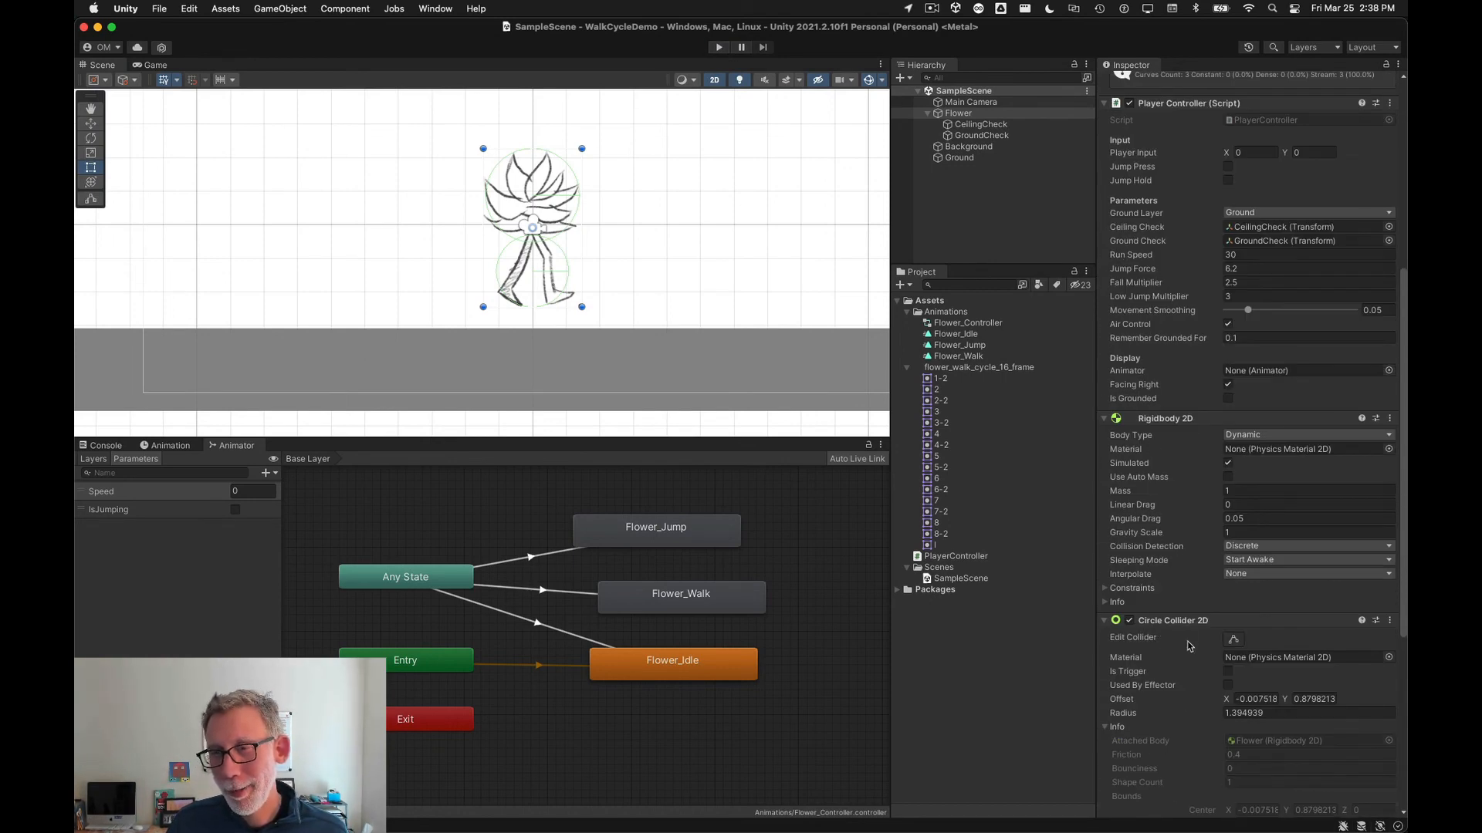
scroll(1191, 678, down, 2)
scroll(1190, 683, down, 2)
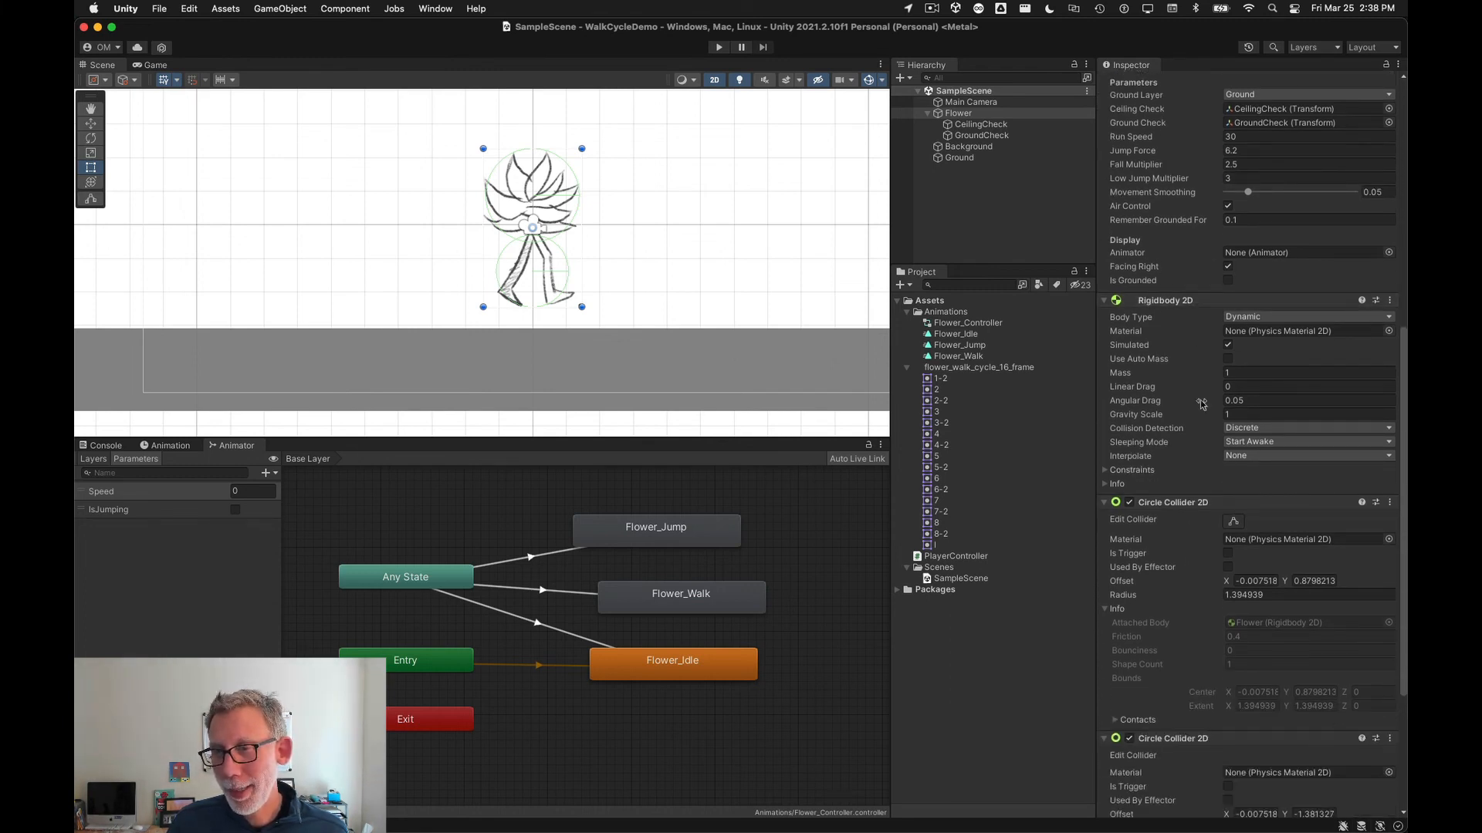
click(1105, 470)
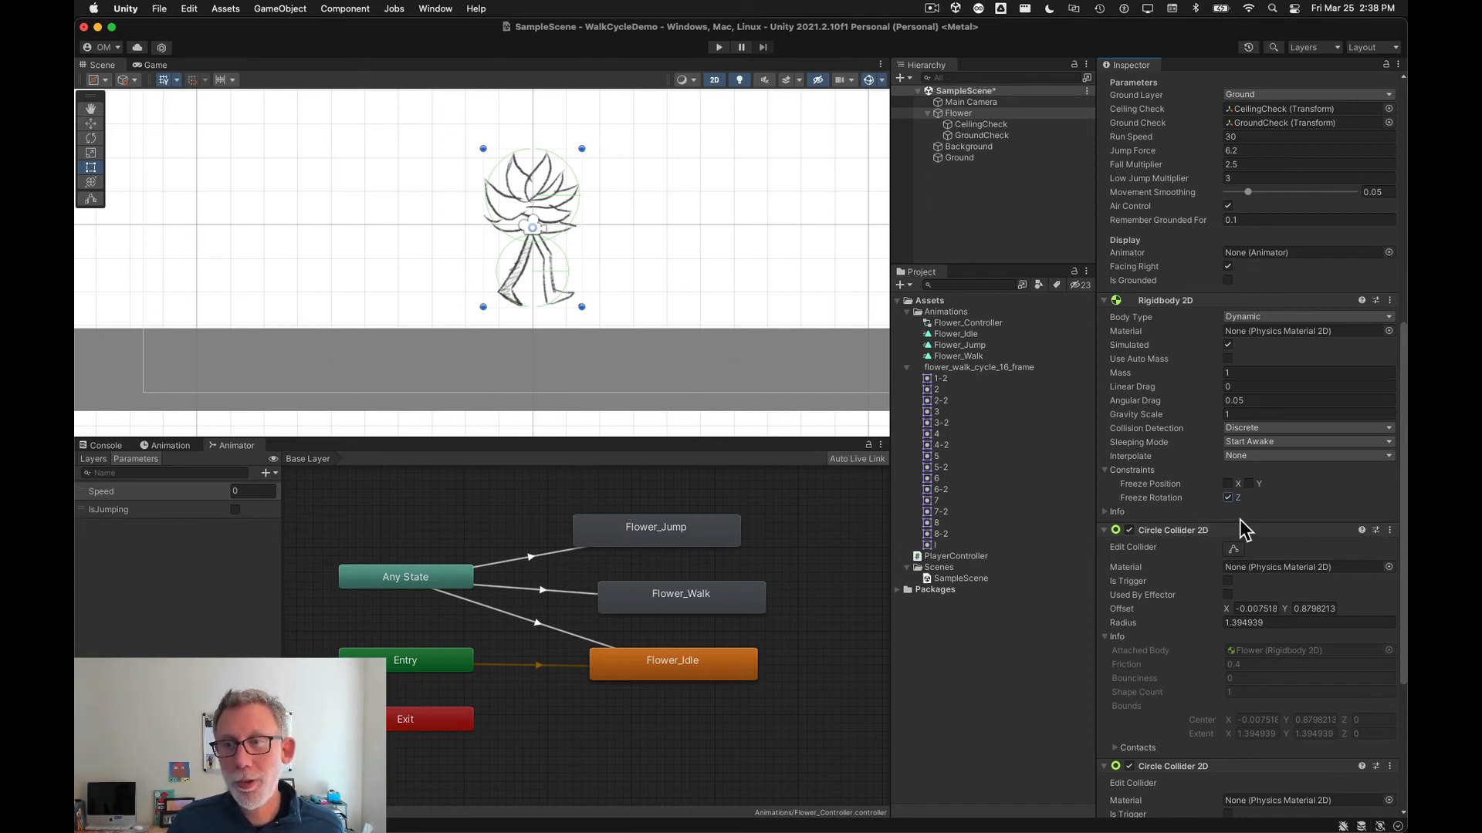
key(super+s)
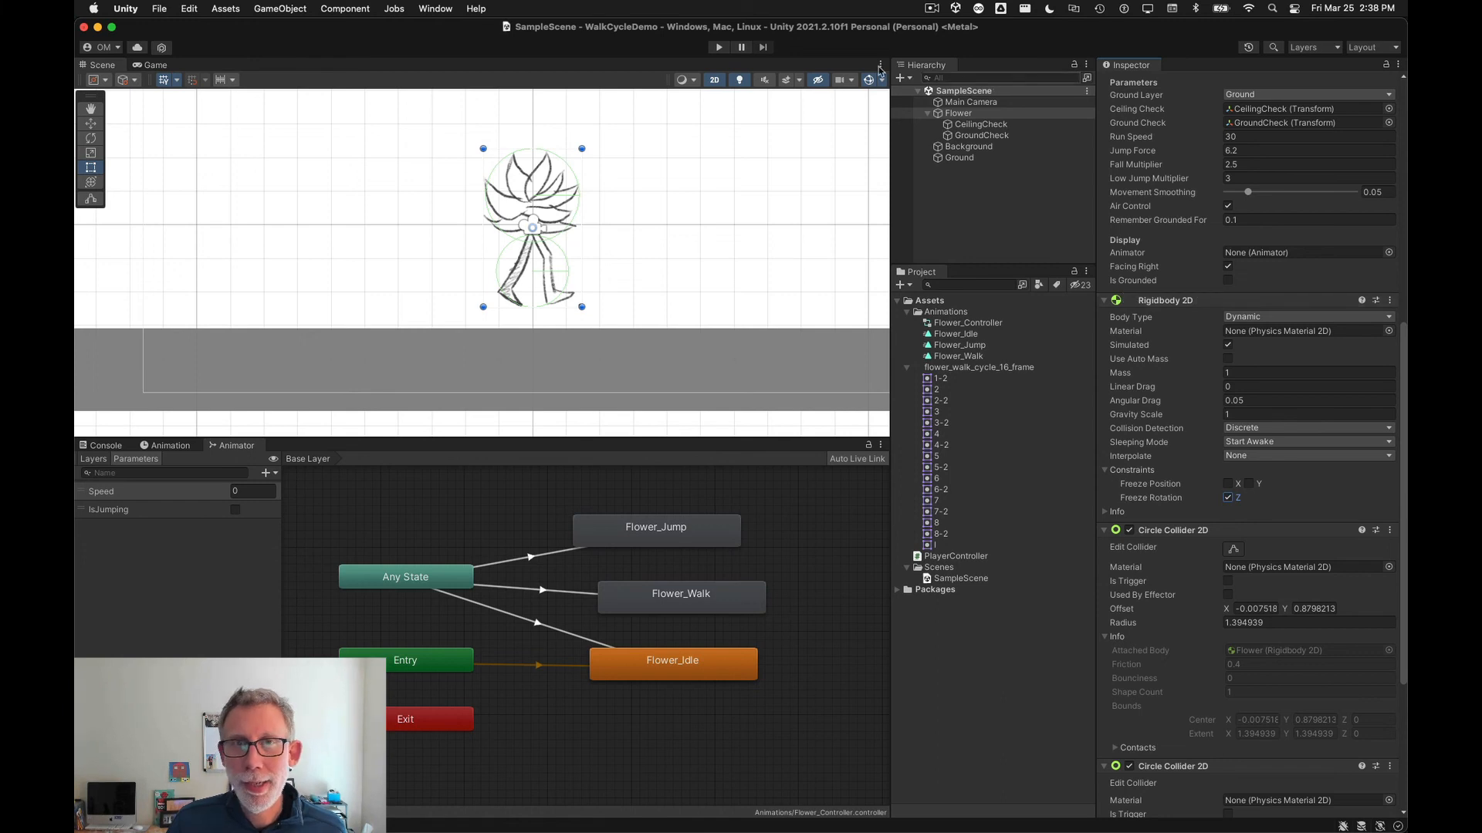
Step: Play the scene again and walk the flower back and forth to test the walk animation
click(717, 48)
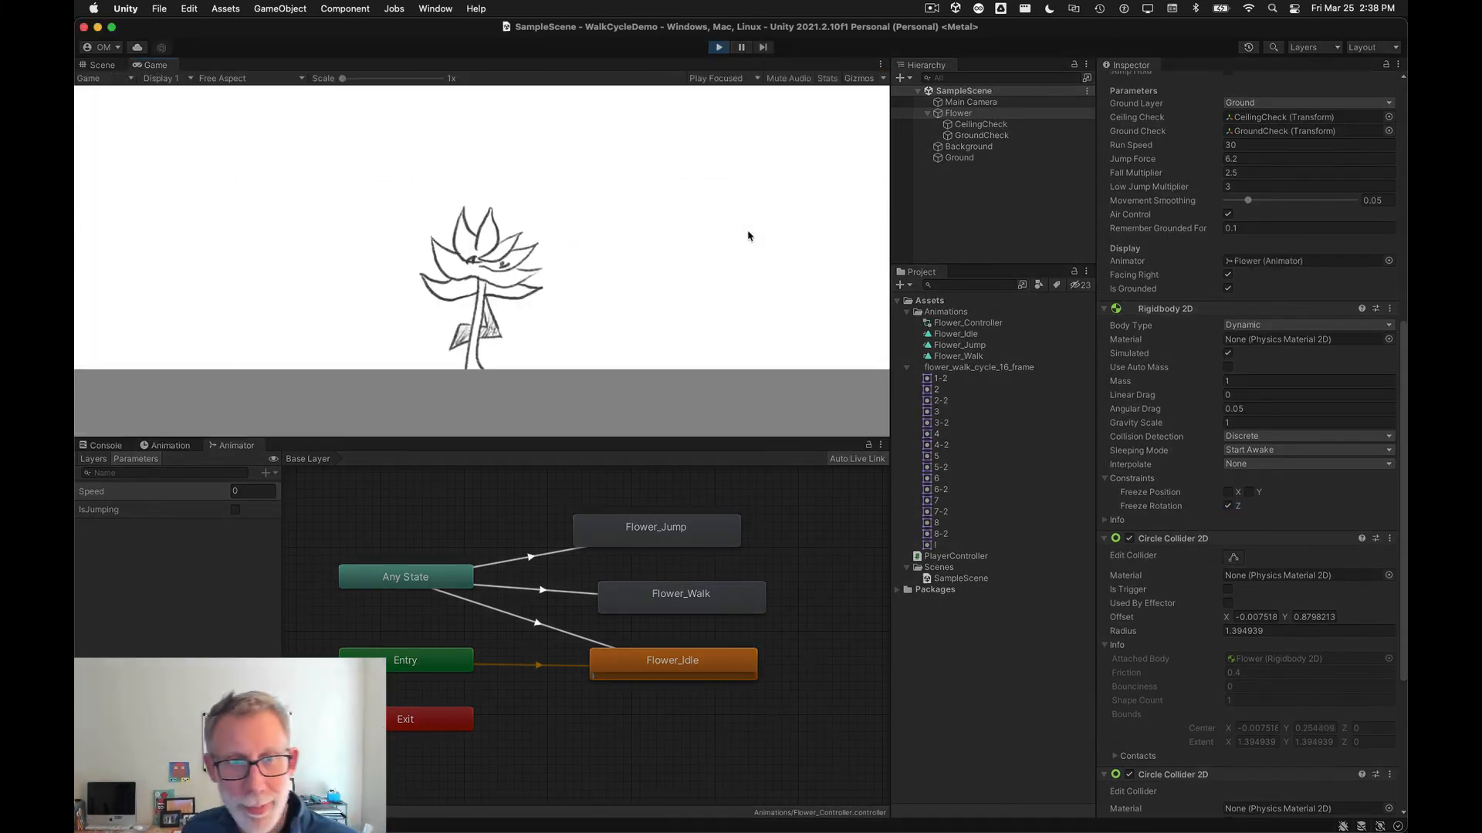
key(Right)
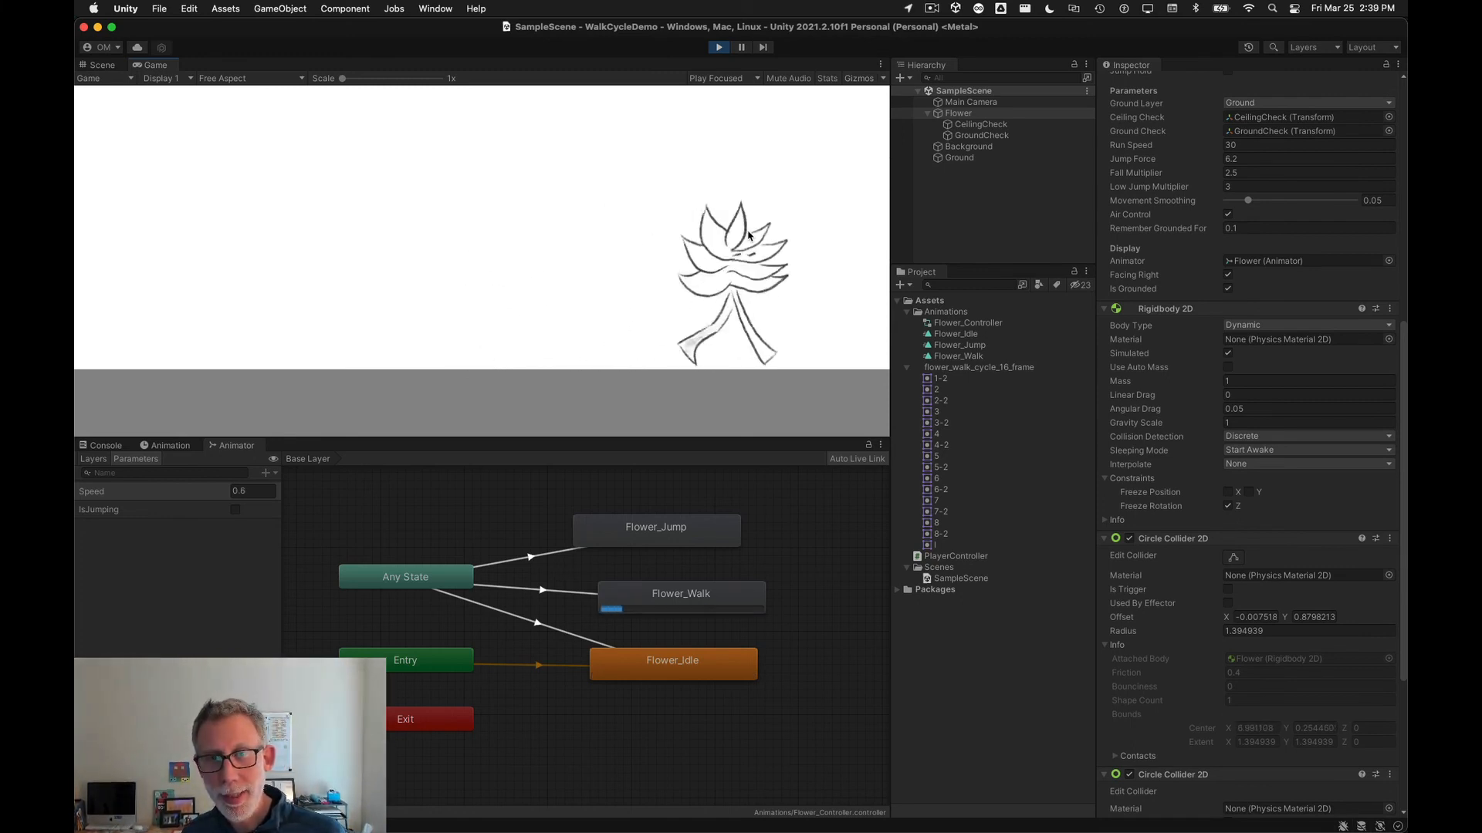
key(Left)
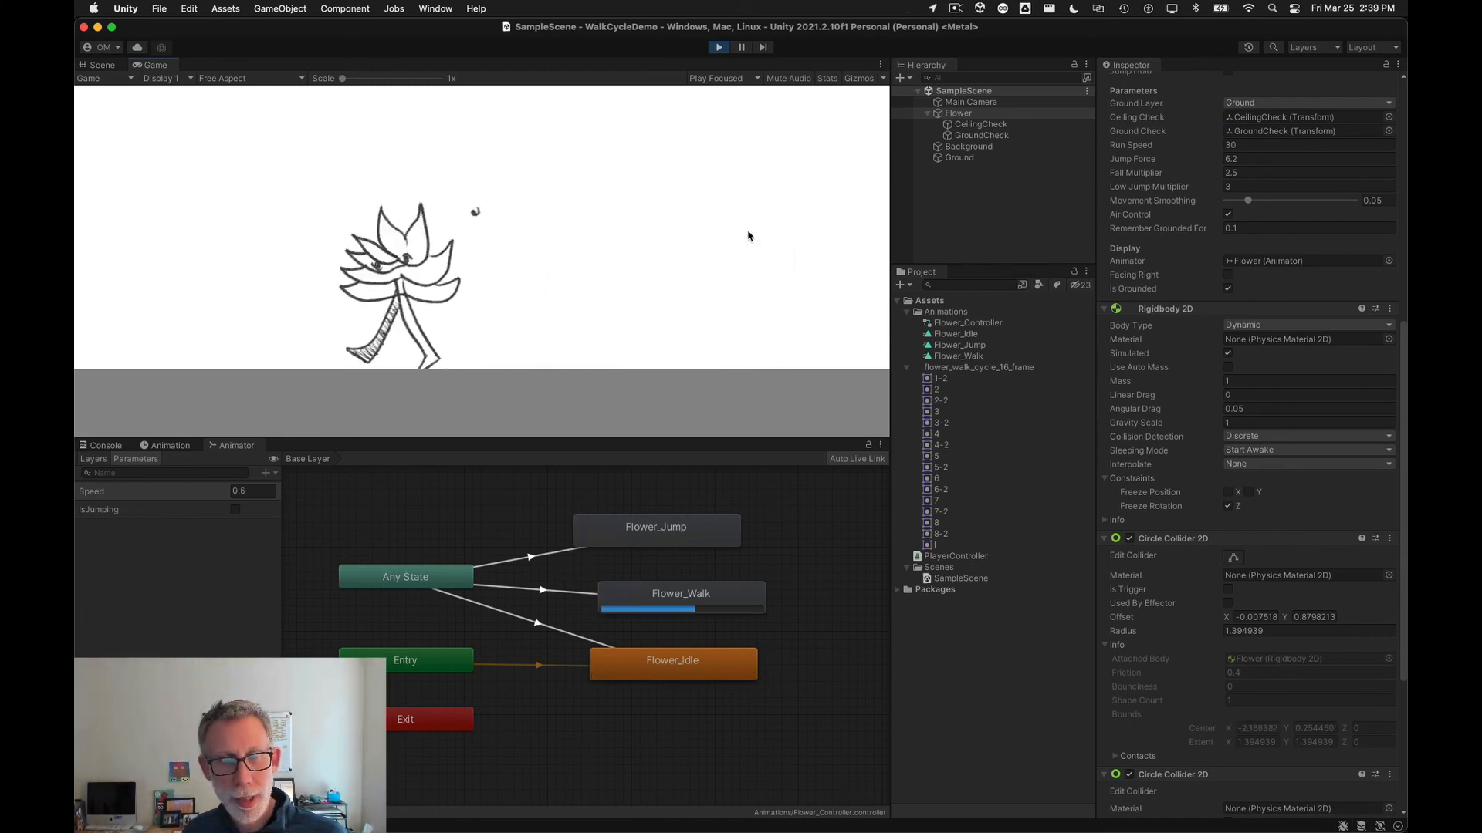
key(Right)
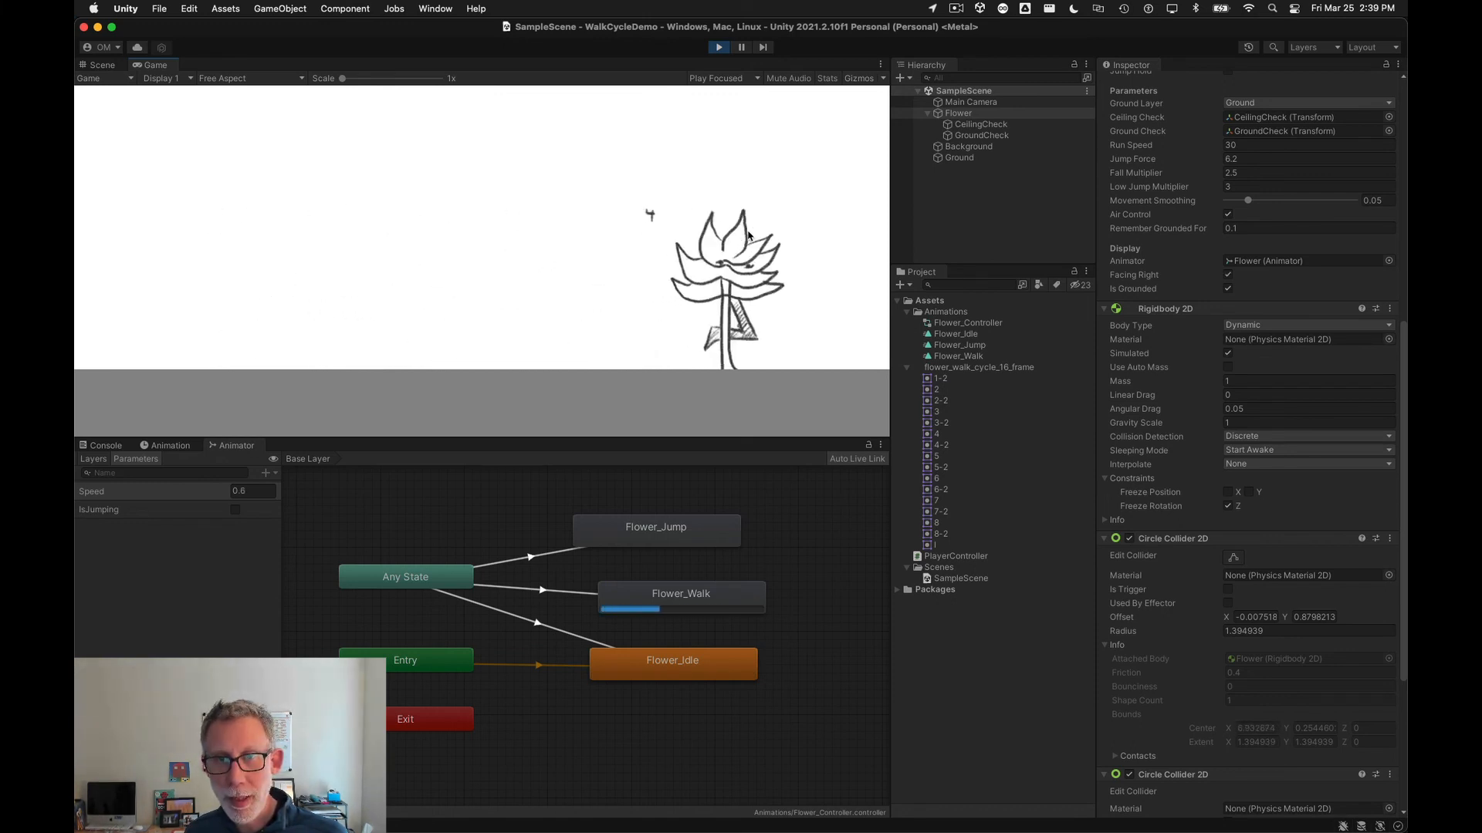
key(Left)
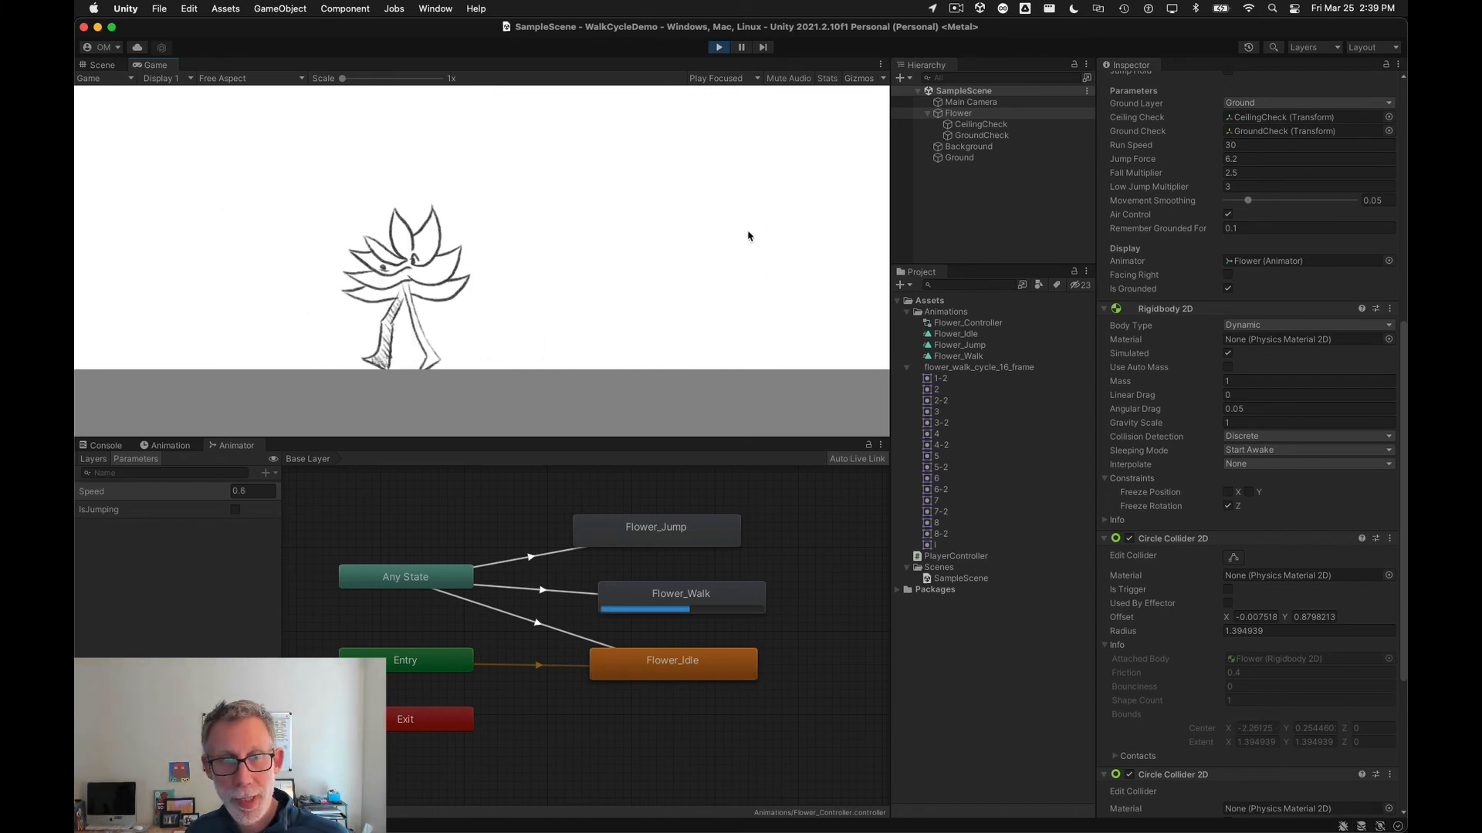
key(Right)
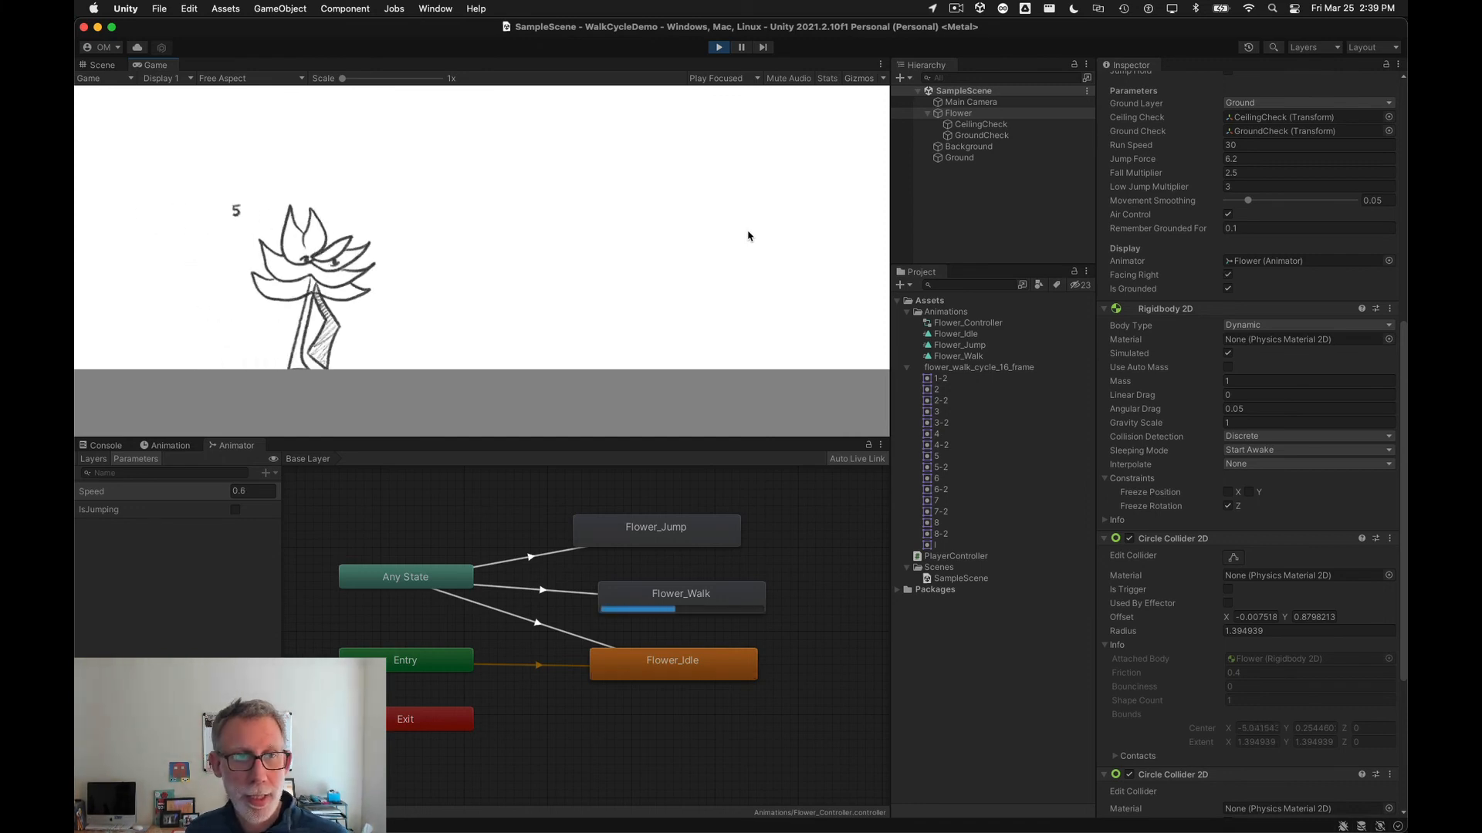
key(Right)
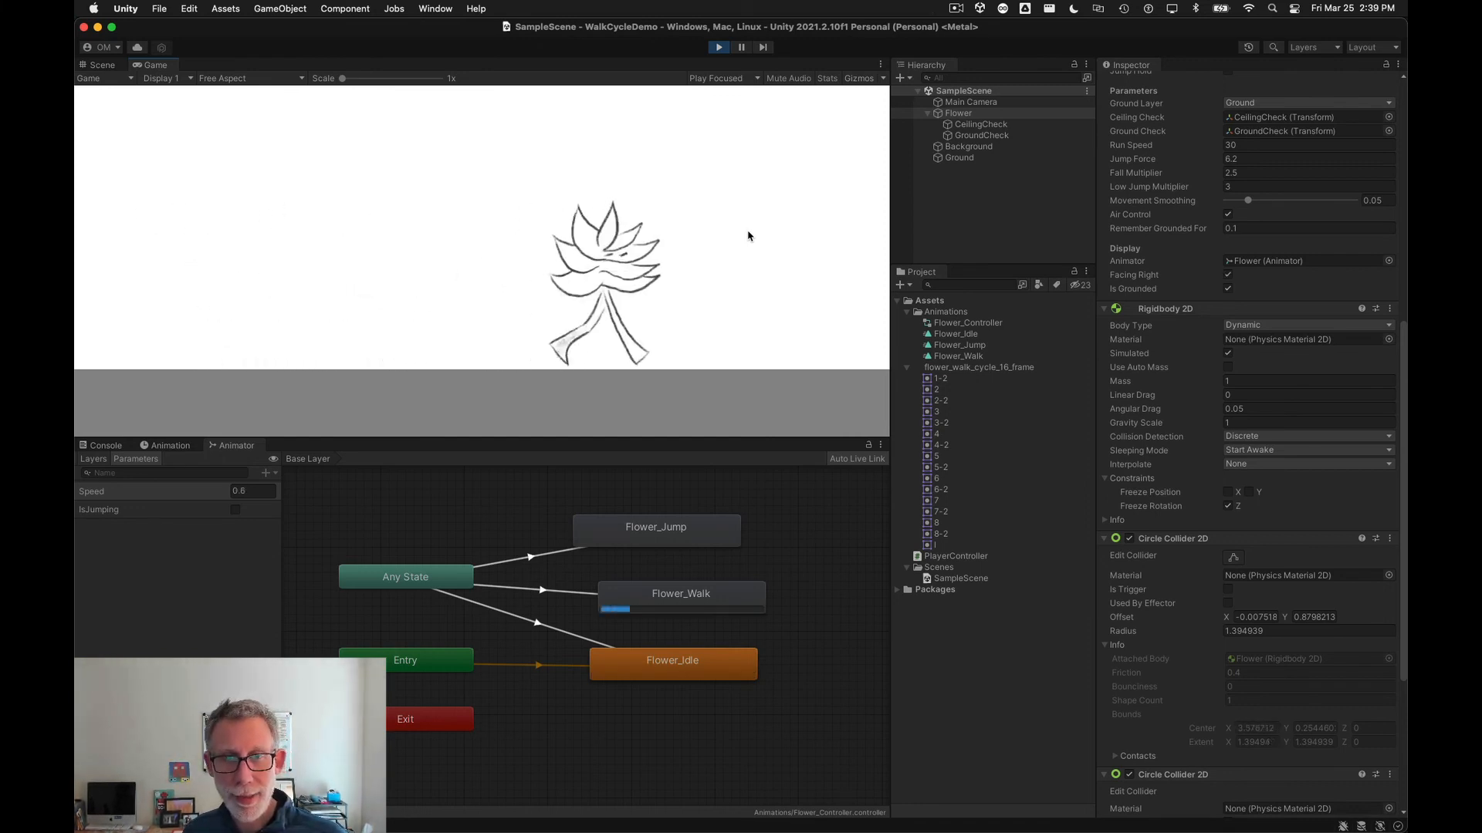
key(Left)
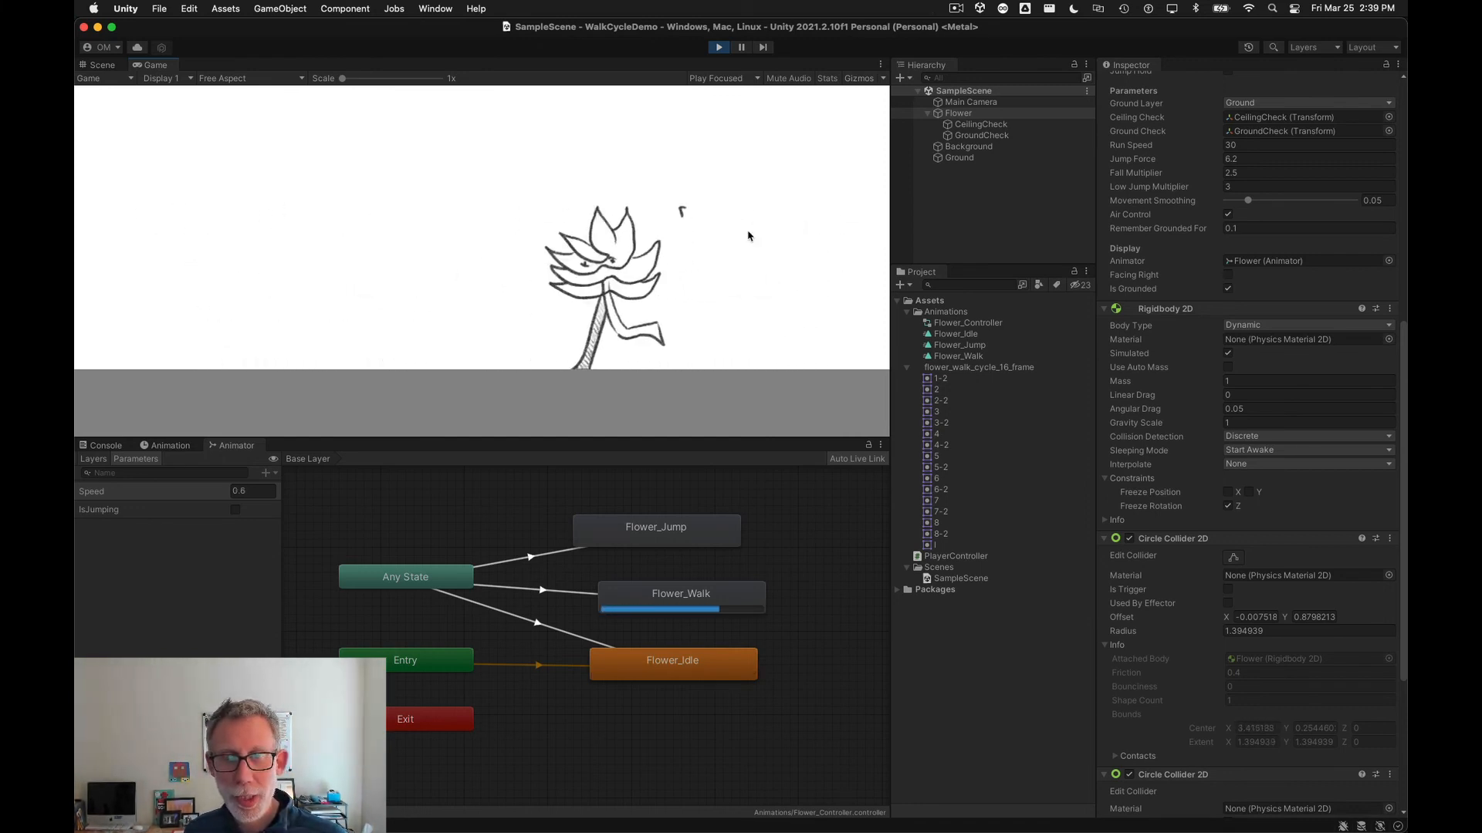
key(Right)
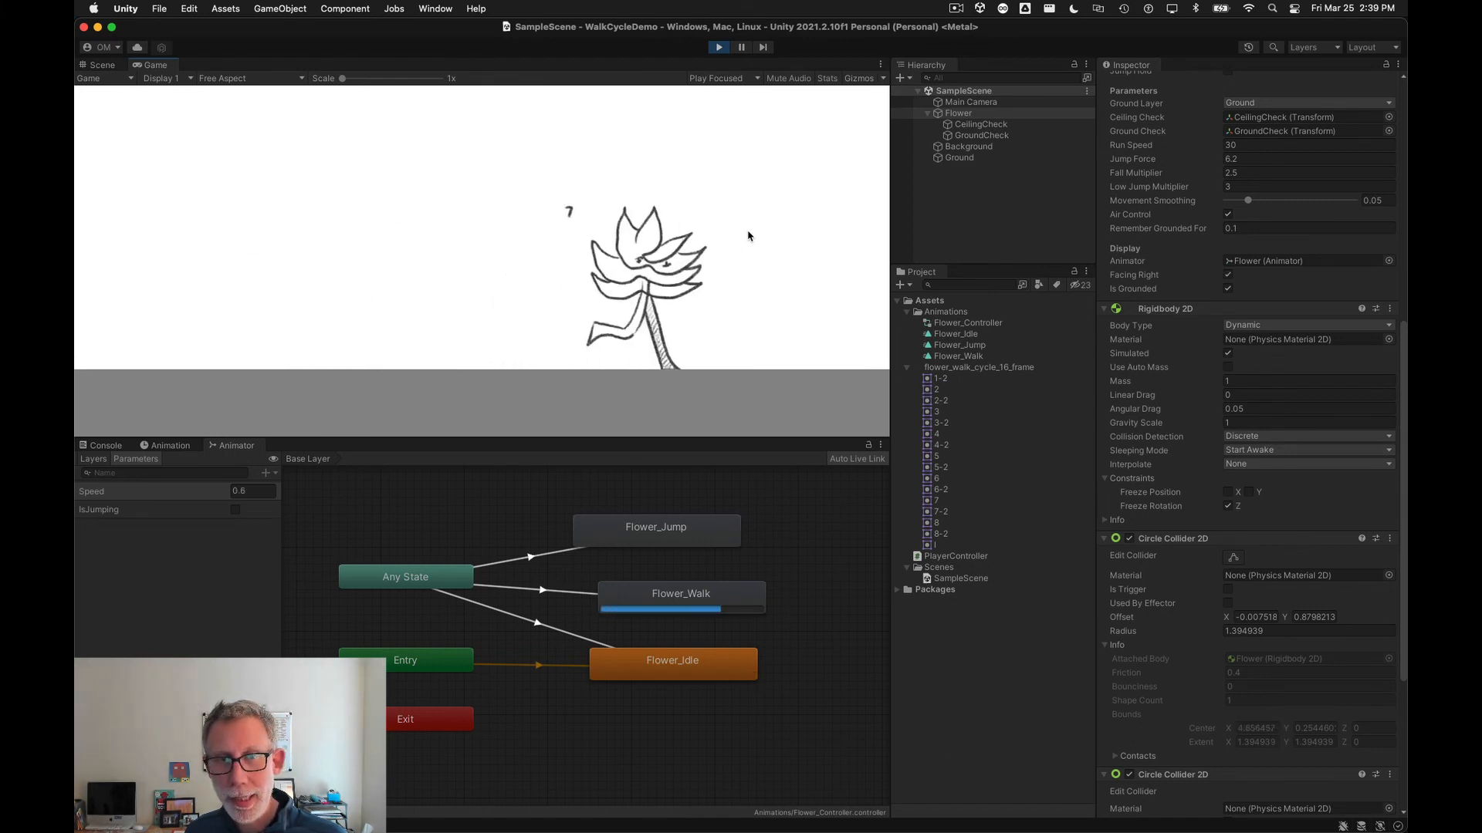
key(Left)
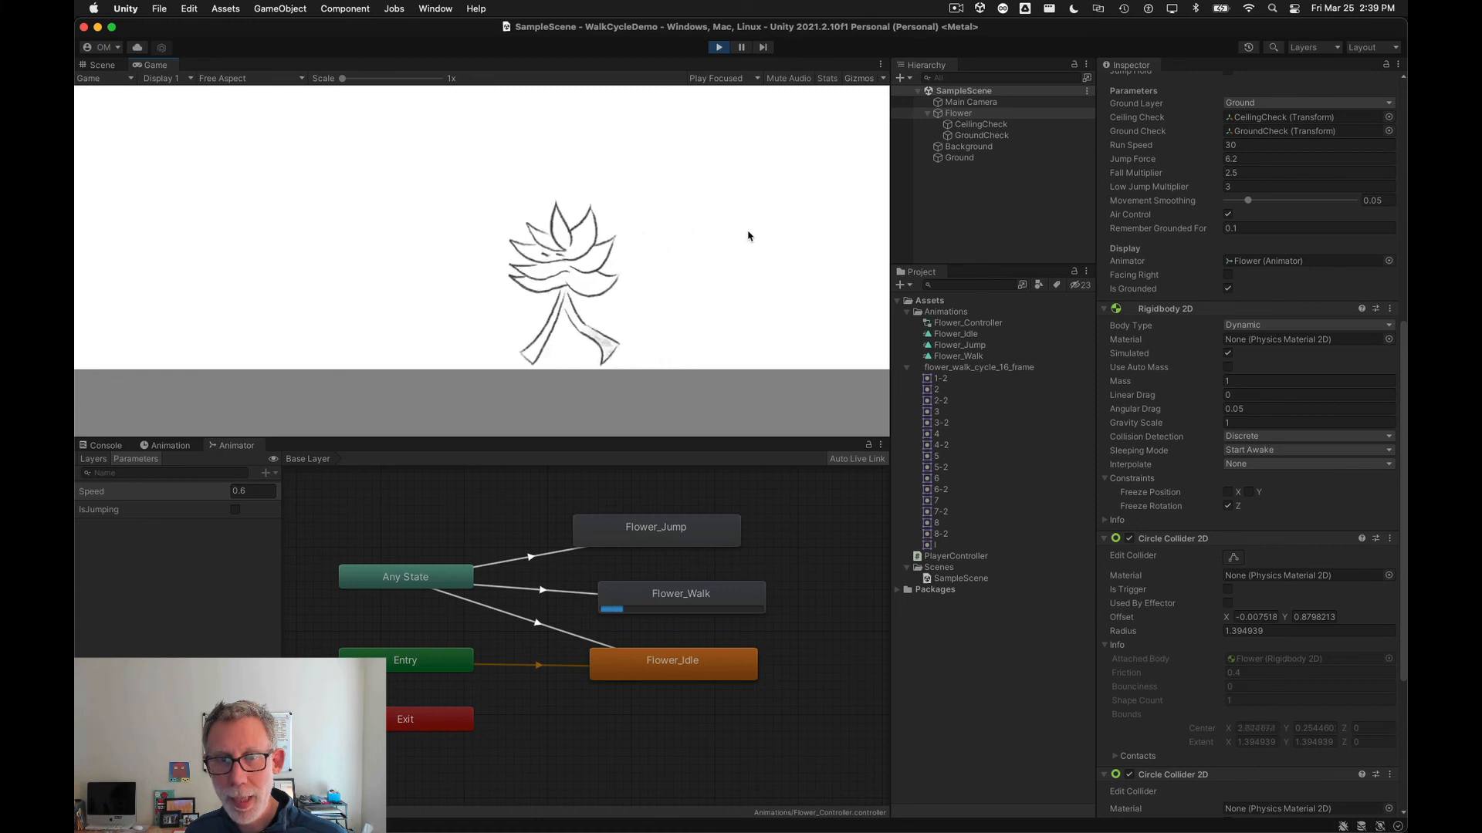
key(Right)
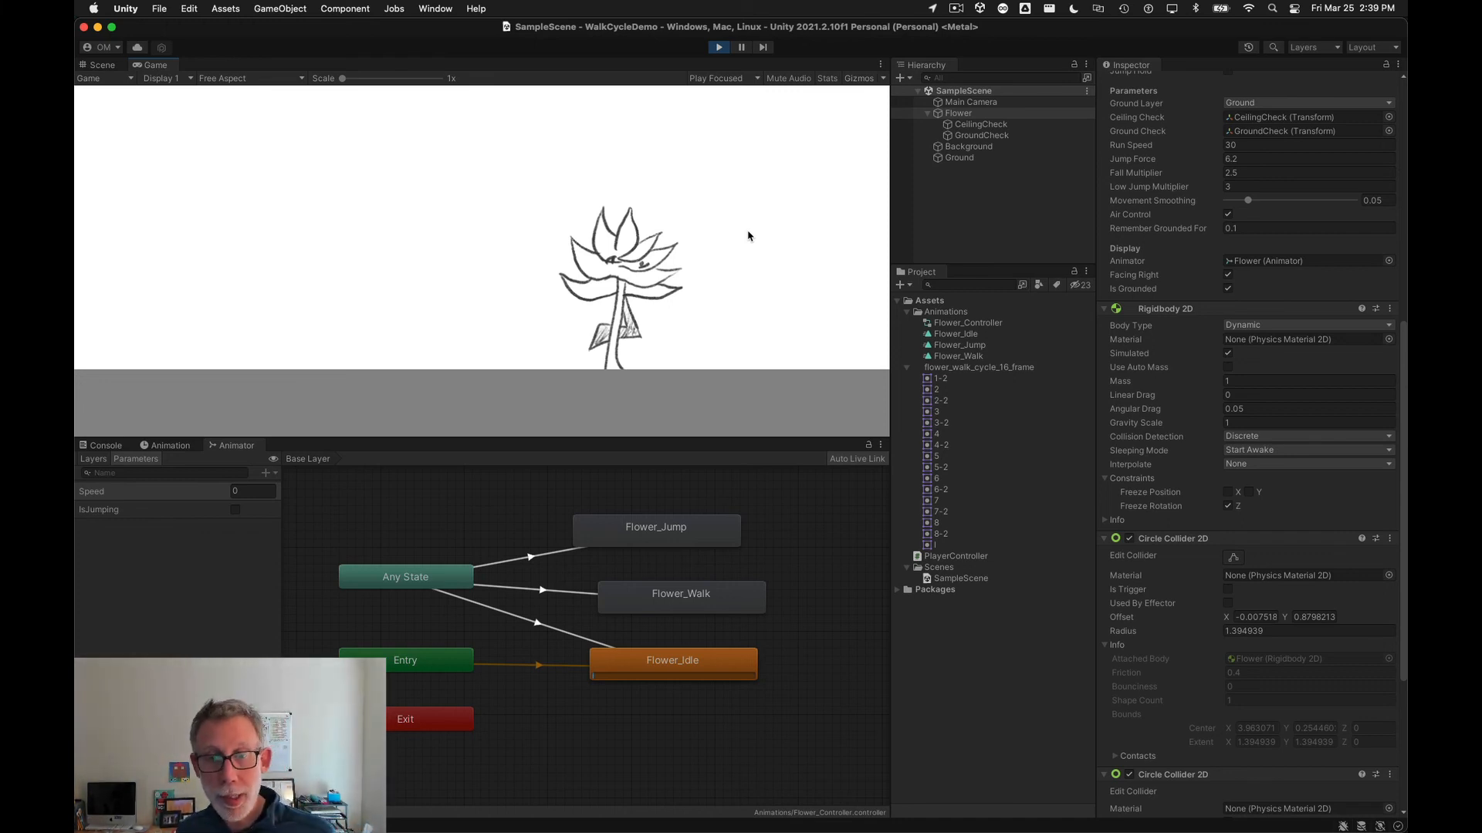
key(Left)
key(Right)
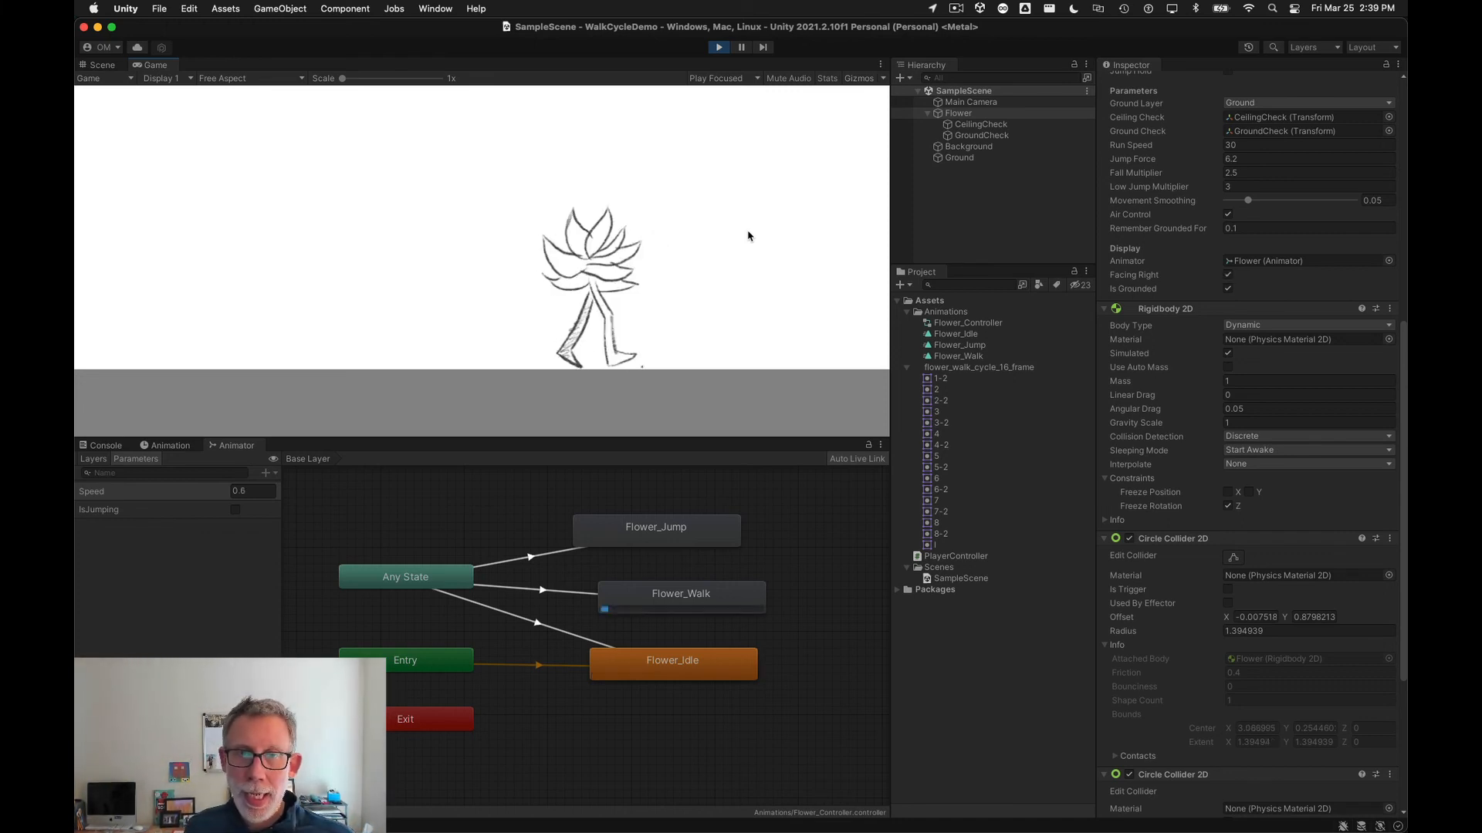
Step: Test jumping and walking the flower left and right in the running scene
key(space)
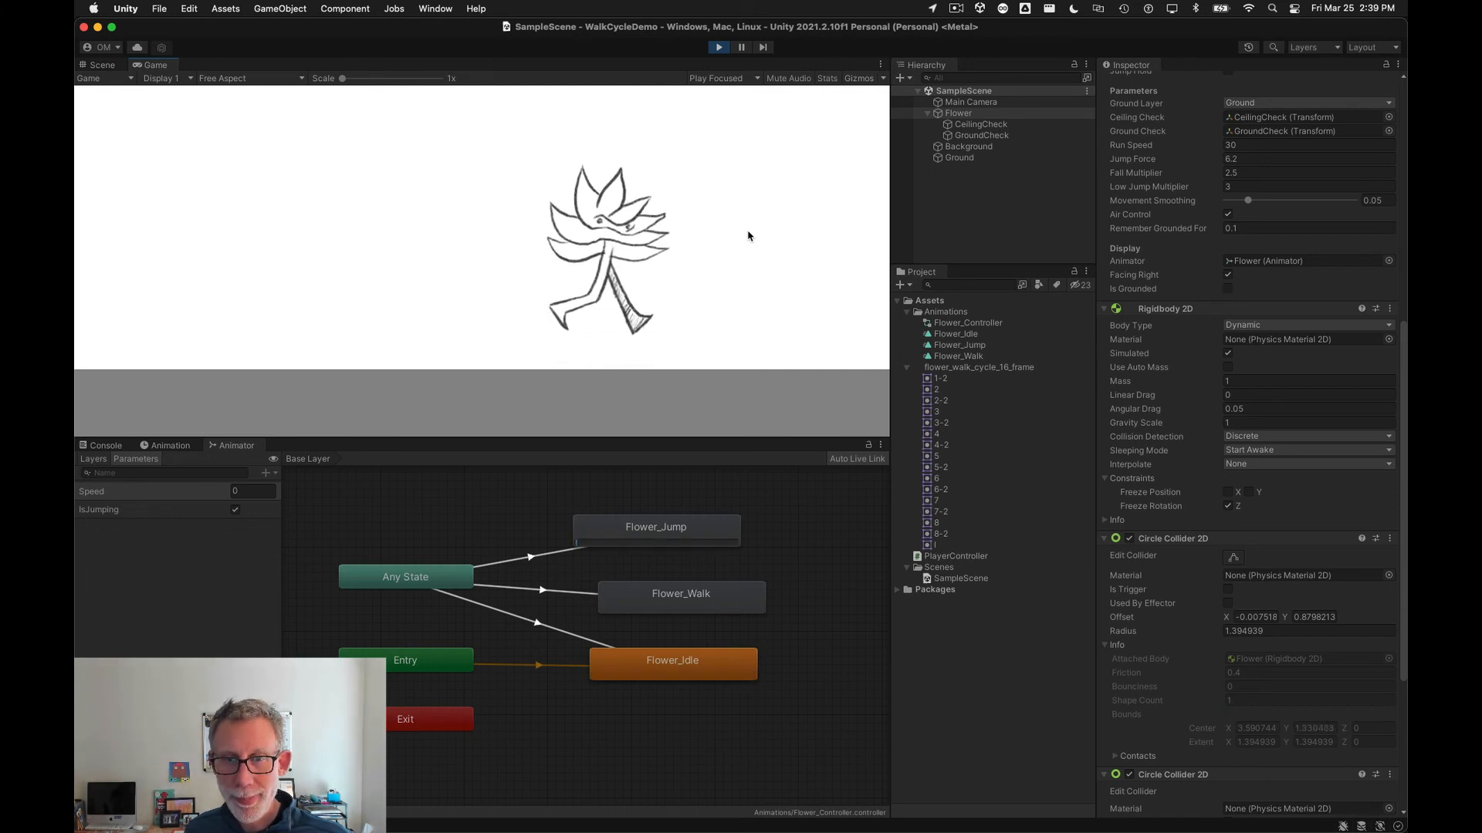
key(space)
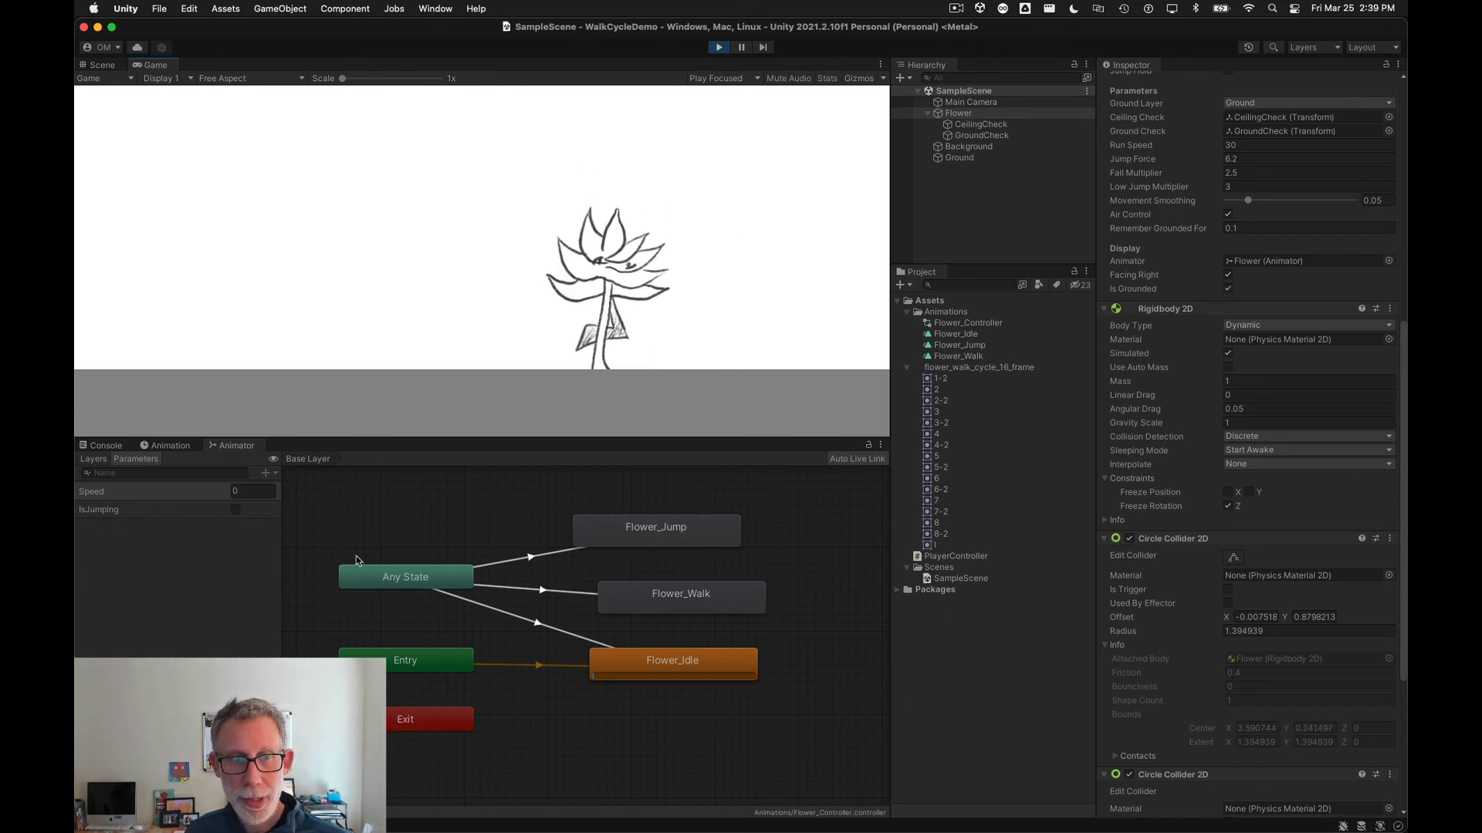
key(space)
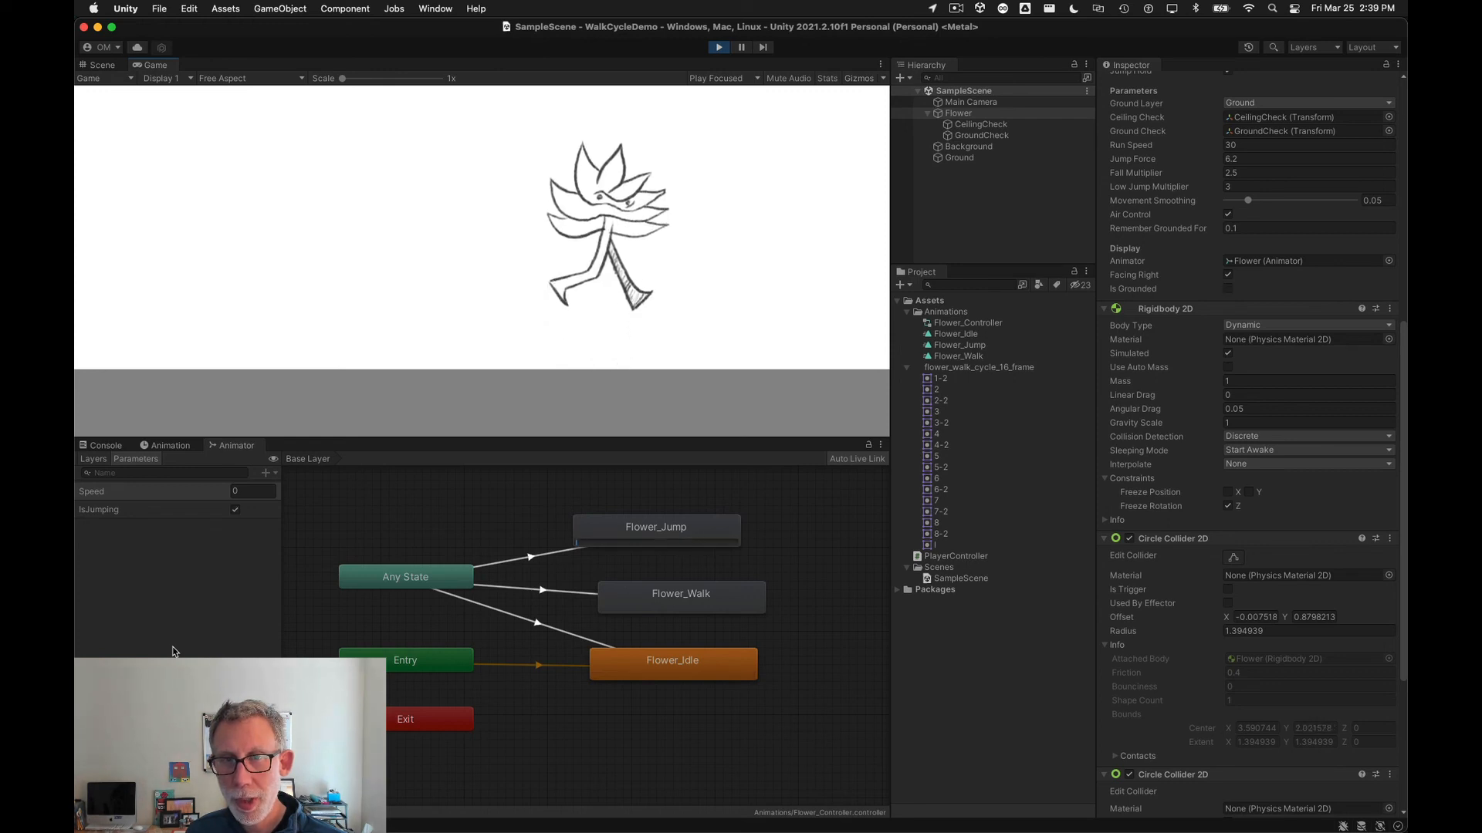
key(Left)
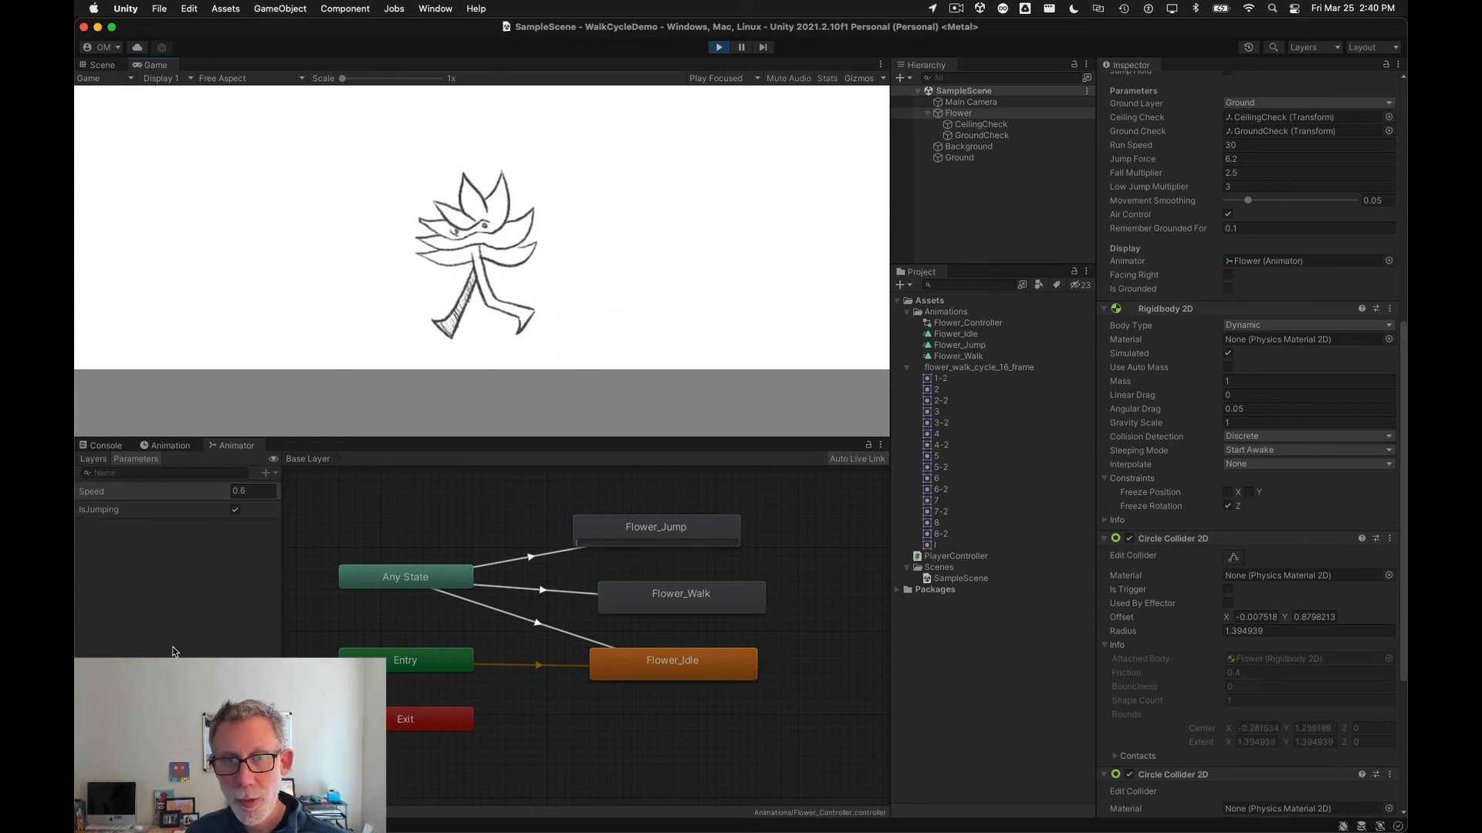
key(Right)
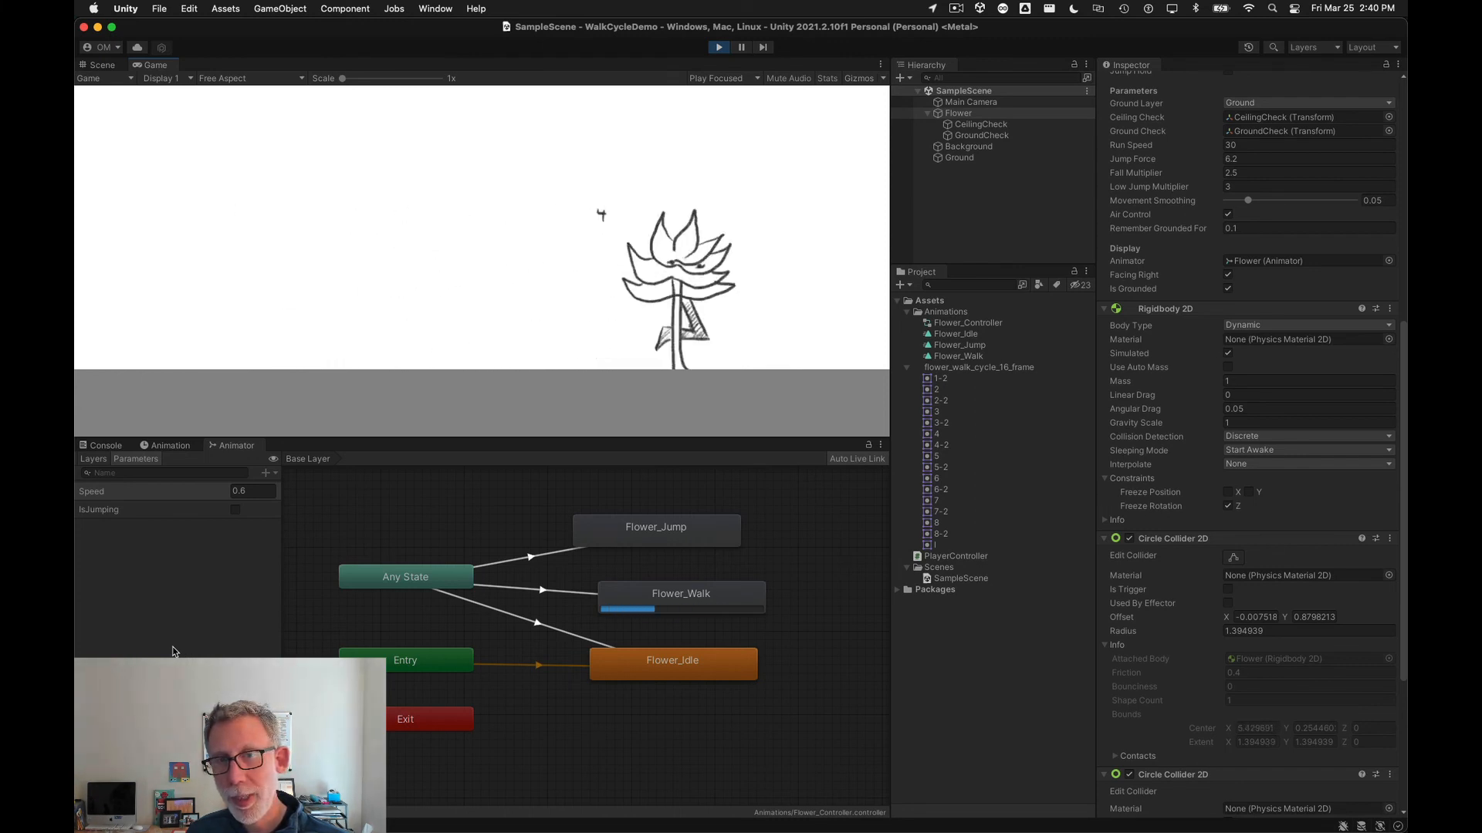
key(Left)
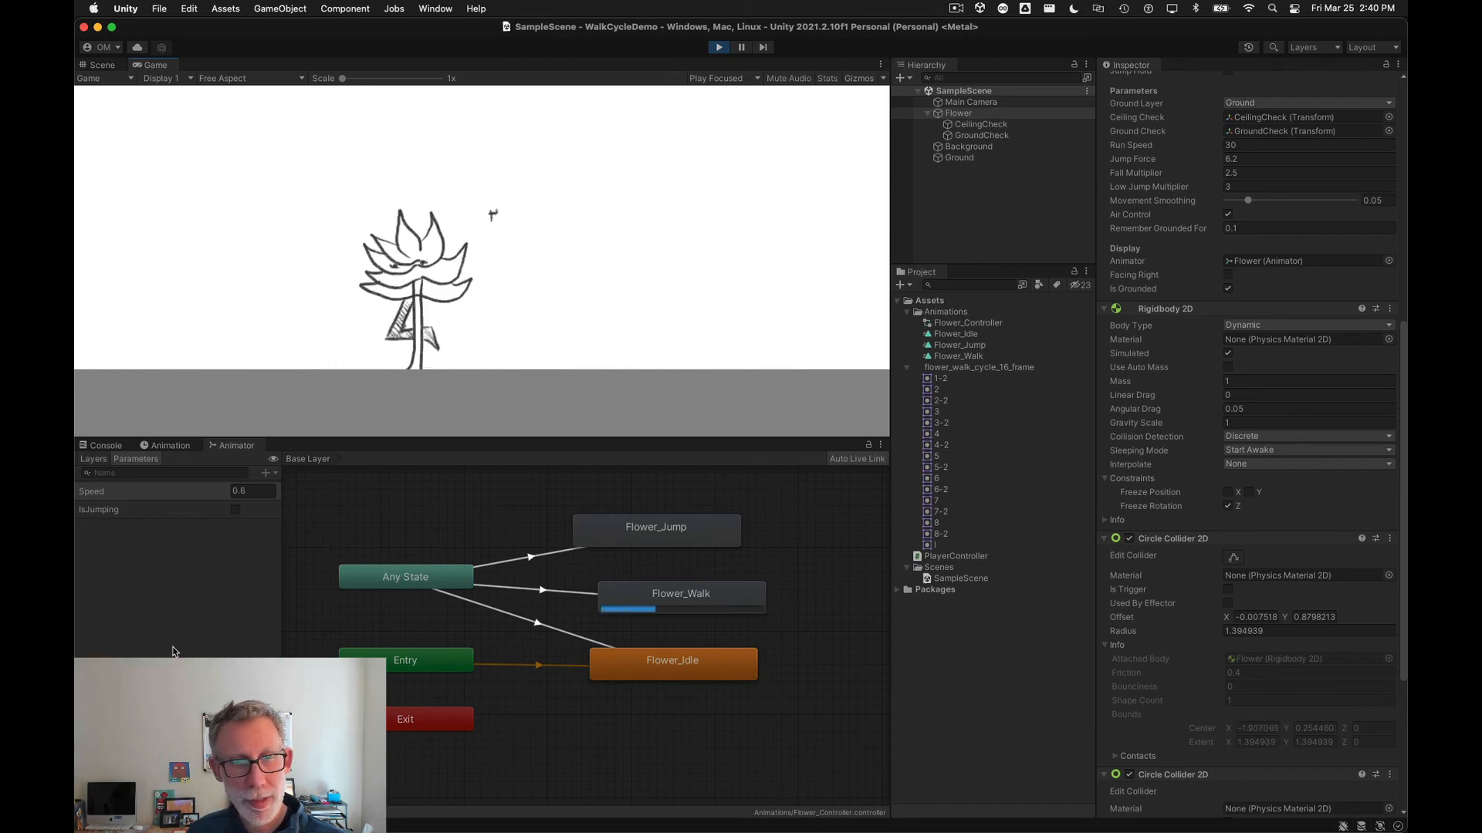
key(Right)
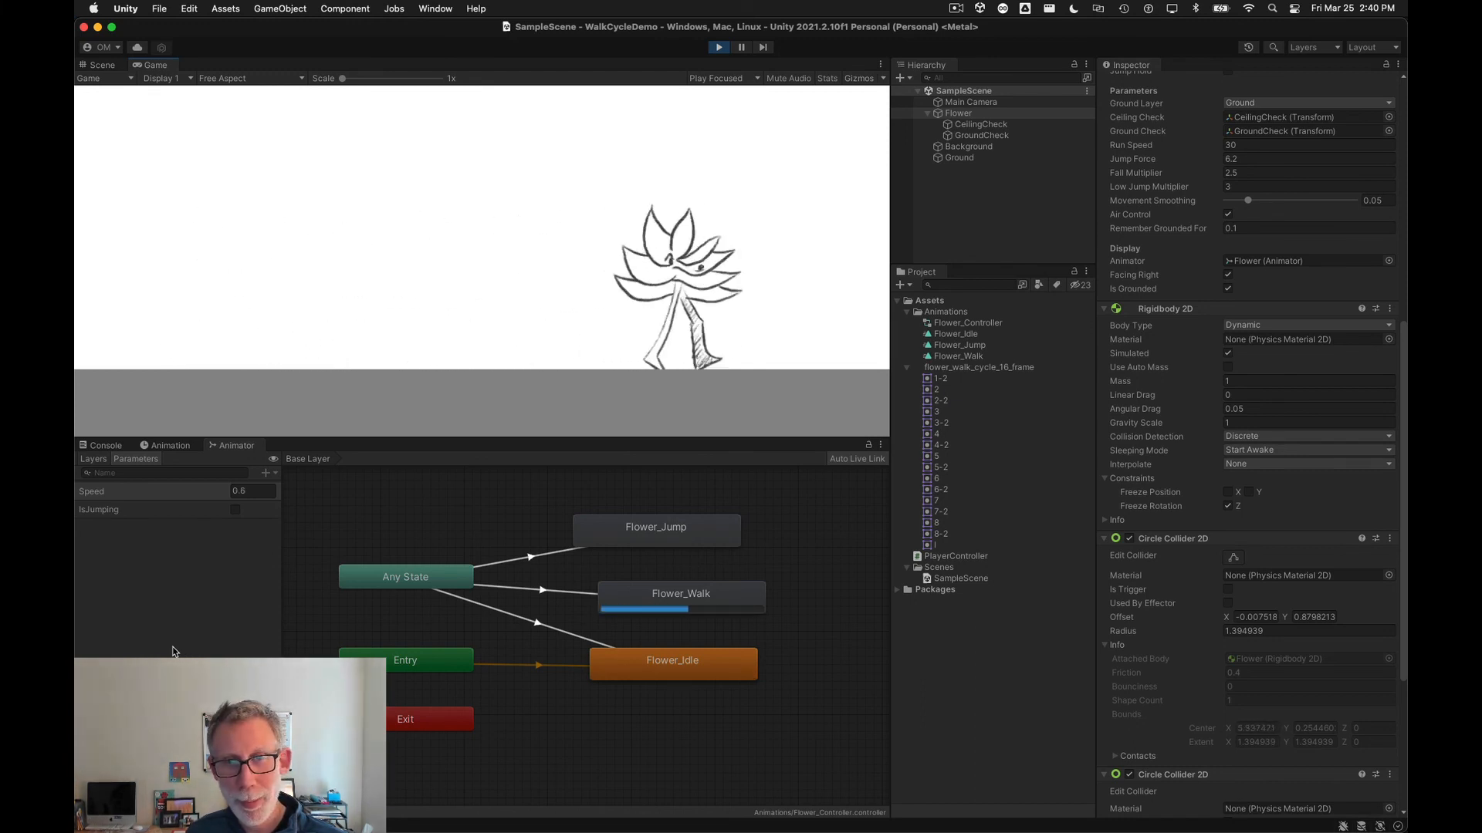
key(Left)
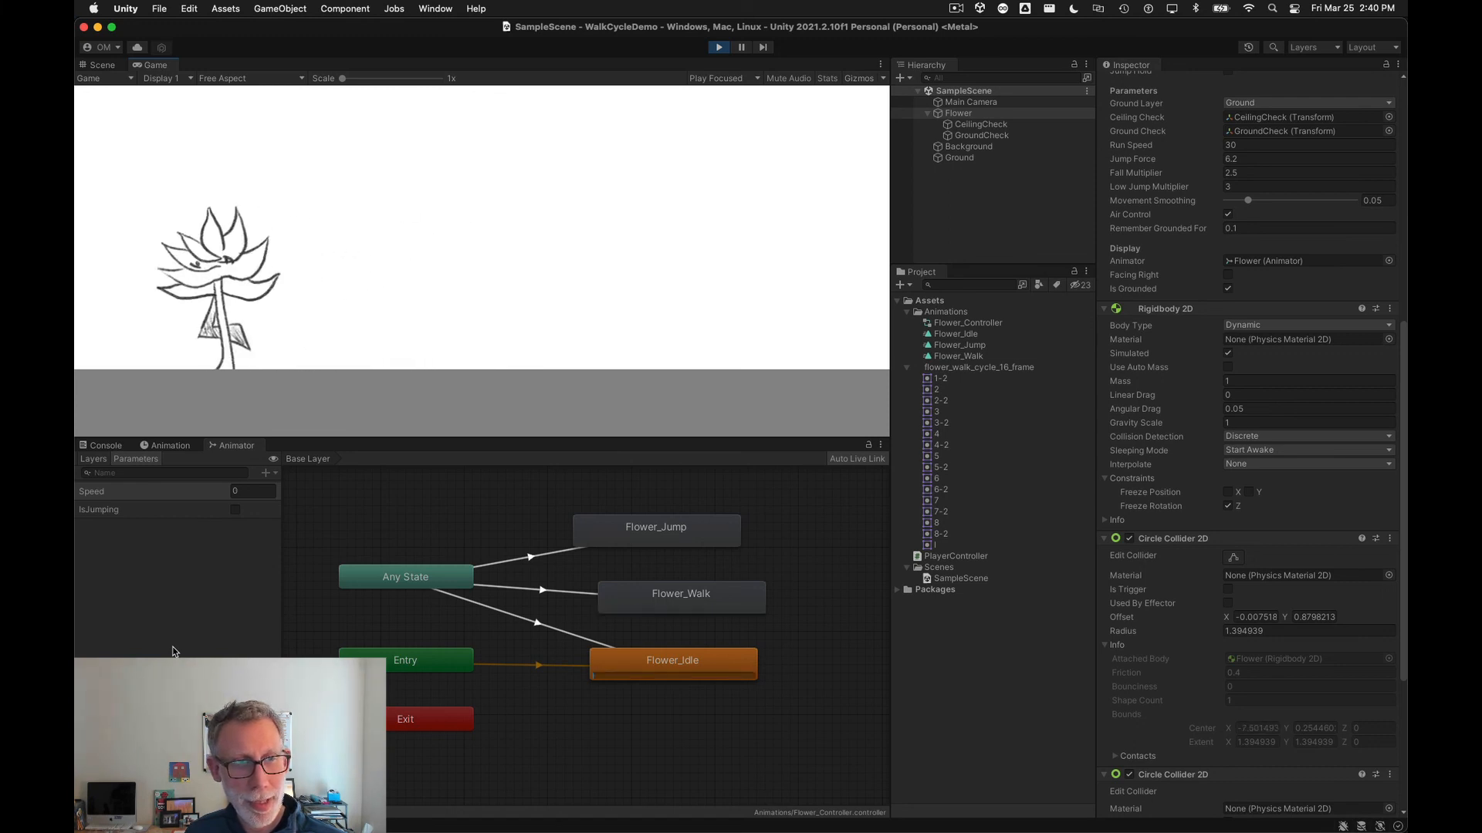
key(Right)
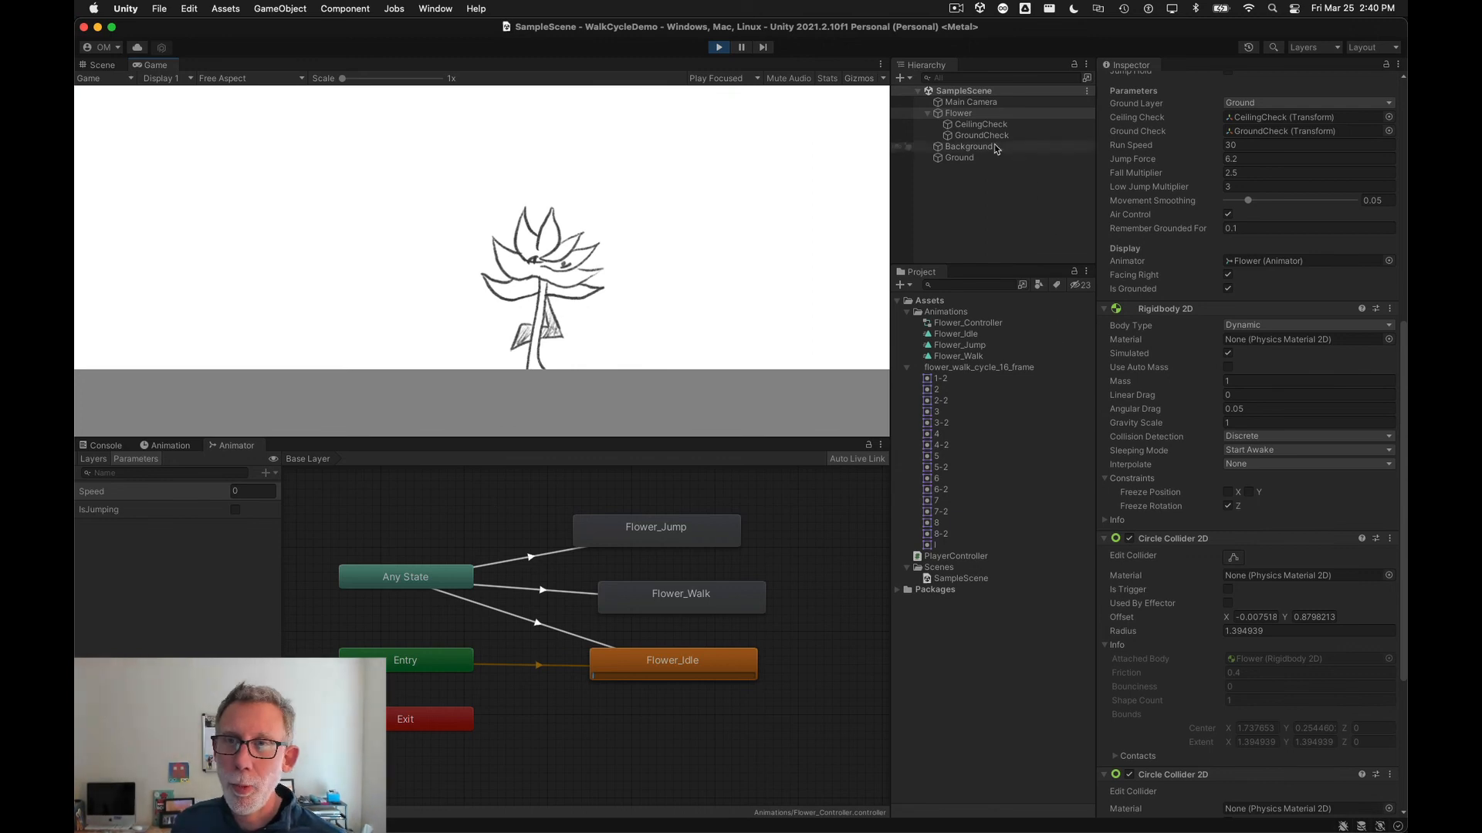
Step: Select the Flower and raise its PlayerController Jump Force to about 18.5 while the scene plays
click(936, 113)
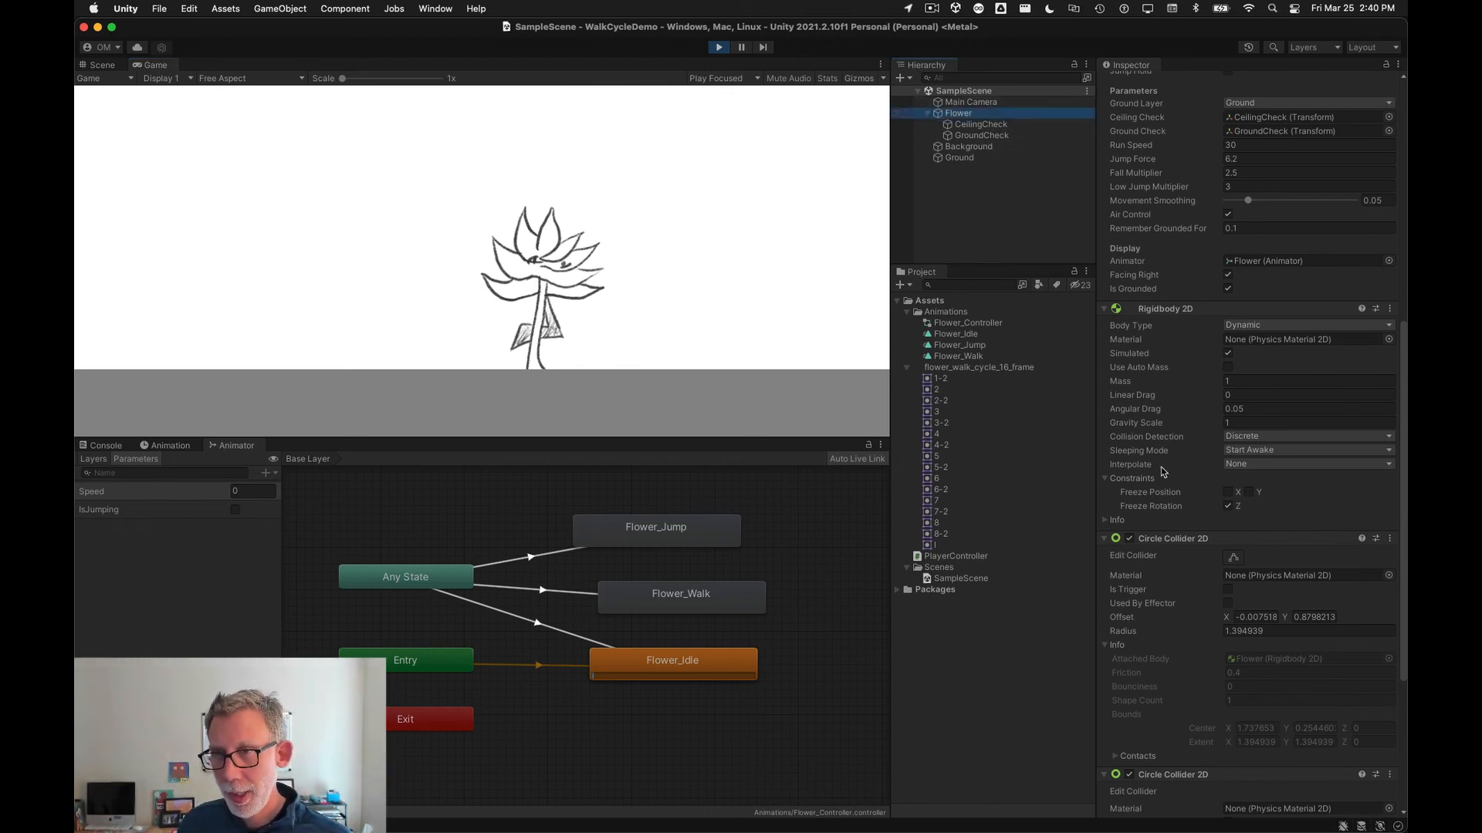
scroll(1164, 472, up, 7)
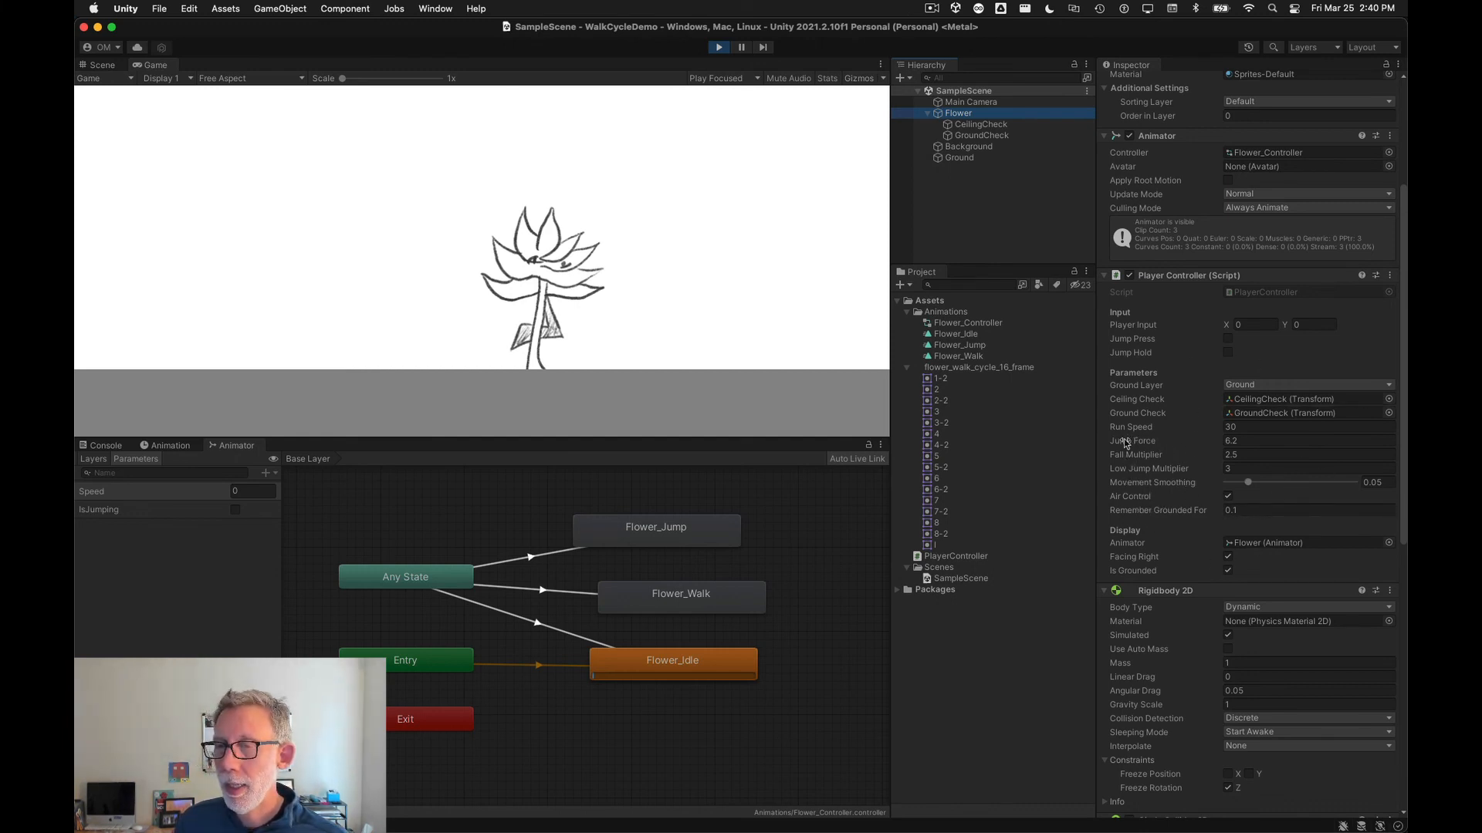
drag(1126, 443, 1401, 440)
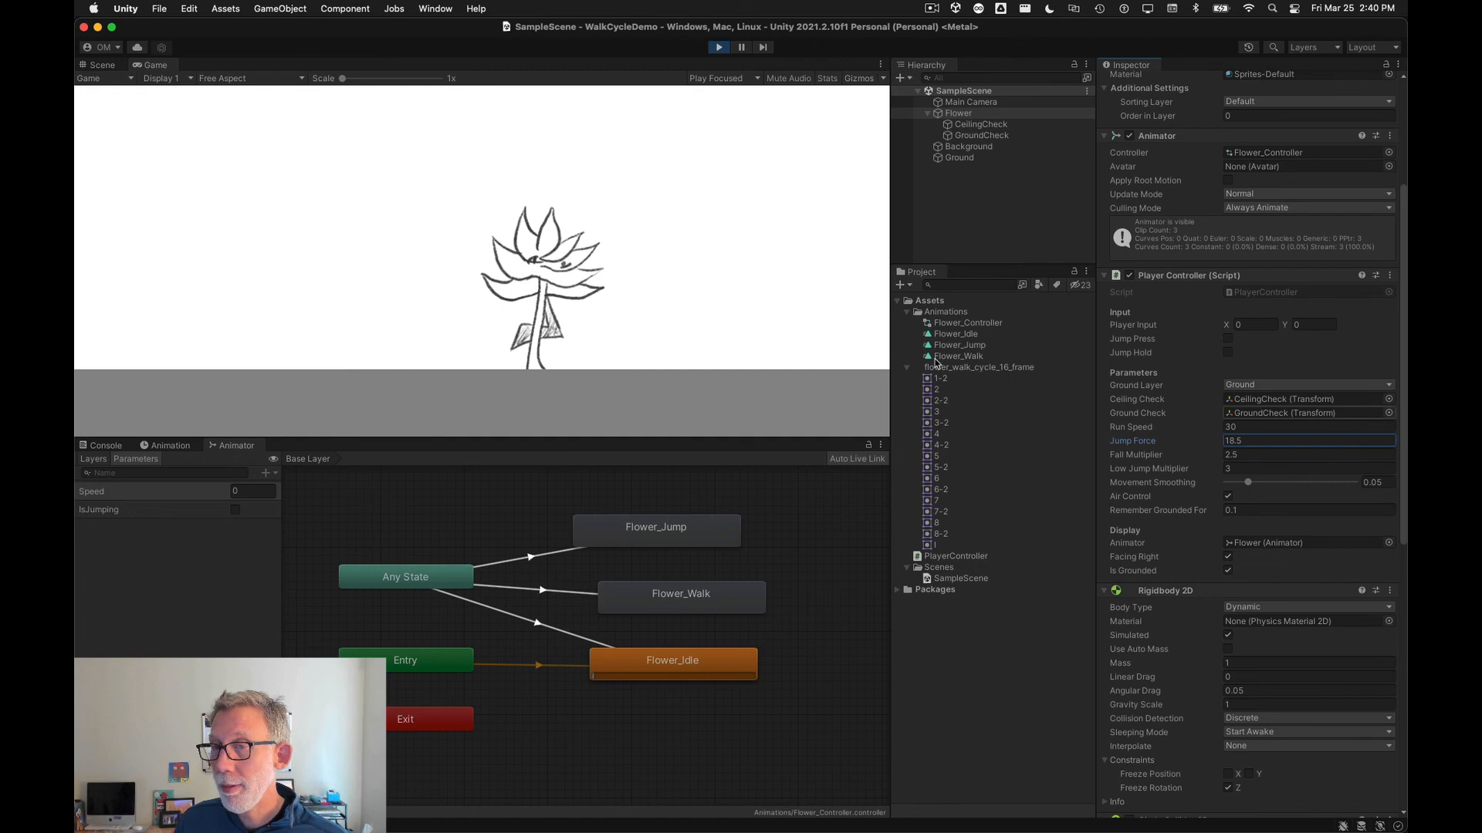
Step: Test jumping and walking with the higher jump force, then stop playback
click(724, 295)
key(space)
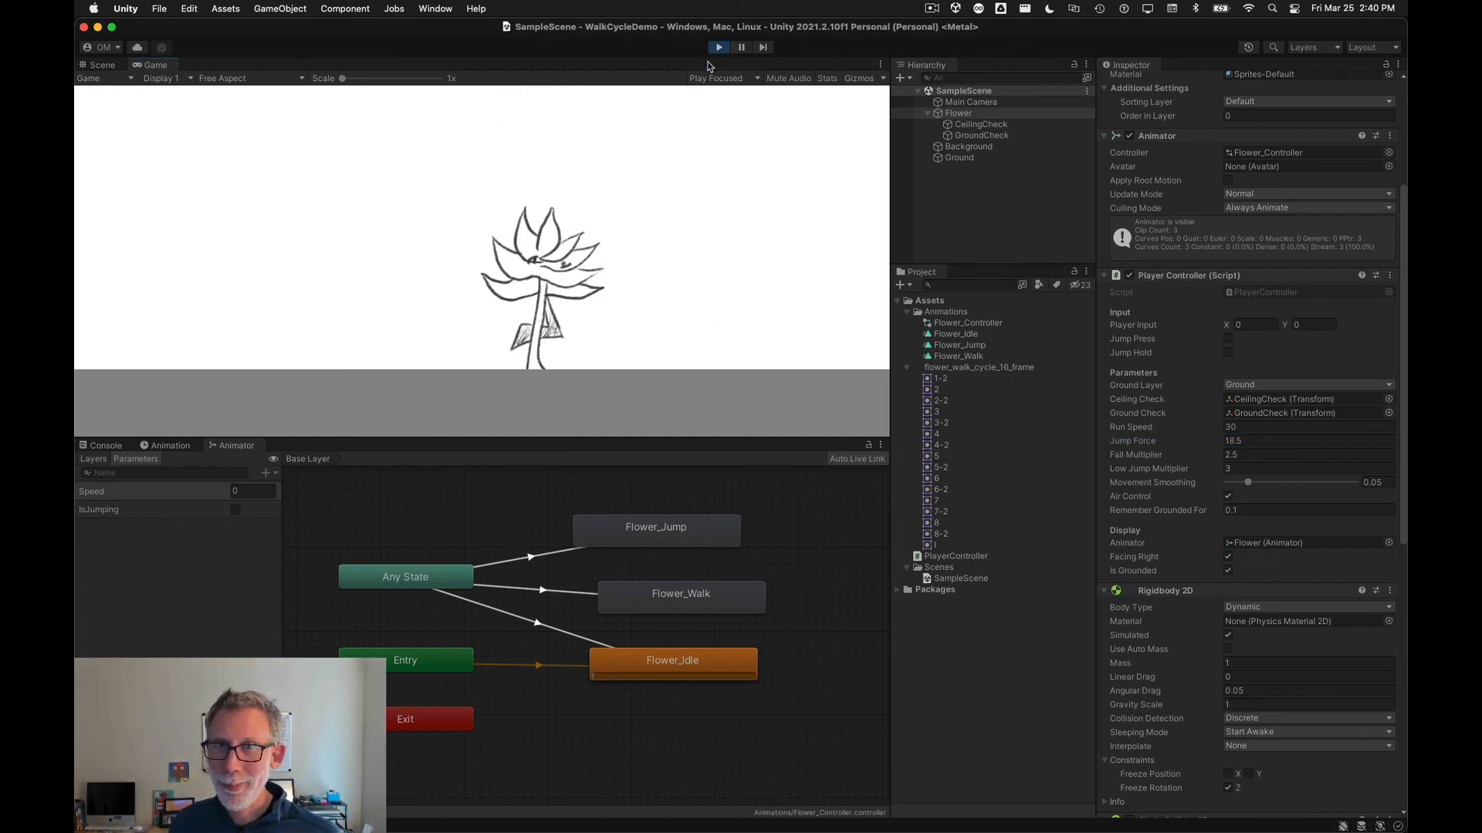
key(Left)
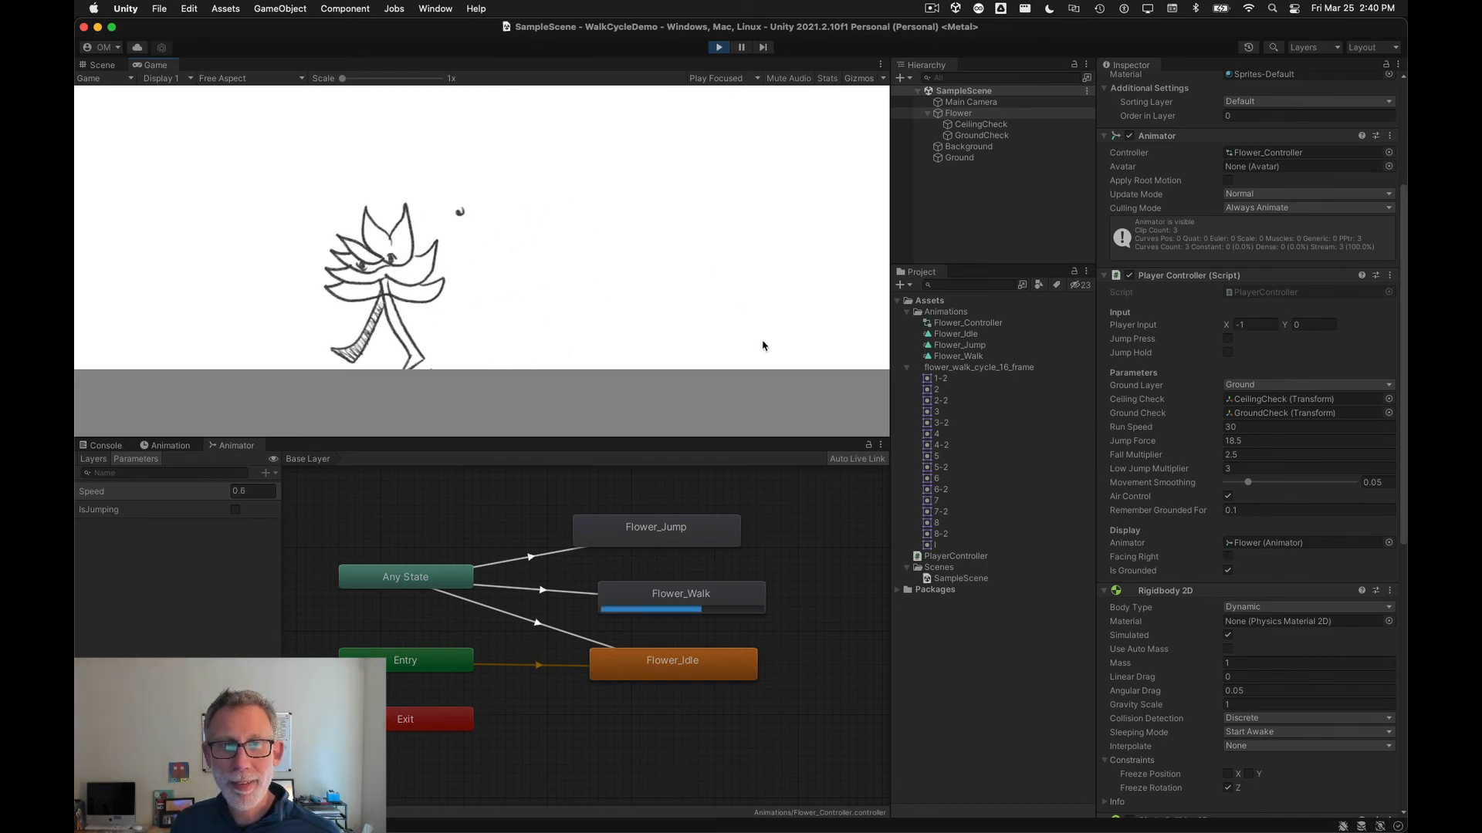
key(Right)
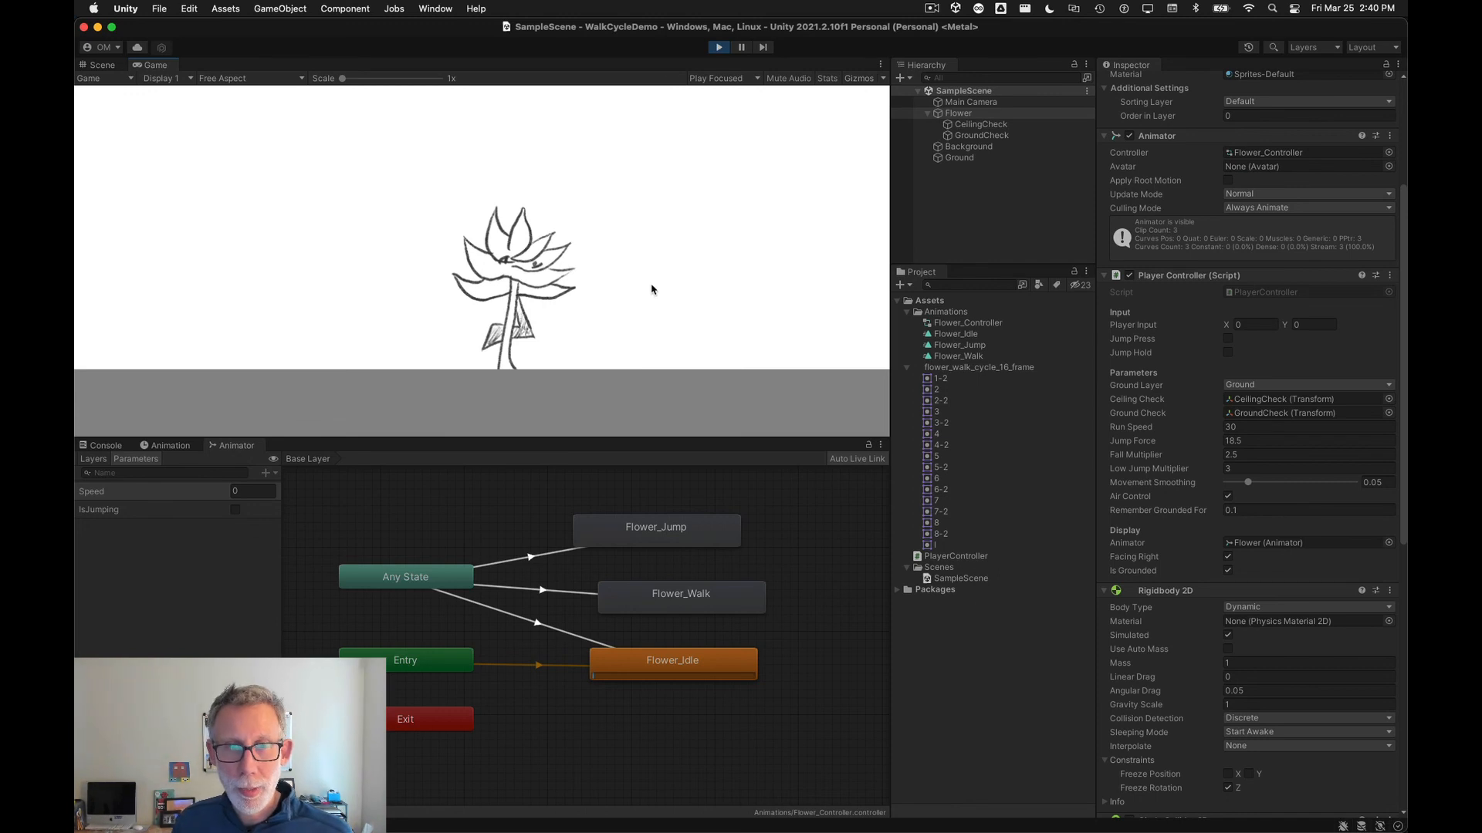
key(Left)
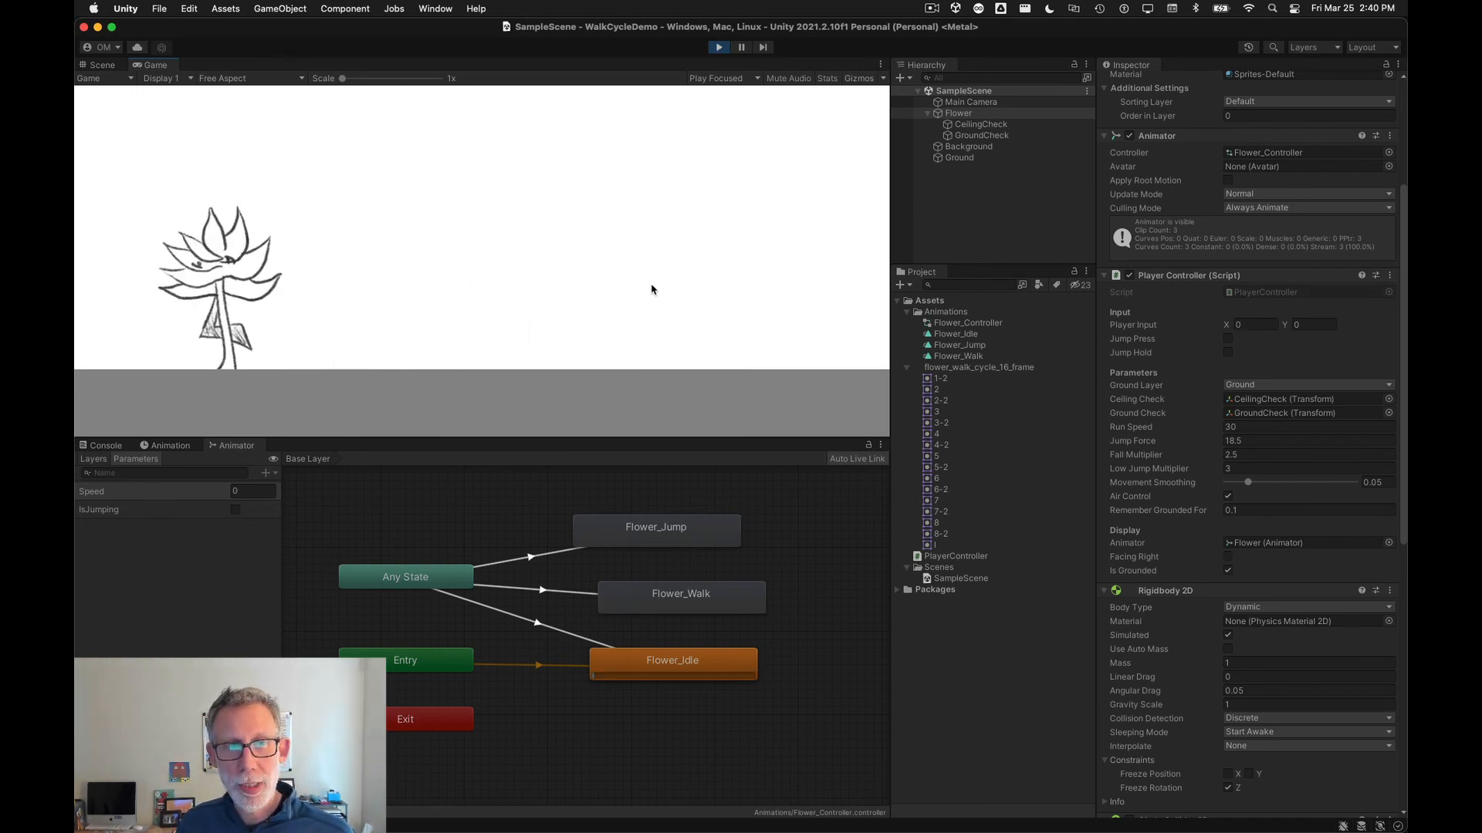
click(719, 47)
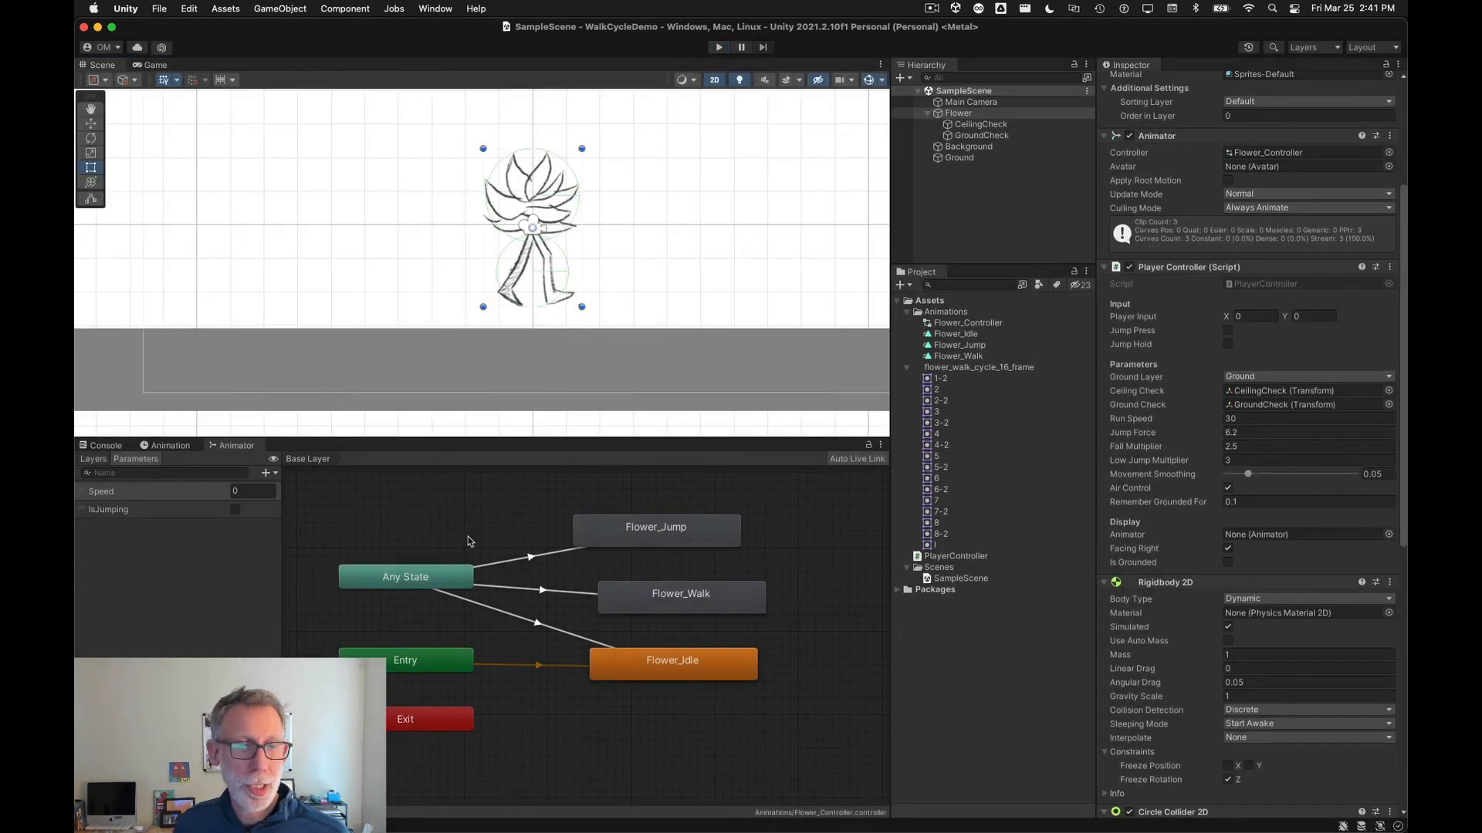
Step: Open the Flower's walk clip in the Animation view and preview its playback
click(164, 446)
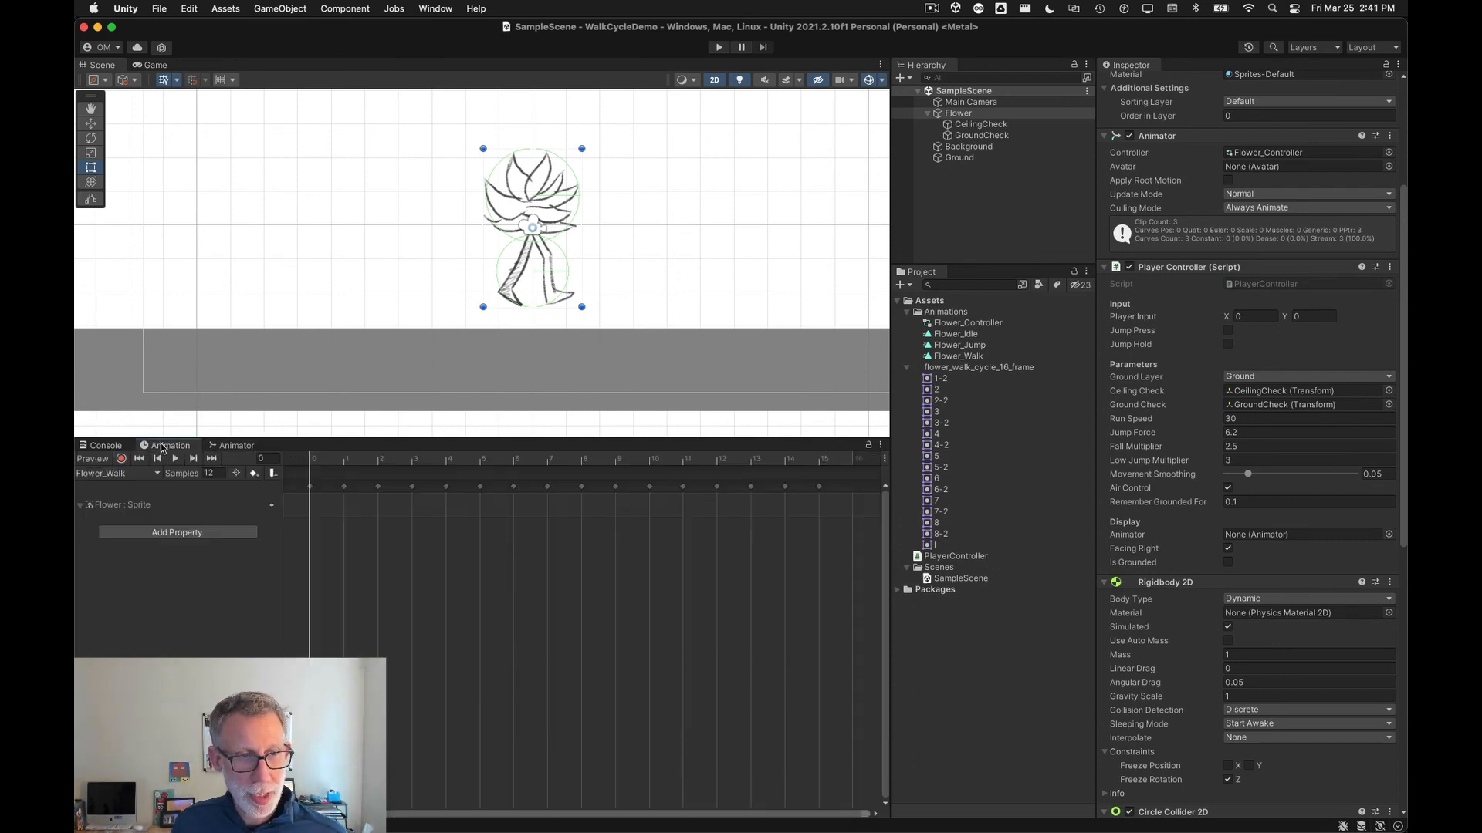
click(937, 114)
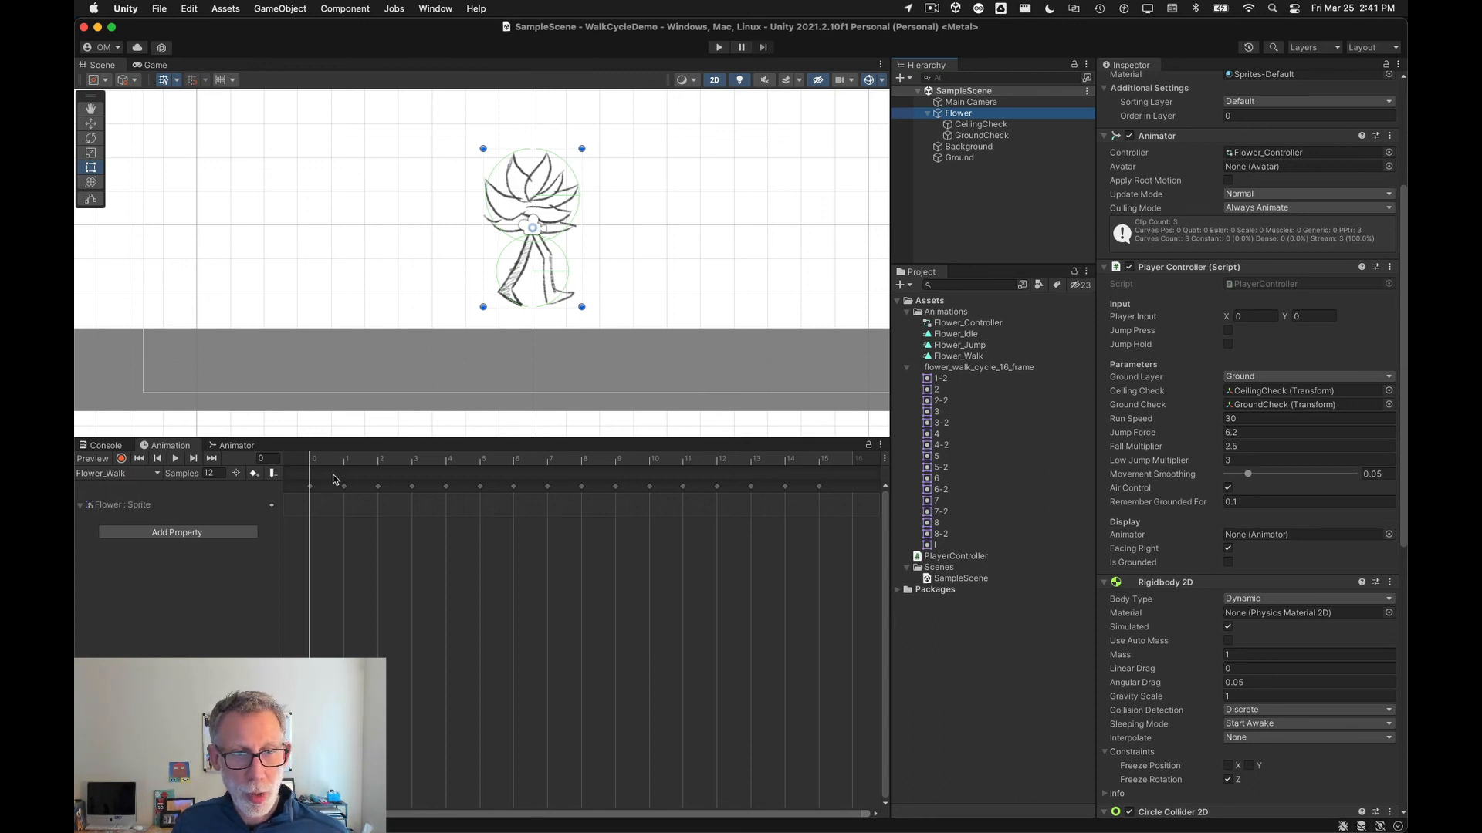
click(174, 461)
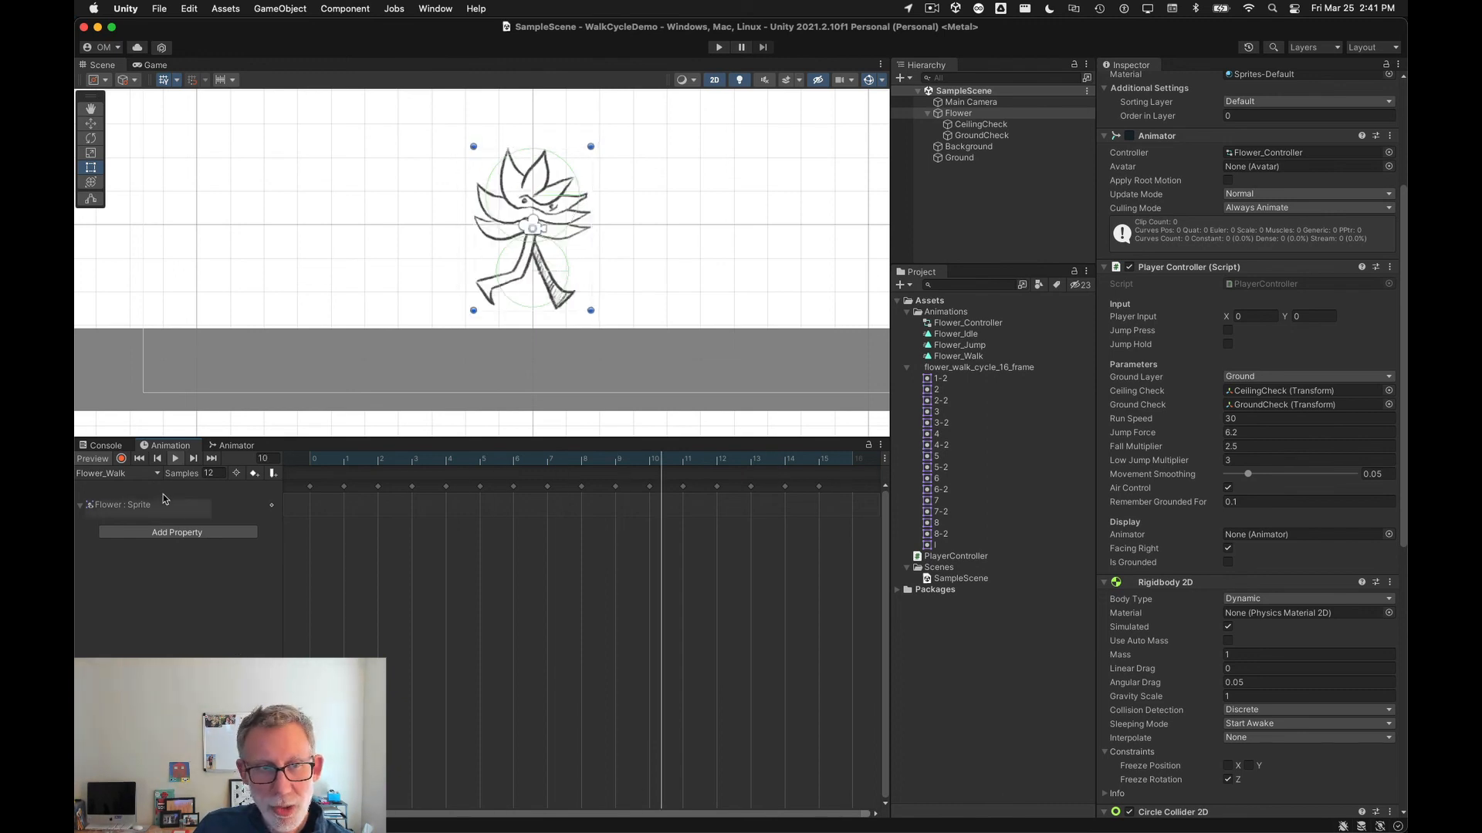
click(176, 460)
click(175, 461)
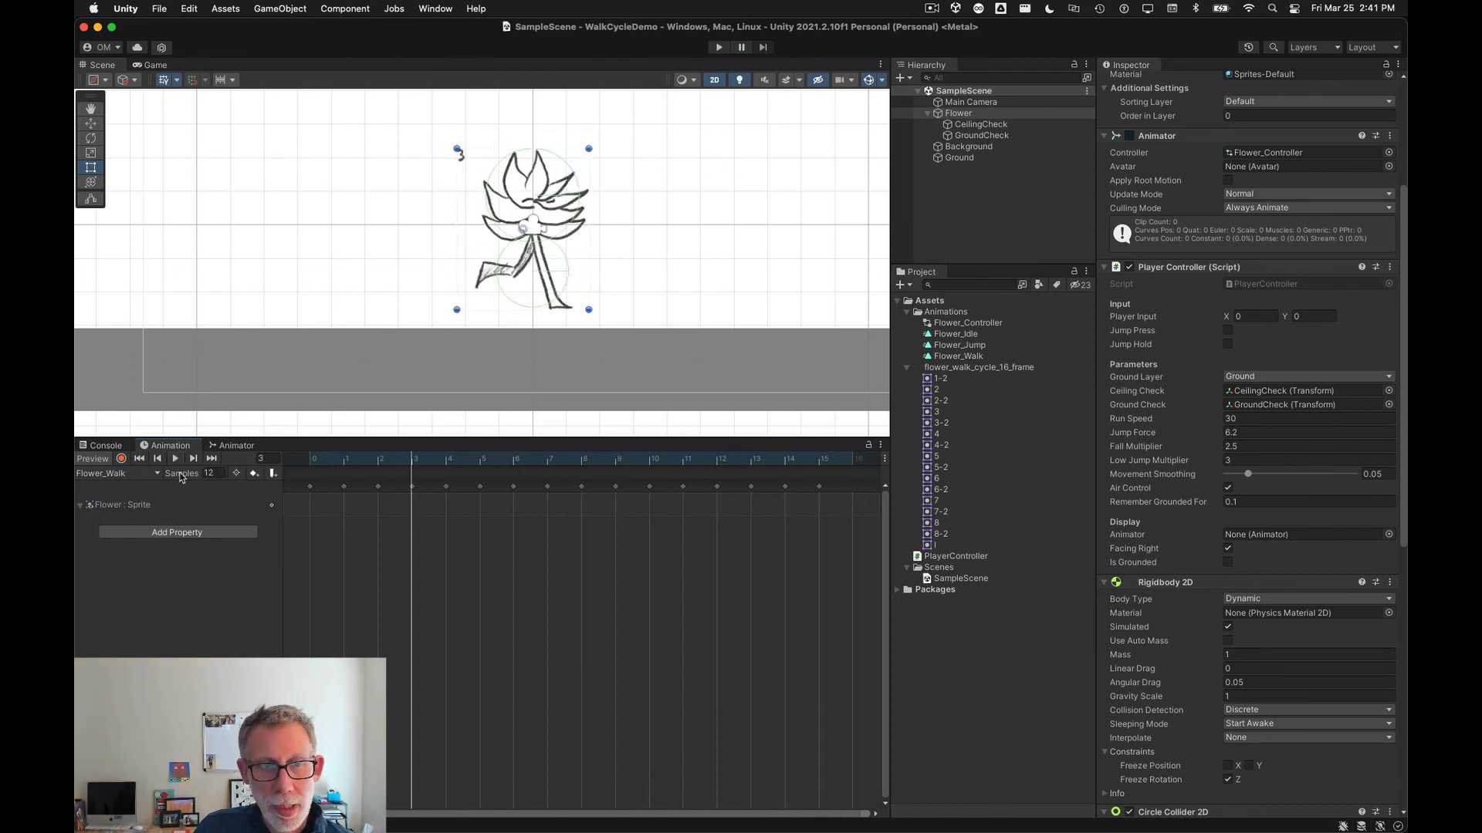
Step: Set the Flower_Walk clip's sample rate to 18 and preview the faster walk cycle
click(210, 472)
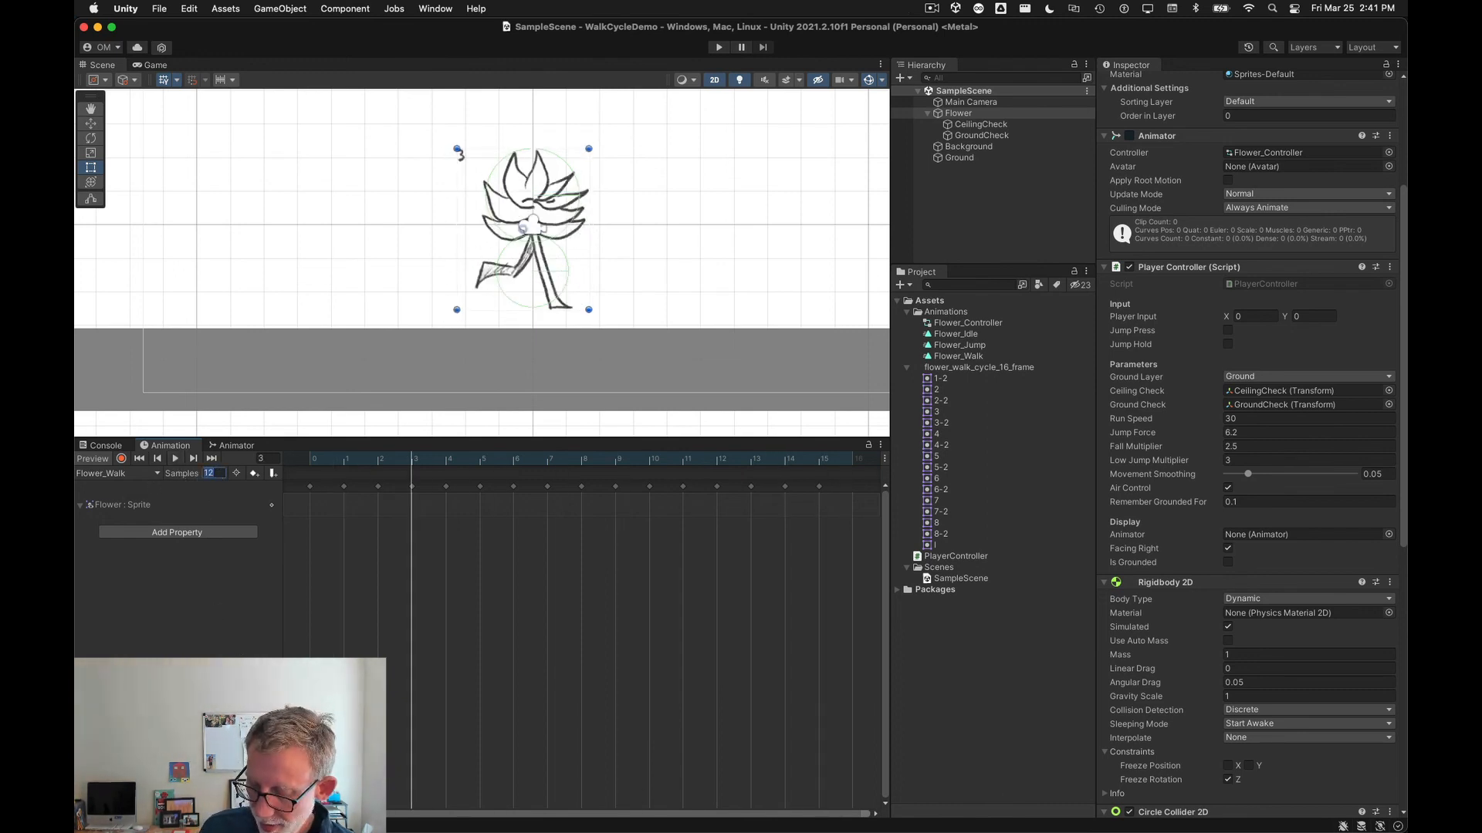
text(18)
key(Return)
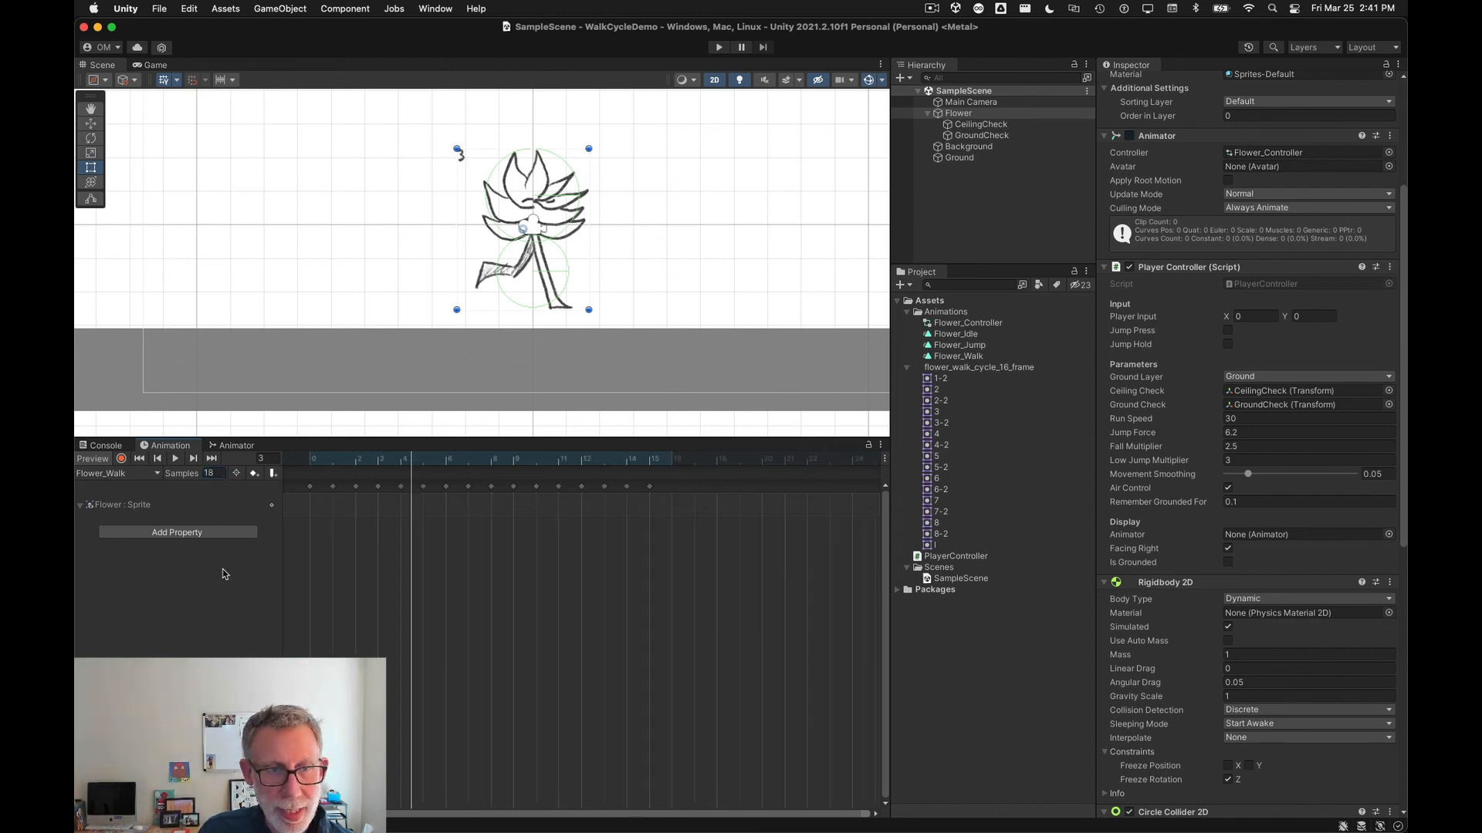
click(172, 460)
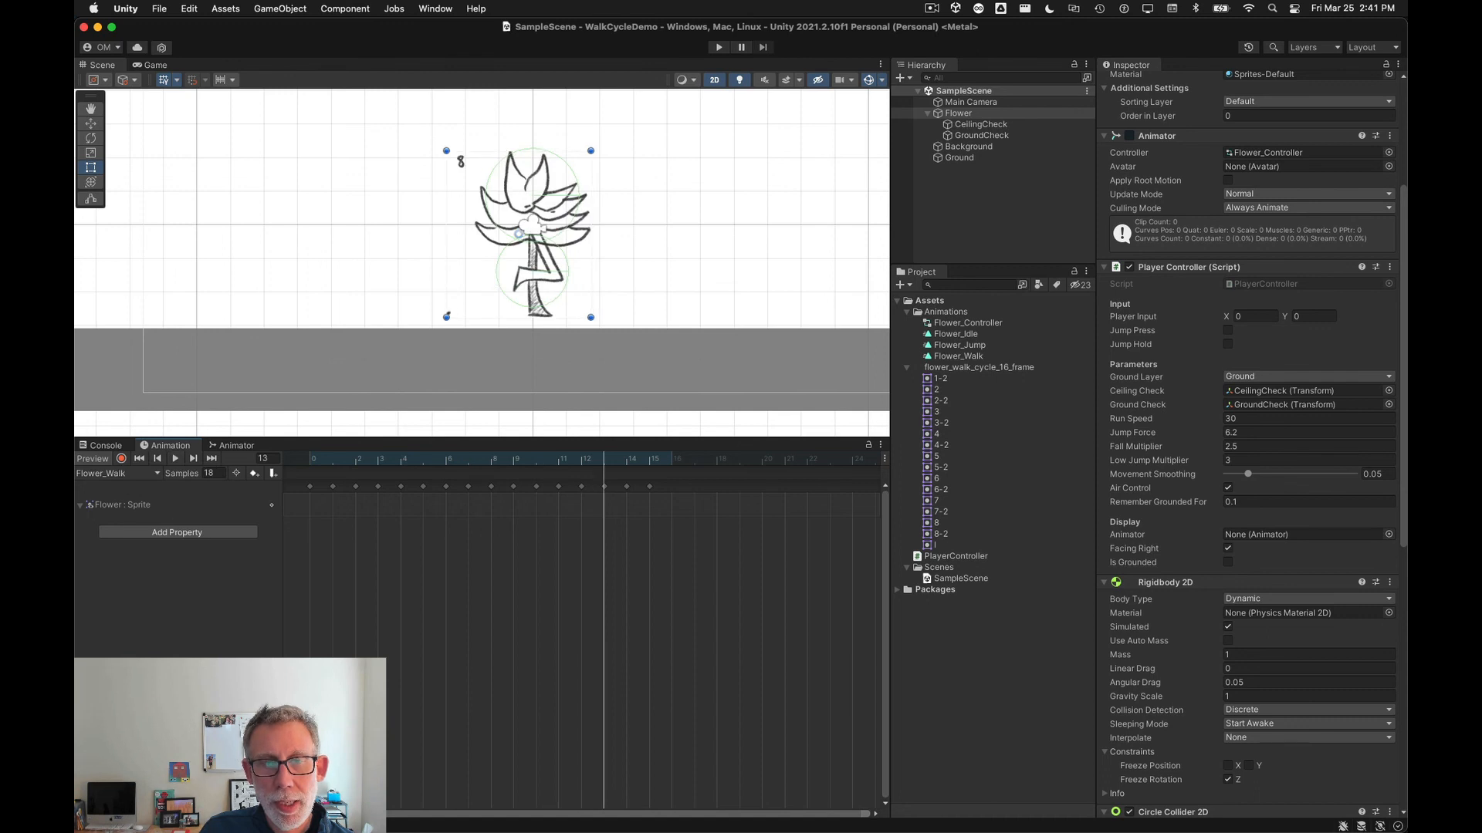
Step: Play the scene and walk the flower left and right to test the faster walk animation
click(239, 446)
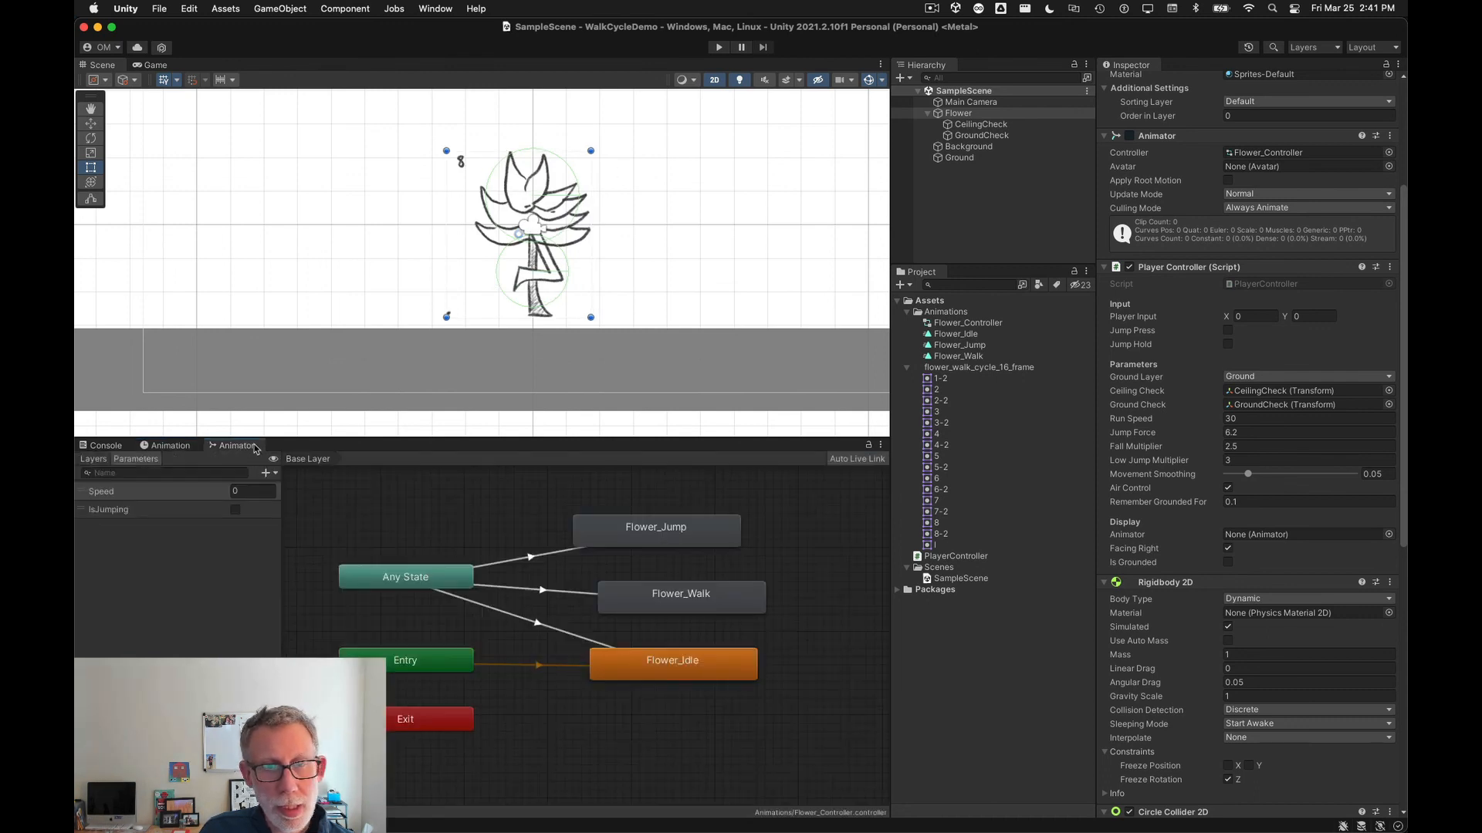
click(936, 115)
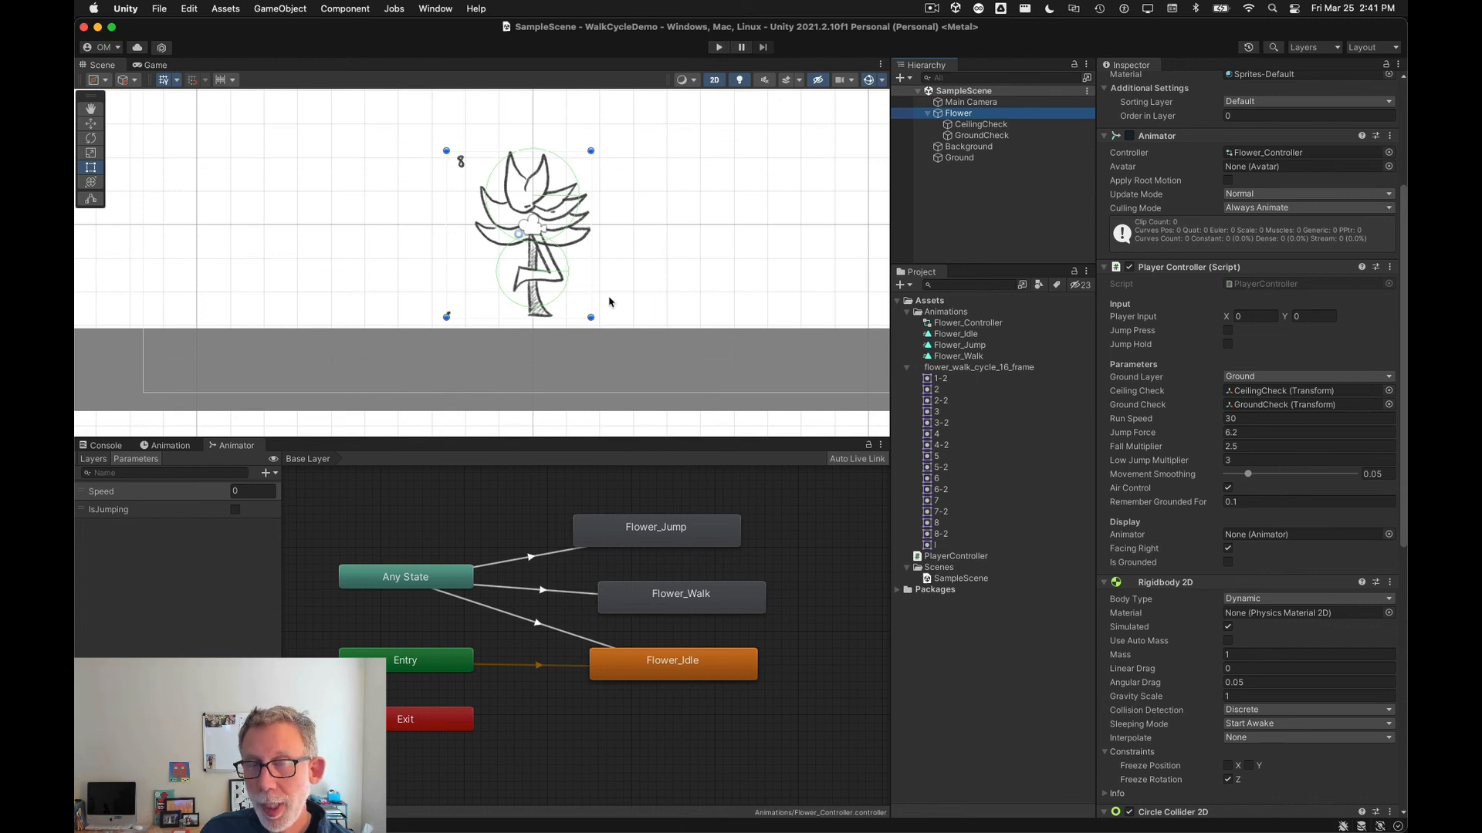
click(718, 48)
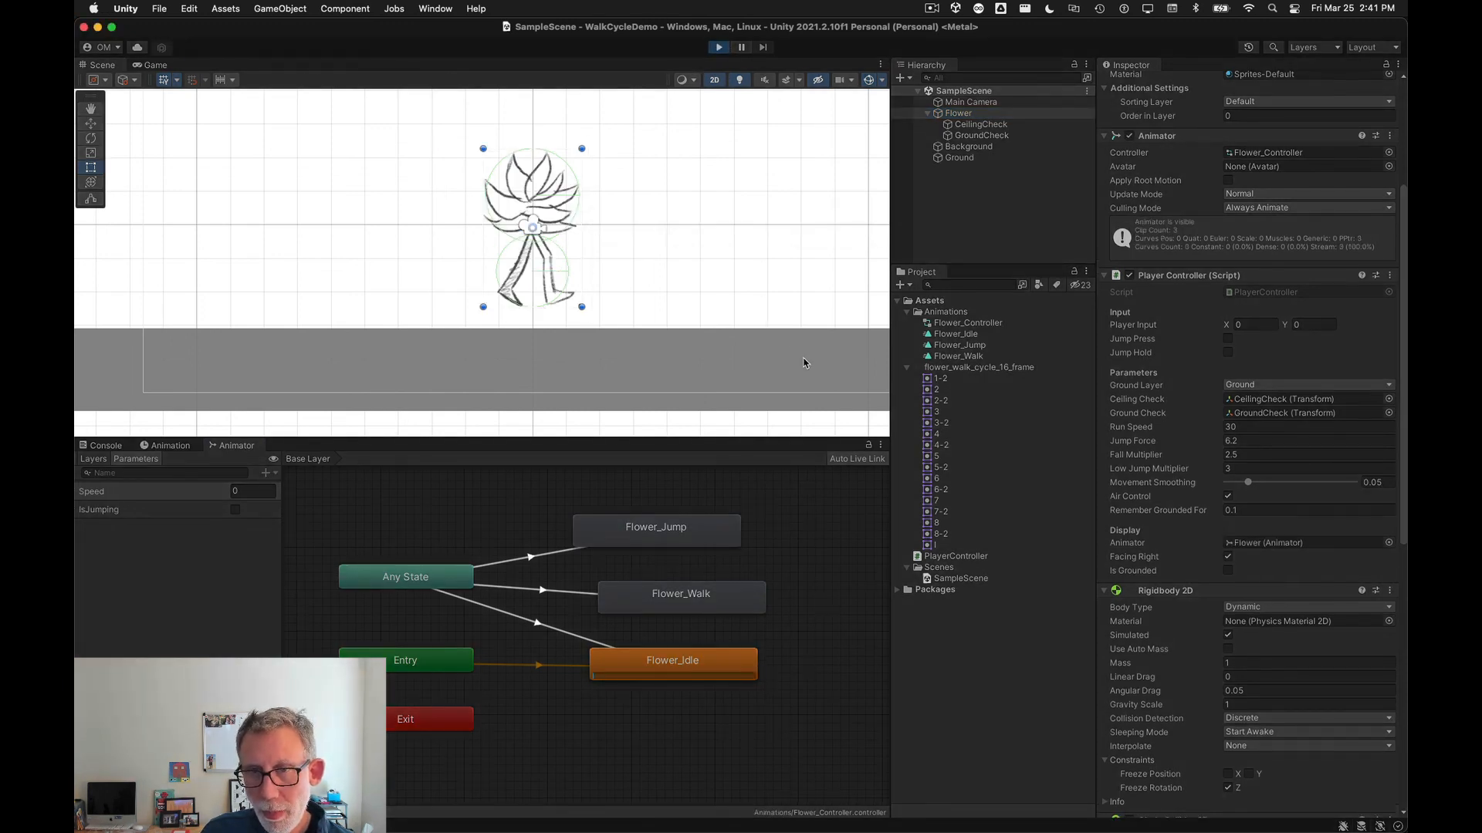
key(Right)
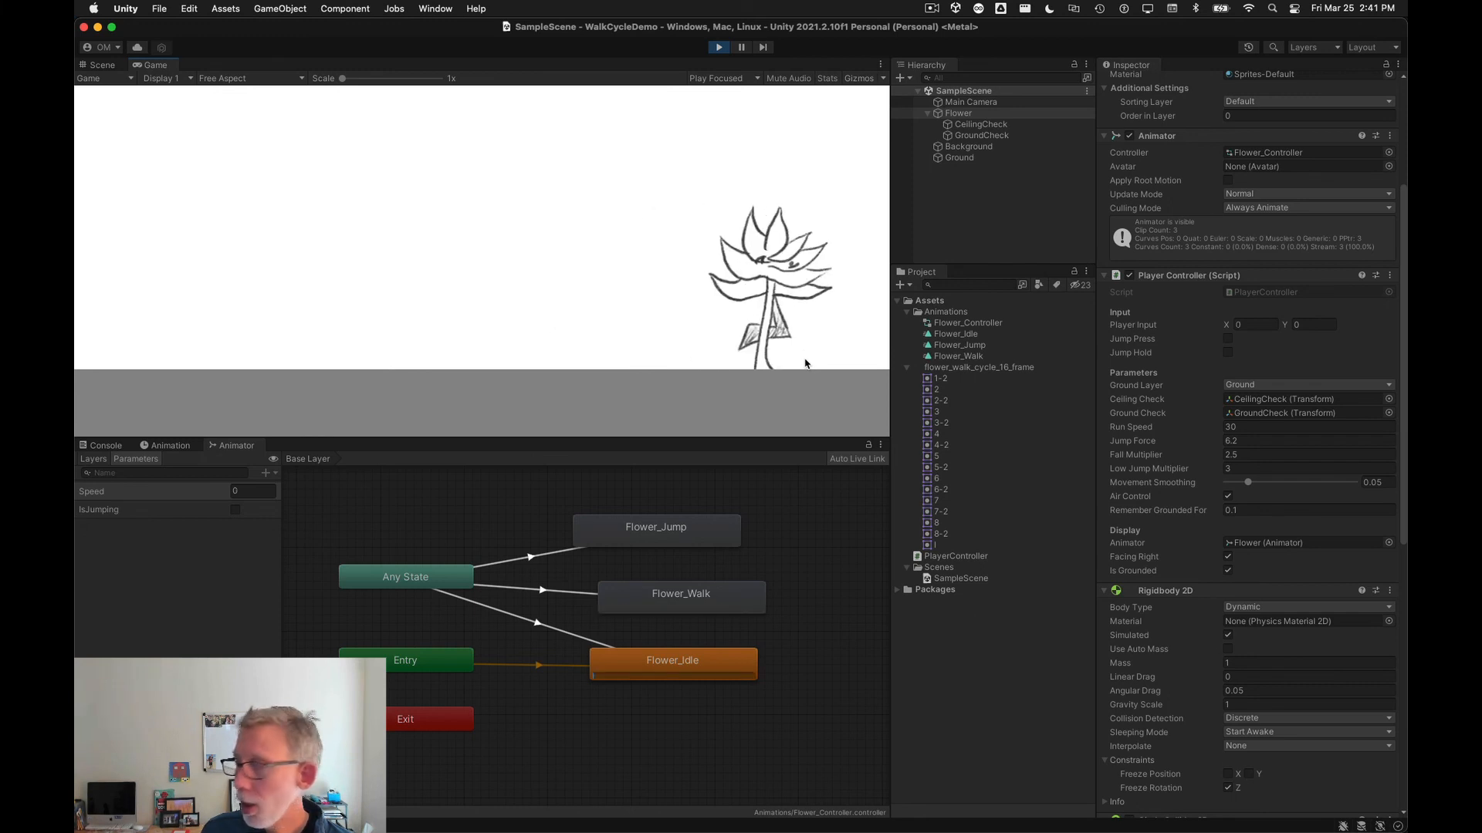
key(Left)
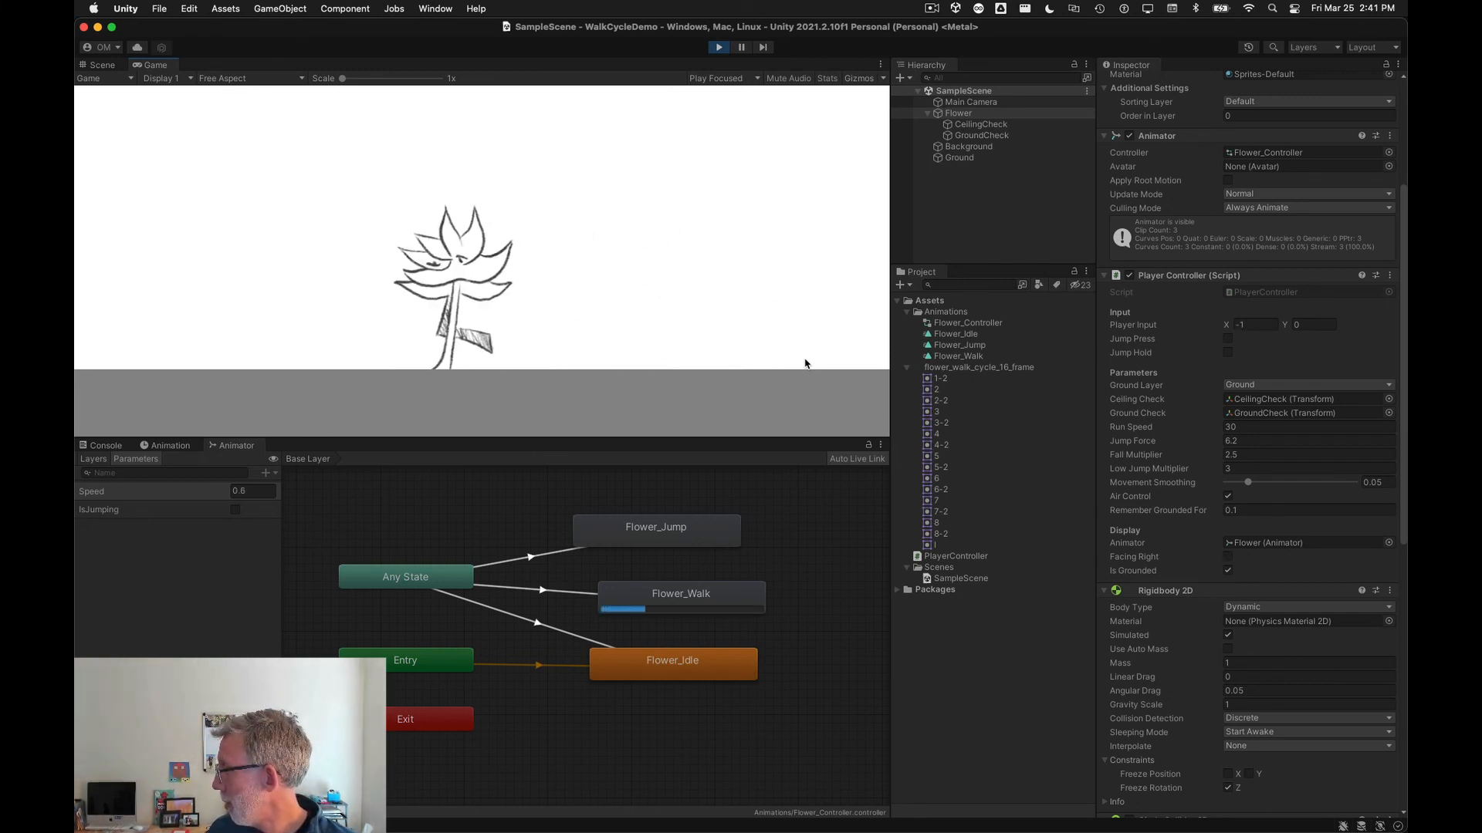
key(Right)
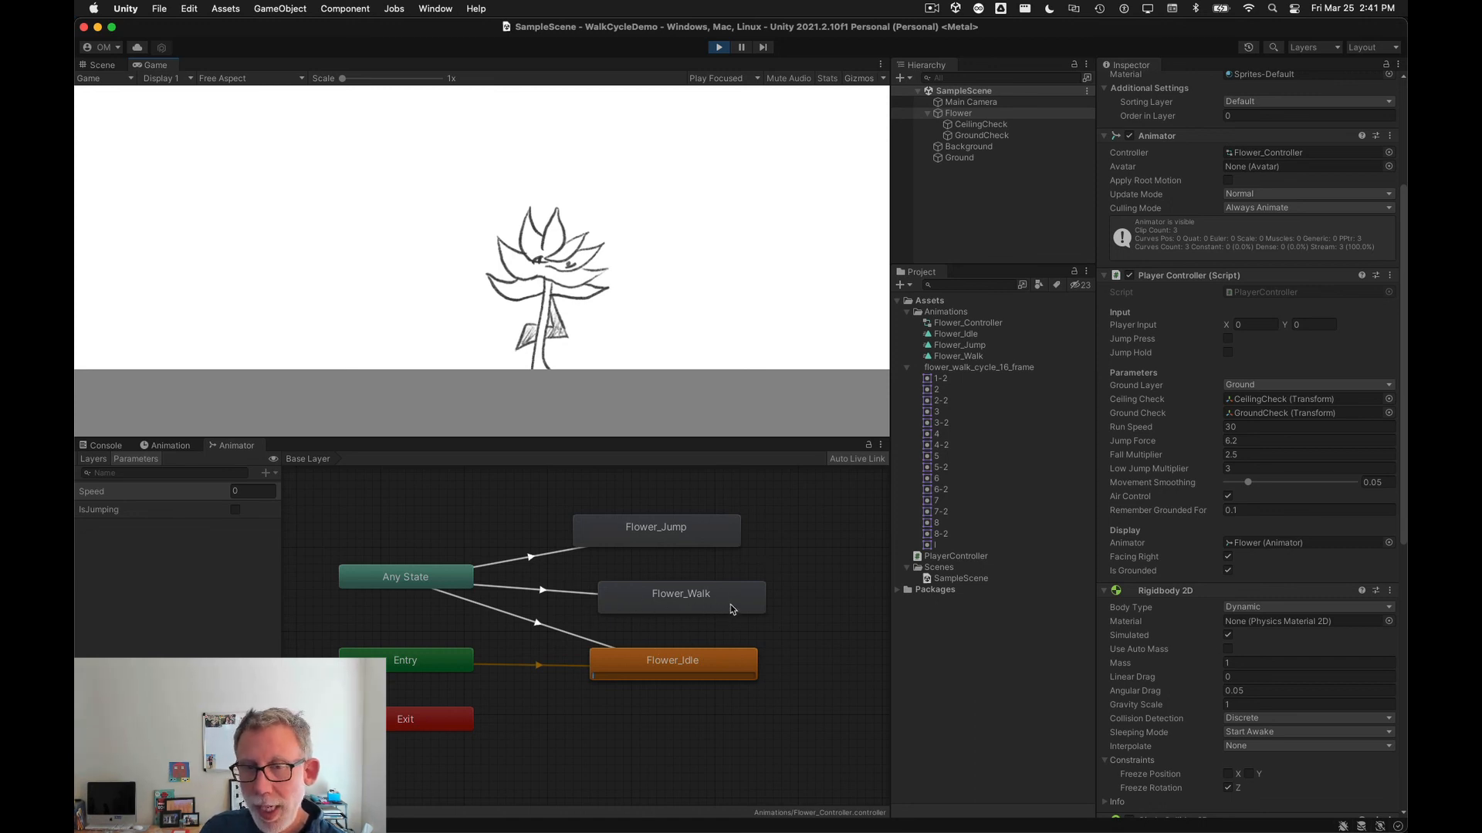
key(Right)
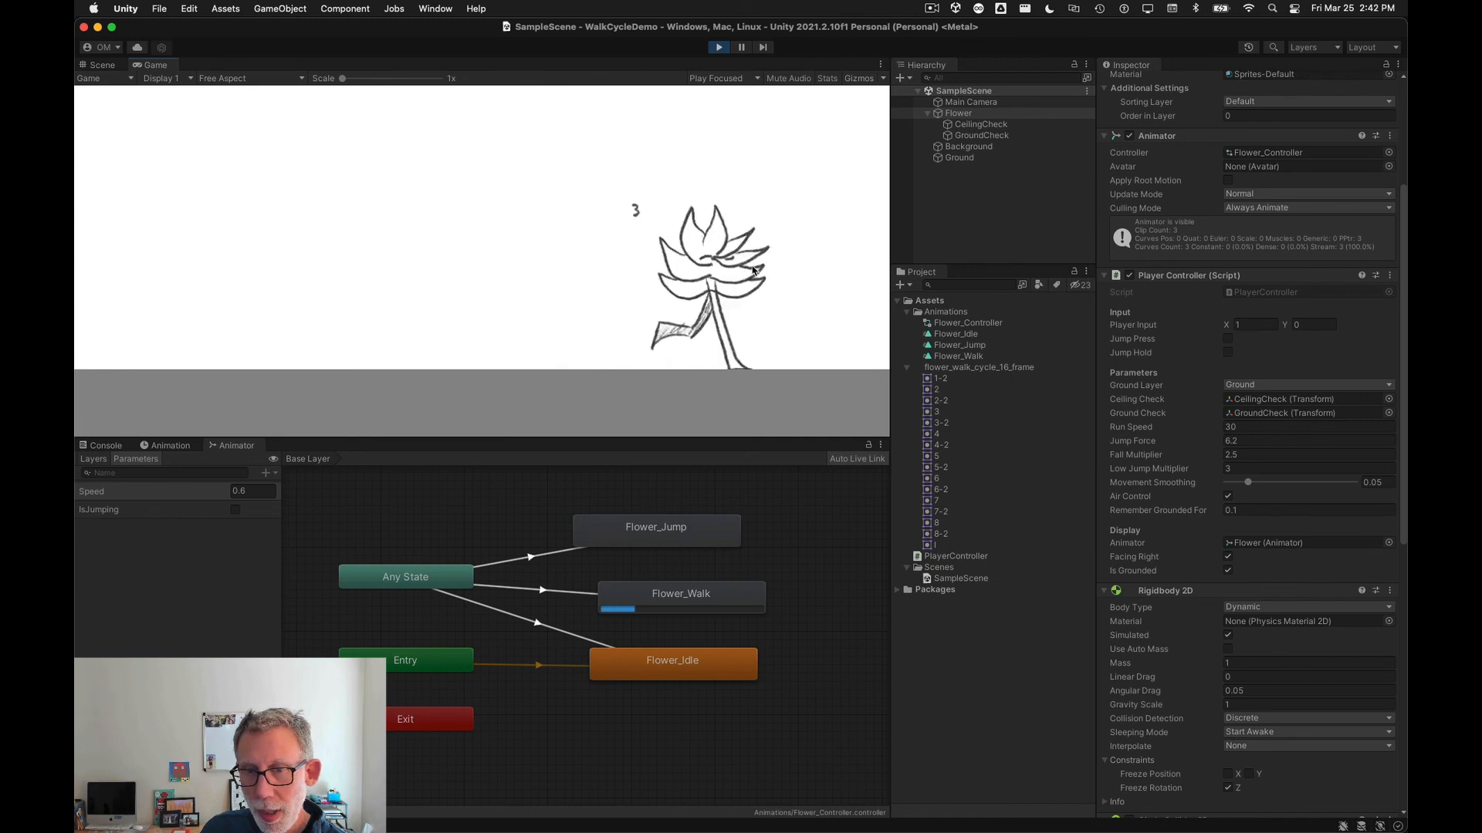
key(Left)
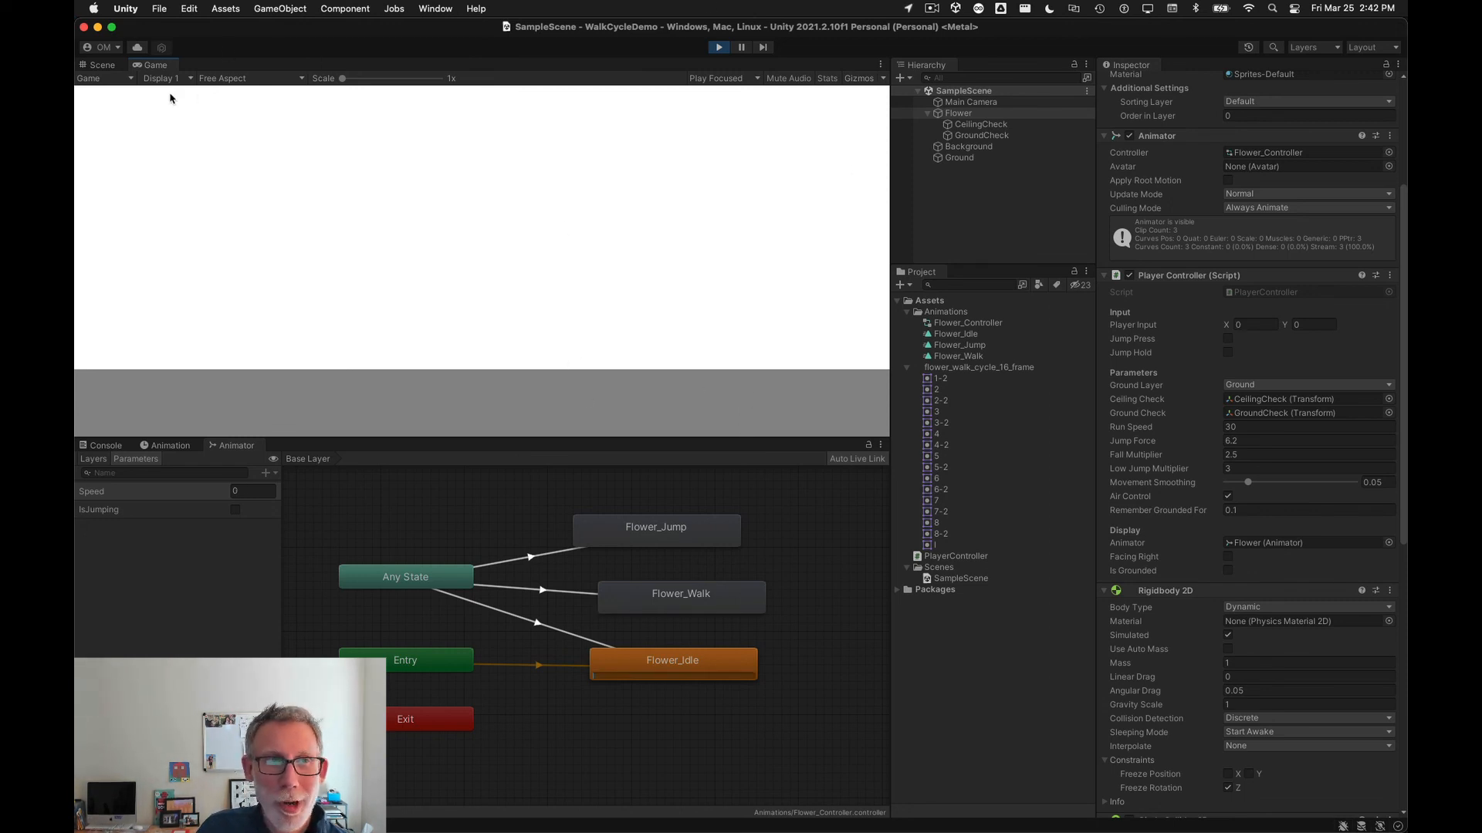
Step: Switch to the Scene view, focus on the Flower, and stop playback
click(101, 65)
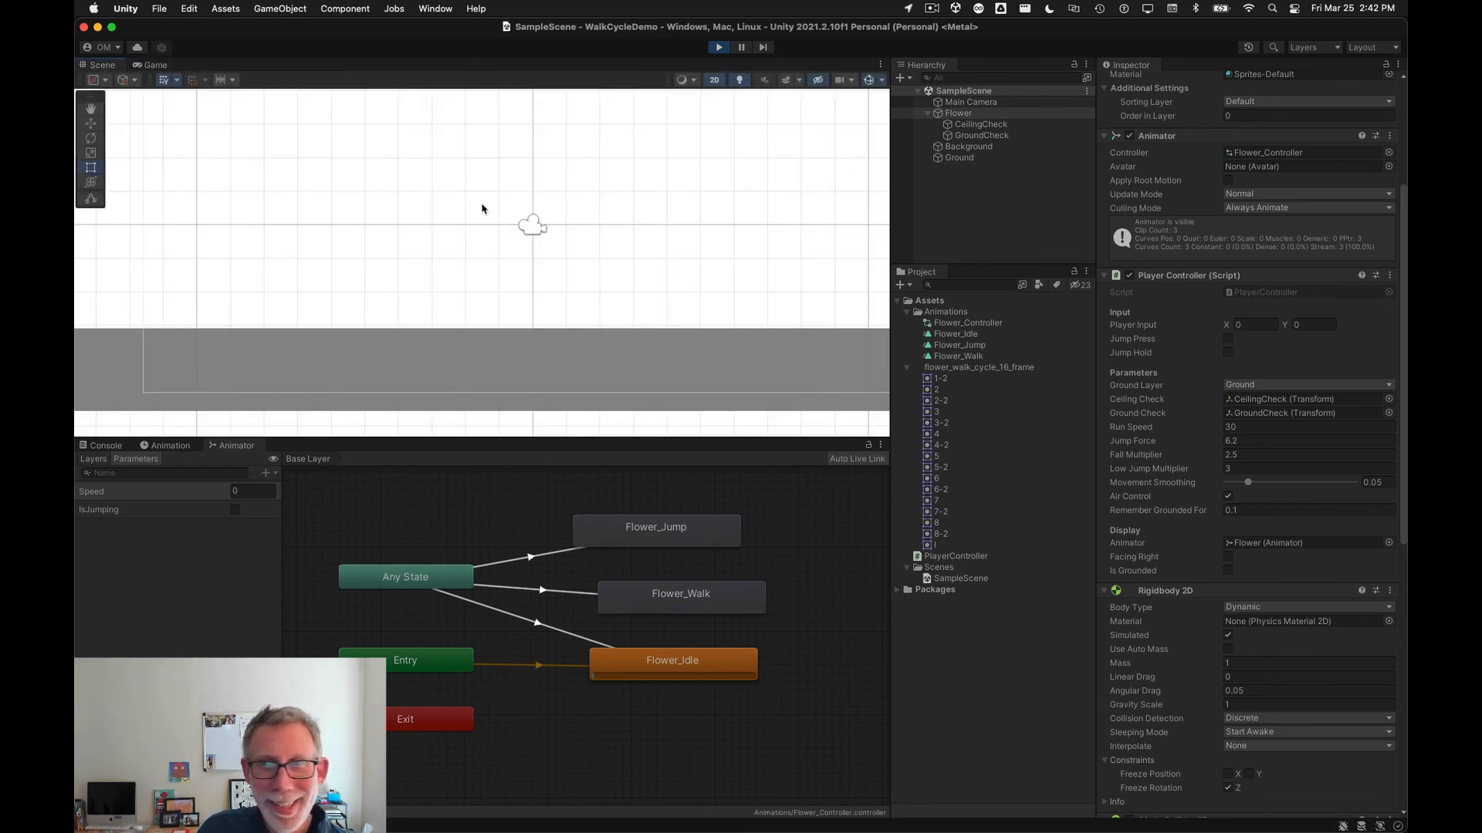
double_click(957, 113)
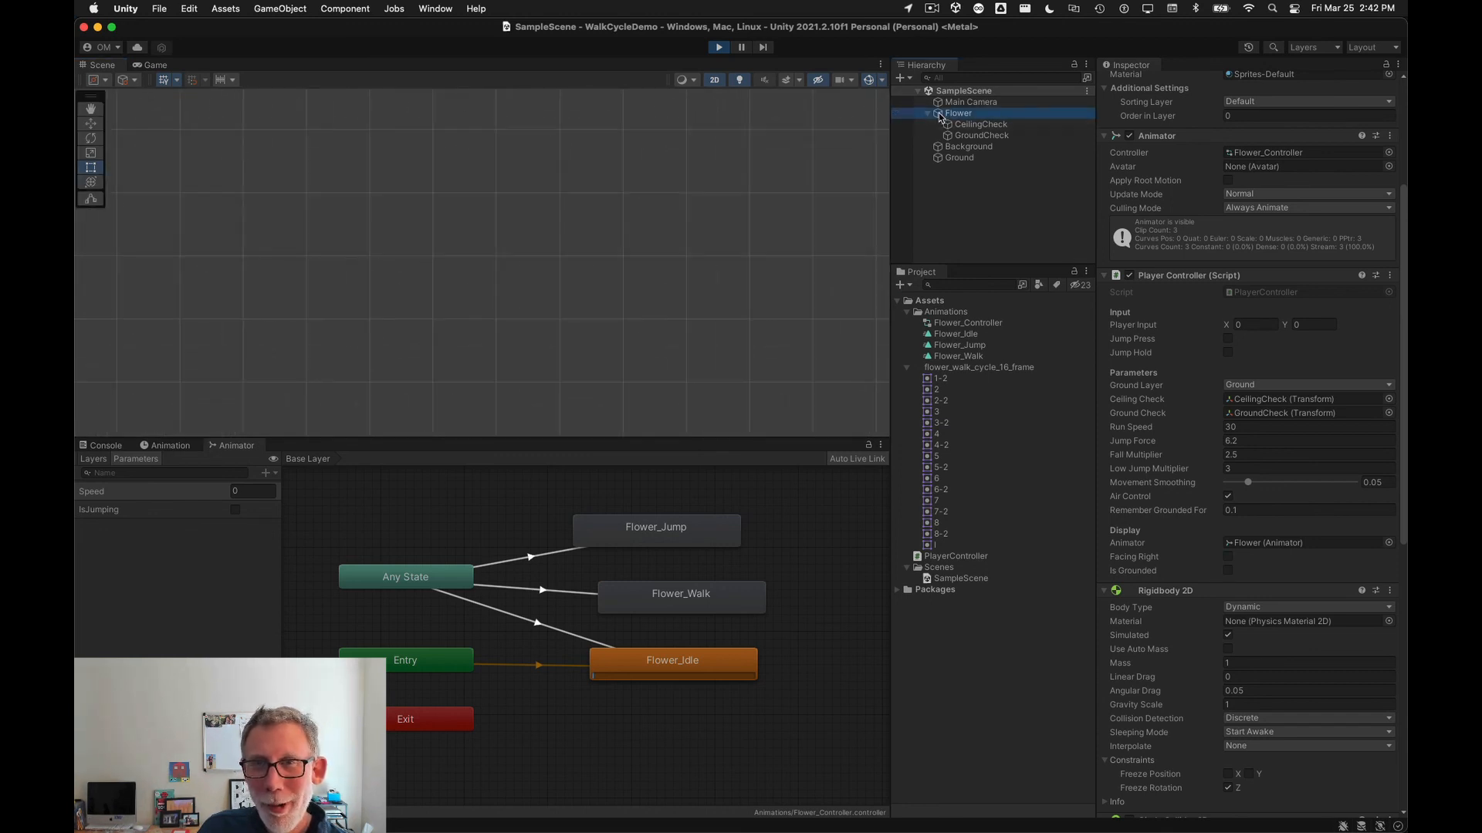
click(716, 48)
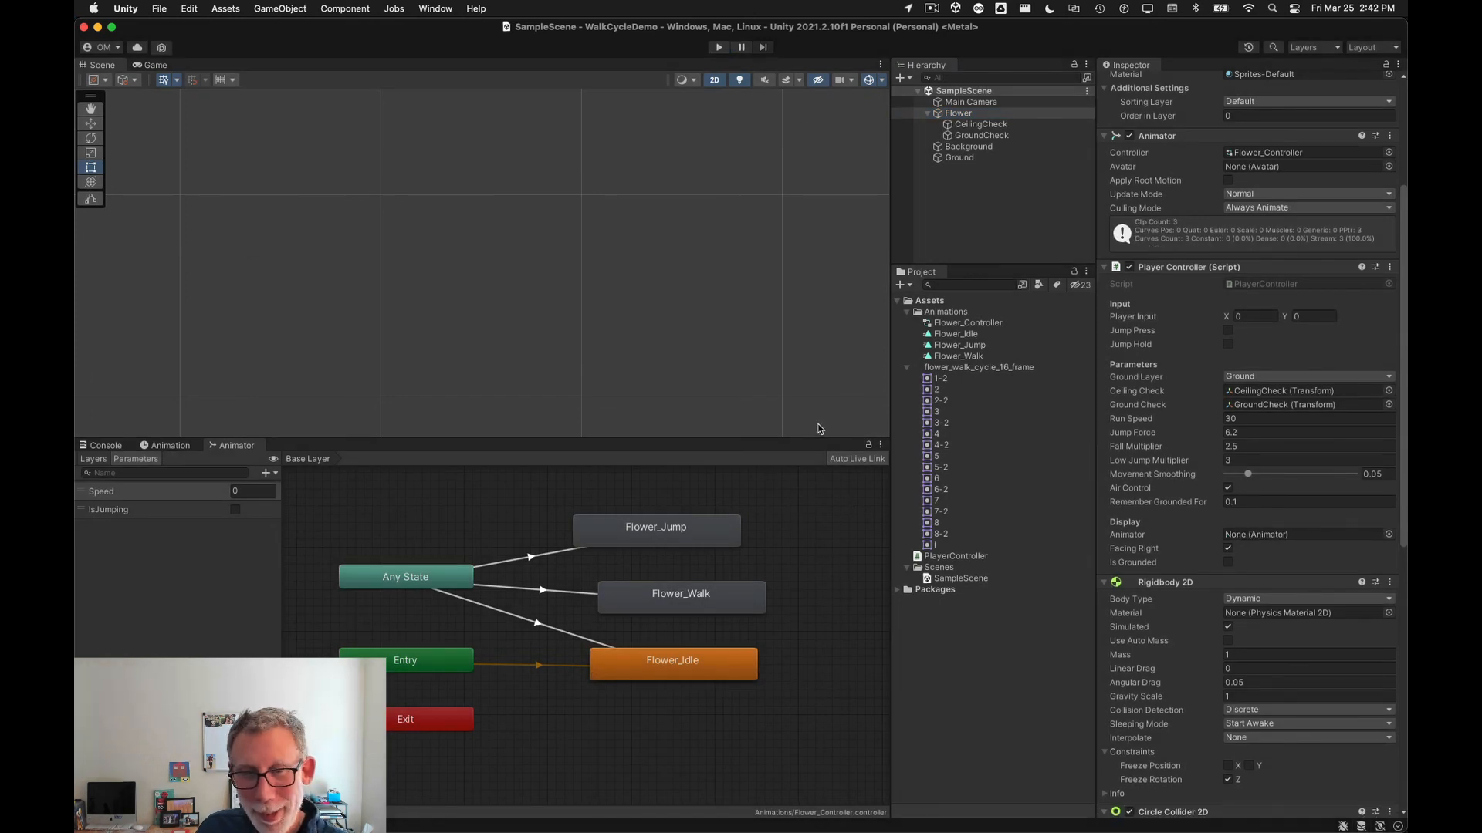
Step: Set the exit time of the Any State to Flower_Walk transition to 1
click(537, 592)
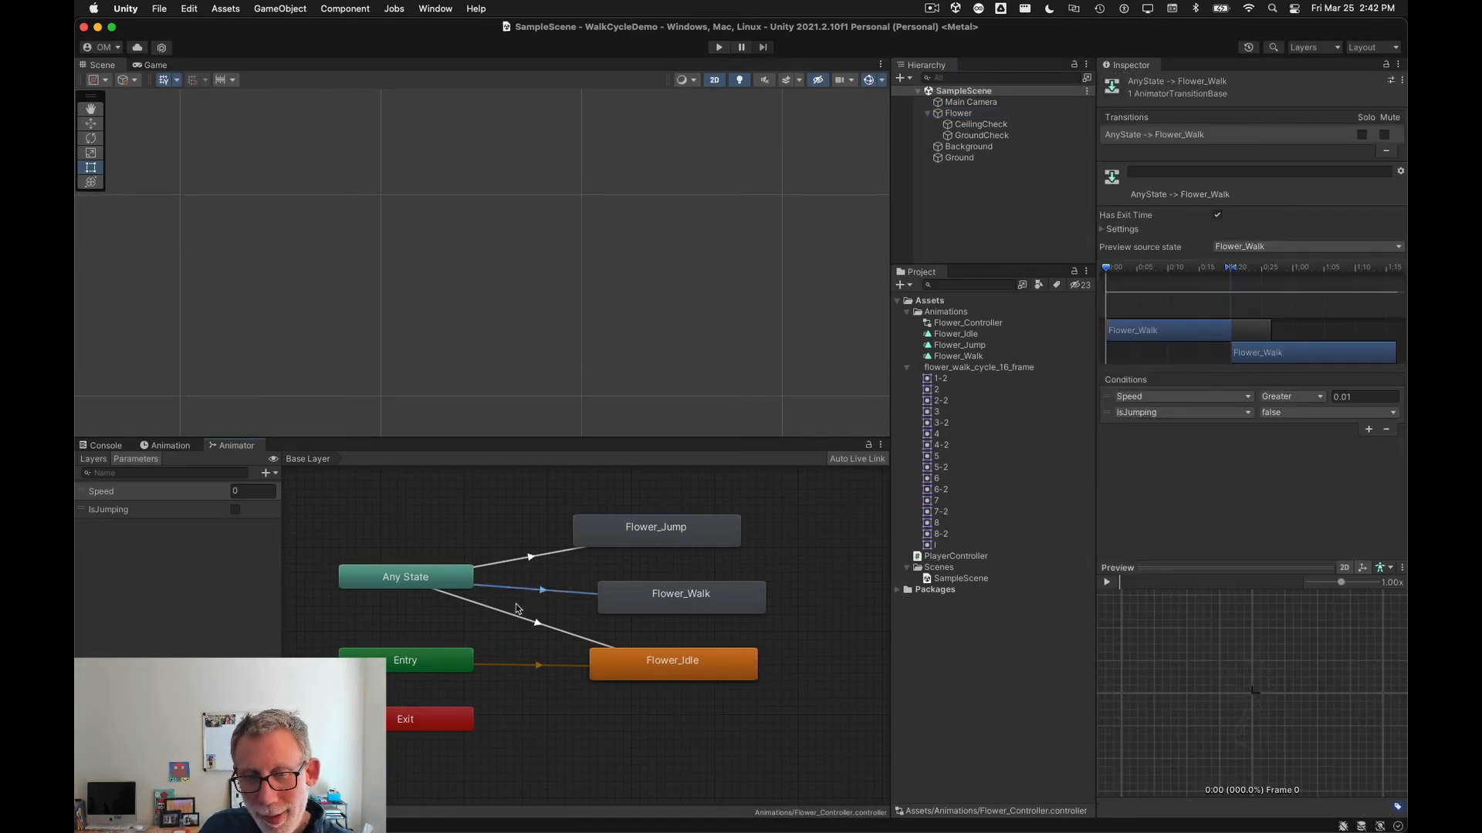
click(1102, 230)
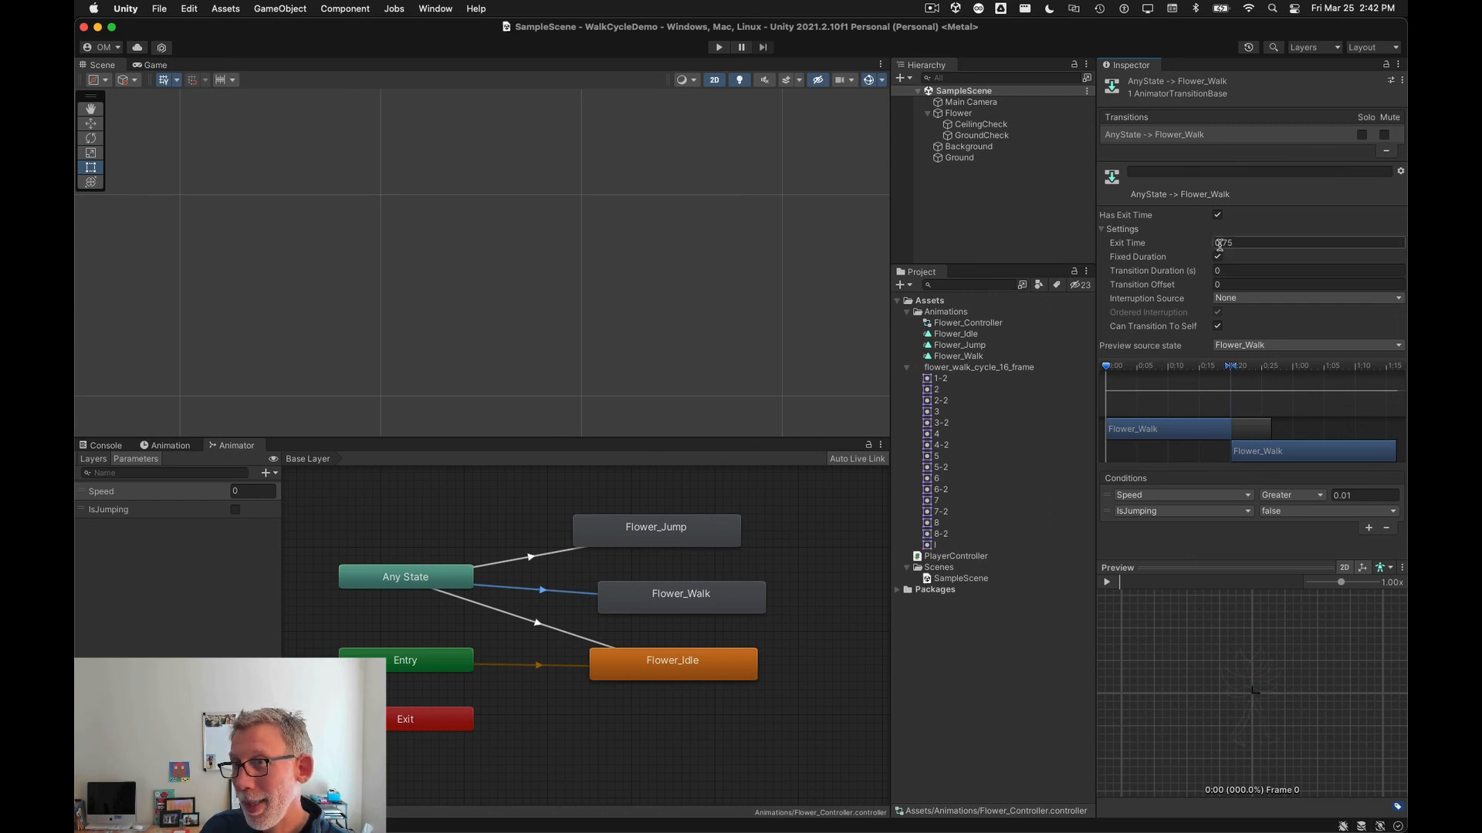
click(1242, 245)
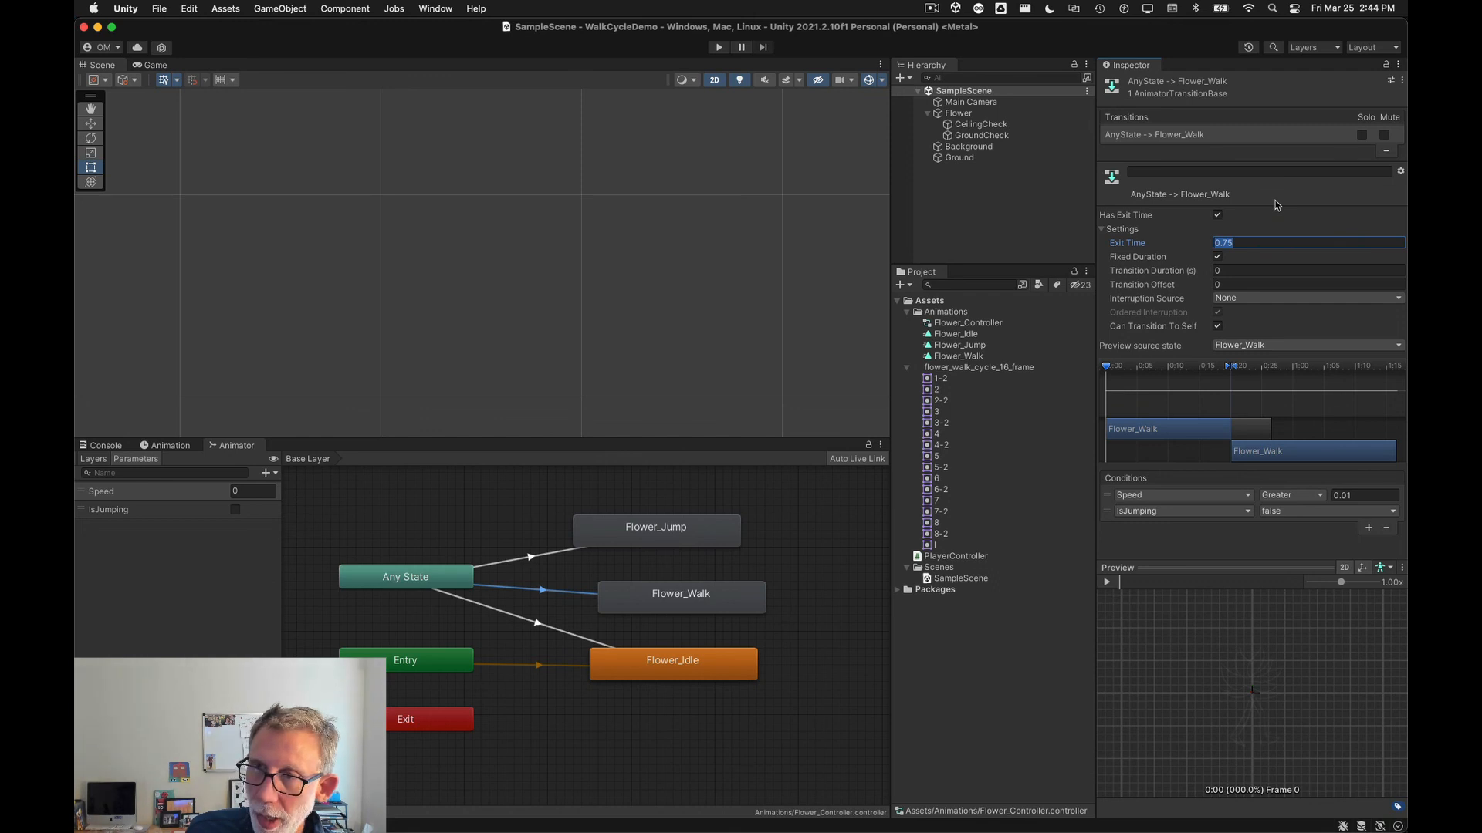
text(1)
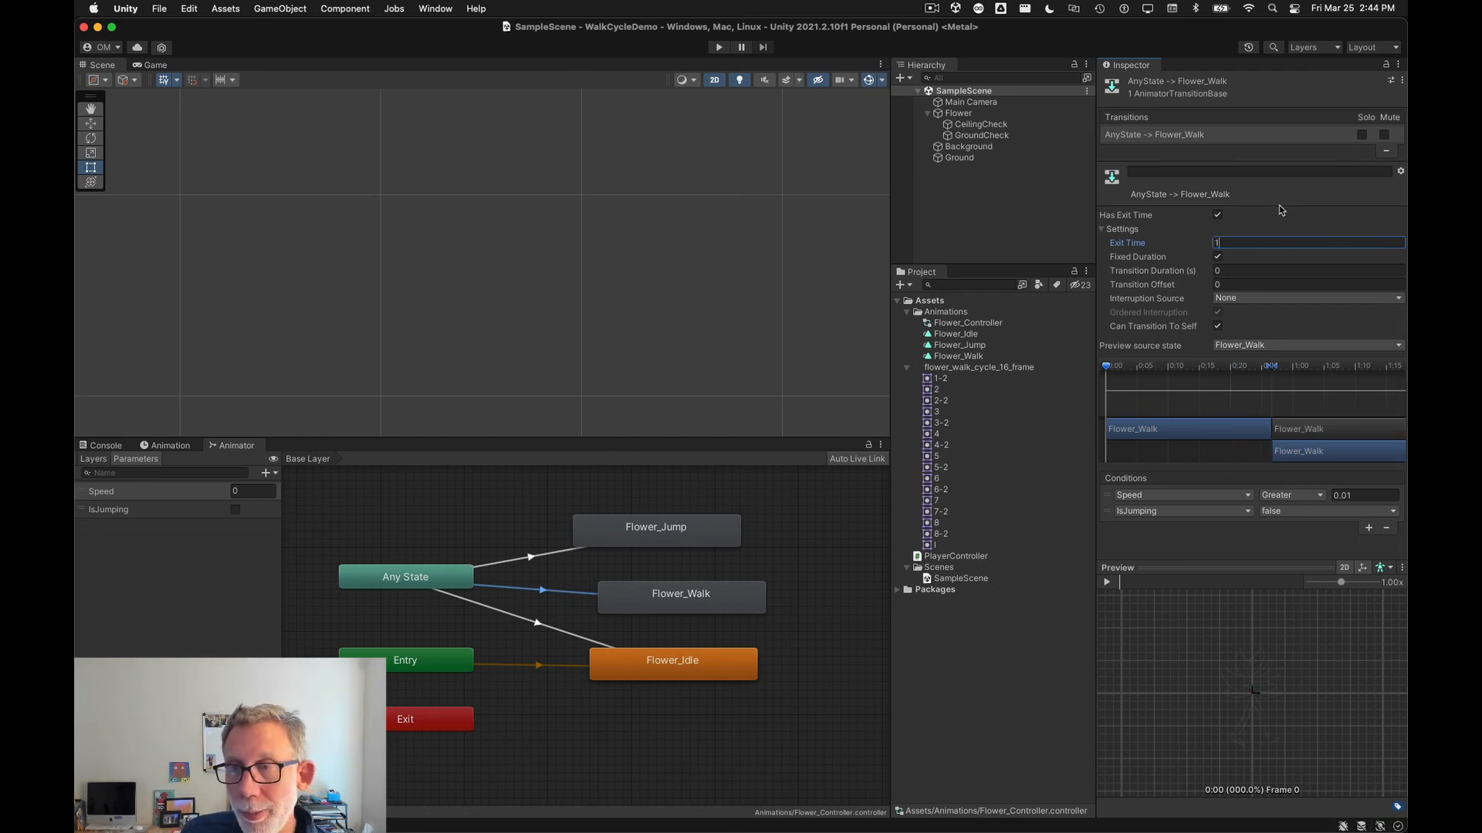
click(820, 548)
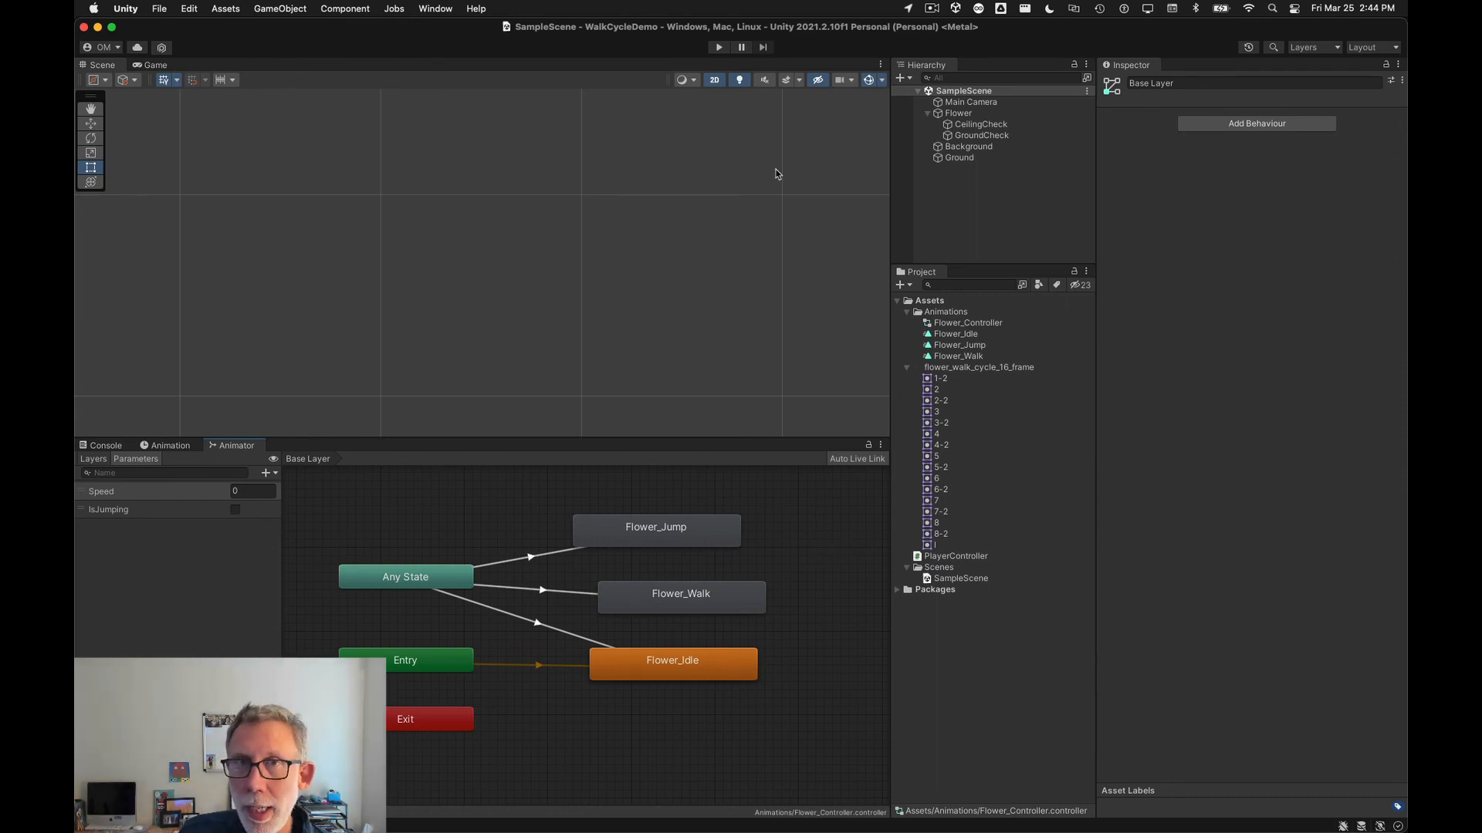
Step: Play the scene, walk the flower left and right and make it jump, then stop playback
click(718, 48)
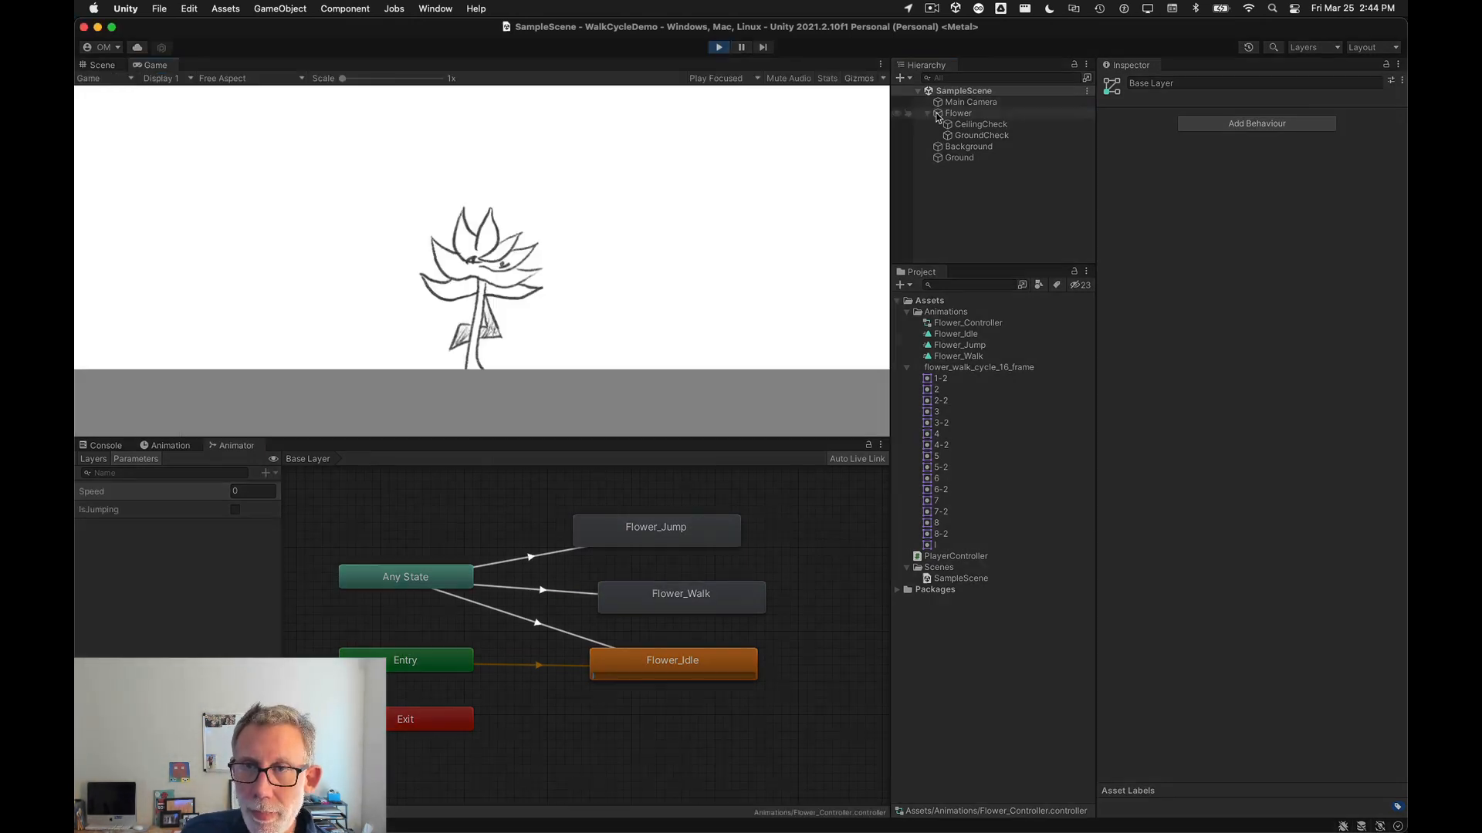
click(957, 114)
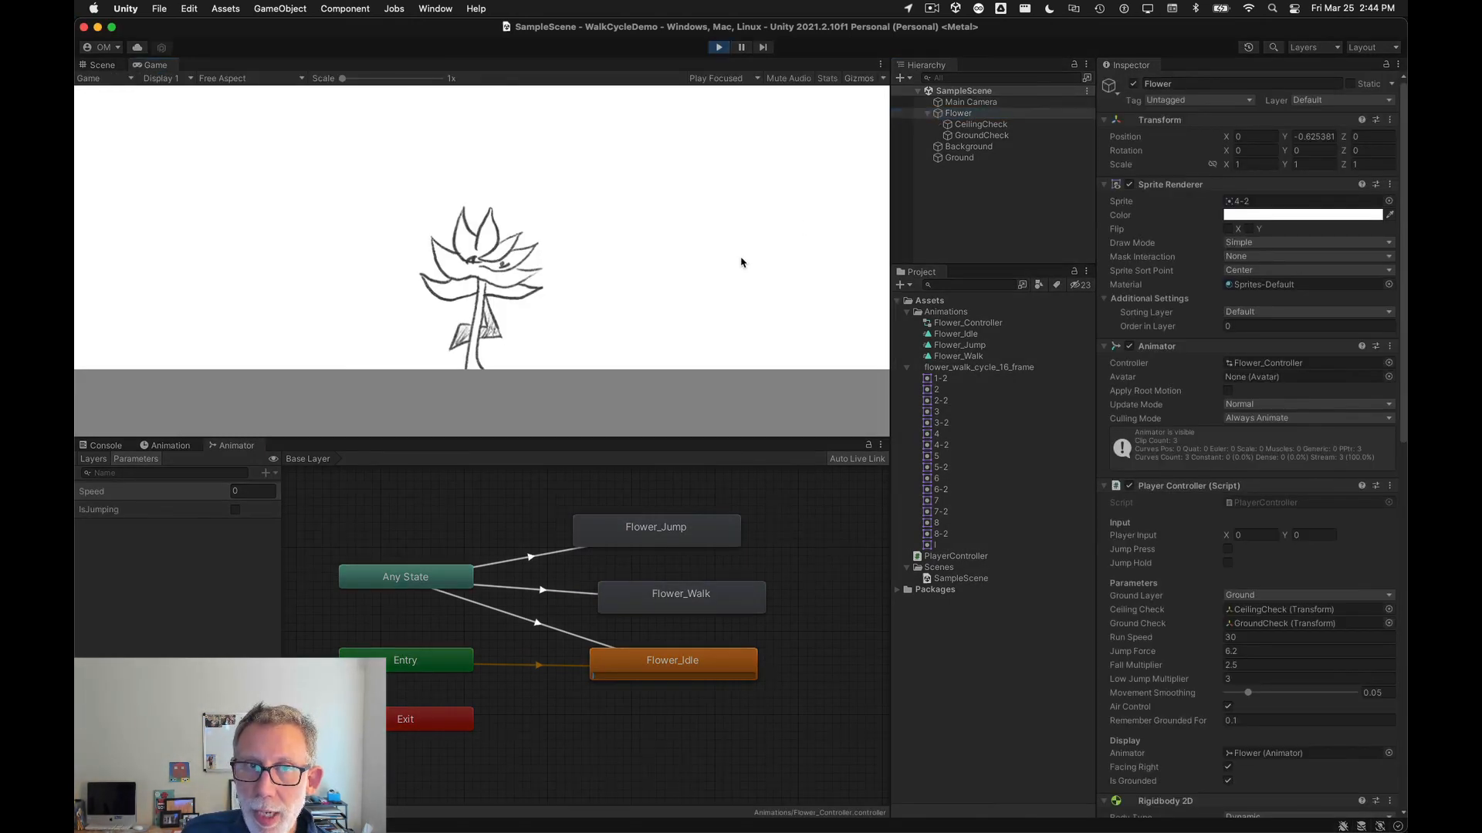
key(Right)
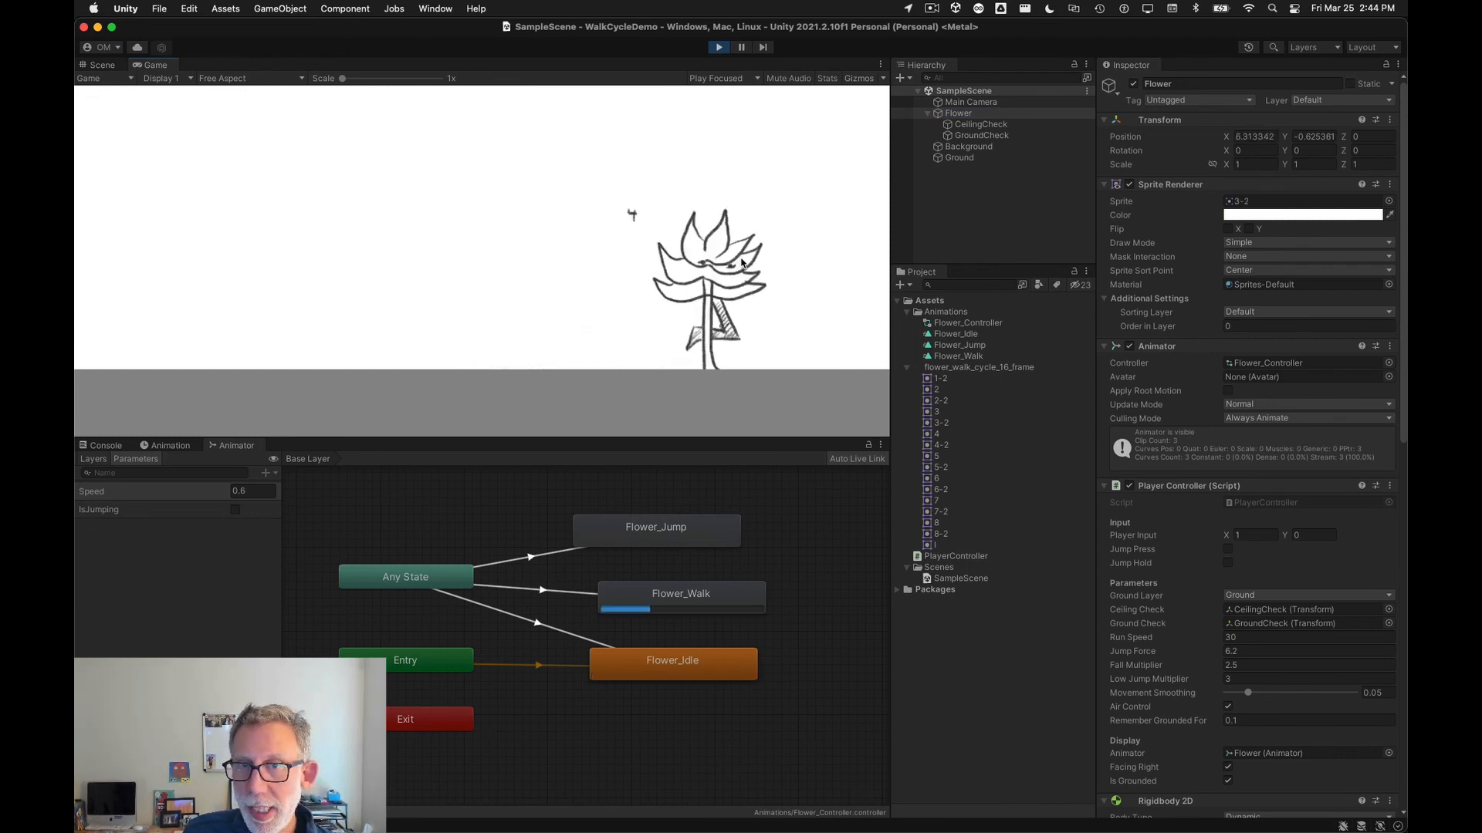
key(Left)
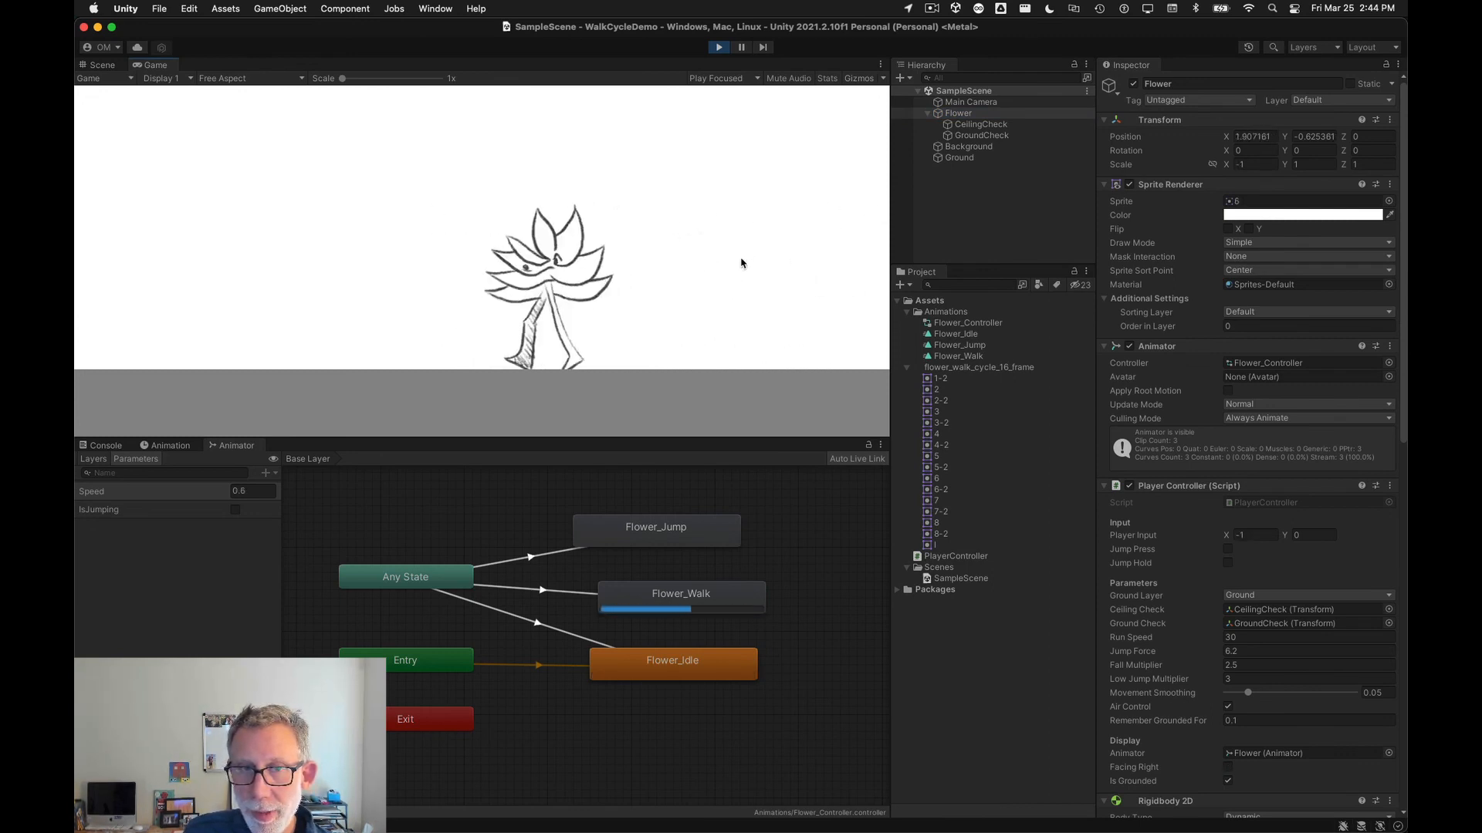
key(Right)
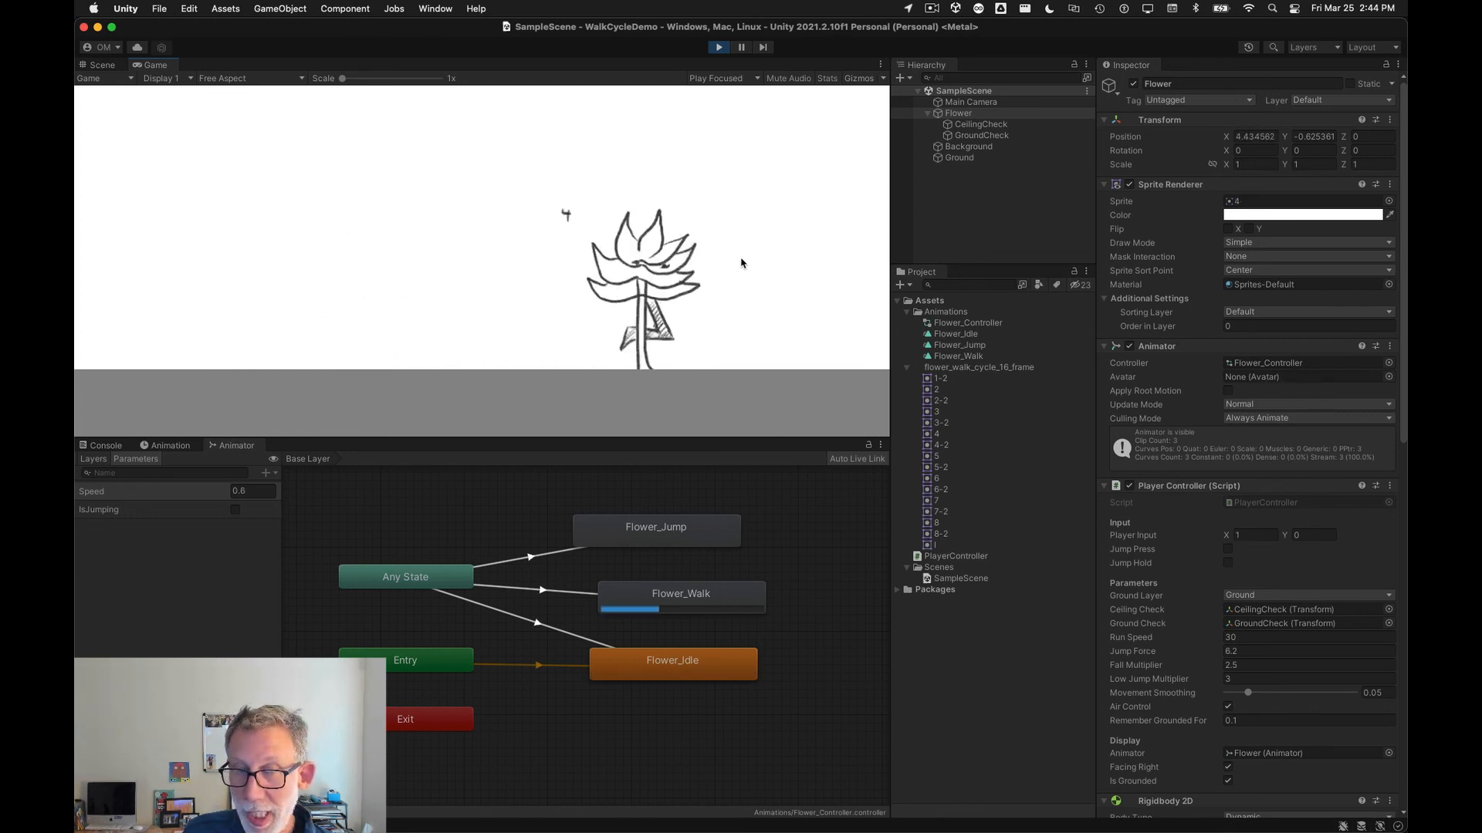
key(Left)
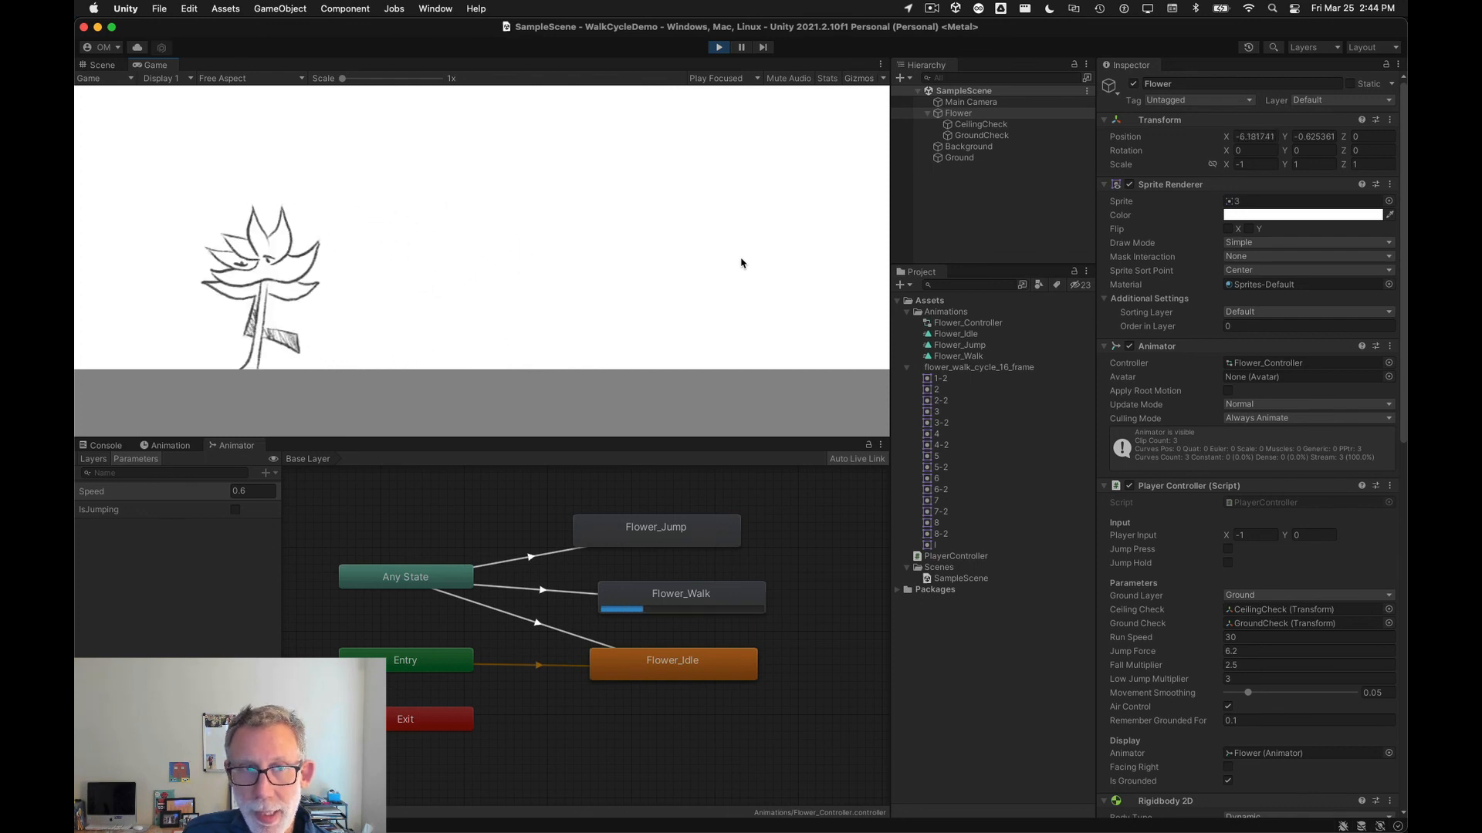
key(Right)
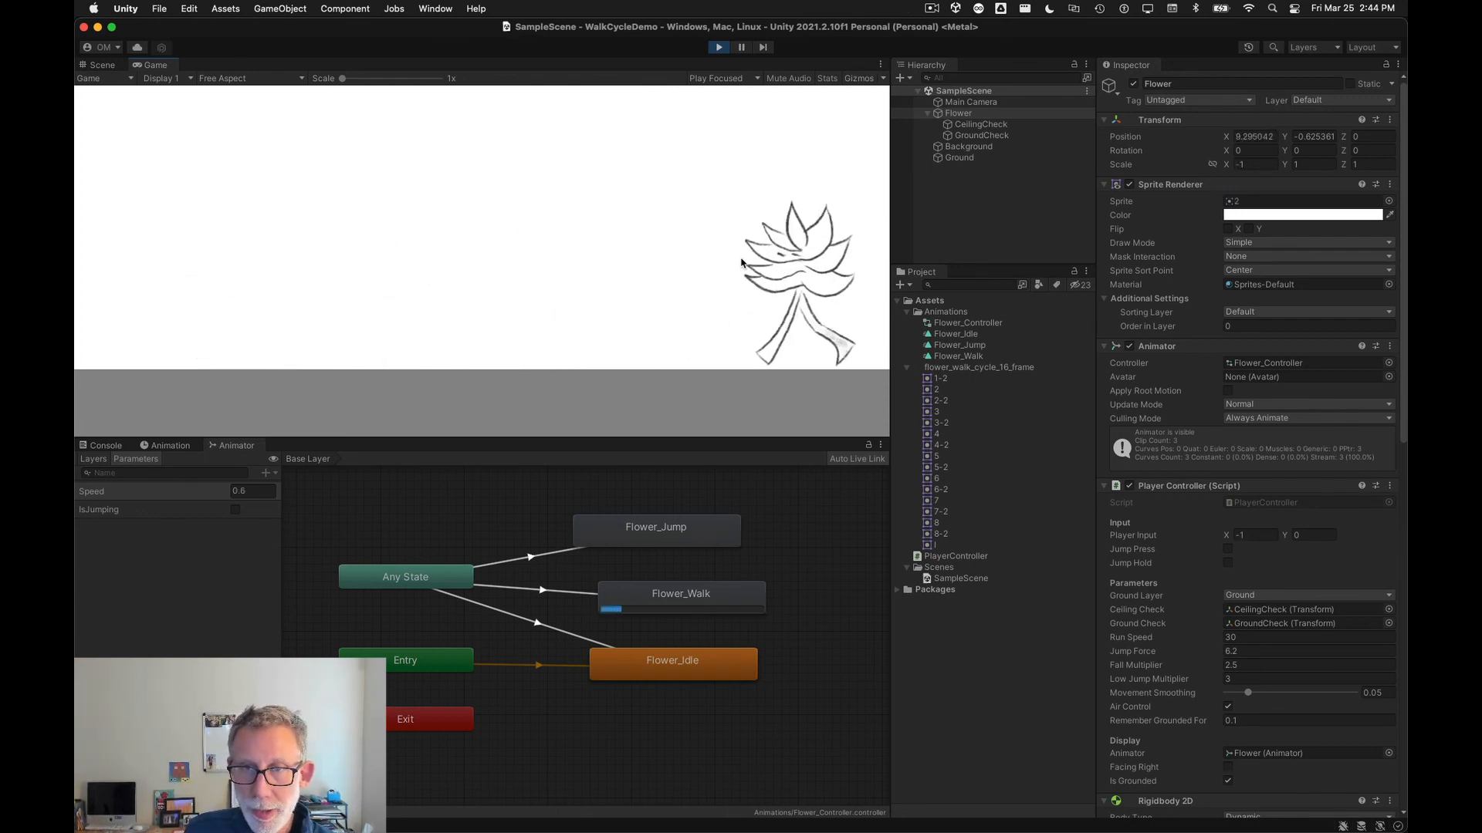
key(Left)
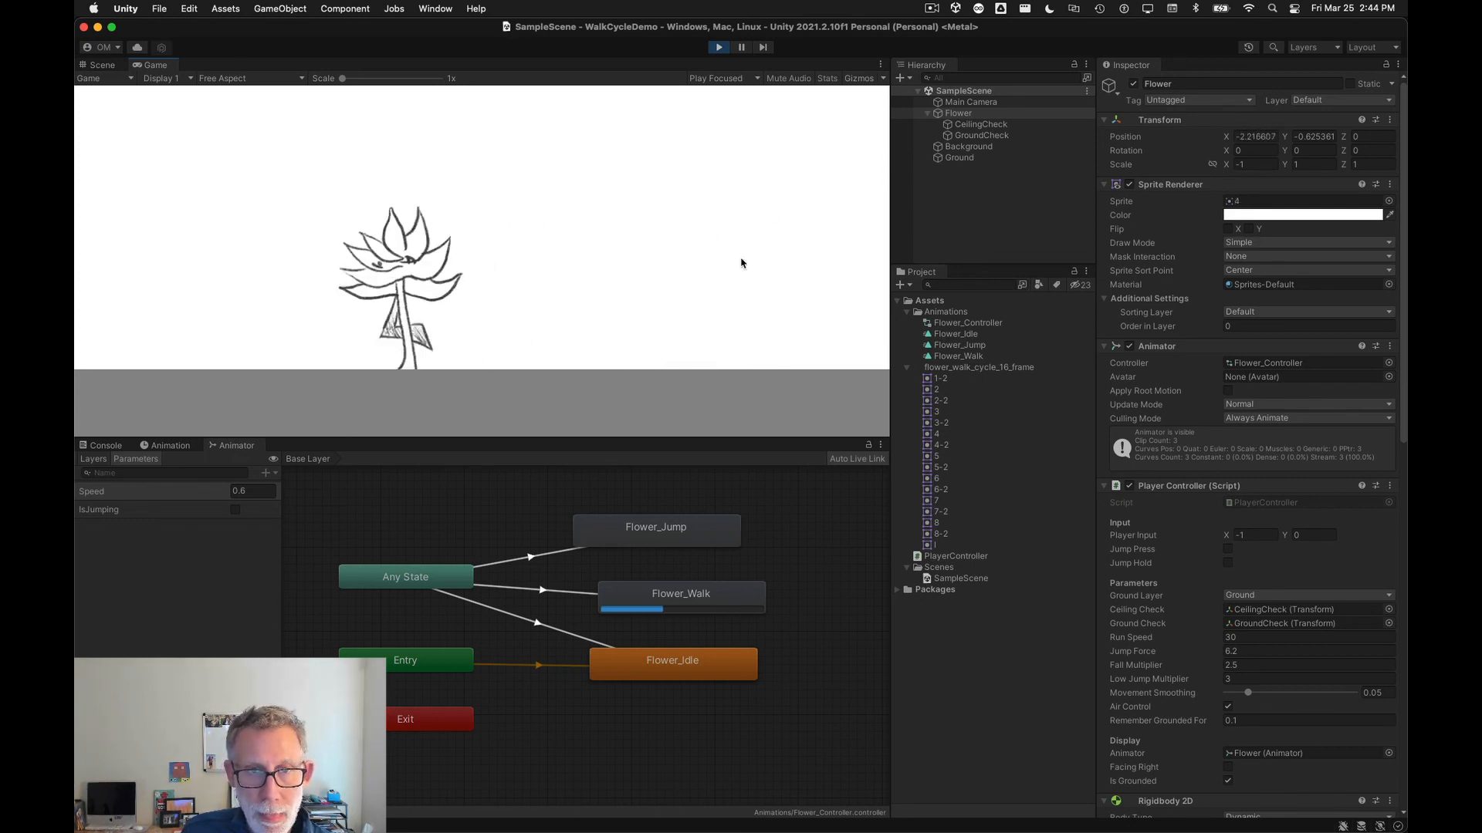
key(space)
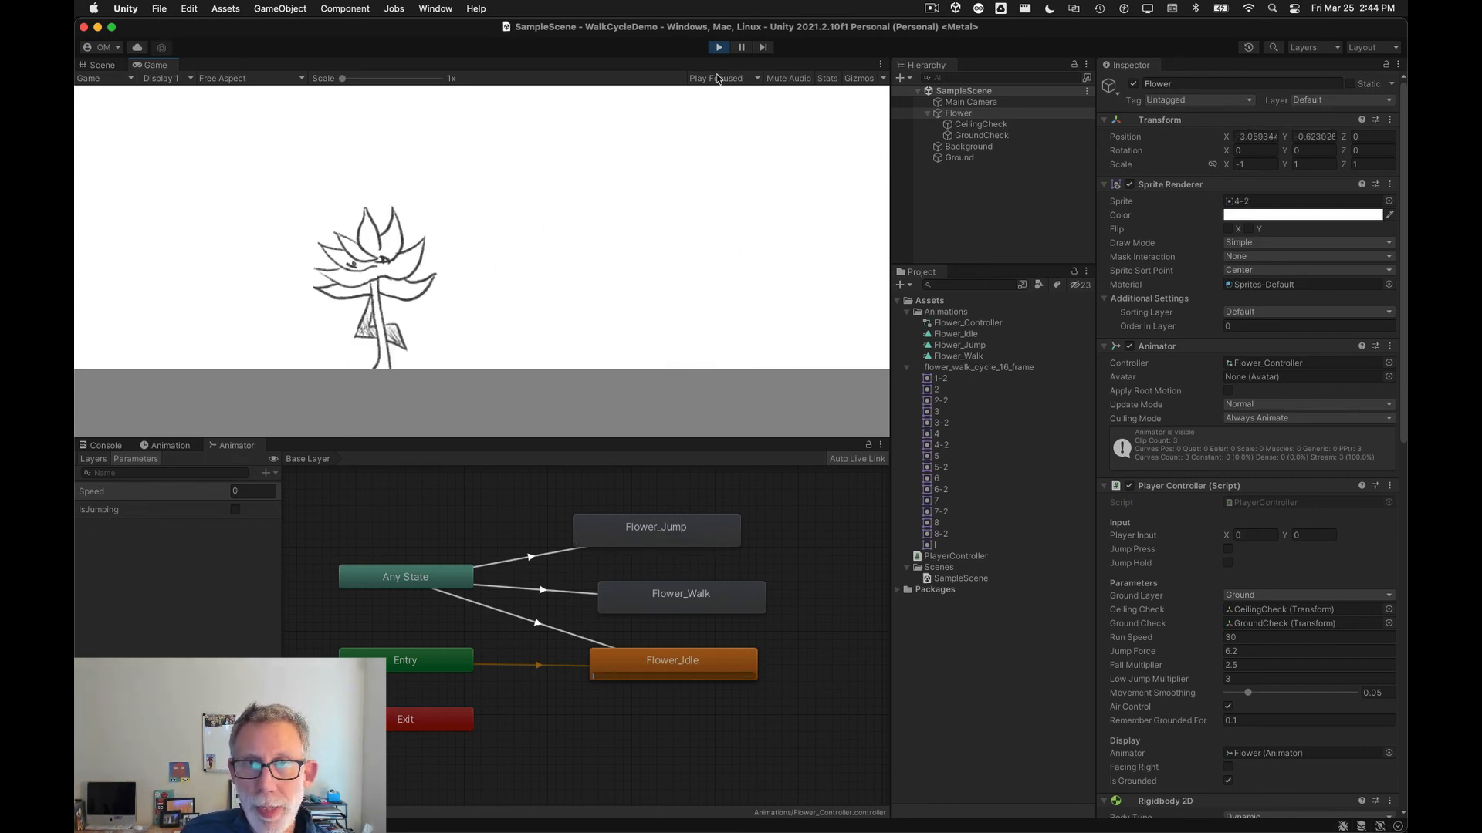
click(718, 47)
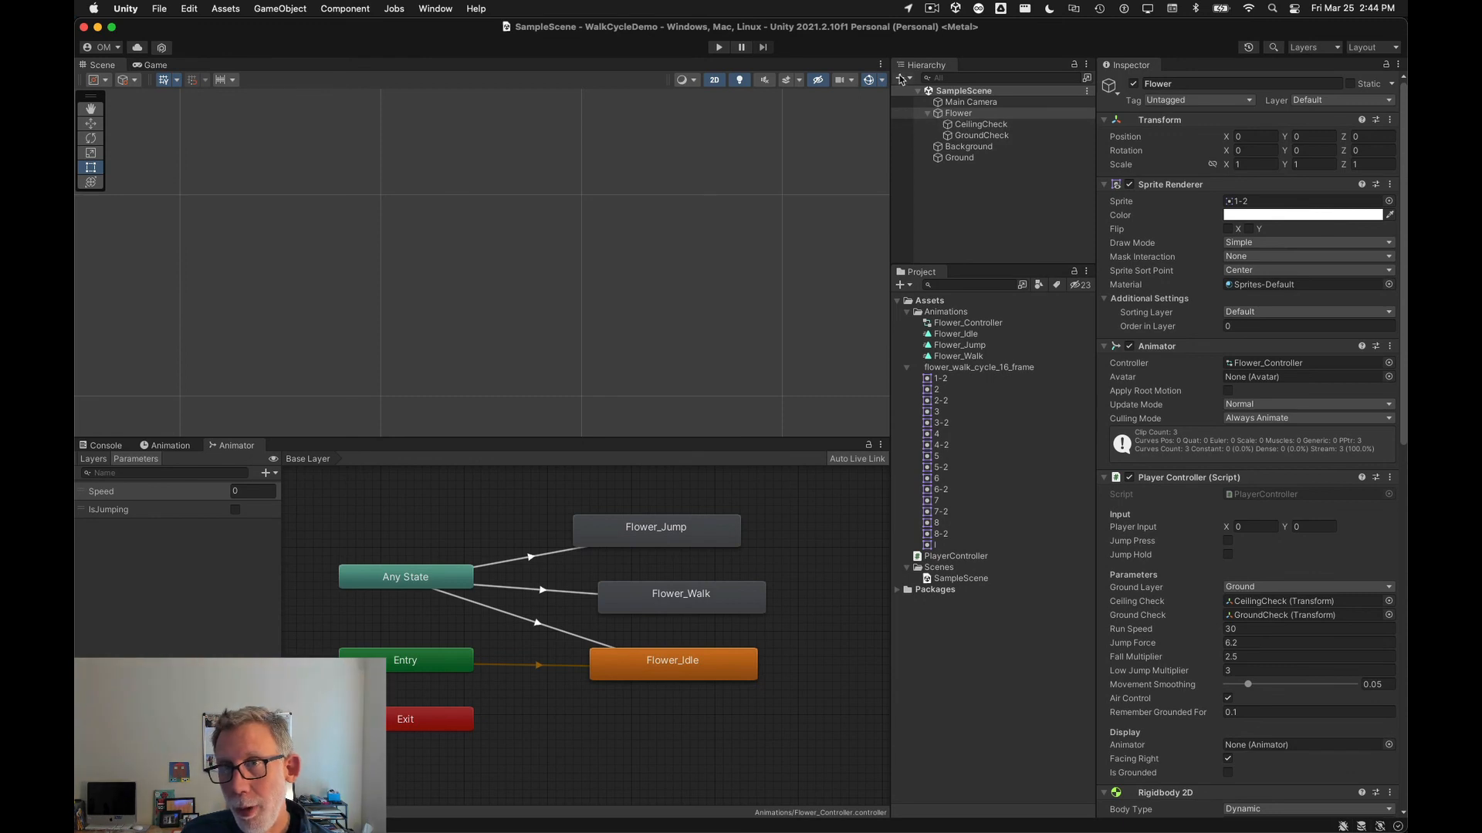
Step: Duplicate the Ground object and rename the copy Platform
click(903, 78)
click(957, 158)
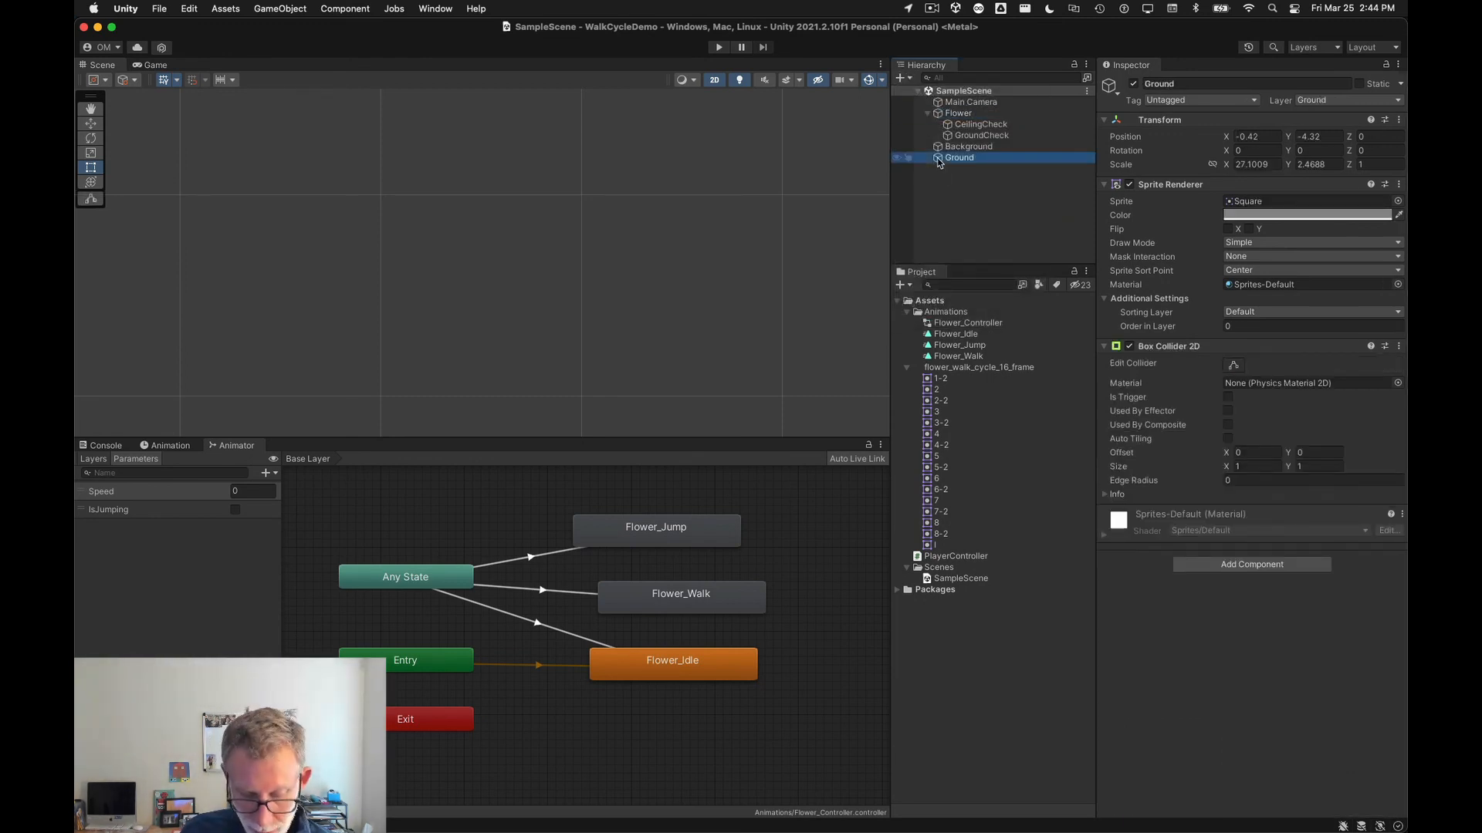
key(super+d)
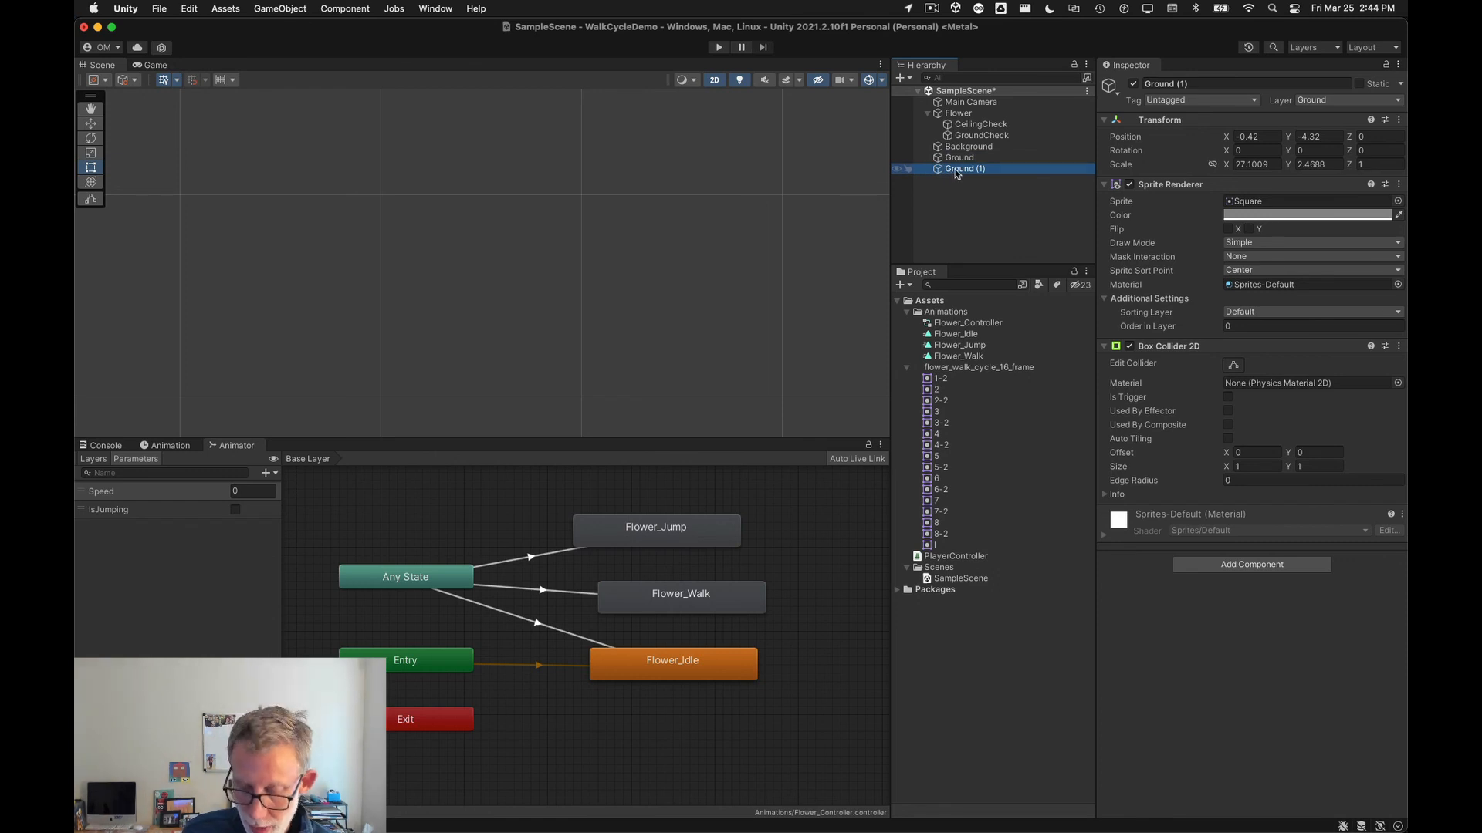
key(r)
click(955, 169)
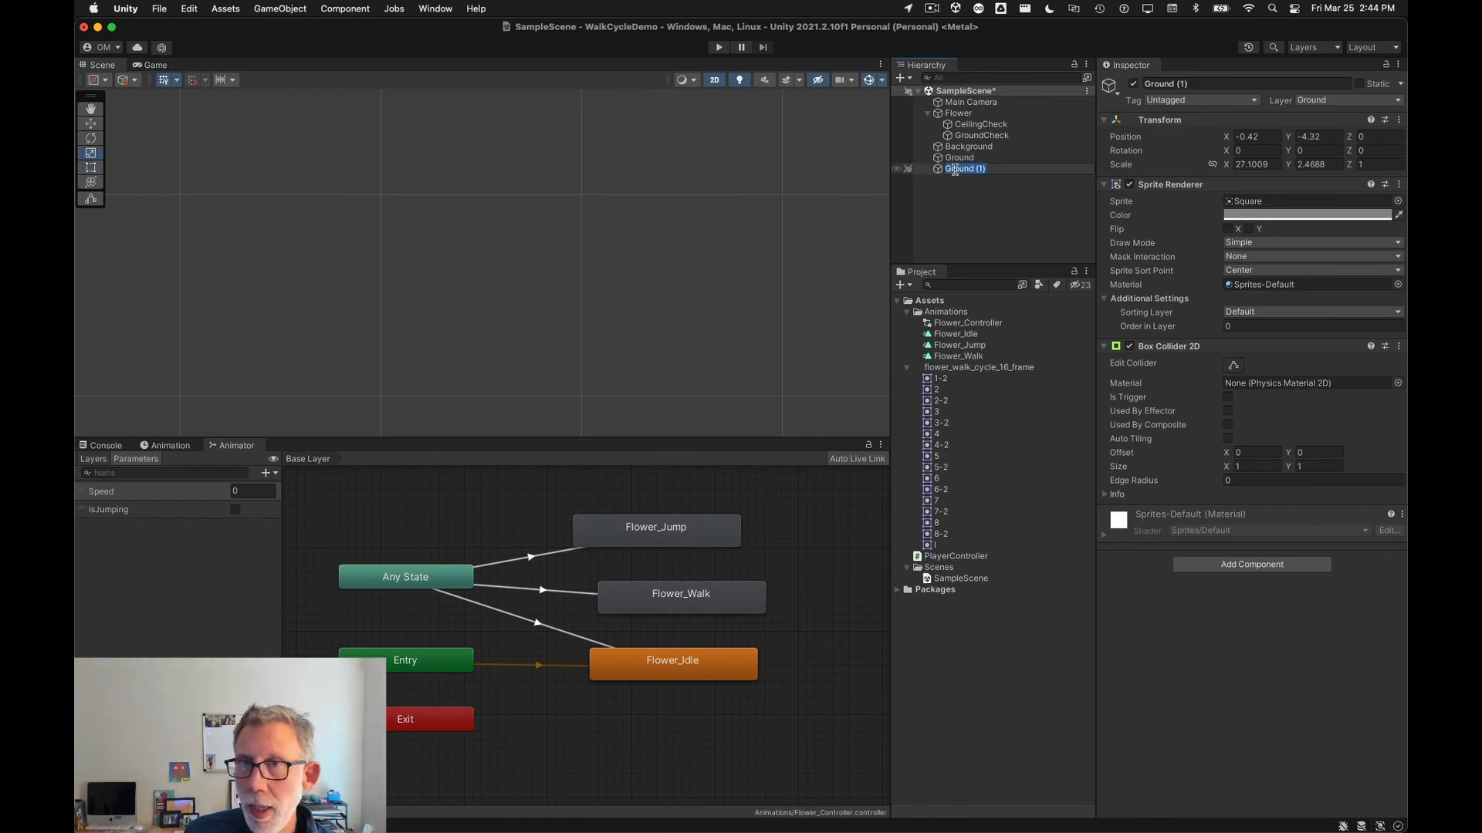
text(Pl)
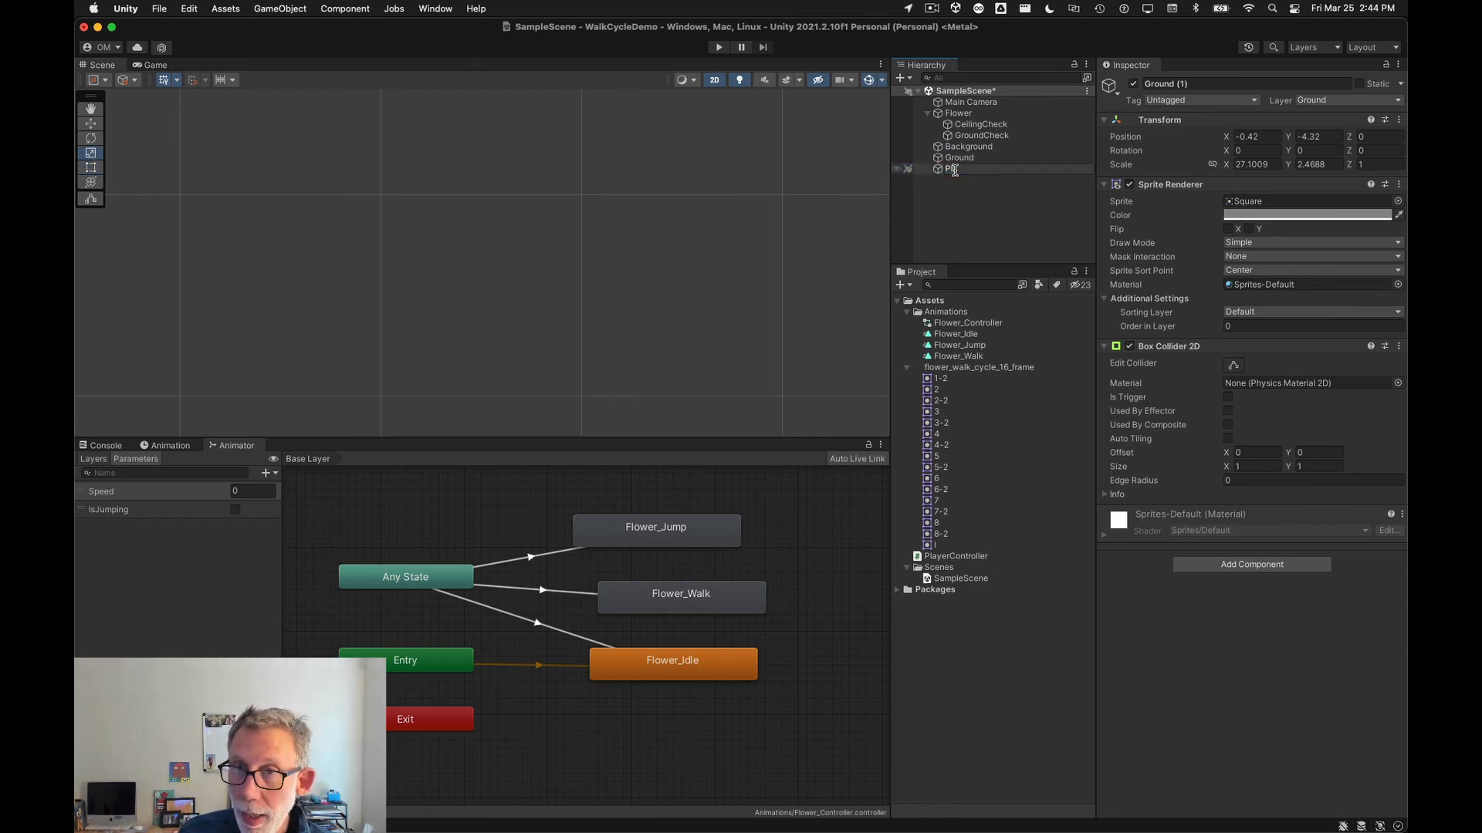
text(atform)
key(Return)
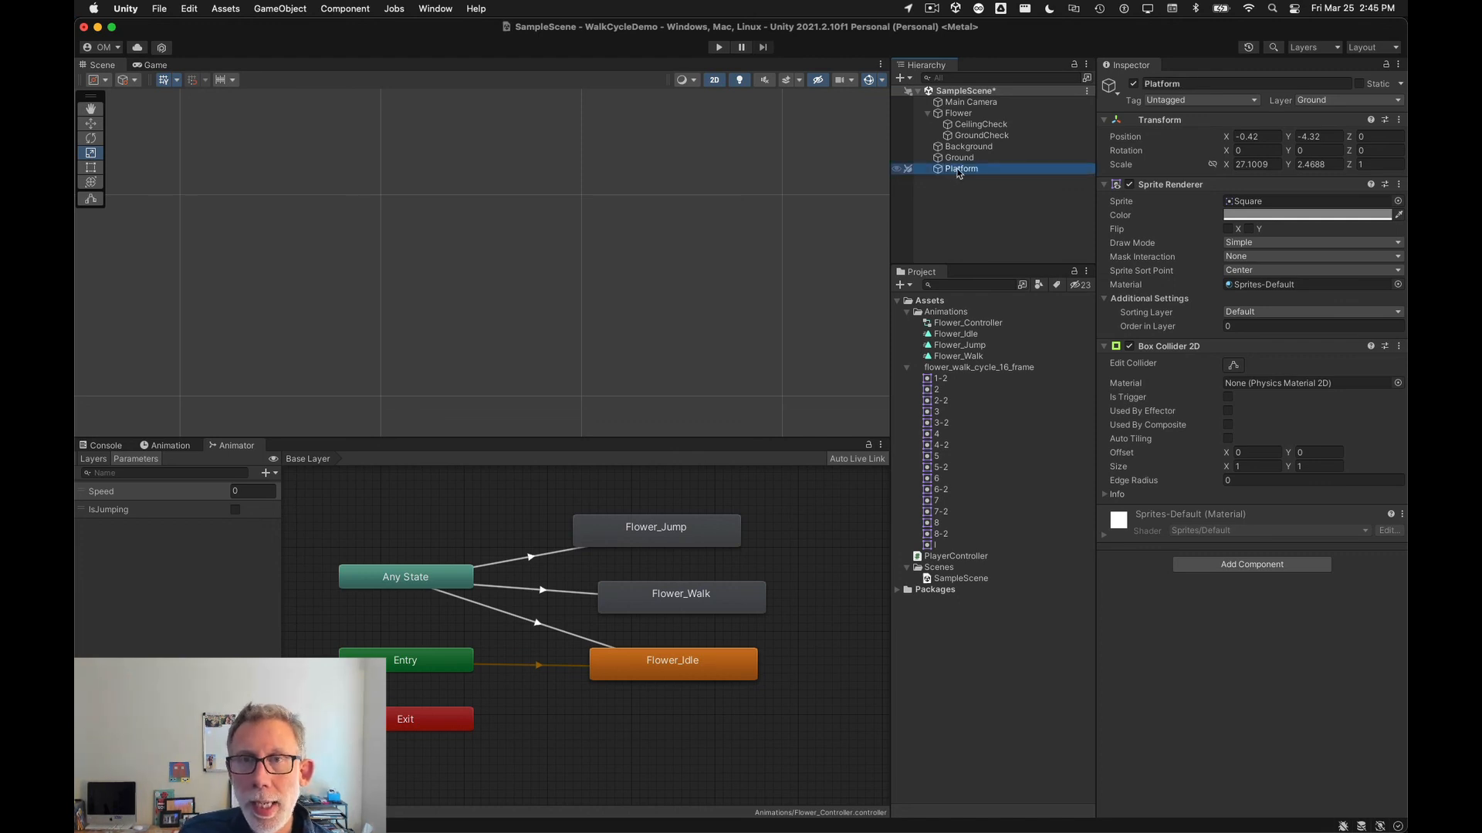
Step: Move and resize the Ground object into a smaller raised platform about 6.7 by 0.8 units to the flower's right
click(960, 157)
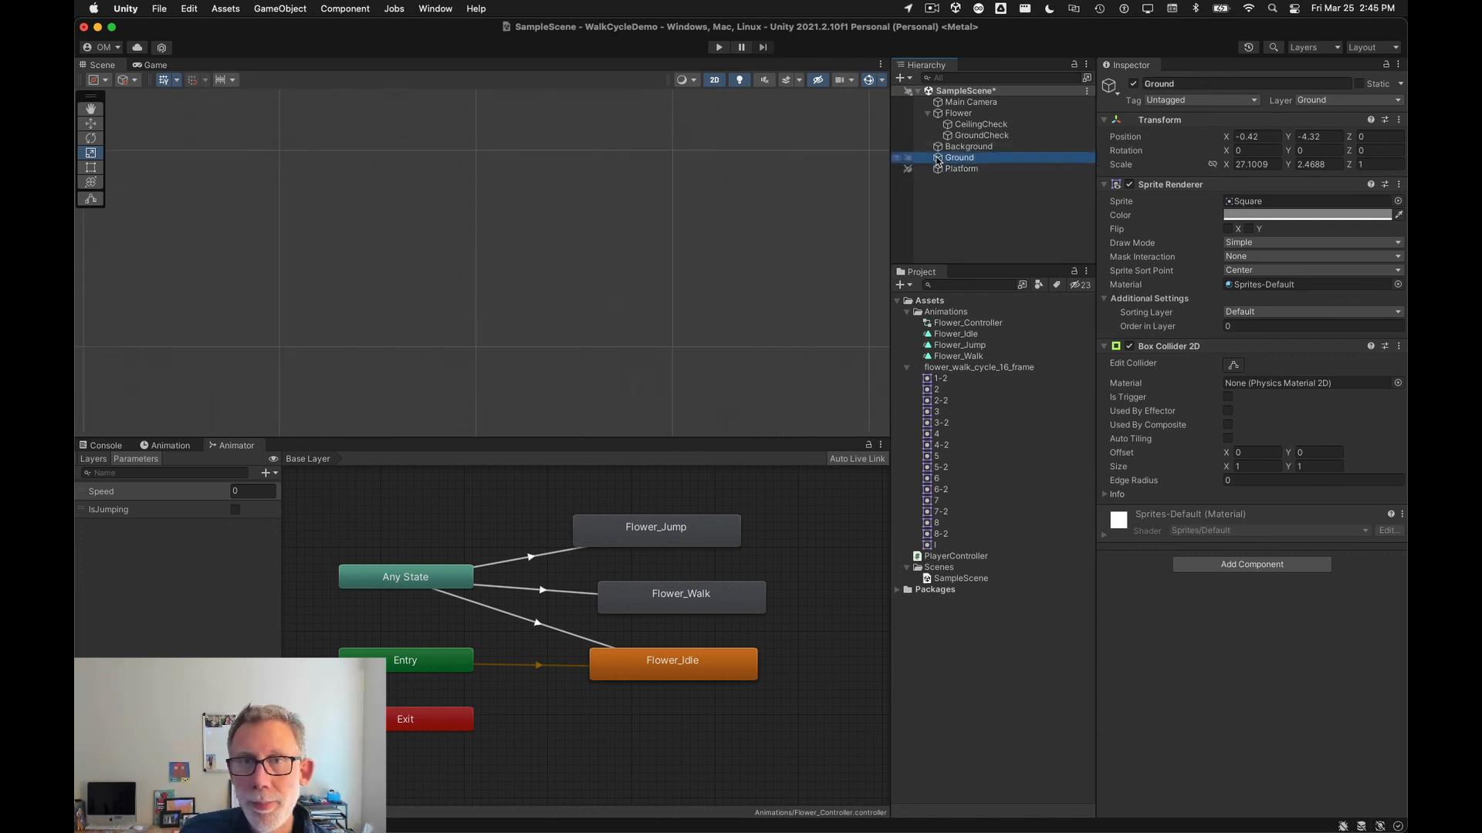
key(f)
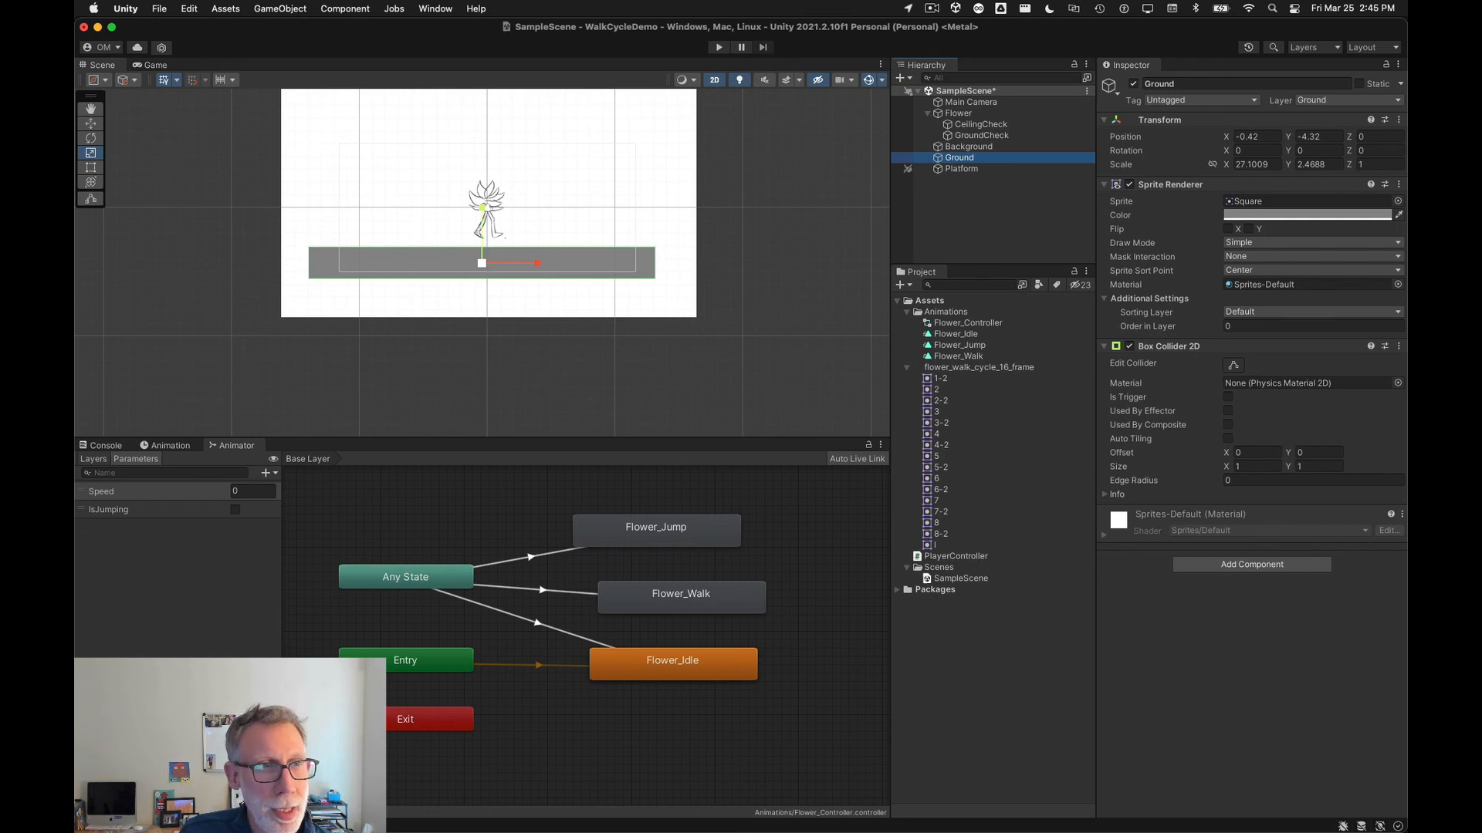
click(90, 124)
drag(477, 256, 497, 223)
click(90, 167)
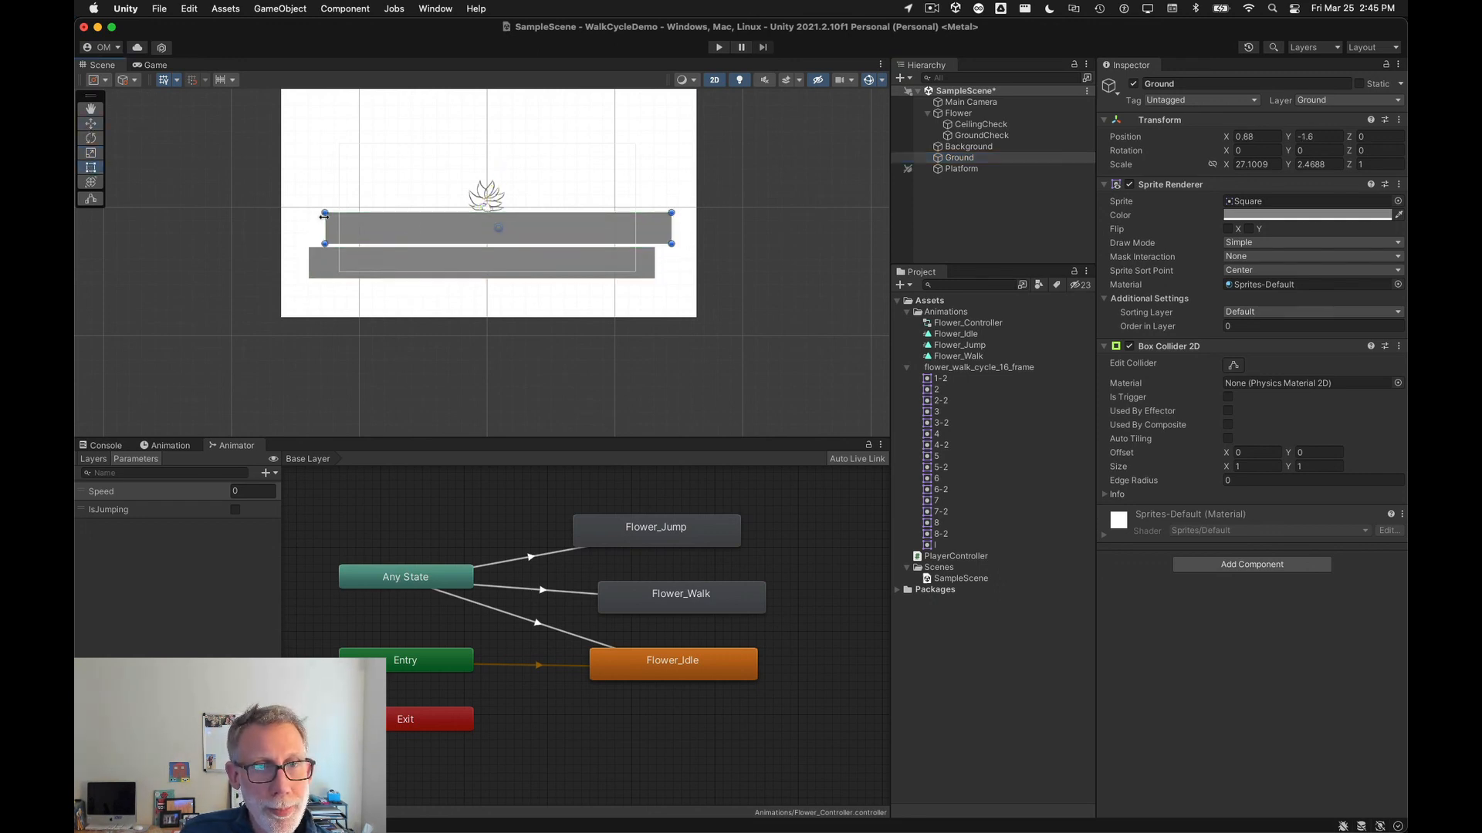
drag(324, 213, 535, 238)
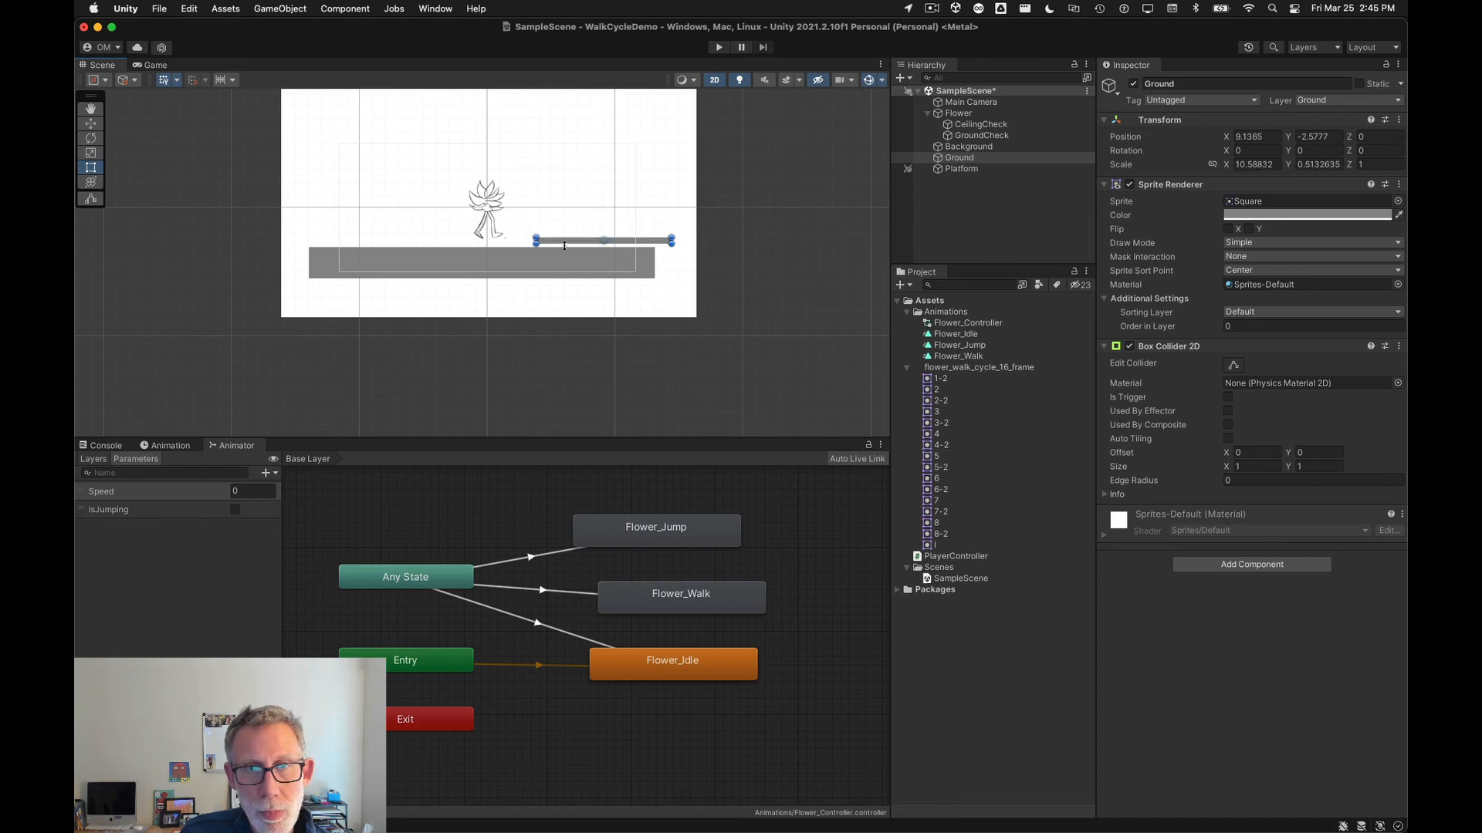
drag(674, 237, 523, 251)
scroll(559, 226, up, 5)
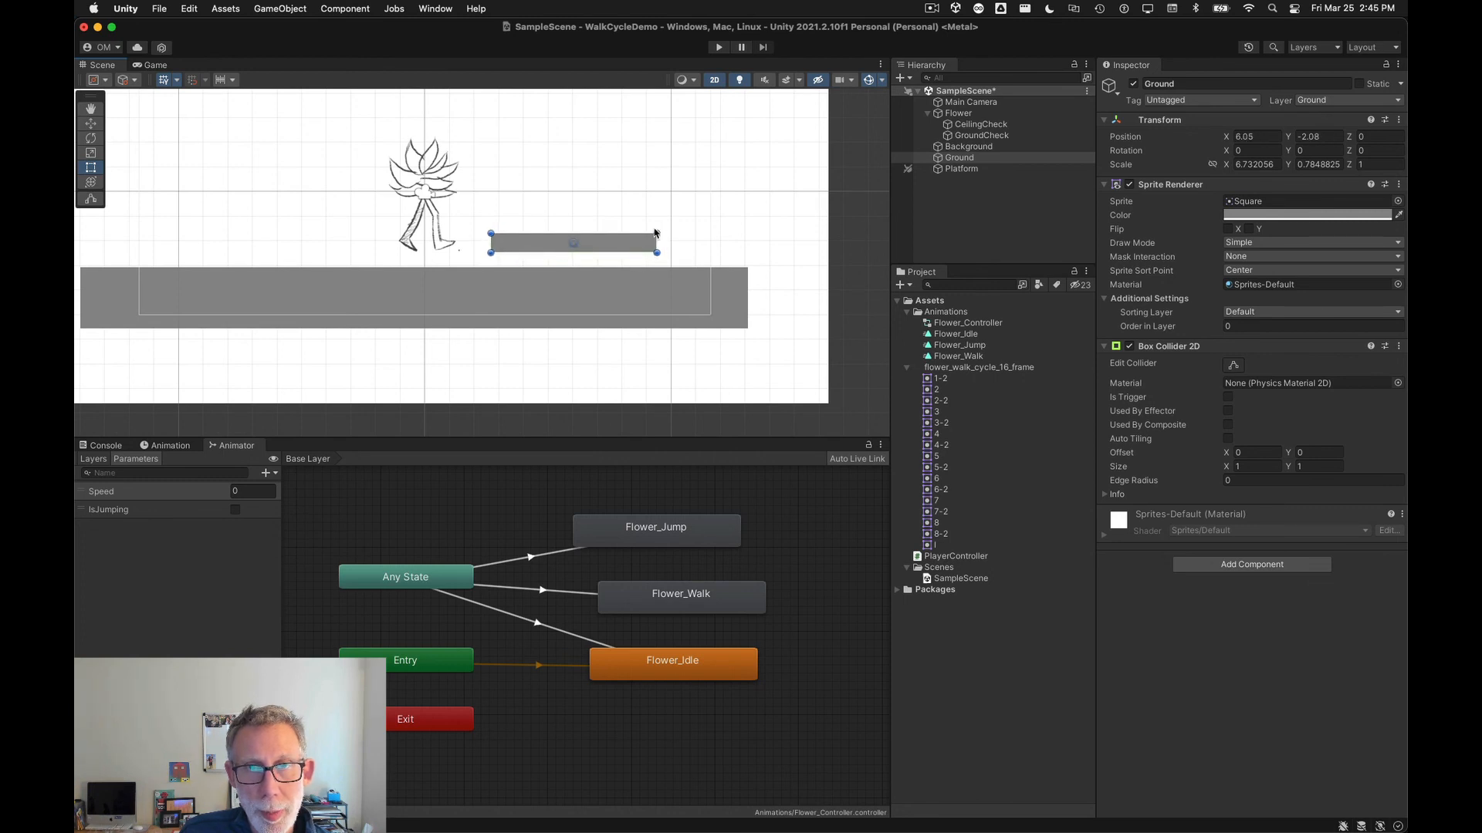
drag(655, 232, 661, 240)
click(768, 244)
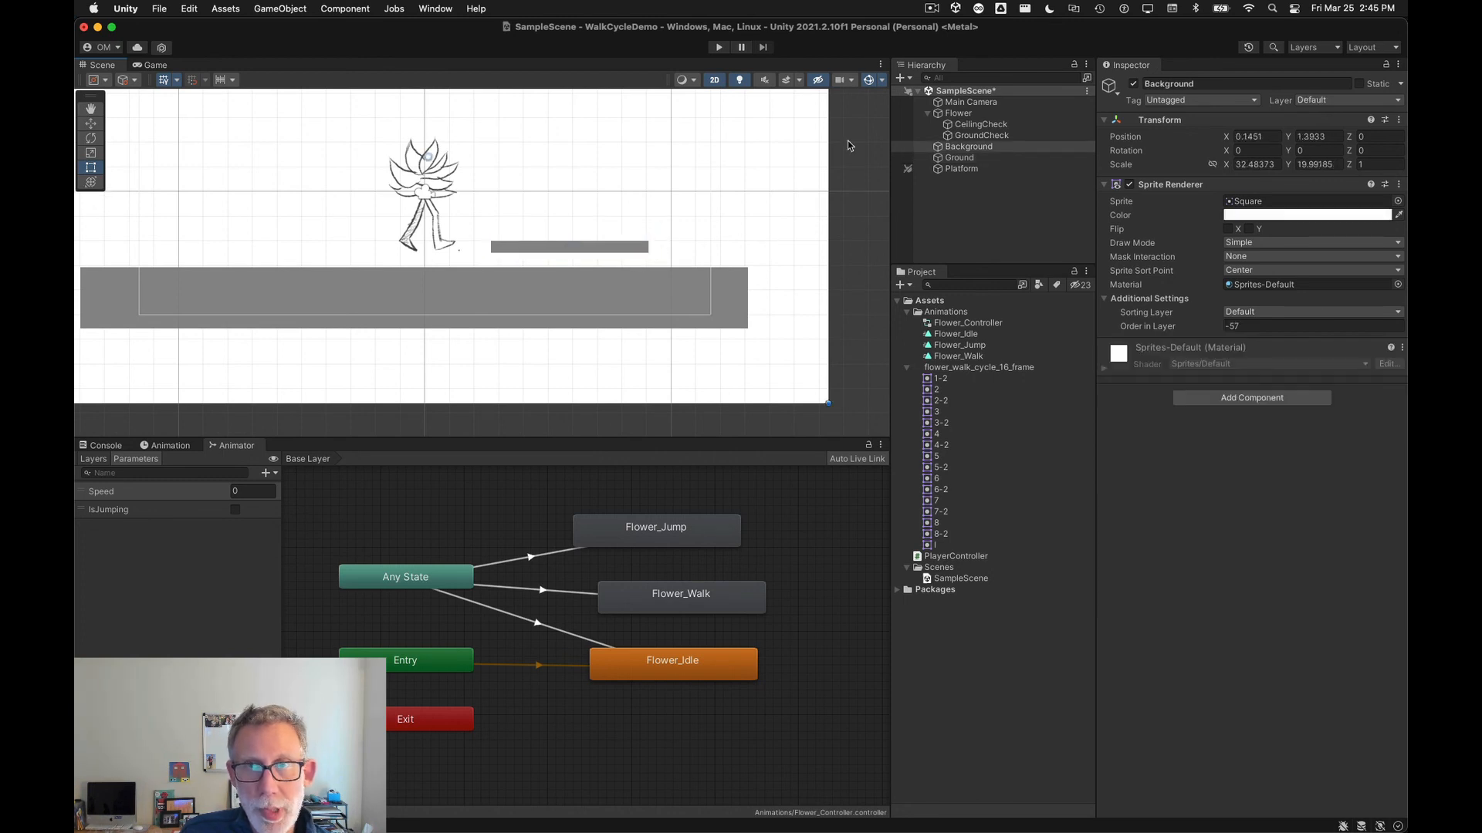
Step: Play the scene and walk the flower toward the raised platform and back, then stop playback
click(718, 47)
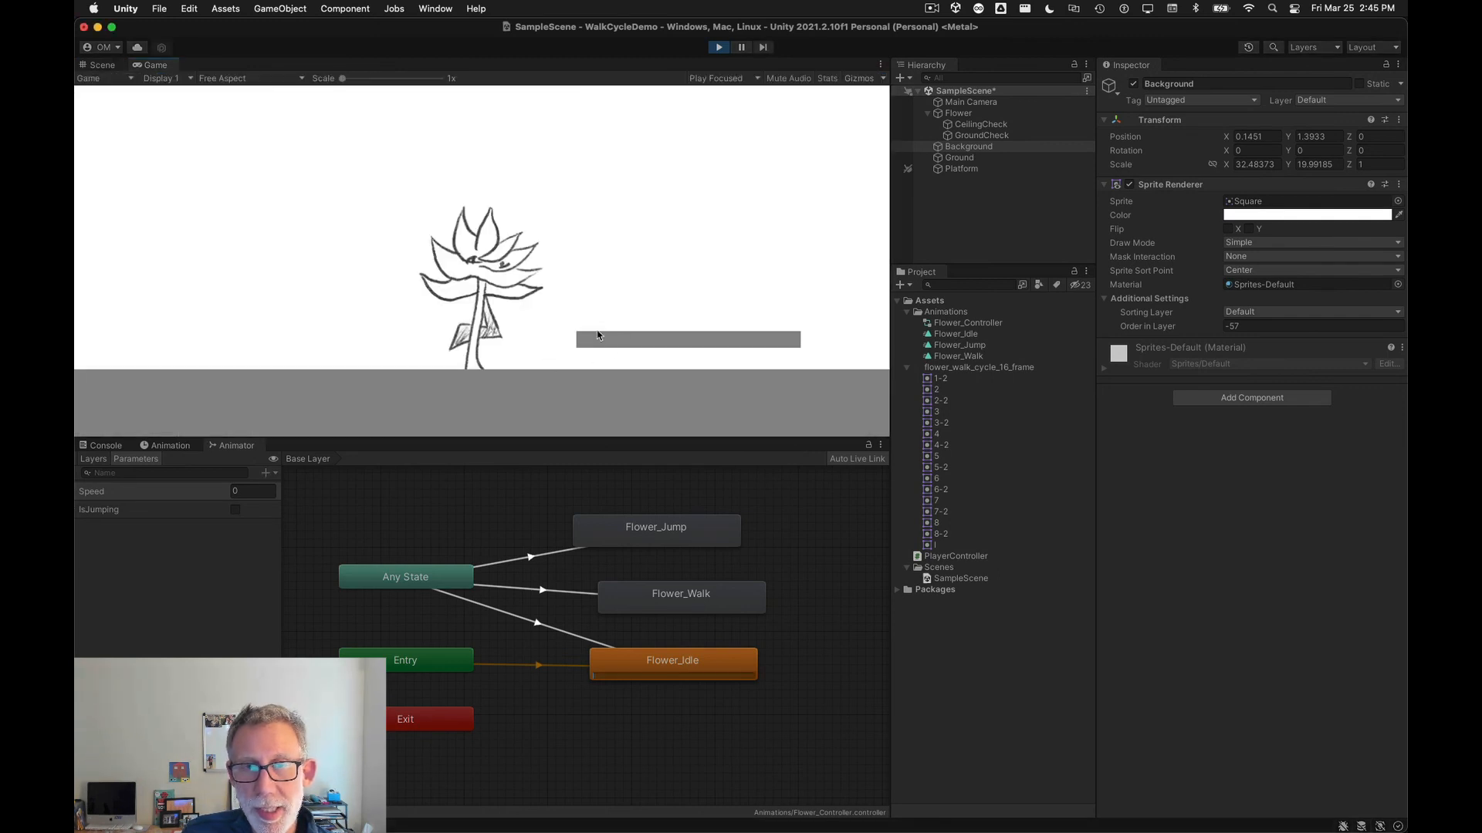
click(961, 170)
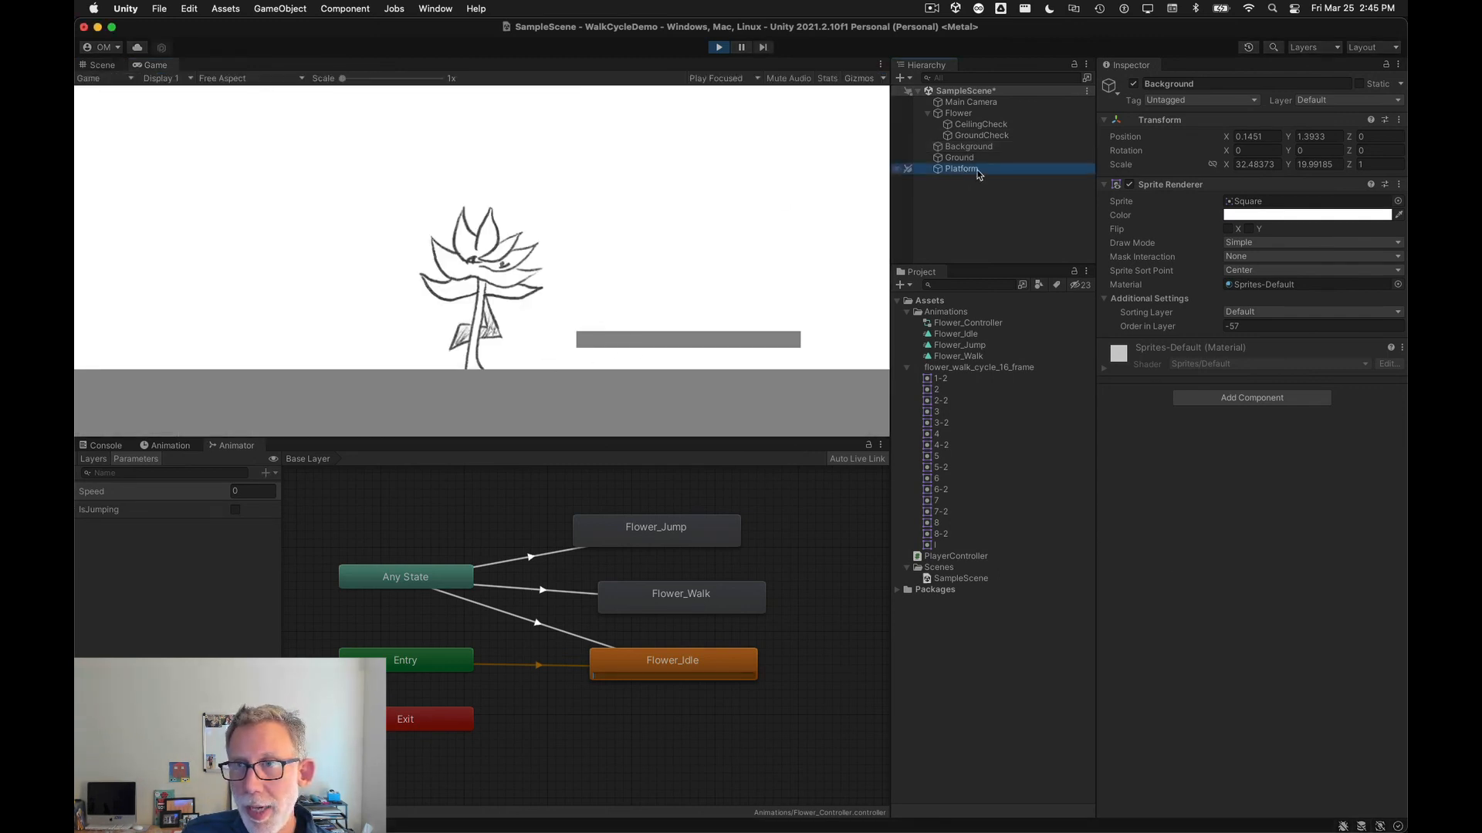
click(728, 325)
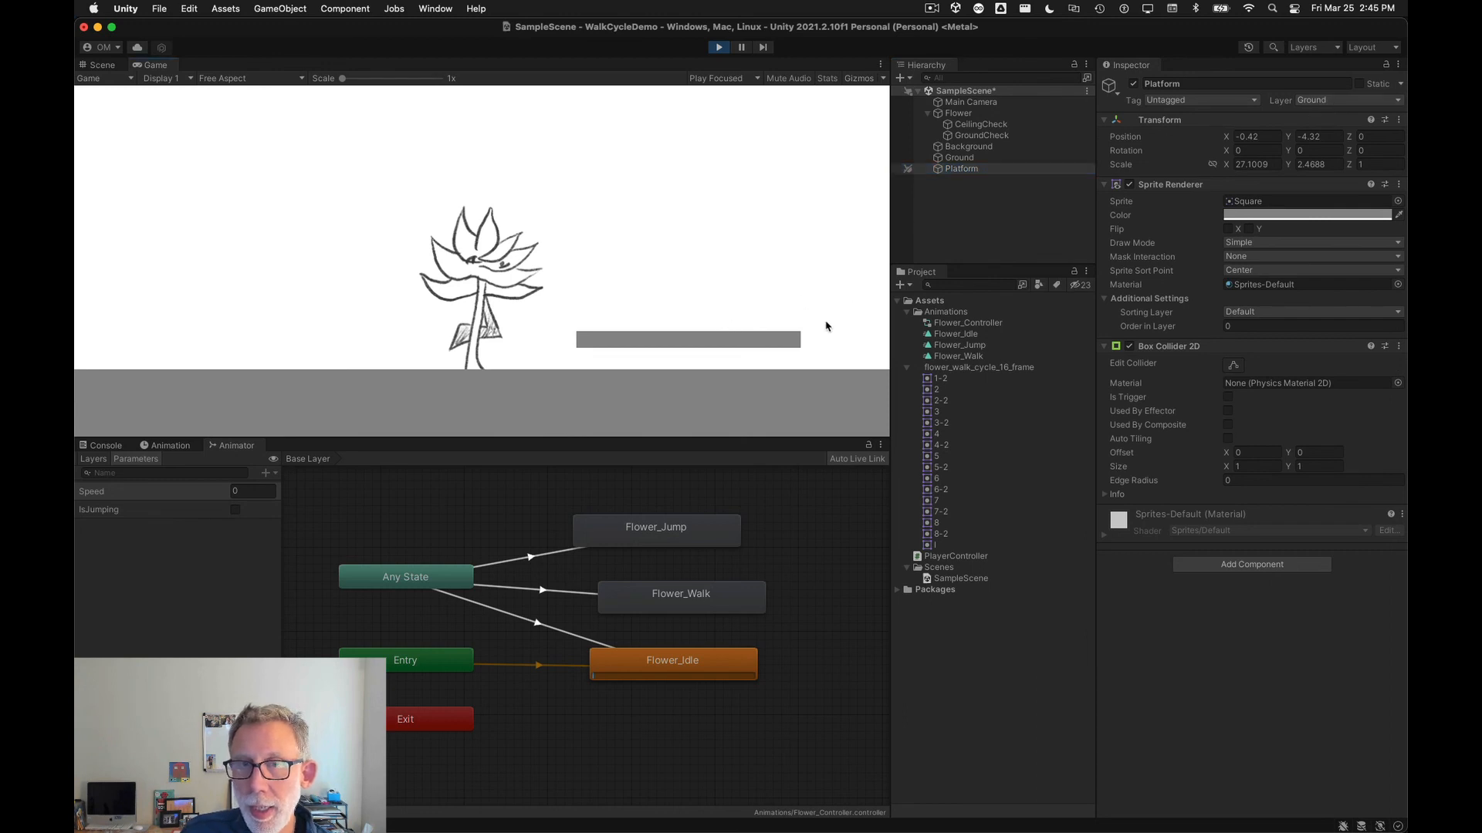
key(Right)
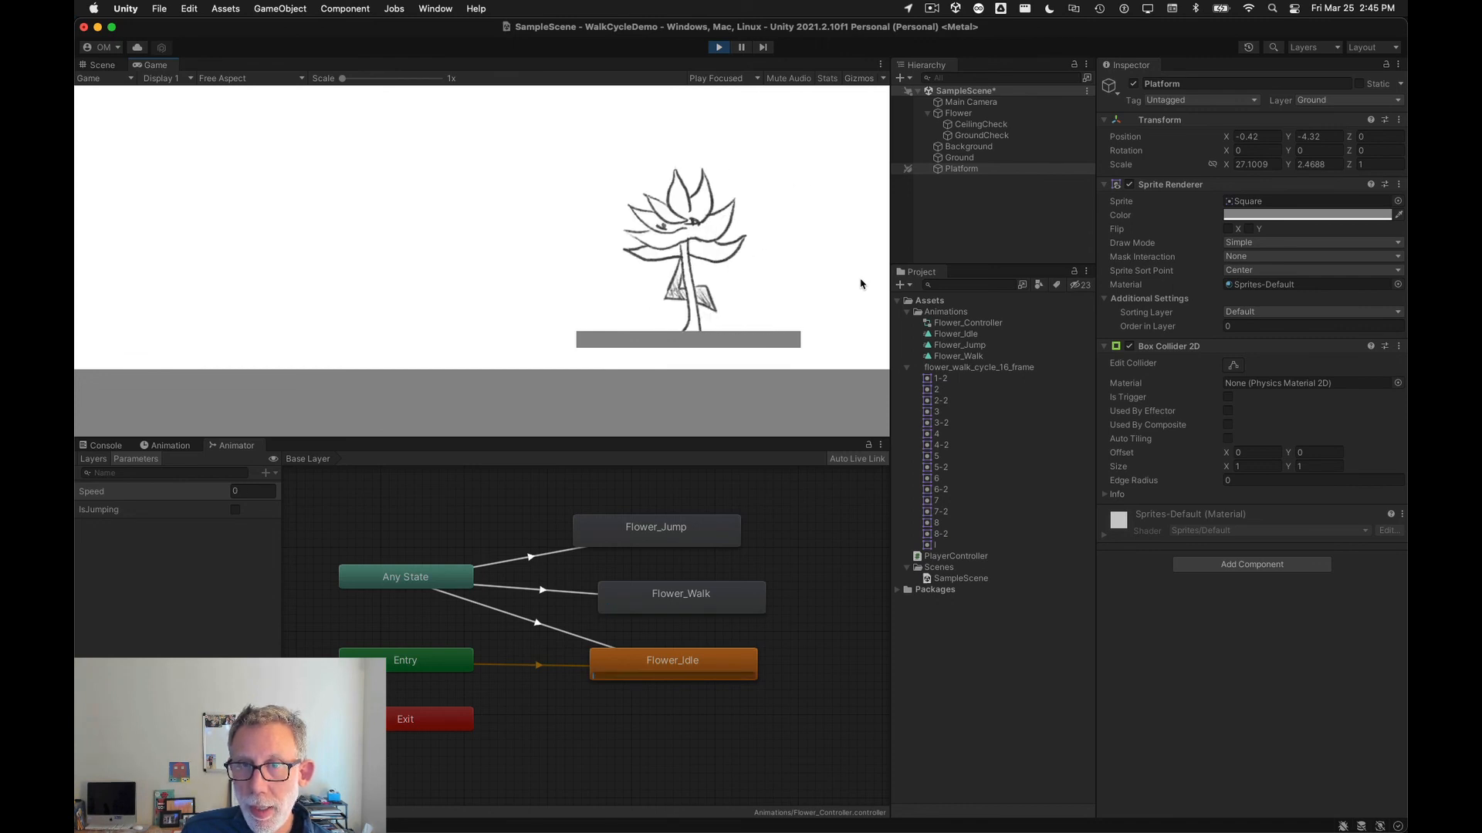
key(Left)
key(Left)
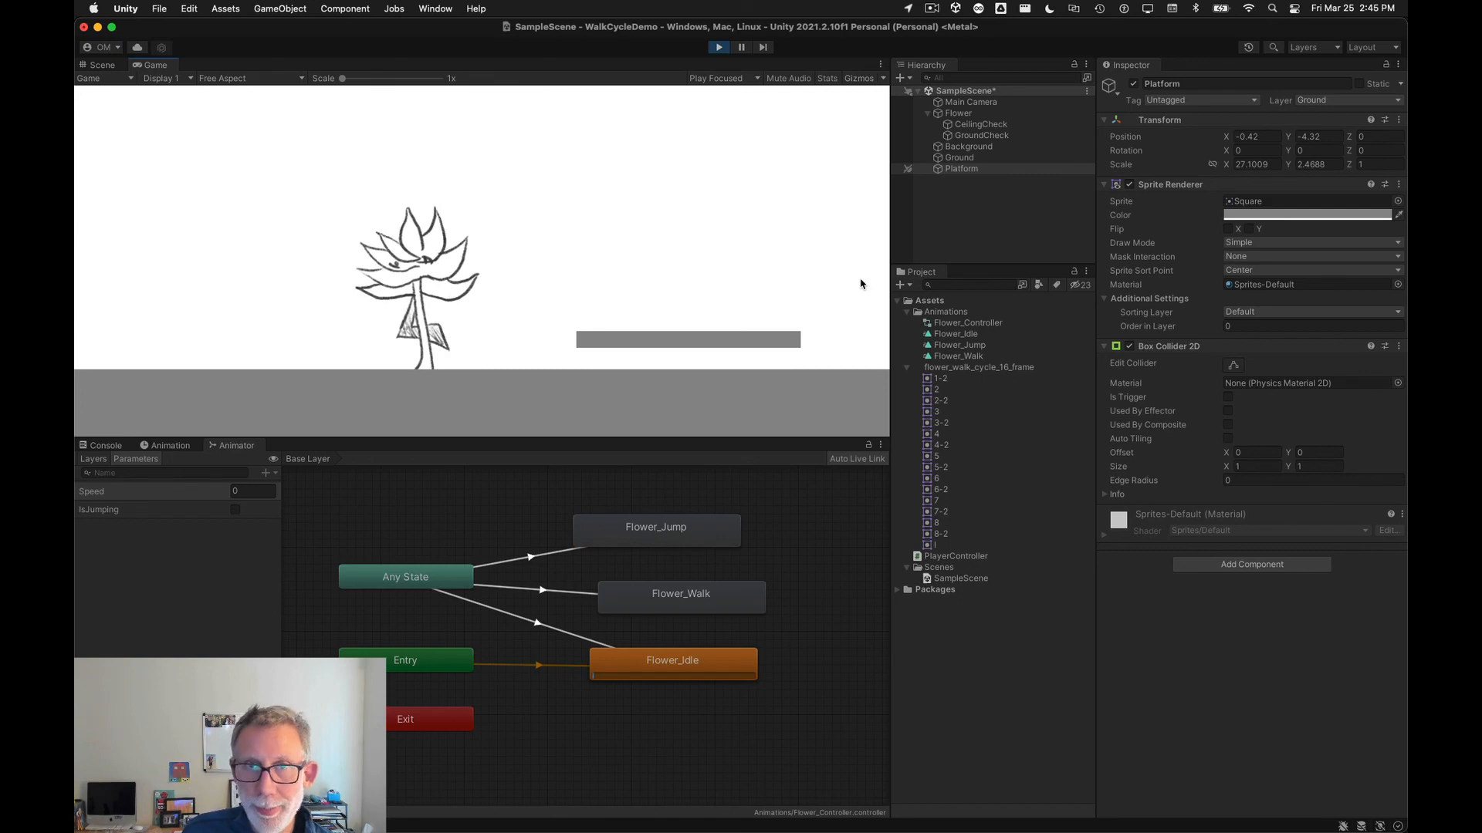
click(721, 48)
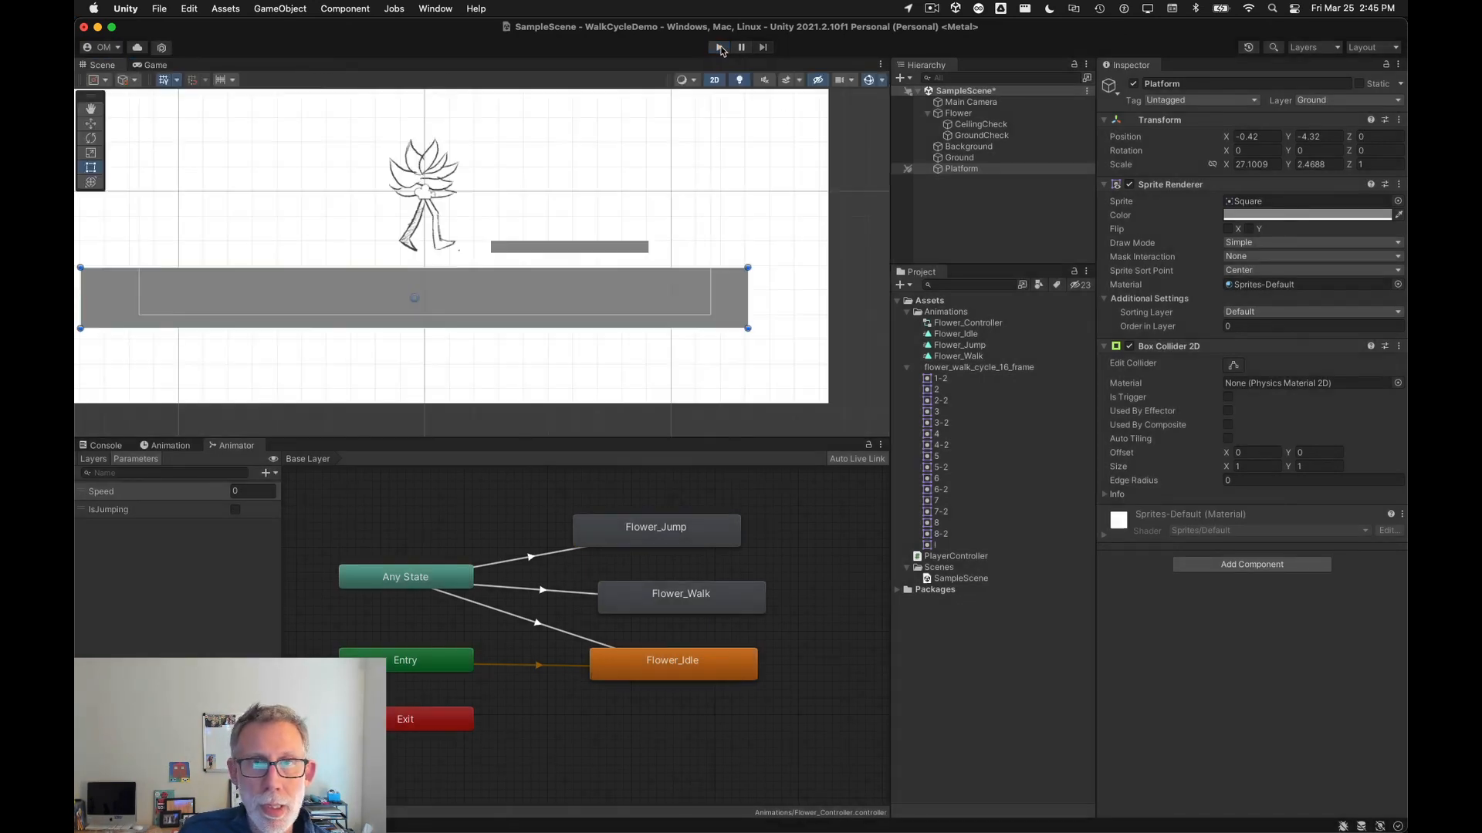
Step: Switch to the Chrome slide deck and review the checklist of setup steps
key(super+Tab)
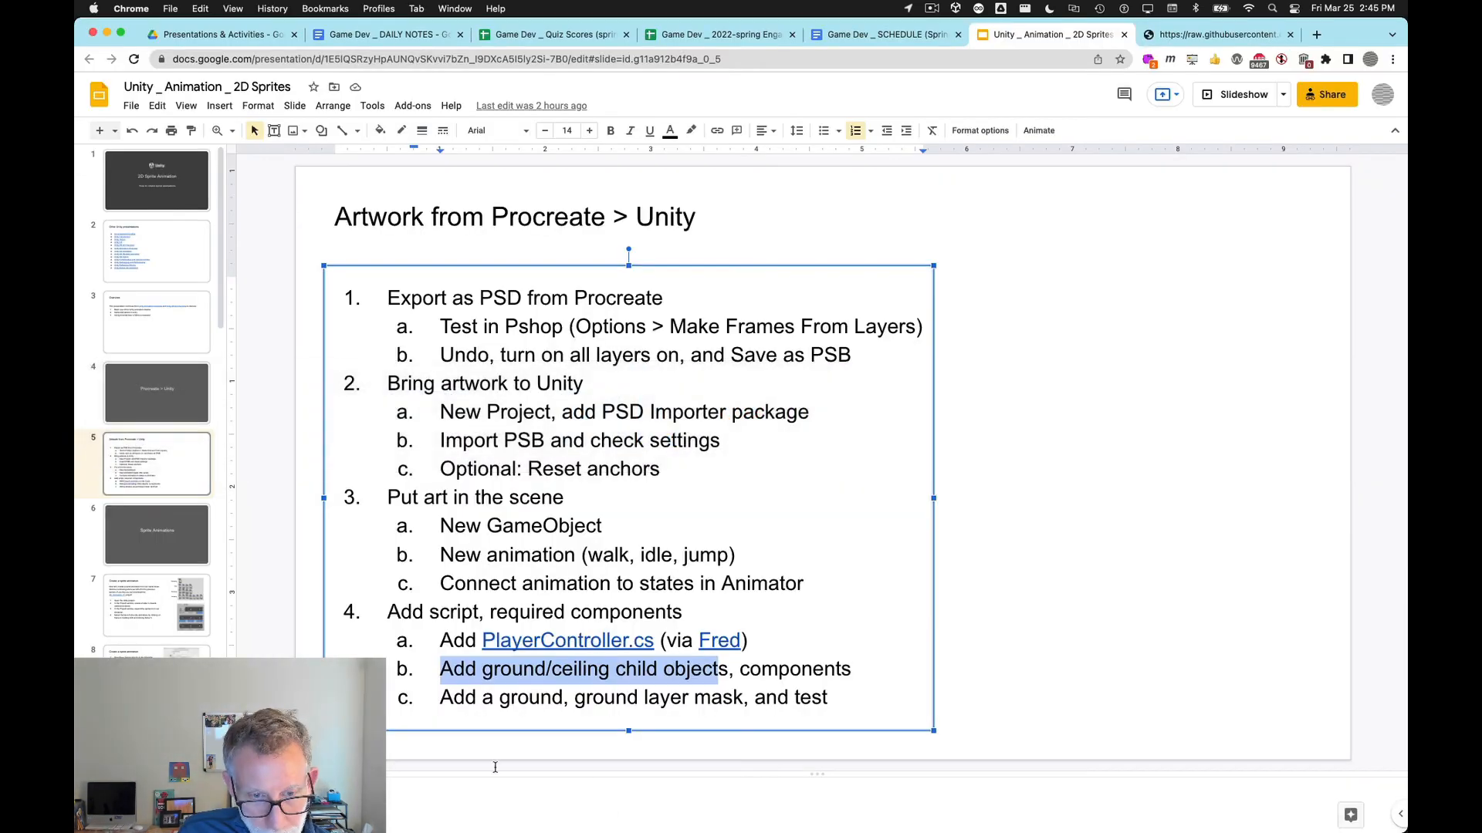
click(766, 710)
drag(832, 697, 376, 287)
click(491, 298)
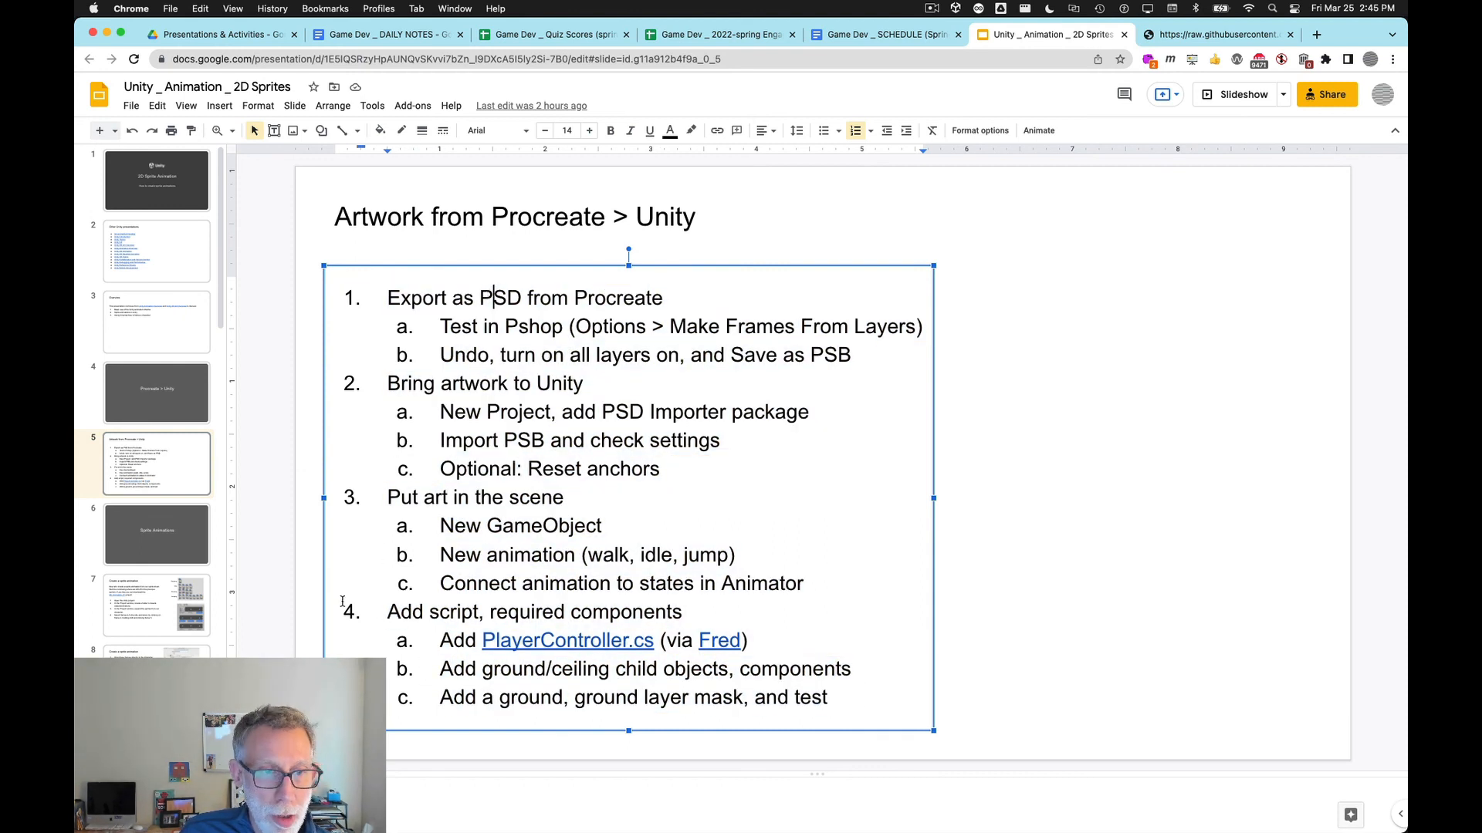
click(277, 654)
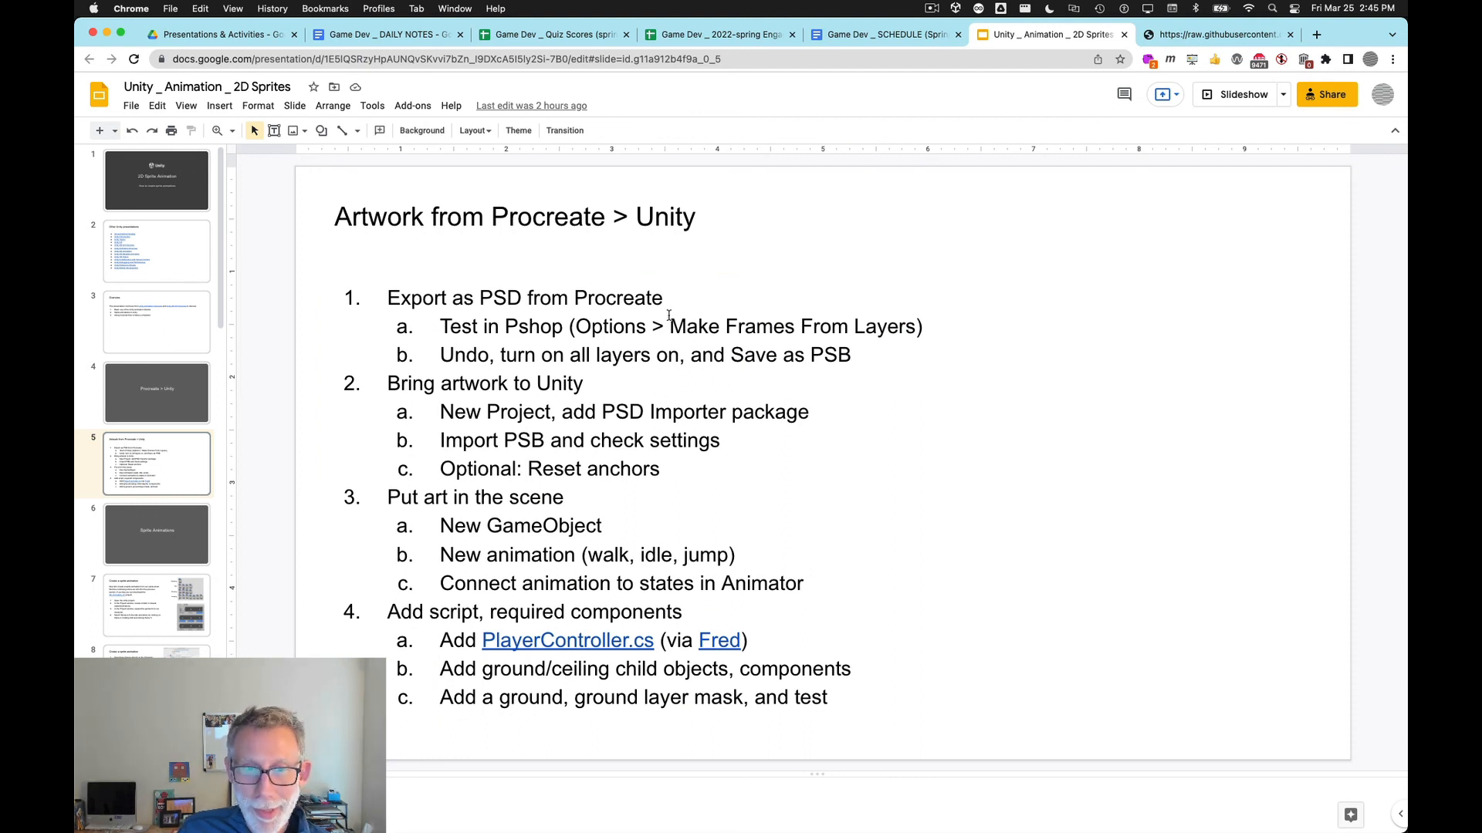